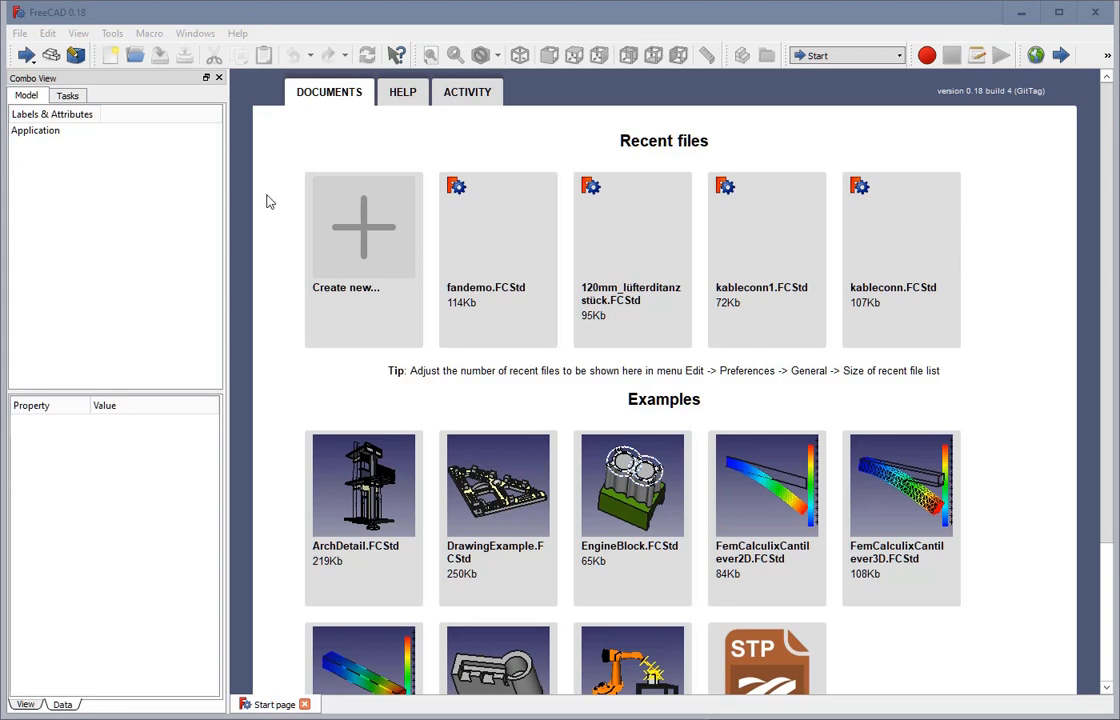
Check the program's version and release information, and close the information window
left_click(237, 34)
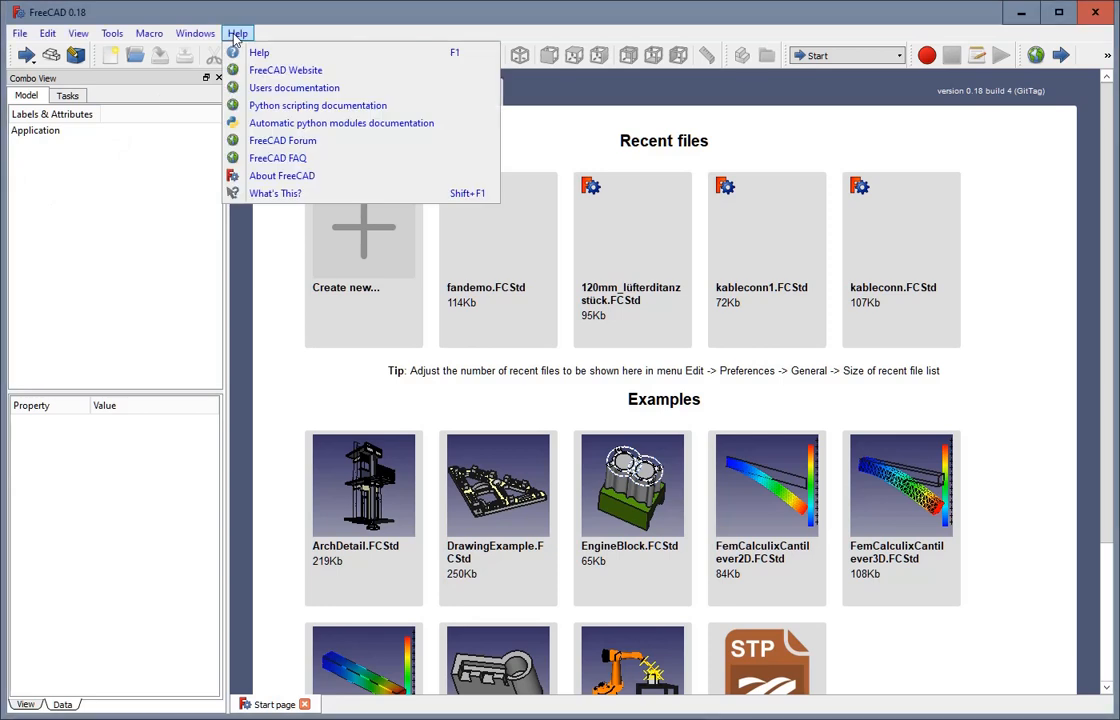
left_click(285, 177)
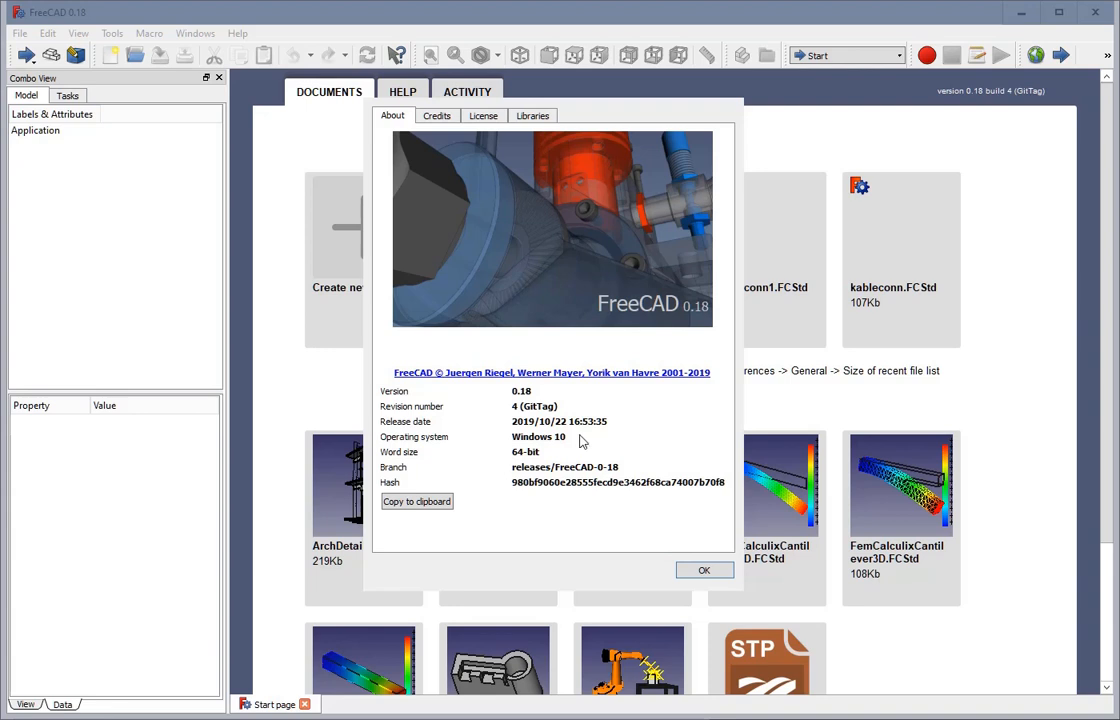
left_click(702, 570)
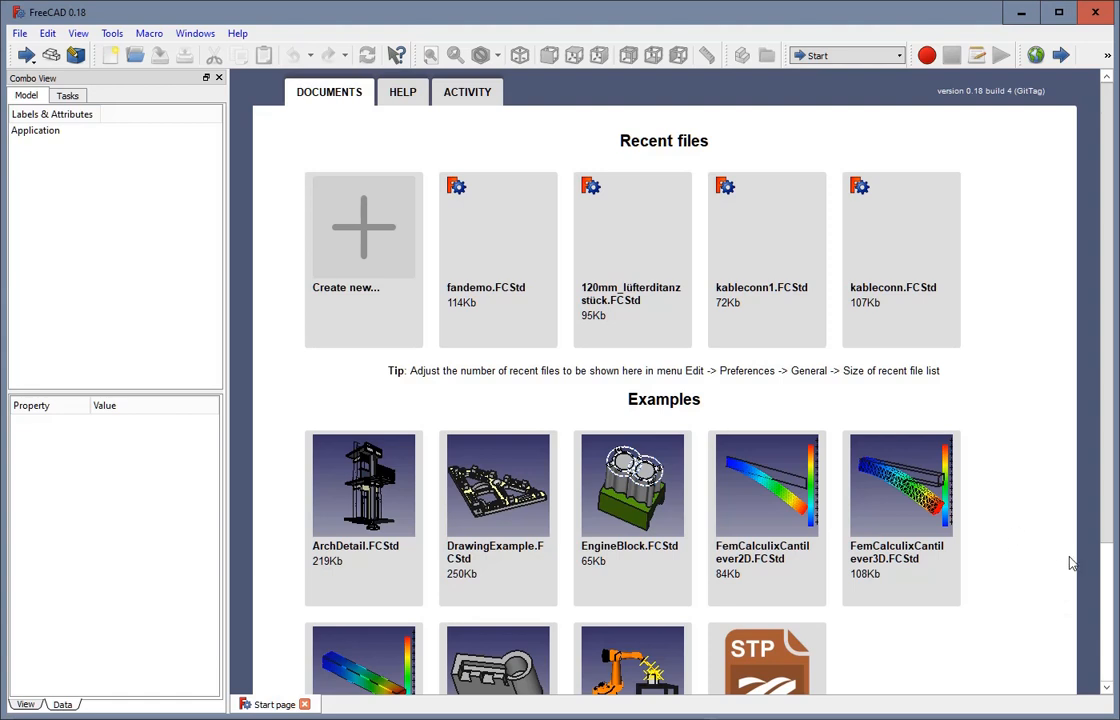
Look through the recent files and the example files on the start page
left_click_drag(1108, 527, 1092, 675)
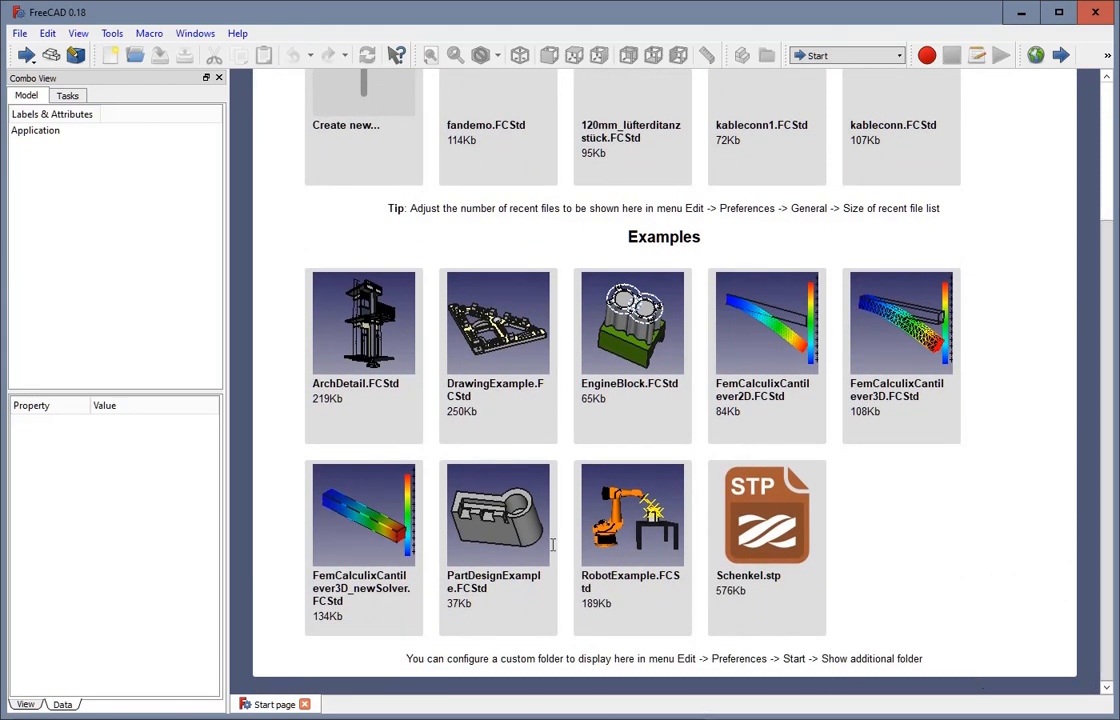
scroll(1116, 545, "up", 1)
scroll(1116, 545, "up", 1)
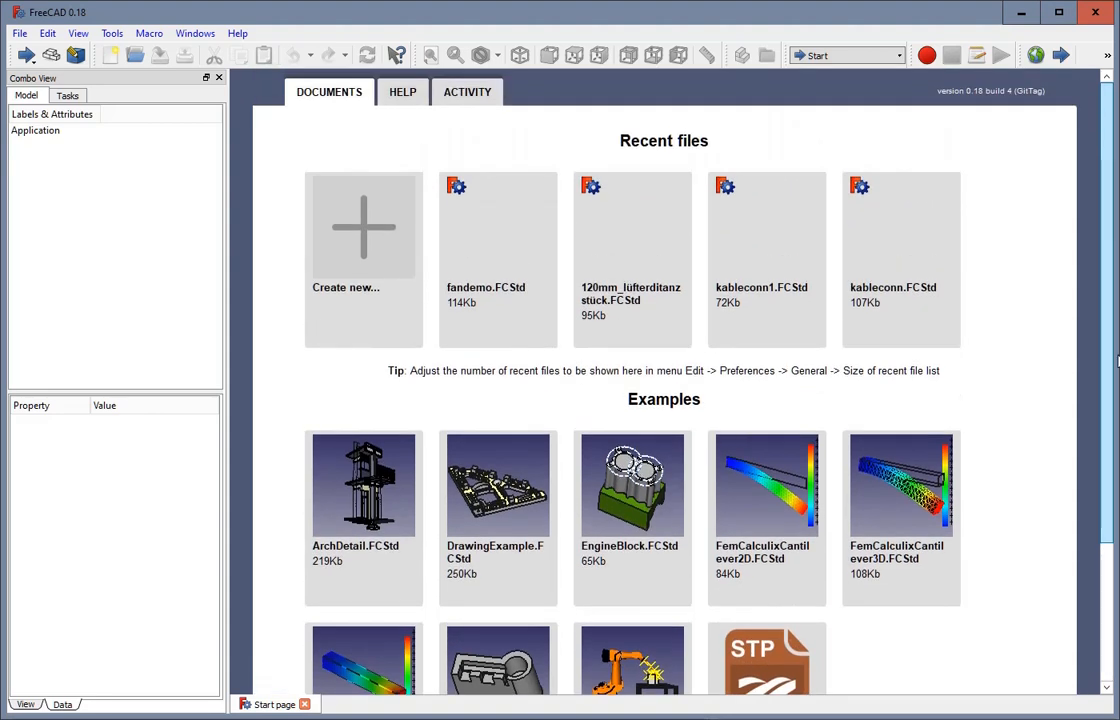
Review the General, Editor, Document and Display preferences, including the 3D navigation style, without changing anything
left_click(47, 33)
left_click(88, 311)
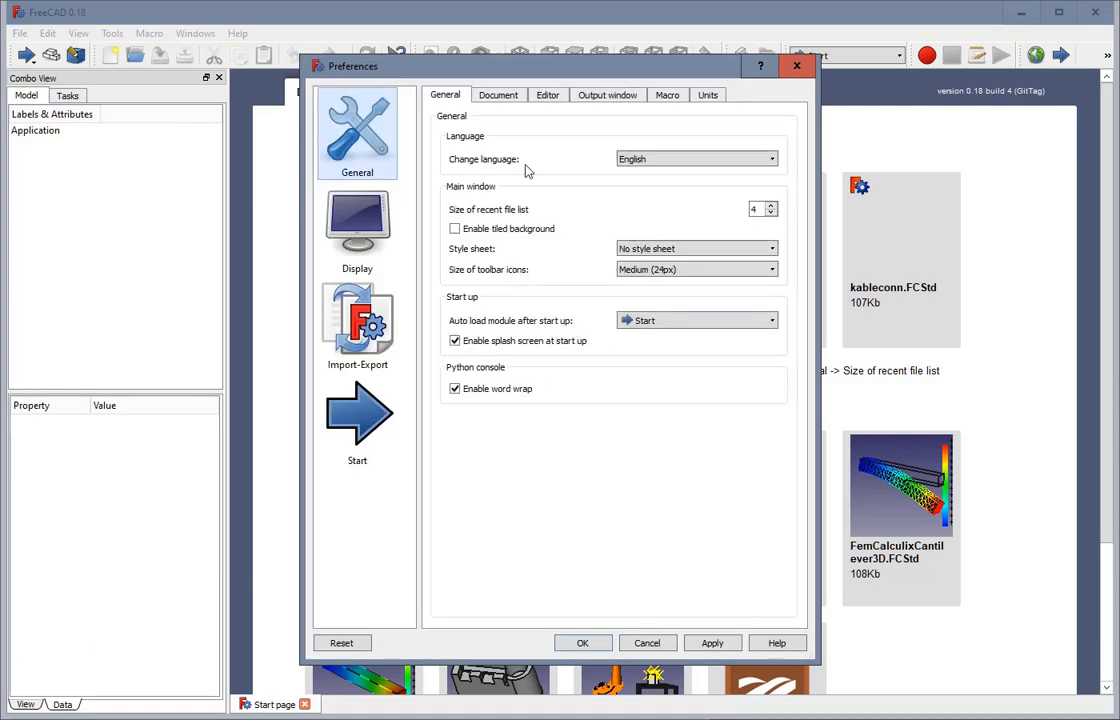
left_click(546, 97)
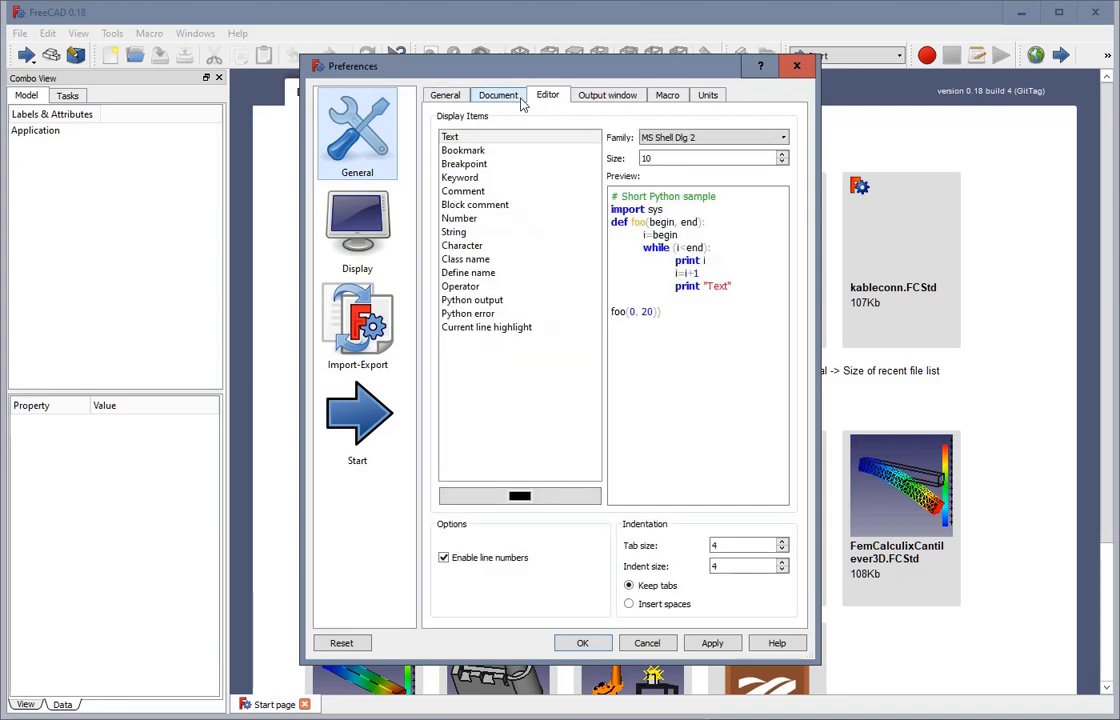
left_click(498, 95)
left_click(357, 232)
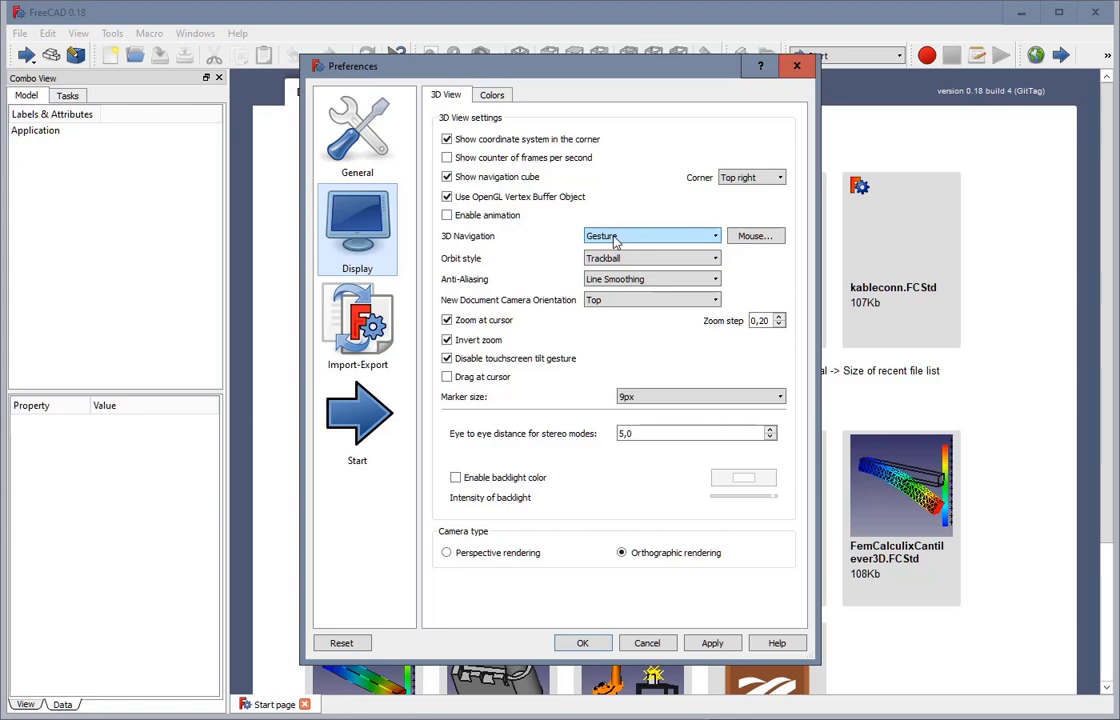
left_click(796, 66)
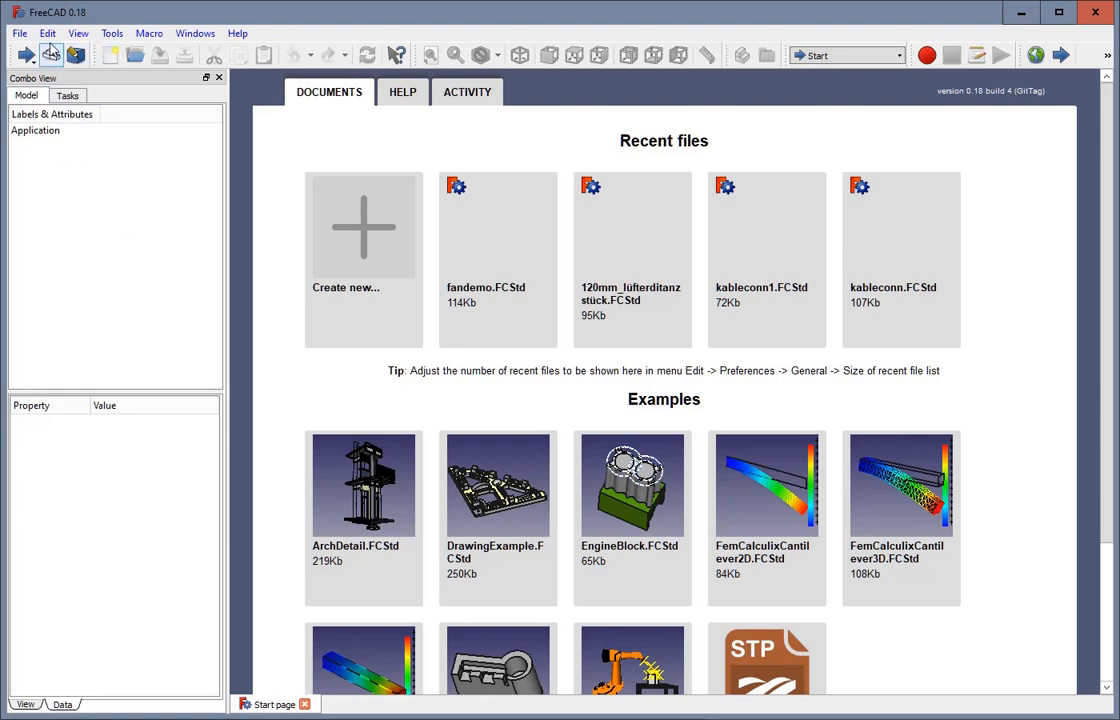
Switch to the Part Design workbench
left_click(78, 33)
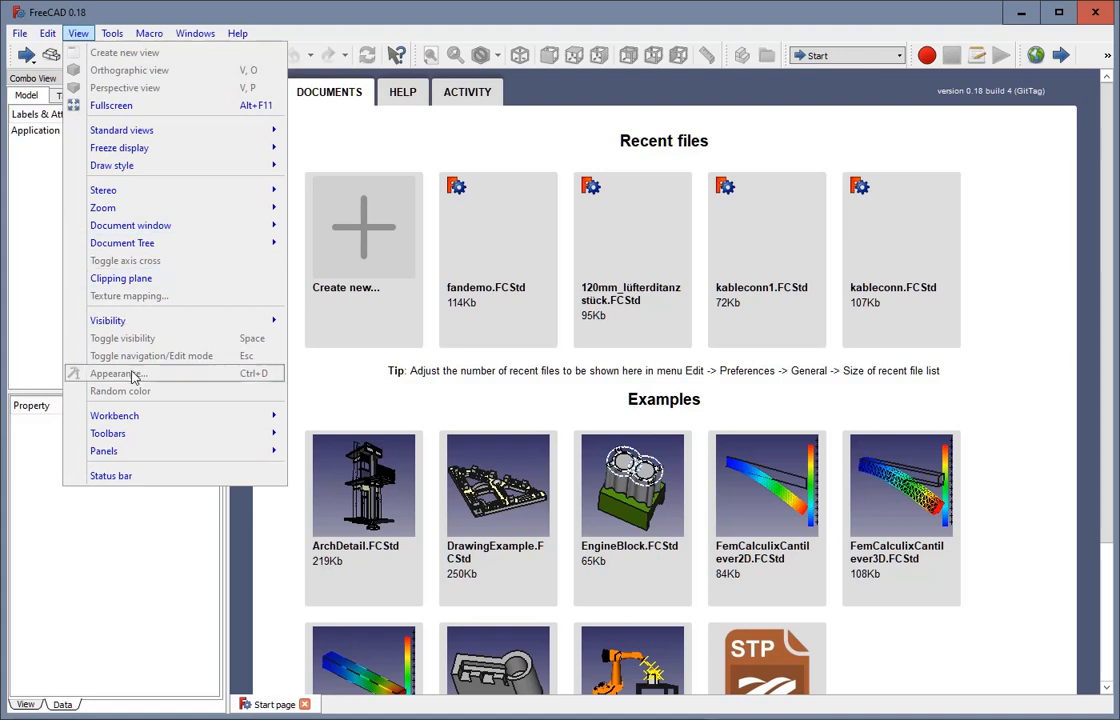
mouse_move(140, 418)
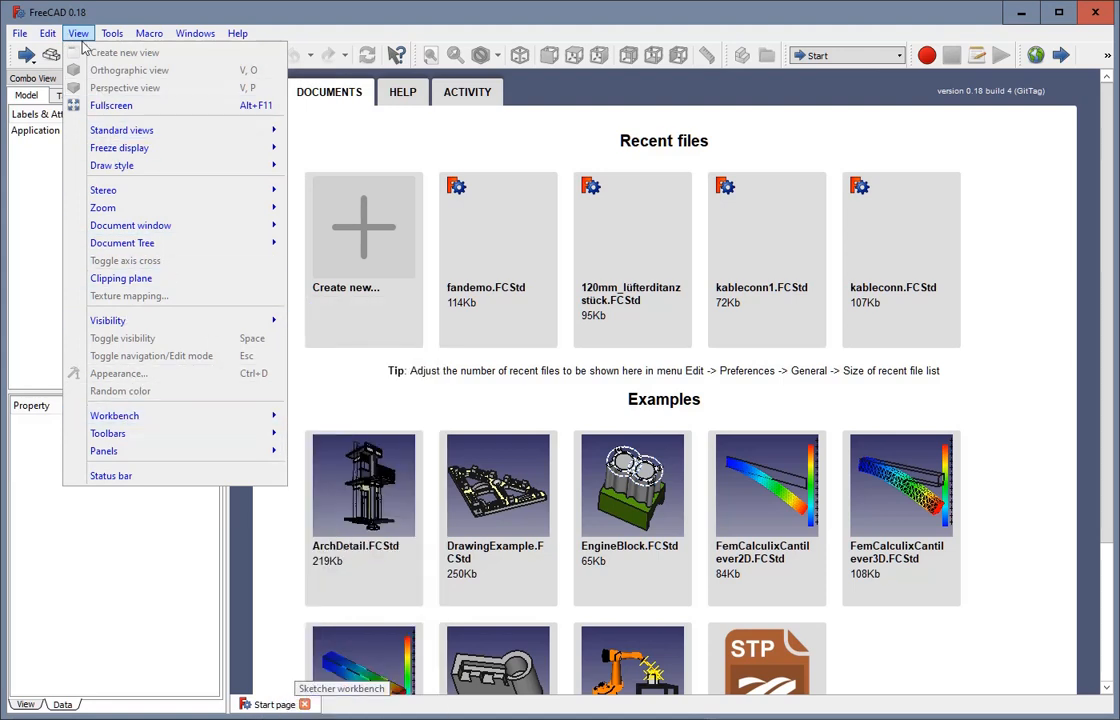
mouse_move(48, 33)
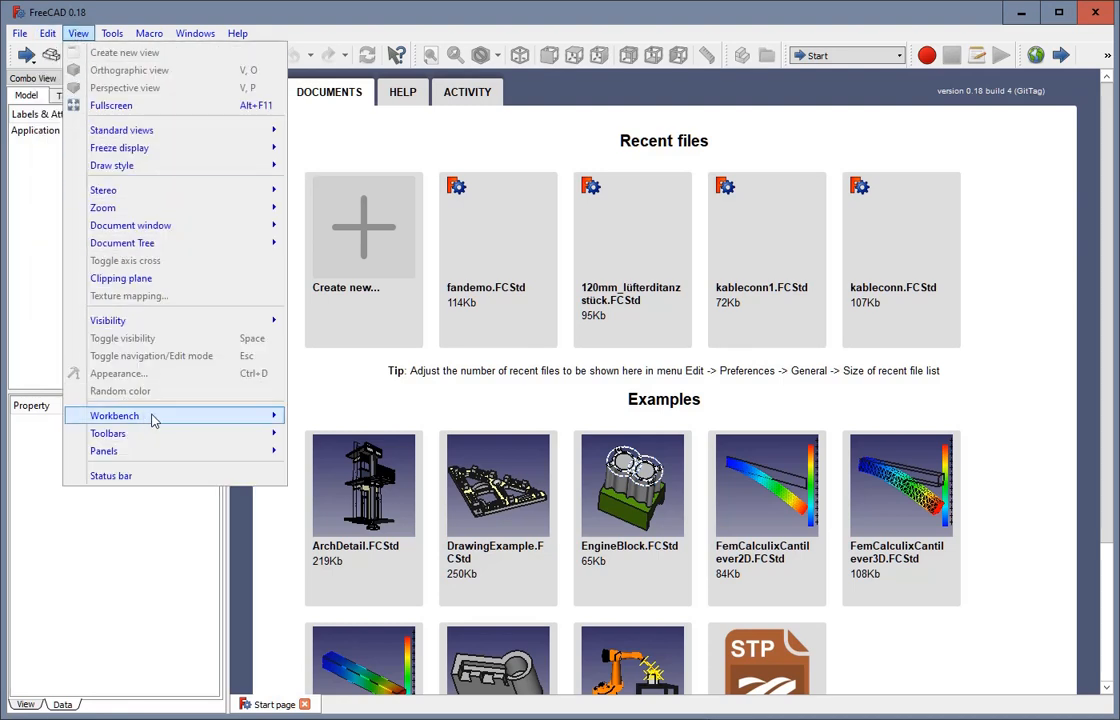
mouse_move(190, 416)
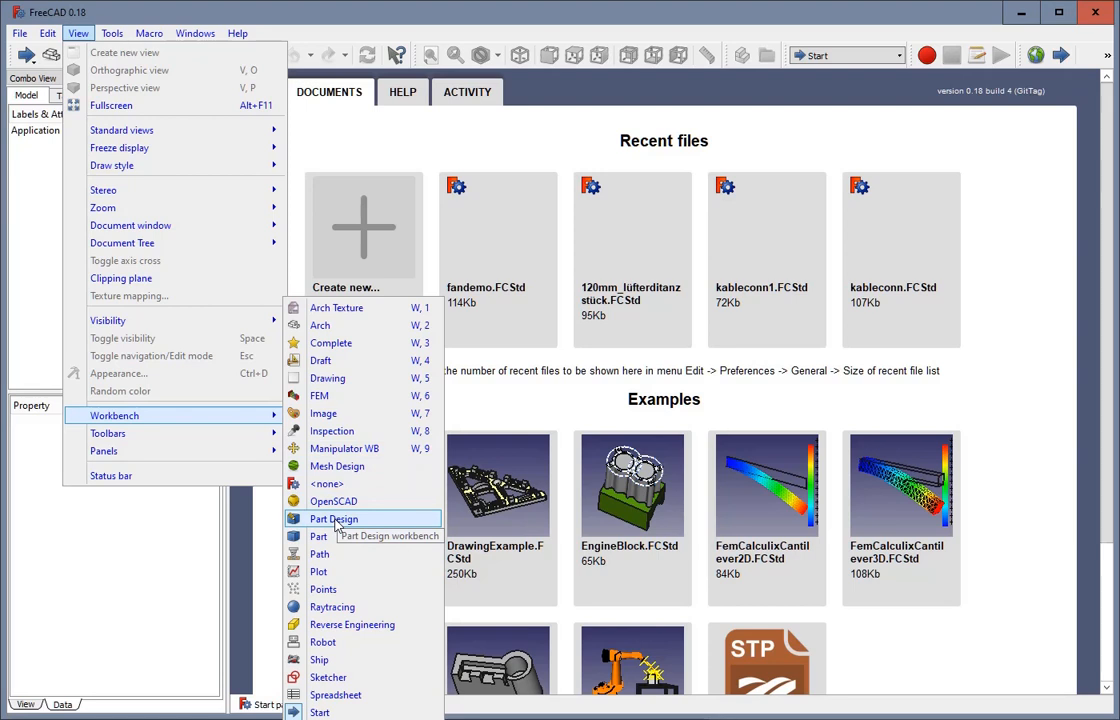
left_click(334, 519)
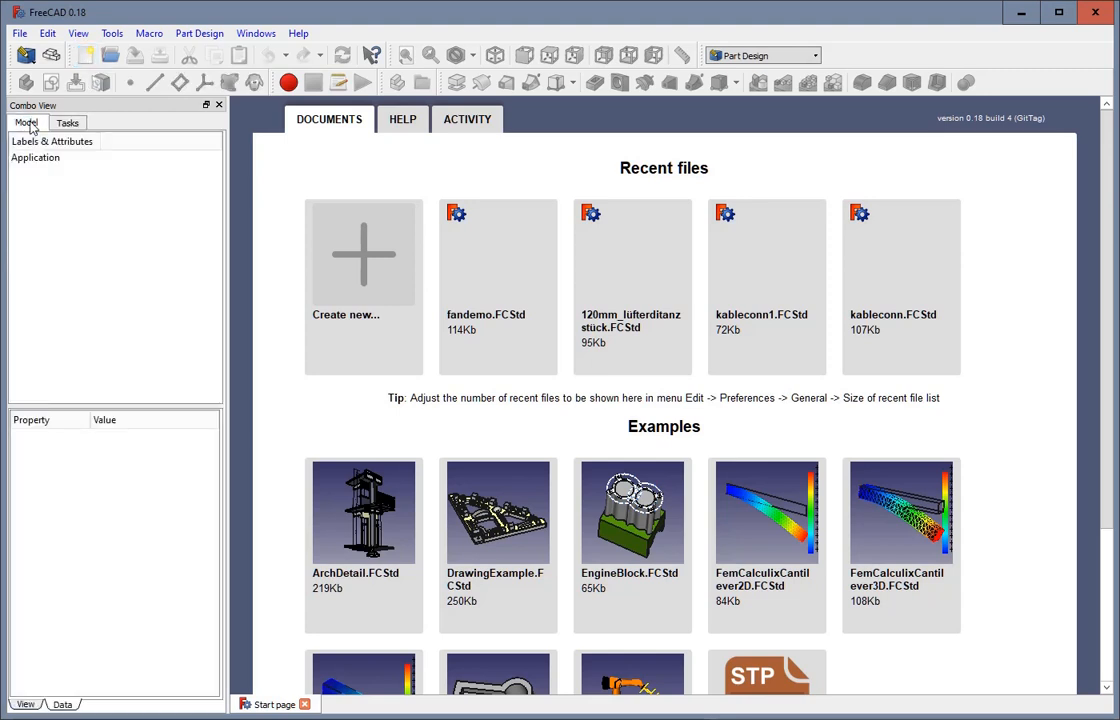
Create a new document and add a body to it
left_click(88, 57)
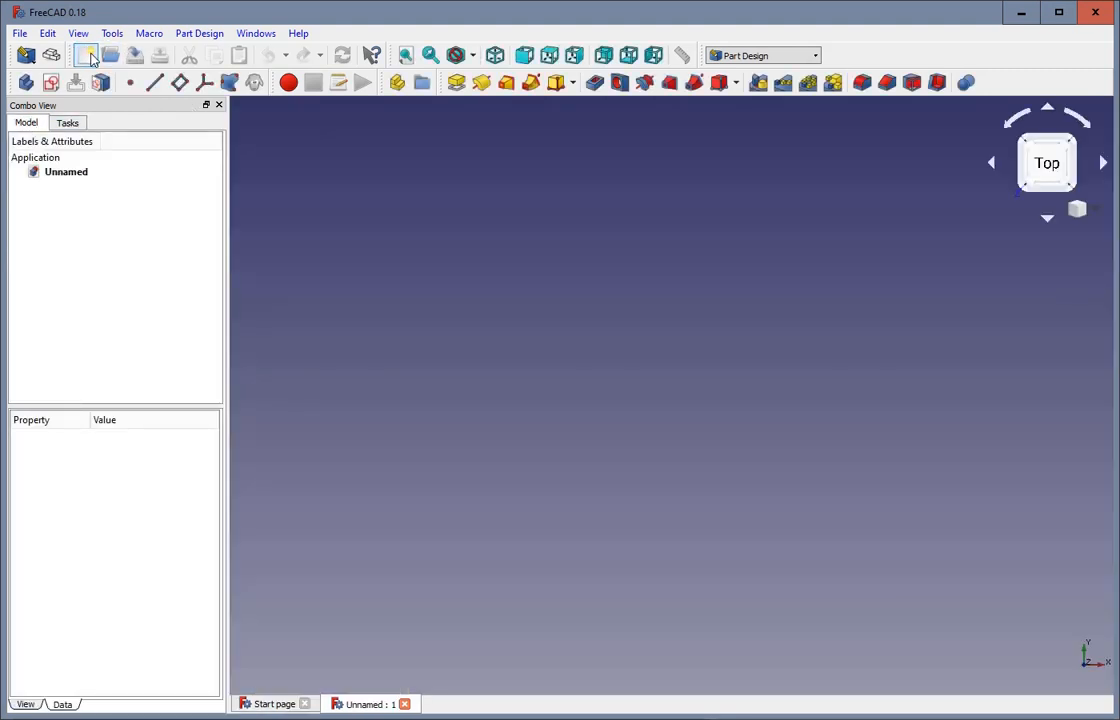
left_click(27, 83)
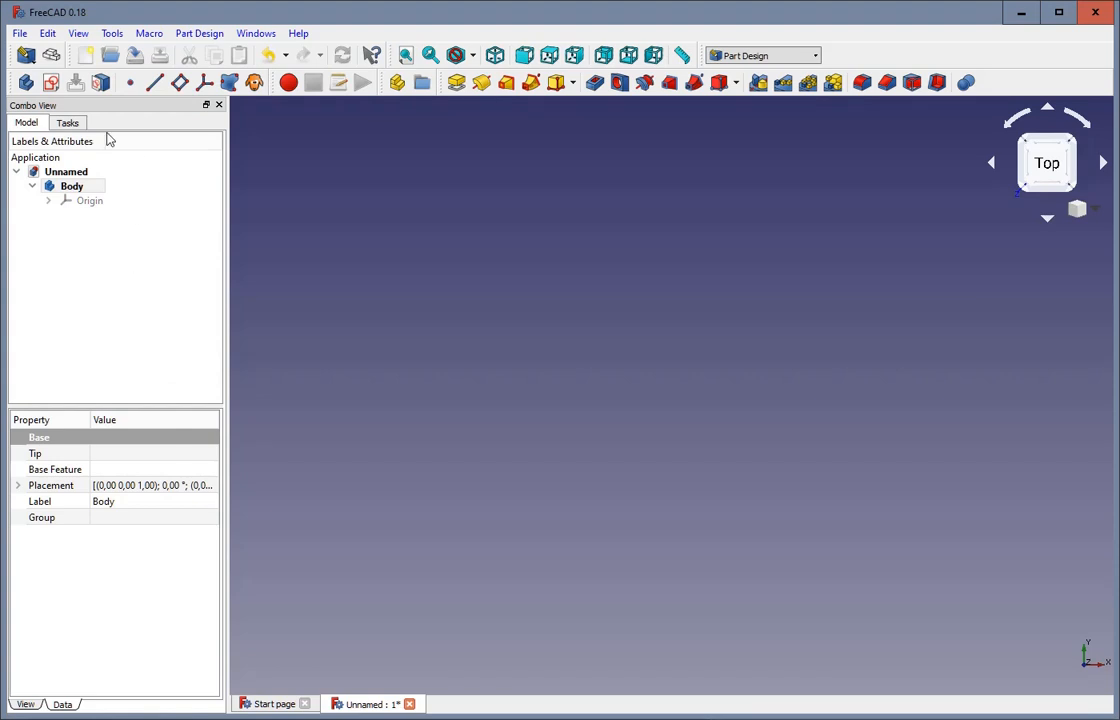
Start a new sketch in the body on the XY plane
left_click(52, 83)
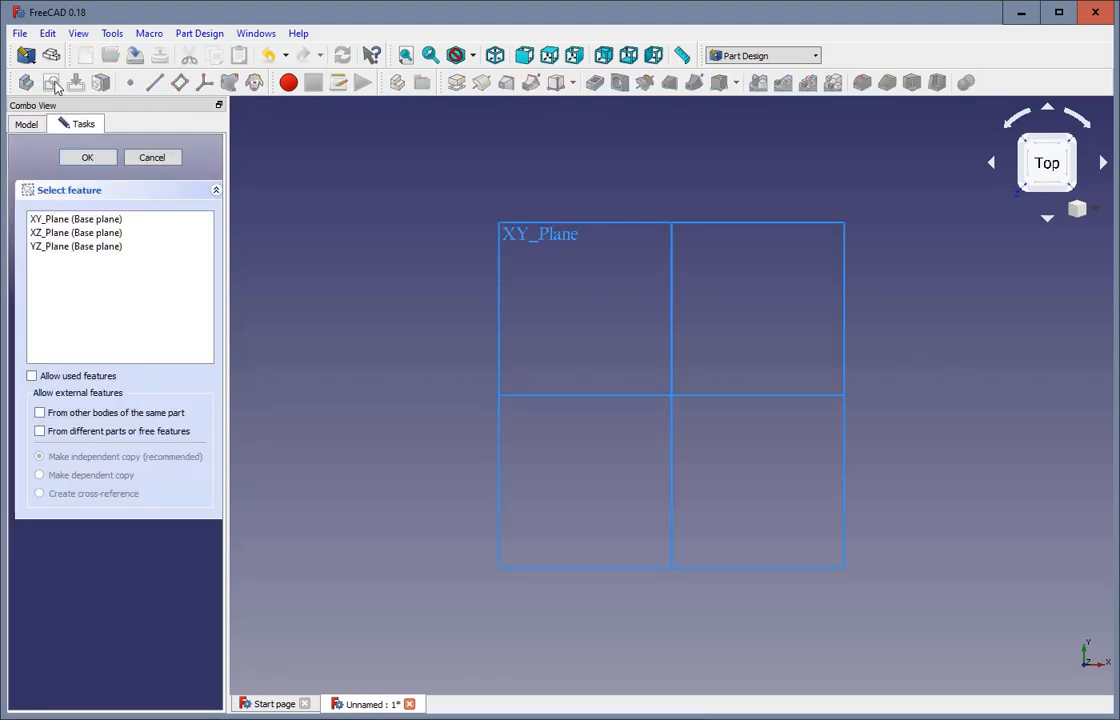
left_click(79, 224)
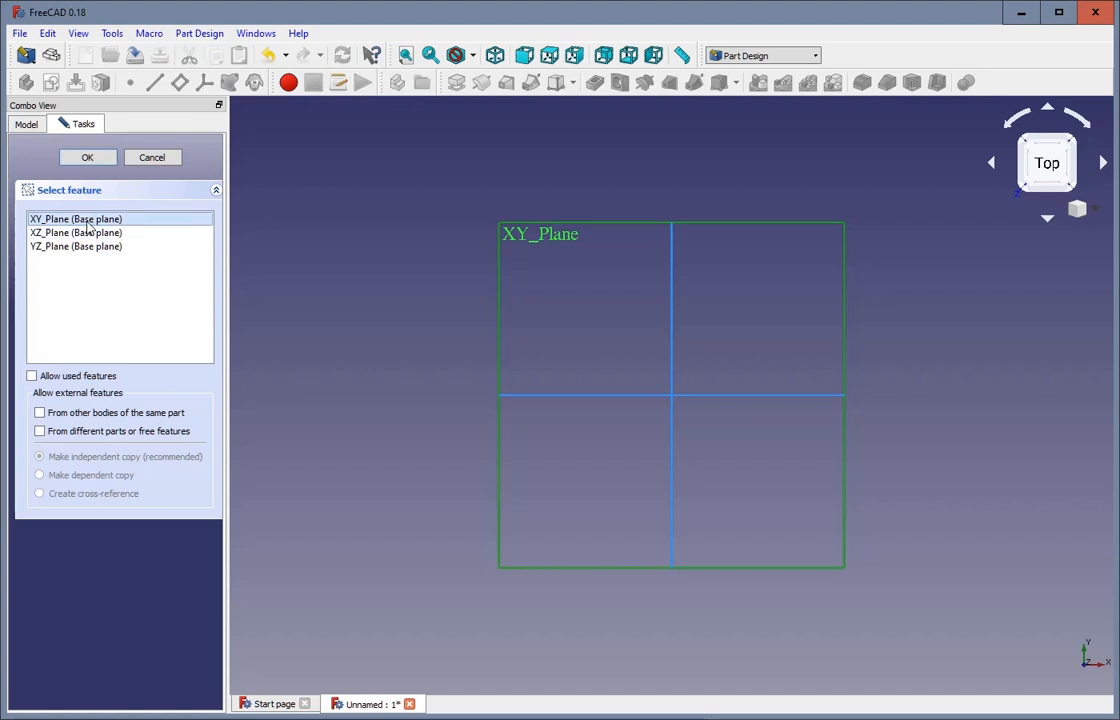
left_click(87, 161)
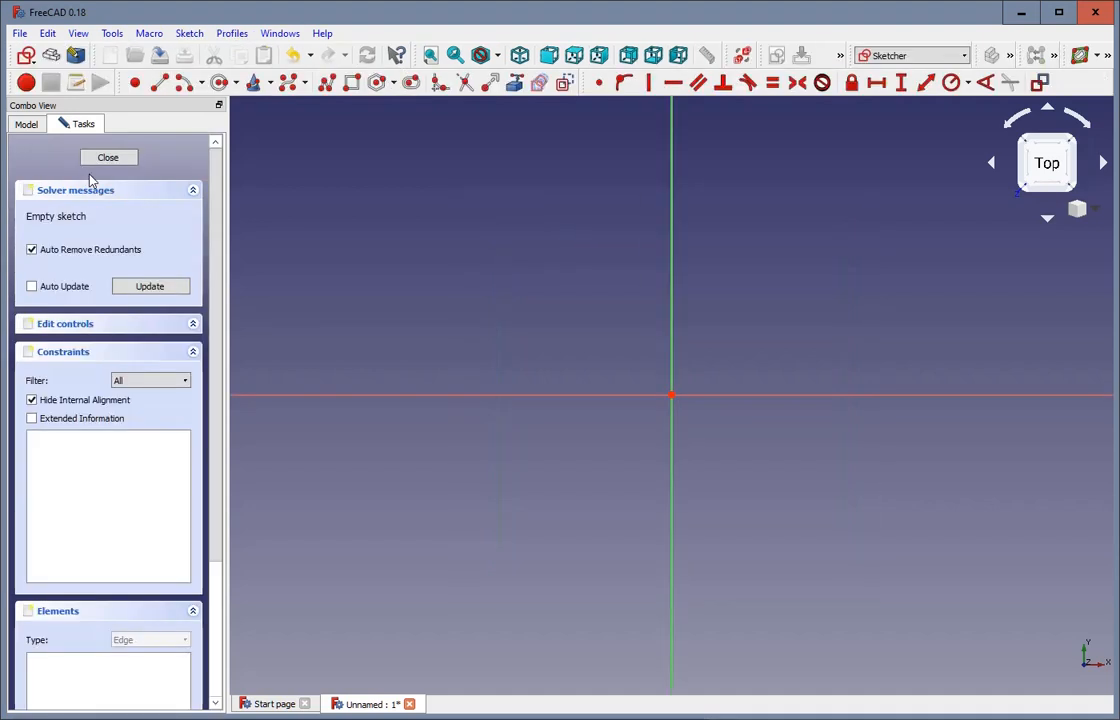
Draw a rectangle freehand in the quadrant above and to the right of the sketch origin, clear of both axes
scroll(729, 389, "down", 4)
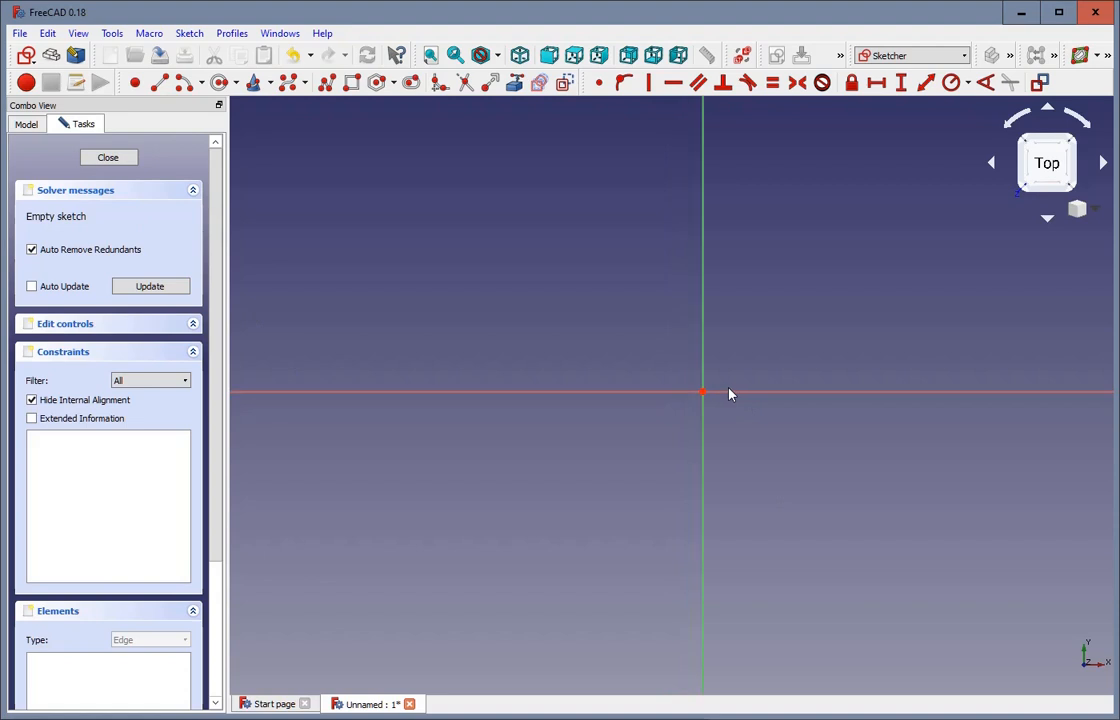
scroll(800, 348, "up", 3)
scroll(783, 355, "down", 4)
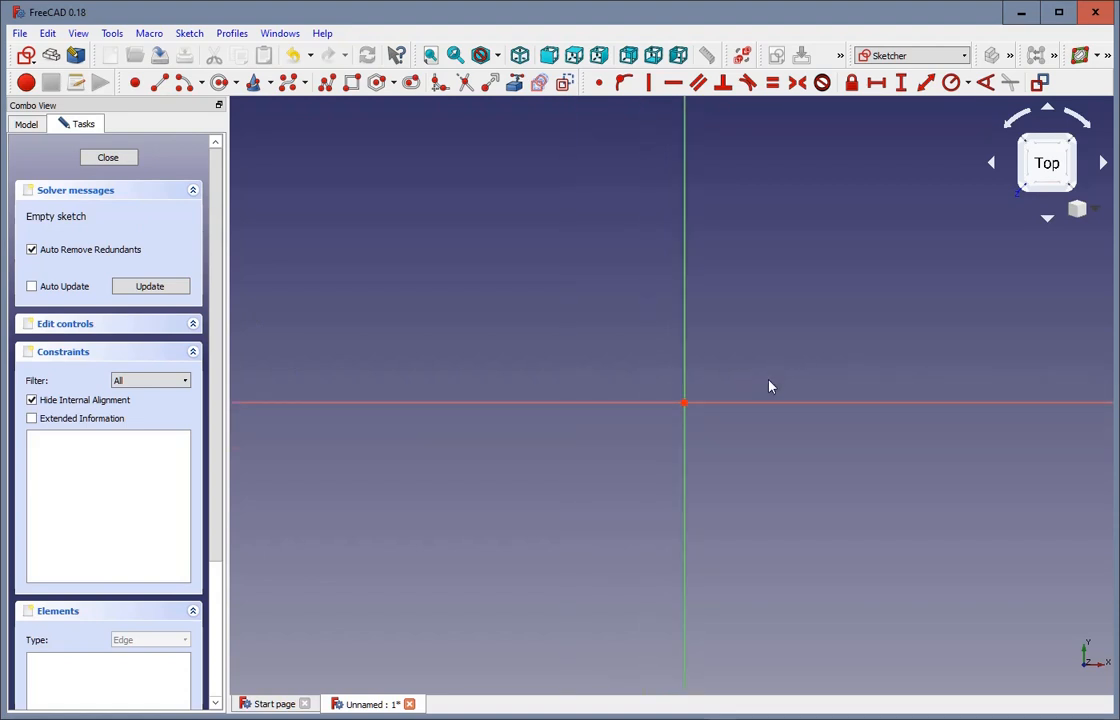
scroll(797, 407, "down", 2)
scroll(840, 381, "up", 2)
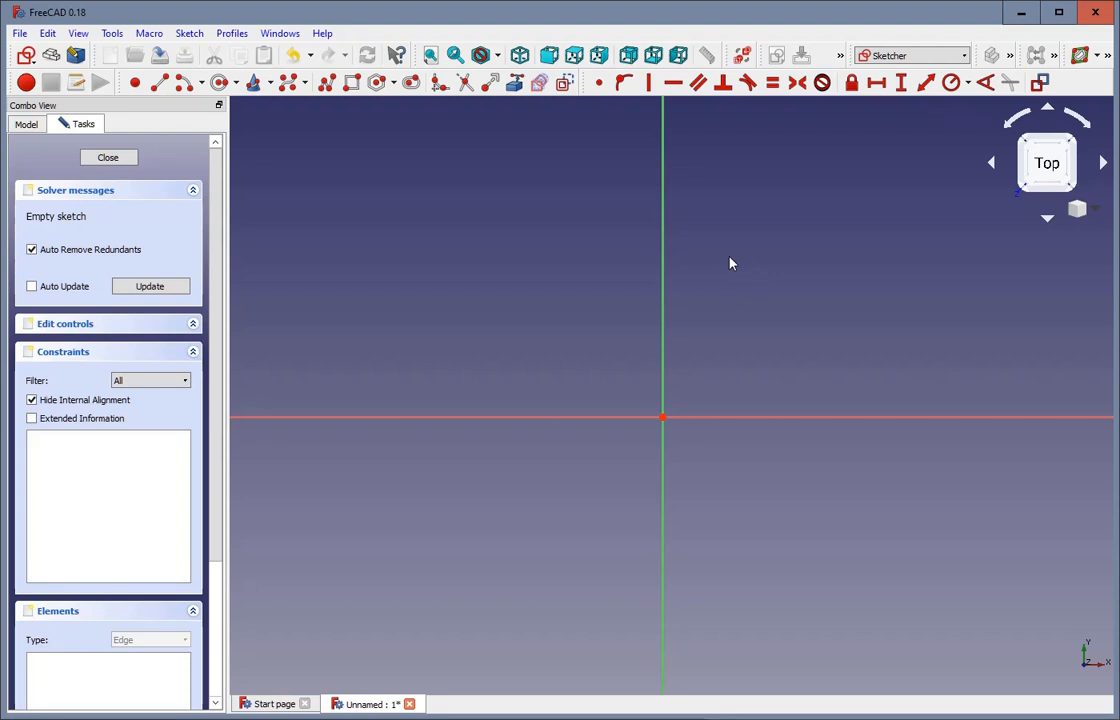
scroll(730, 257, "down", 2)
scroll(857, 236, "up", 4)
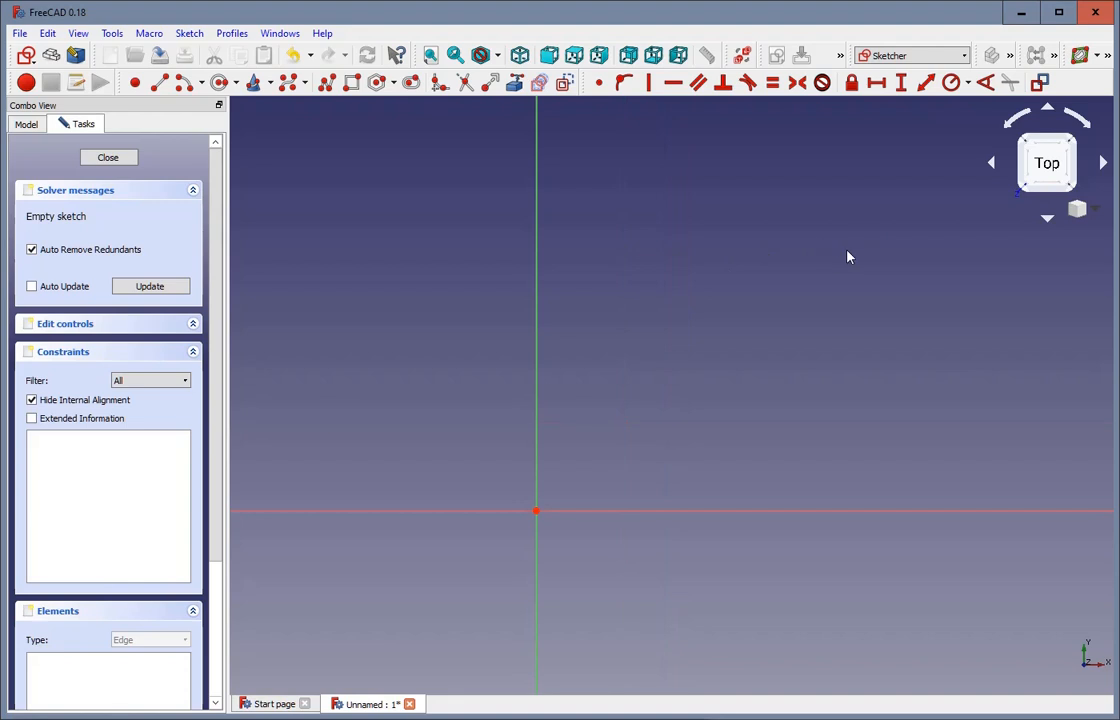
left_click(360, 85)
left_click(675, 244)
left_click(906, 433)
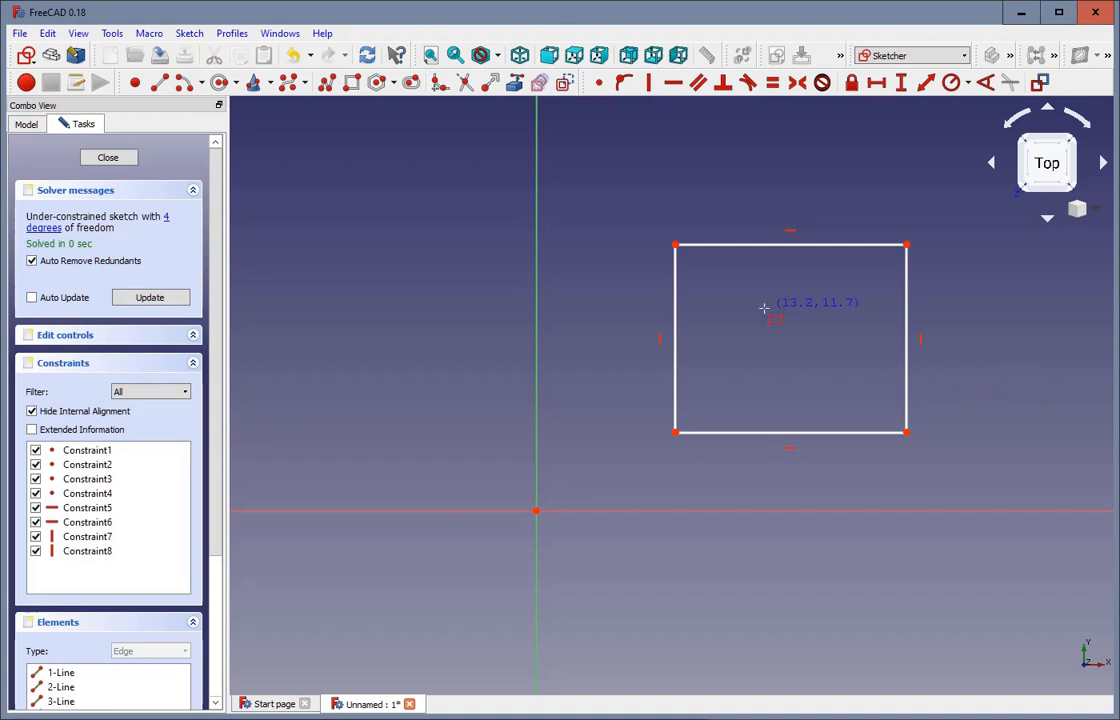
Draw three narrow upright rectangles side by side, each crossing the large rectangle's lower edge, and leave the rectangle tool
left_click(713, 462)
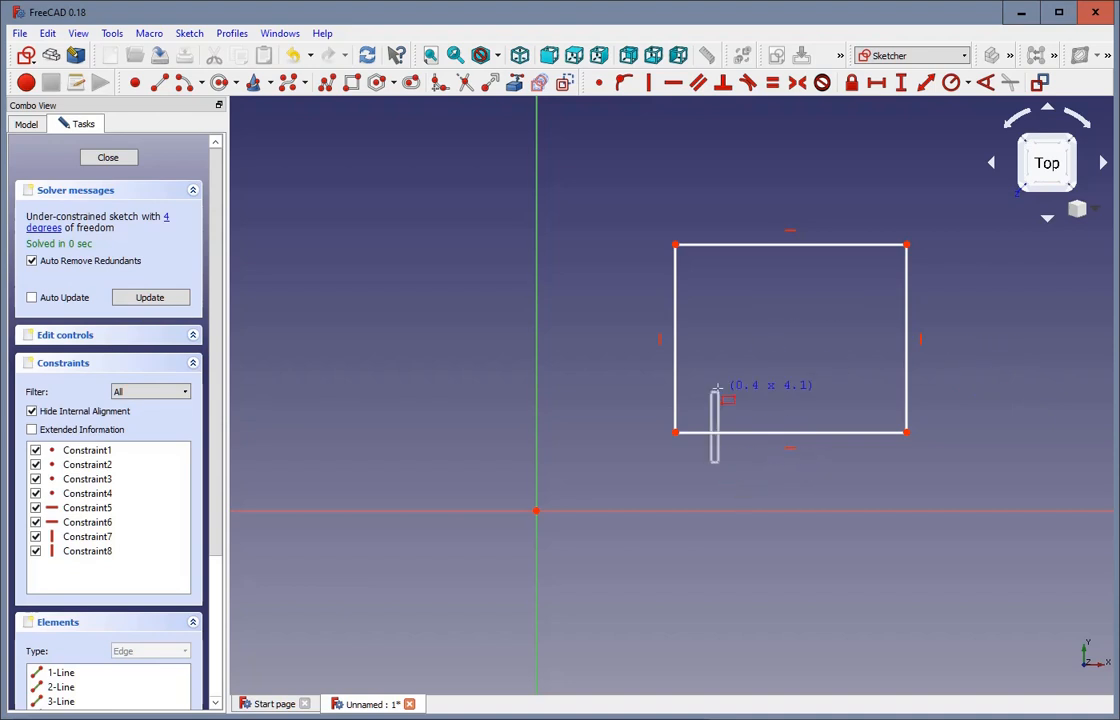
left_click(733, 288)
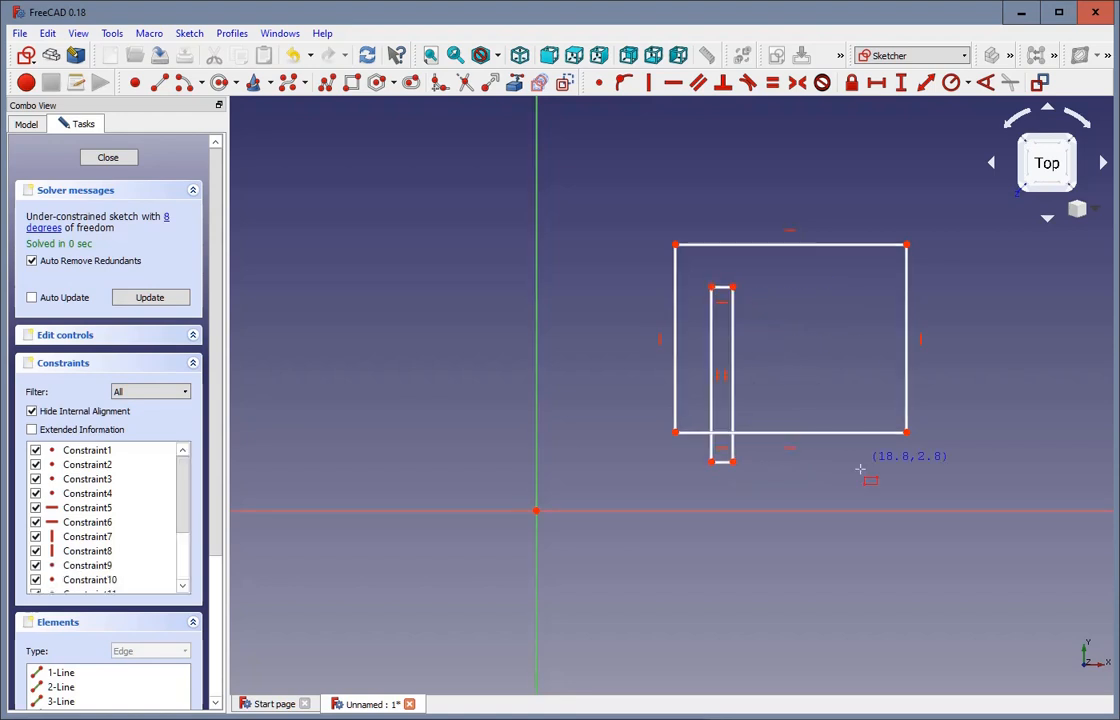
left_click(856, 460)
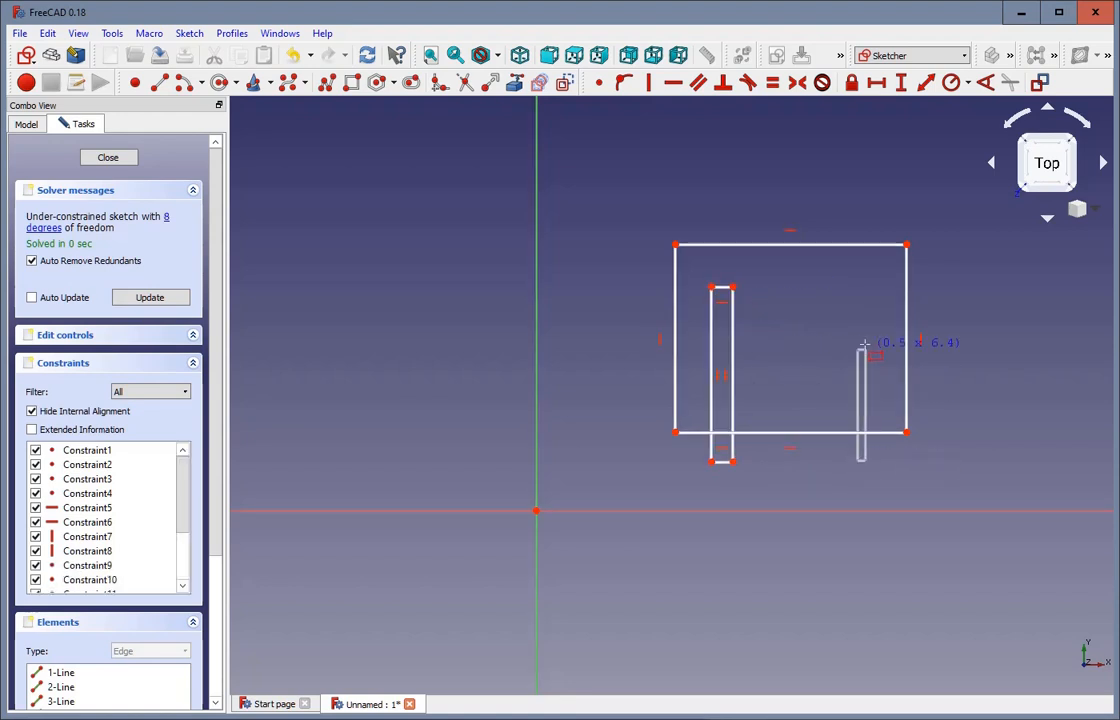
left_click(875, 290)
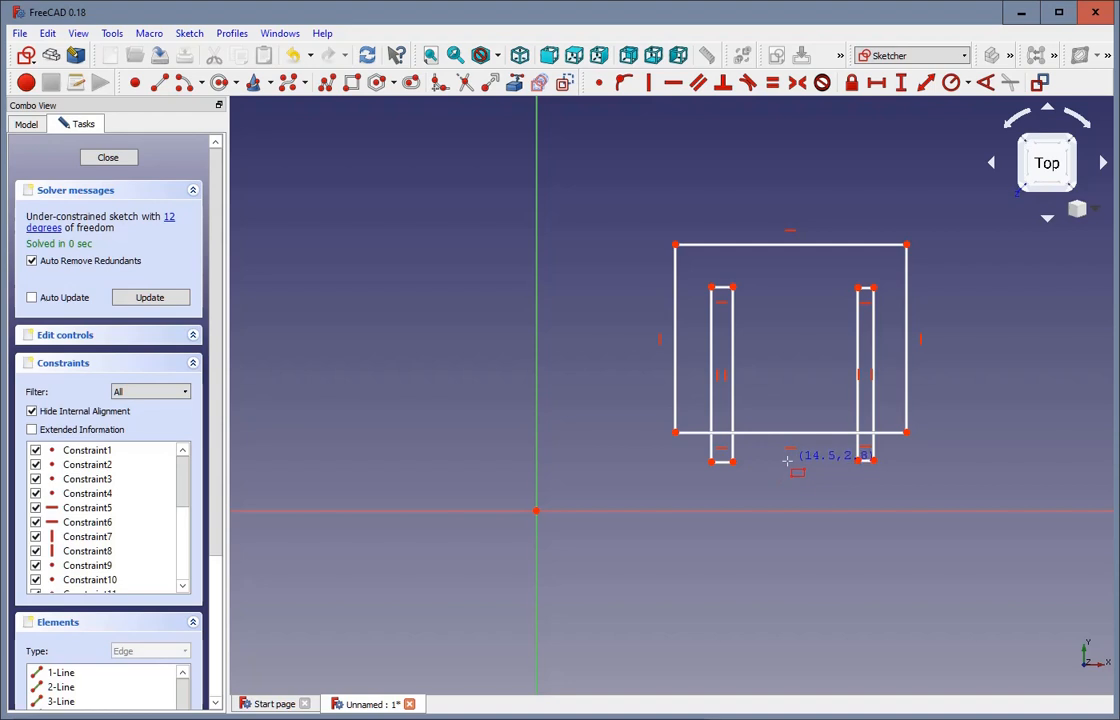
left_click(787, 460)
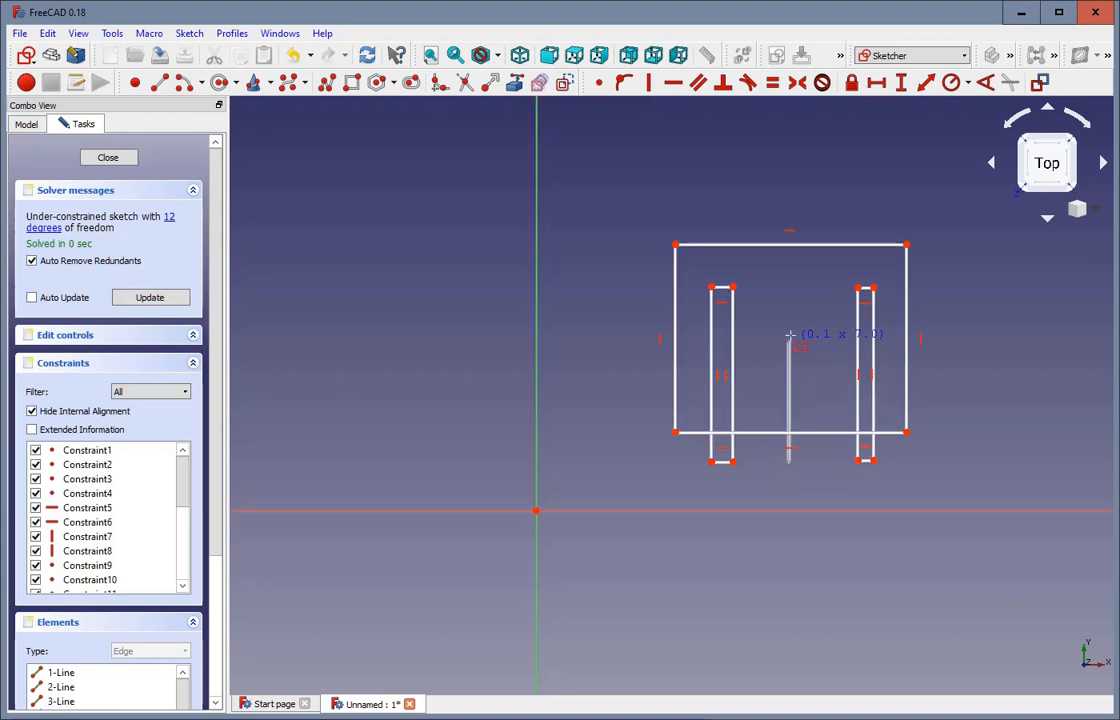
left_click(814, 278)
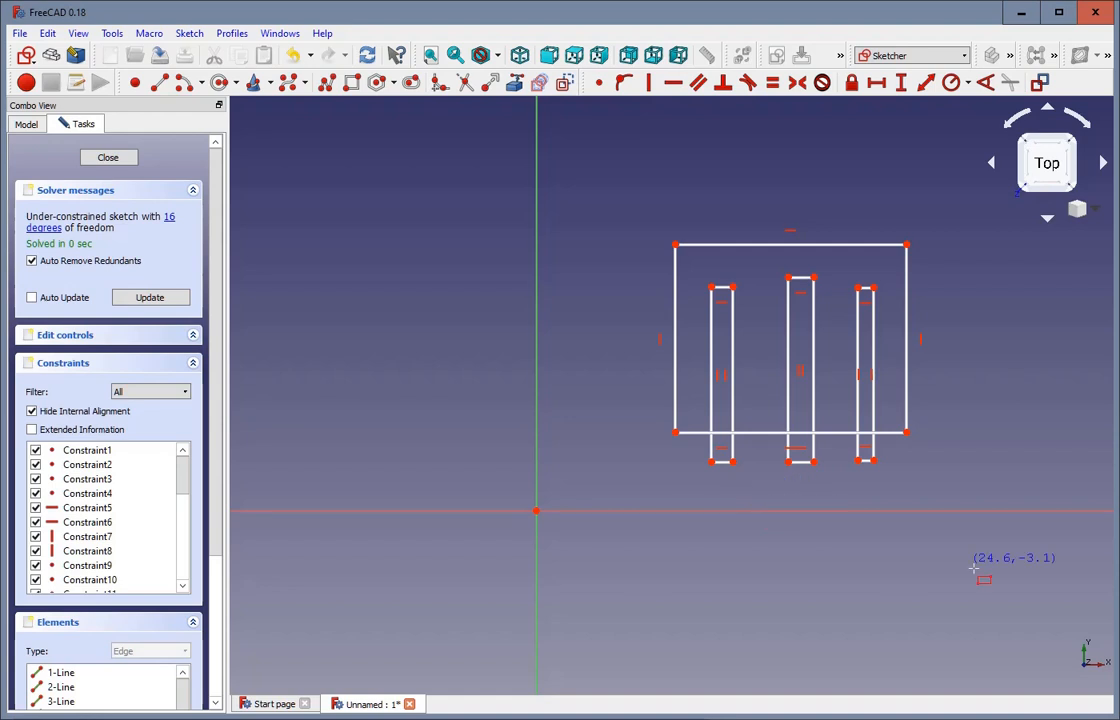
right_click(868, 588)
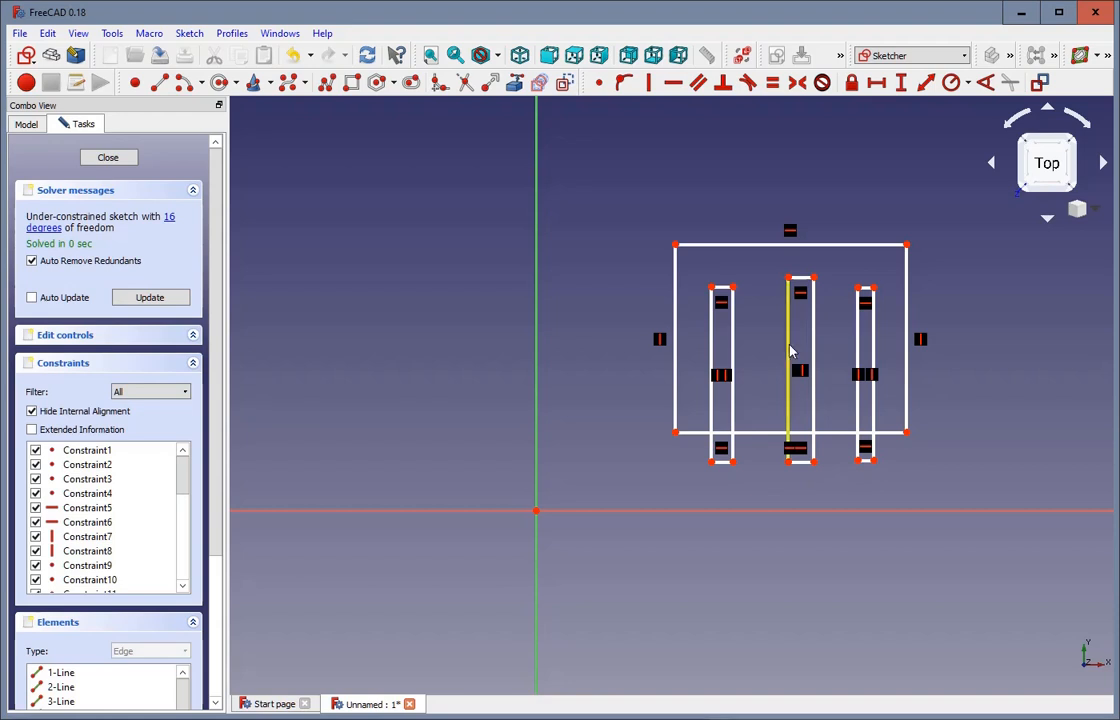
Widen the middle narrow rectangle by shifting its left edge, and stretch the outer rectangle's right edge to about x = 27.3 mm
left_click_drag(789, 342, 767, 348)
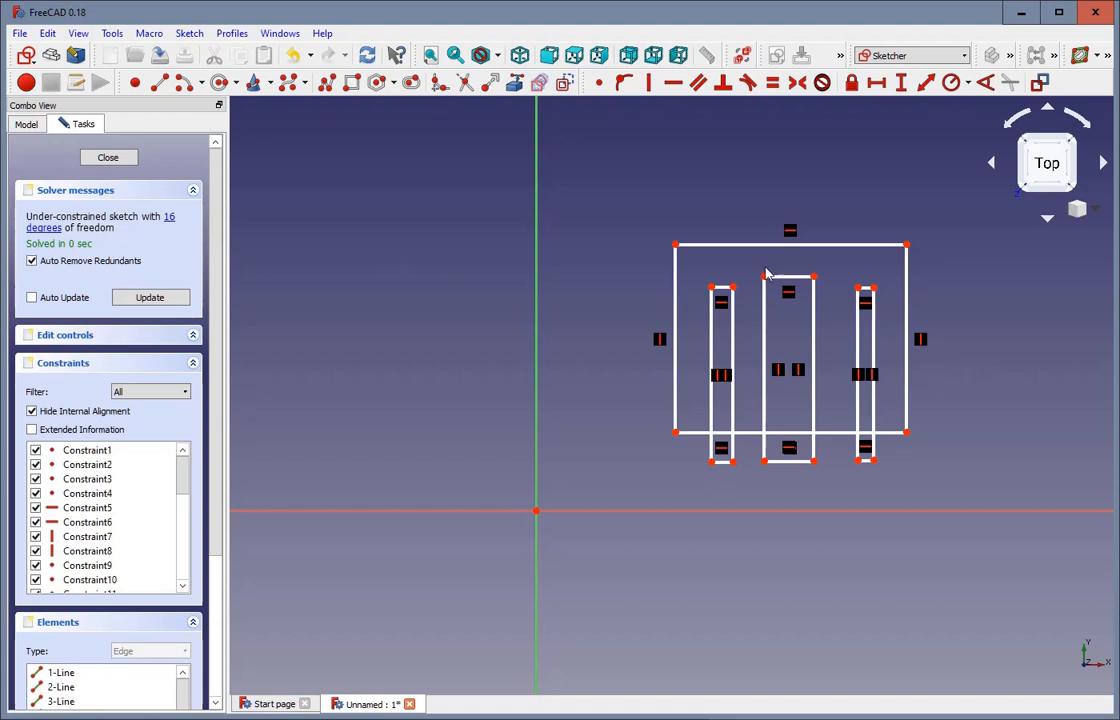
scroll(925, 243, "up", 4)
scroll(948, 333, "down", 2)
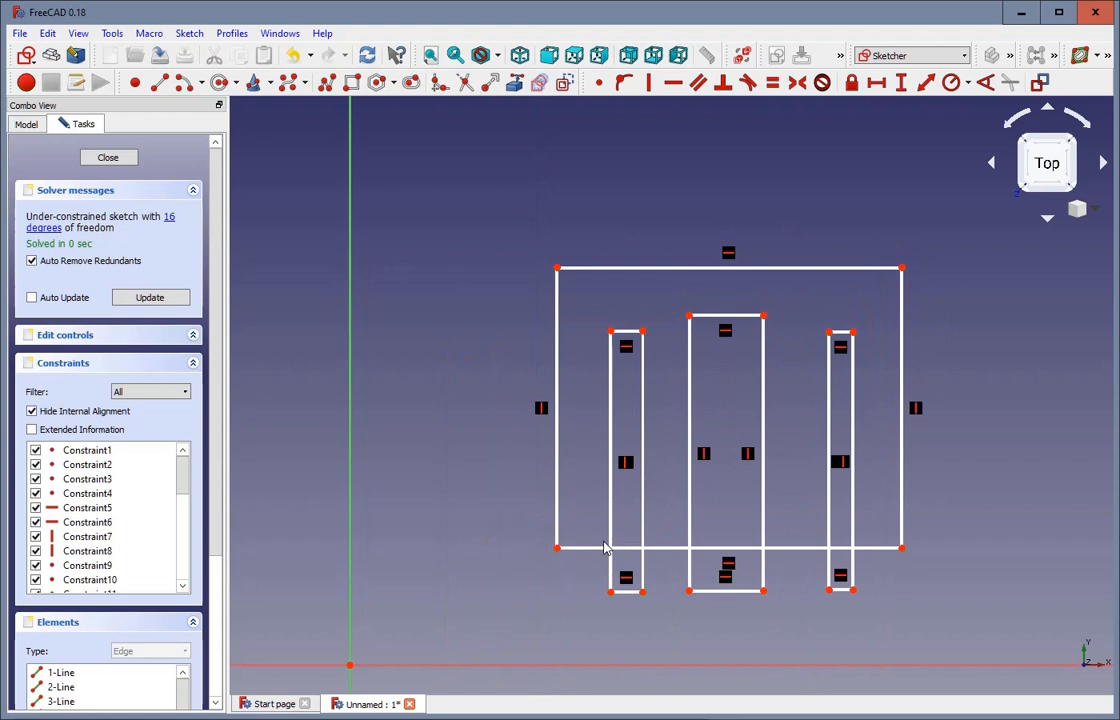
left_click(635, 268)
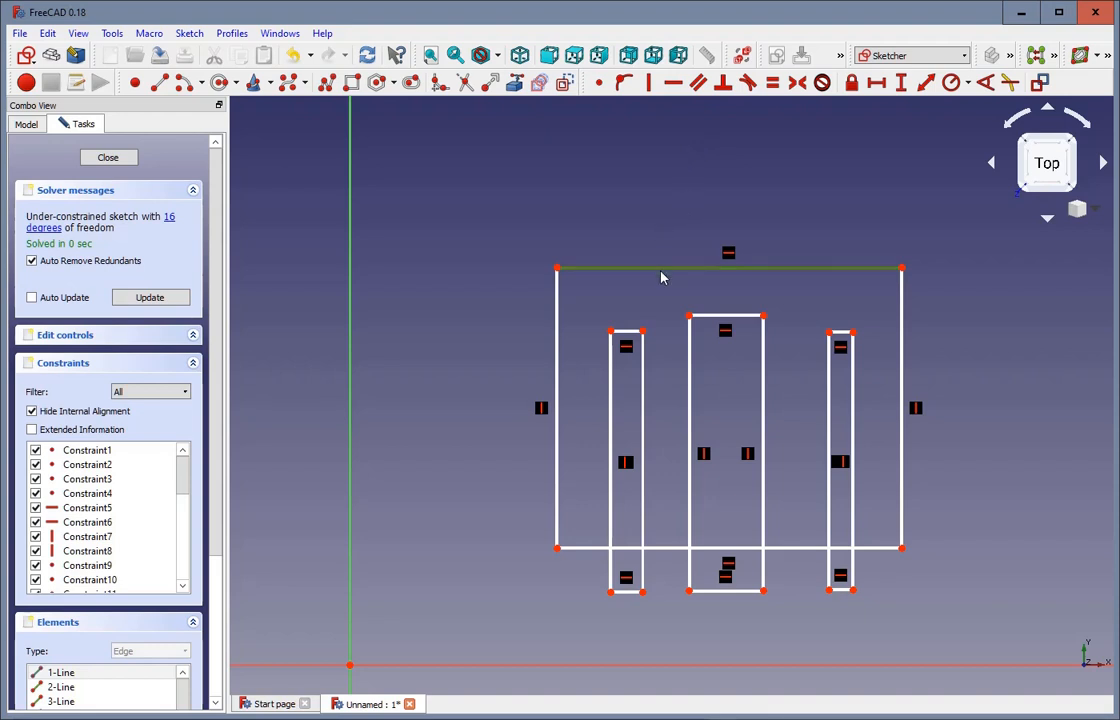
mouse_move(663, 276)
left_mouse_down()
mouse_move(668, 260)
mouse_move(657, 270)
left_mouse_up()
left_click_drag(897, 328, 1052, 328)
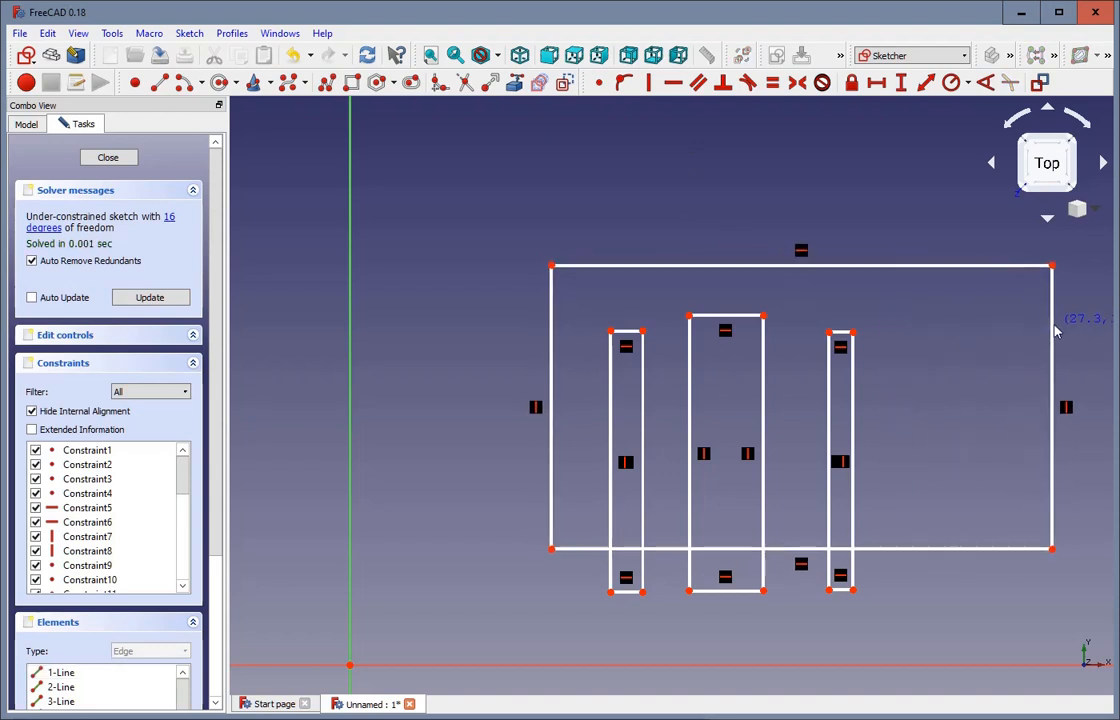
Widen the rightmost narrow rectangle by moving both its side edges, shift the middle one right, and shift the leftmost one right and up
left_click_drag(853, 376, 934, 365)
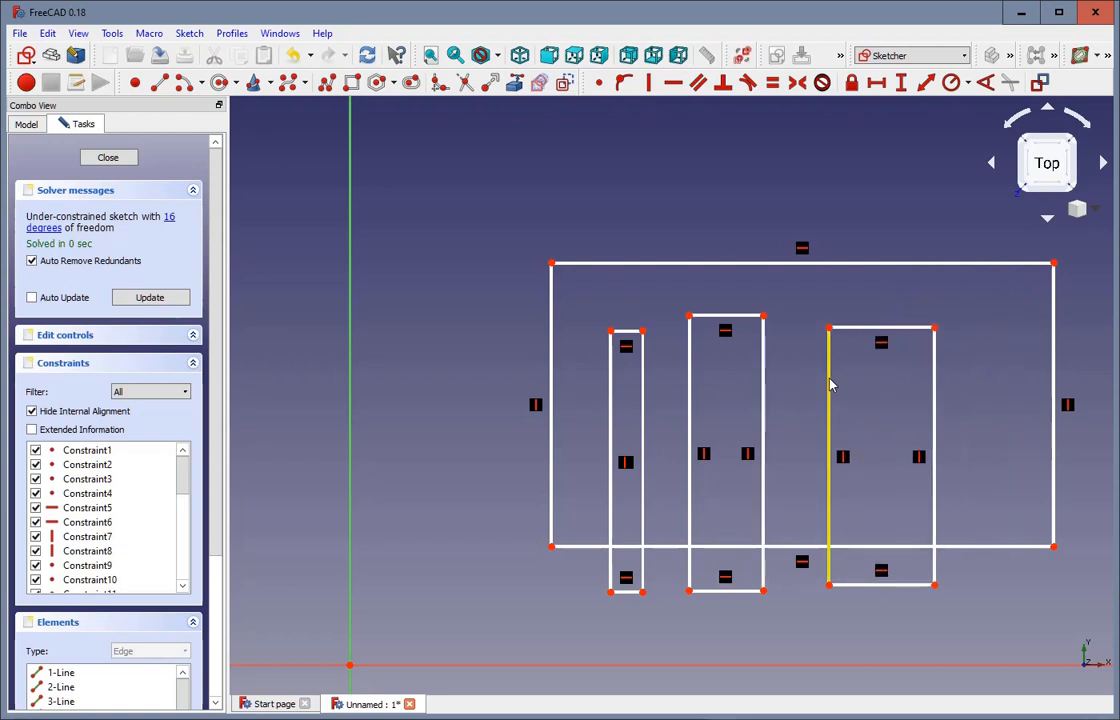
mouse_move(830, 382)
left_mouse_down()
mouse_move(872, 383)
mouse_move(850, 382)
left_mouse_up()
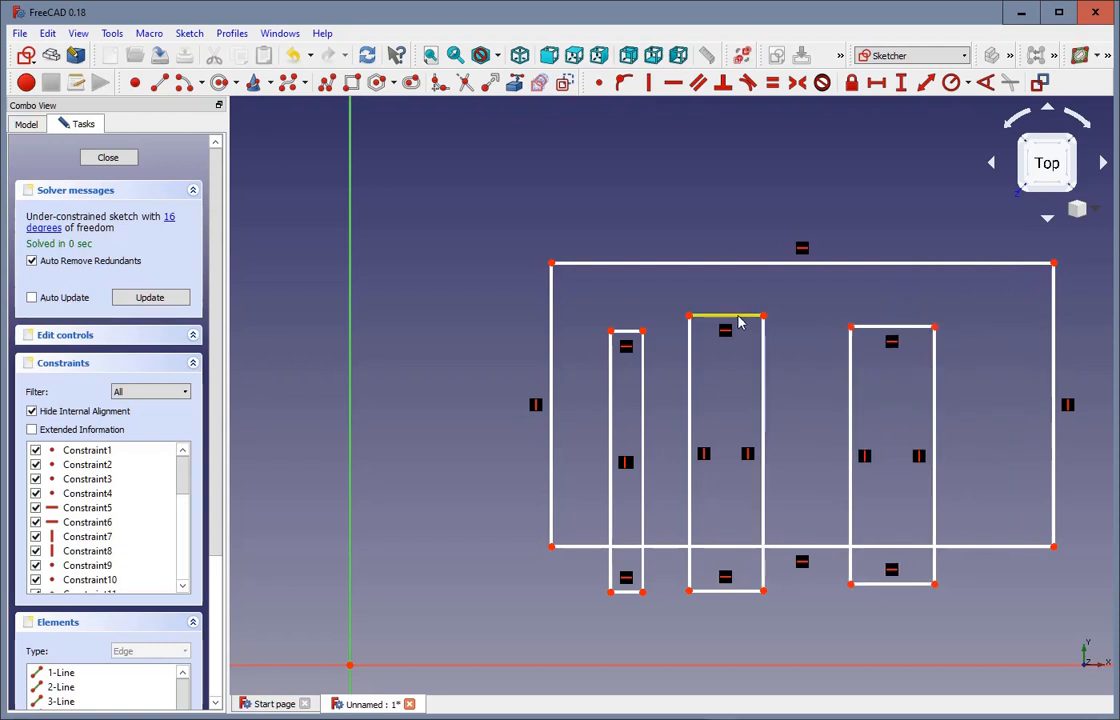
left_click_drag(740, 318, 780, 320)
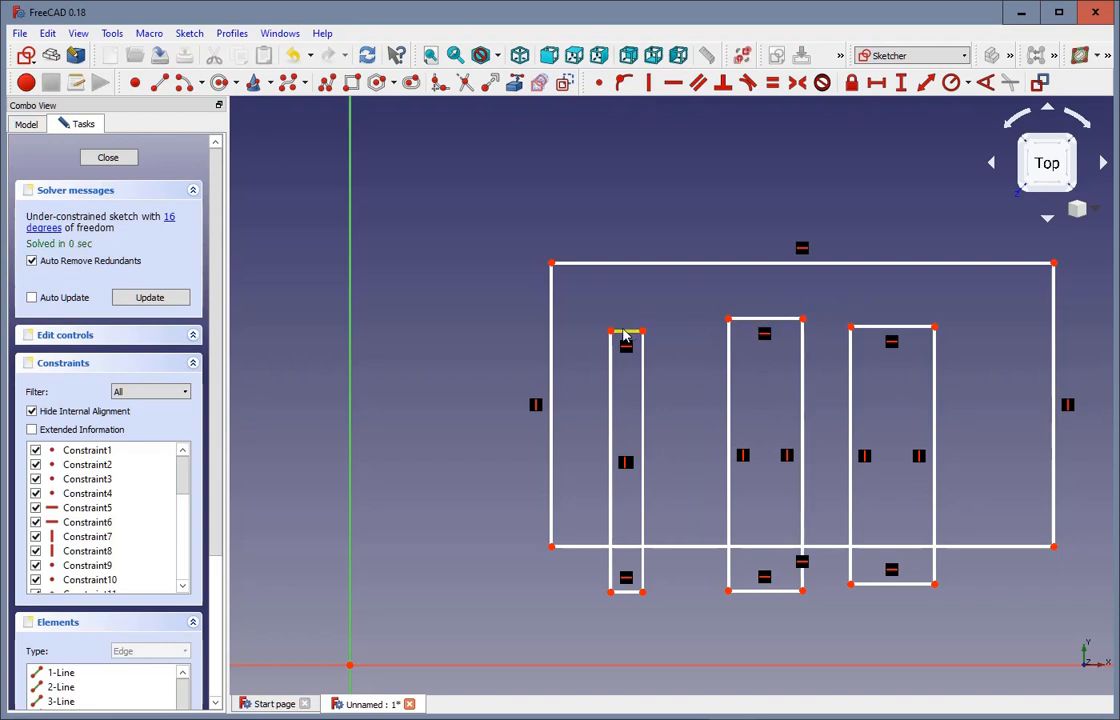
left_click_drag(611, 331, 626, 317)
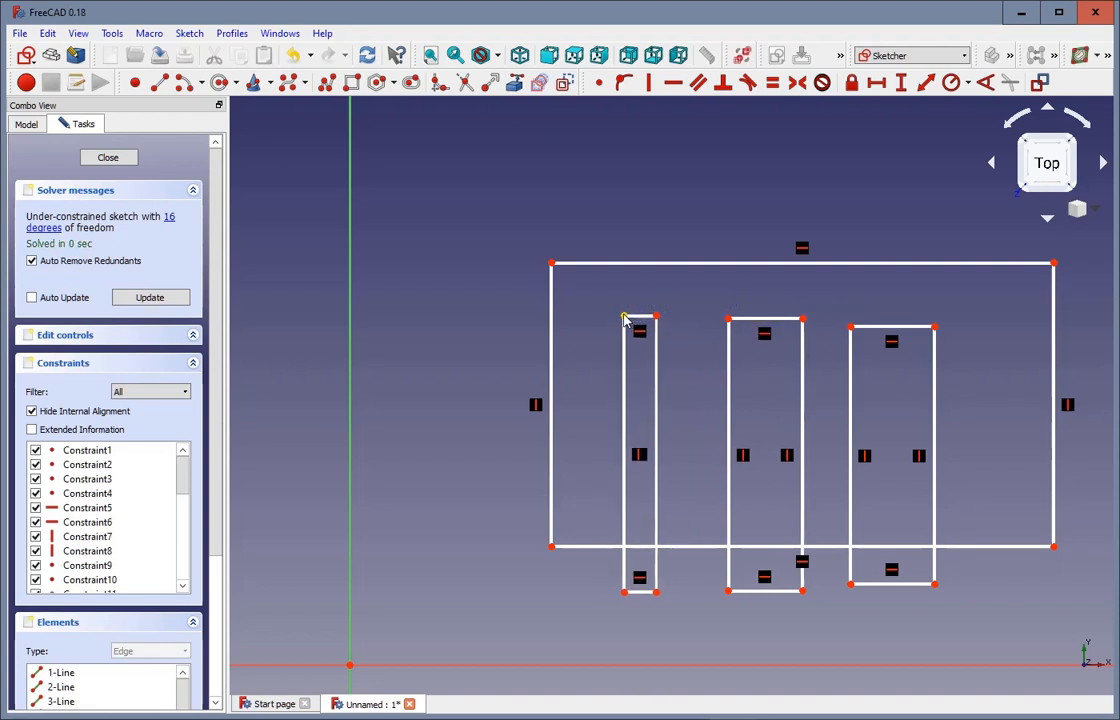
Constrain the top edges of the leftmost and rightmost narrow rectangles to equal length
left_click(640, 316)
left_click(642, 317)
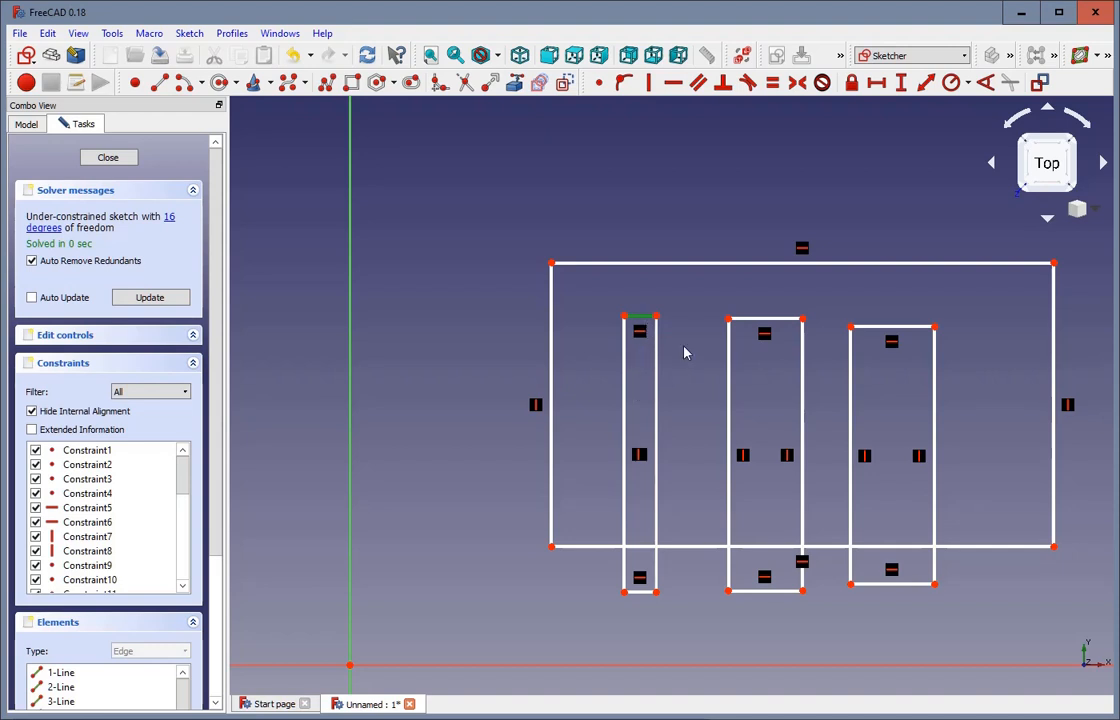
left_click(893, 327)
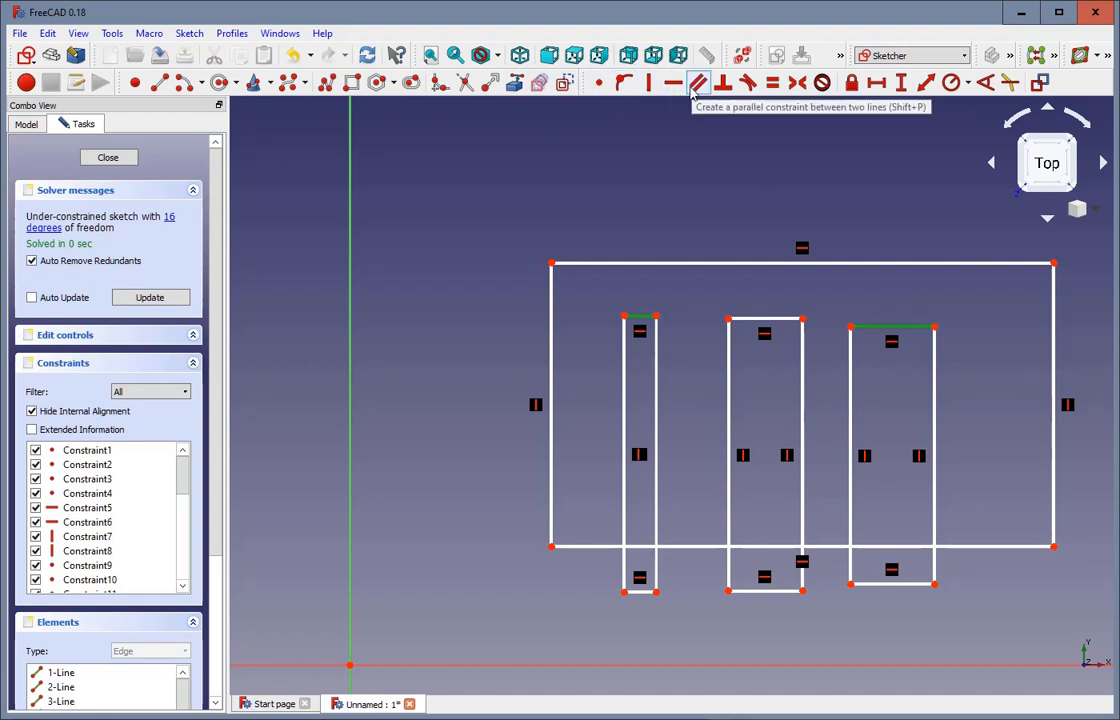
left_click(773, 88)
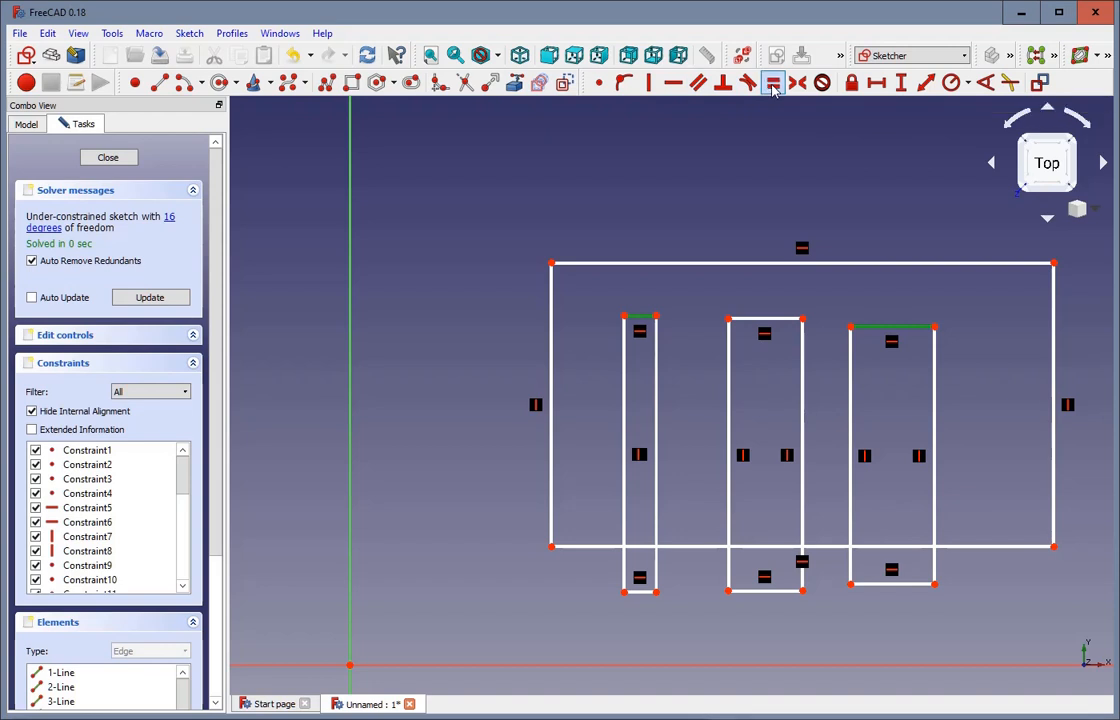
left_click(654, 317)
left_click(893, 330)
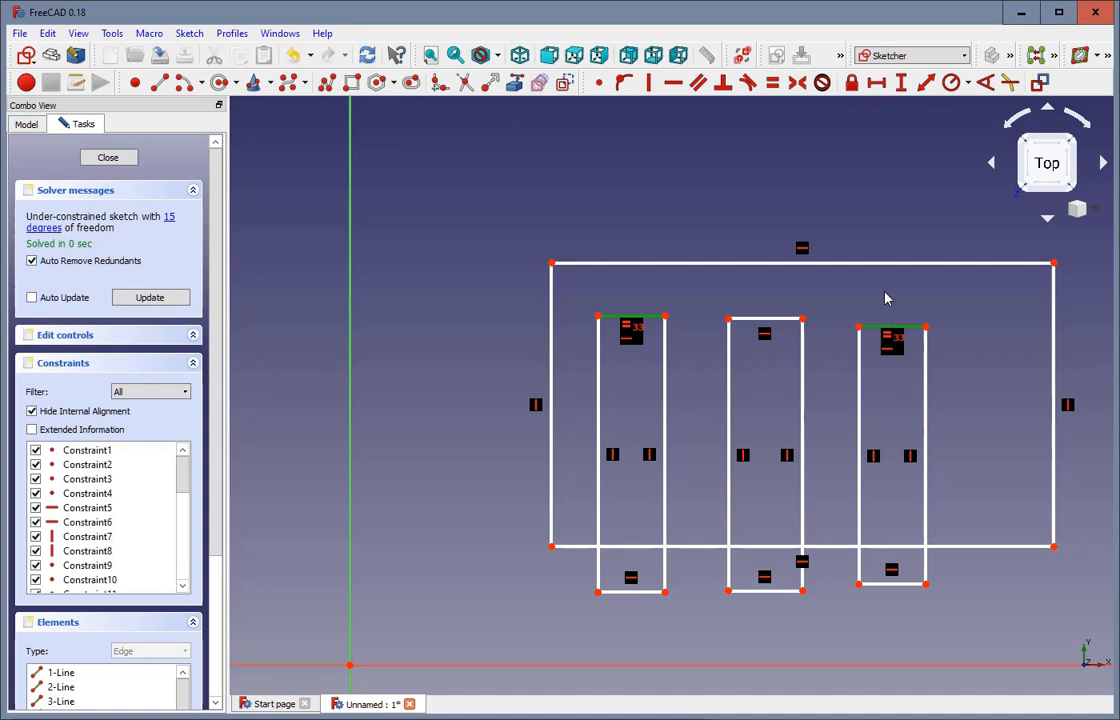
Align the facing upper corners of the leftmost and rightmost narrow rectangles with a horizontal constraint
left_click(674, 85)
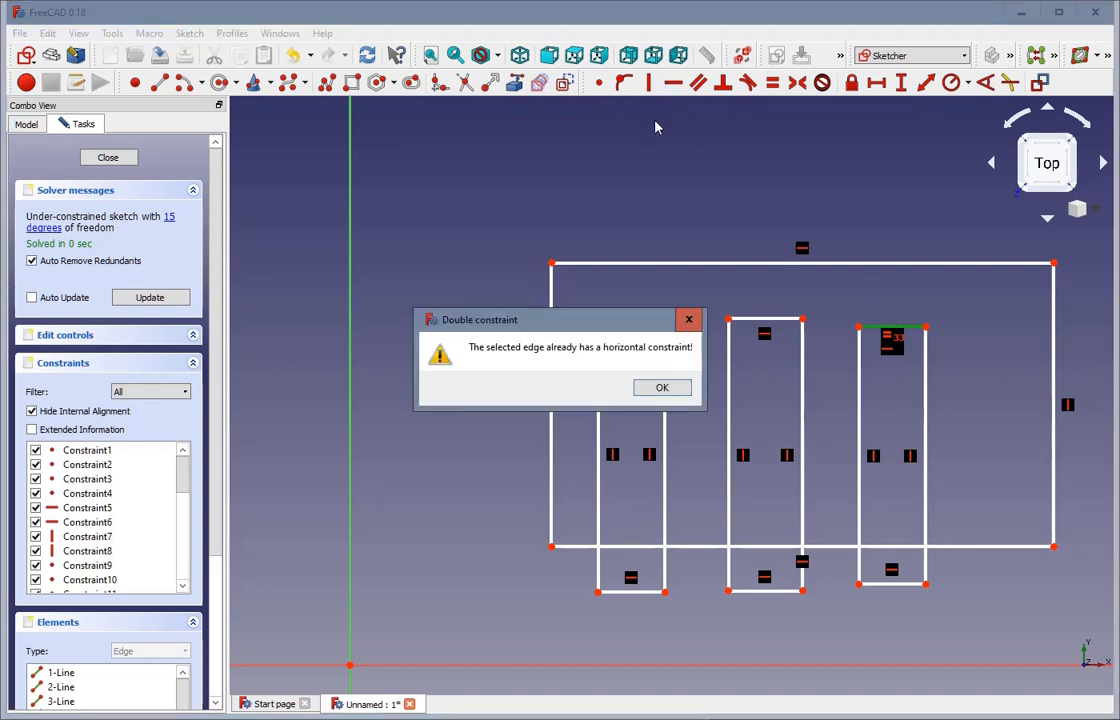
left_click(656, 389)
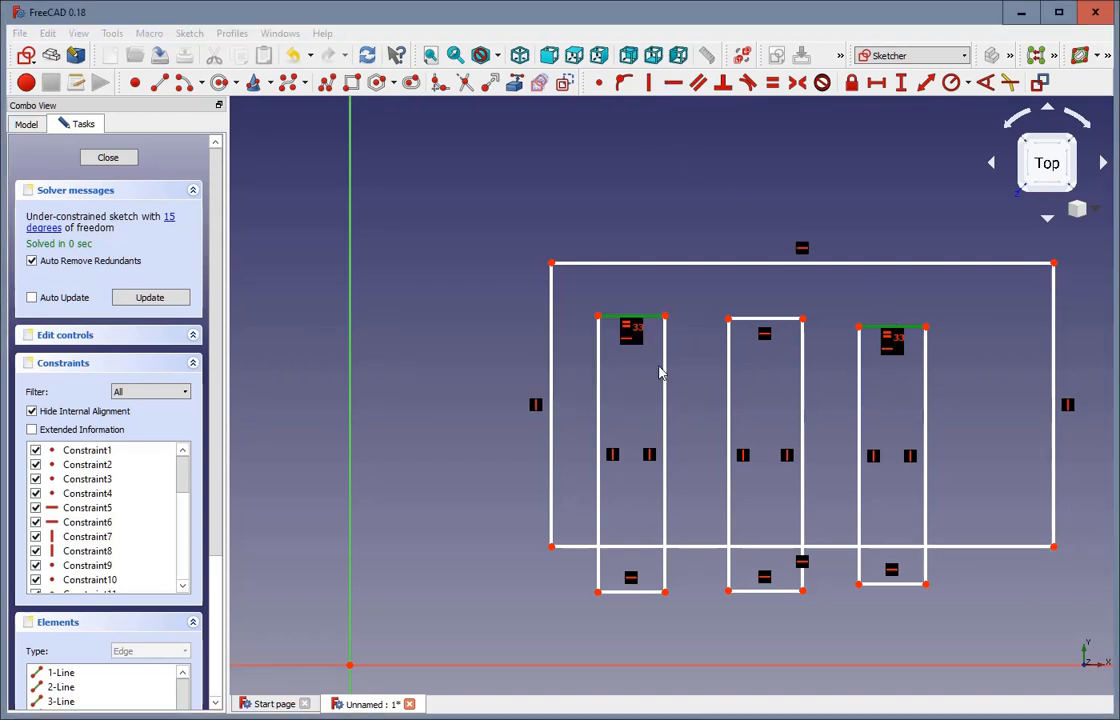
left_click(665, 317)
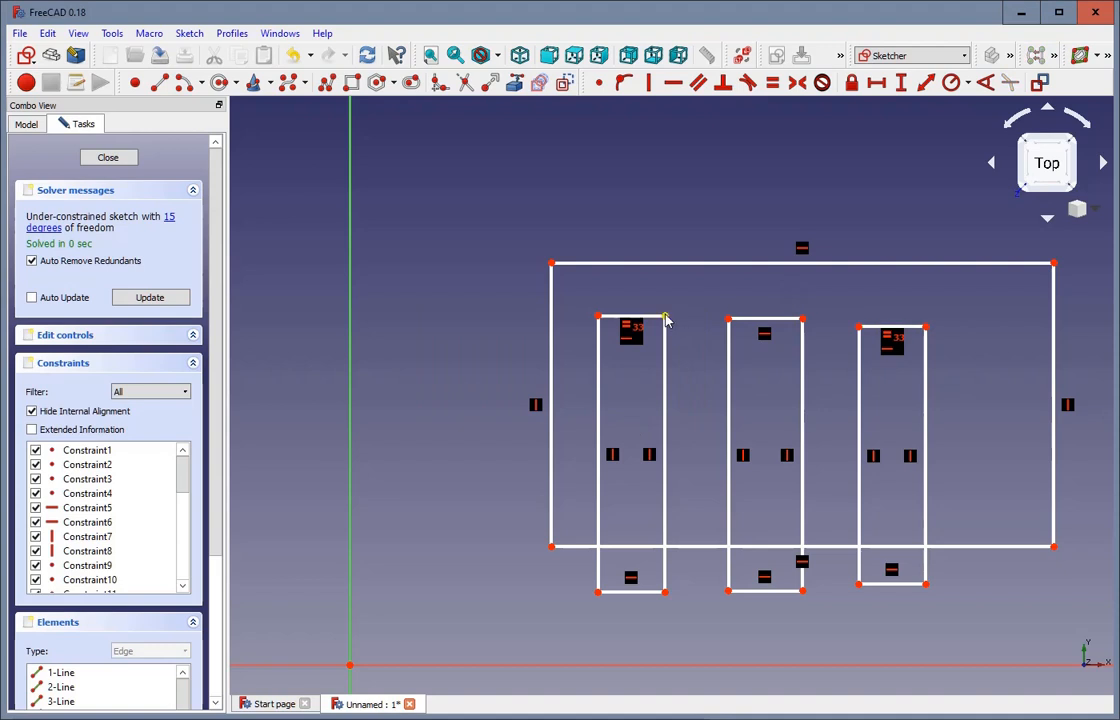
left_click(859, 328)
left_click(673, 82)
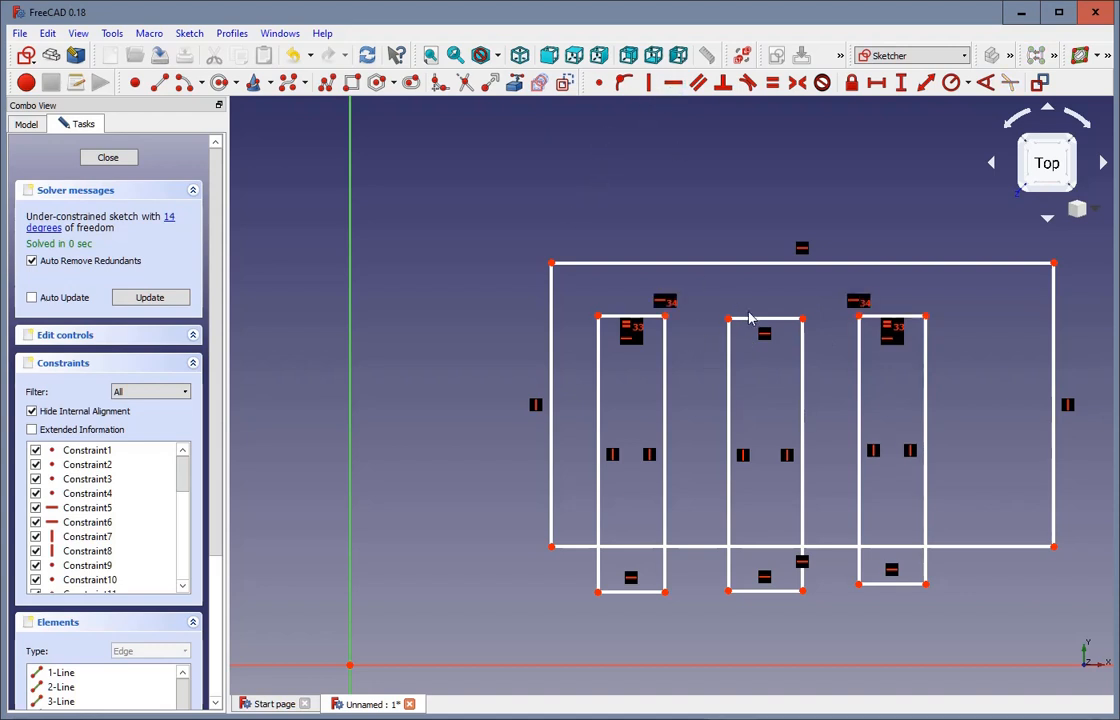
Raise the middle narrow rectangle's top edge and draw a vertical line through it from about (15.9, 19.8) to below the rectangles
left_click_drag(750, 318, 746, 294)
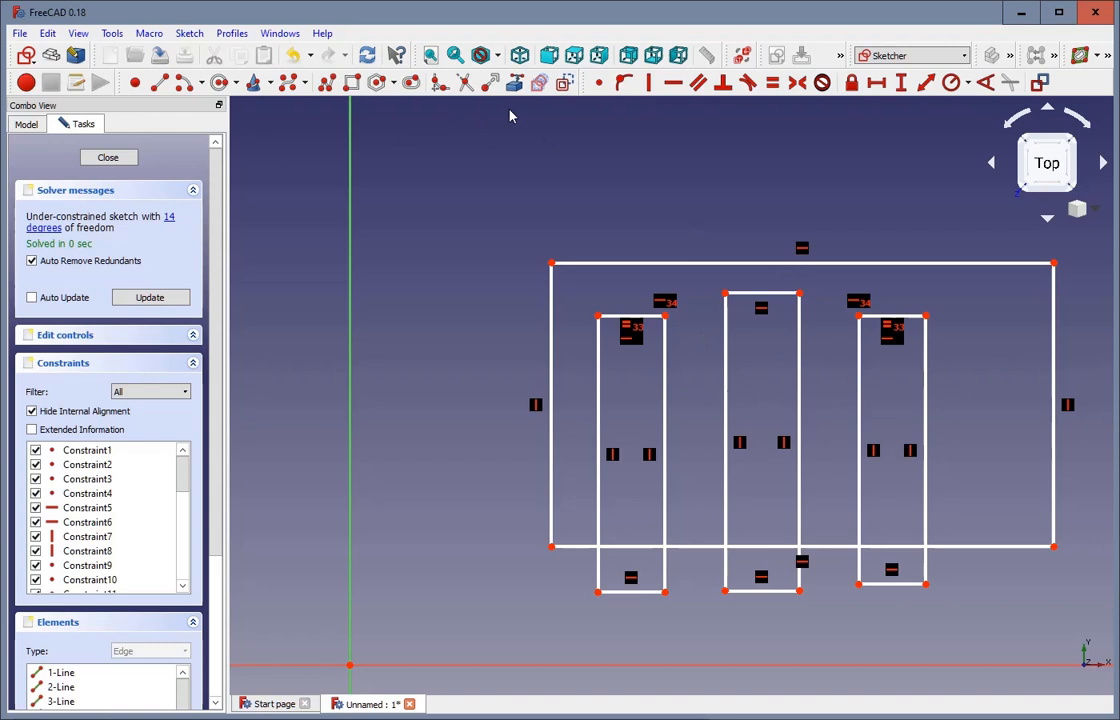
left_click(166, 86)
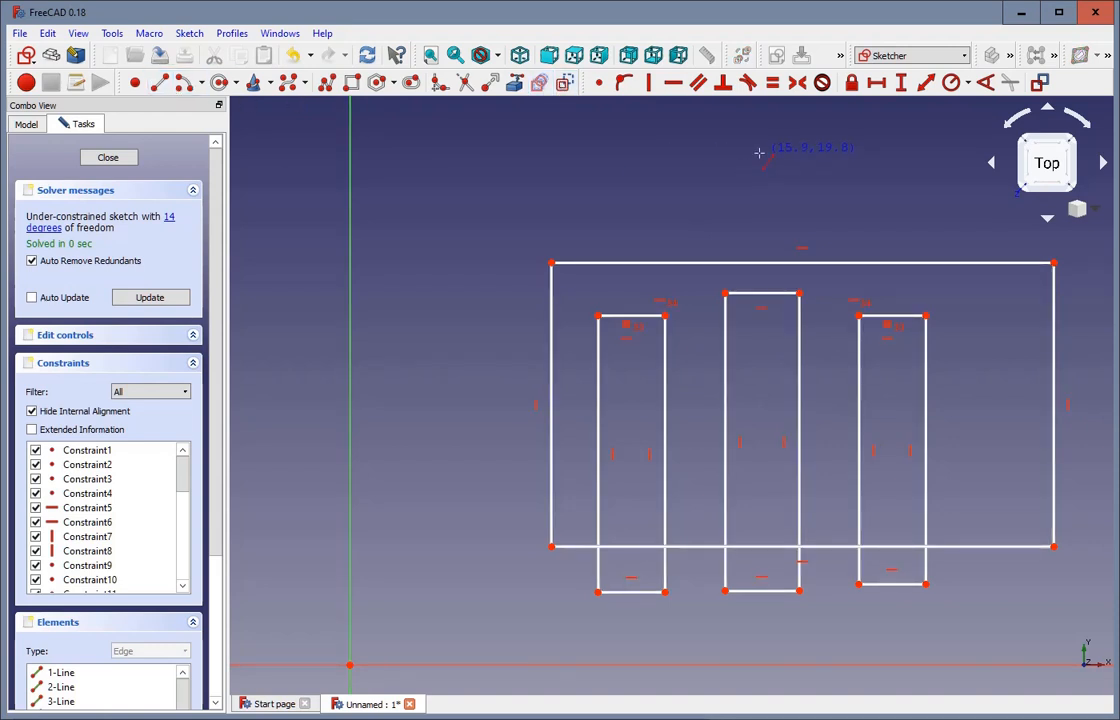
left_click(764, 628)
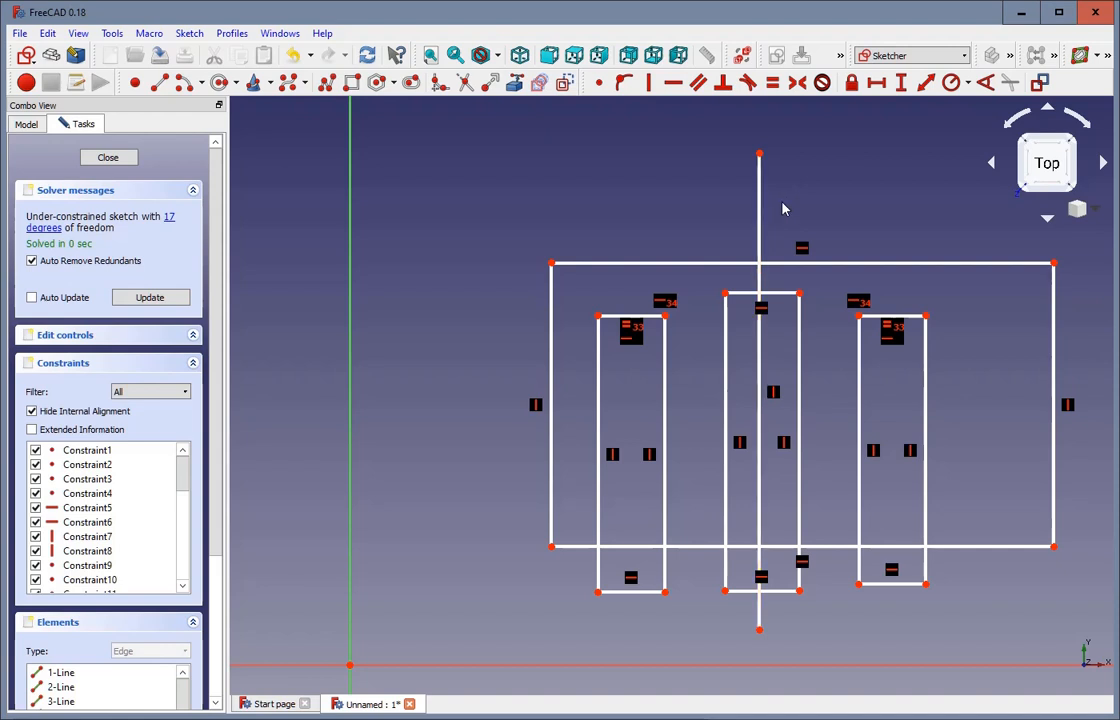
scroll(780, 205, "down", 2)
scroll(818, 178, "up", 2)
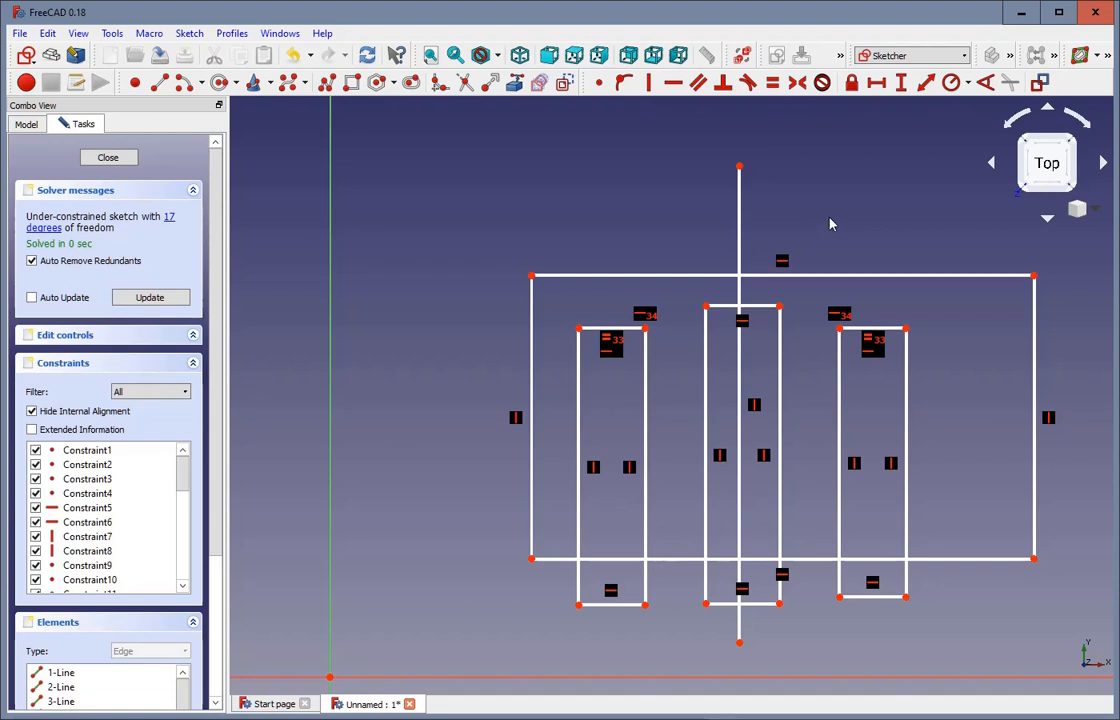
left_click(739, 229)
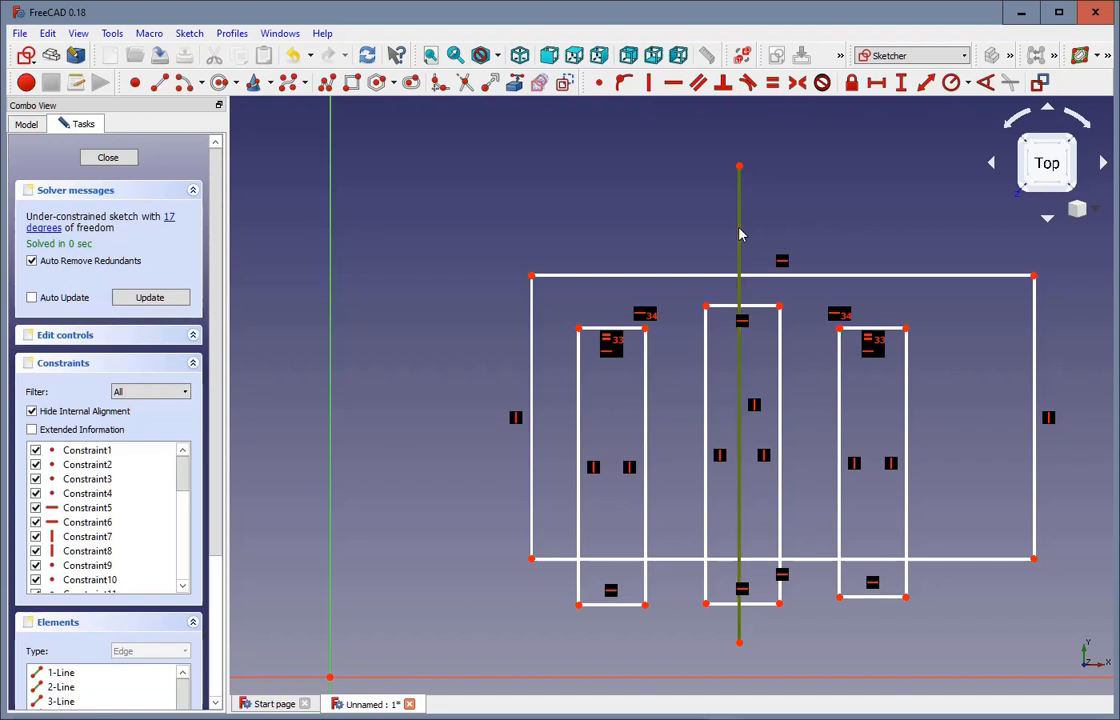
mouse_move(739, 234)
left_mouse_down()
mouse_move(740, 215)
mouse_move(765, 200)
mouse_move(745, 229)
left_mouse_up()
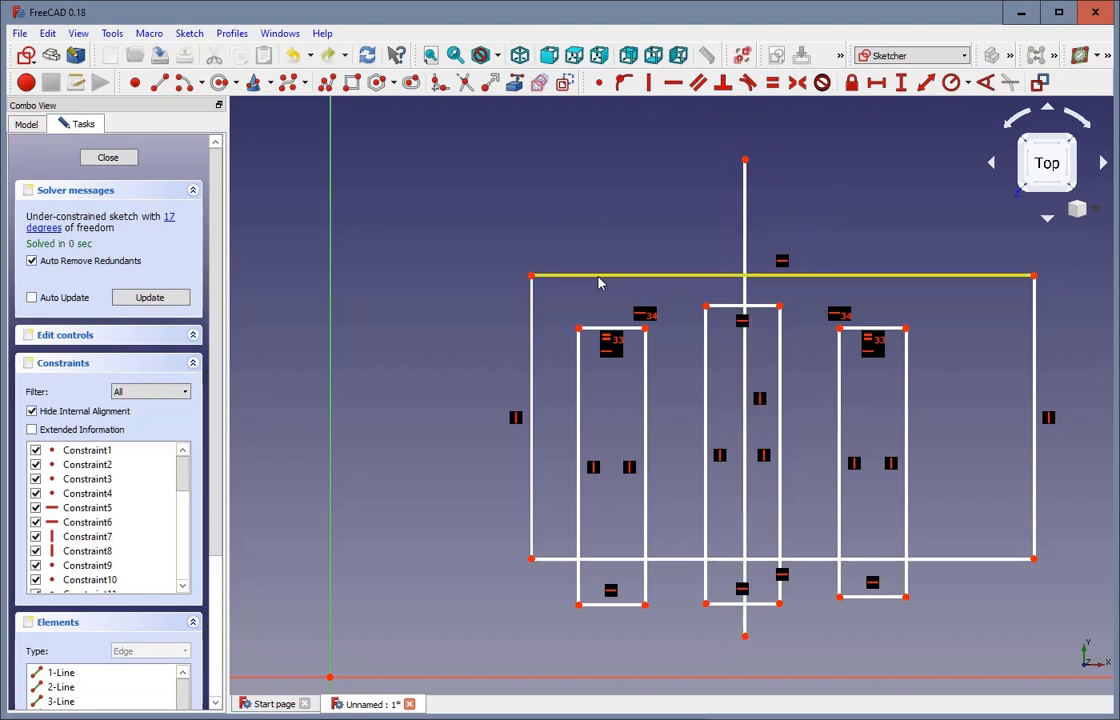
Set the vertical distance between the outer rectangle's upper-left corner and the vertical line's upper endpoint to 10 mm
left_click(533, 280)
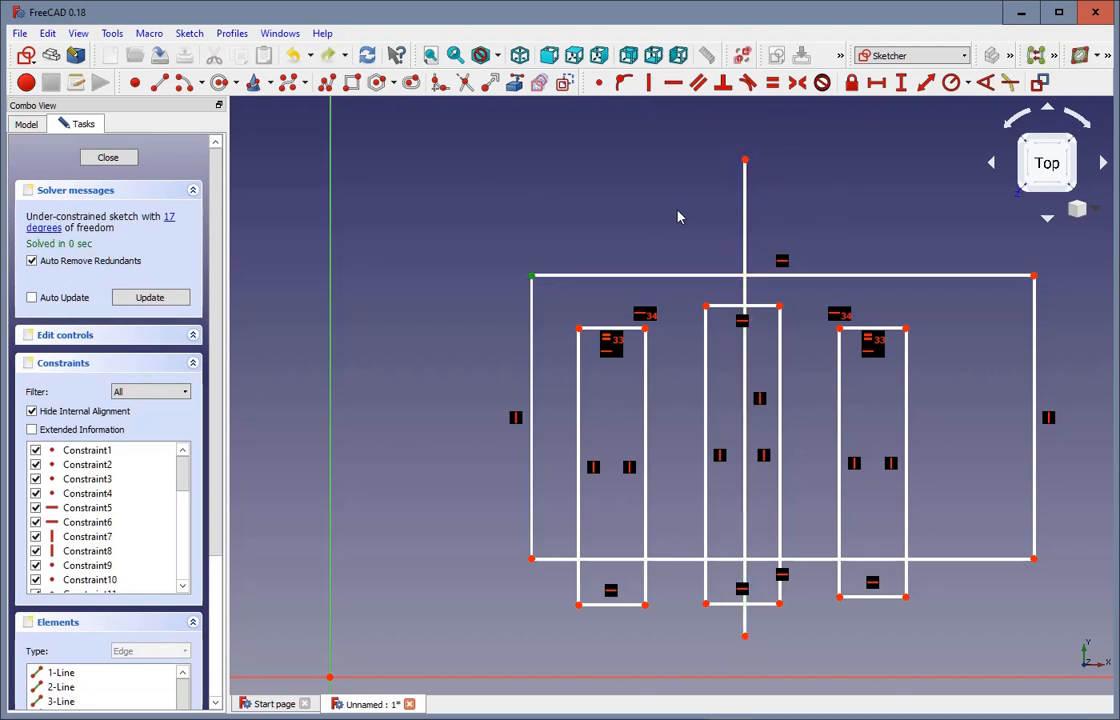
left_click(745, 160)
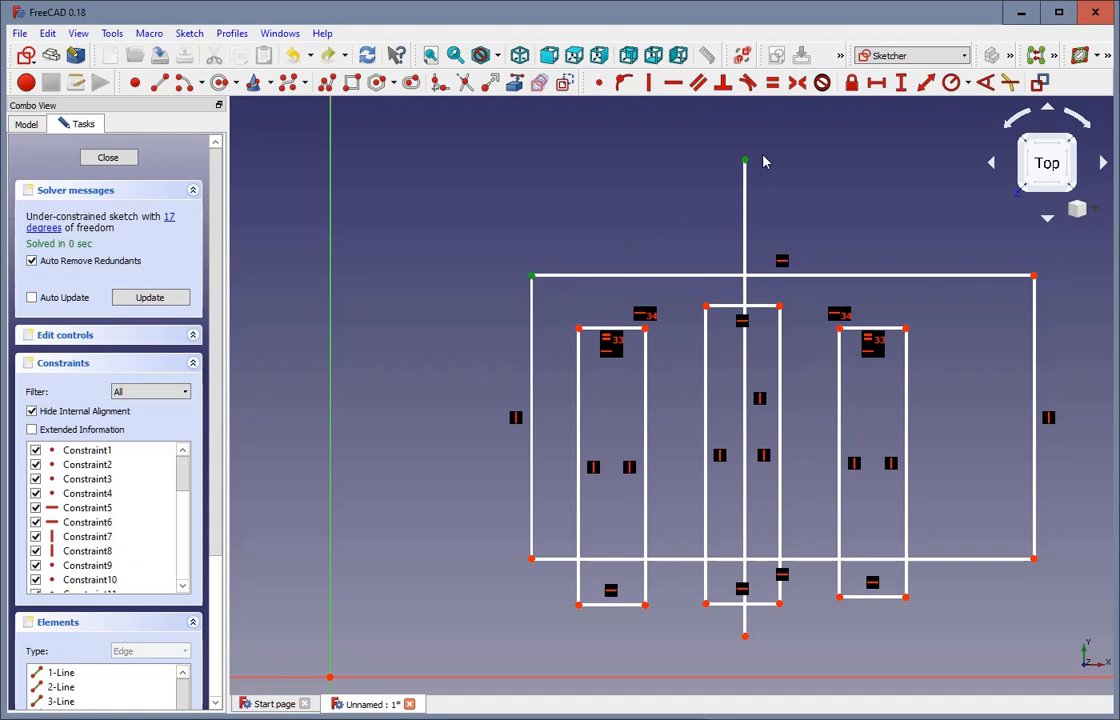
left_click(901, 82)
type("100")
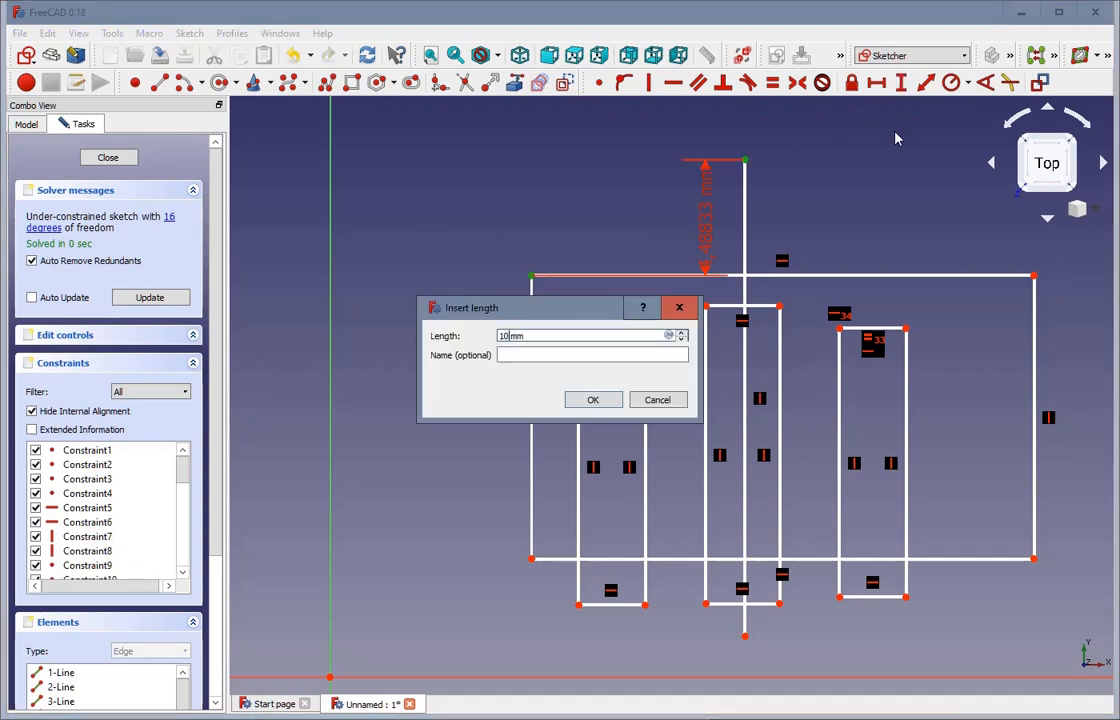
key("Return")
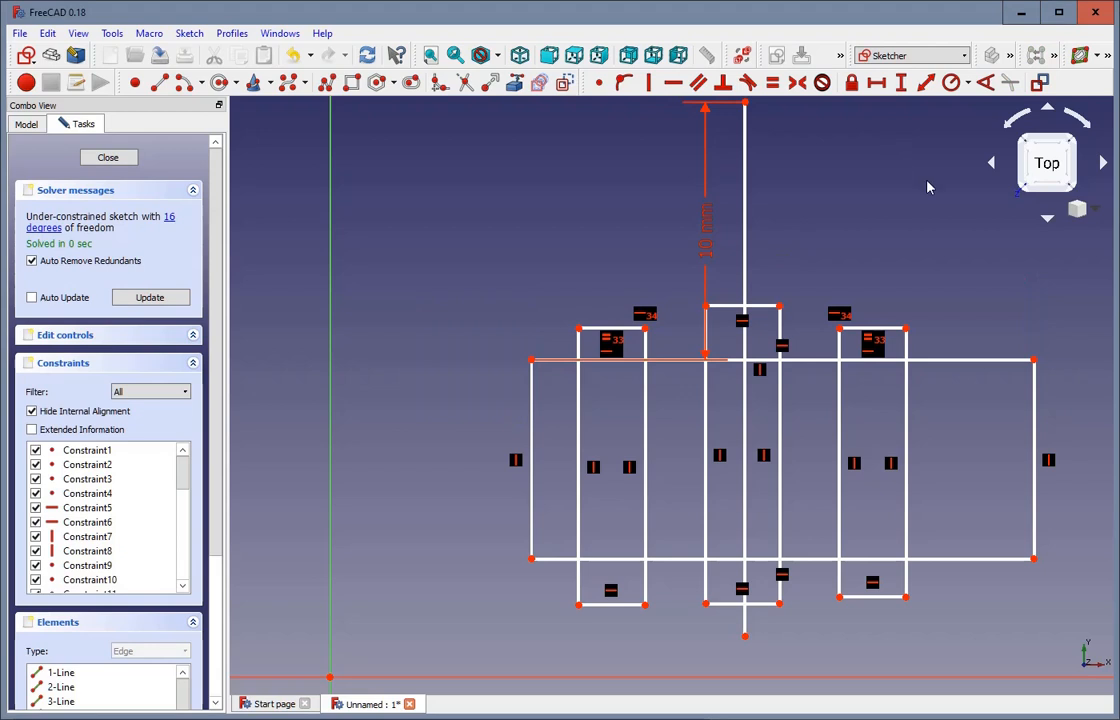
Stretch the outer rectangle's right edge farther right, move the rightmost narrow rectangle toward it, and nudge the leftmost one left and up
scroll(890, 210, "down", 2)
scroll(952, 210, "down", 6)
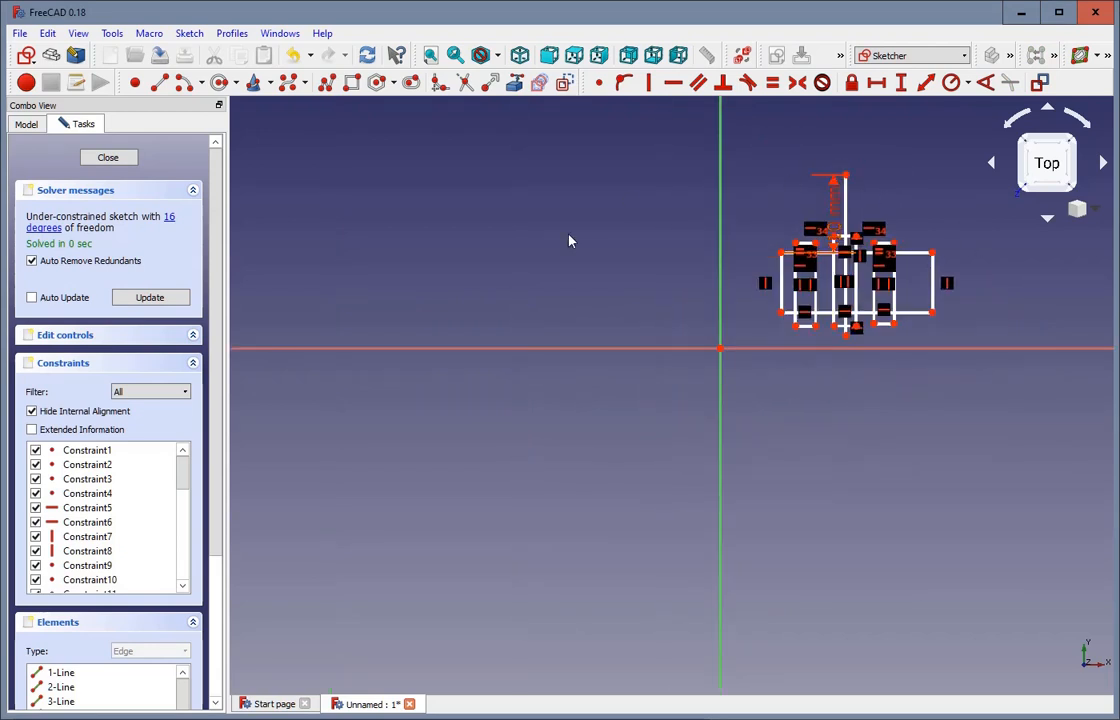
scroll(843, 198, "up", 6)
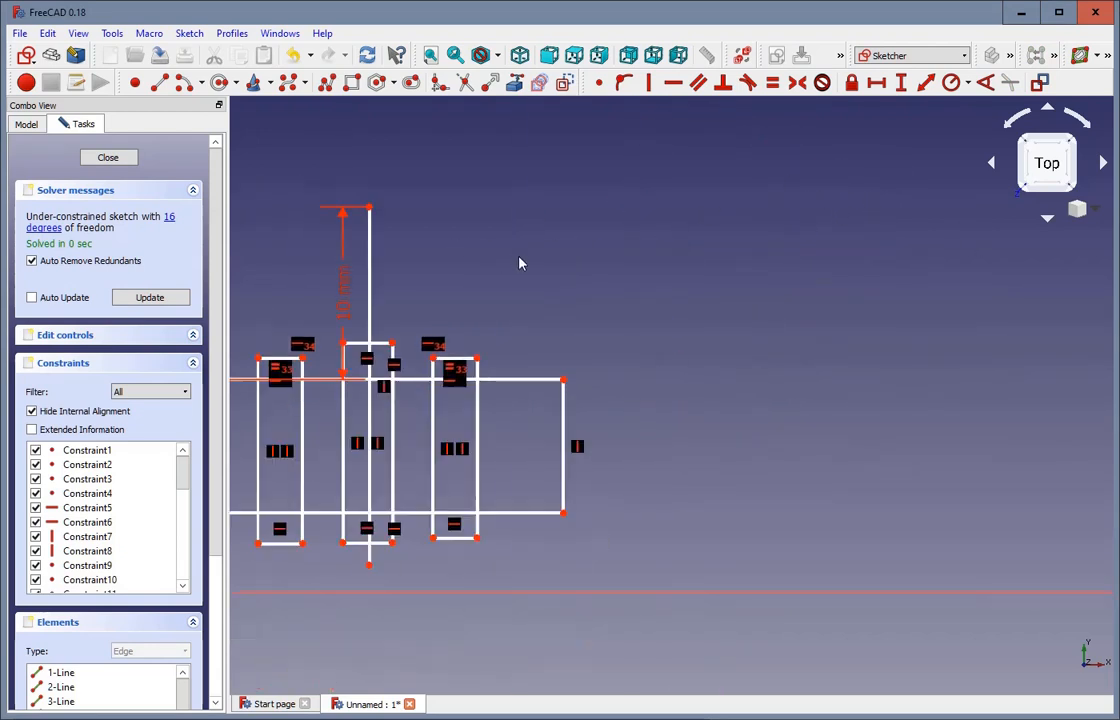
scroll(520, 288, "down", 3)
scroll(518, 377, "up", 3)
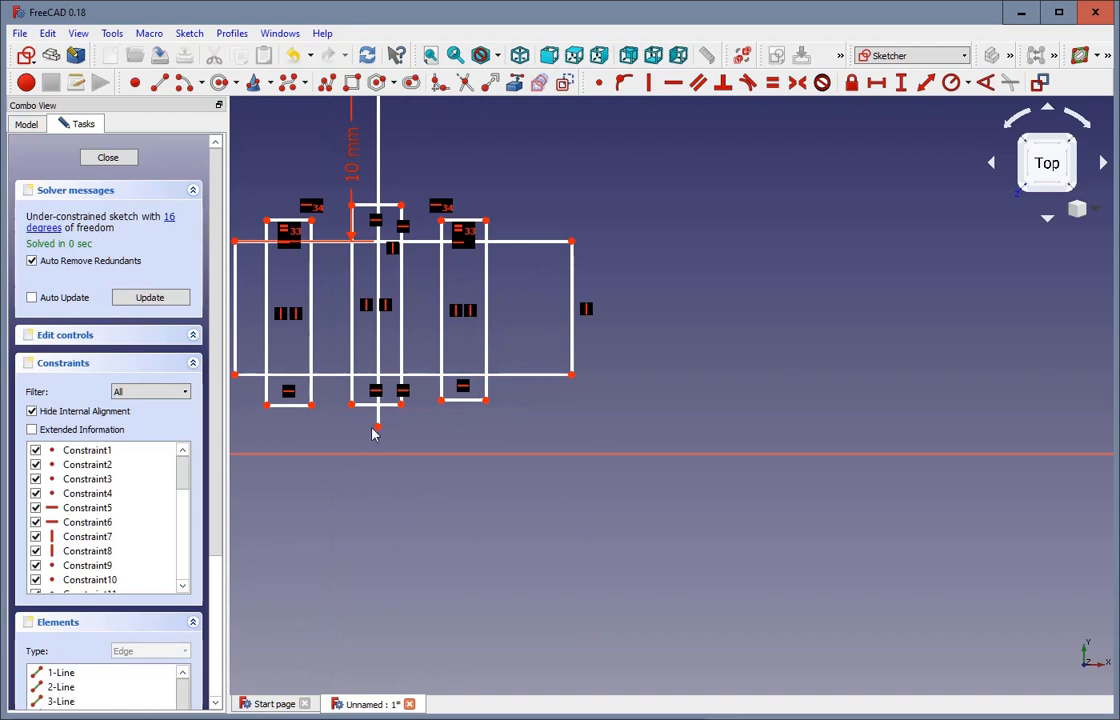
scroll(297, 190, "down", 2)
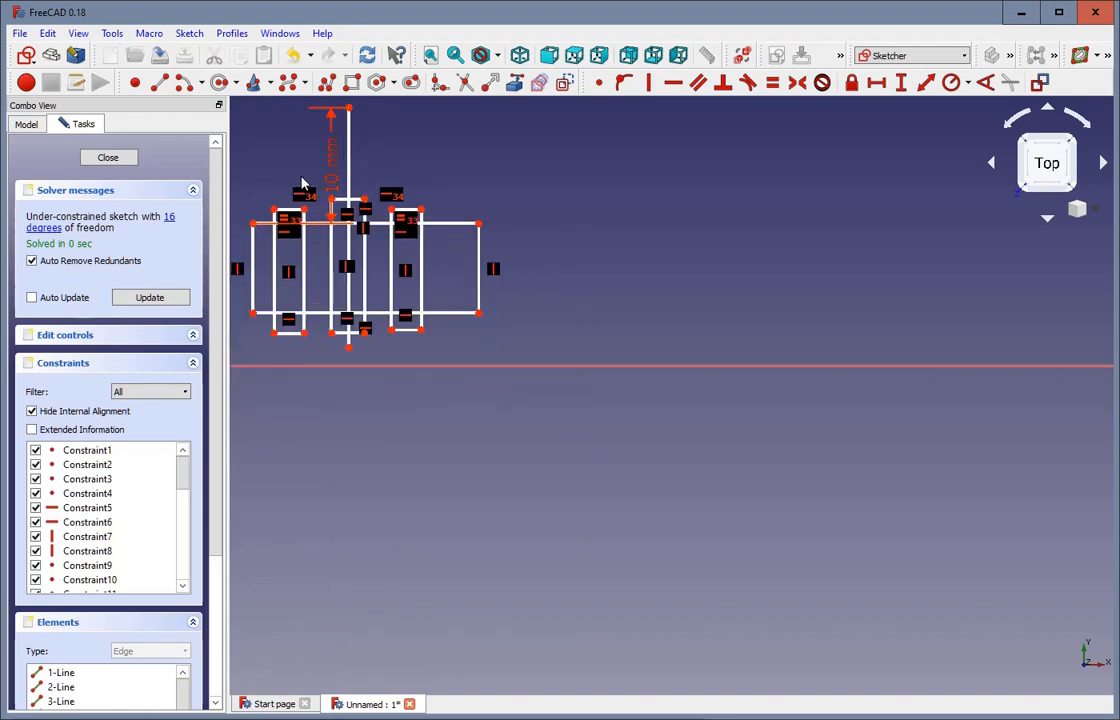
left_click_drag(482, 255, 606, 250)
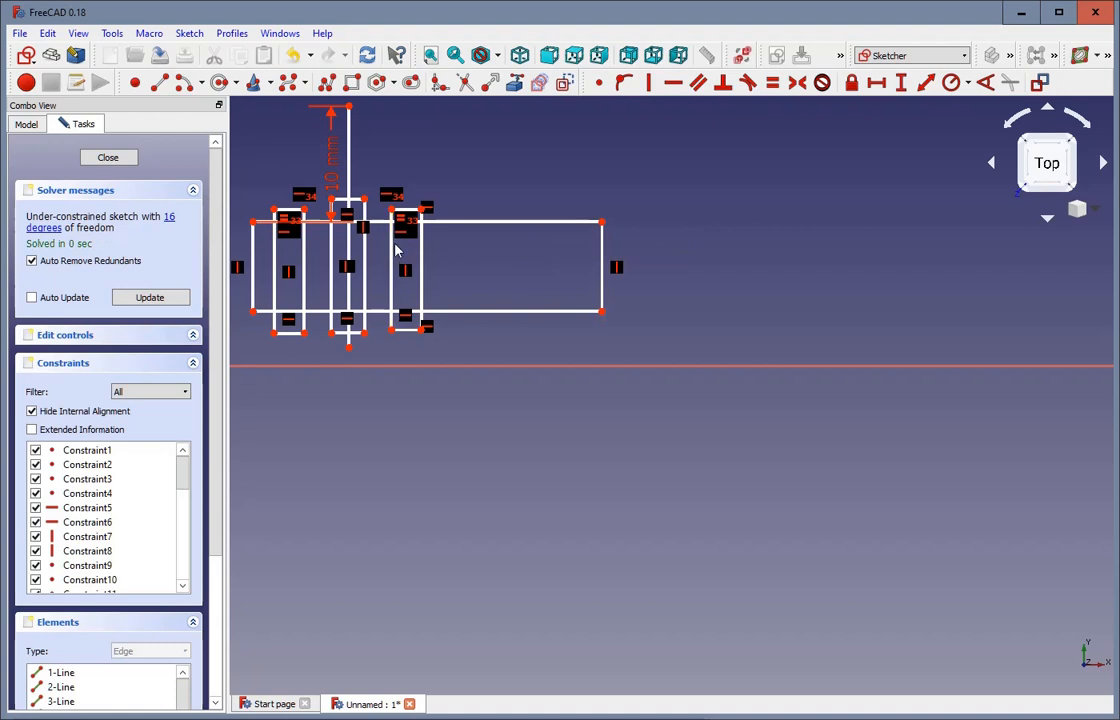
left_click_drag(407, 218, 499, 216)
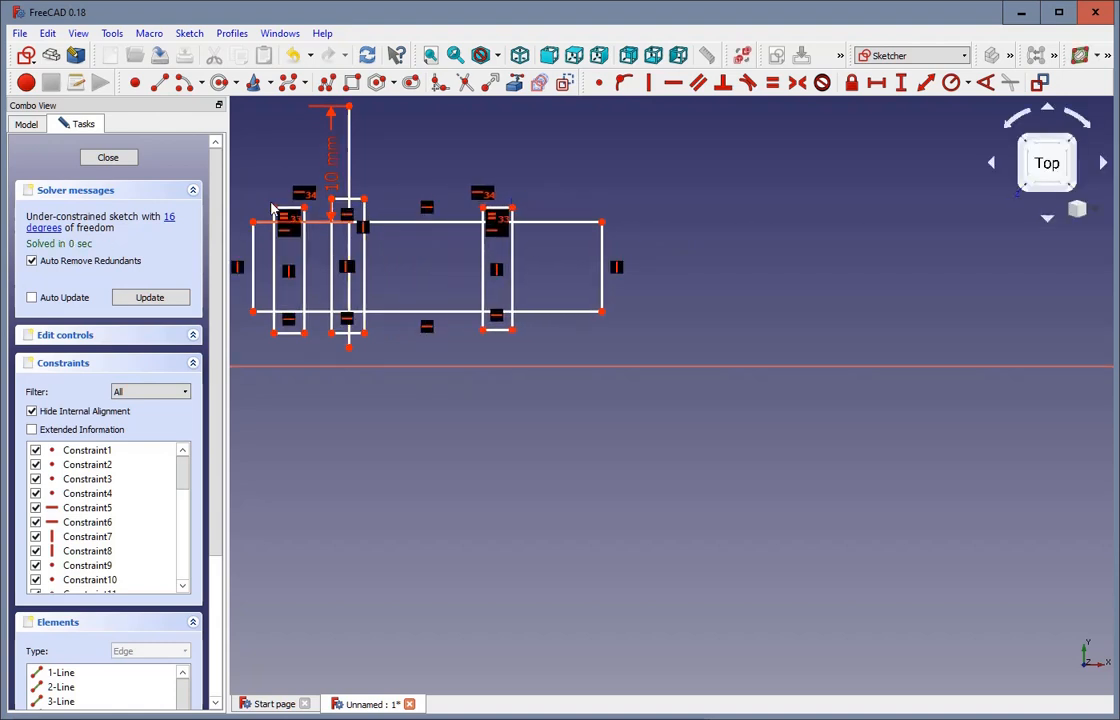
mouse_move(286, 207)
left_mouse_down()
mouse_move(271, 205)
mouse_move(285, 204)
left_mouse_up()
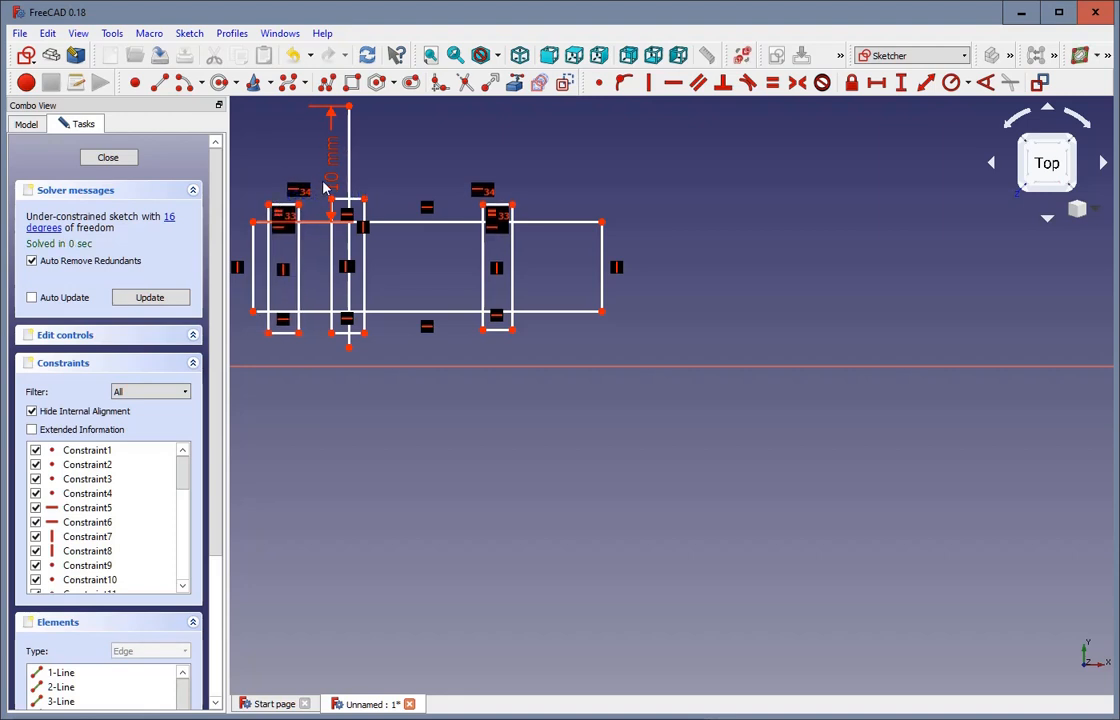
Make the middle narrow rectangle's two upper corners symmetric about the vertical line
scroll(322, 183, "up", 5)
scroll(312, 187, "down", 2)
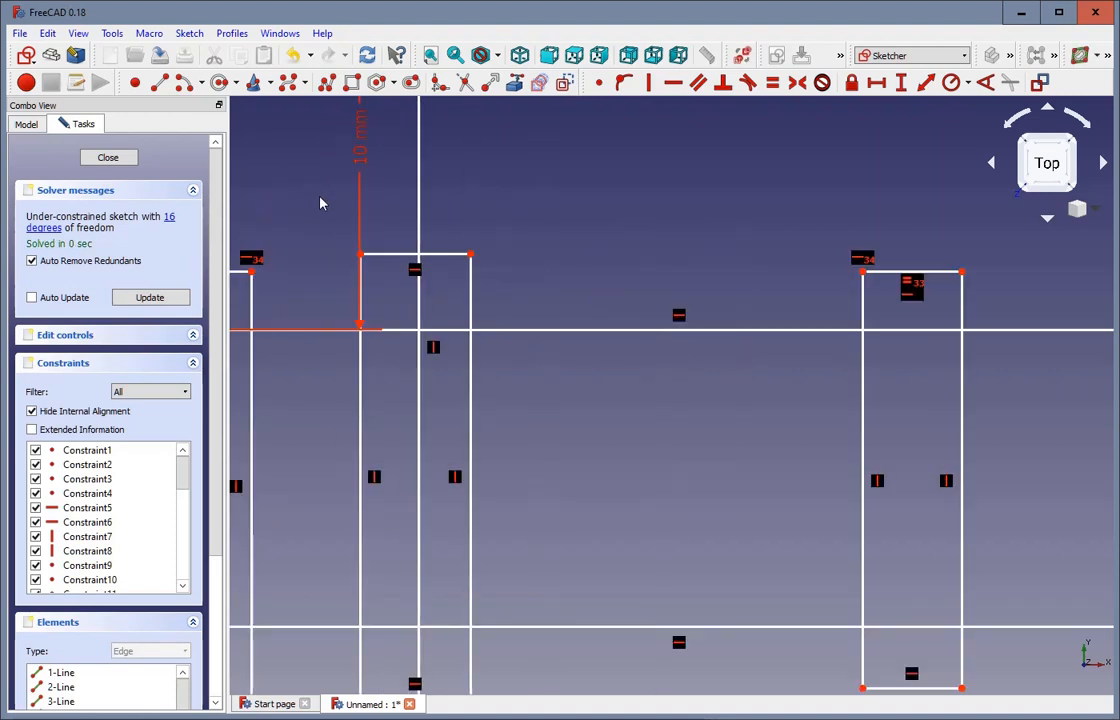
left_click(361, 255)
left_click(471, 256)
left_click(421, 195)
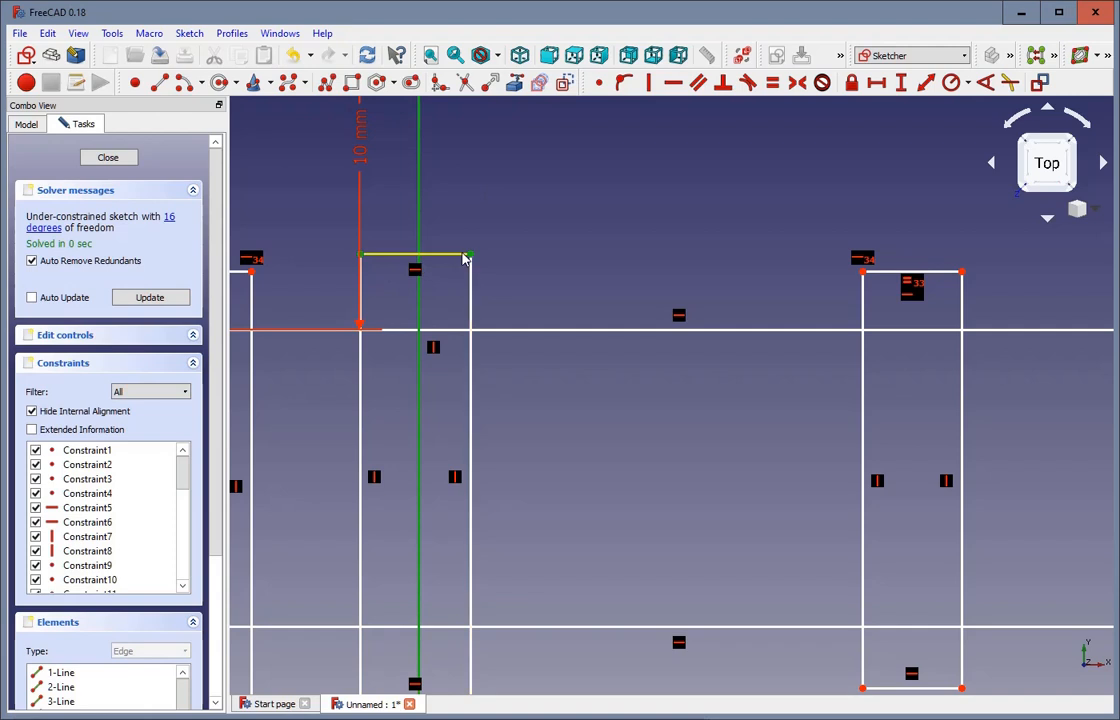
left_click(797, 83)
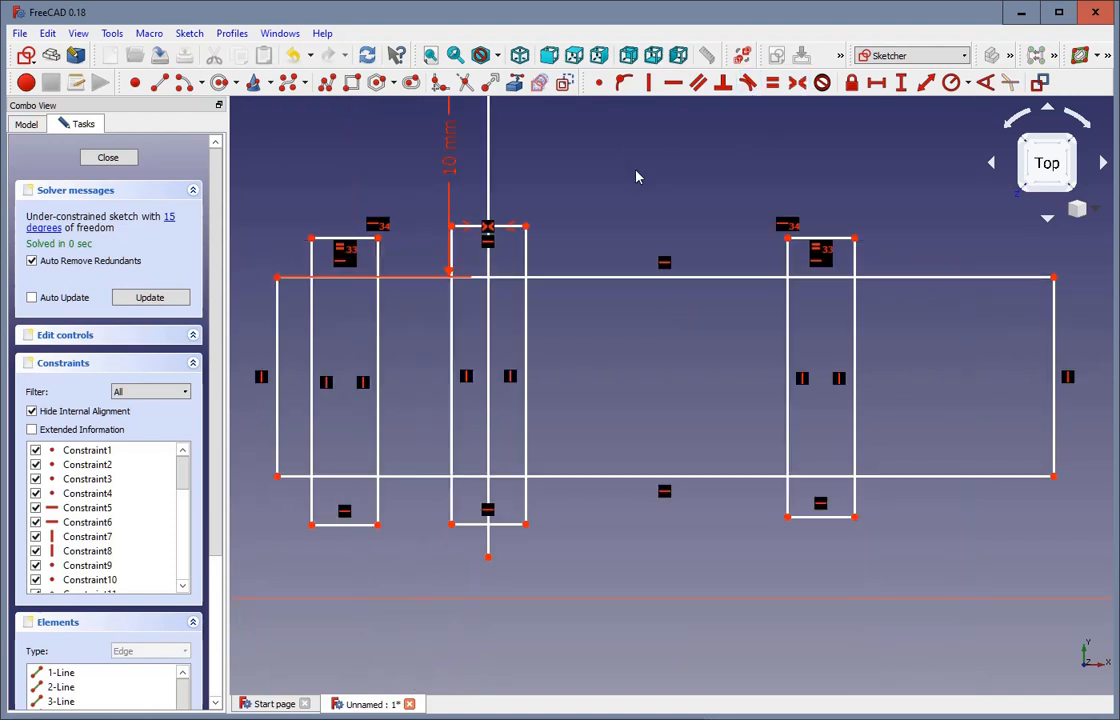
Make the left narrow rectangle's upper-right corner and the right one's upper-left corner symmetric about the vertical line
scroll(377, 200, "up", 2)
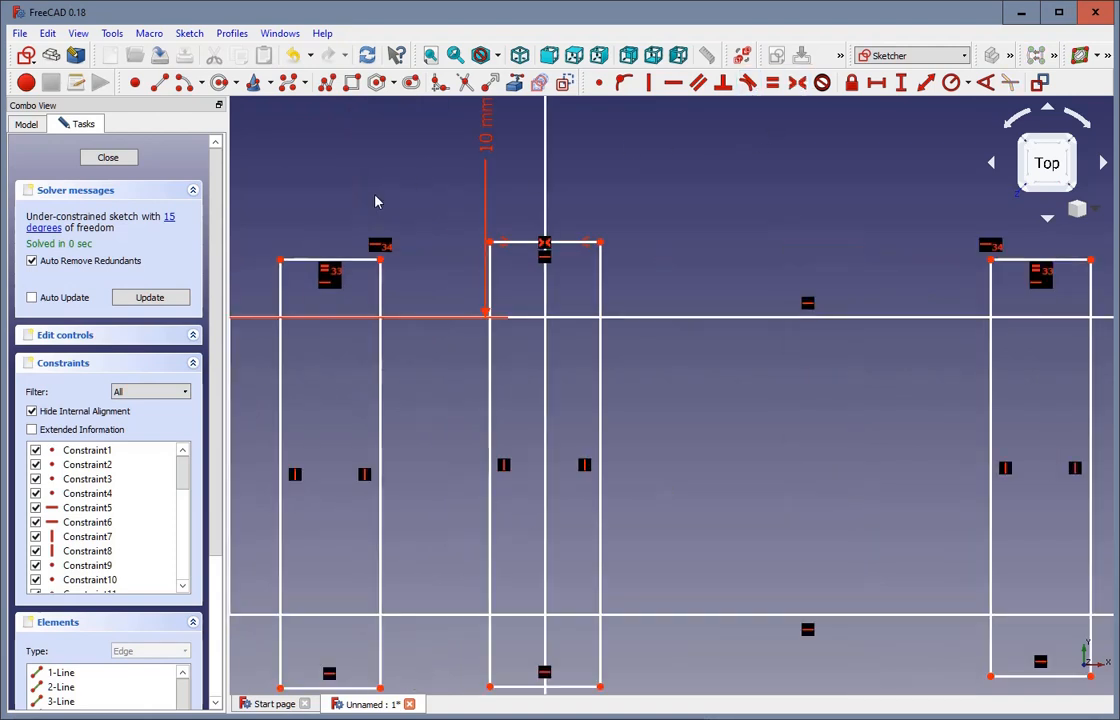
left_click(381, 262)
left_click(991, 262)
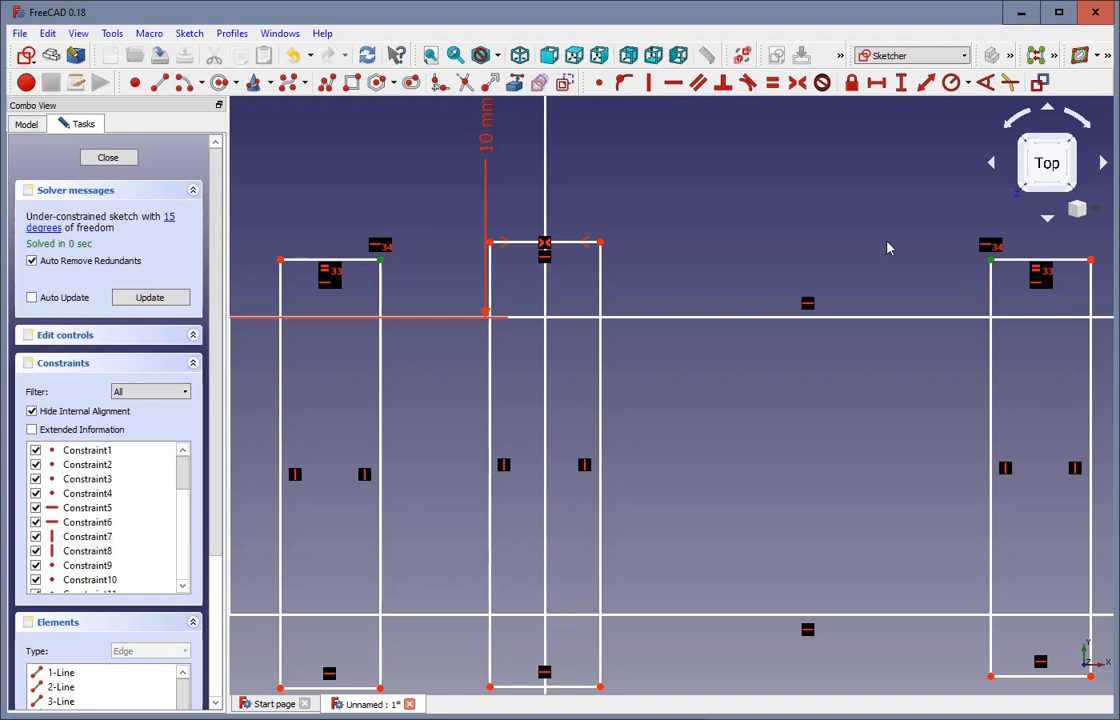
left_click(545, 224)
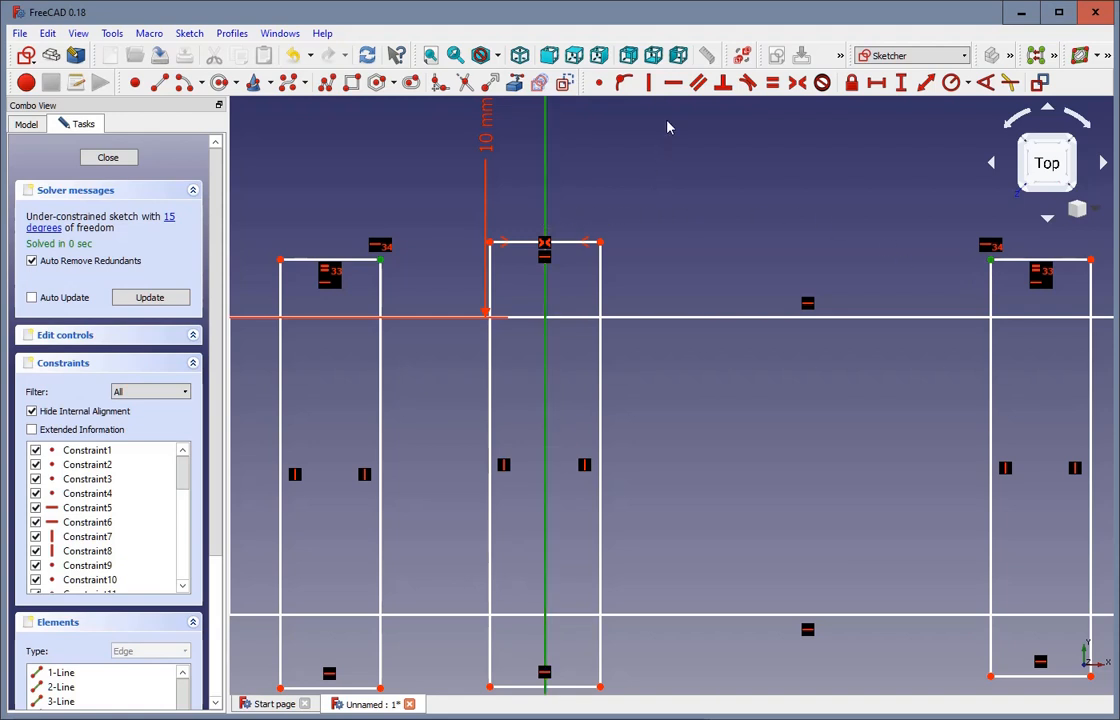
left_click(798, 84)
scroll(693, 175, "down", 4)
scroll(693, 175, "up", 2)
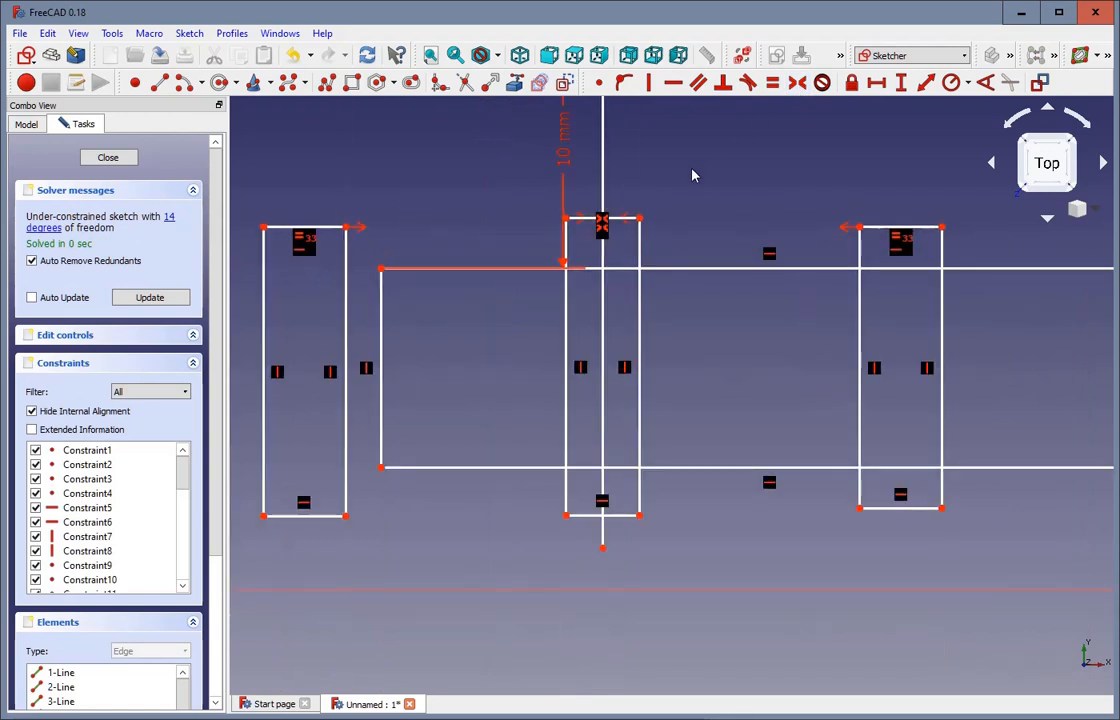
Pull the right narrow rectangle's left side inward, and stretch the outer rectangle's left edge outward and its top edge up
scroll(700, 180, "down", 2)
left_click_drag(798, 232, 727, 234)
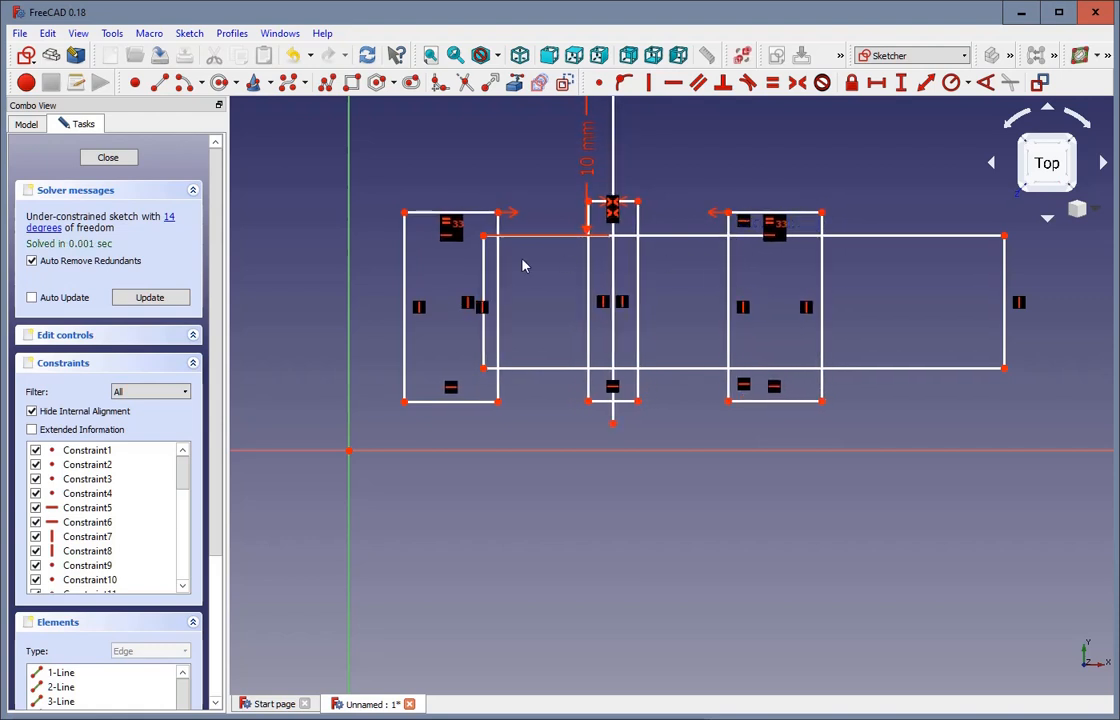
left_click_drag(486, 267, 371, 262)
left_click_drag(514, 246, 517, 168)
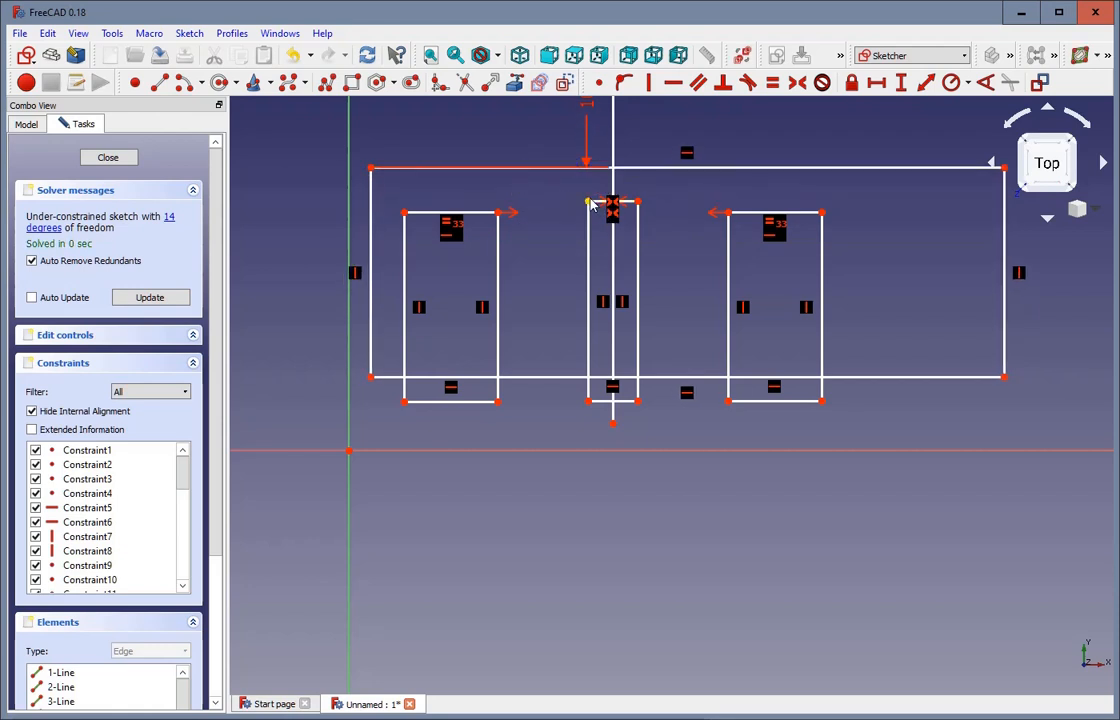
Set the vertical distance between the outer rectangle's and the middle rectangle's upper-left corners to 3 mm
left_click(589, 203)
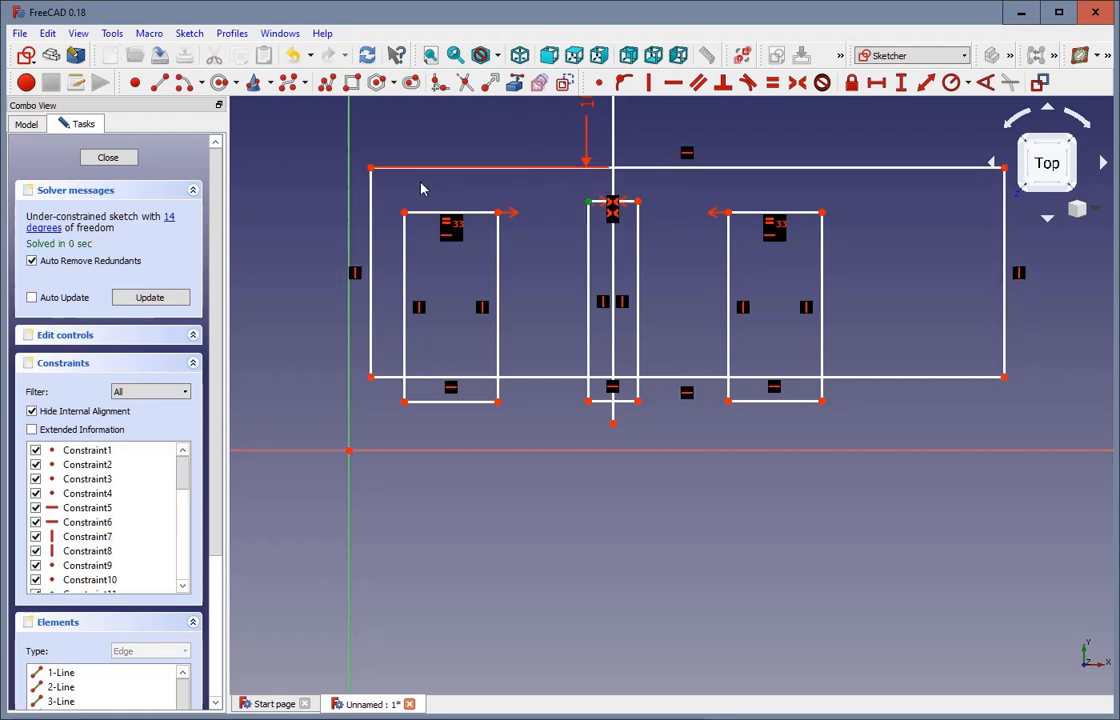
left_click(371, 170)
left_click(901, 82)
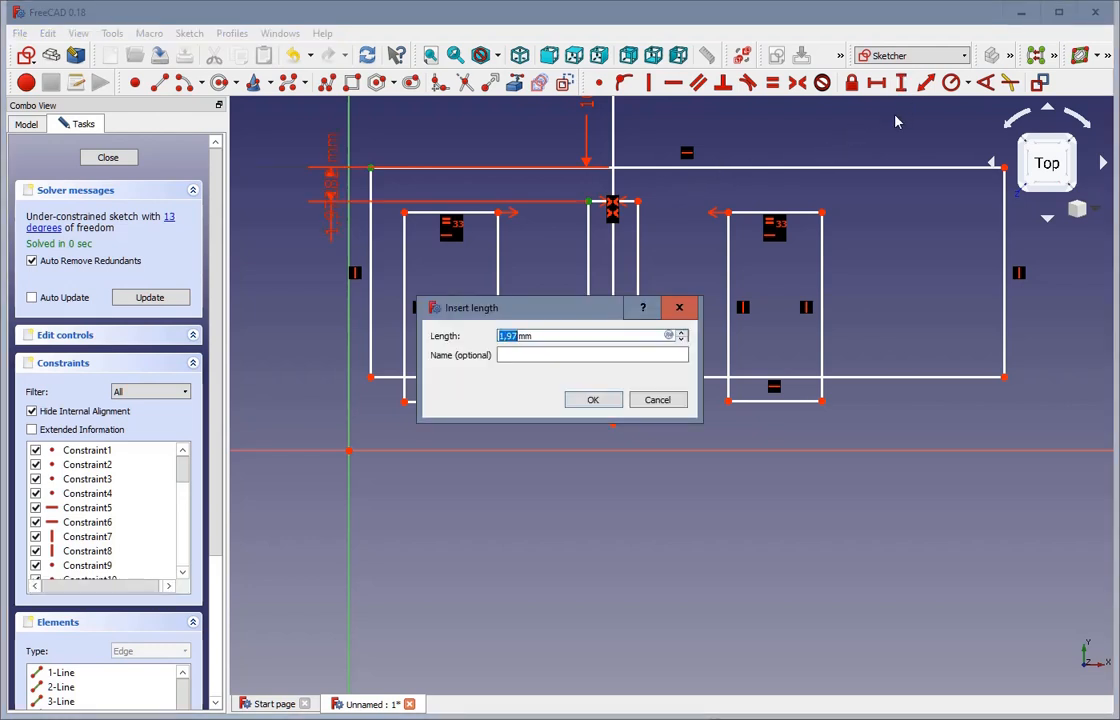
type("3")
left_click(600, 399)
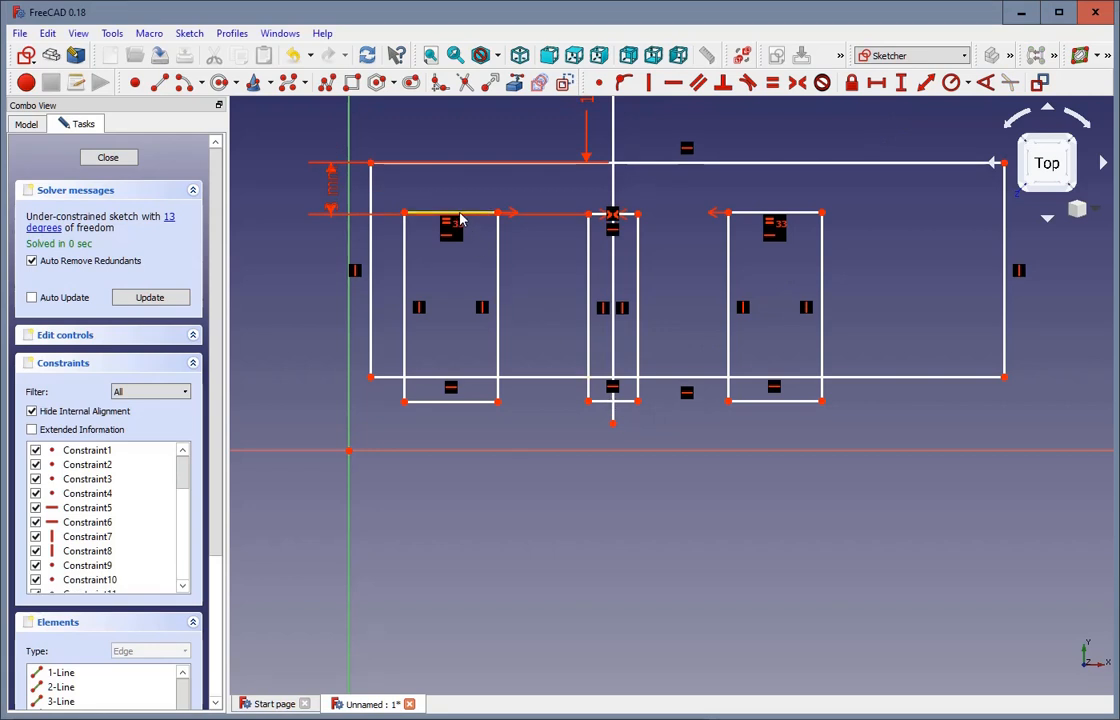
Lower the left narrow rectangle's top edge and set its upper-right corner 3 mm vertically below the middle rectangle's upper-left corner
left_click_drag(452, 216, 458, 250)
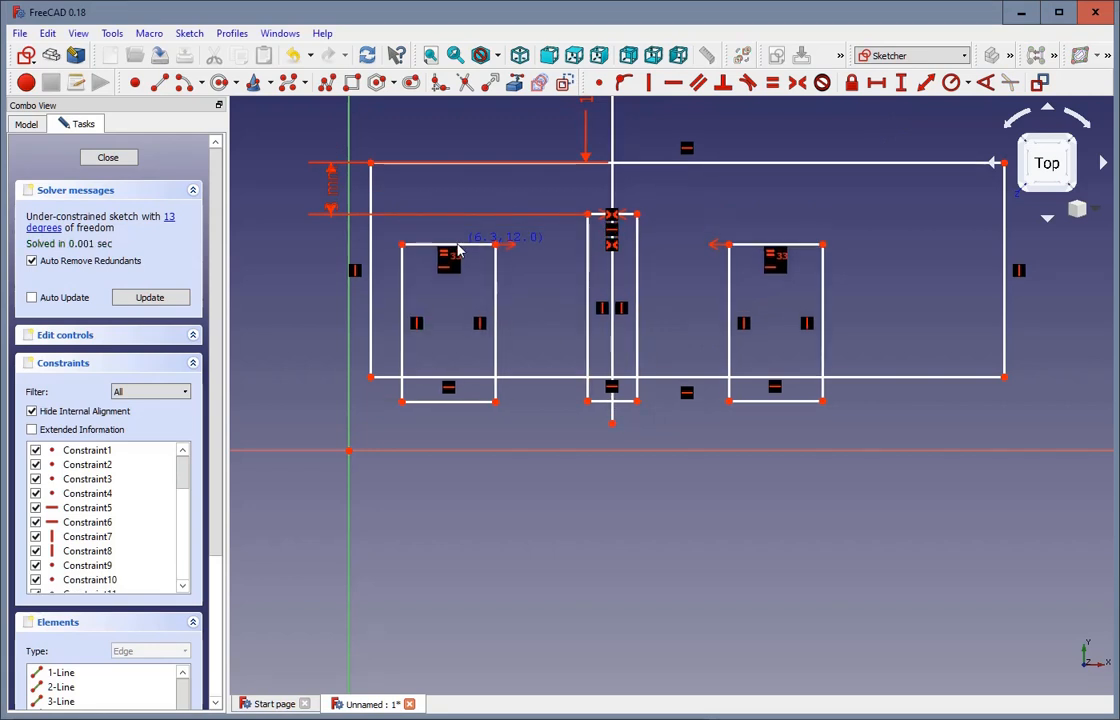
left_click(587, 214)
left_click(495, 244)
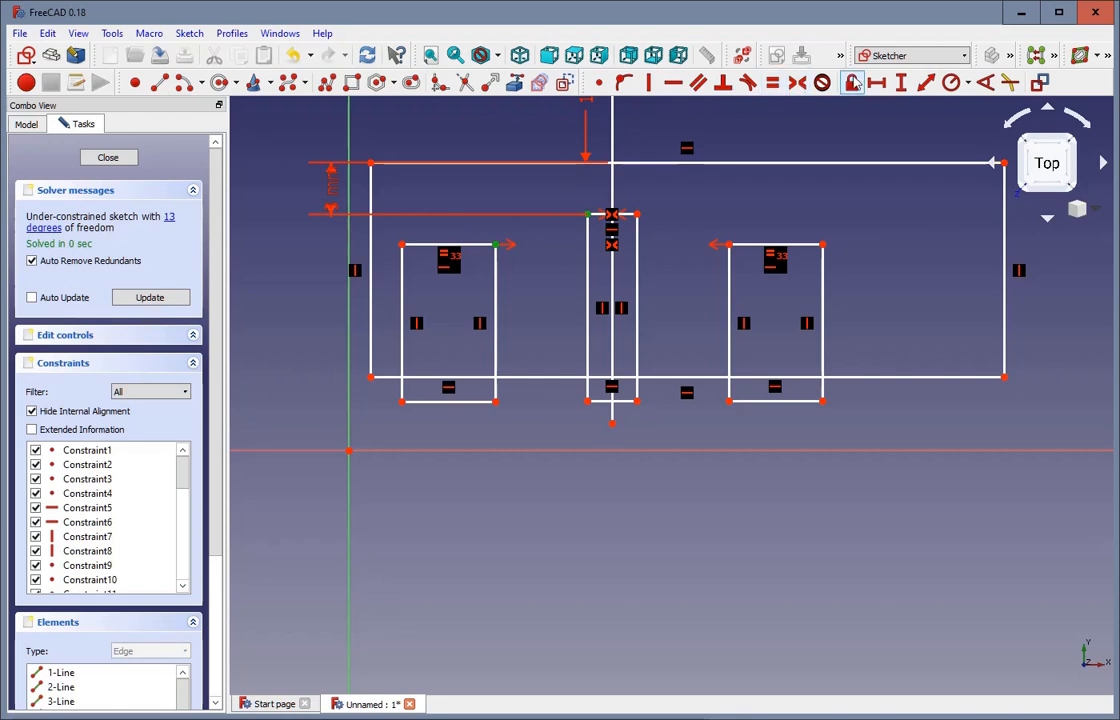
left_click(900, 83)
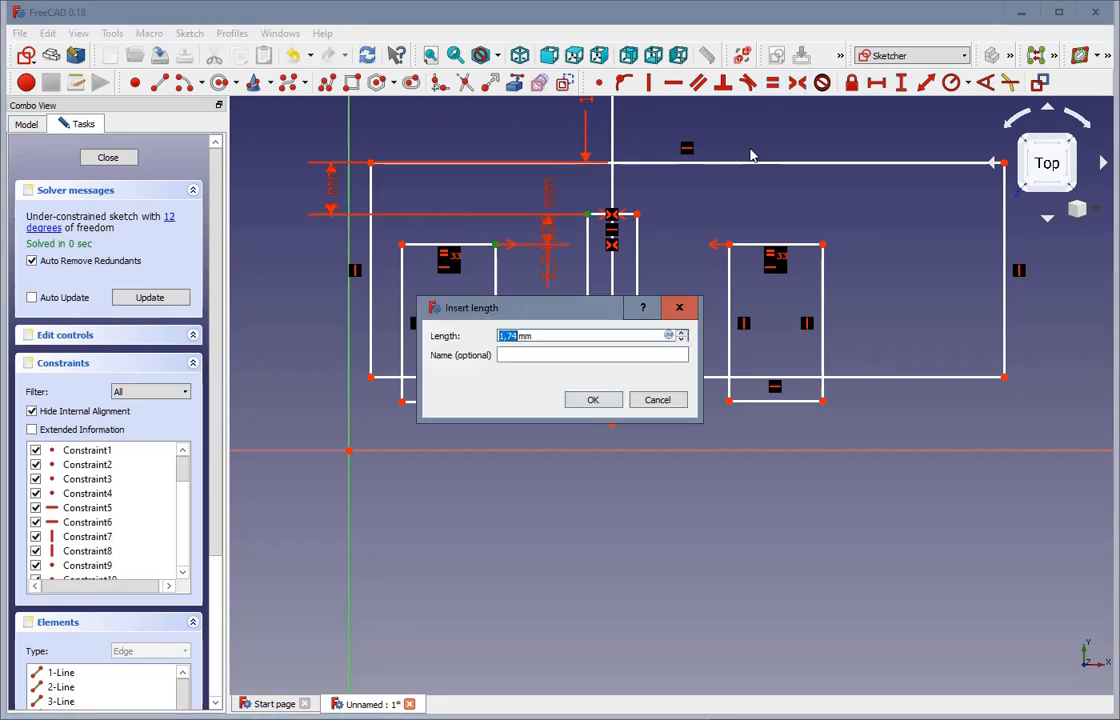
type("0")
left_click(593, 399)
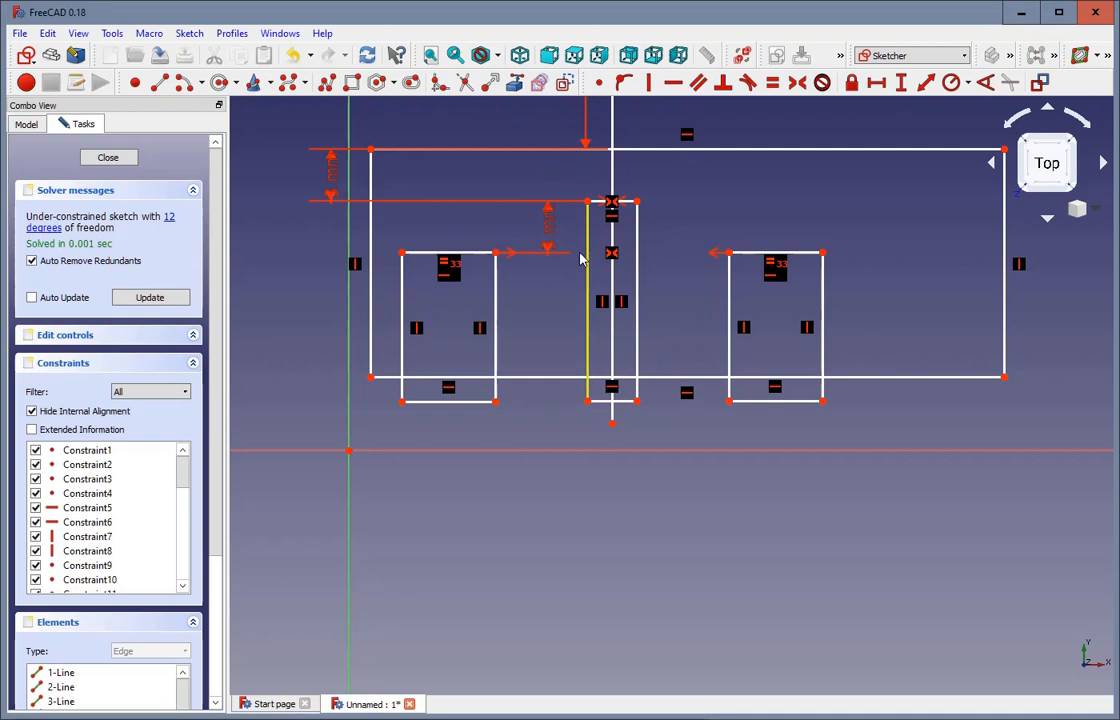
Constrain the left narrow rectangle's top edge to a horizontal length of 1.3 mm
left_click(469, 254)
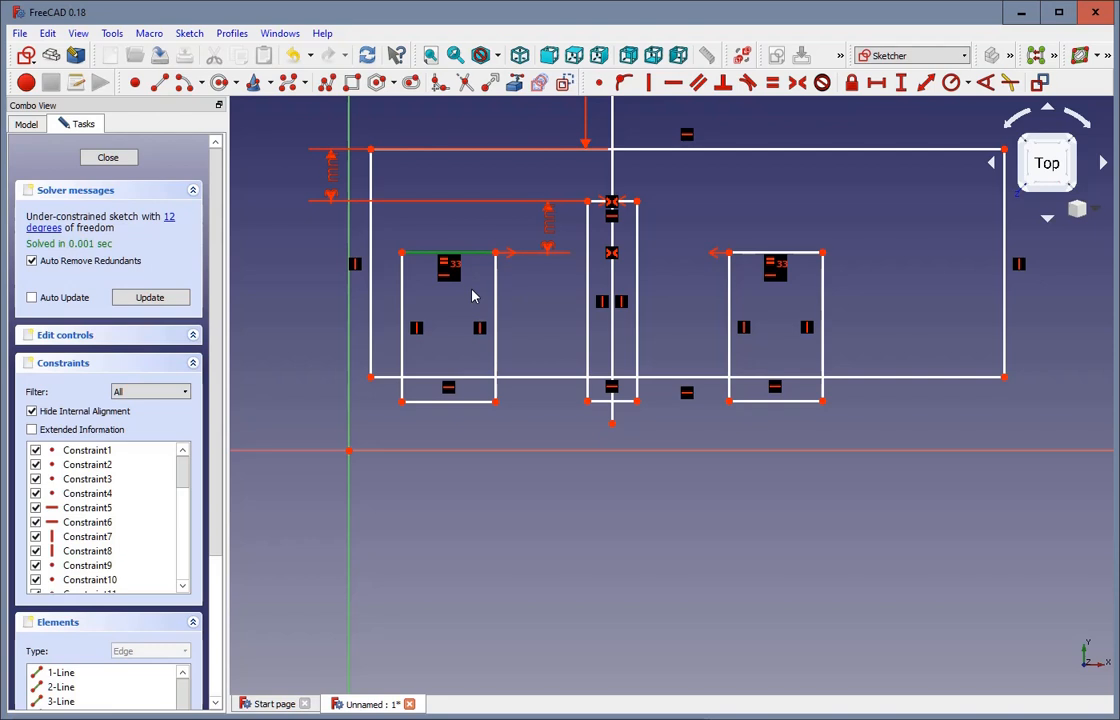
left_click(876, 84)
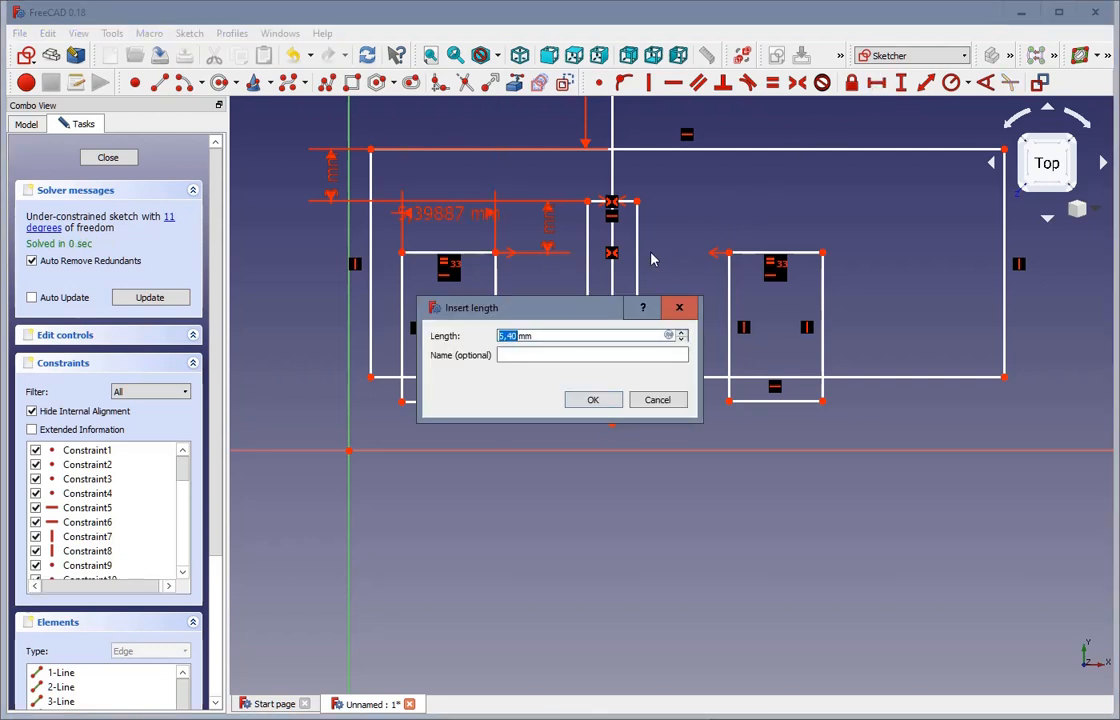
type("1")
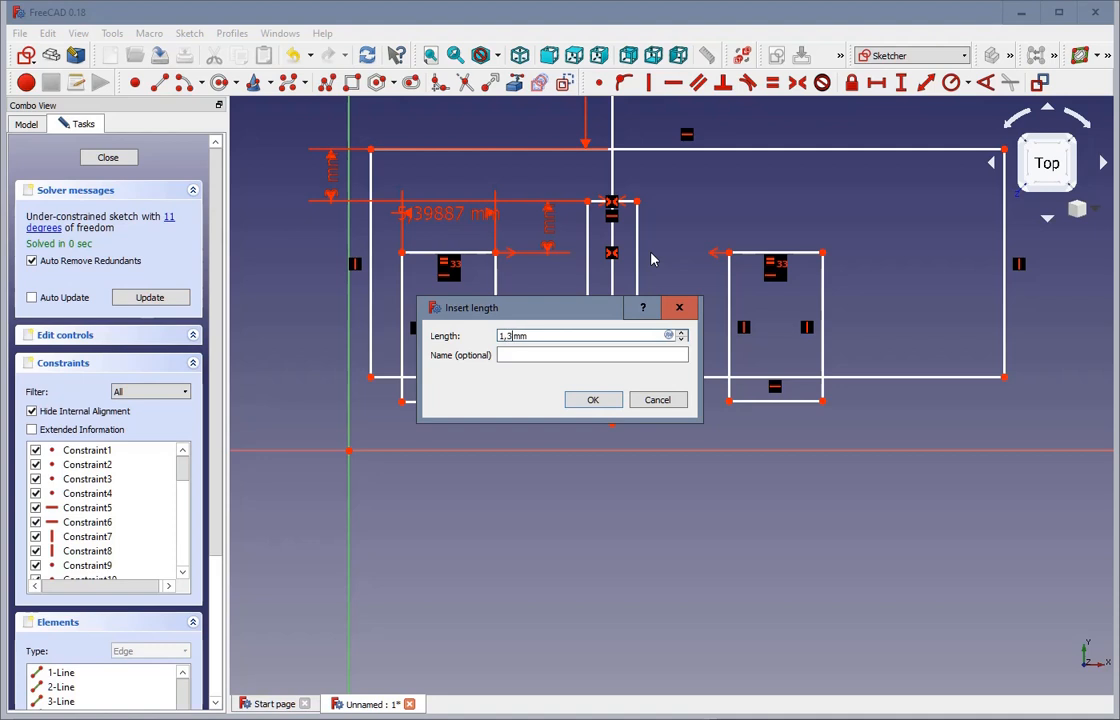
type(",3")
key("BackSpace")
type("2")
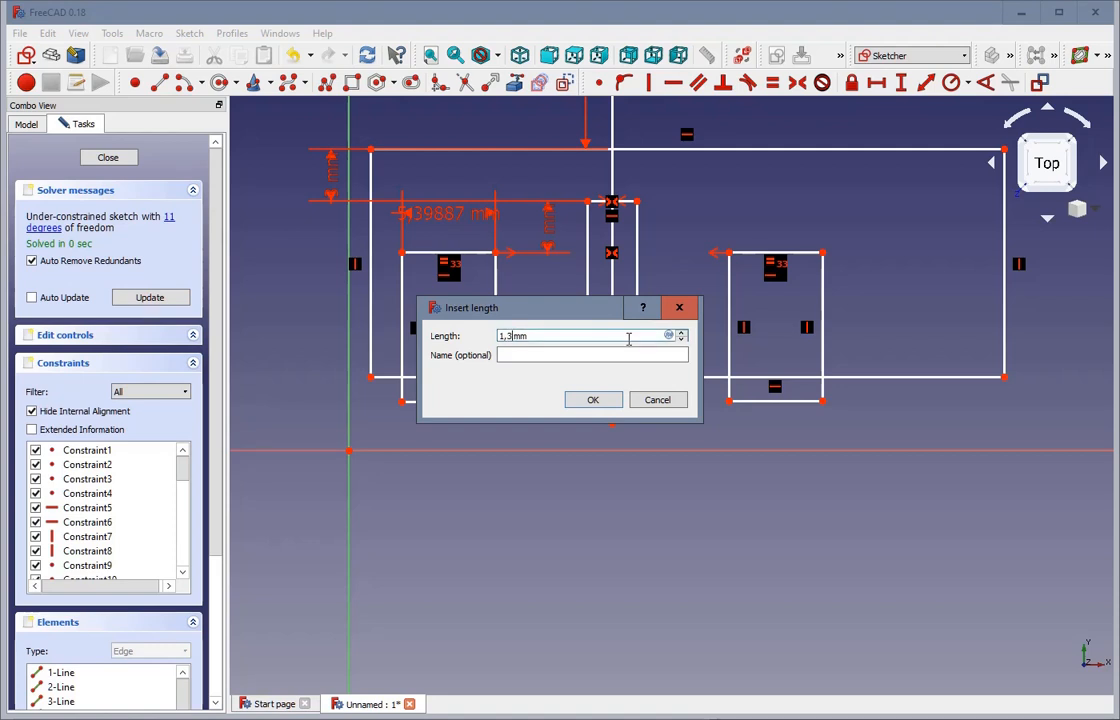
left_click(590, 399)
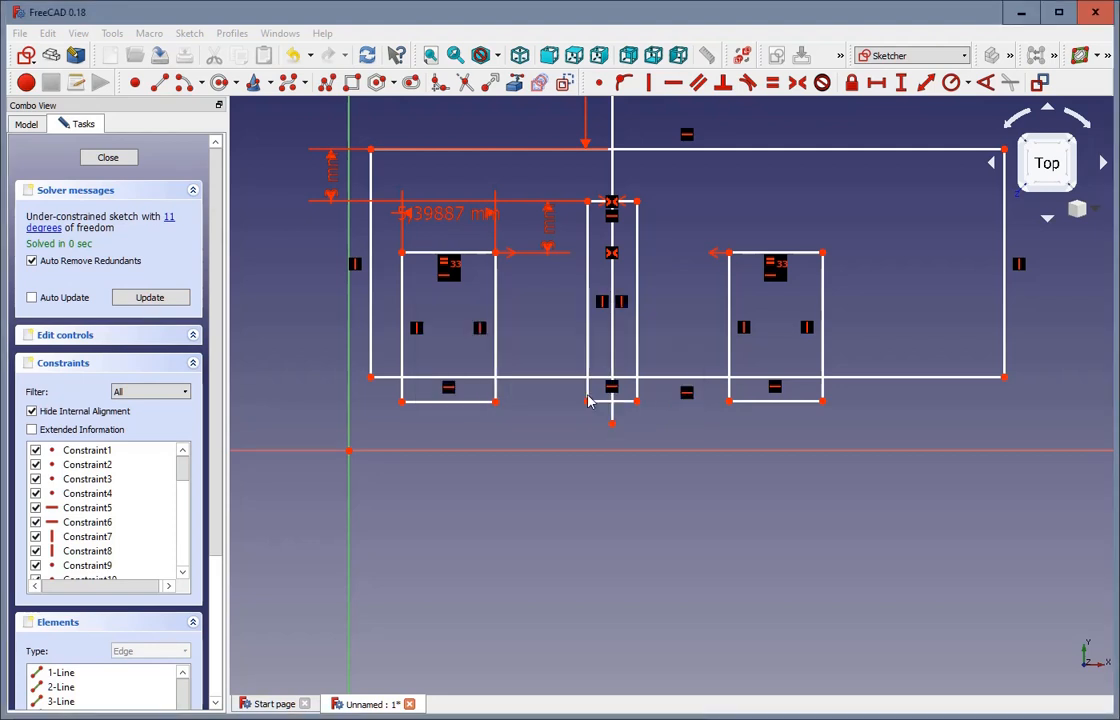
scroll(707, 277, "up", 2)
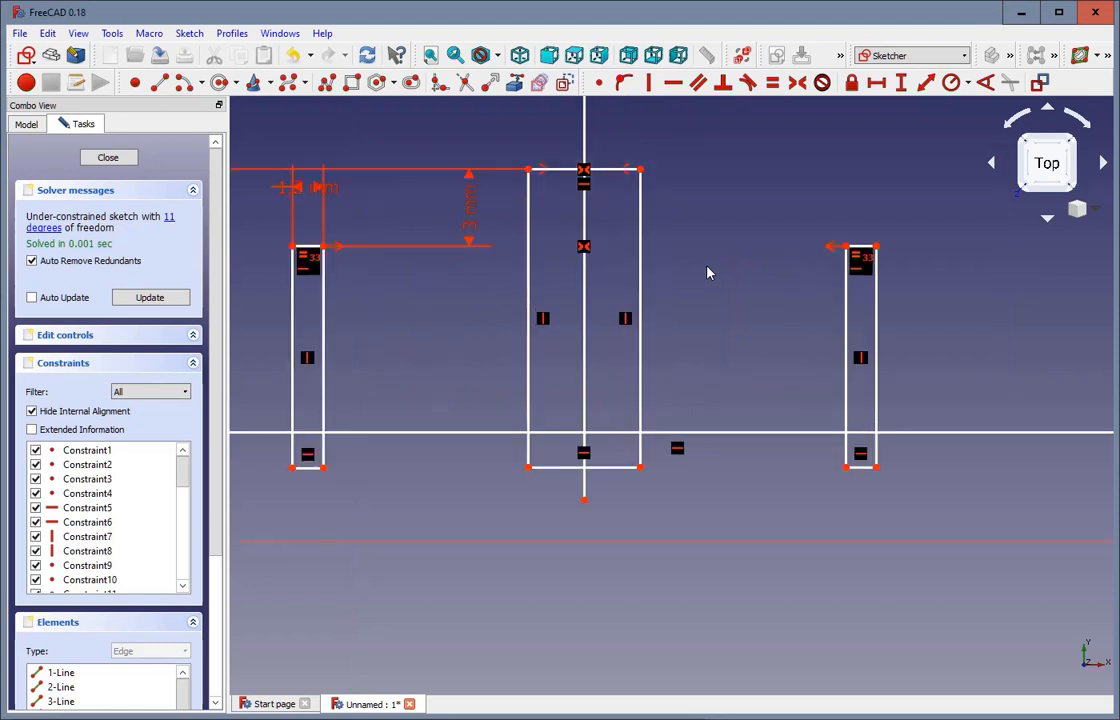
scroll(707, 272, "down", 2)
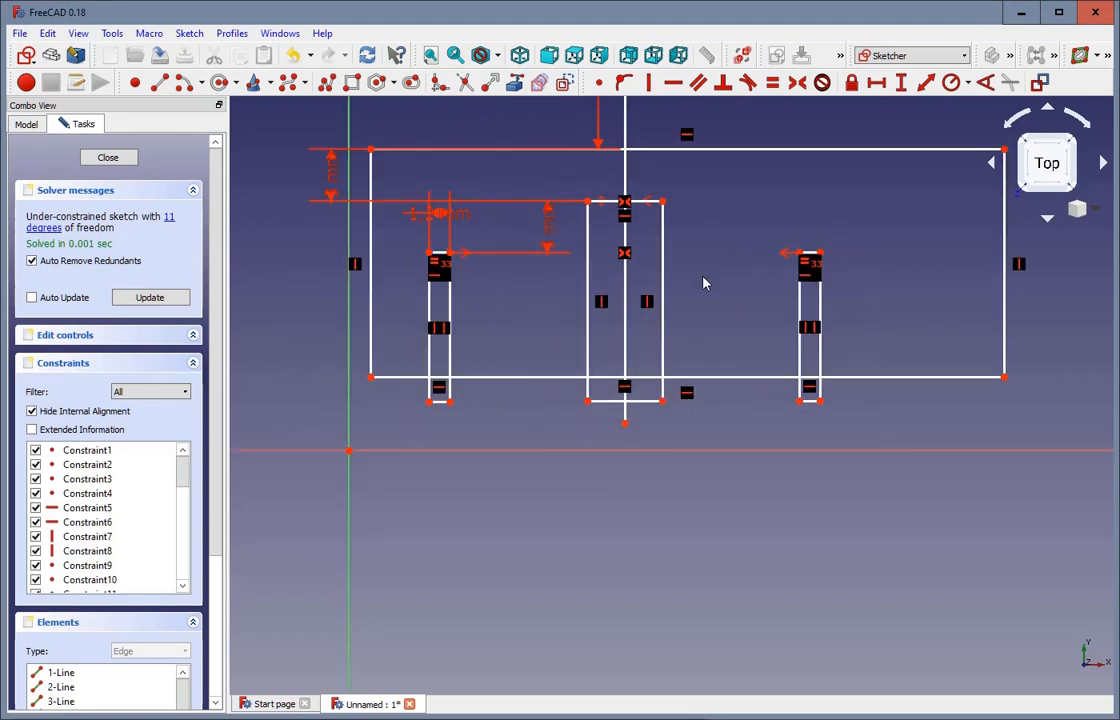
Set the horizontal distance between the left narrow rectangle's lower-left corner and the right one's lower-right corner to 20 mm
left_click(429, 401)
scroll(506, 416, "up", 2)
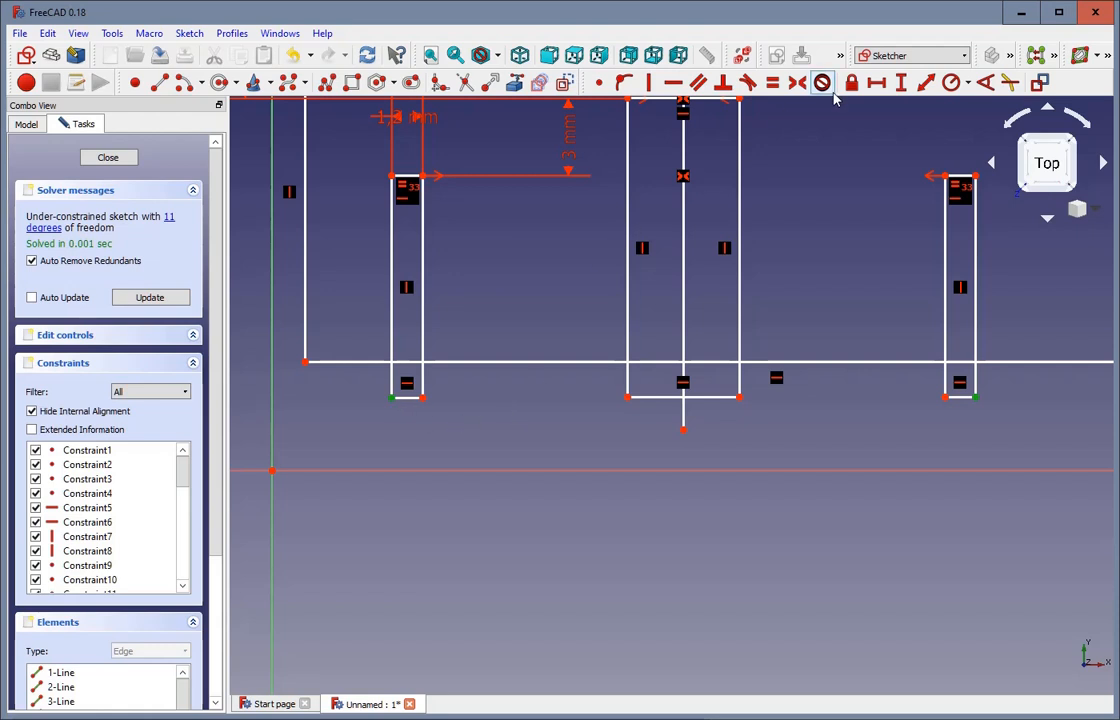
left_click(877, 84)
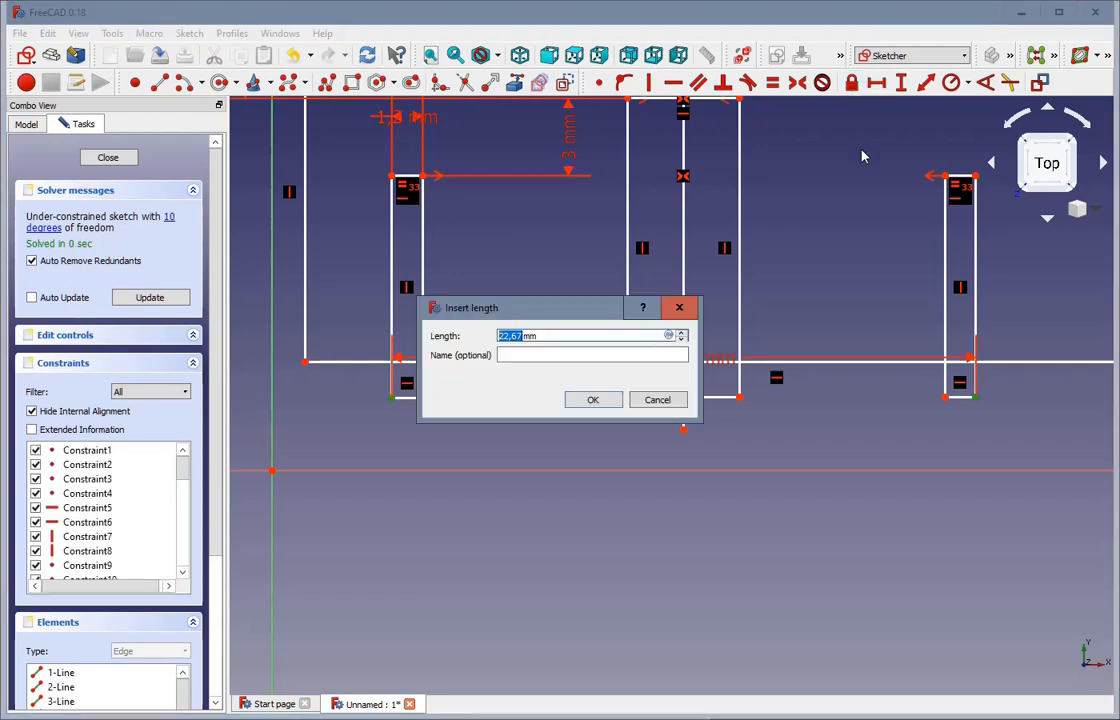
type("20")
key("Return")
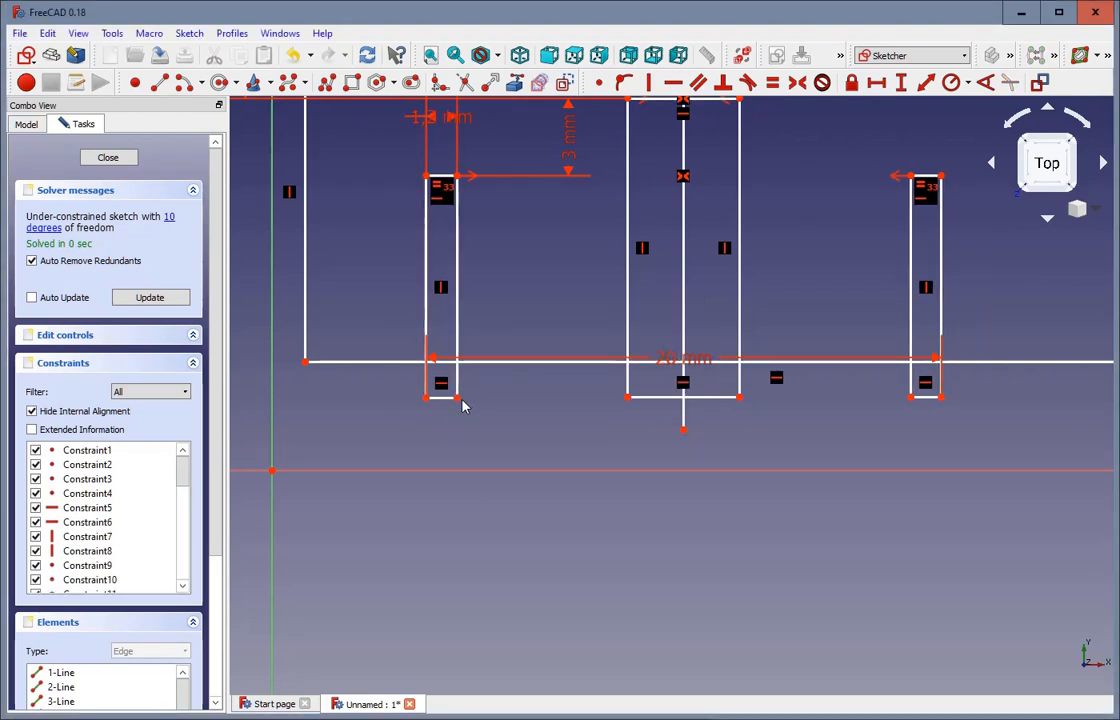
Constrain the two side rectangles' inner lower corners onto the outer rectangle's bottom edge with a point-on-object constraint
left_click_drag(457, 402, 461, 408)
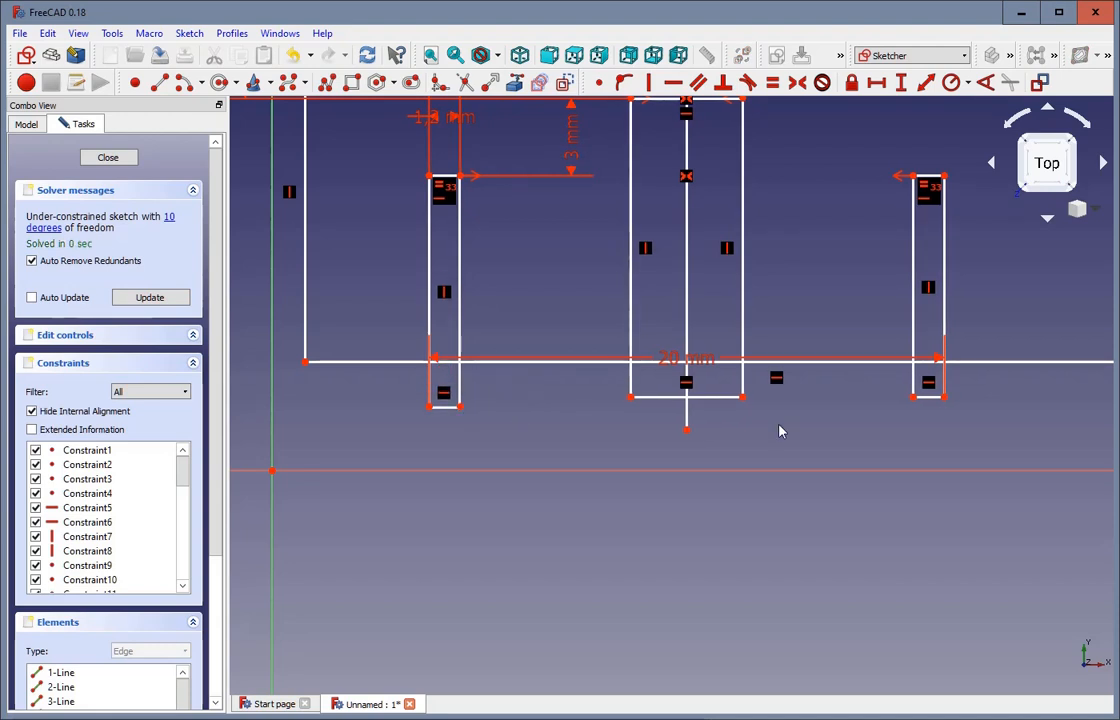
left_click(914, 398)
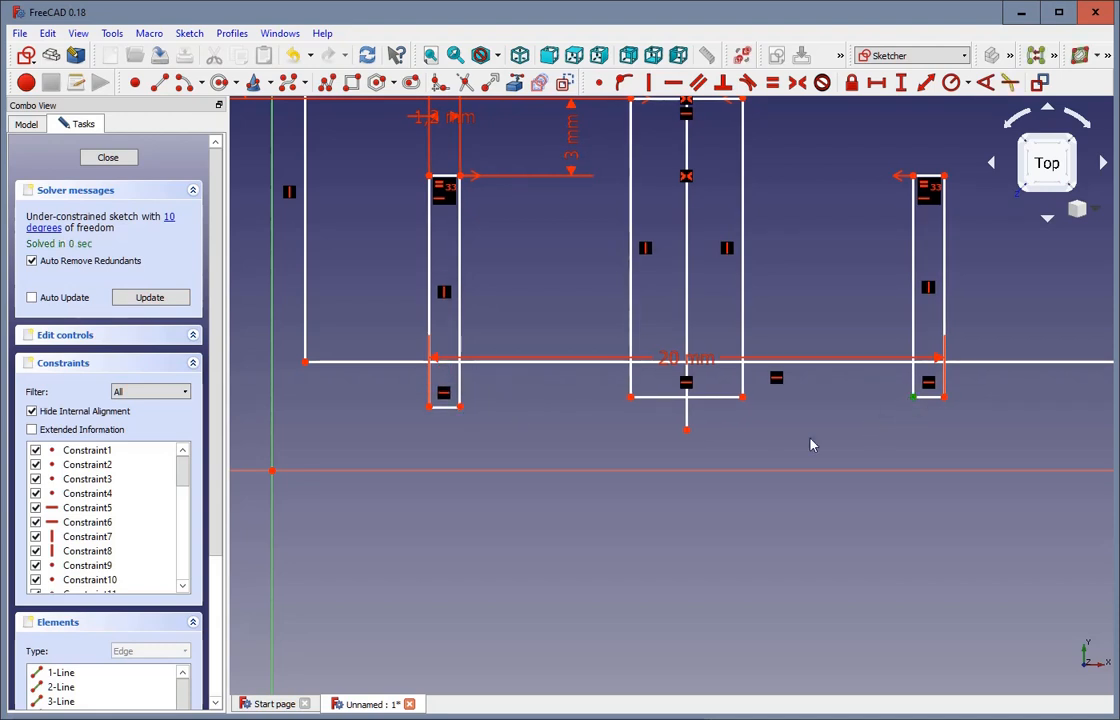
left_click(461, 407)
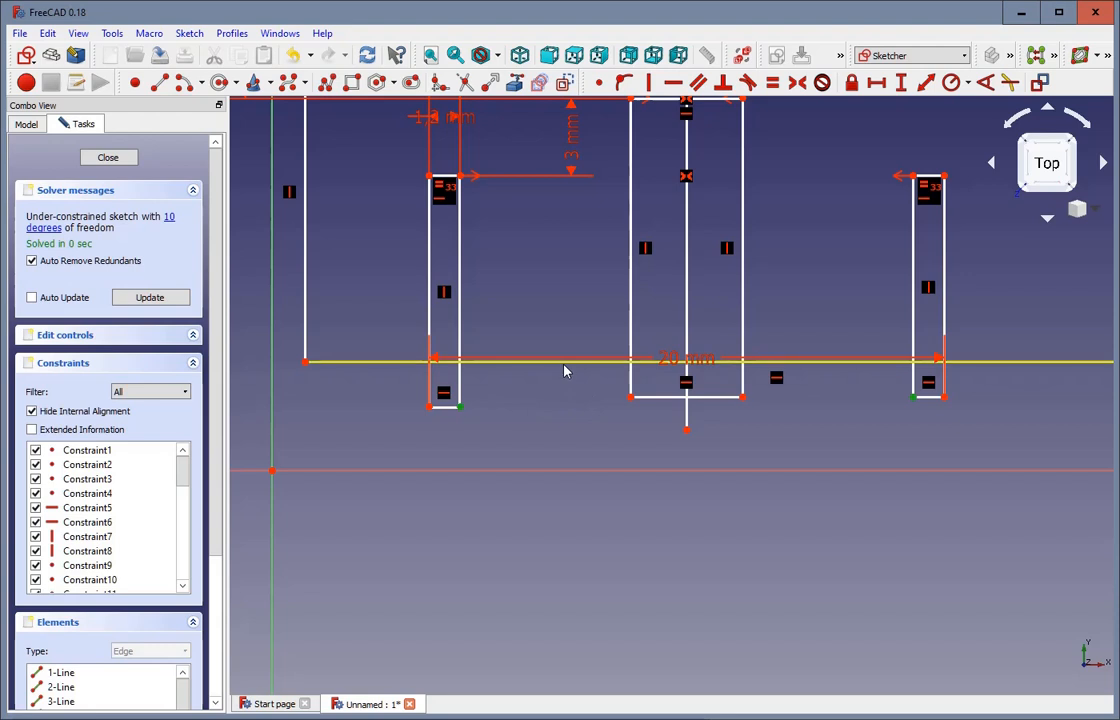
left_click(565, 370)
left_click(623, 82)
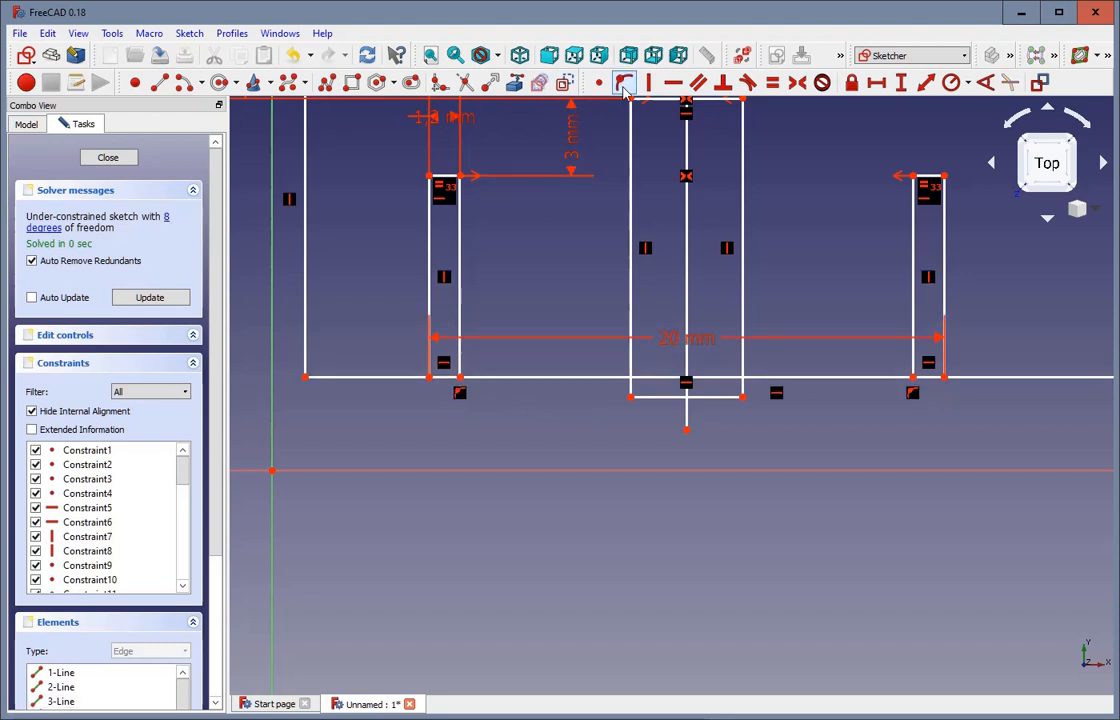
Constrain the middle rectangle's lower-right corner onto the outer rectangle's bottom edge and pull the vertical line's lower endpoint below the horizontal axis
scroll(792, 462, "down", 2)
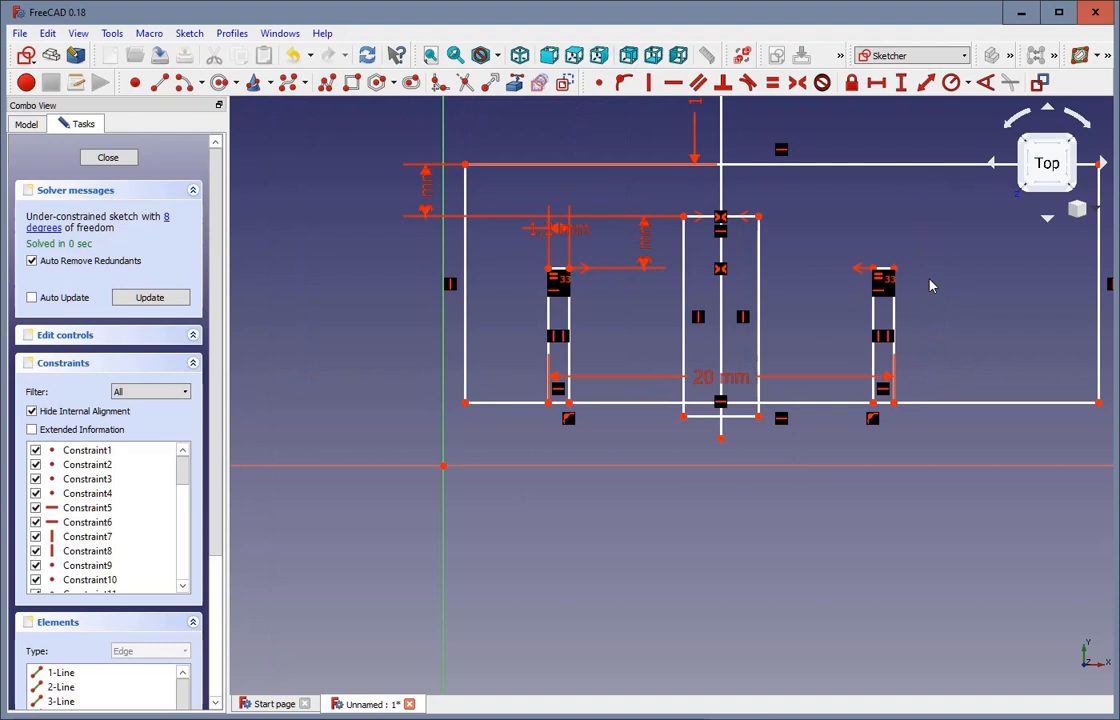
scroll(929, 284, "up", 2)
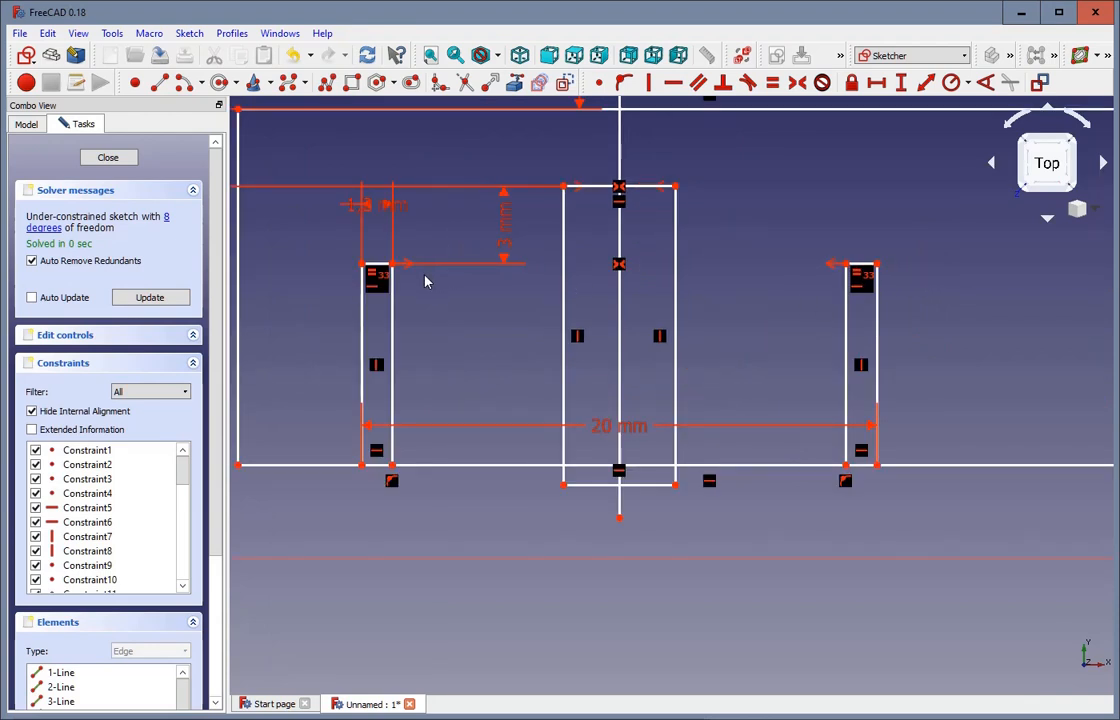
scroll(844, 306, "down", 2)
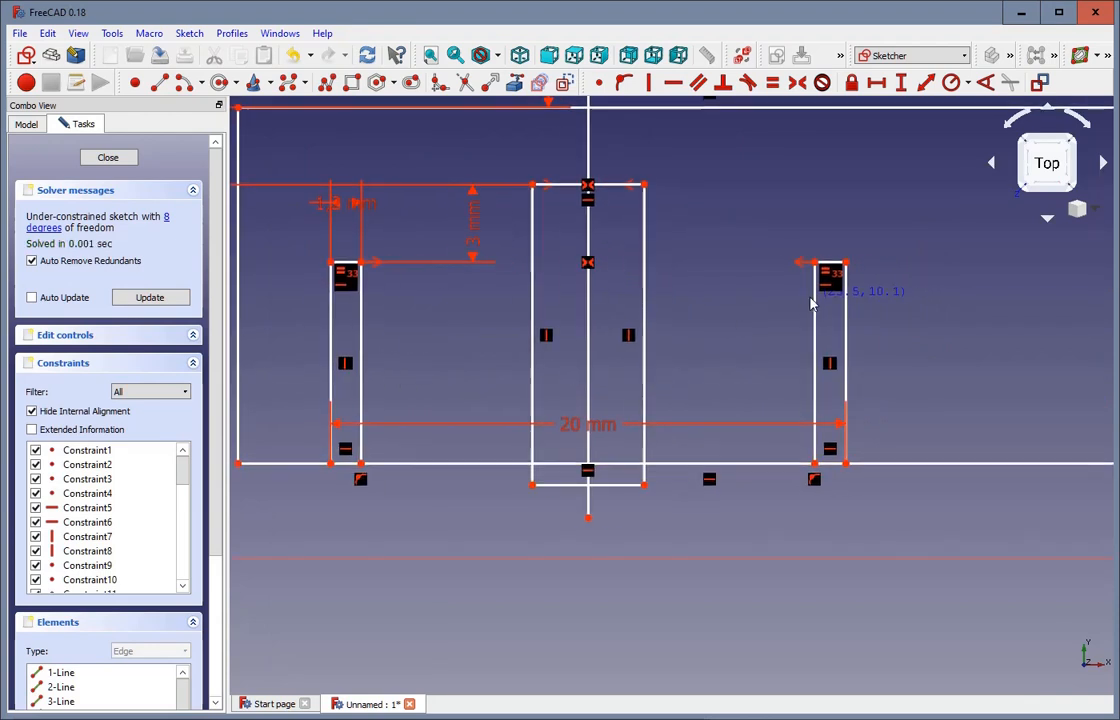
scroll(838, 347, "down", 2)
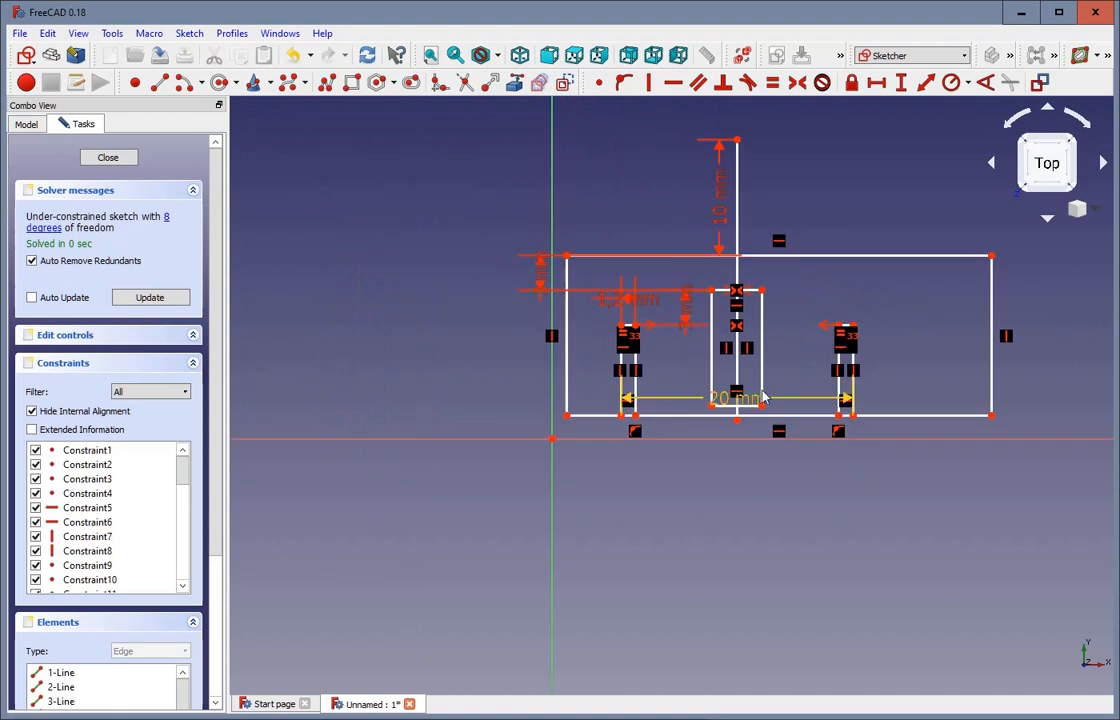
scroll(745, 405, "up", 4)
left_click(730, 457)
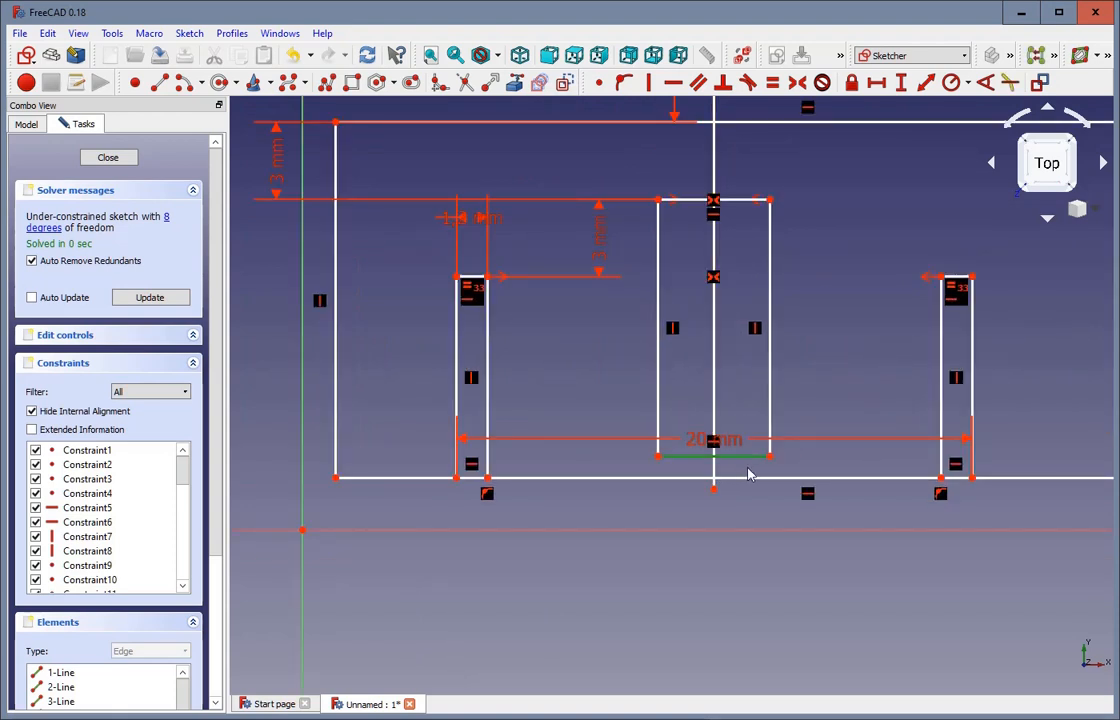
left_click(809, 458)
left_click(770, 458)
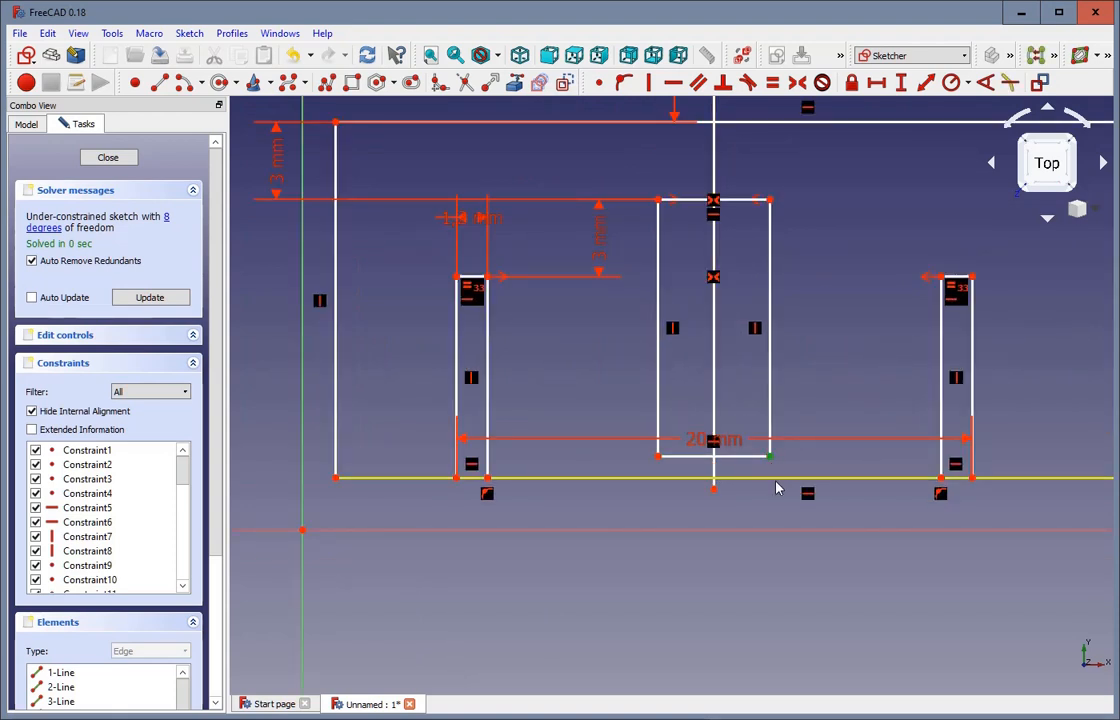
left_click(778, 478)
left_click(598, 82)
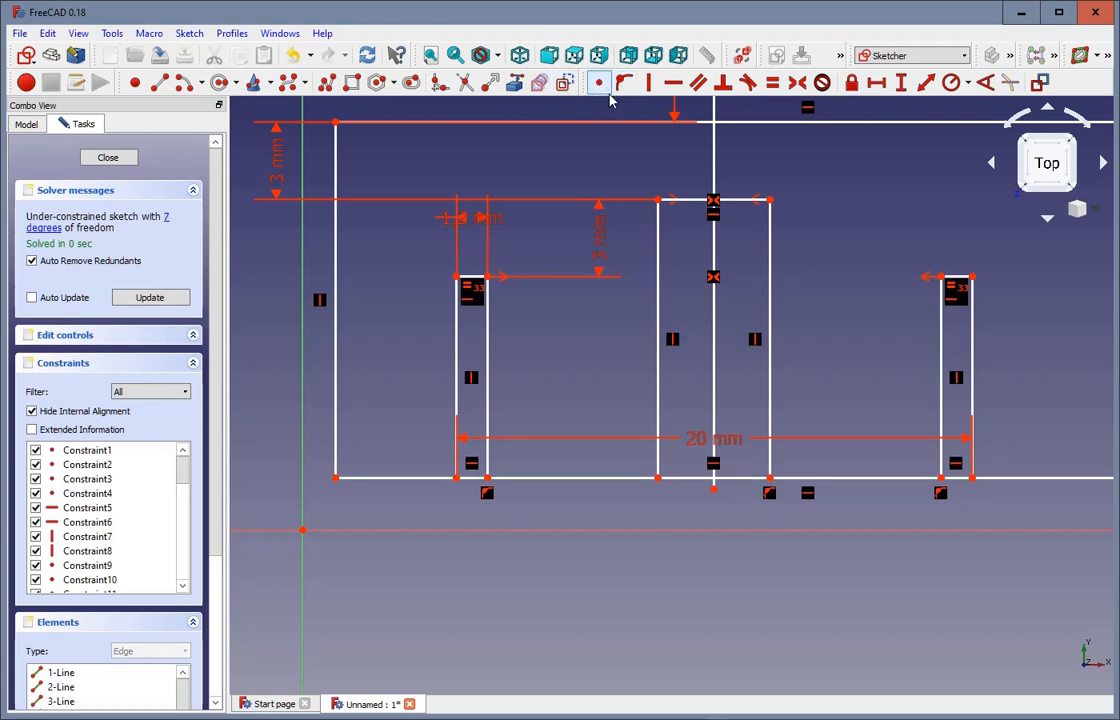
left_click_drag(715, 490, 722, 568)
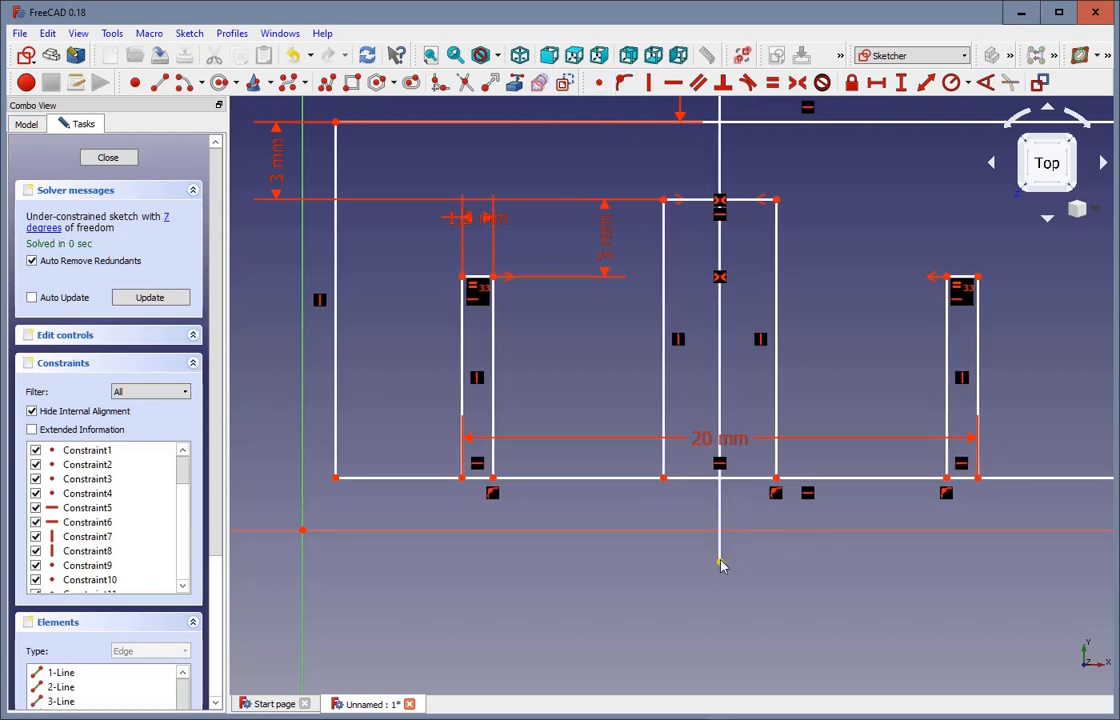
Set the vertical distance between the middle rectangle's lower-left corner and the vertical line's lower endpoint to 10 mm
left_click(664, 479)
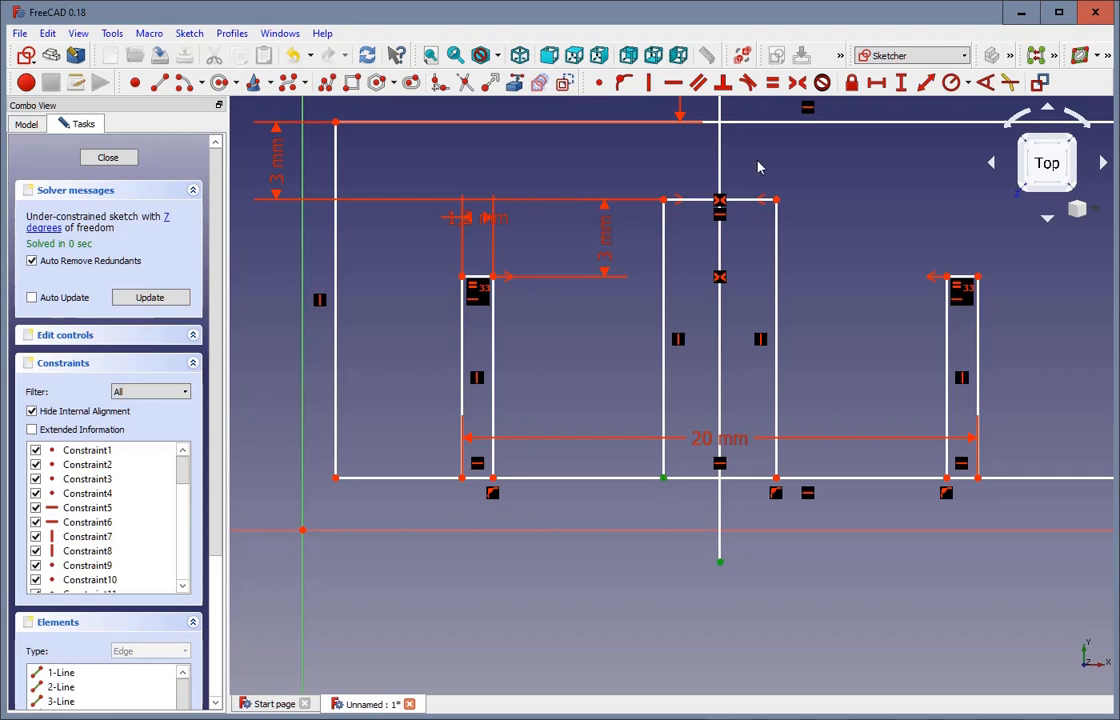
left_click(901, 83)
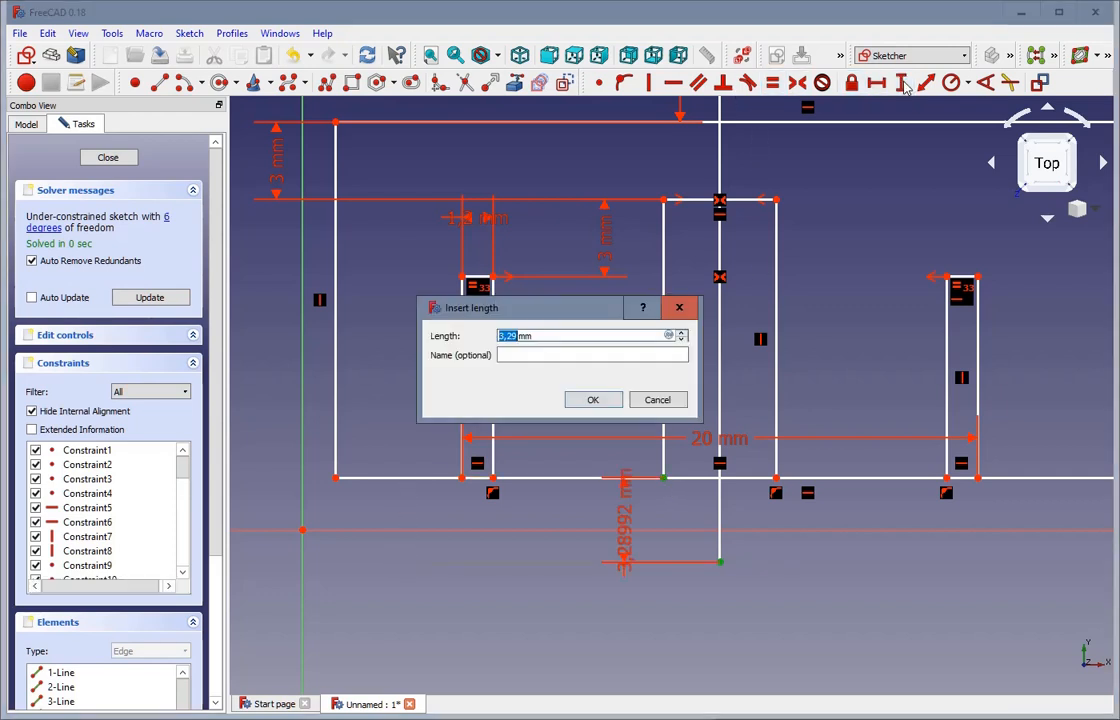
type("1")
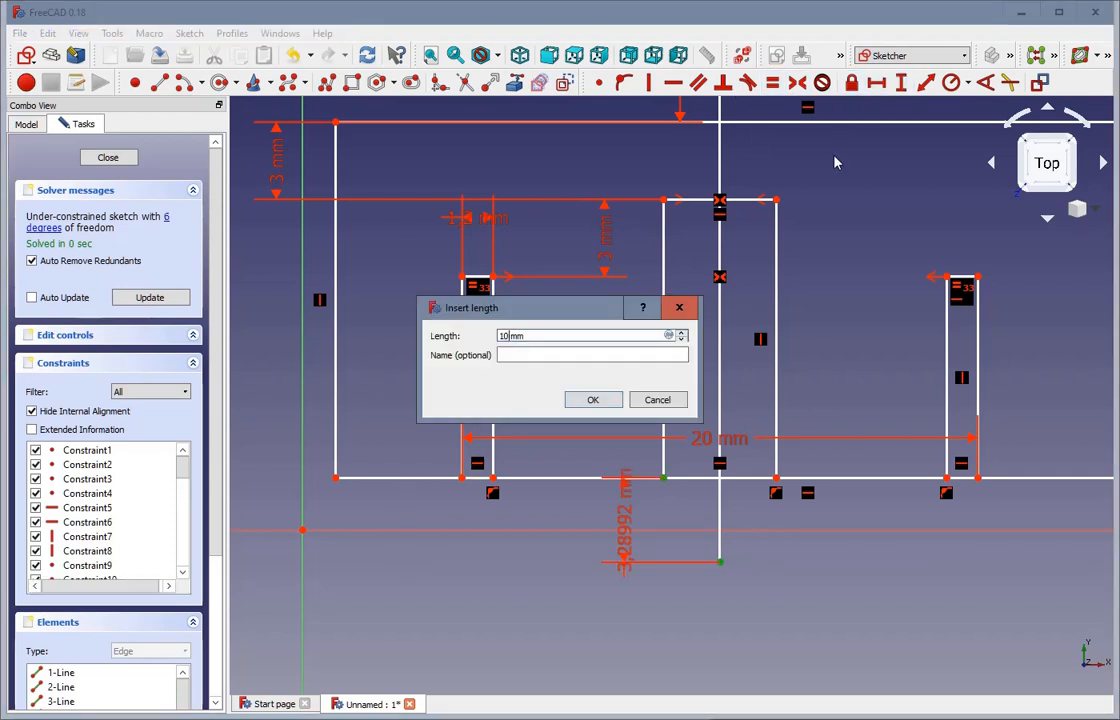
type("0")
key("Return")
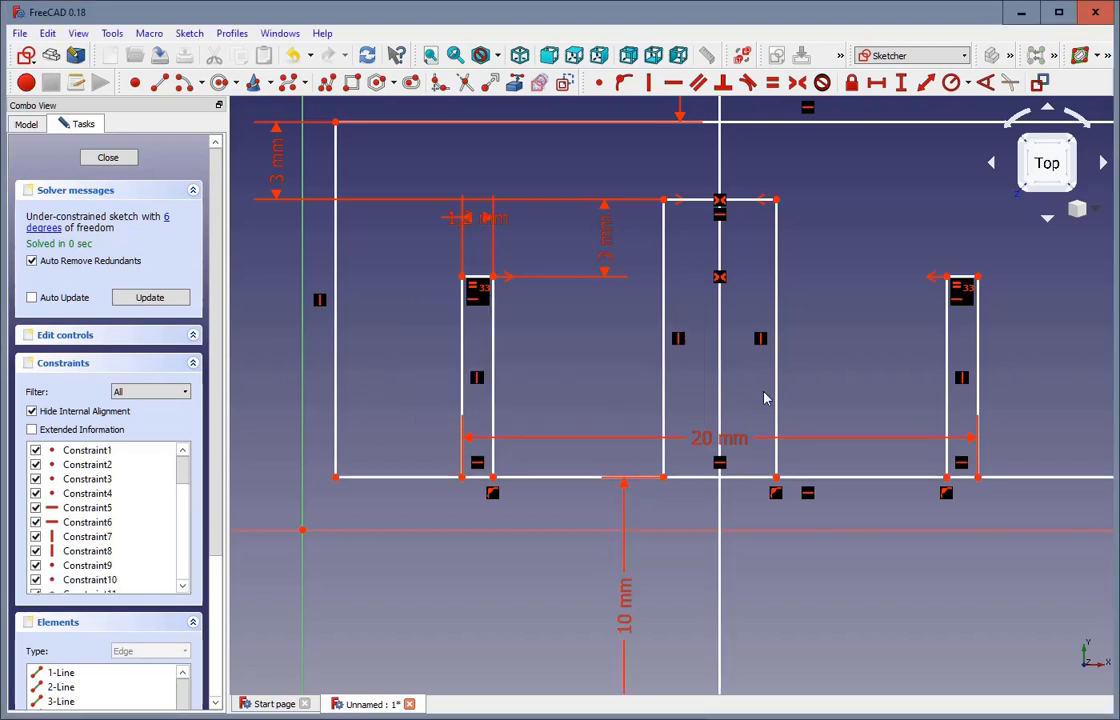
Move both 10 mm dimensions of the vertical line's endpoints to the other virtual space
scroll(765, 392, "down", 2)
scroll(772, 235, "up", 3)
scroll(770, 241, "down", 1)
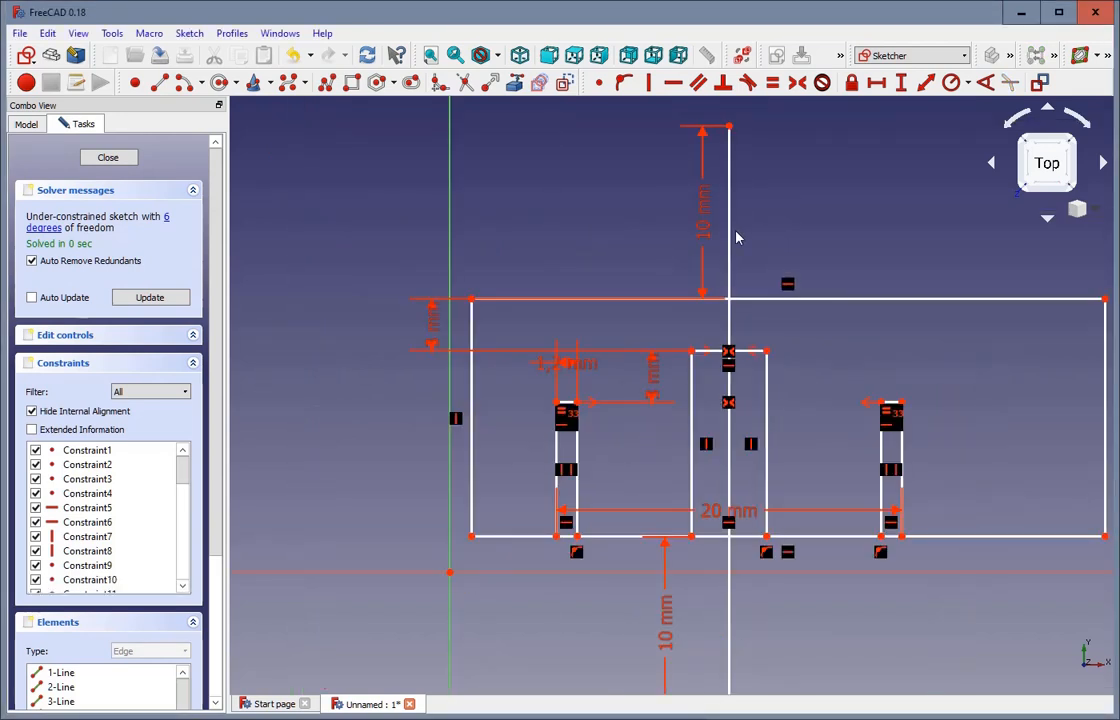
left_click(703, 212)
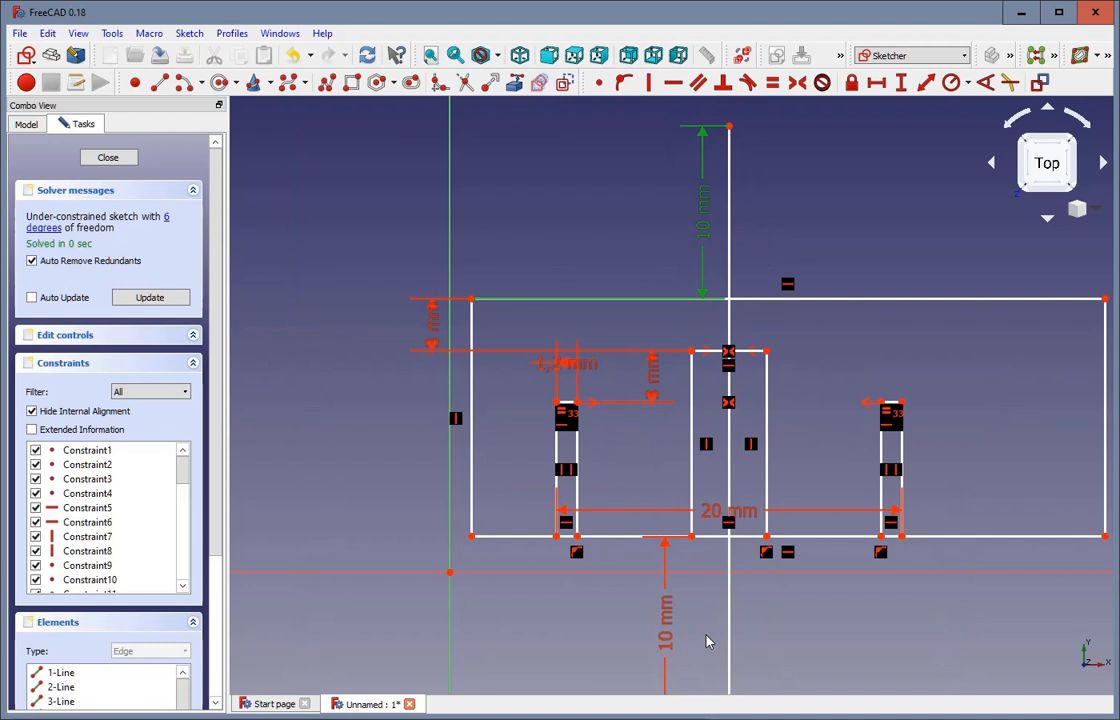
left_click(665, 636)
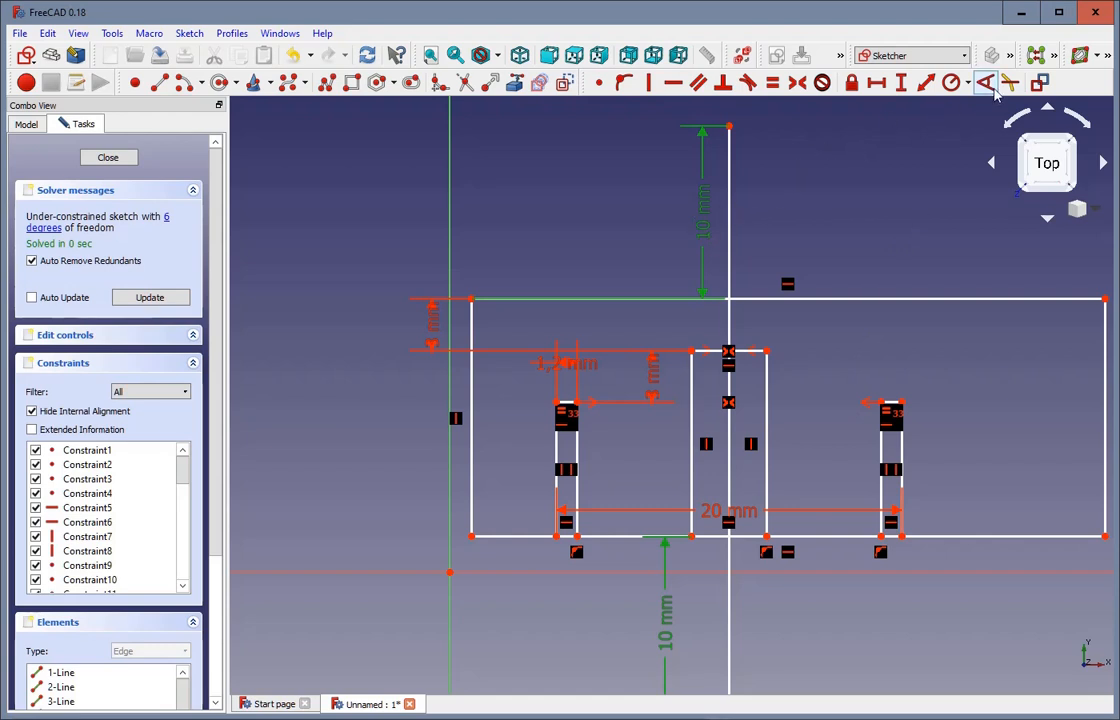
left_click(743, 57)
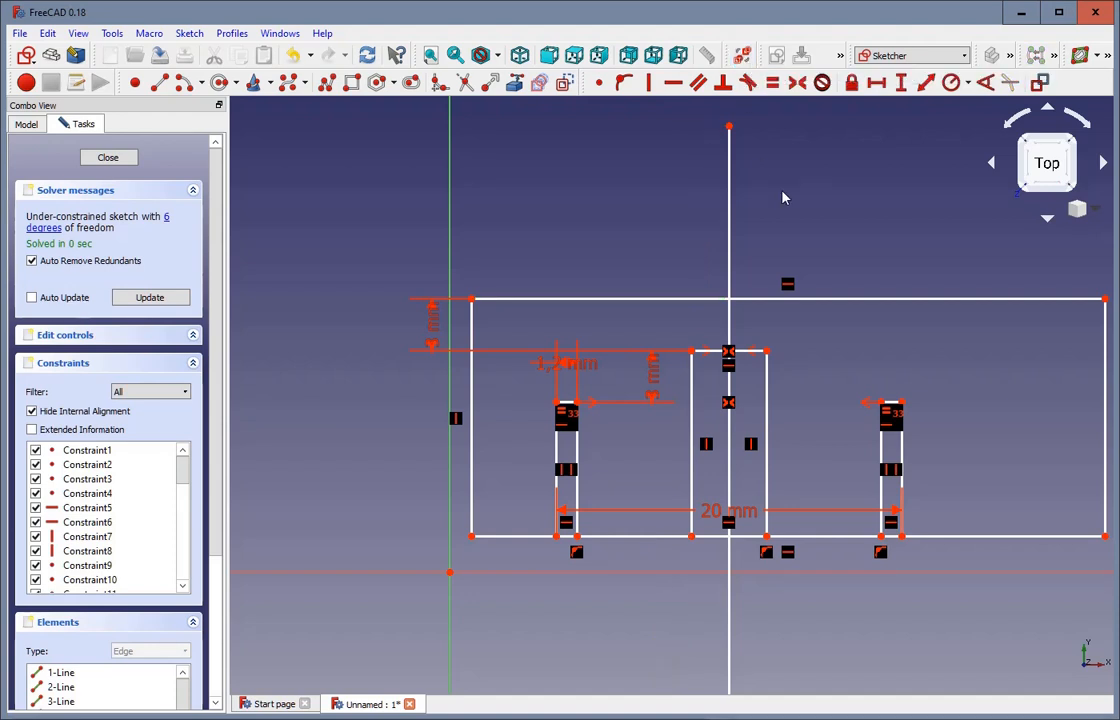
Switch the sketch back and forth between its two virtual spaces to compare which constraints each one holds
left_click(743, 60)
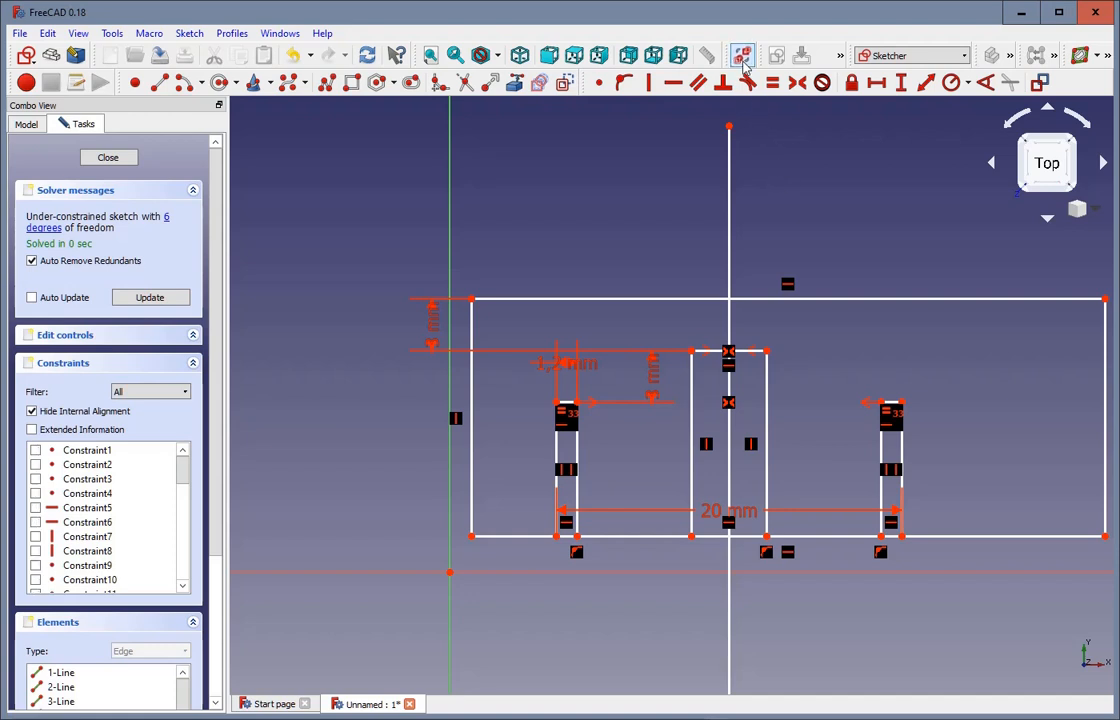
left_click(743, 60)
left_click(743, 60)
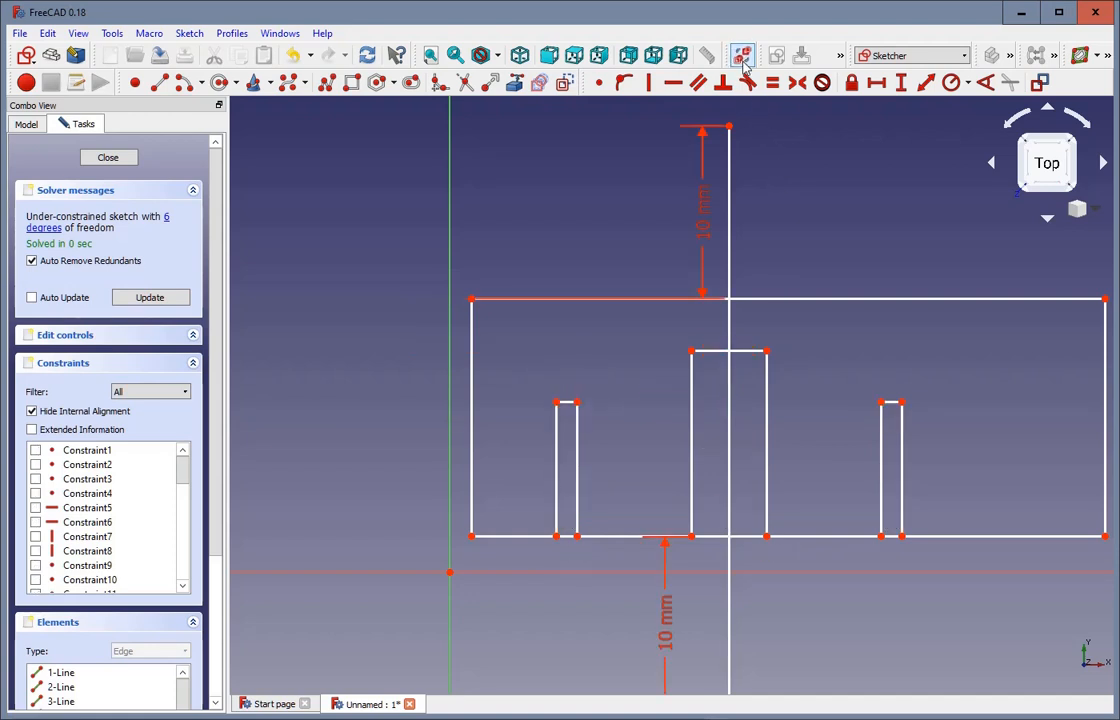
left_click(743, 60)
left_click(743, 60)
left_click(743, 60)
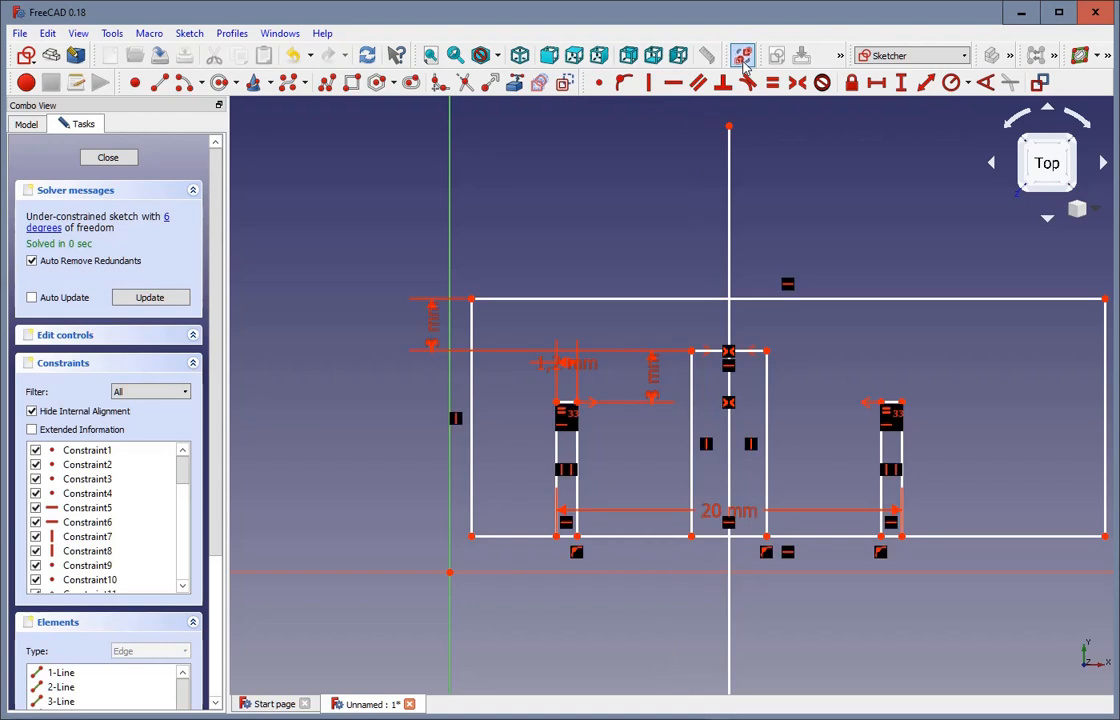
left_click(743, 60)
left_click(743, 60)
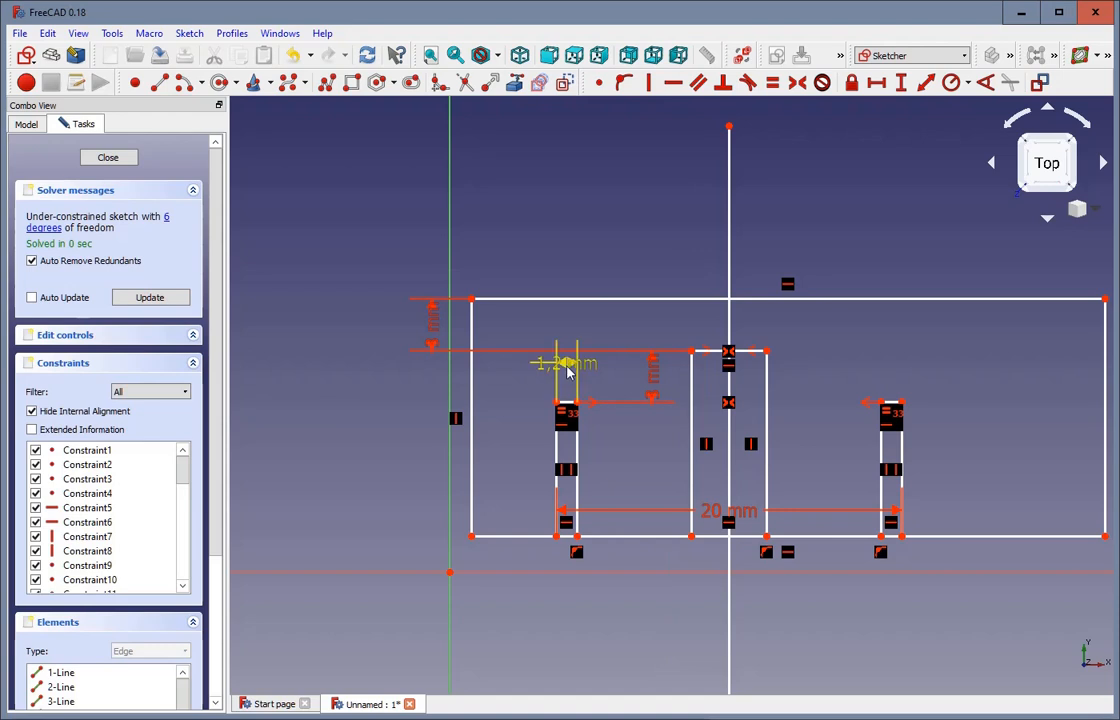
Reposition the 1.2 mm, inner 3 mm and 20 mm dimension labels clear of the rectangles' edges
left_click_drag(570, 364, 505, 385)
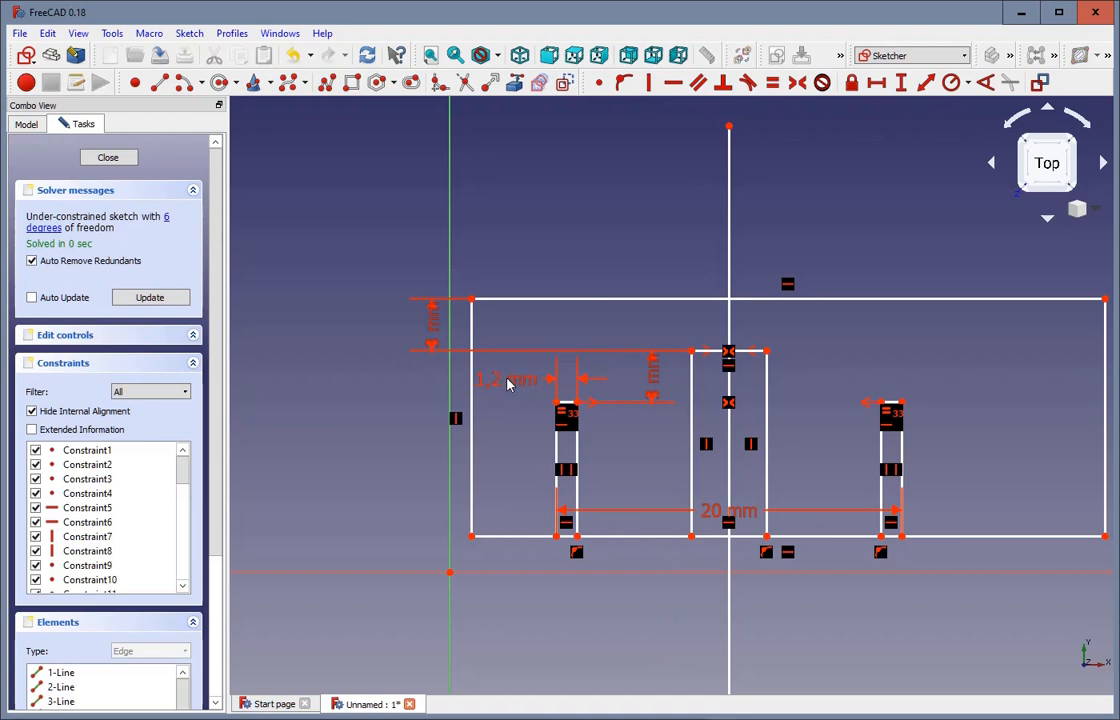
left_click_drag(654, 380, 662, 250)
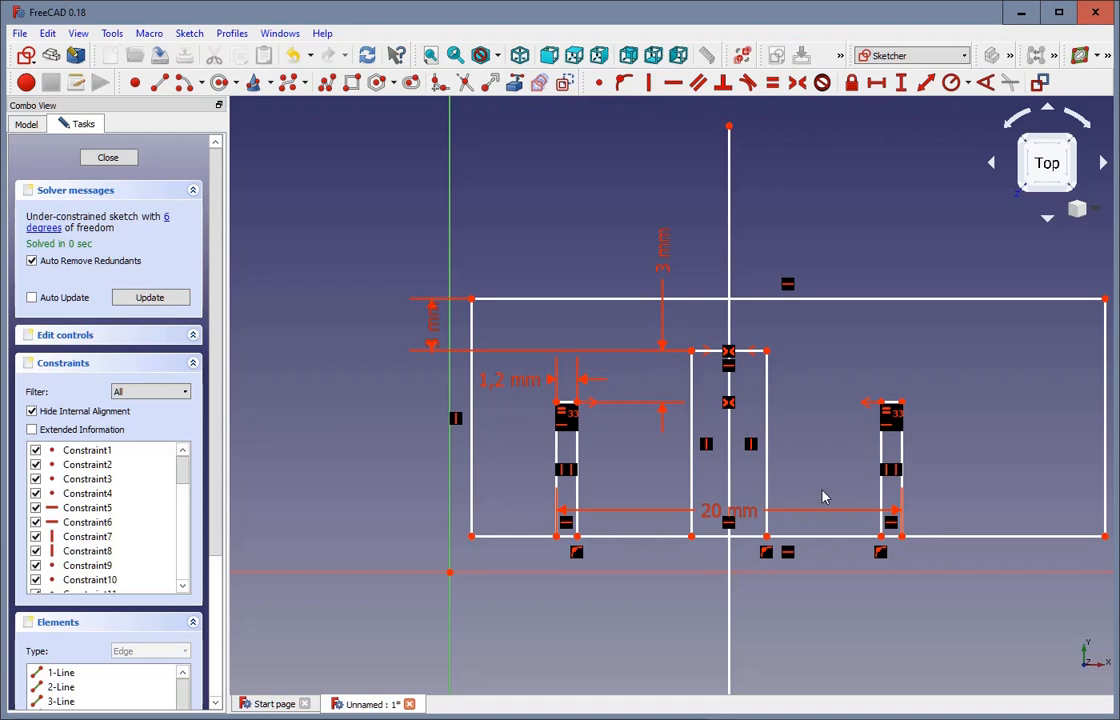
left_click_drag(735, 513, 740, 648)
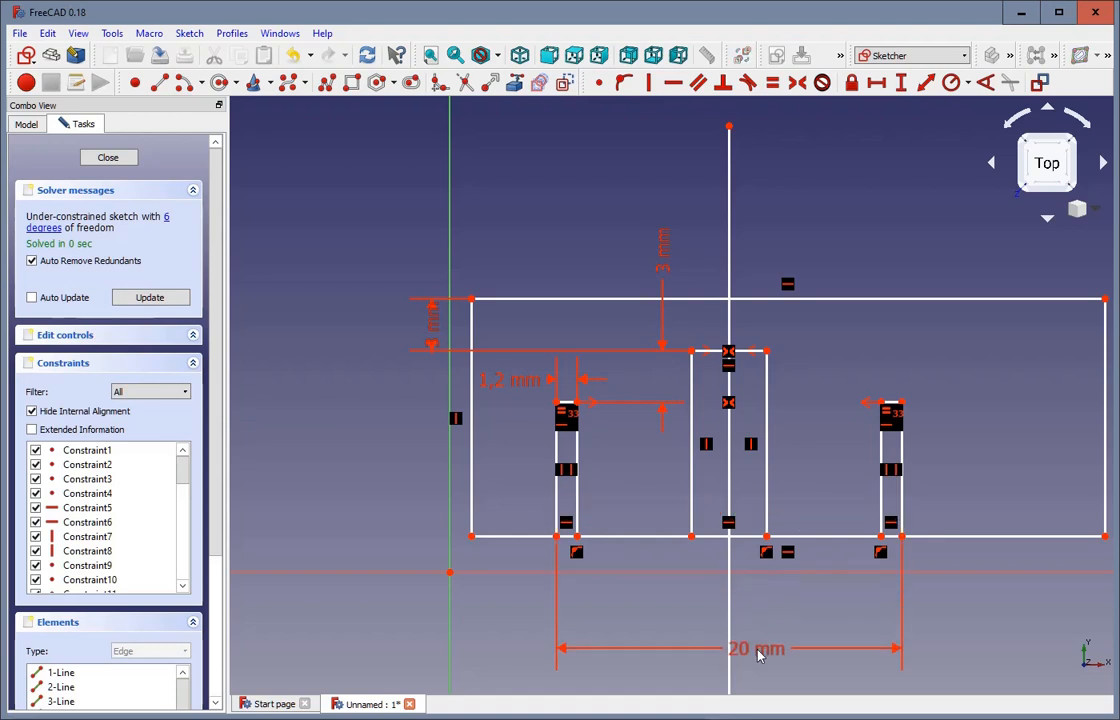
Constrain the outer rectangle's two top corners to be symmetric about the vertical line
scroll(825, 459, "down", 2)
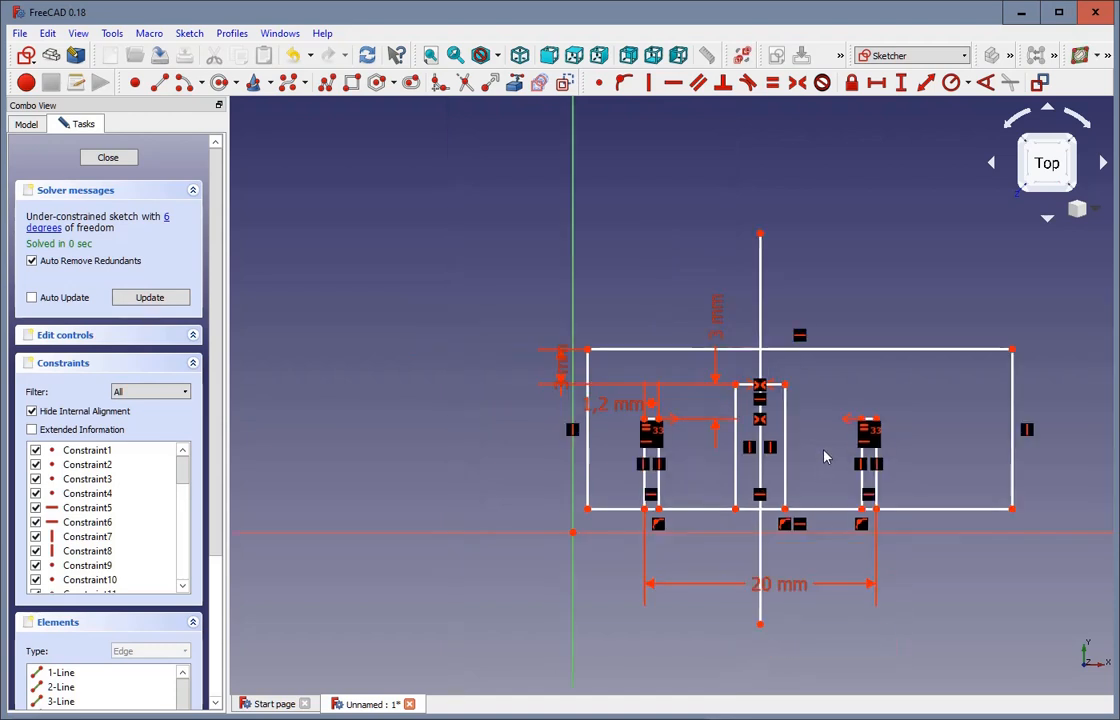
scroll(850, 408, "up", 2)
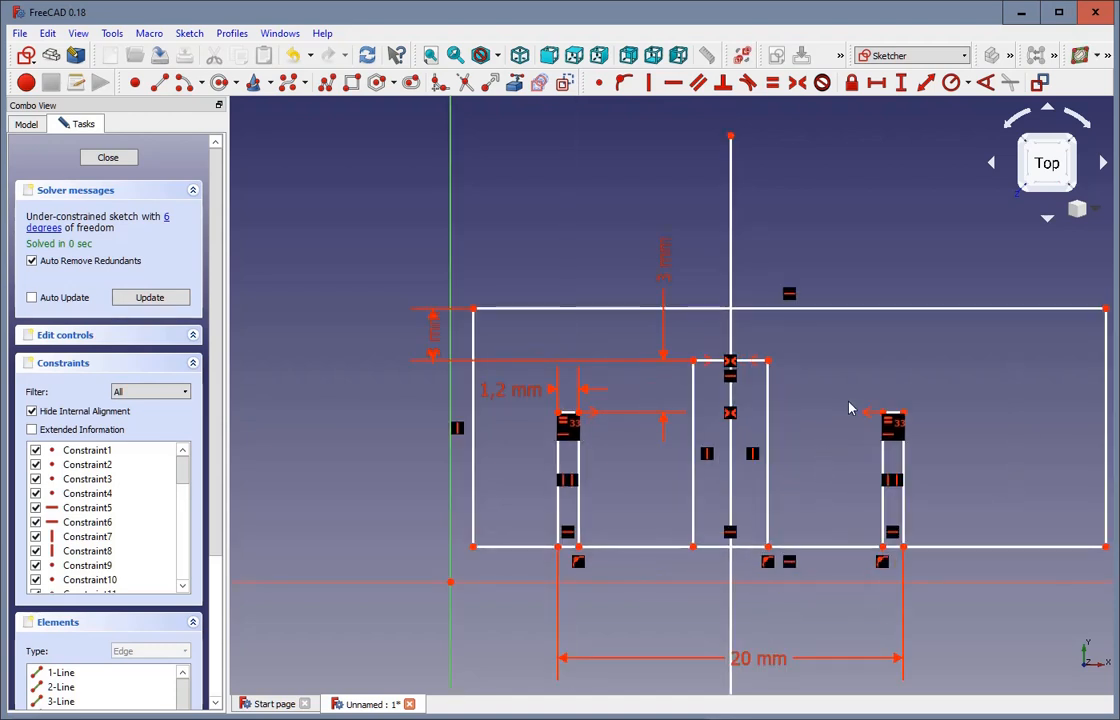
left_click(474, 311)
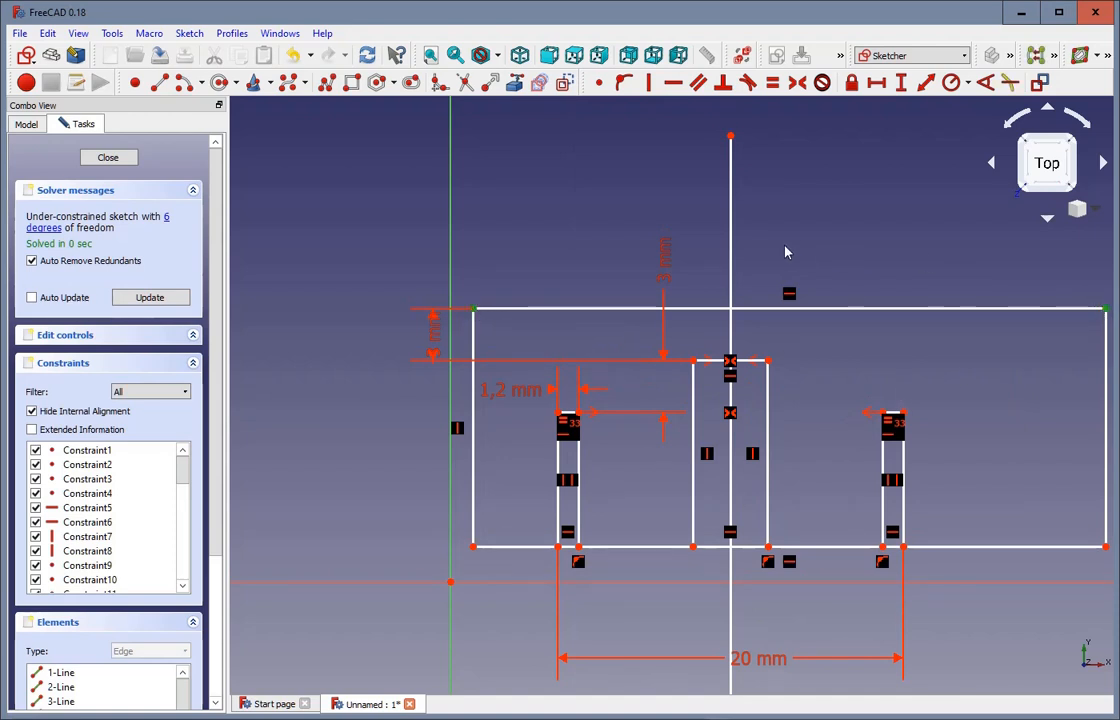
left_click(731, 252)
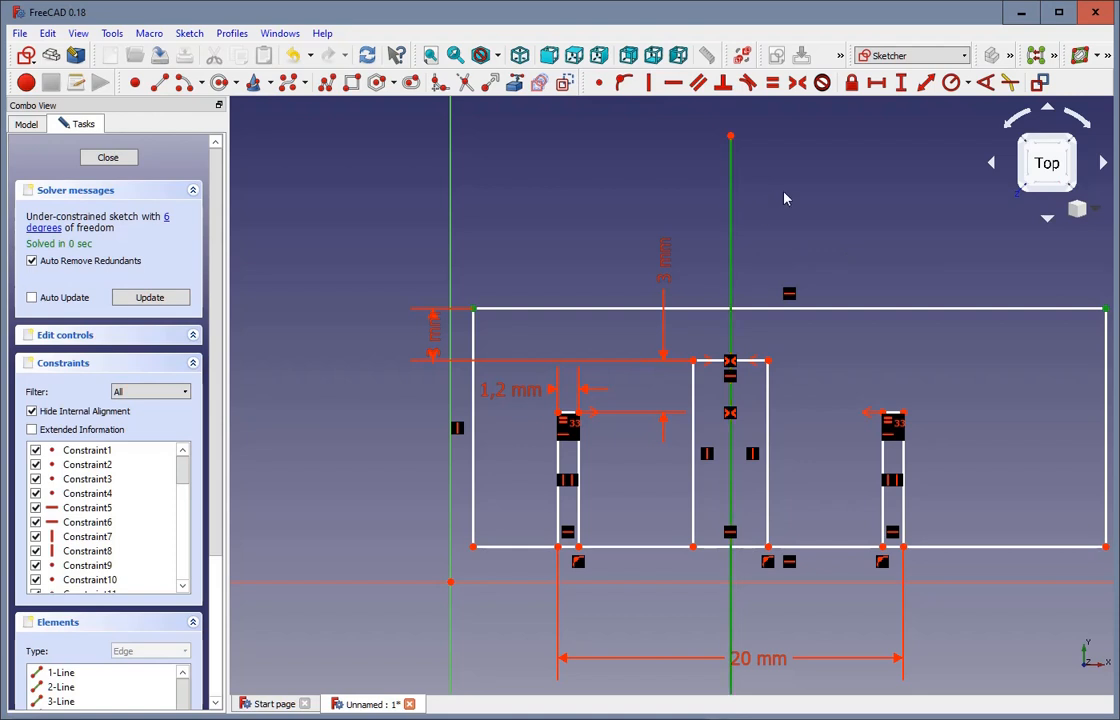
left_click(797, 82)
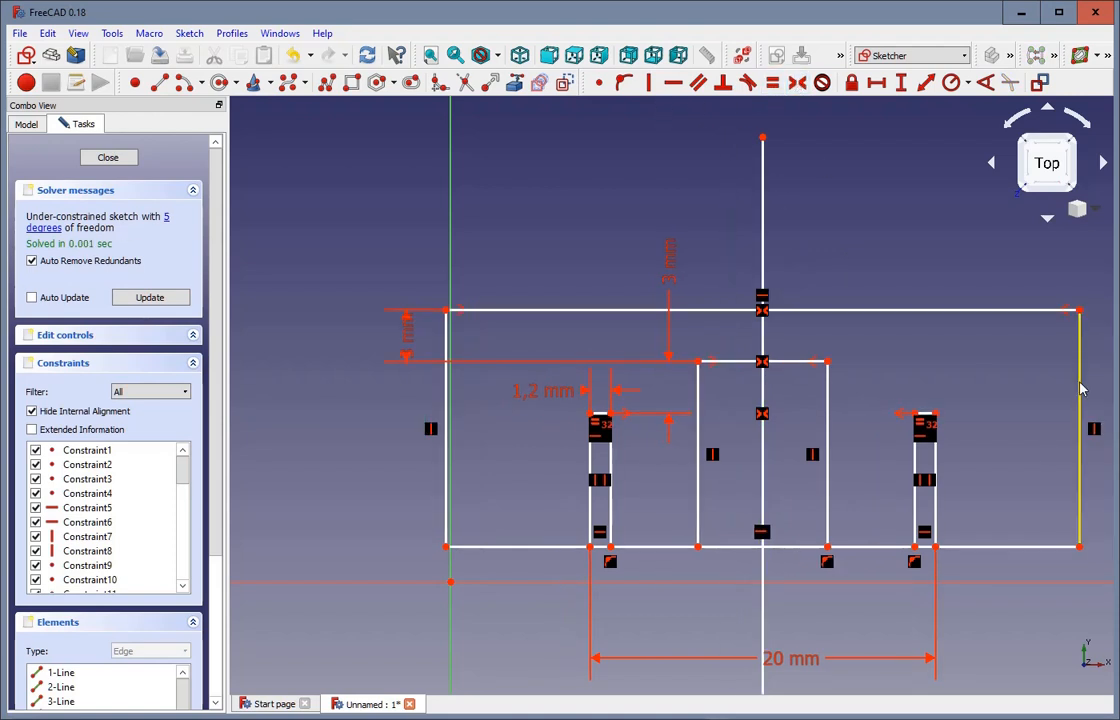
Narrow the outer rectangle and set the horizontal distance from its upper-left corner to the left narrow rectangle's upper-left corner to 3 mm
left_click_drag(1080, 390, 1005, 392)
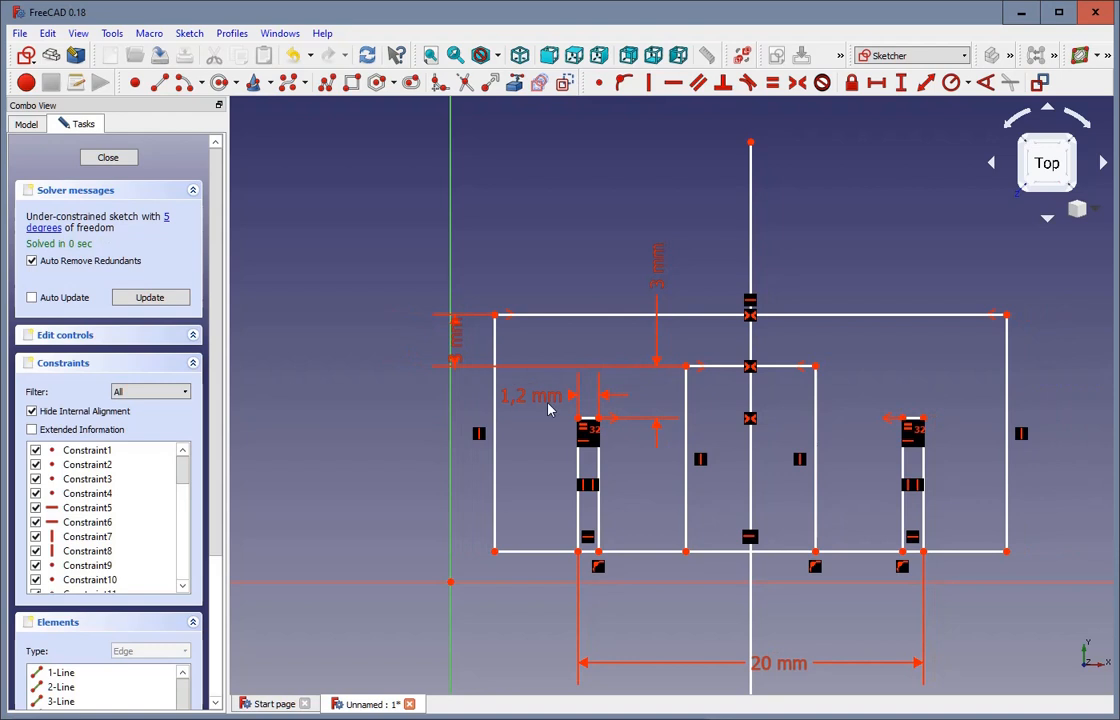
left_click(495, 316)
left_click(877, 86)
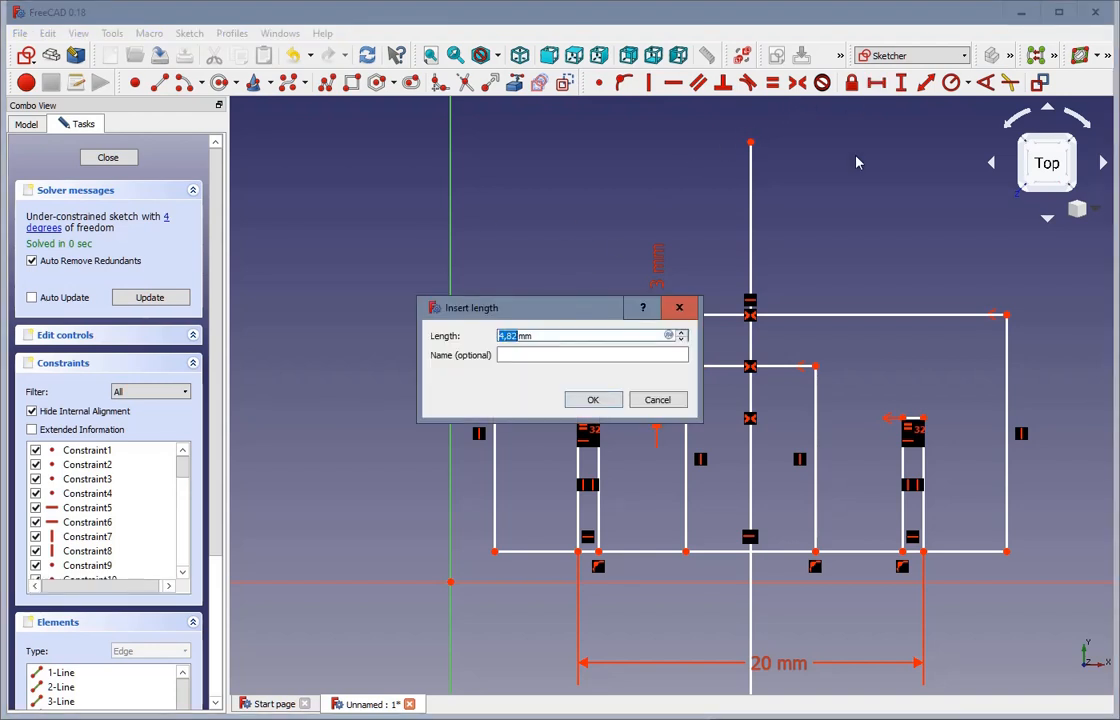
type("3")
left_click(592, 399)
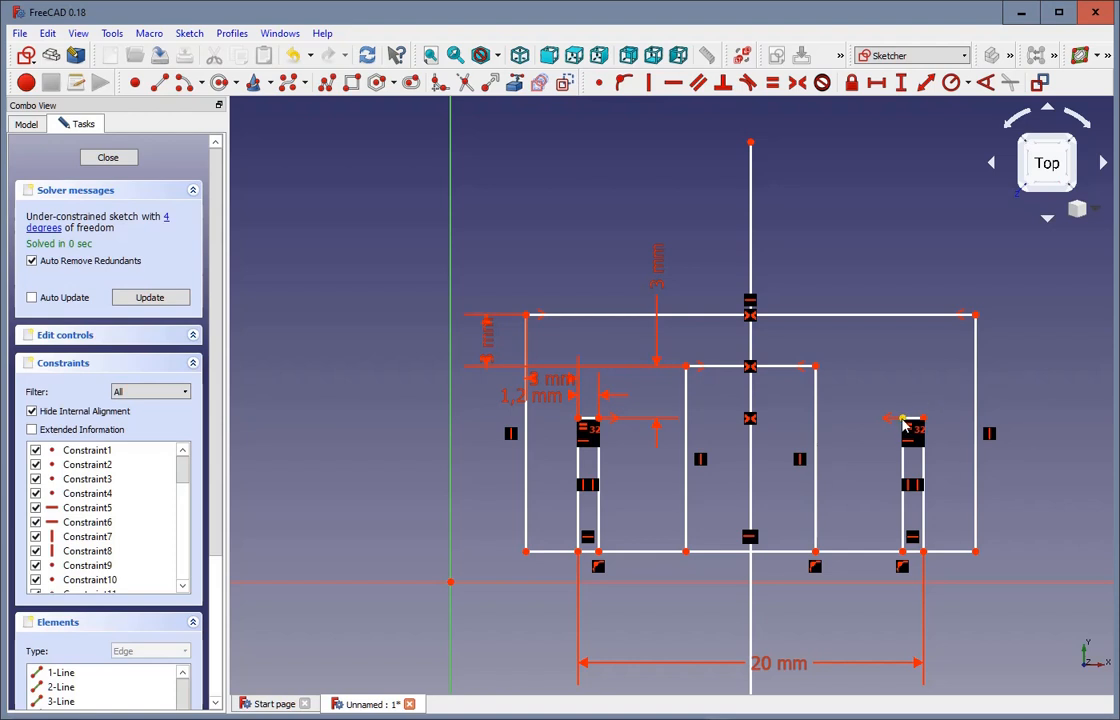
Stretch the rectangles upward and constrain the outer rectangle's right edge to a vertical length of 25 mm
mouse_move(895, 428)
left_mouse_down()
mouse_move(897, 337)
mouse_move(893, 425)
mouse_move(876, 293)
mouse_move(878, 375)
mouse_move(874, 343)
mouse_move(866, 357)
left_mouse_up()
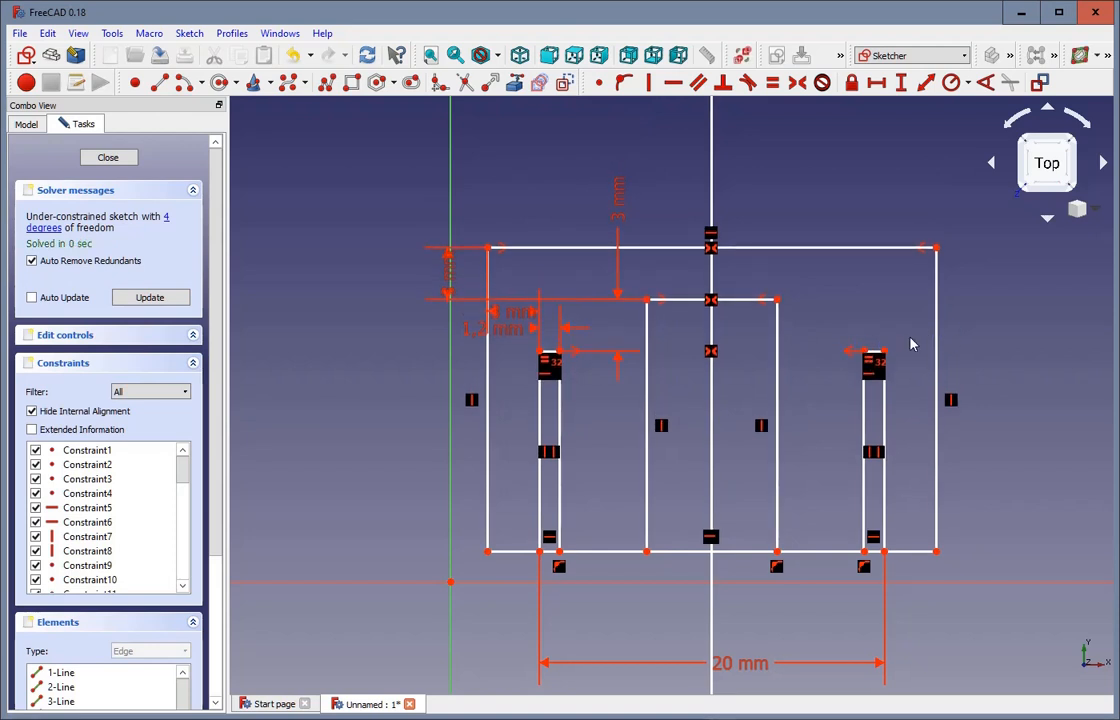
left_click(936, 340)
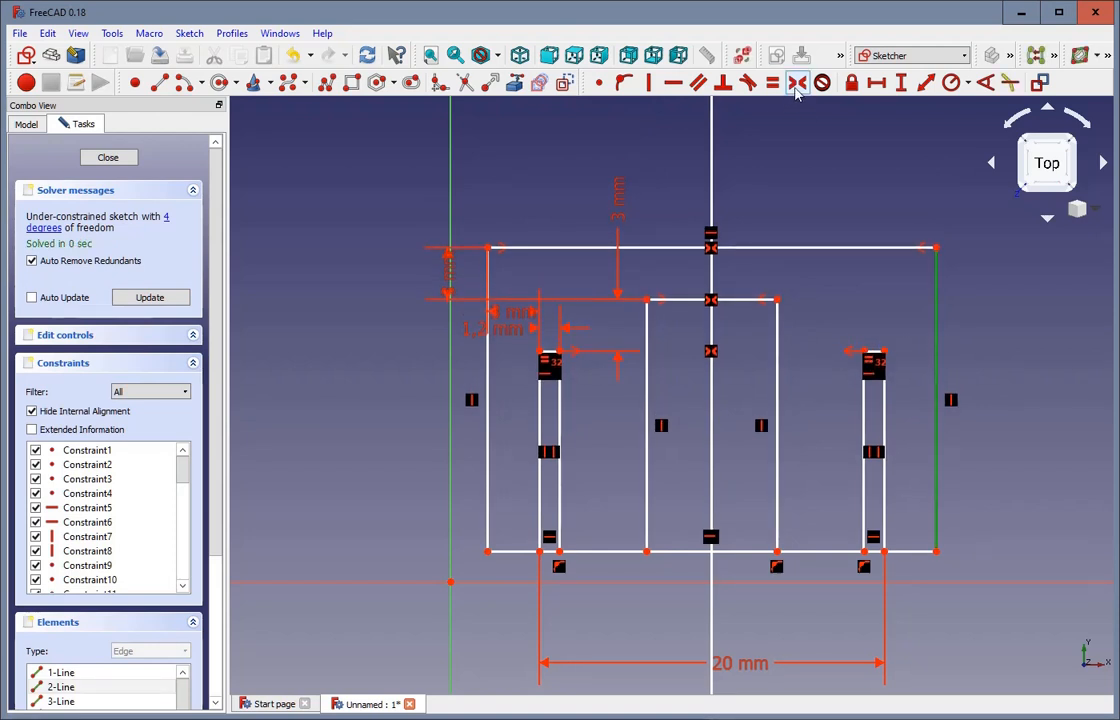
left_click(901, 84)
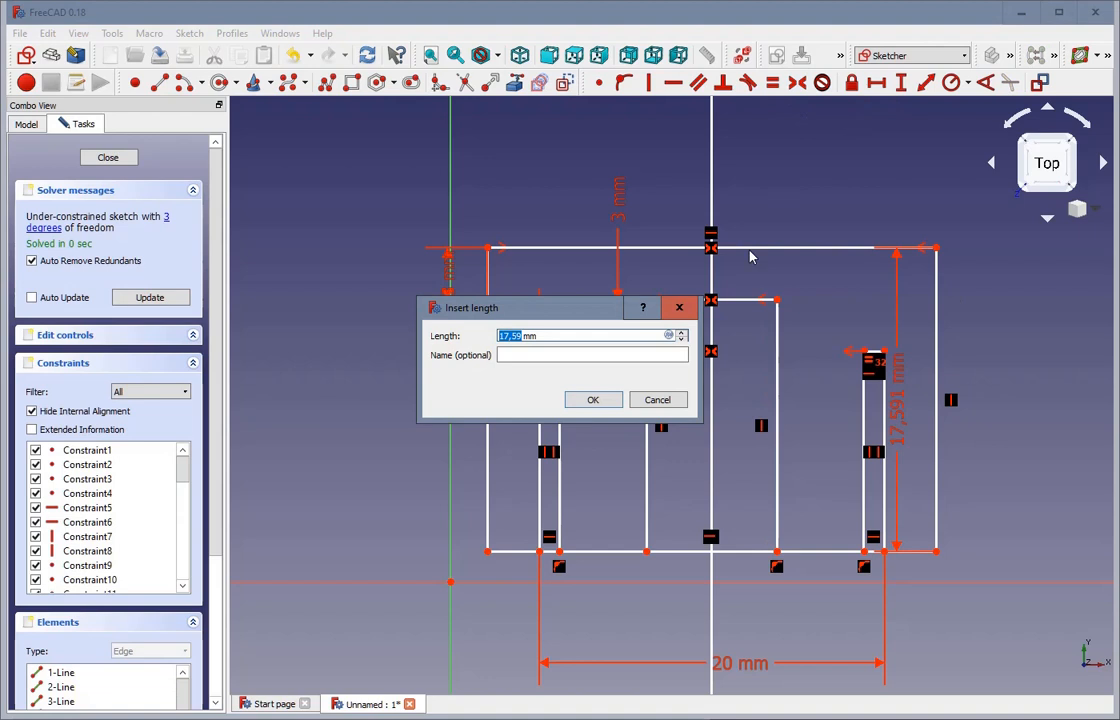
type("2")
left_click(592, 399)
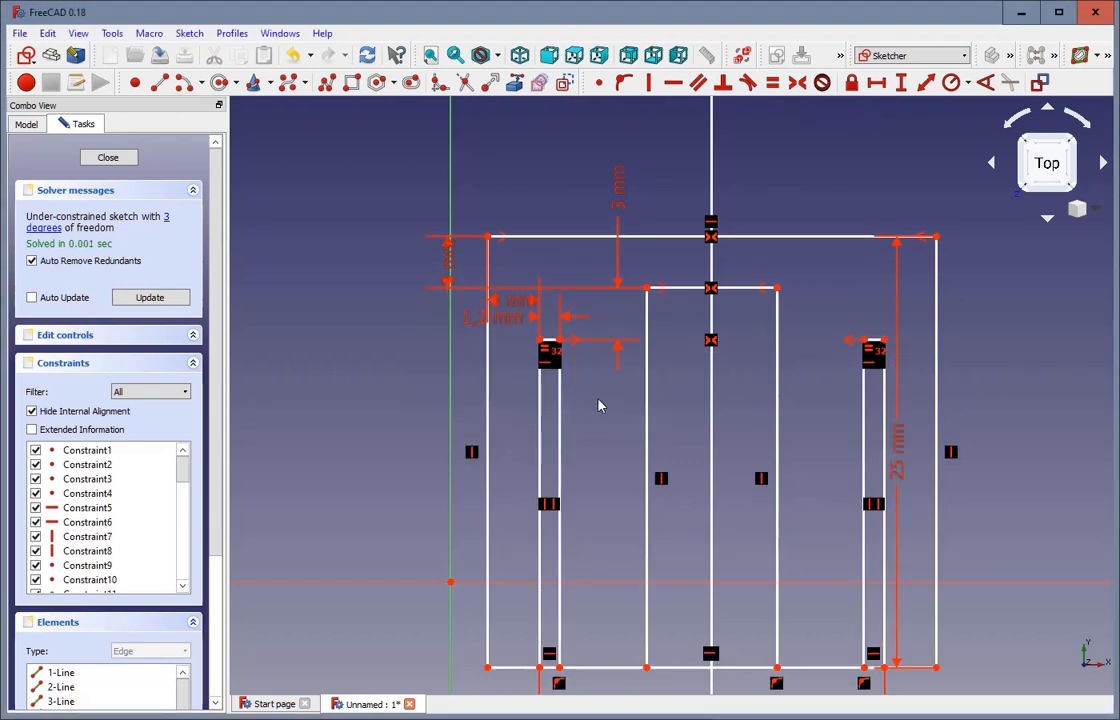
Pull the whole profile up and to the right, away from the origin, to test its remaining freedom of movement
scroll(598, 405, "down", 3)
scroll(605, 400, "up", 2)
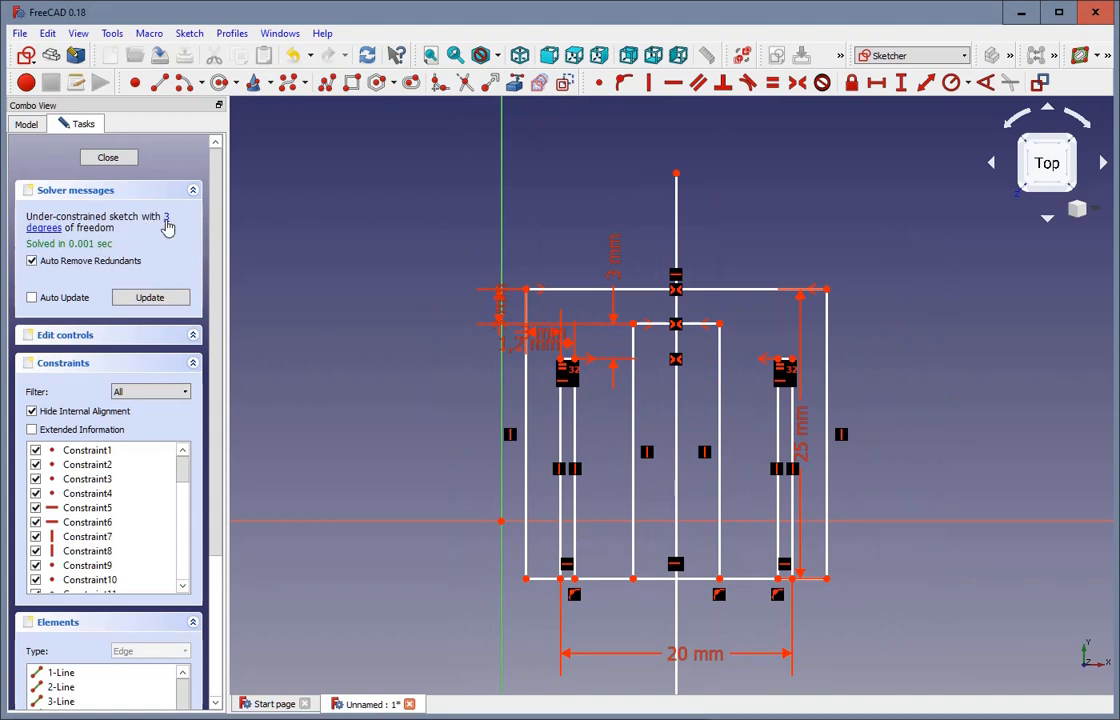
scroll(615, 285, "down", 3)
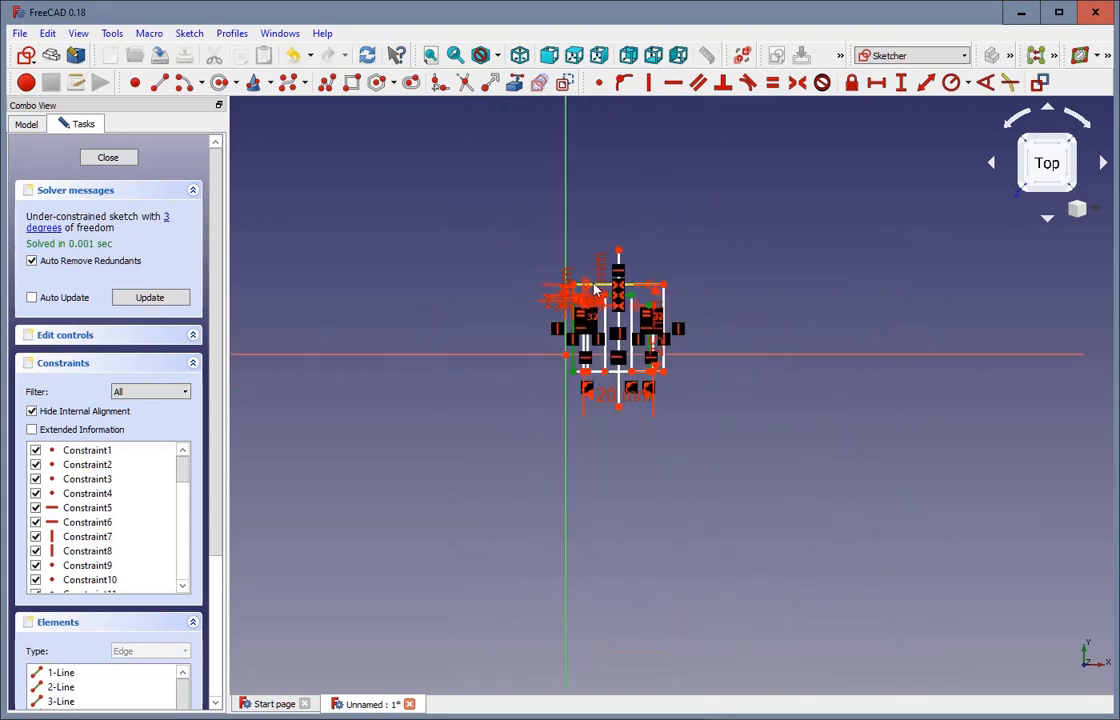
scroll(621, 277, "up", 2)
mouse_move(662, 300)
left_mouse_down()
mouse_move(912, 187)
mouse_move(925, 310)
mouse_move(897, 185)
mouse_move(899, 197)
left_mouse_up()
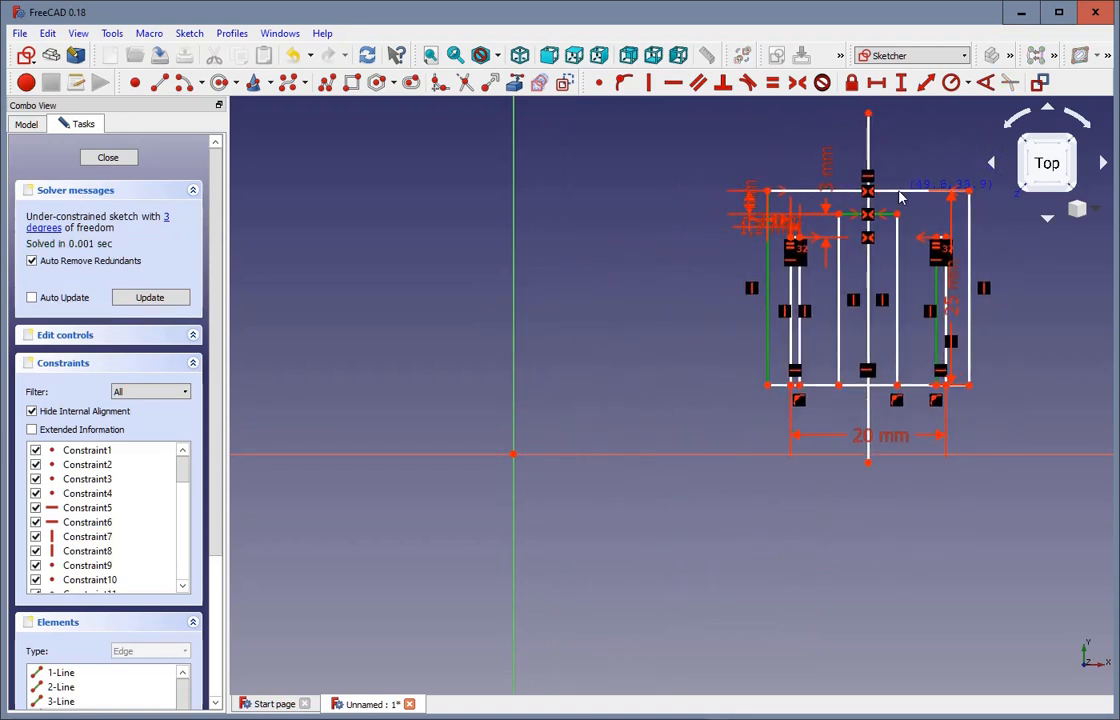
scroll(890, 195, "down", 2)
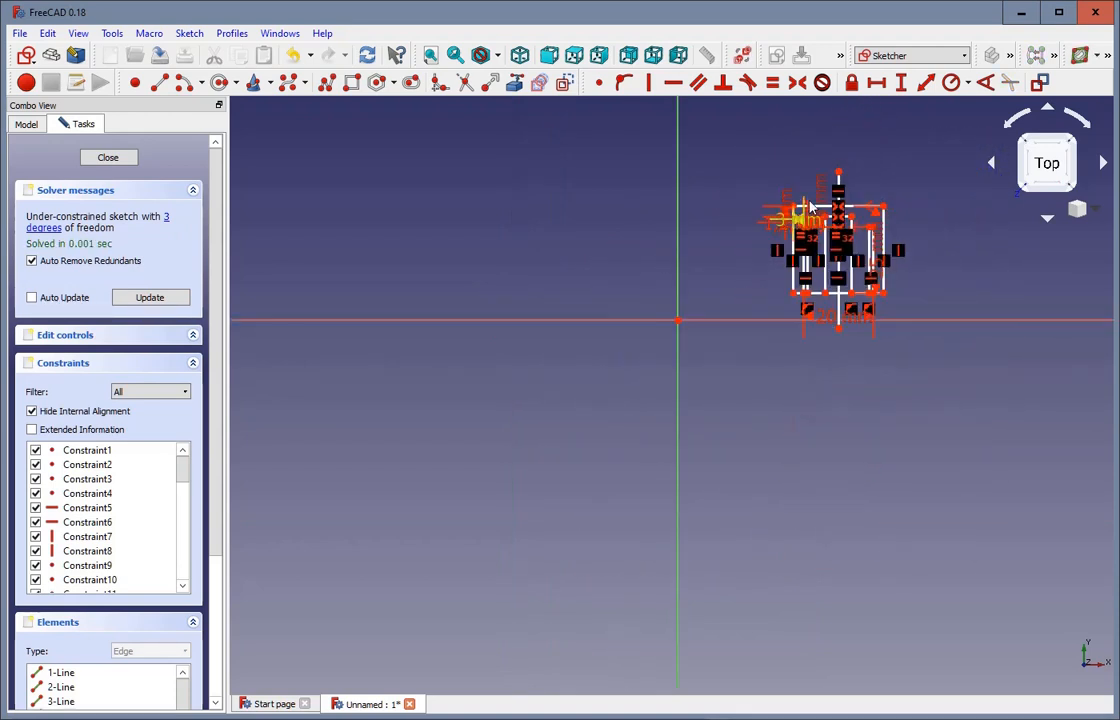
scroll(895, 150, "up", 2)
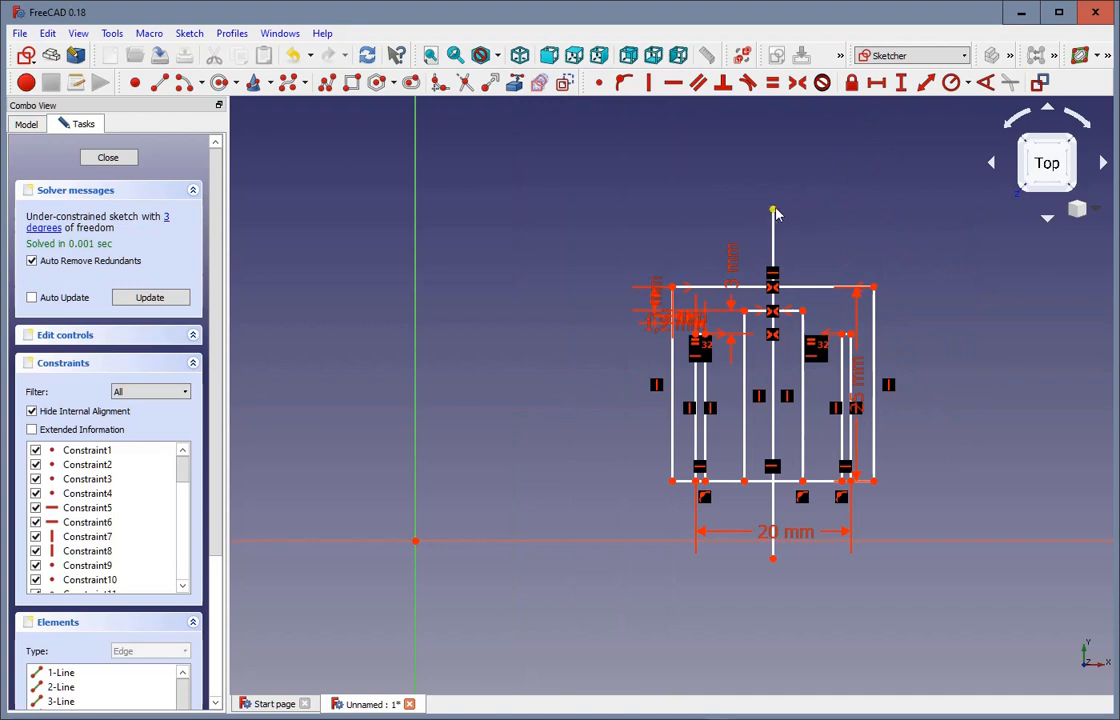
left_click_drag(776, 213, 838, 165)
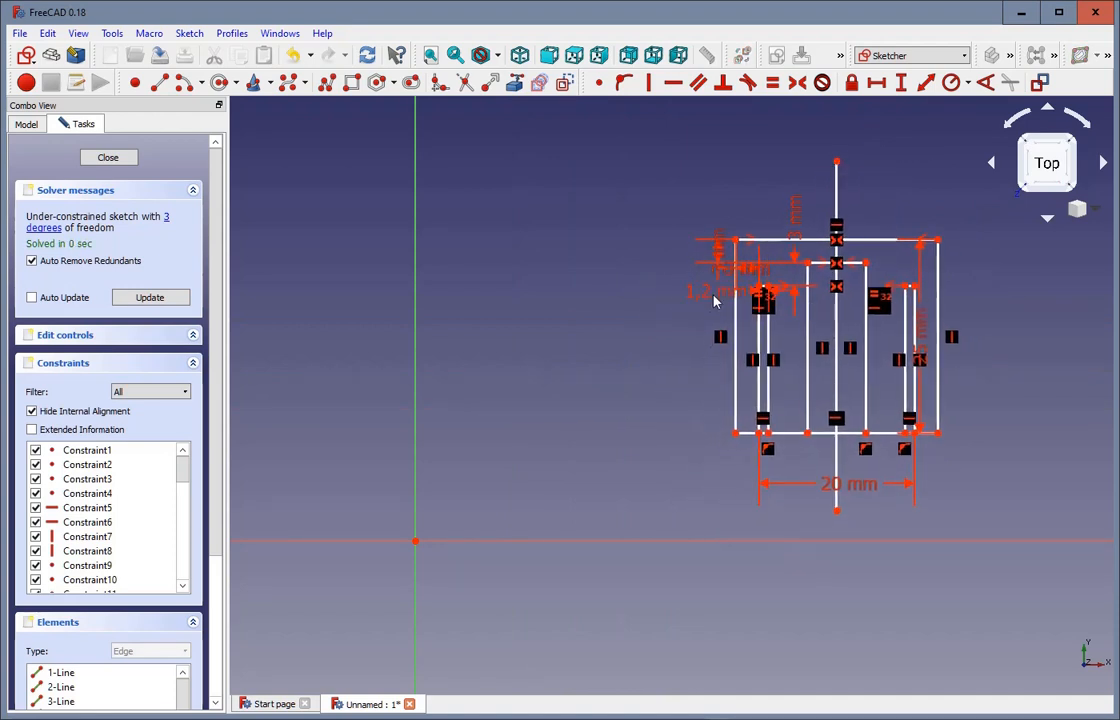
Reposition the 1.2 mm label and the outer rectangle's vertical and horizontal 3 mm labels outside its left edge
left_click_drag(714, 302, 685, 300)
left_click_drag(712, 250, 693, 195)
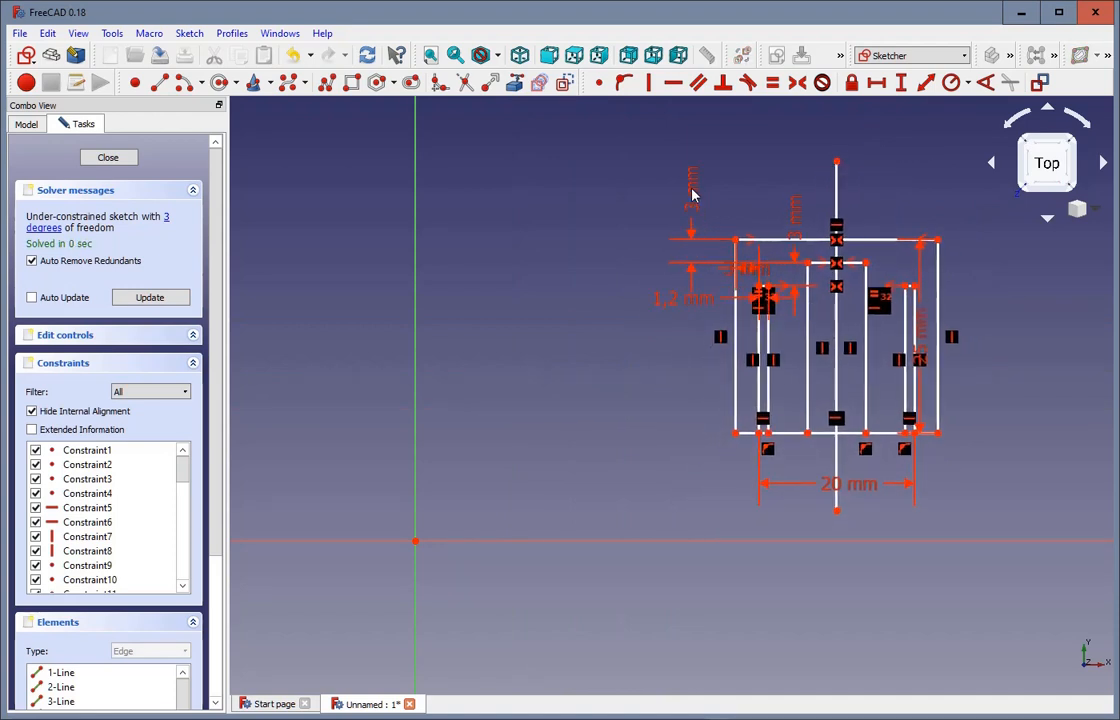
mouse_move(748, 269)
left_mouse_down()
mouse_move(745, 175)
mouse_move(720, 168)
mouse_move(708, 143)
left_mouse_up()
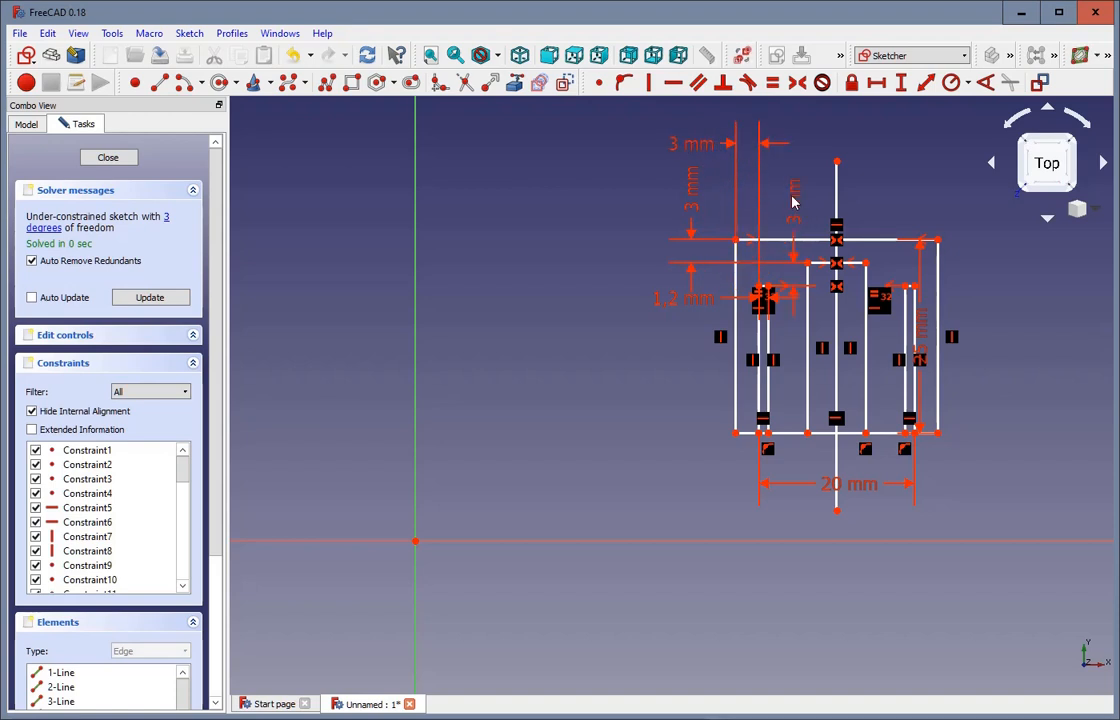
Reposition the inner vertical 3 mm and the 1.2 mm labels beyond the outer rectangle's left edge, and the 25 mm label beyond its right edge
left_click_drag(793, 202, 628, 200)
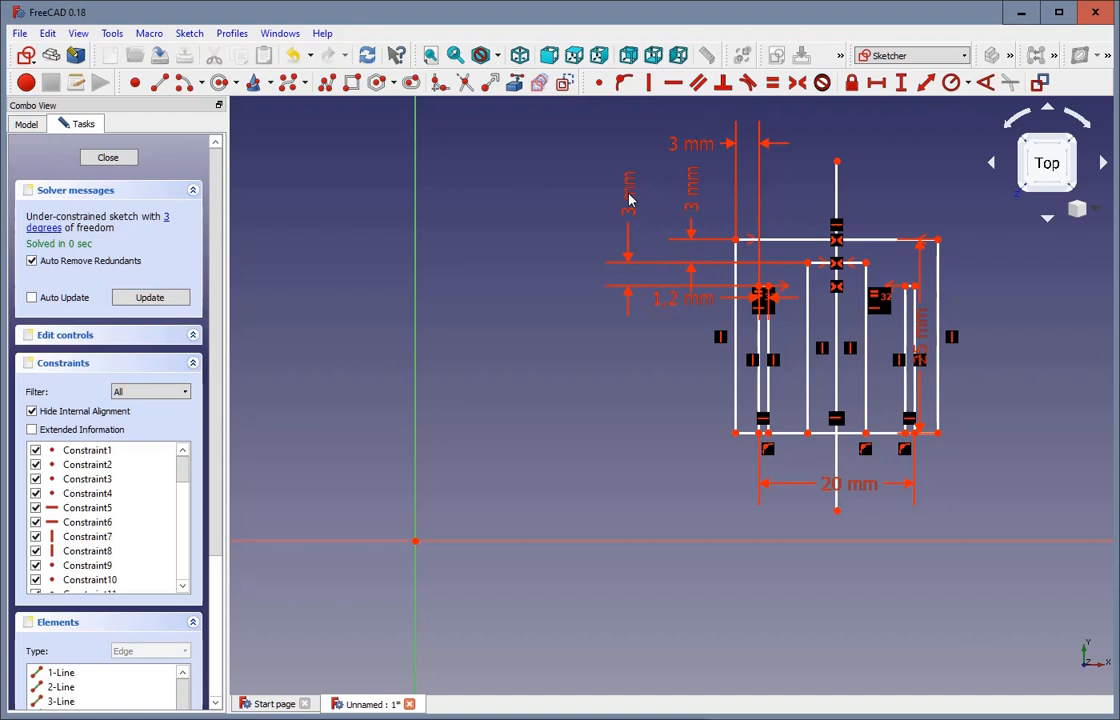
left_click_drag(690, 298, 651, 398)
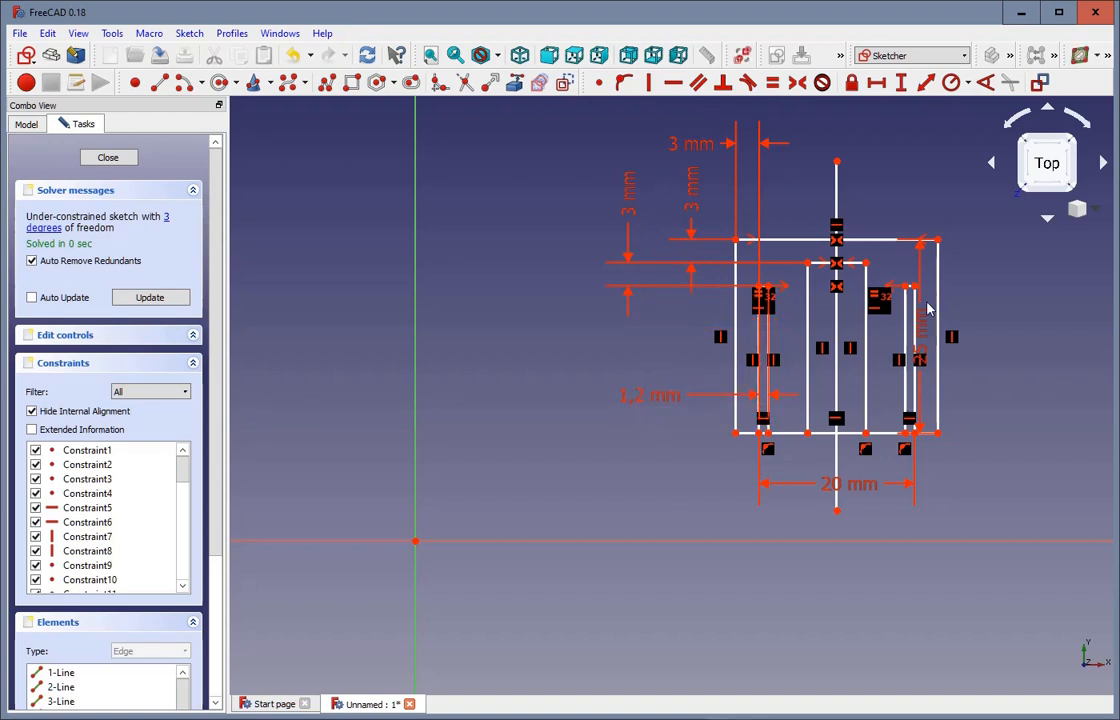
left_click_drag(927, 309, 1001, 310)
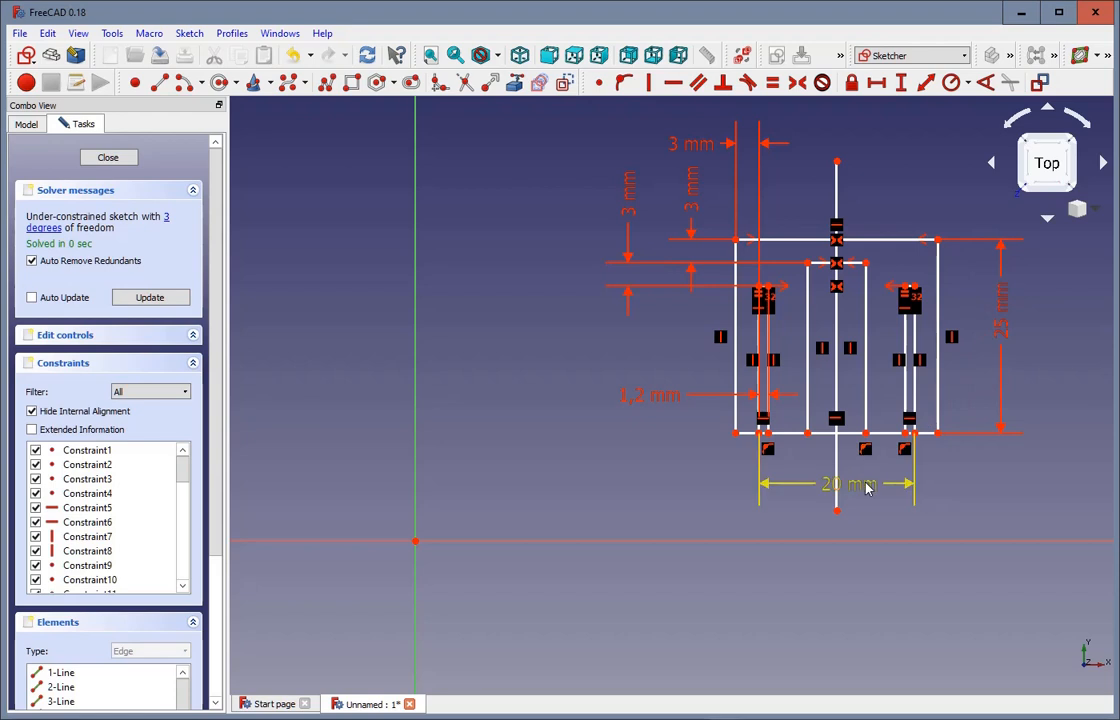
left_click_drag(866, 485, 855, 486)
scroll(922, 209, "up", 2)
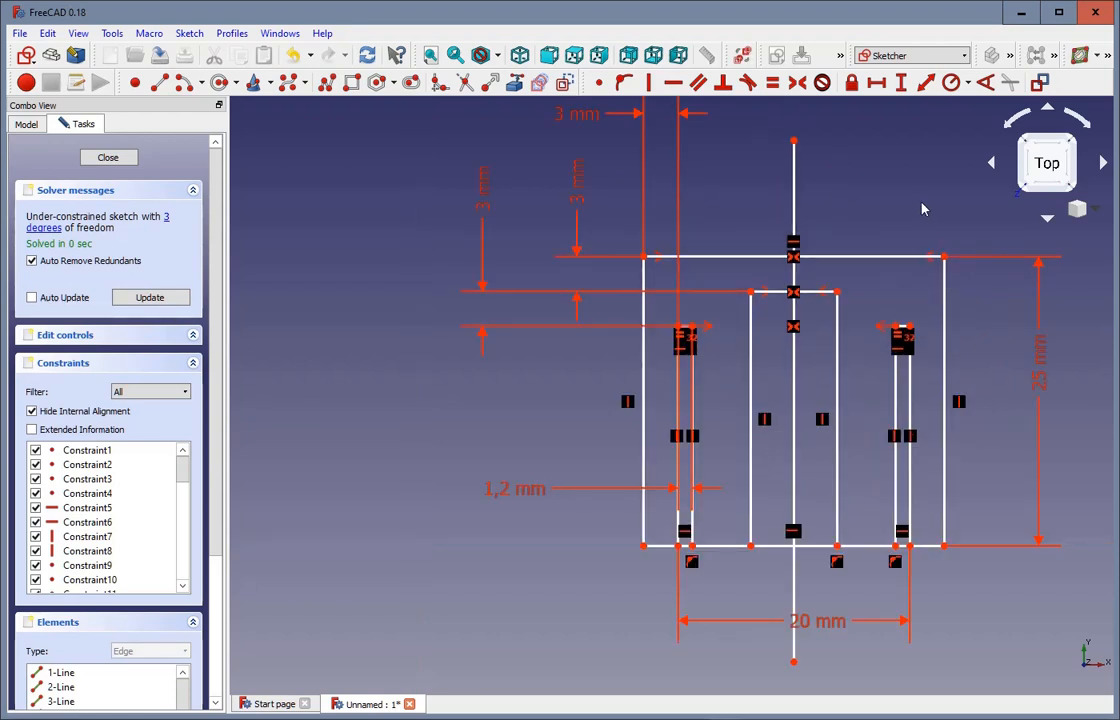
scroll(921, 200, "down", 2)
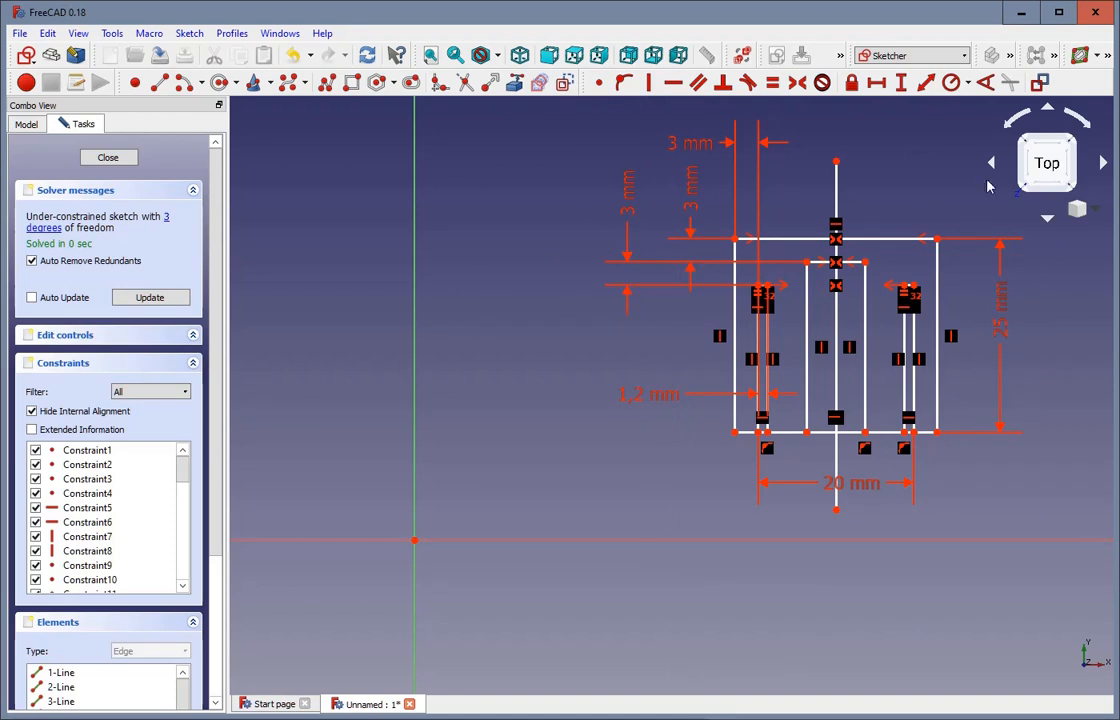
Name the outer rectangle's 25 mm height constraint "length"
double_click(1000, 328)
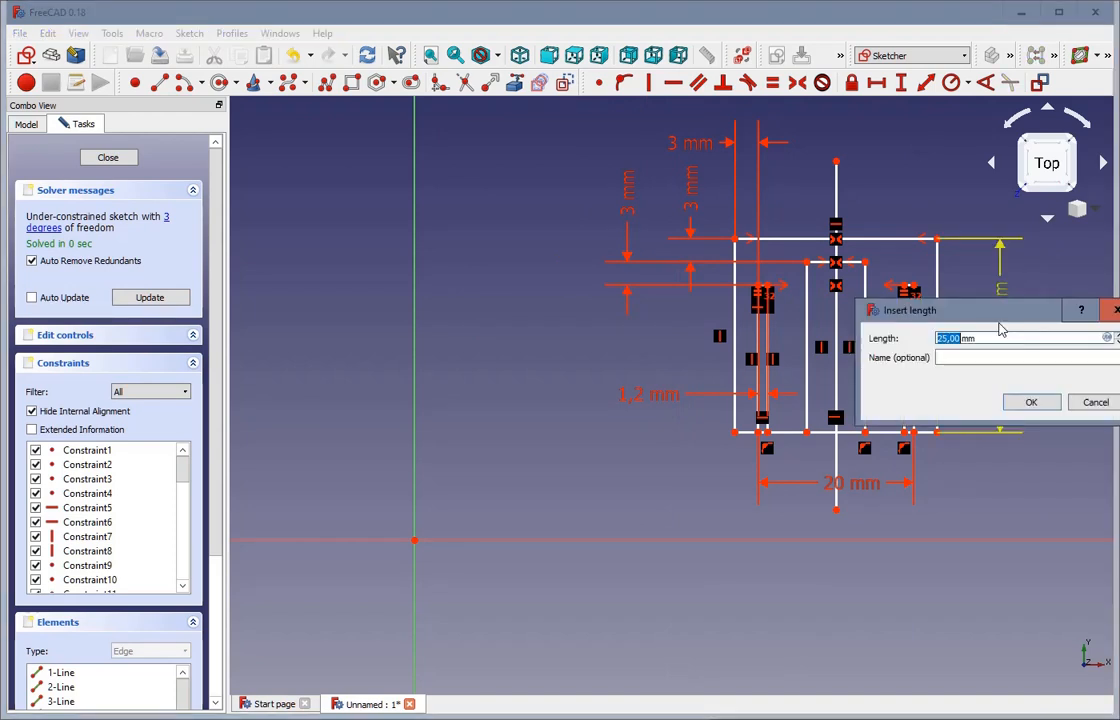
left_click(950, 358)
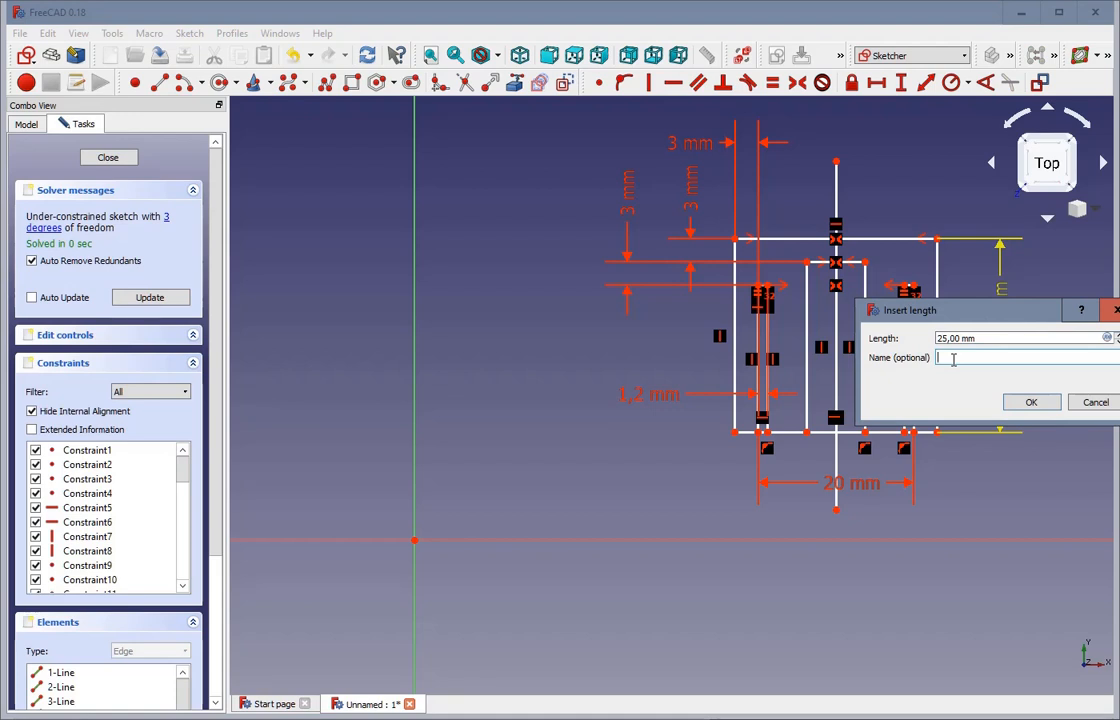
type("length")
left_click(1049, 405)
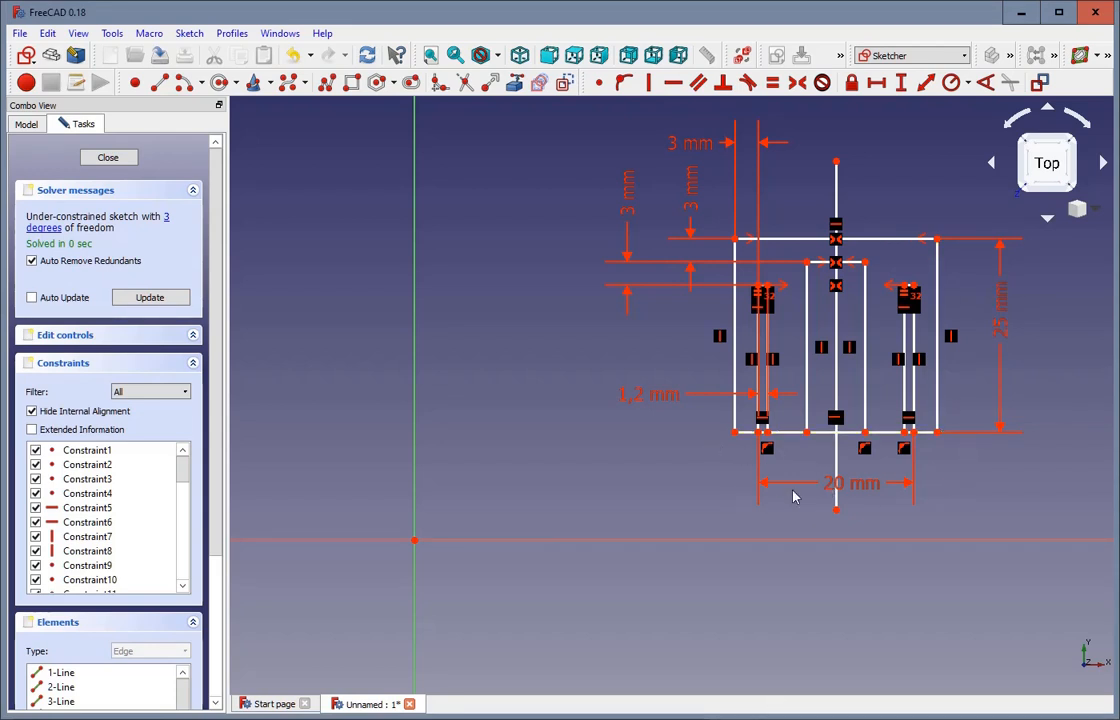
Lower the 20 mm label beneath the centre line's end and name that constraint "diameterTube"
left_click_drag(838, 487, 838, 542)
double_click(830, 537)
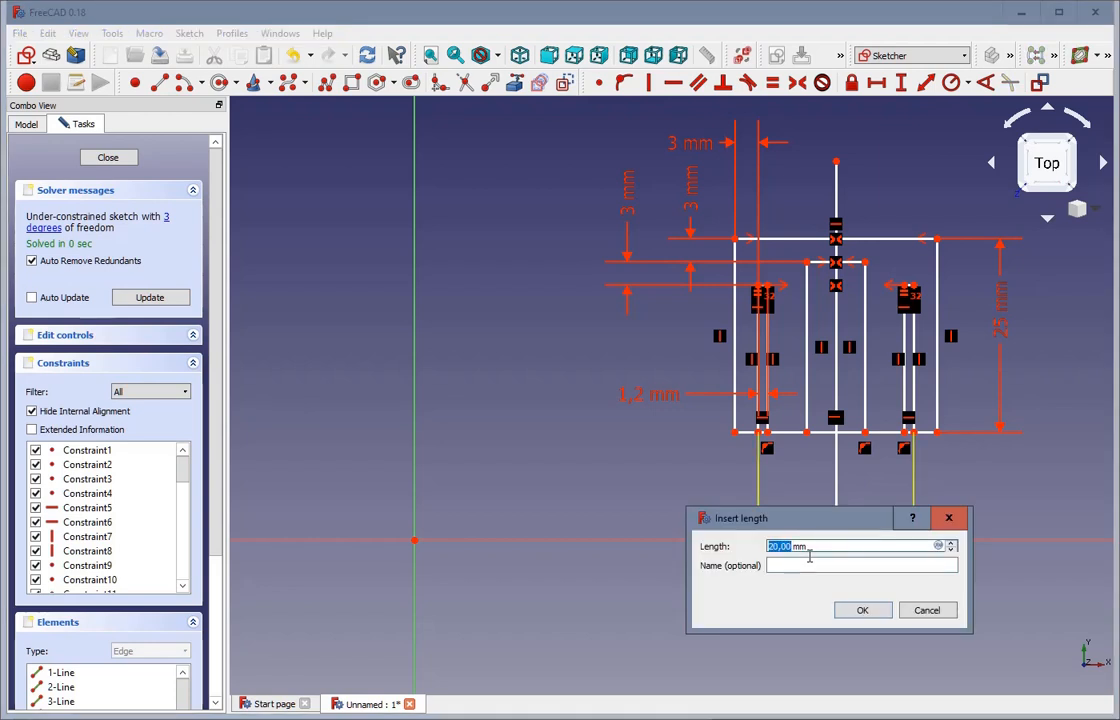
left_click(802, 564)
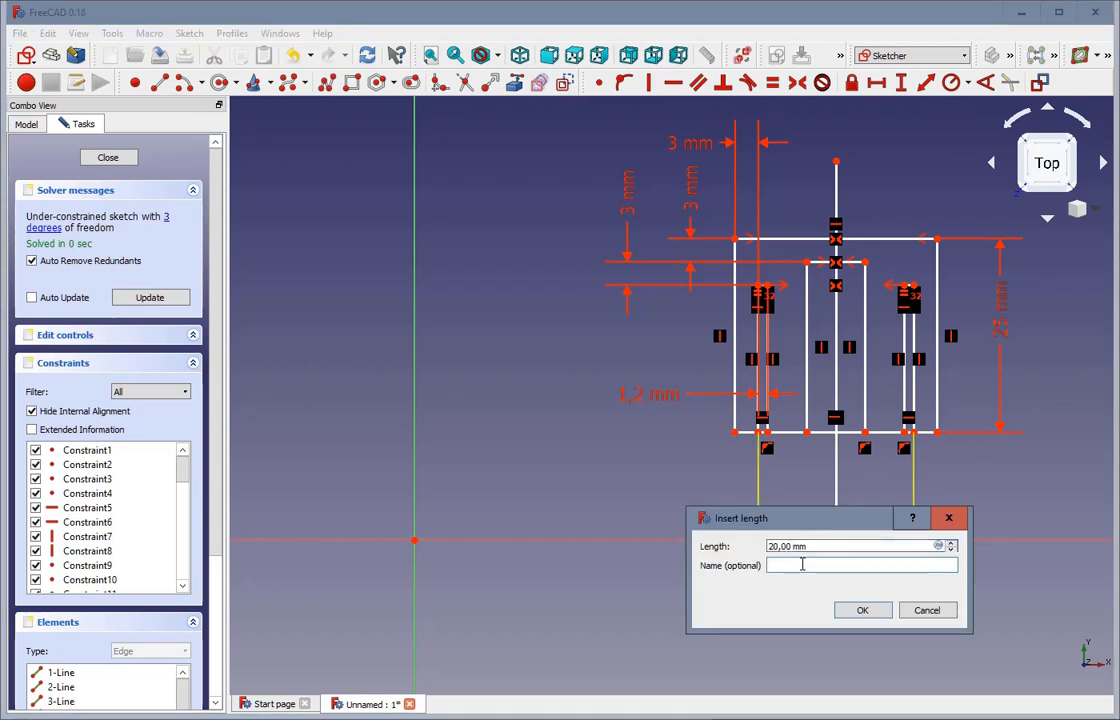
type("diamterVa")
key("BackSpace")
key("BackSpace")
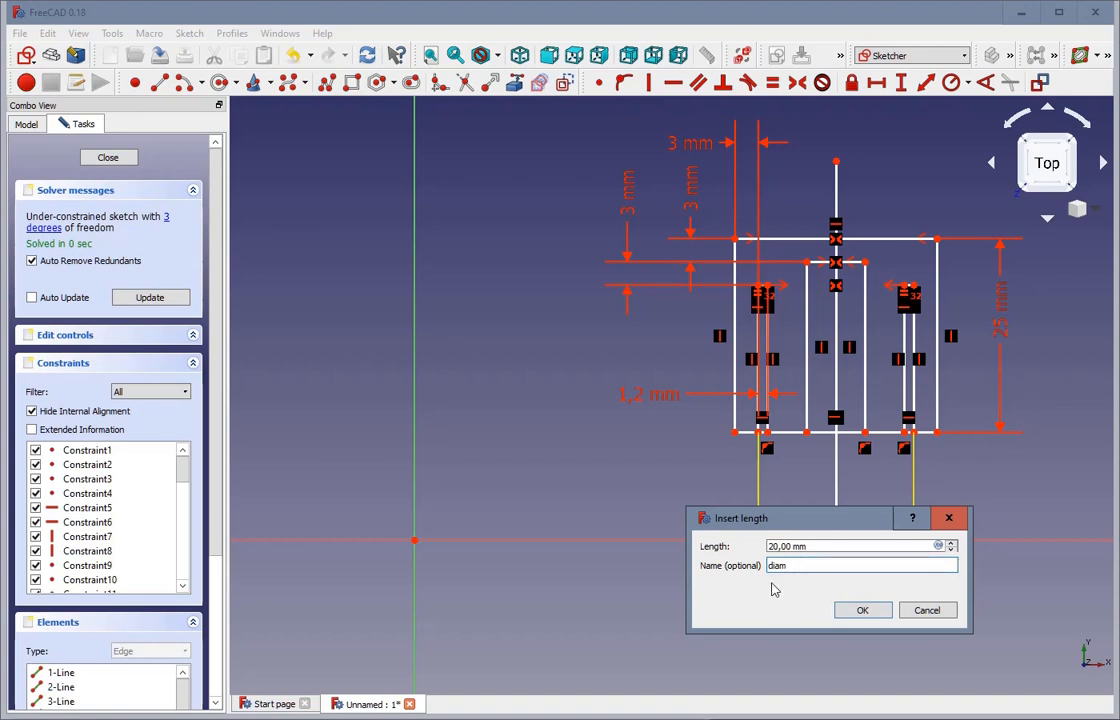
type("eterTube")
left_click(857, 608)
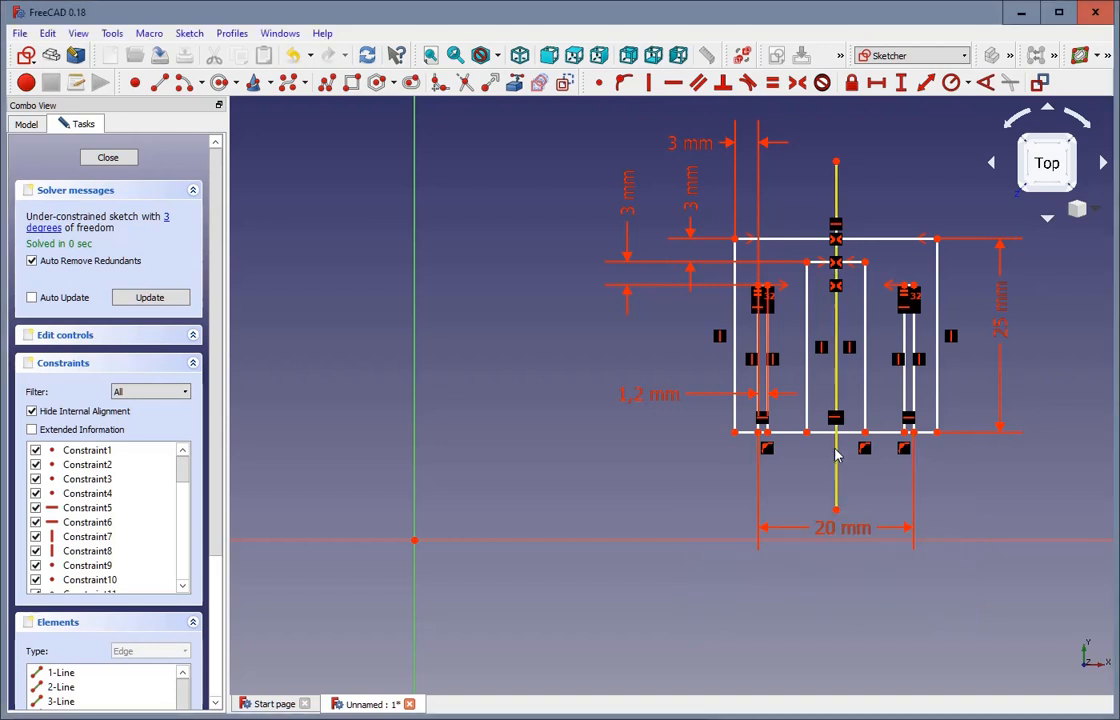
Set the horizontal distance between the left narrow rectangle's upper-right corner and the middle rectangle's upper-left corner to 3 mm
left_click_drag(807, 434, 803, 438)
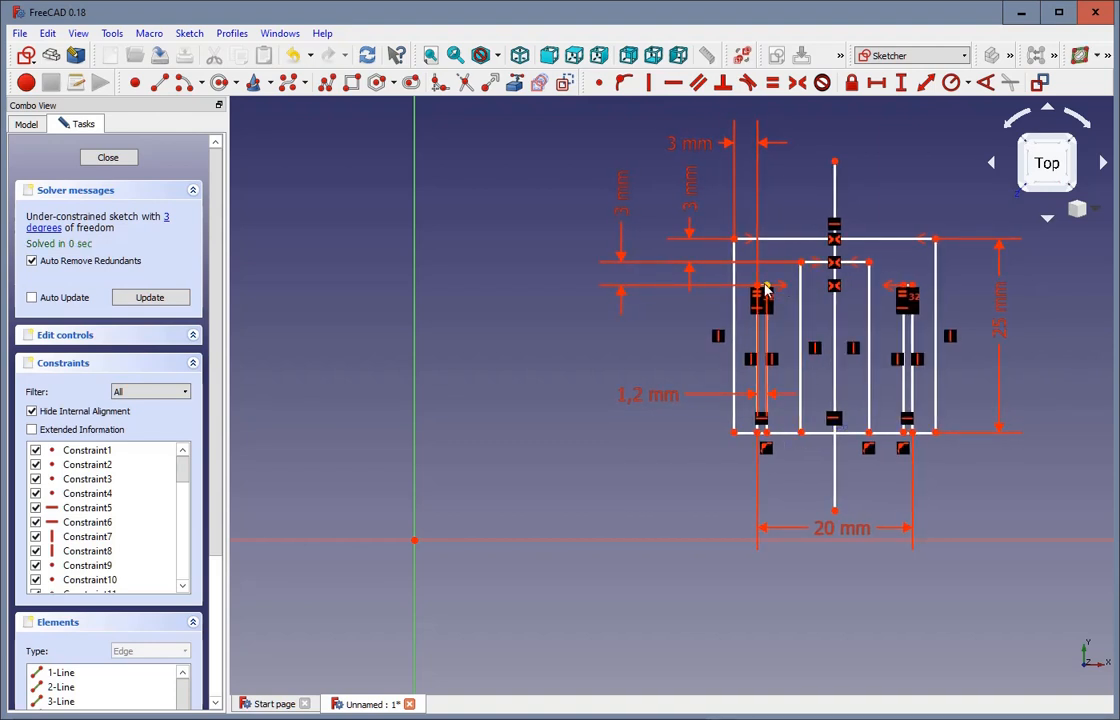
left_click(801, 264)
left_click(874, 85)
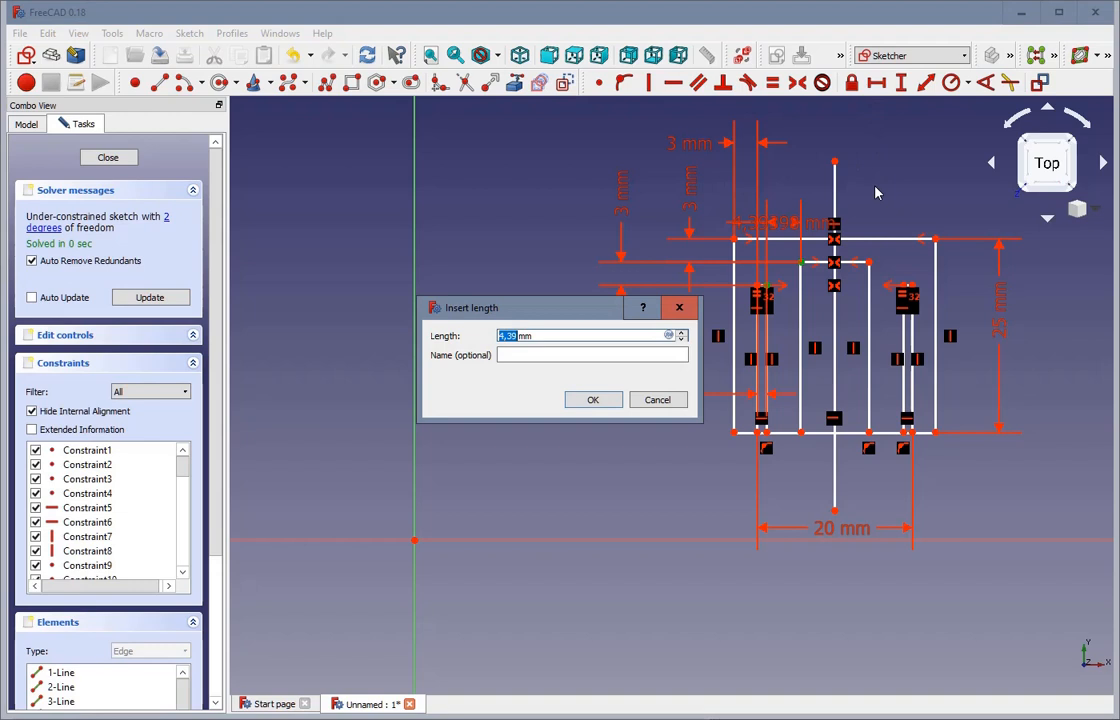
type("1,2")
left_click(599, 404)
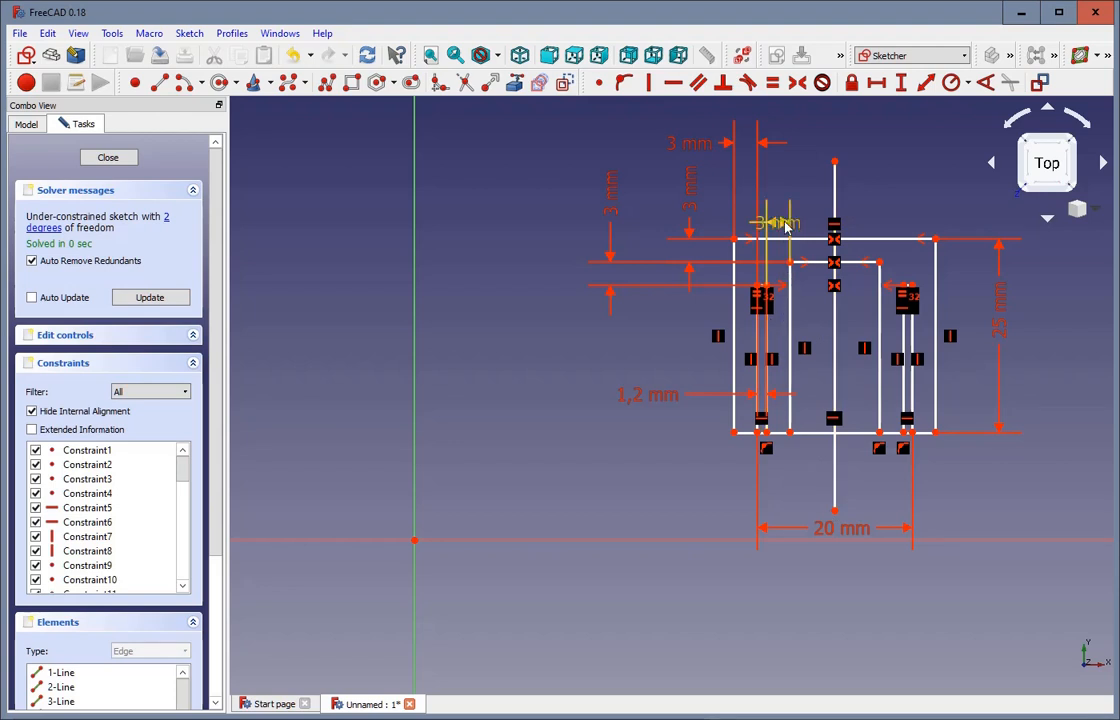
Place the horizontal distance label beside the middle rectangle above the profile and name its constraint "wallInner"
mouse_move(778, 222)
left_mouse_down()
mouse_move(790, 180)
mouse_move(862, 142)
mouse_move(858, 128)
left_mouse_up()
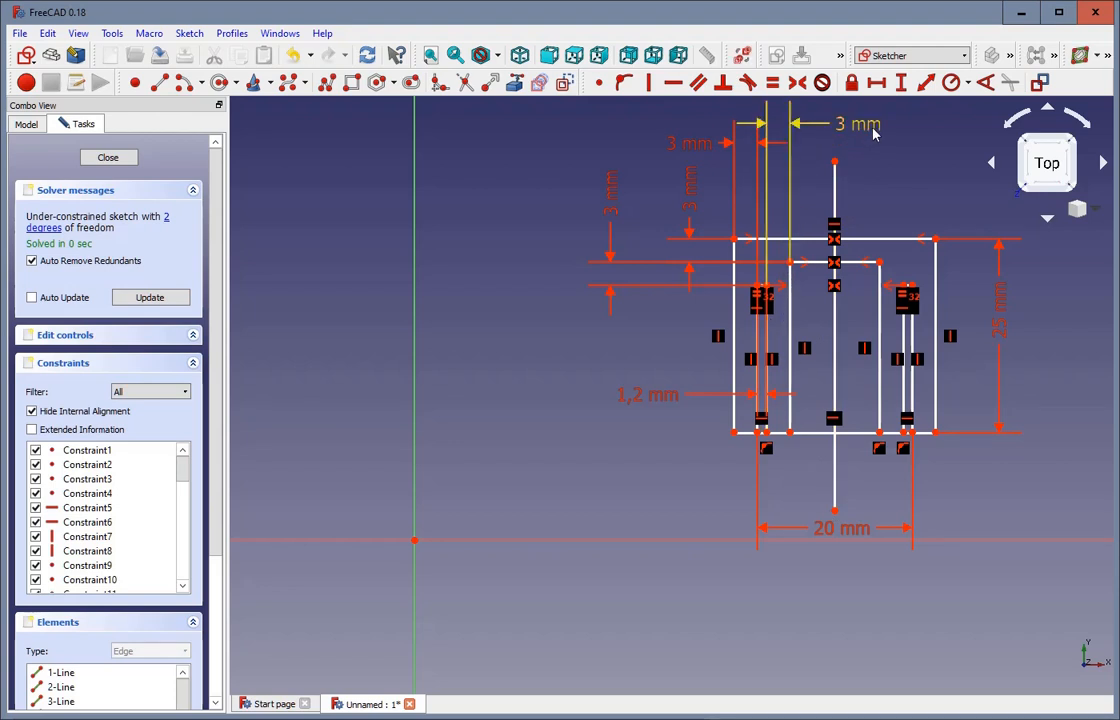
double_click(872, 127)
left_click(831, 160)
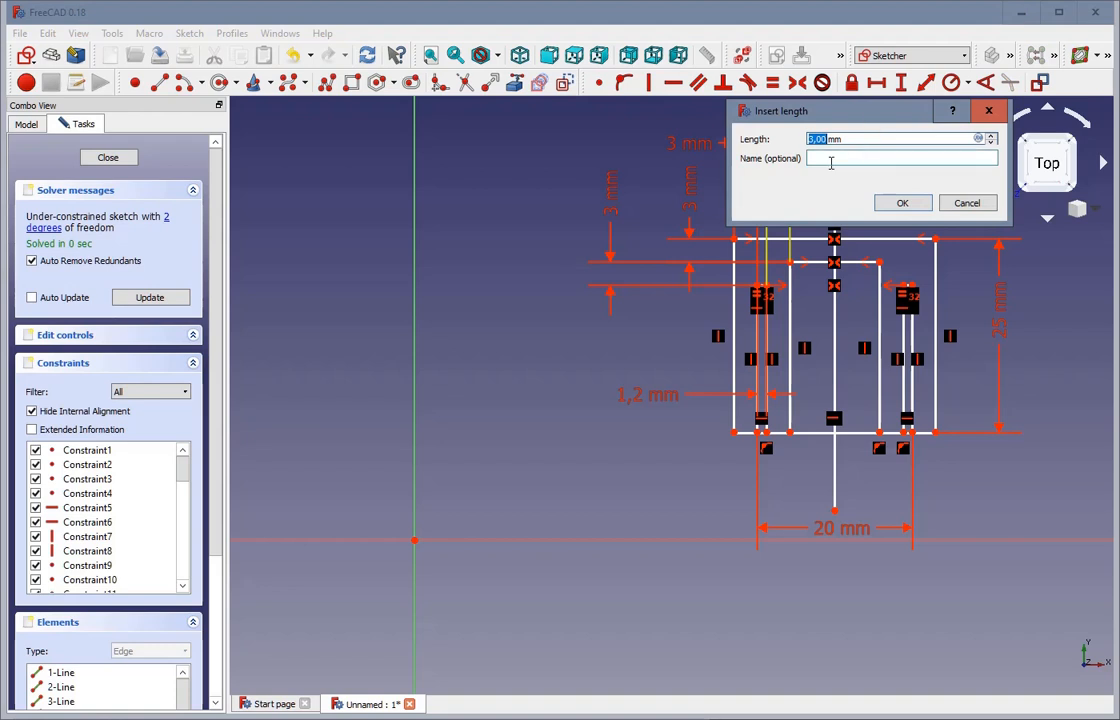
type("wall")
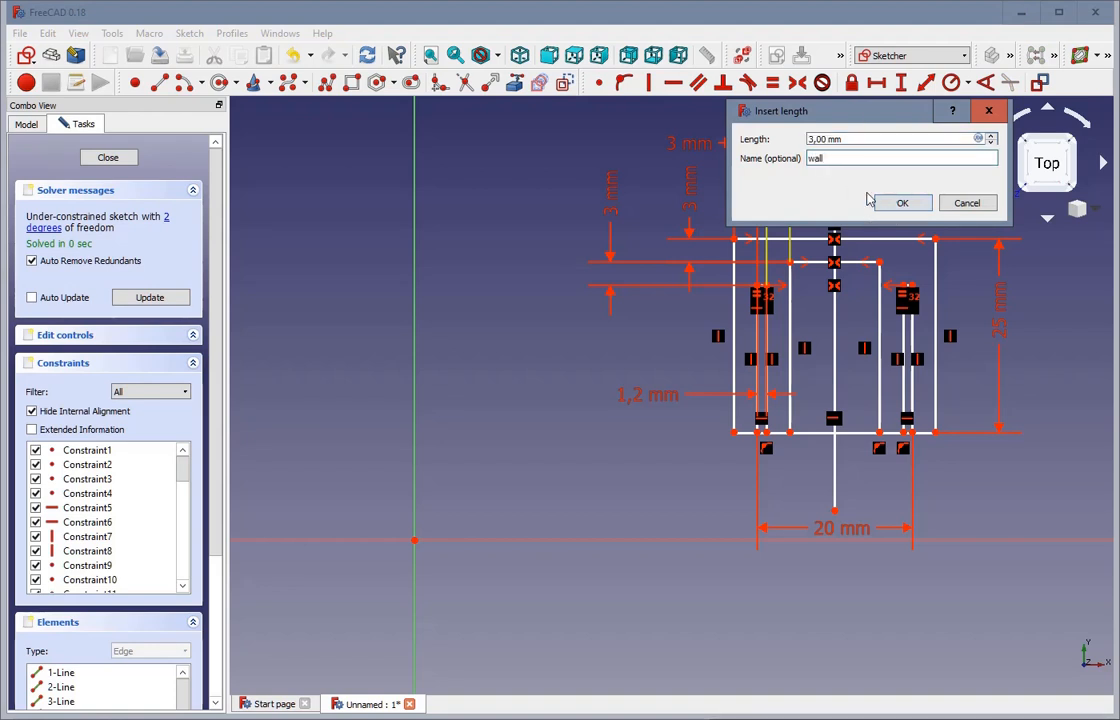
type("Inner")
key("Return")
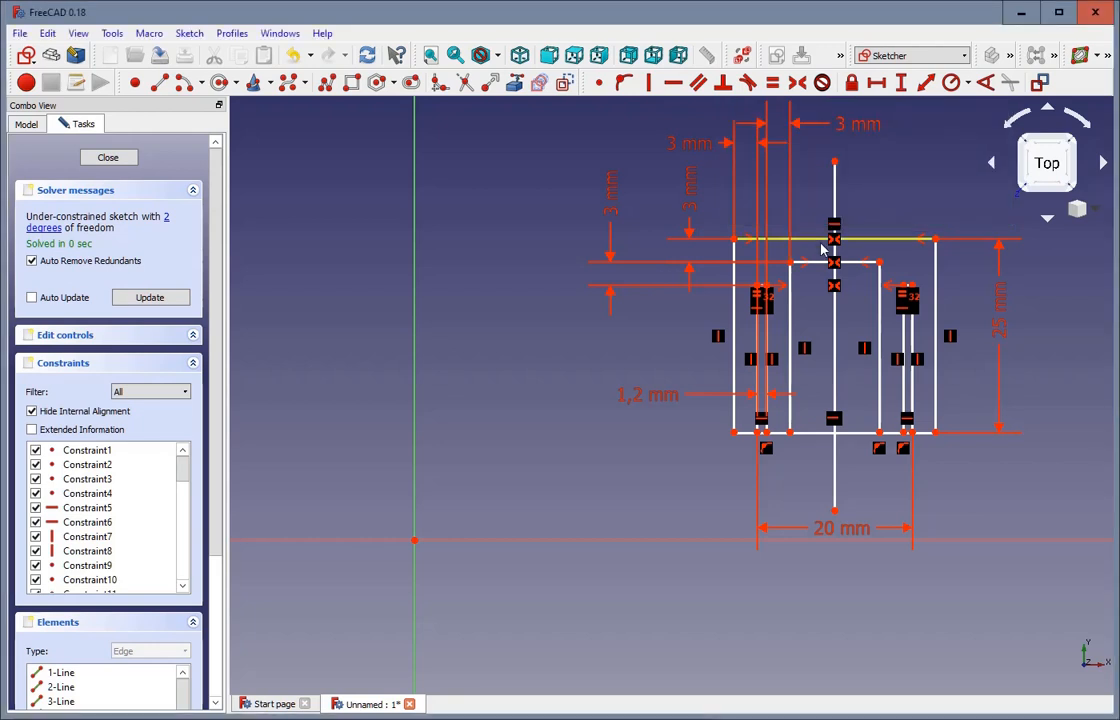
Name the horizontal 3 mm constraint between the outer and left narrow rectangles "WallOuter" and nudge its label slightly upward
double_click(708, 148)
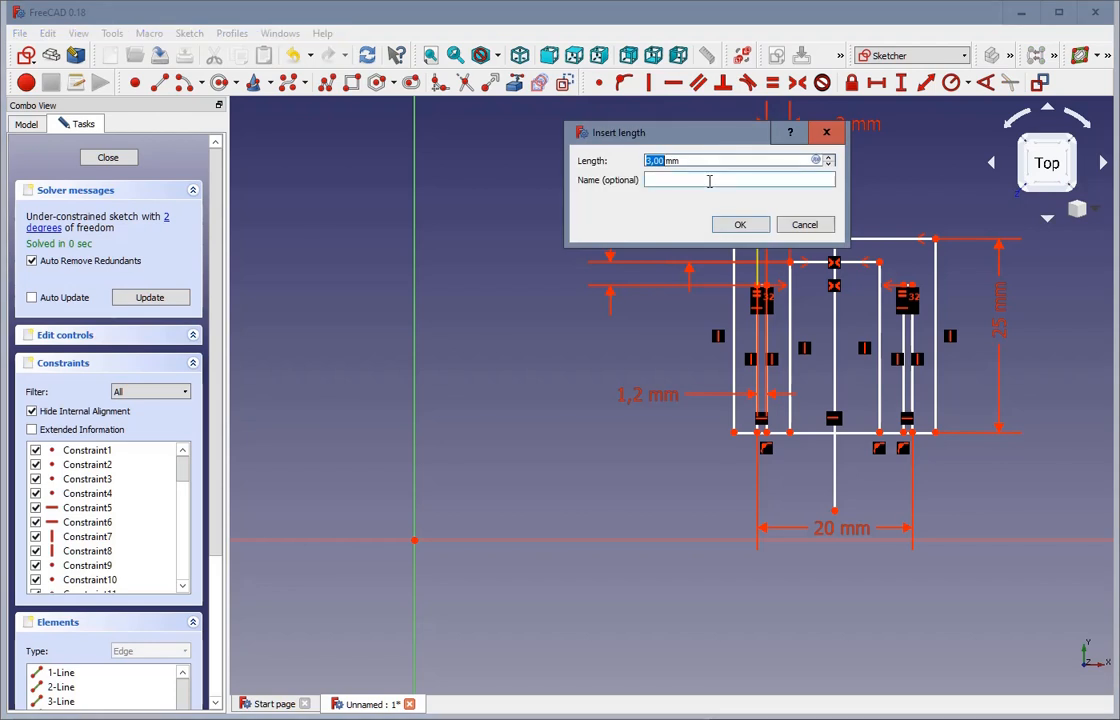
left_click(702, 180)
type("Wall")
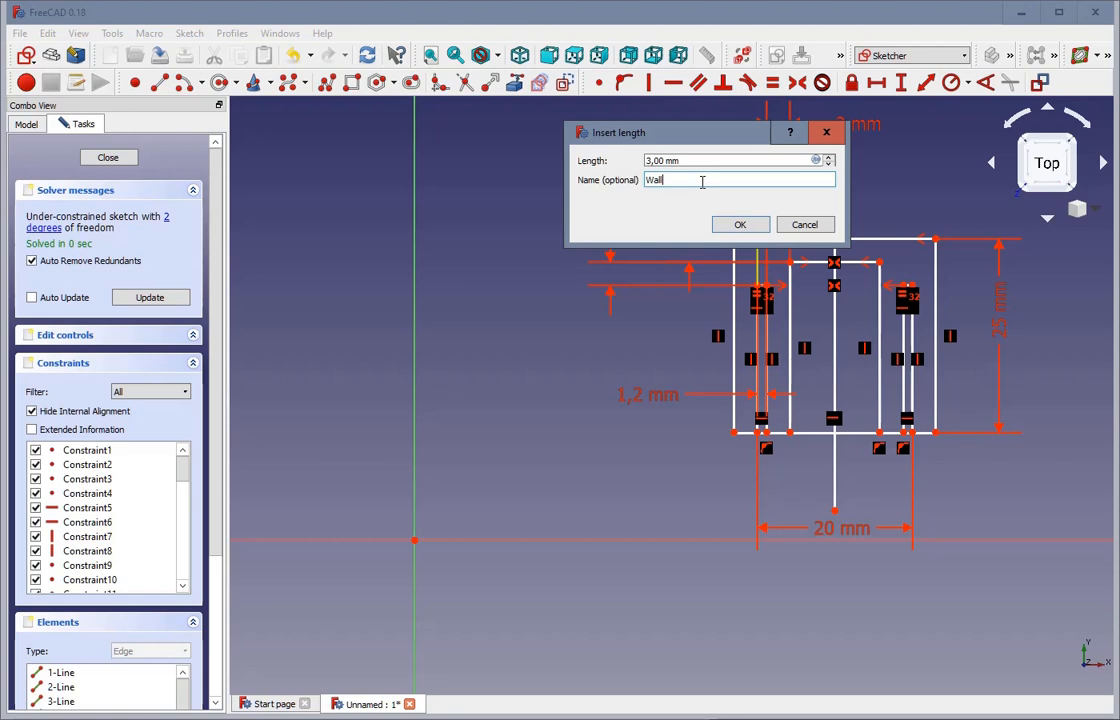
type("Outer")
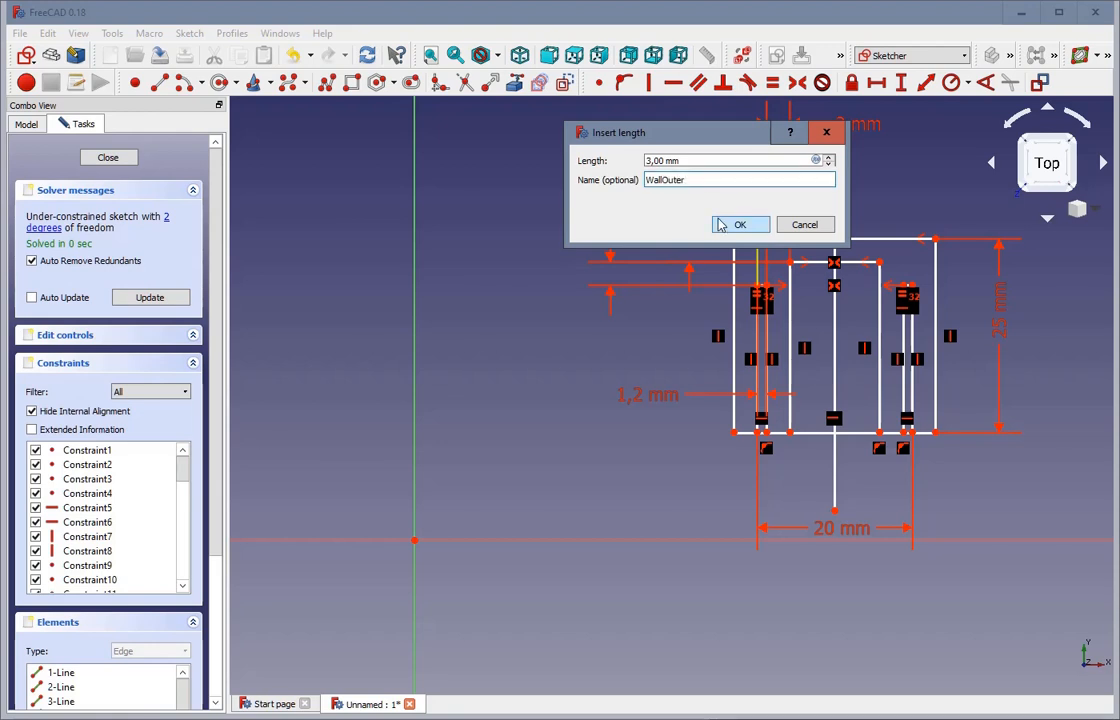
key("Return")
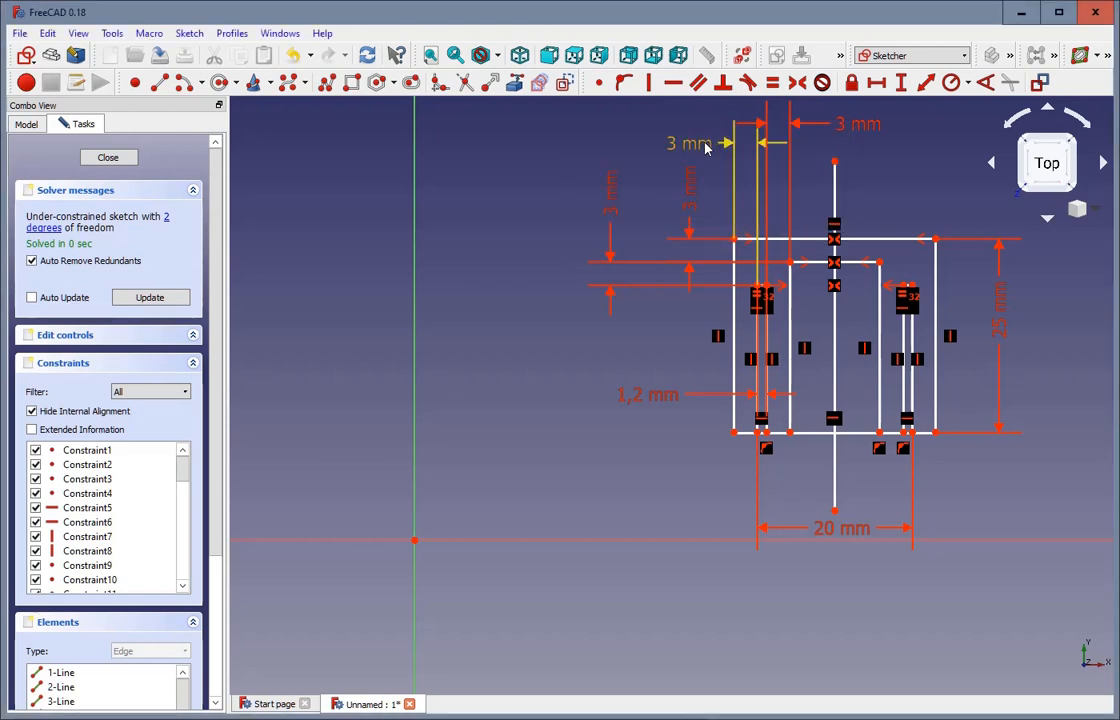
left_click_drag(704, 143, 690, 140)
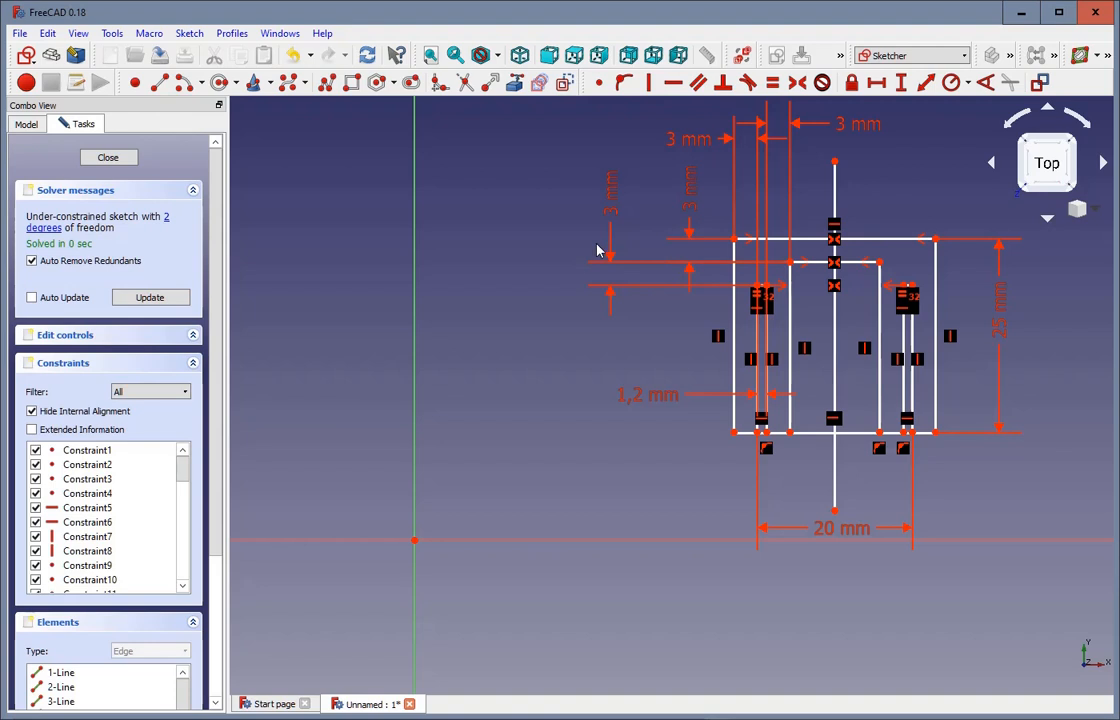
Name the vertical 3 mm constraint between the tops of the outer and middle rectangles "topThick"
left_click(688, 208)
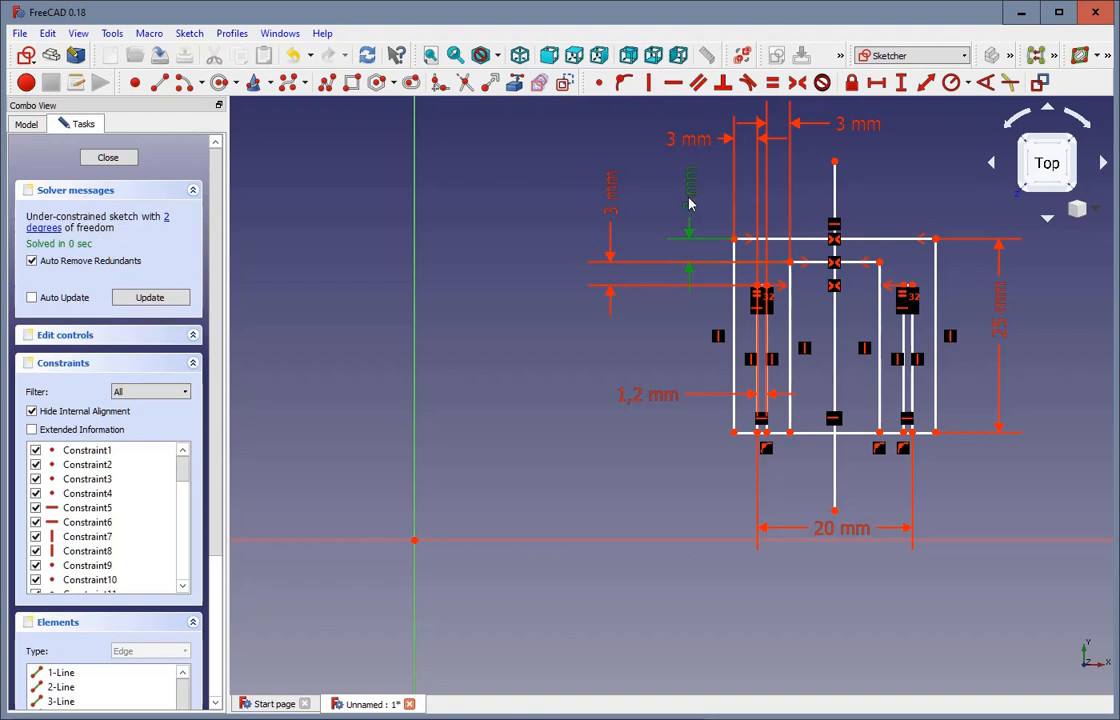
double_click(688, 204)
left_click(643, 231)
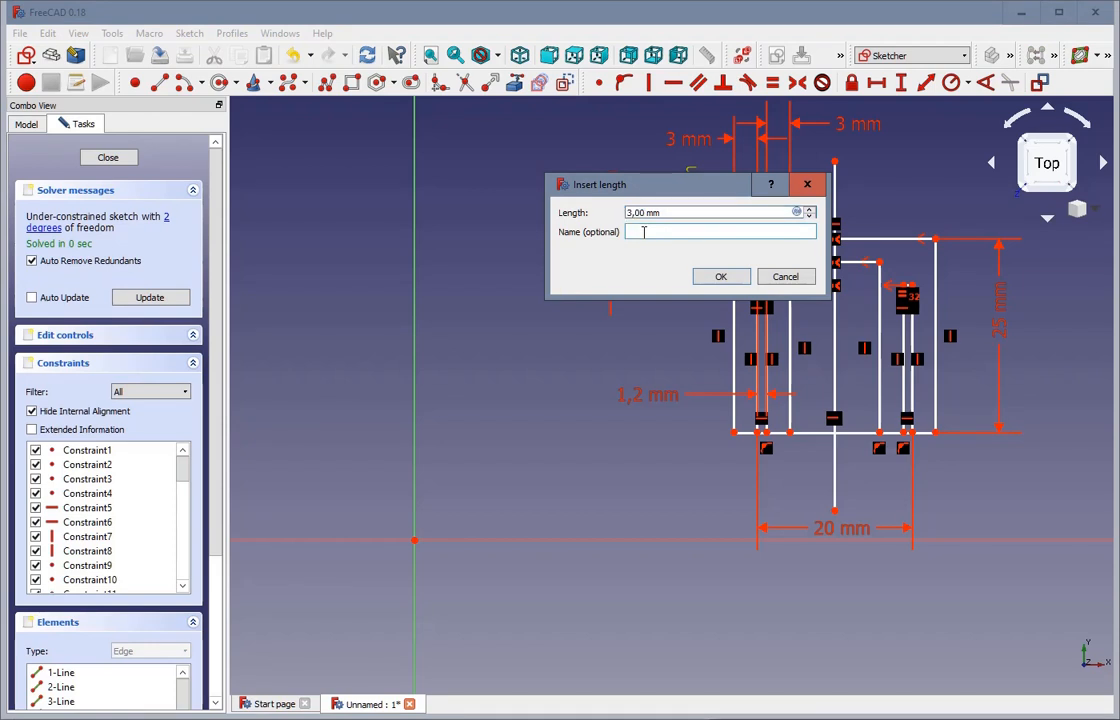
type("topThick")
key("Return")
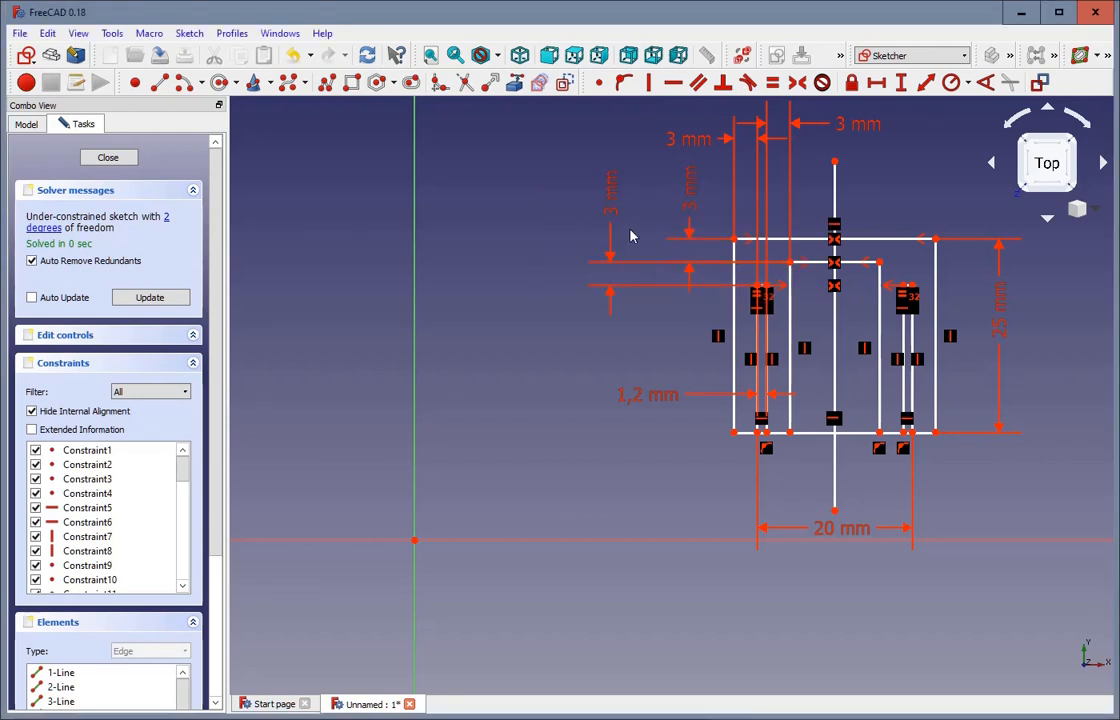
Name the vertical 3 mm constraint between the tops of the middle and narrow rectangles "SecondTopThickness"
double_click(609, 215)
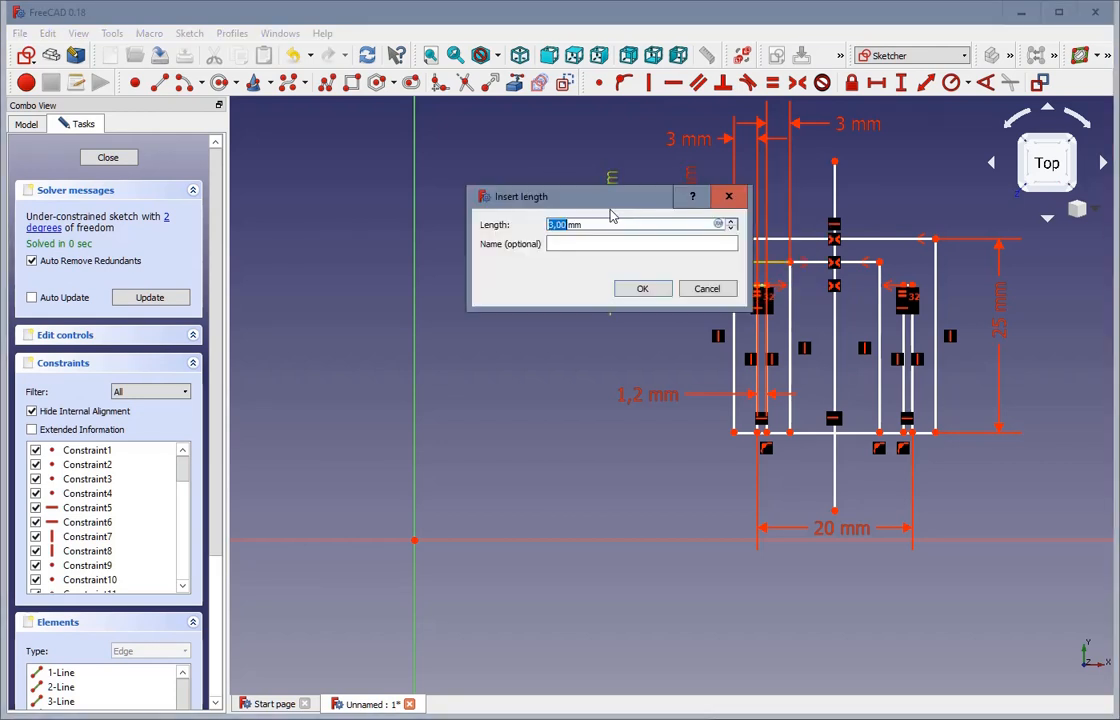
left_click(565, 245)
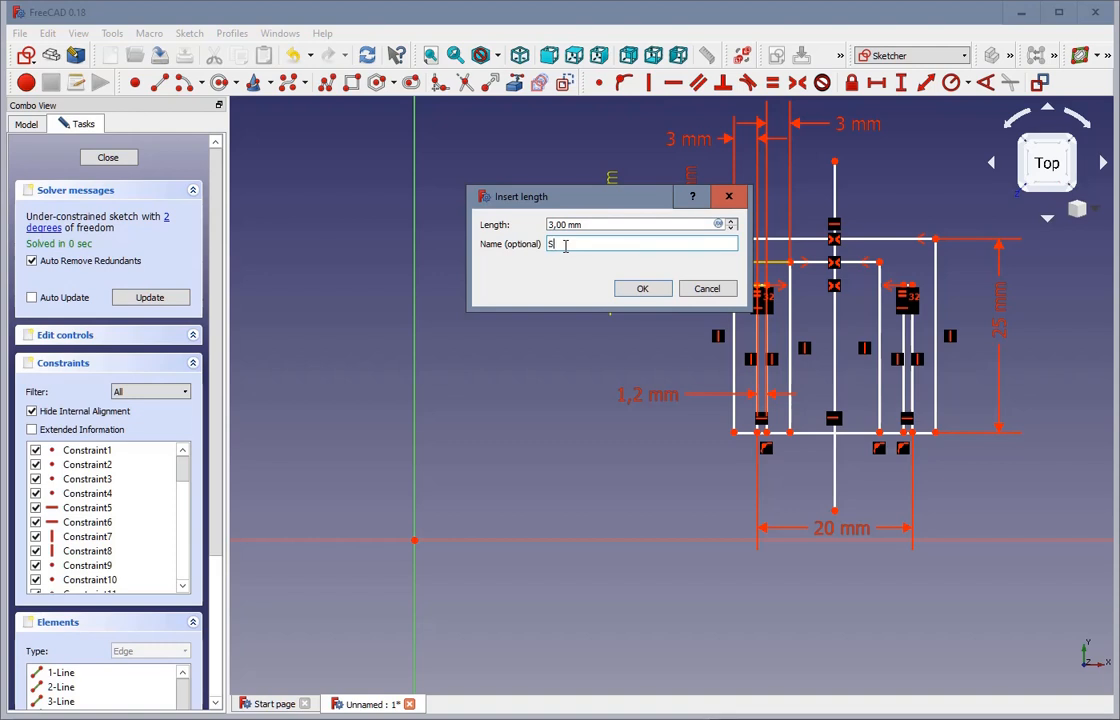
type("SecondTopThickness")
key("Return")
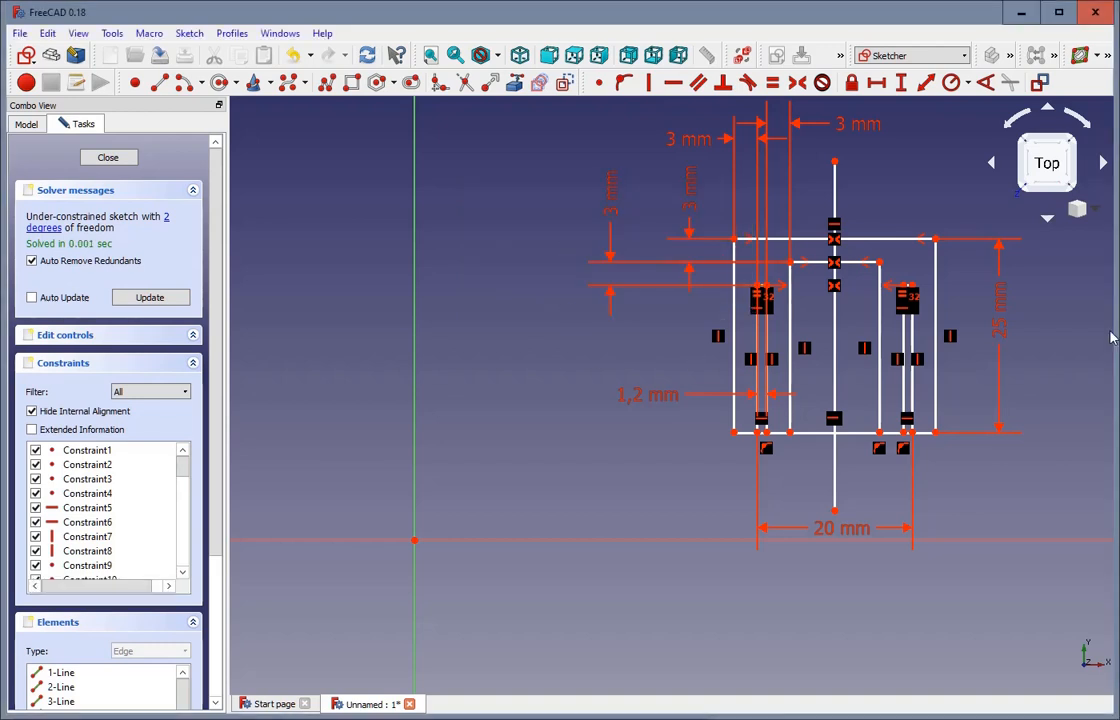
Name the left narrow rectangle's 1.2 mm width constraint "TubeWallSlot"
double_click(662, 395)
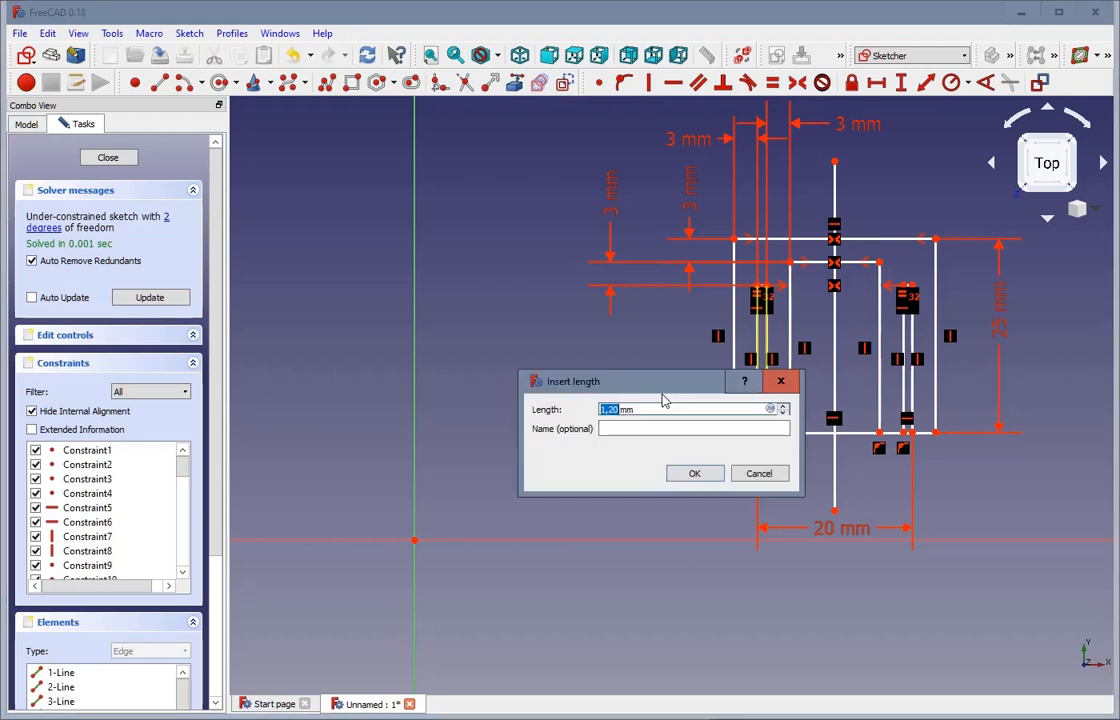
left_click(624, 430)
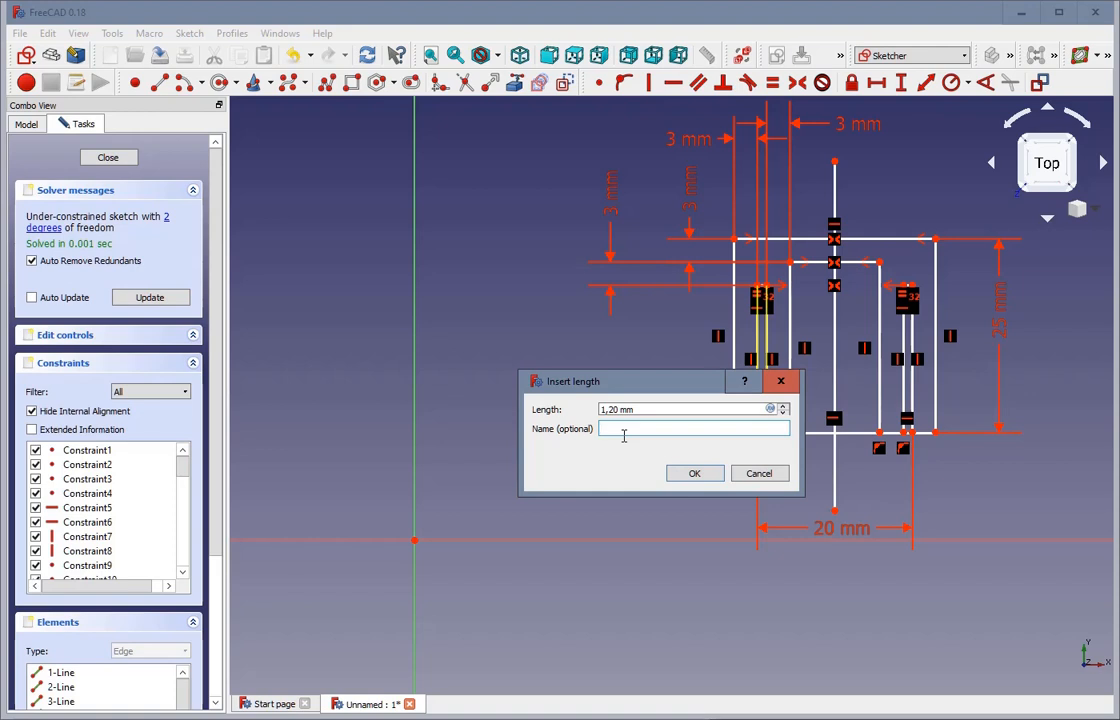
type("TubeWallSlot")
key("Return")
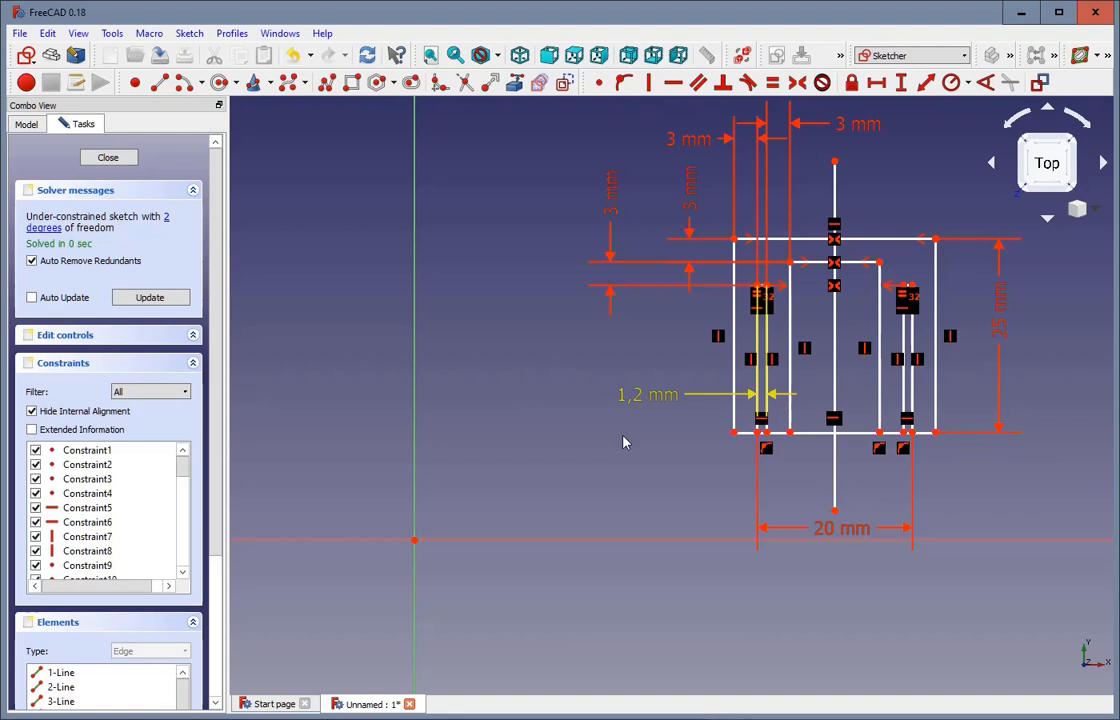
Pull the dimensioned profile by its upper edge farther from the origin to check which movement remains free
scroll(571, 378, "down", 2)
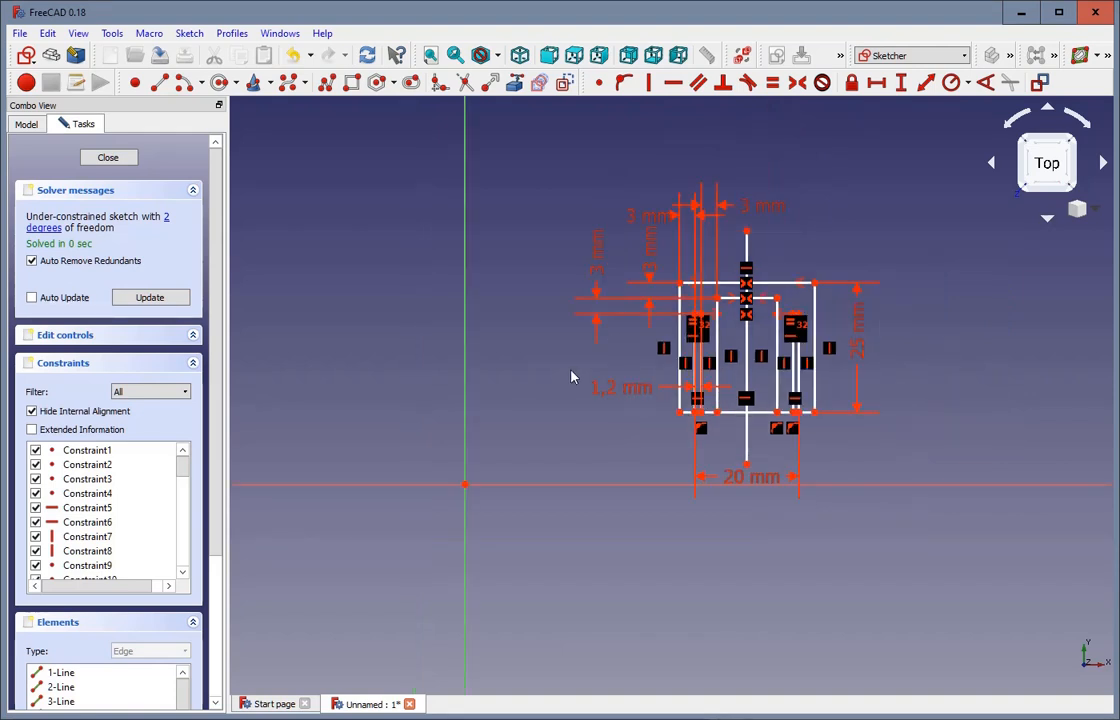
left_click_drag(781, 287, 822, 254)
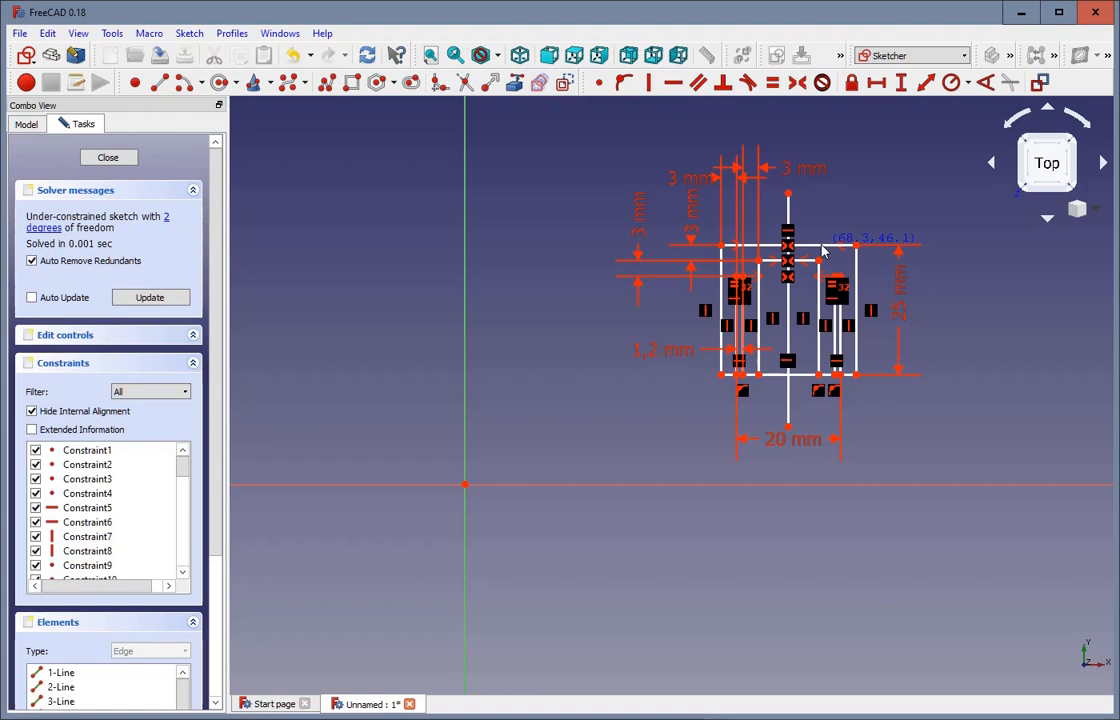
Lock the lower endpoint of the vertical centre line relative to the origin and set its horizontal distance to 65 mm
left_click(788, 428)
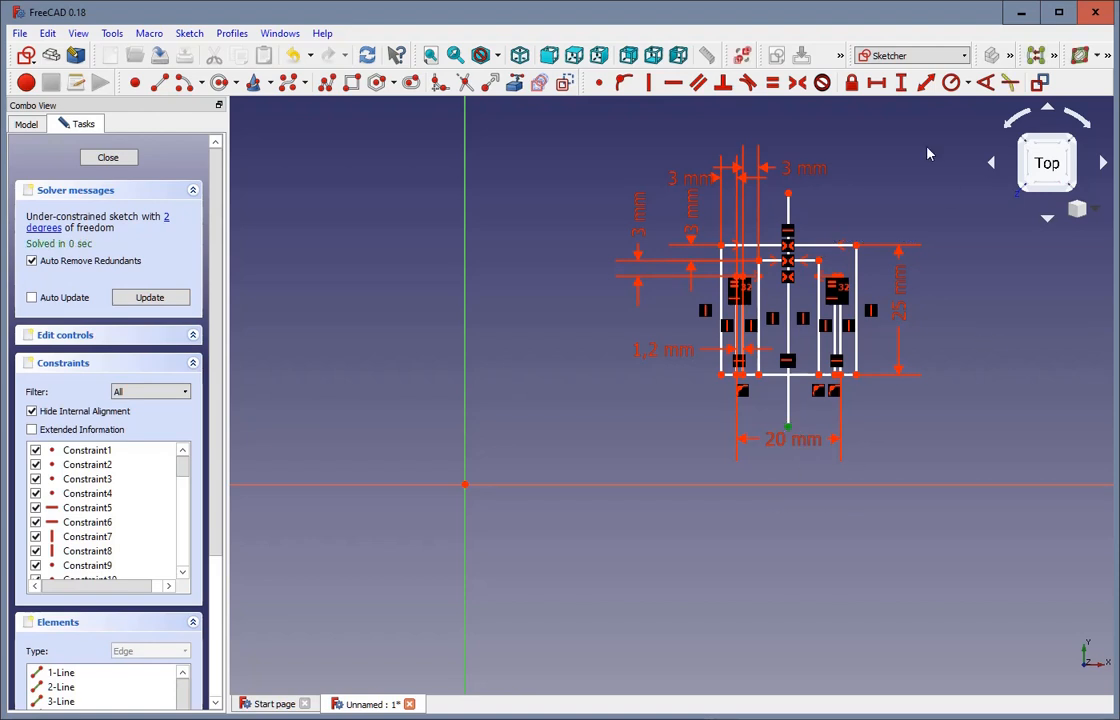
left_click(852, 84)
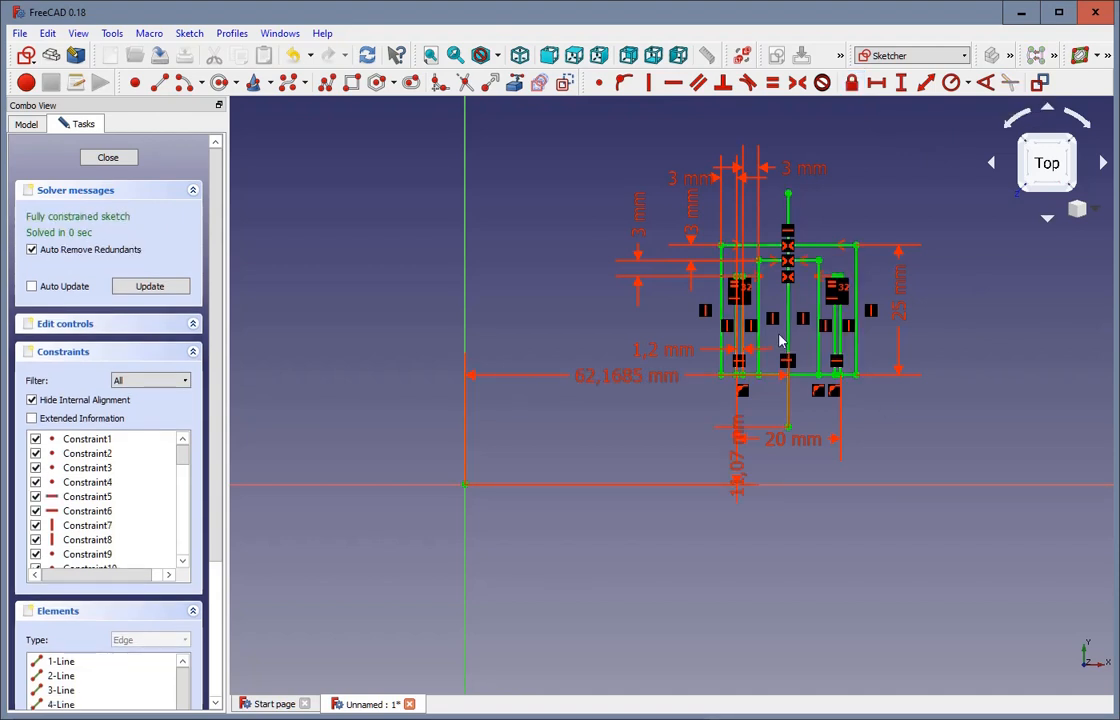
double_click(648, 380)
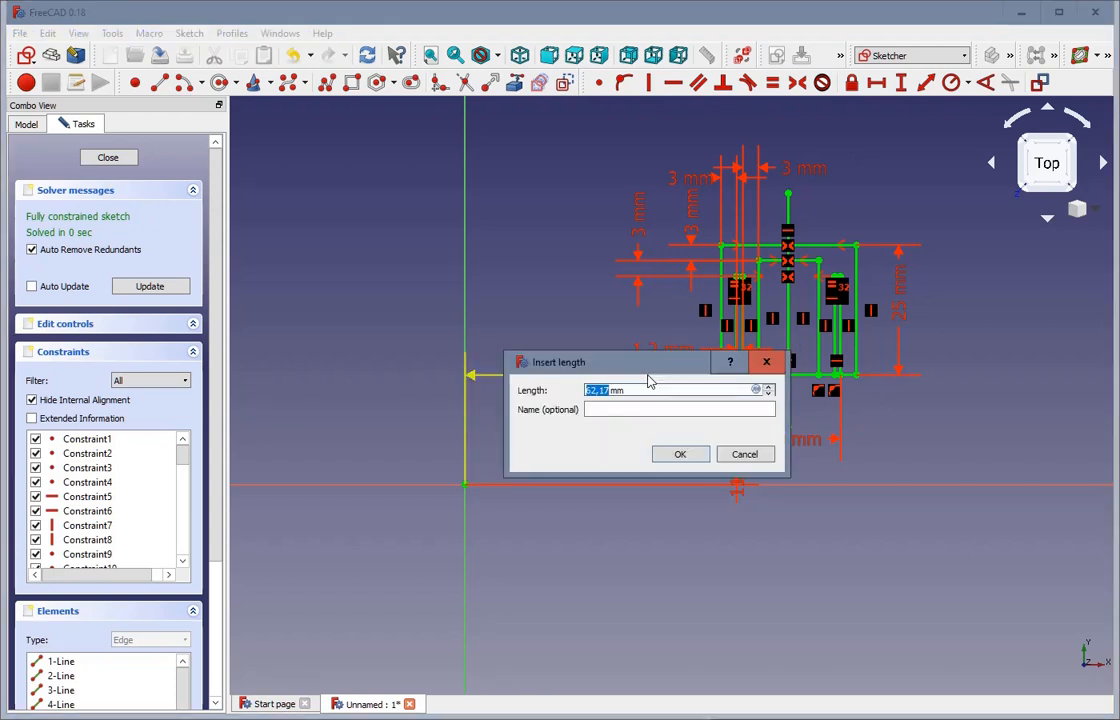
type("65")
key("Return")
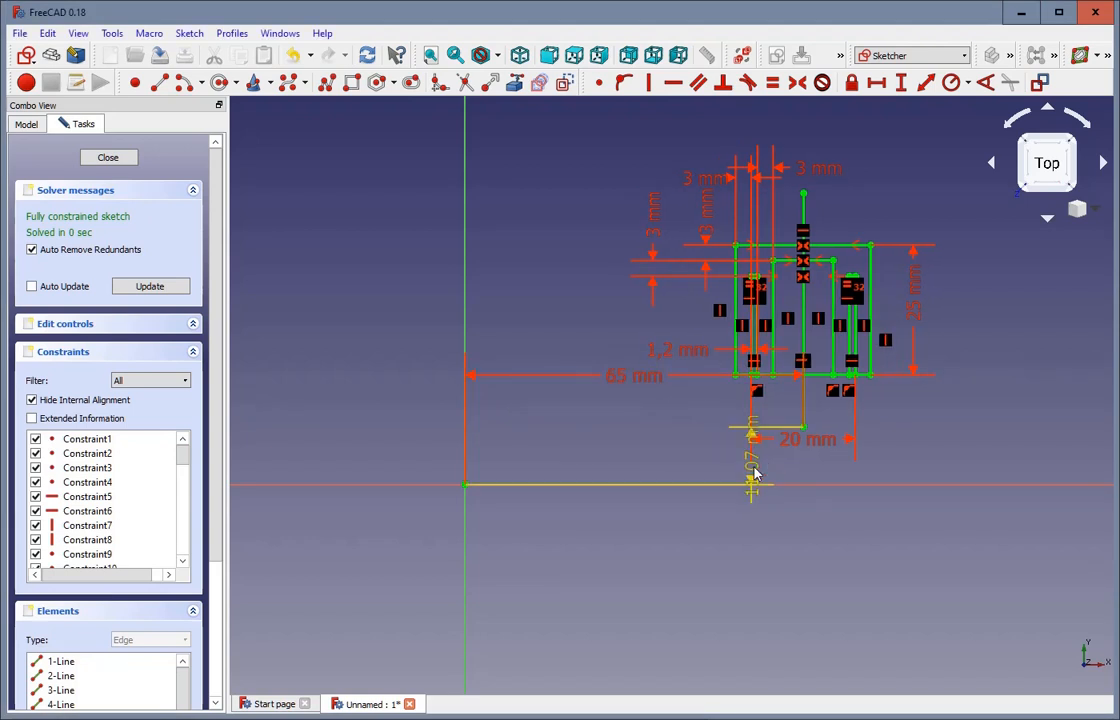
Move the locked endpoint's vertical dimension label clear of the profile and set that distance to 14 mm
left_click_drag(755, 476, 679, 462)
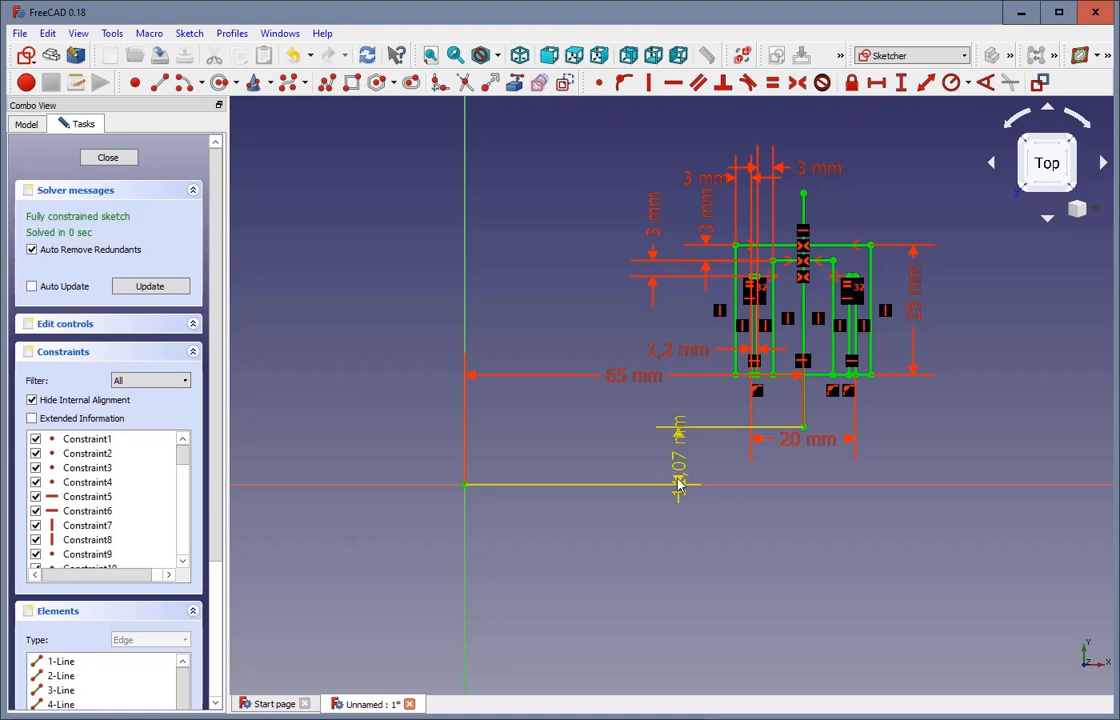
double_click(678, 468)
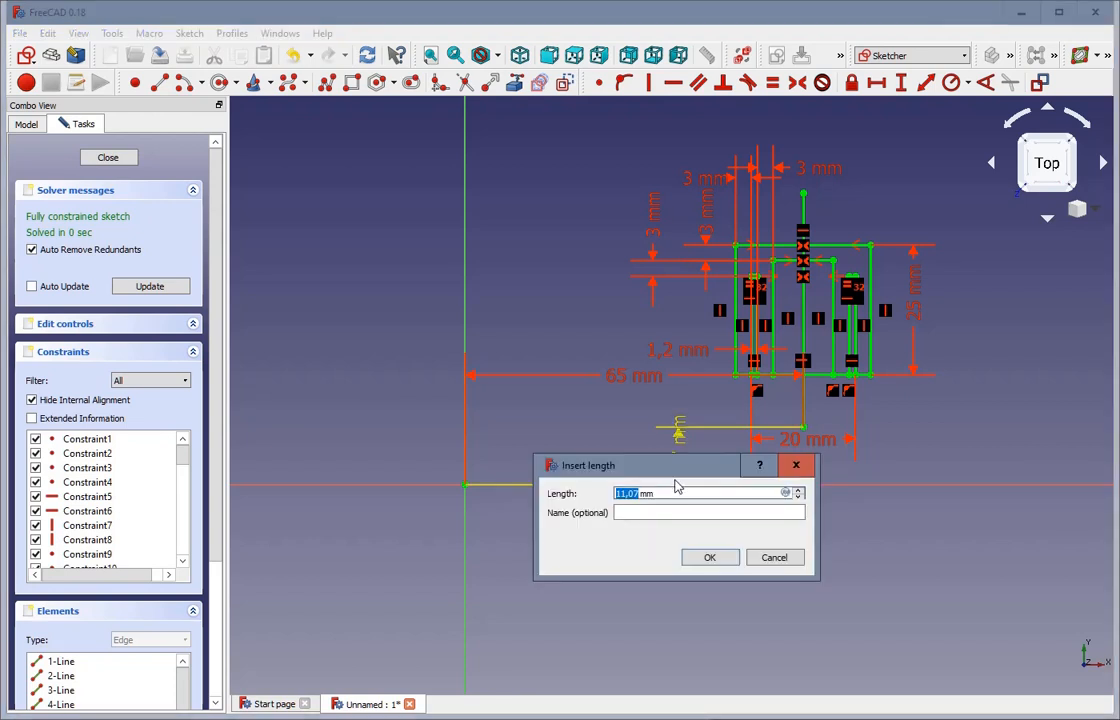
type("14")
key("Return")
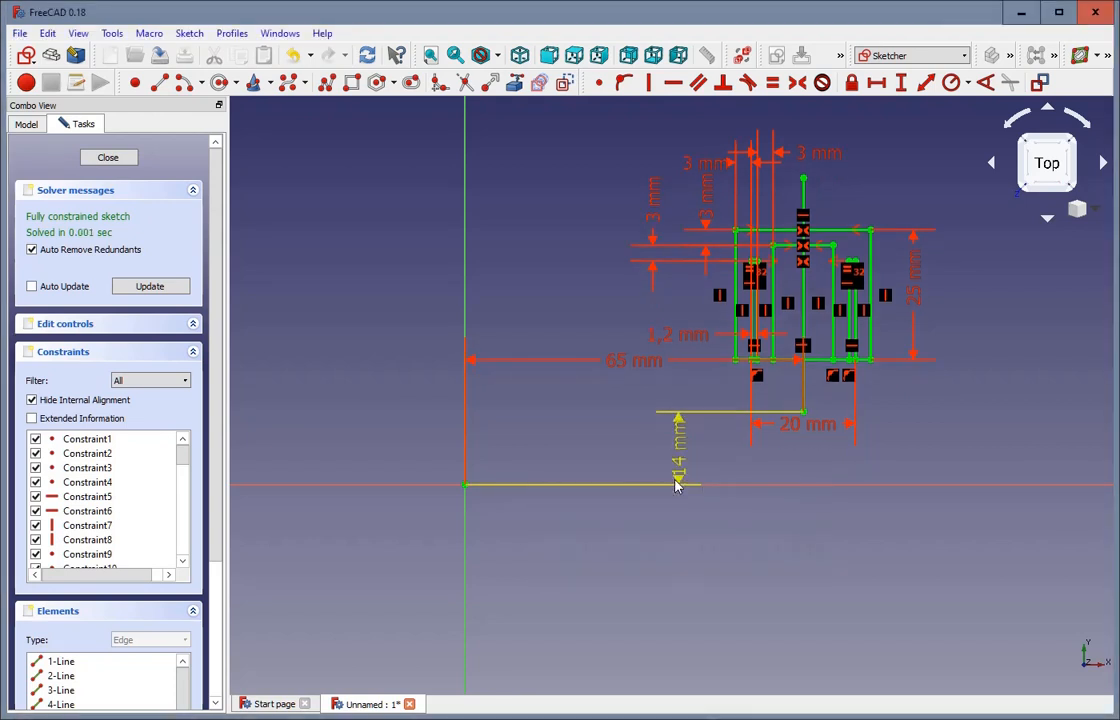
Hide the 14 mm and 65 mm position constraints by switching them to the other virtual space
left_click(678, 450)
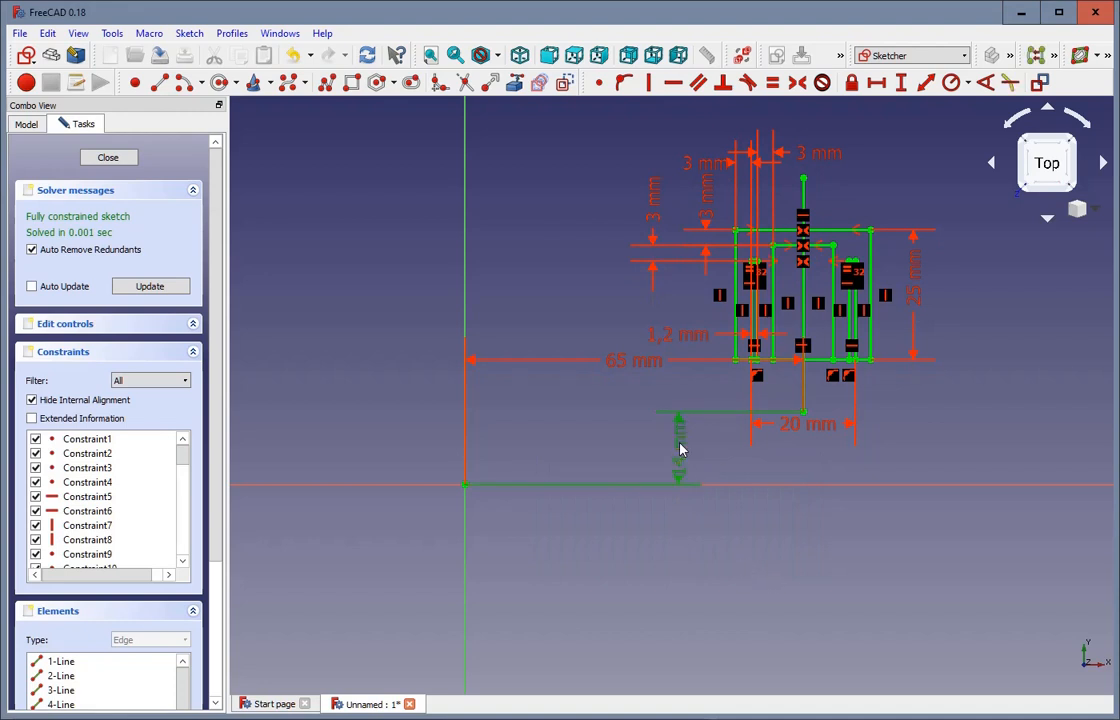
left_click(645, 368)
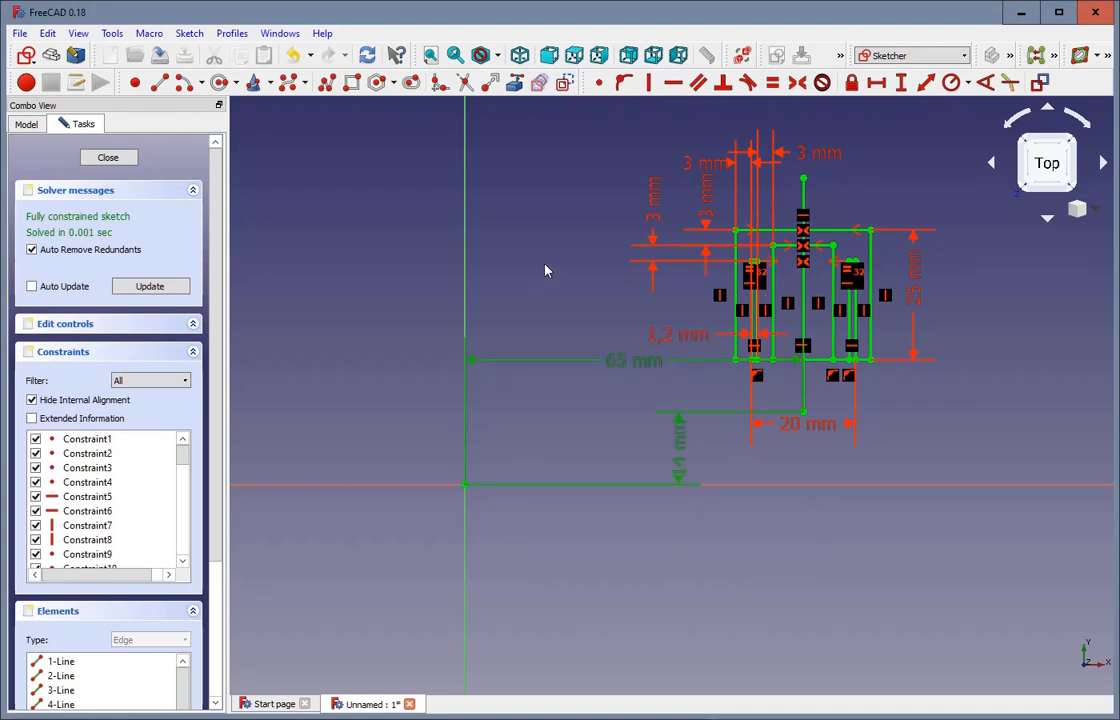
left_click(743, 55)
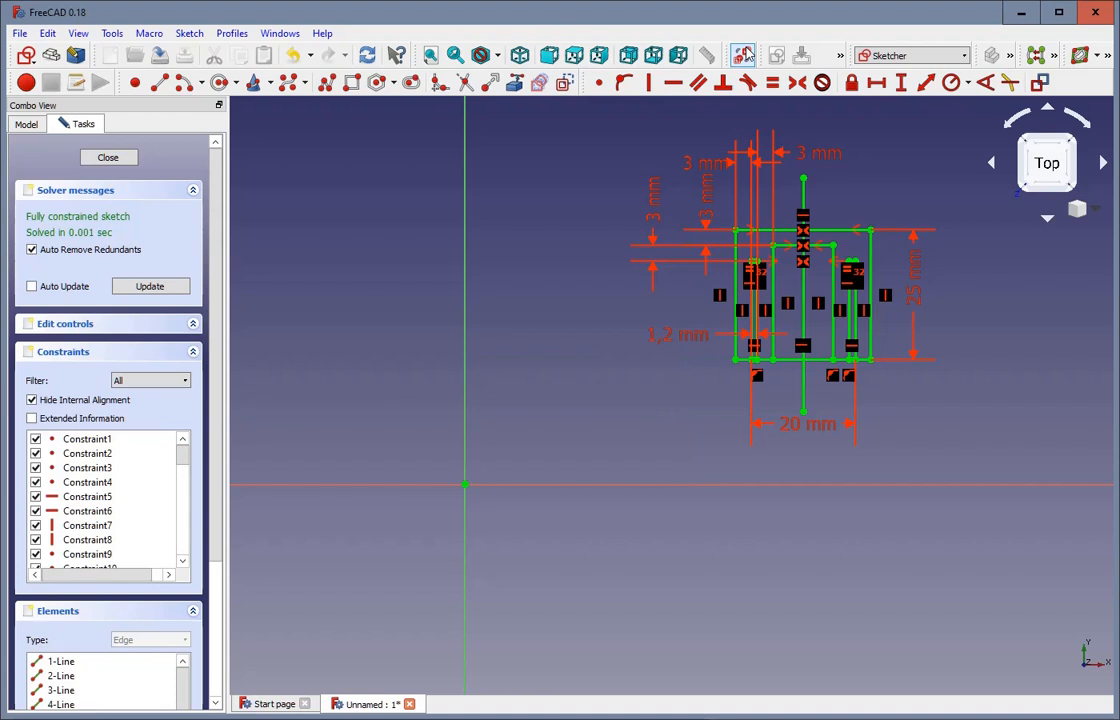
scroll(745, 240, "up", 1)
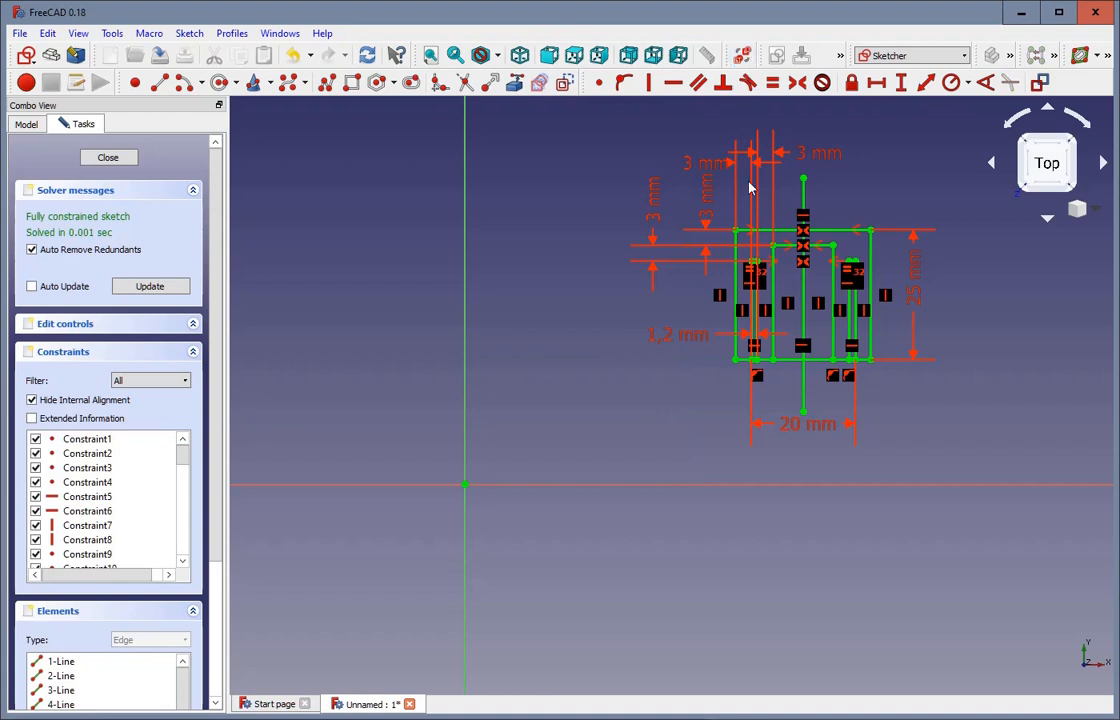
scroll(755, 177, "down", 2)
scroll(755, 177, "up", 4)
scroll(700, 200, "down", 2)
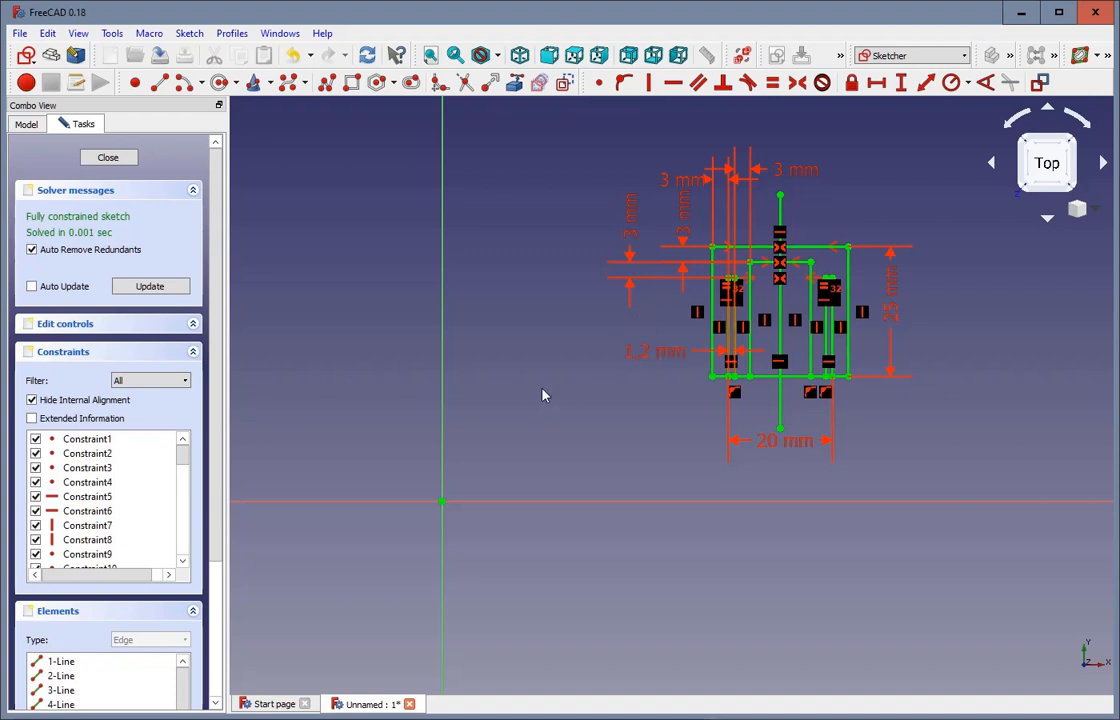
scroll(517, 305, "down", 2)
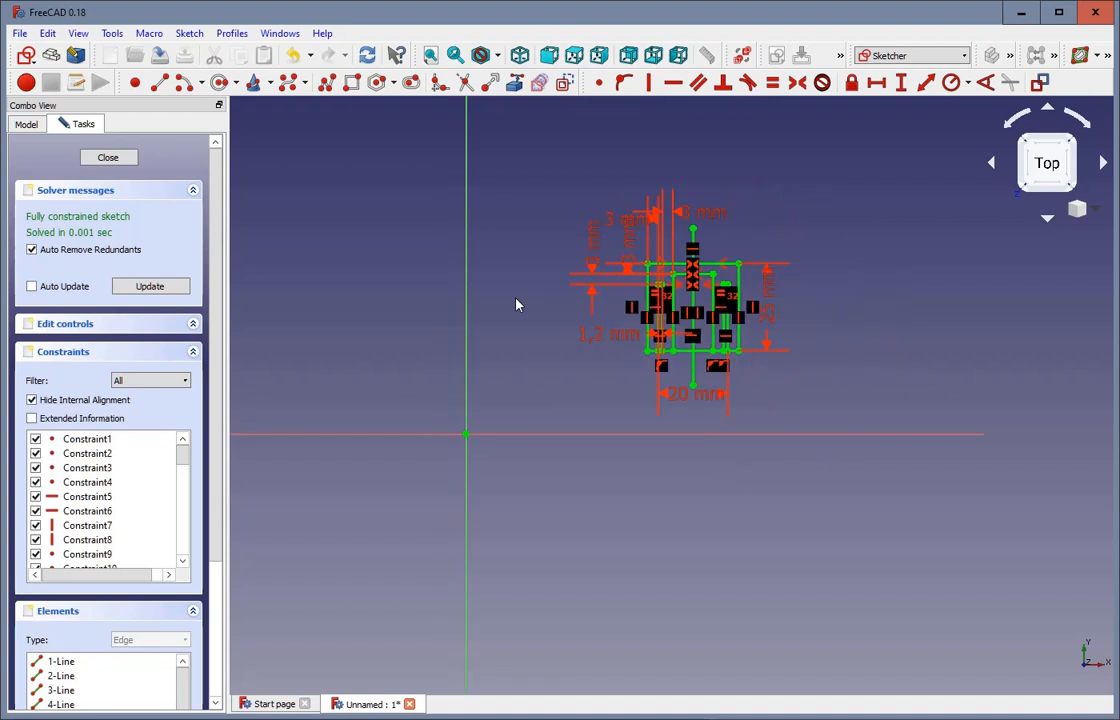
scroll(417, 407, "up", 1)
scroll(417, 407, "down", 1)
scroll(546, 416, "up", 2)
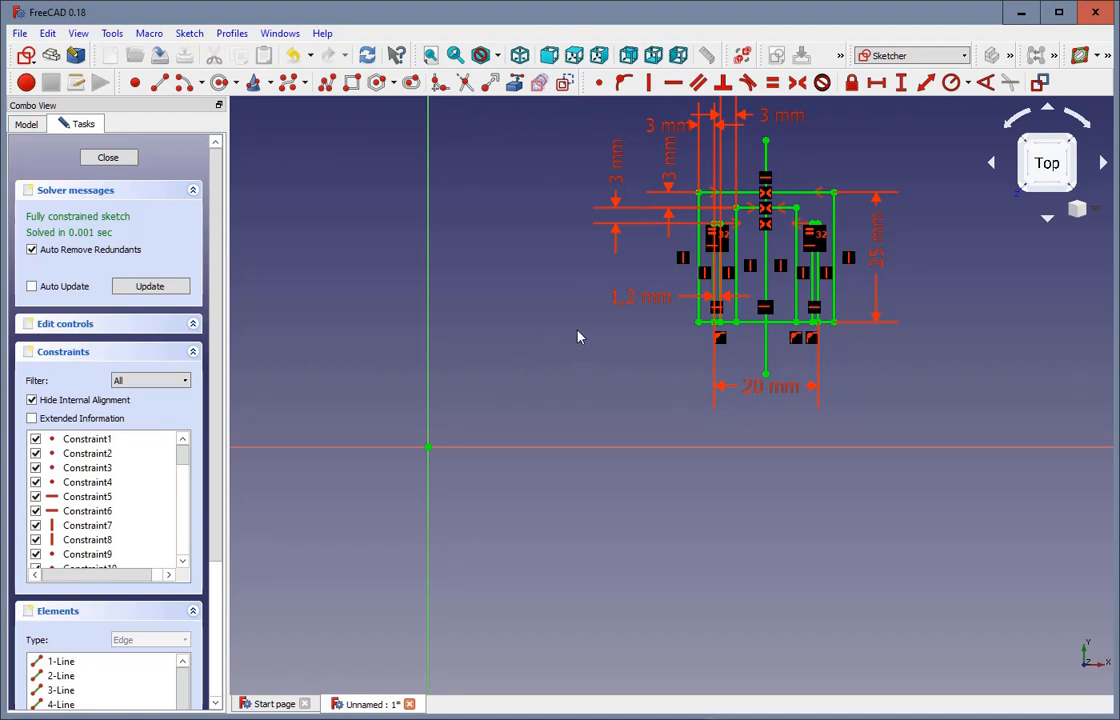
Select the entire rectangle profile with its centre line and convert it to construction geometry
scroll(577, 337, "down", 2)
mouse_move(532, 130)
left_mouse_down()
mouse_move(795, 348)
mouse_move(840, 428)
left_mouse_up()
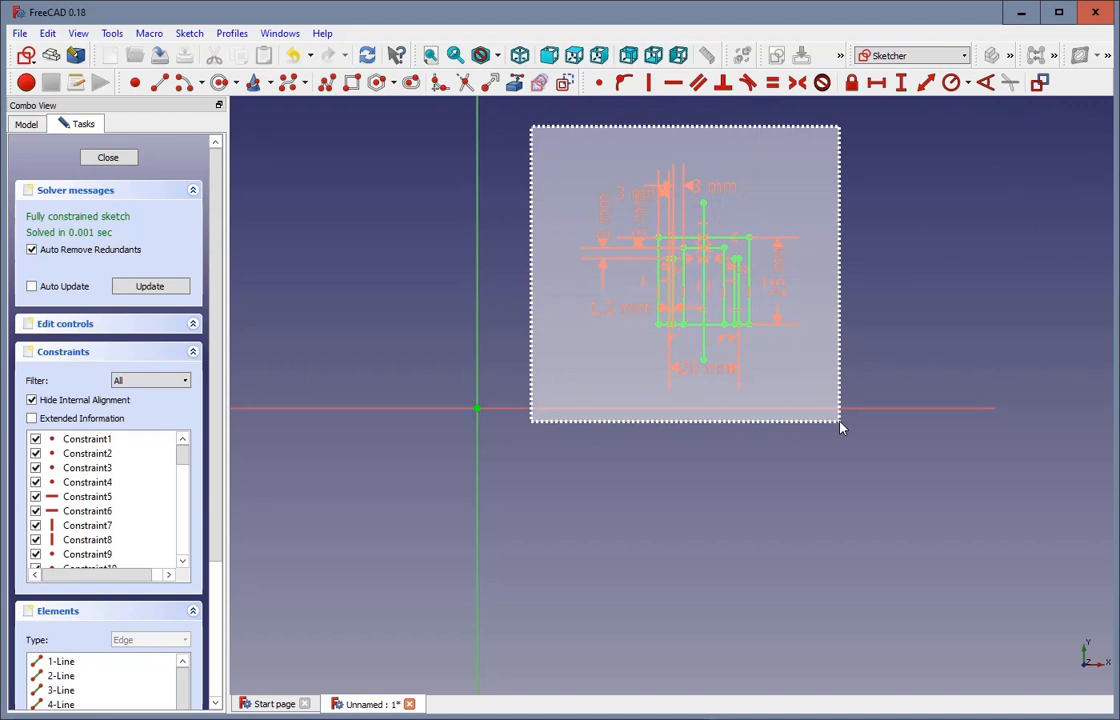
left_click_drag(840, 428, 840, 428)
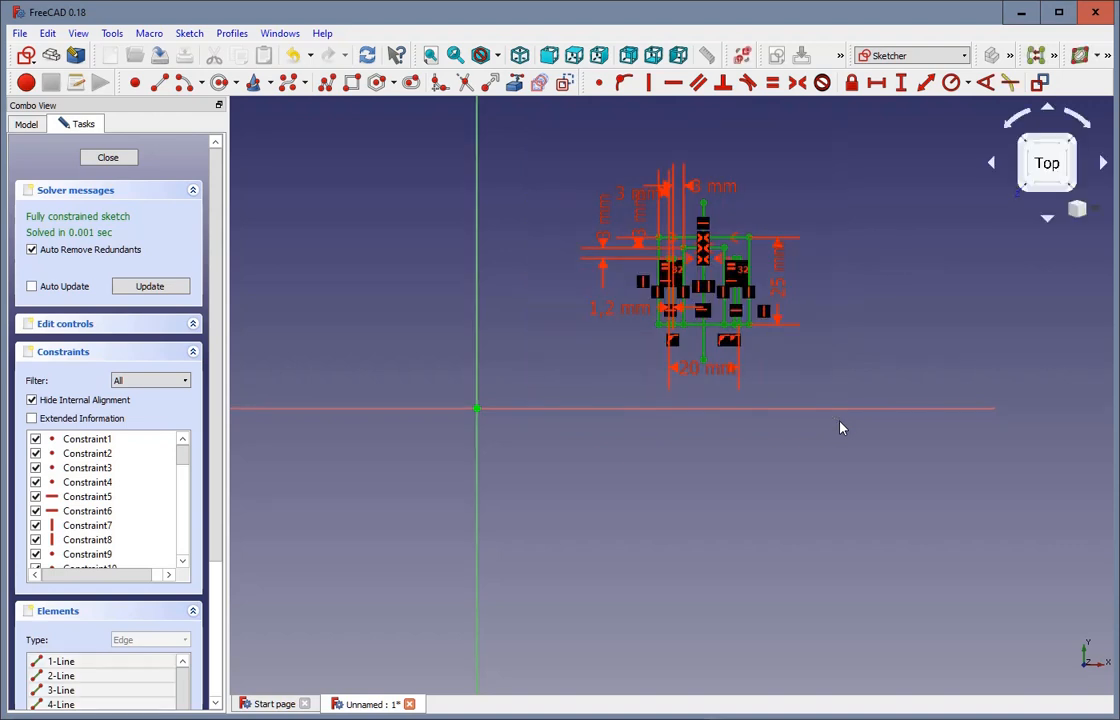
left_click(564, 83)
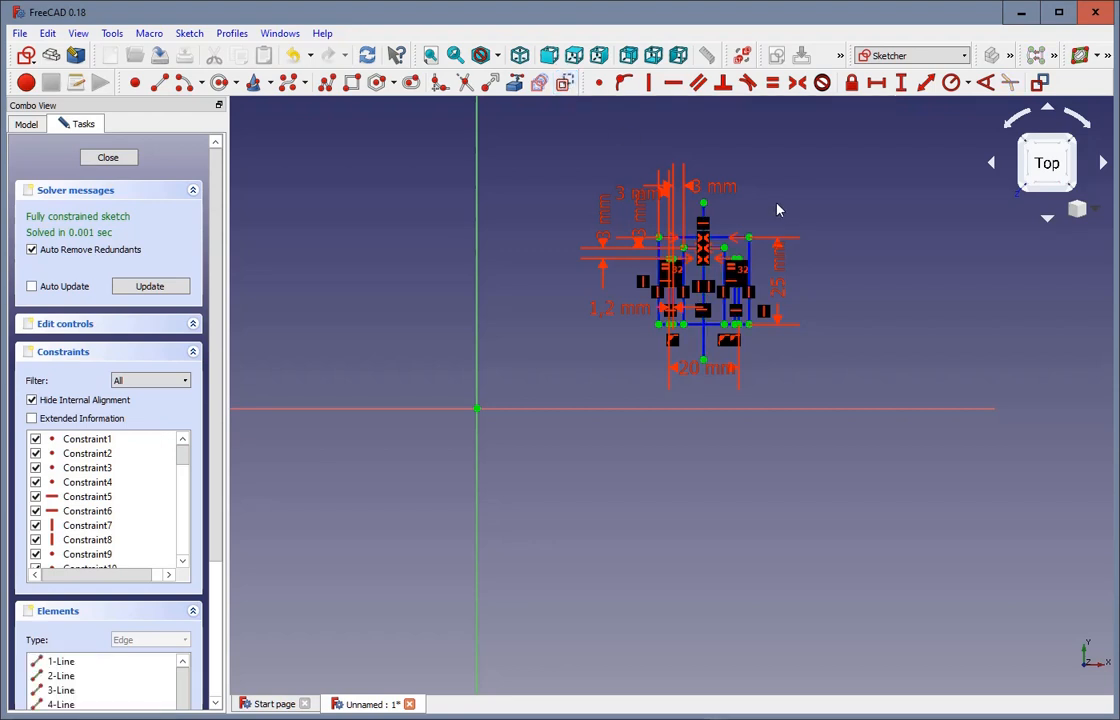
scroll(779, 210, "up", 2)
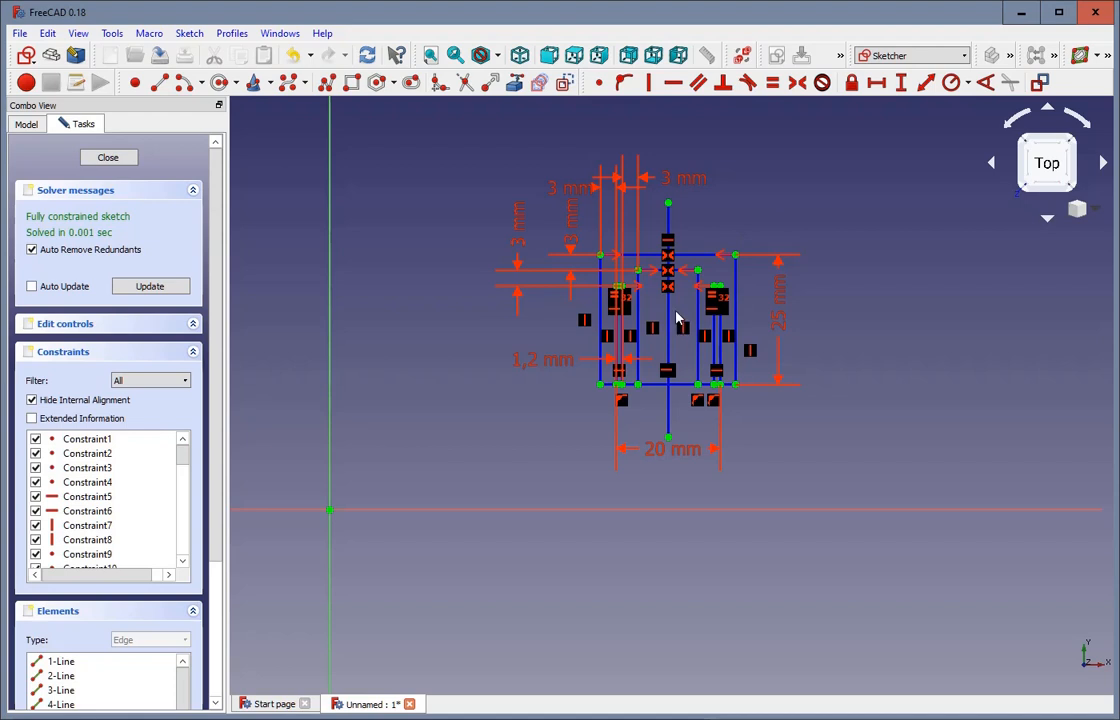
scroll(677, 318, "down", 2)
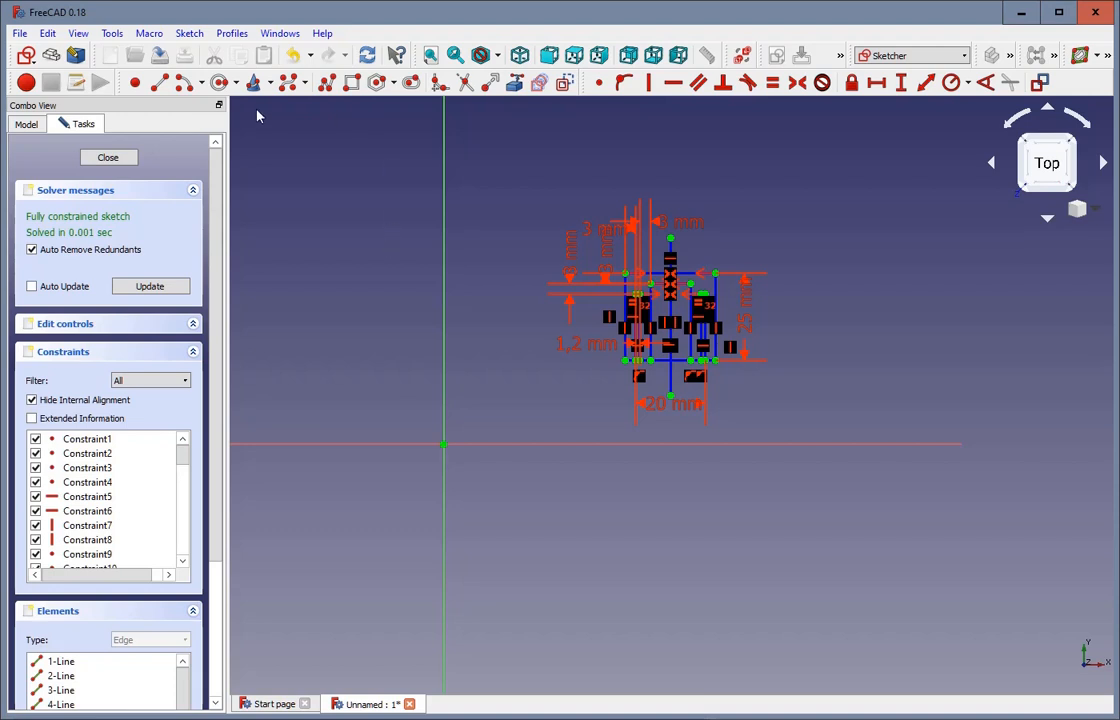
Draw a normal-geometry circle centred on the origin through about (9.7, 31.0) and pull its edge to resize it
left_click(219, 82)
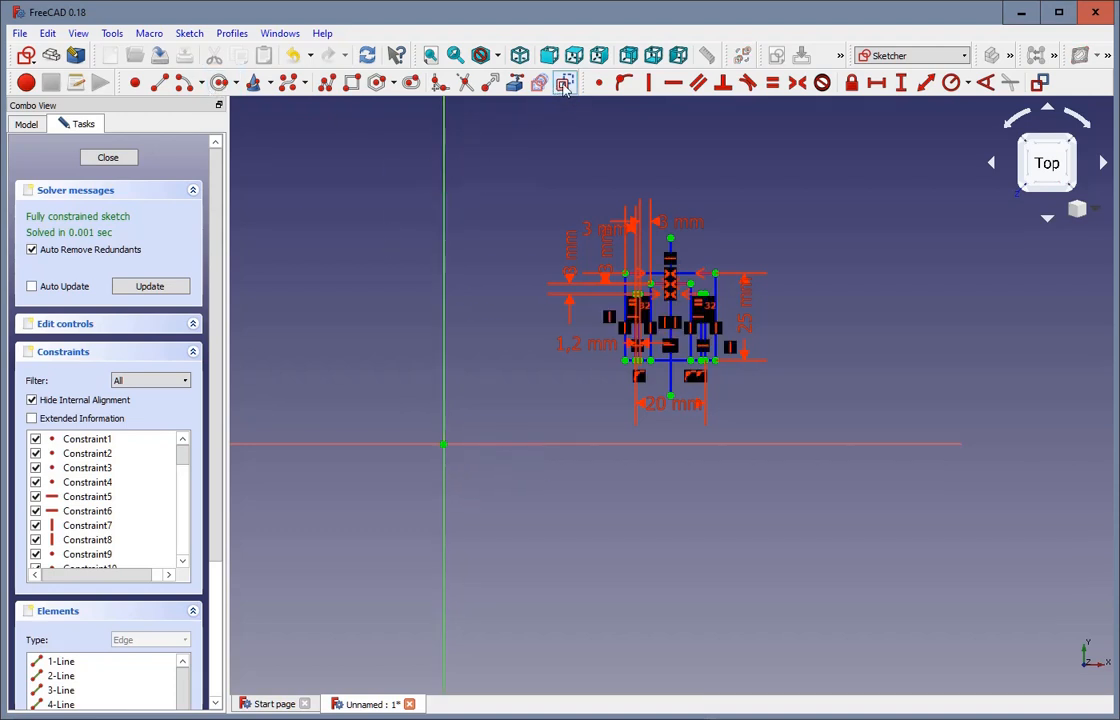
left_click(160, 84)
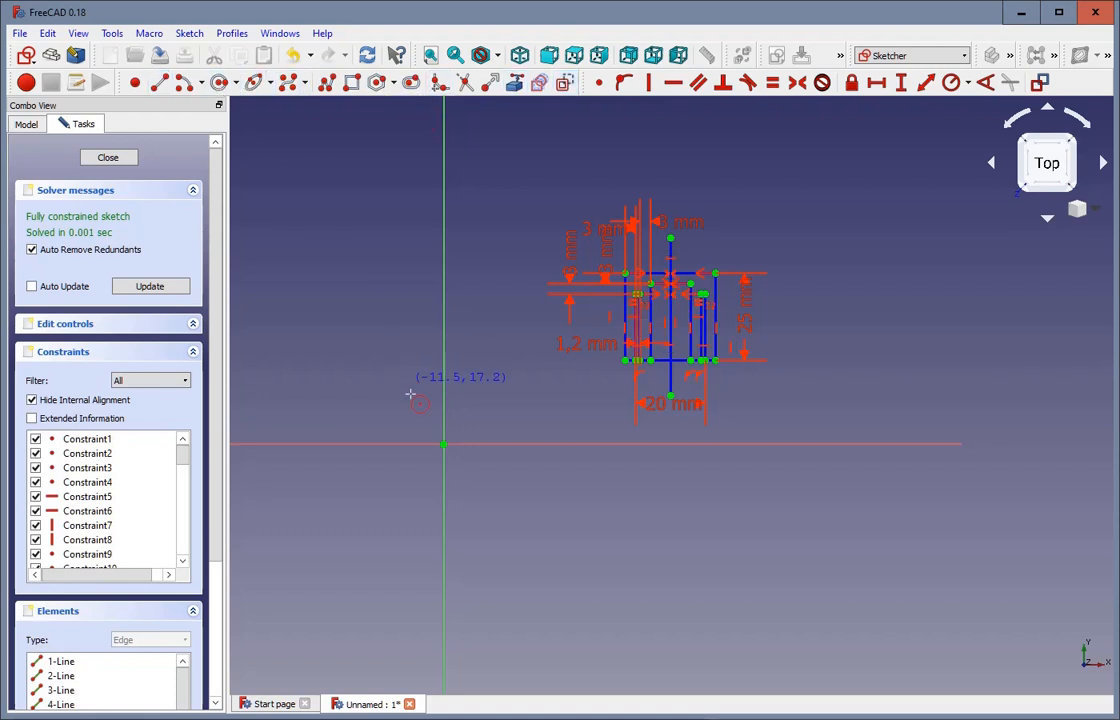
left_click(444, 443)
left_click(480, 342)
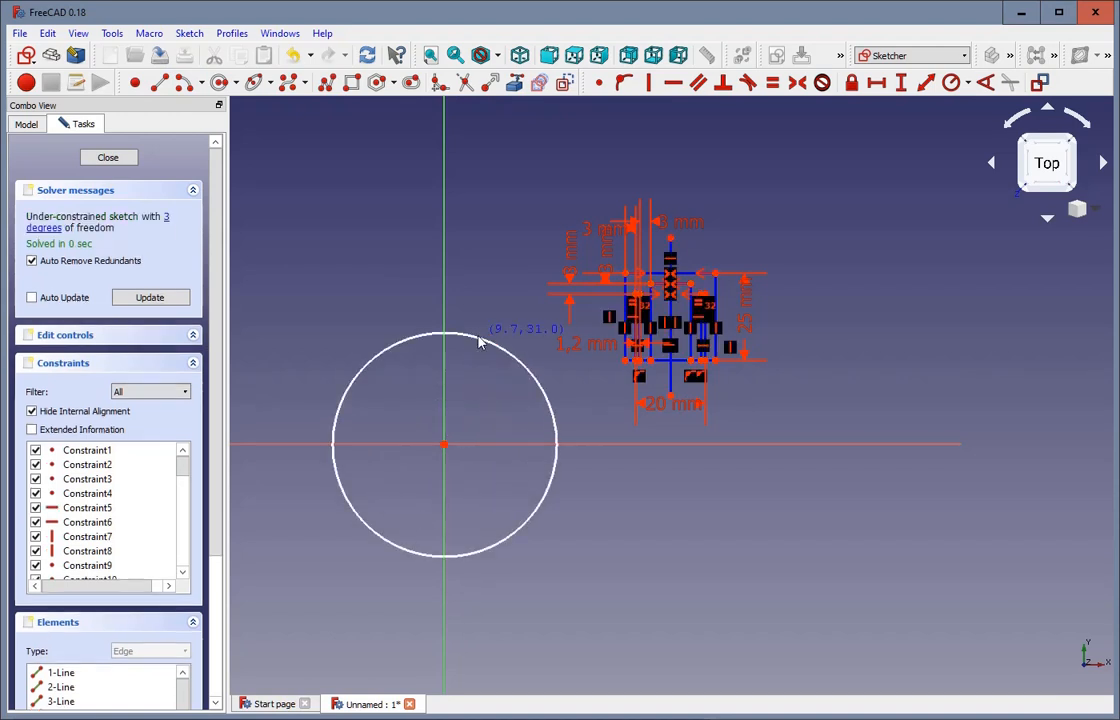
right_click(456, 394)
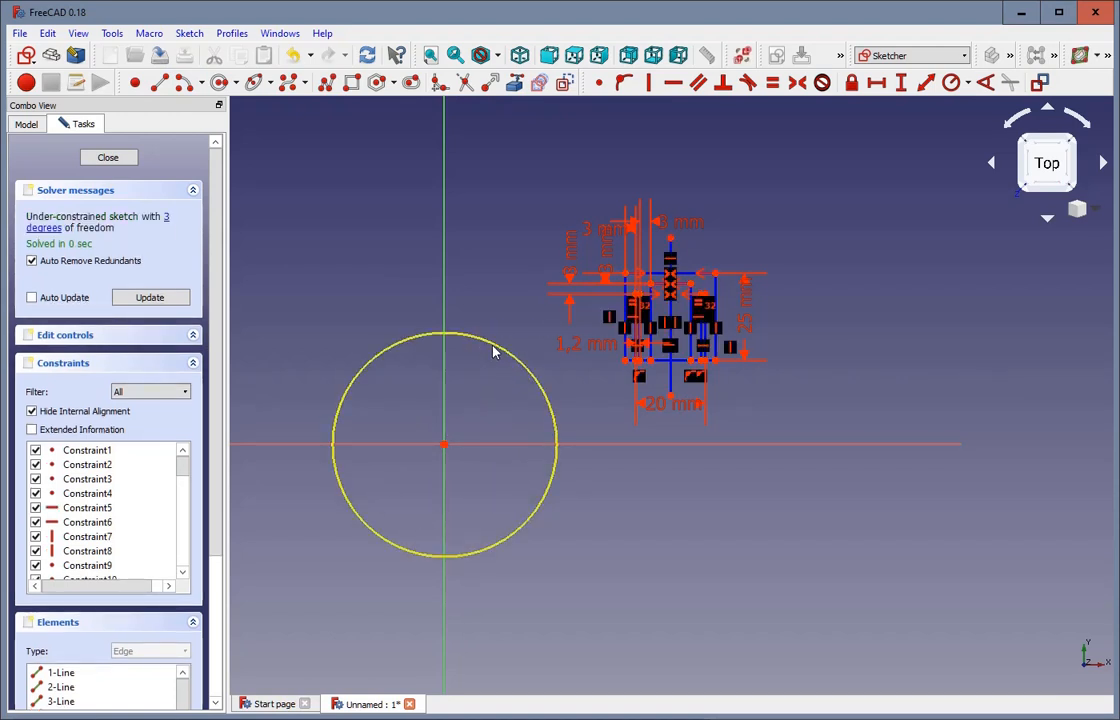
left_click_drag(493, 352, 443, 320)
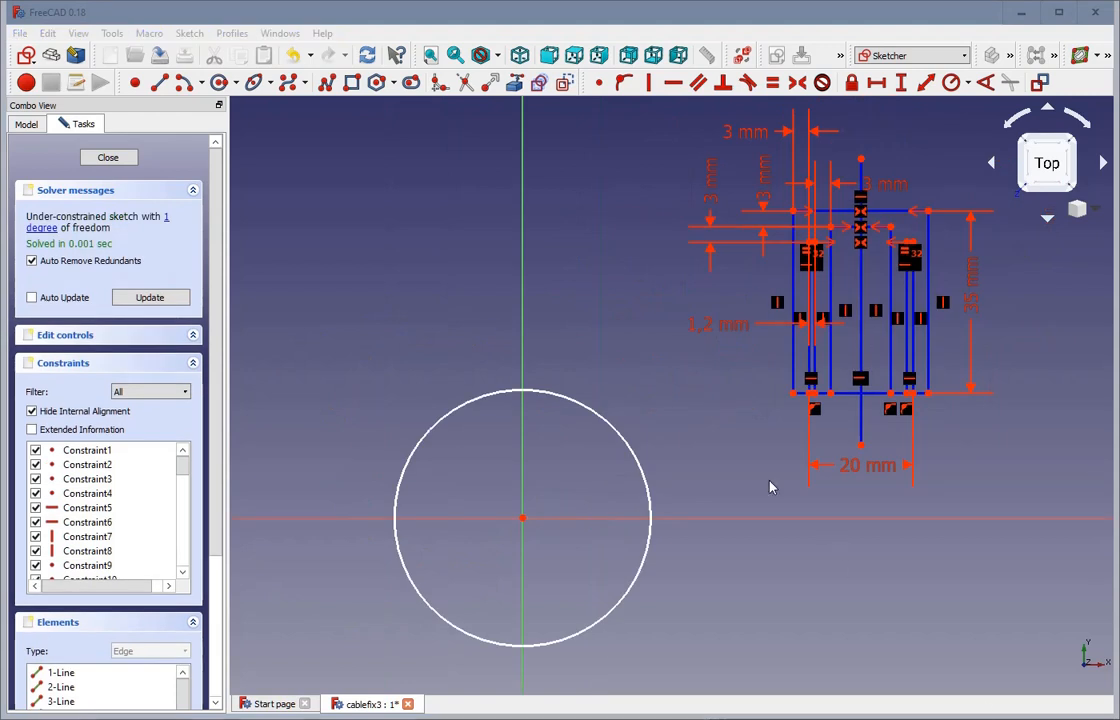
Constrain the circle's diameter with the formula "Constraints.diameterTube + 2* Constraints.WallOuter"
left_click(644, 475)
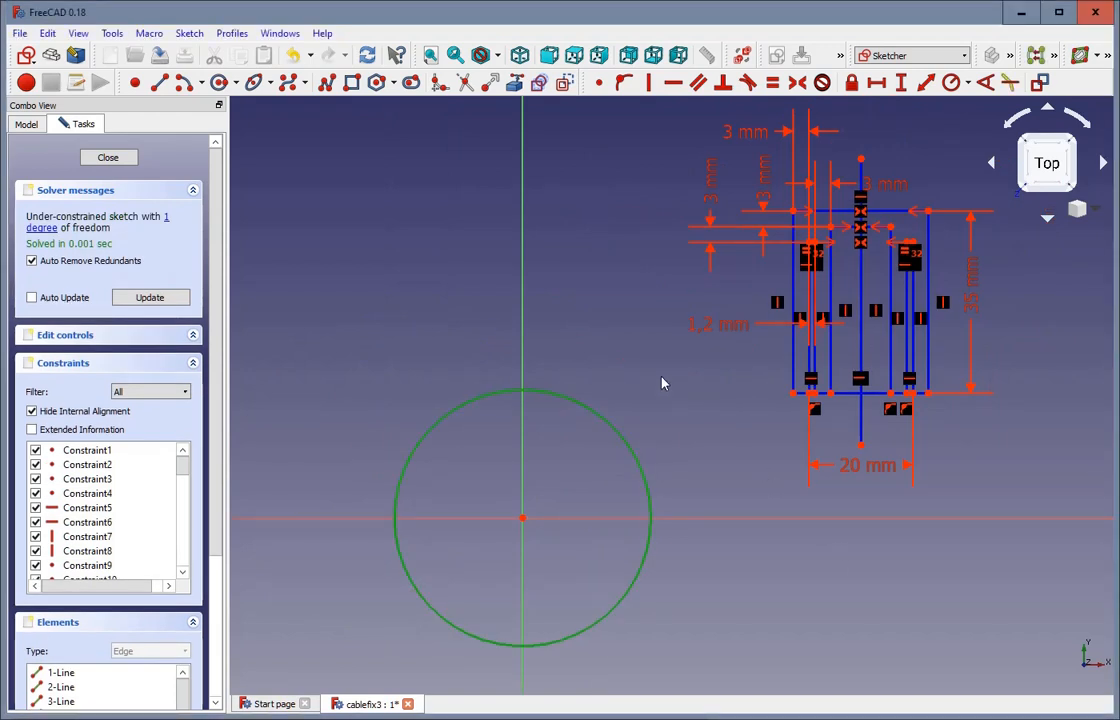
left_click(966, 84)
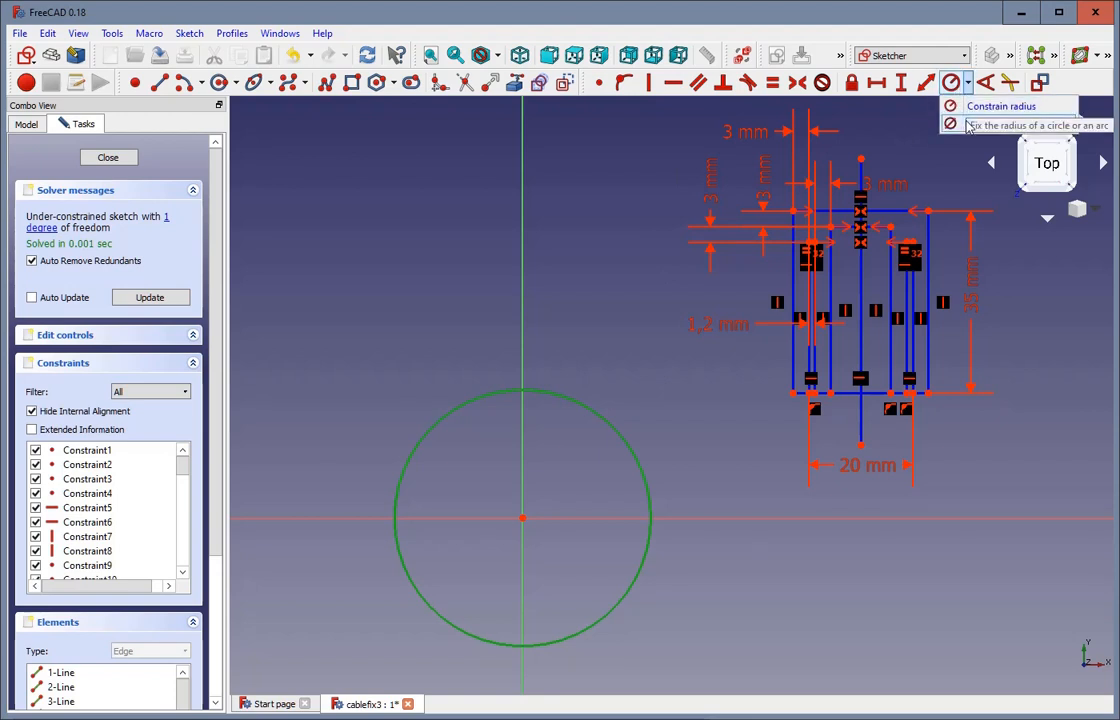
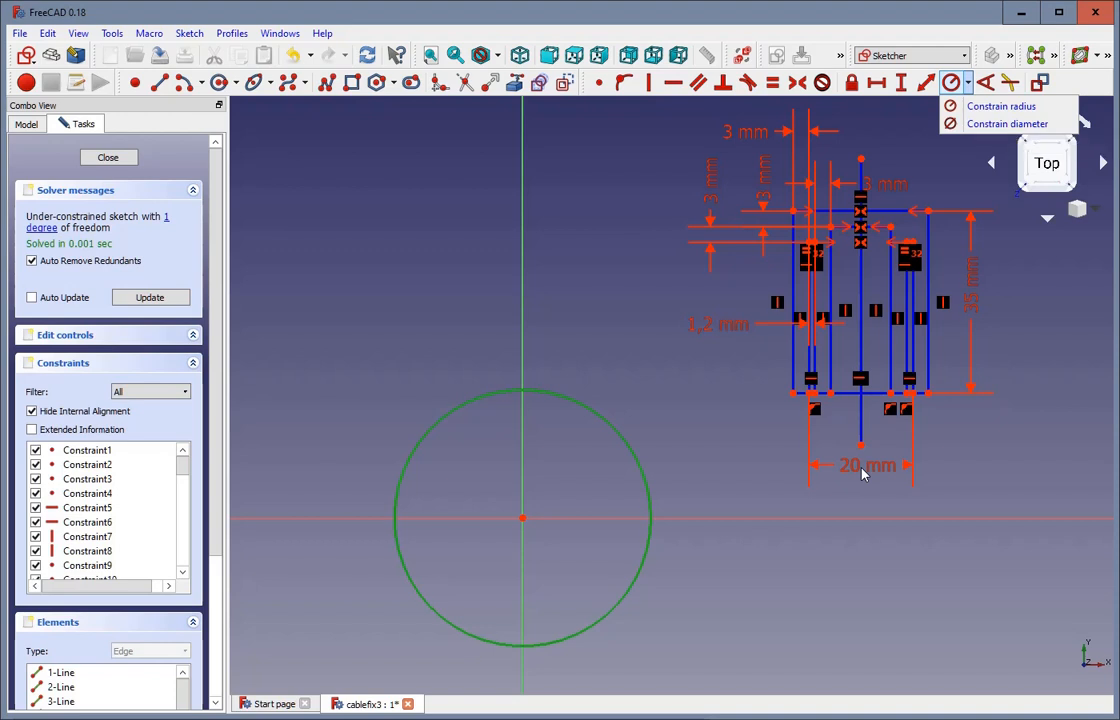
left_click(990, 124)
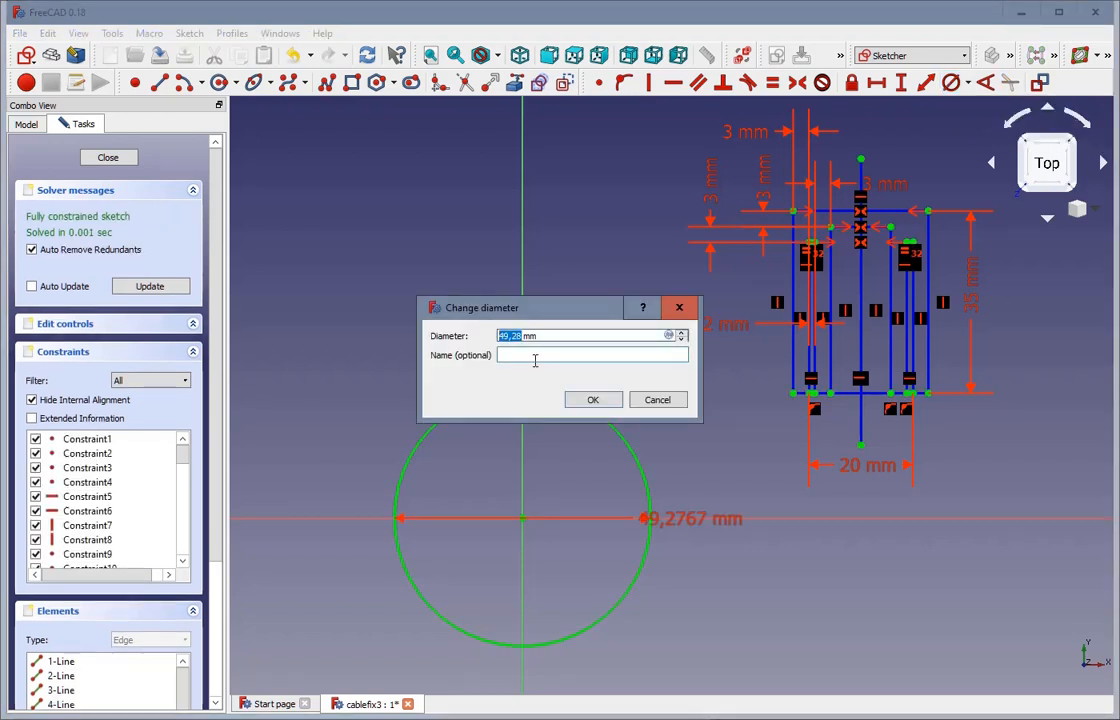
key("=")
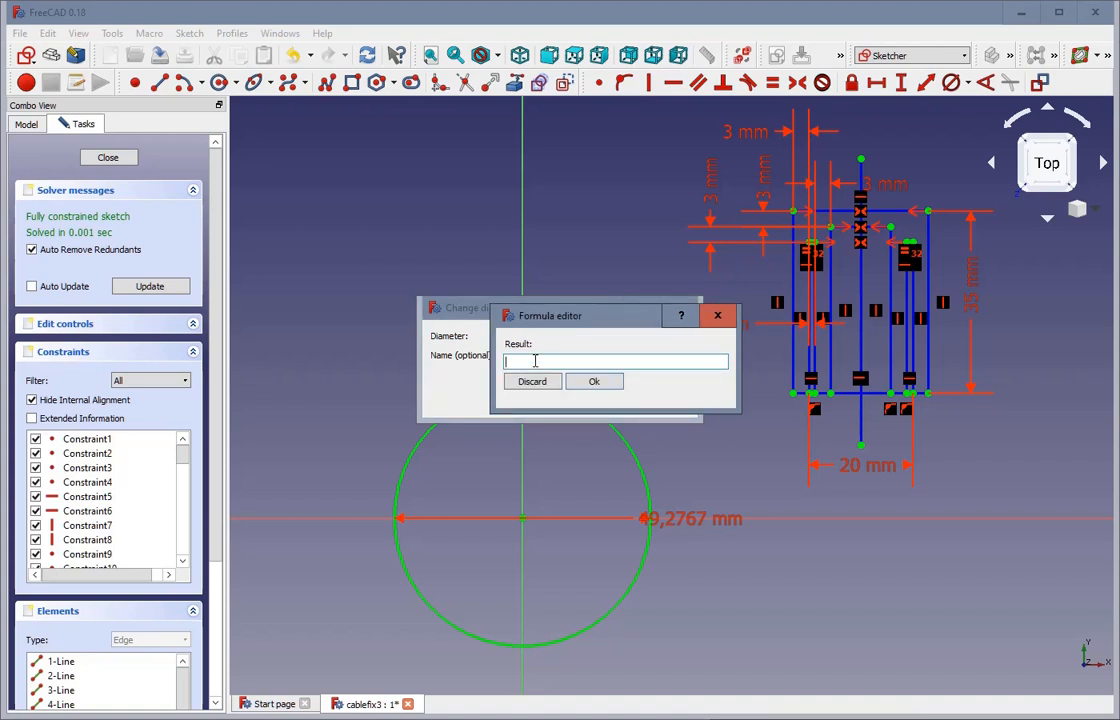
type("c")
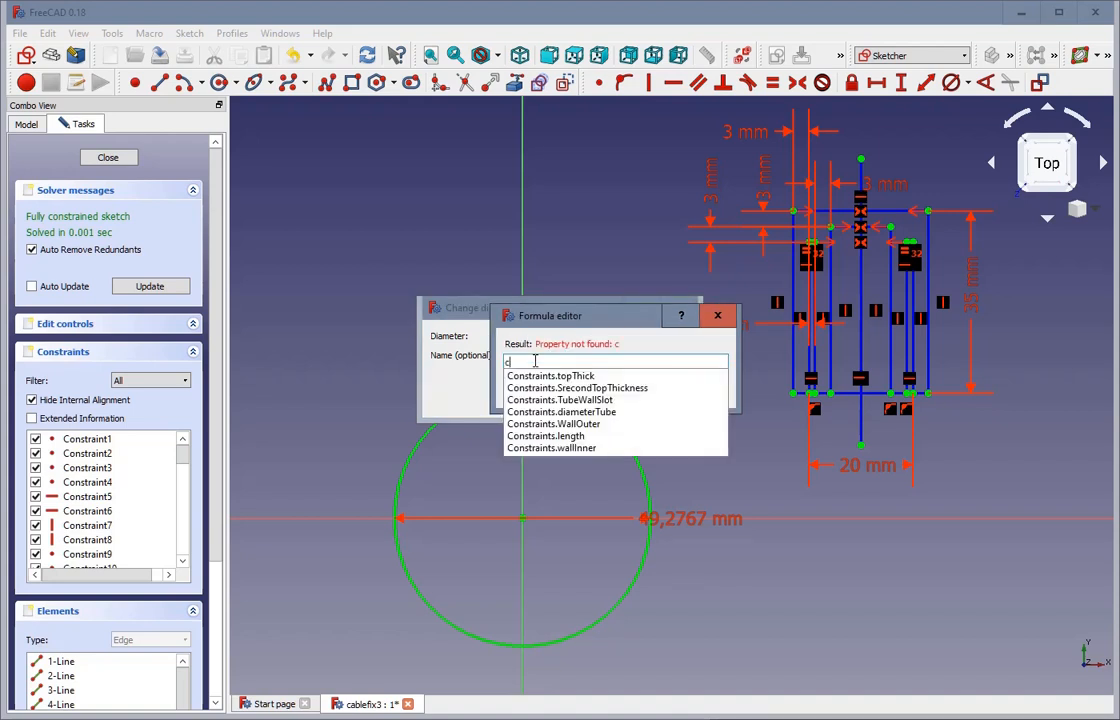
left_click(565, 411)
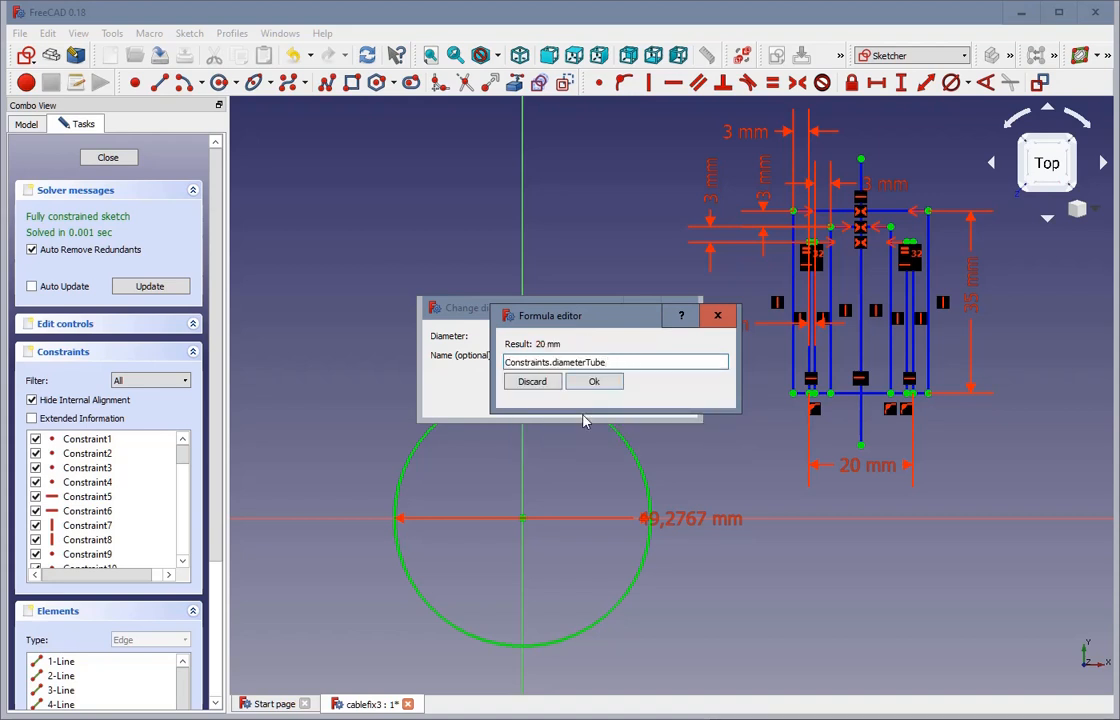
type("+ 2*")
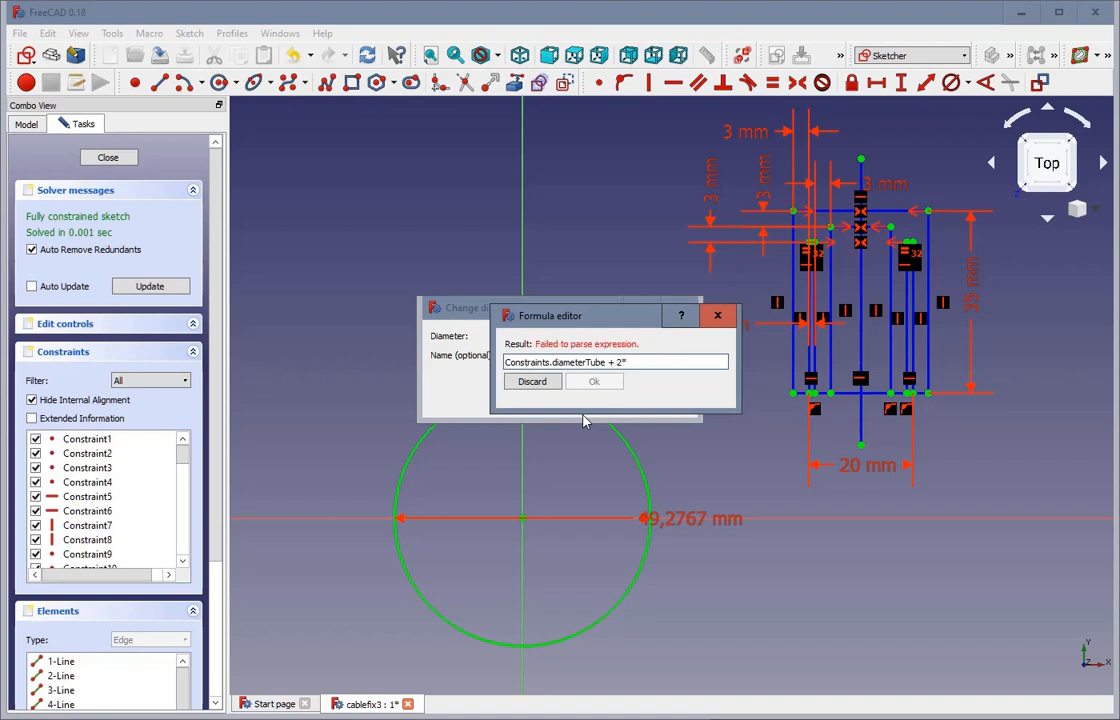
type(" c")
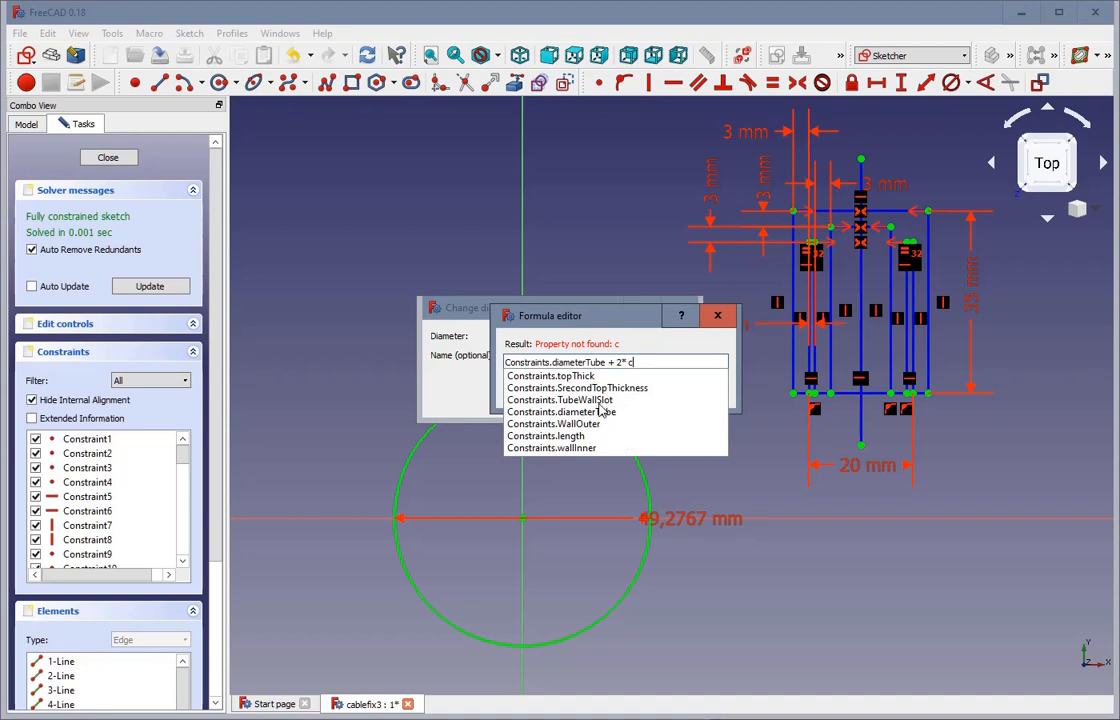
left_click(586, 424)
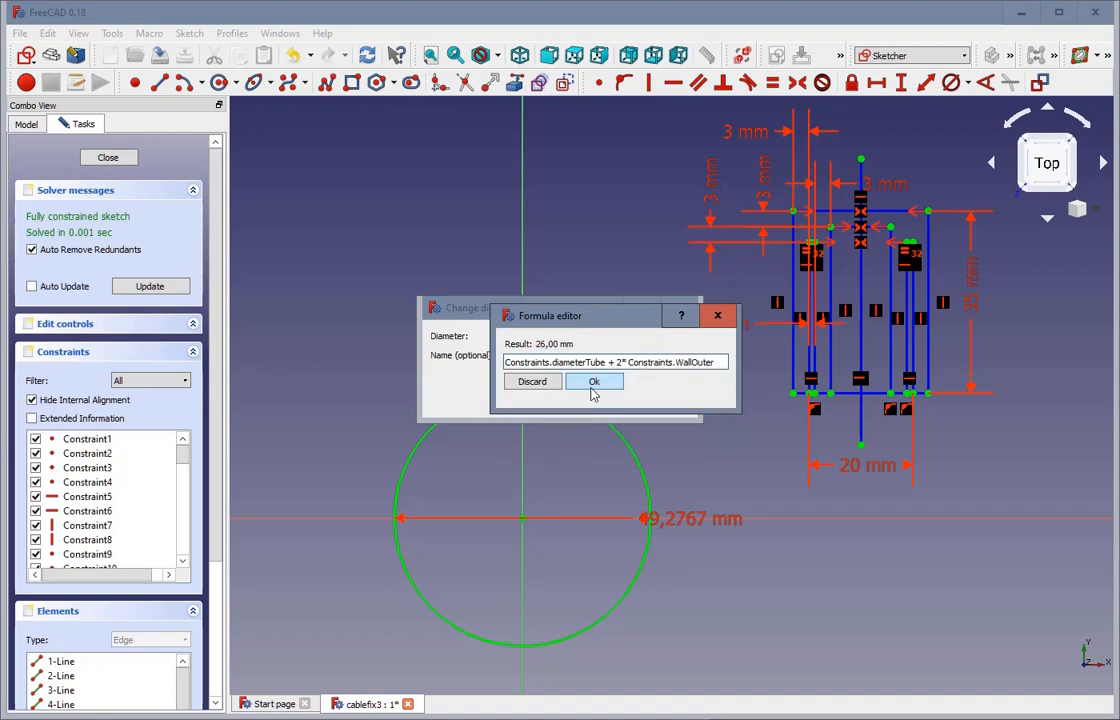
left_click(592, 386)
left_click(593, 398)
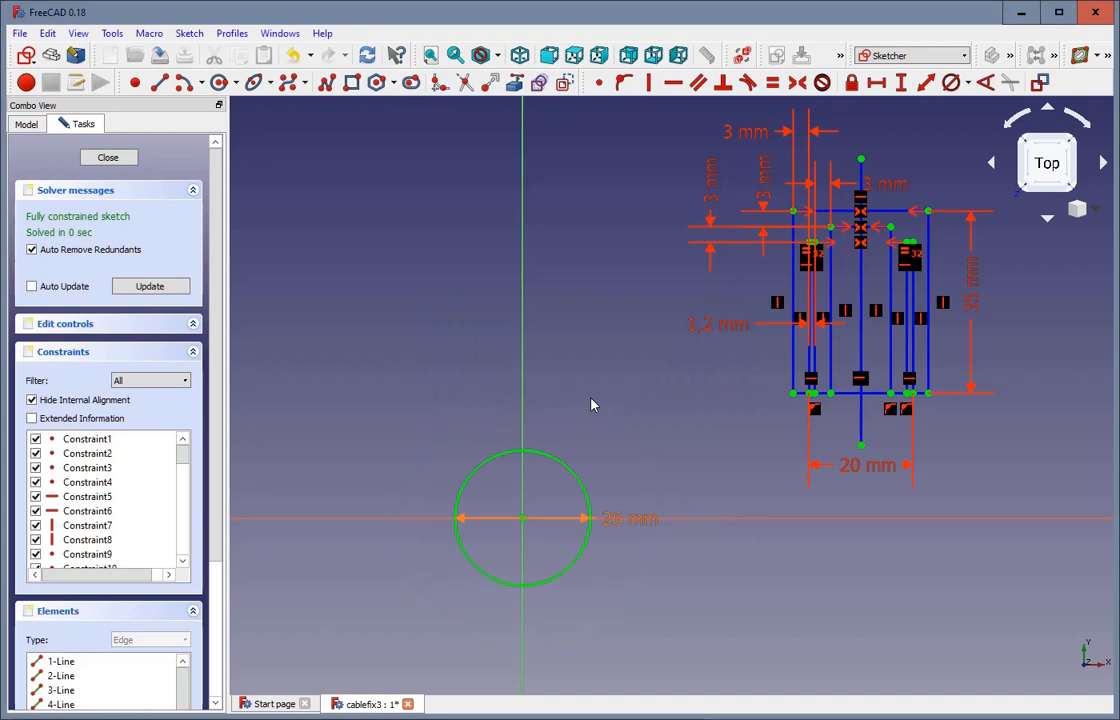
Move the diameter dimension's label to a diagonal position off the circle's upper edge and finish editing the sketch
left_click_drag(632, 517, 625, 457)
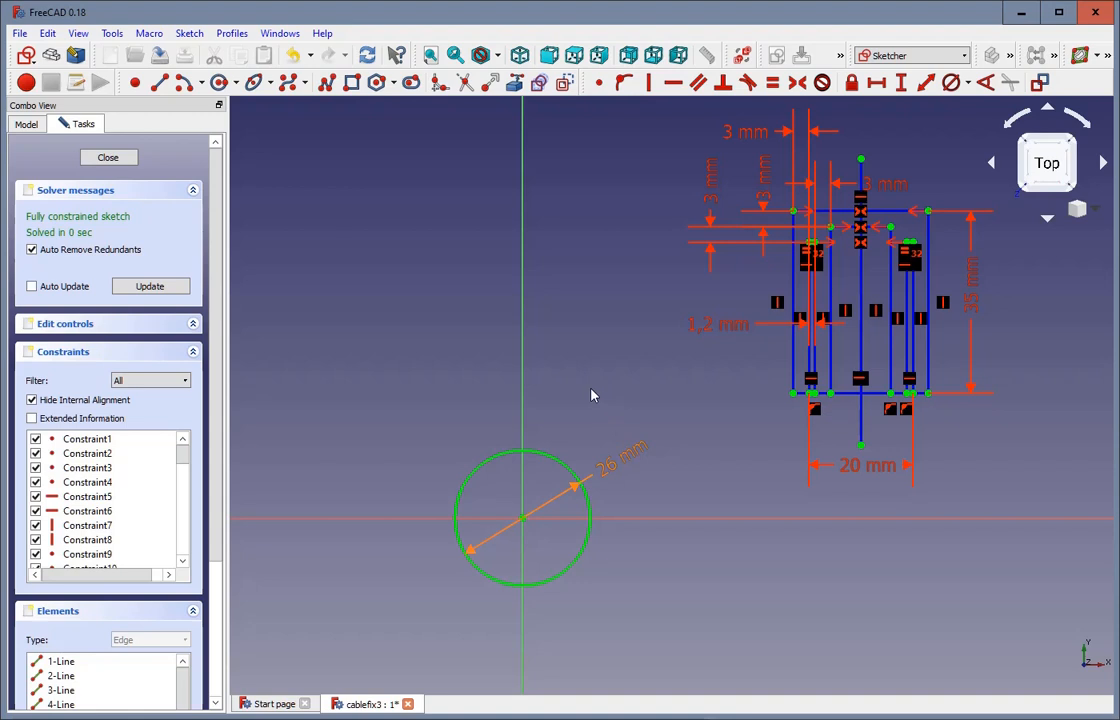
left_click(107, 158)
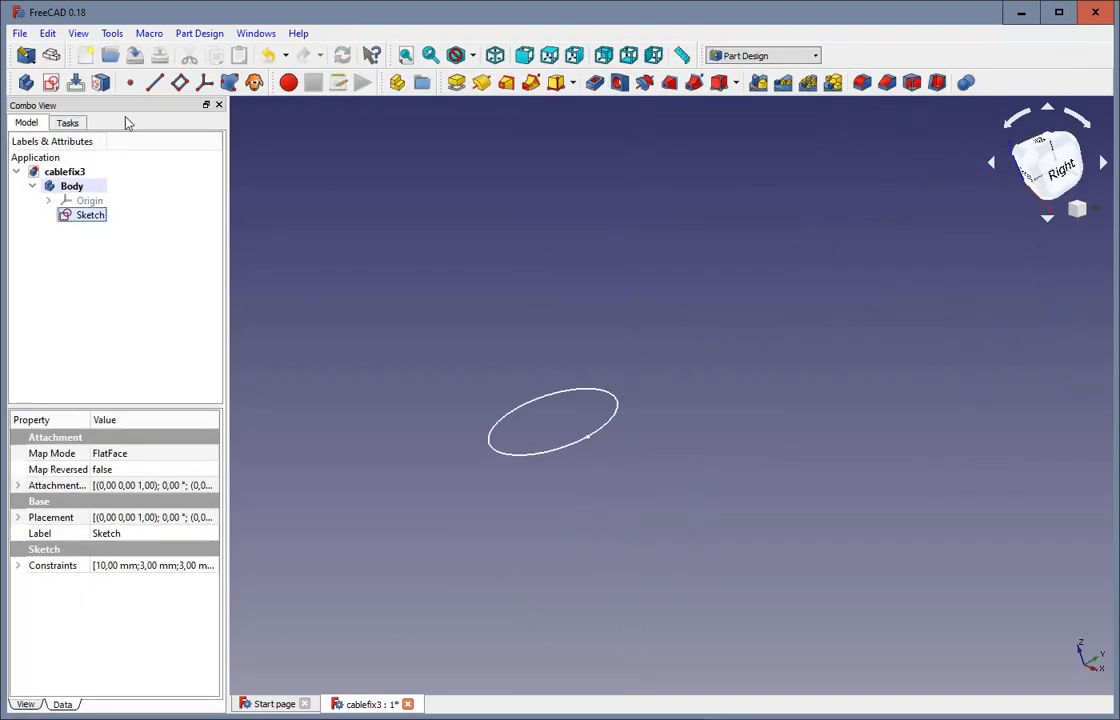
Pad the circle sketch with its length driven by the formula "Sketch.Constraints.length"
left_click(456, 82)
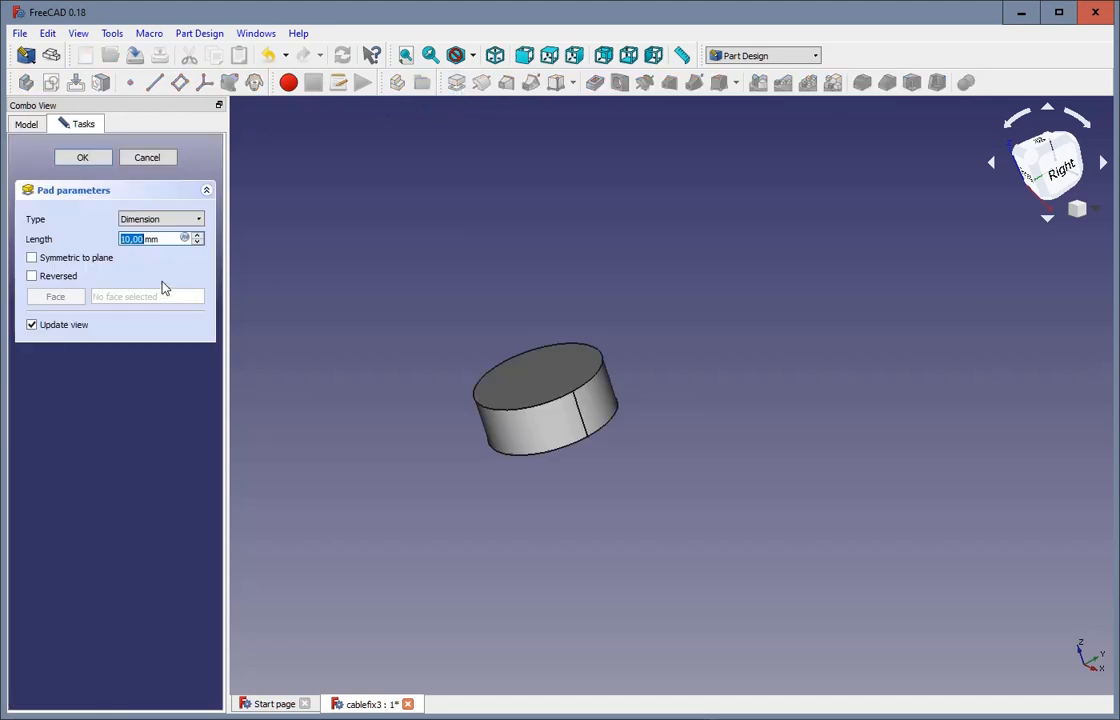
key("equal")
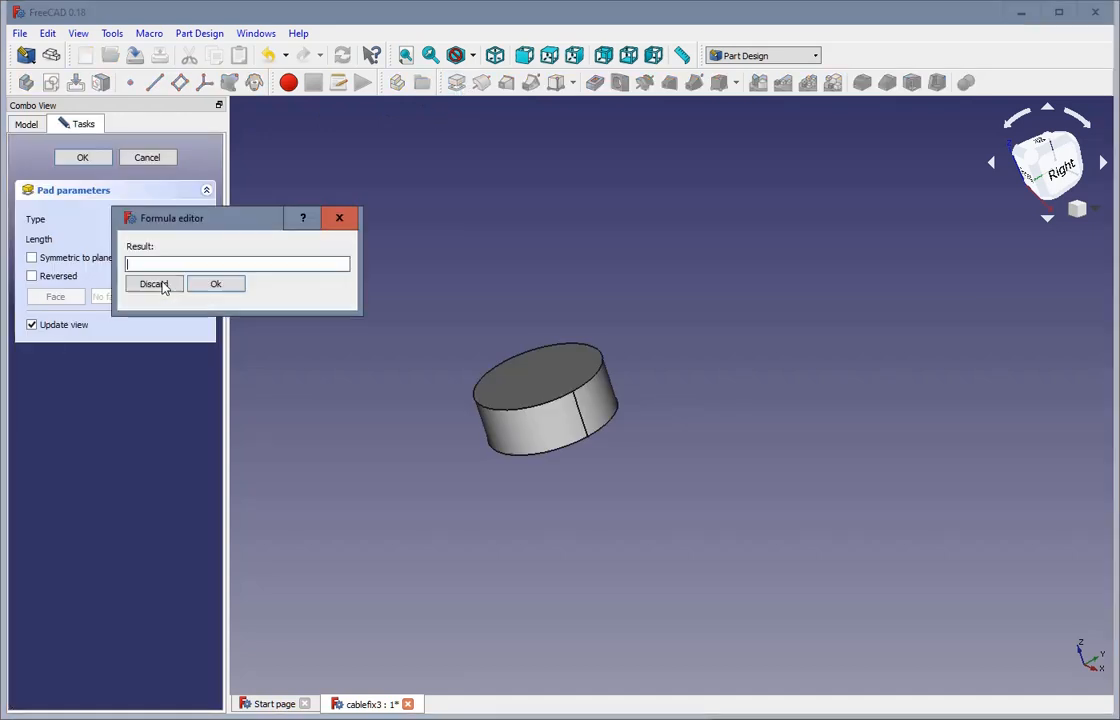
type("s")
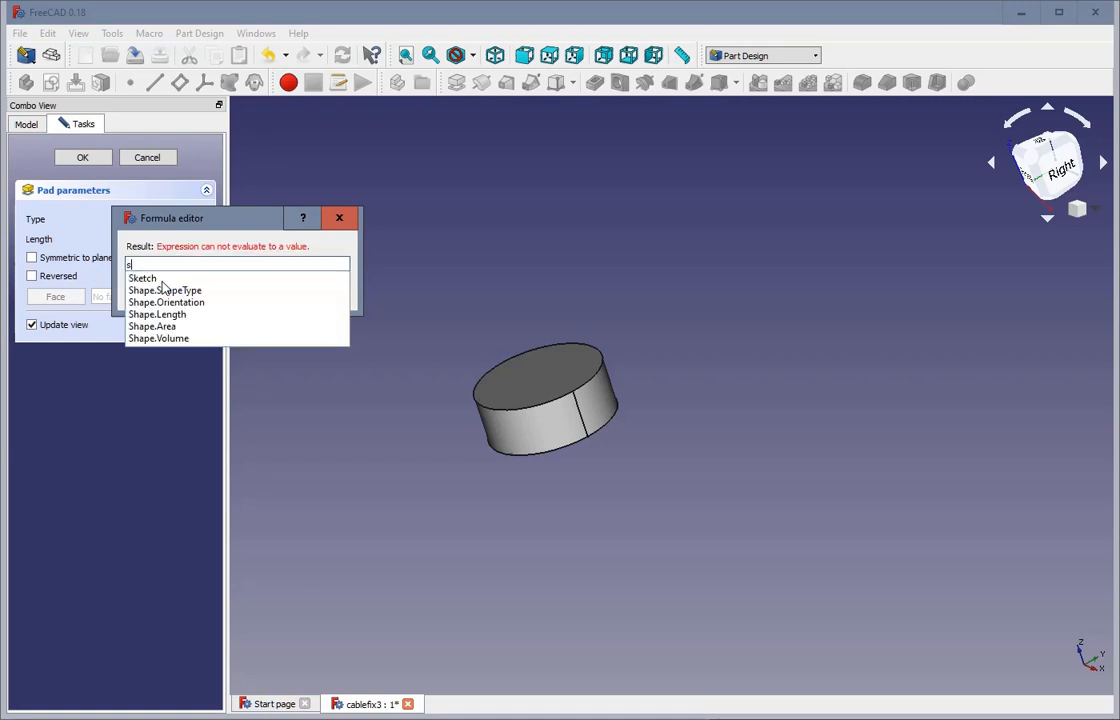
left_click(162, 282)
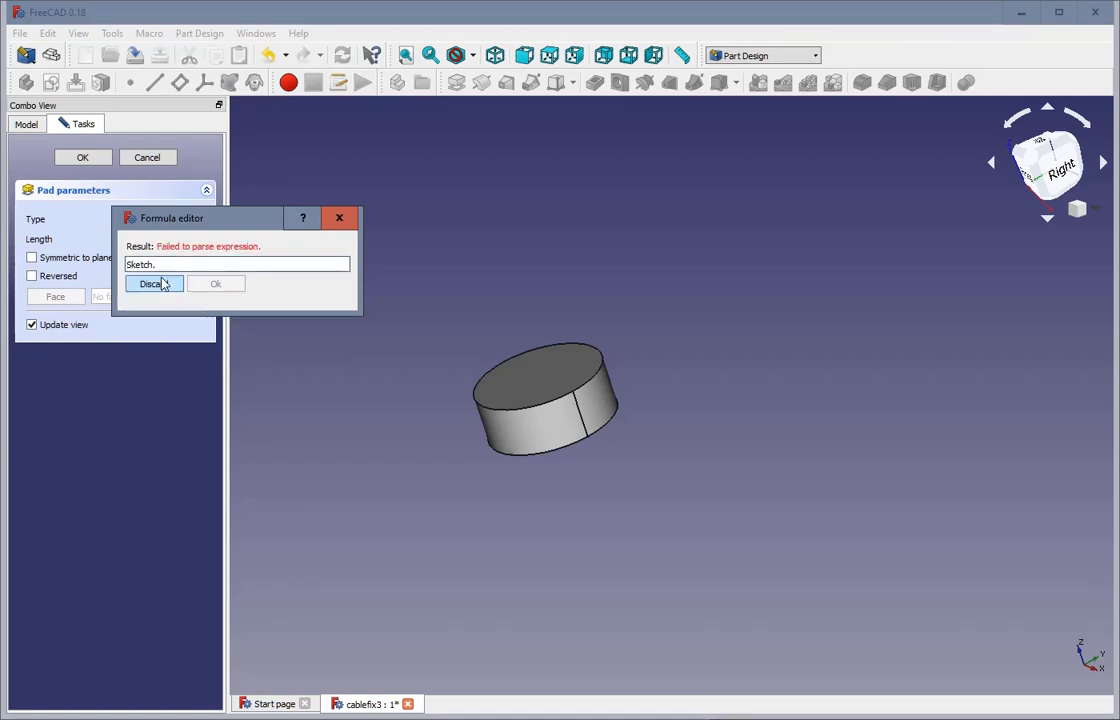
type("c")
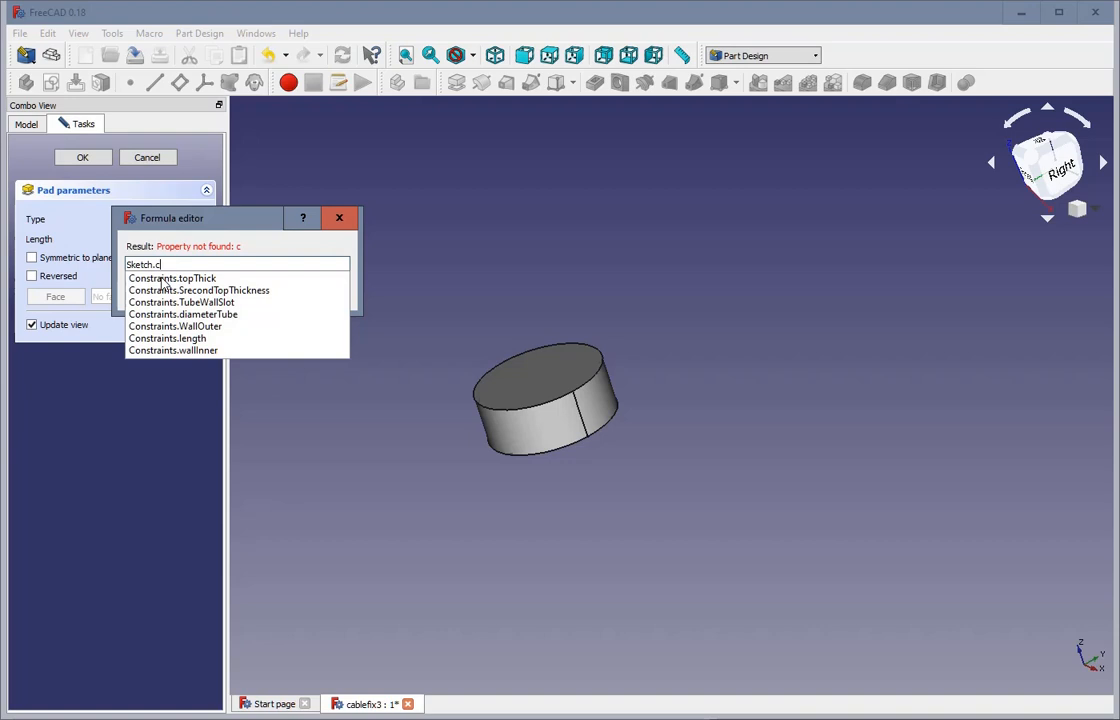
left_click(165, 338)
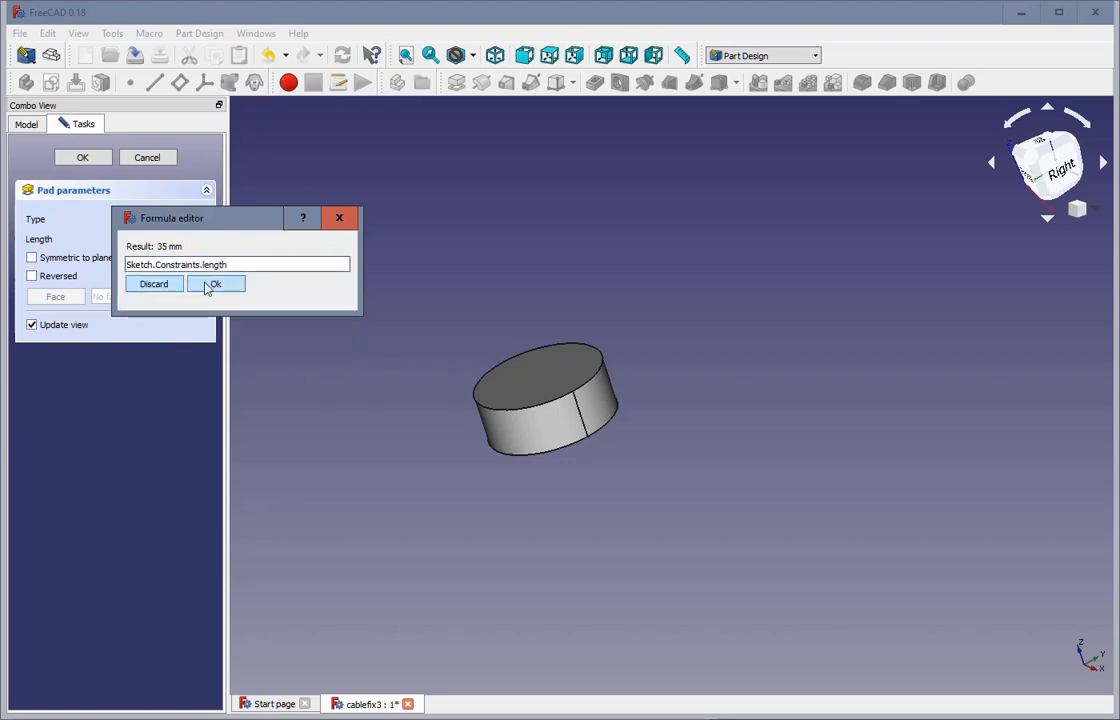
left_click(208, 286)
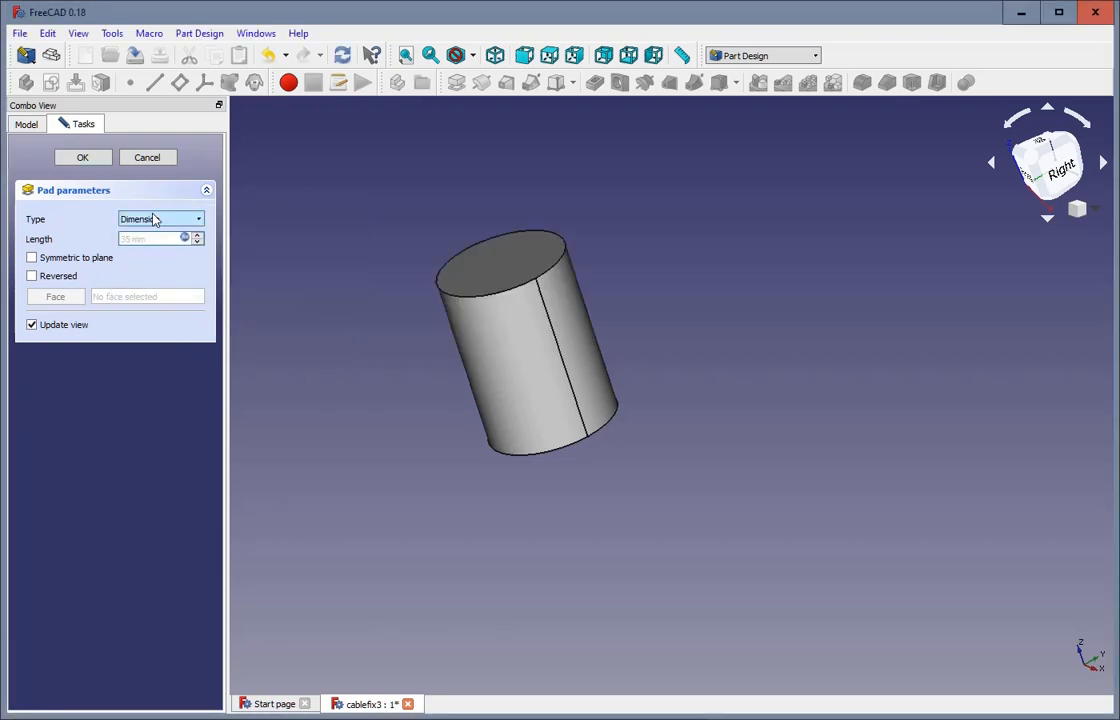
left_click(101, 163)
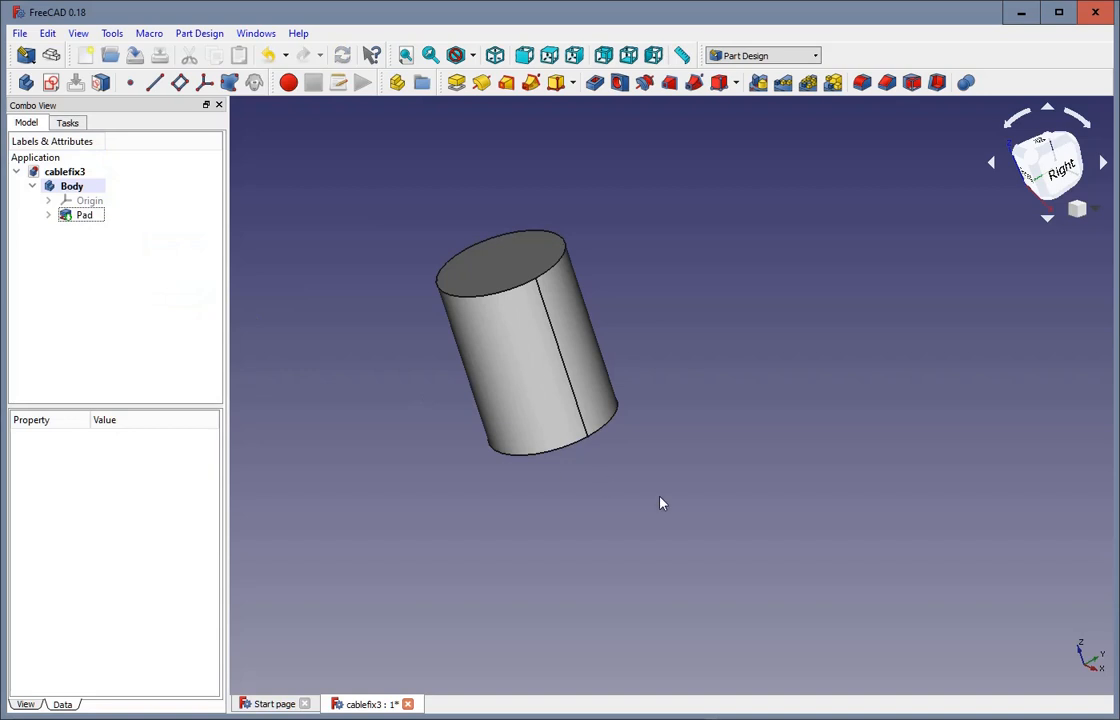
middle_click_drag(660, 498, 665, 457)
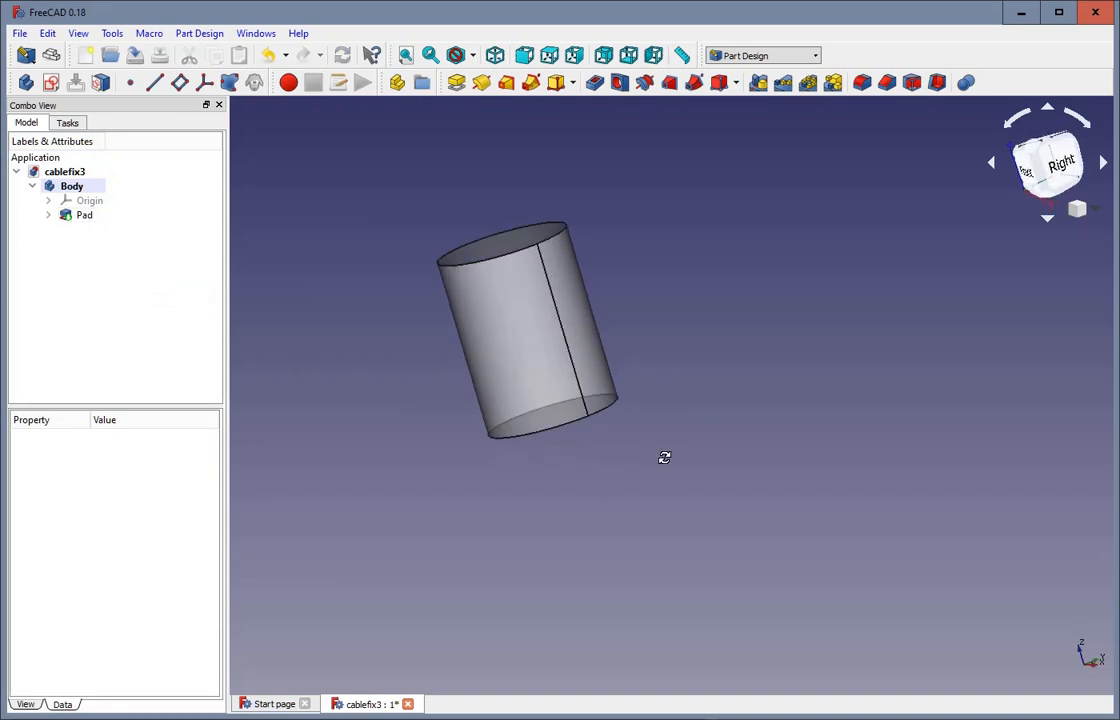
Create a new sketch in the body on the XY base plane
left_click(49, 216)
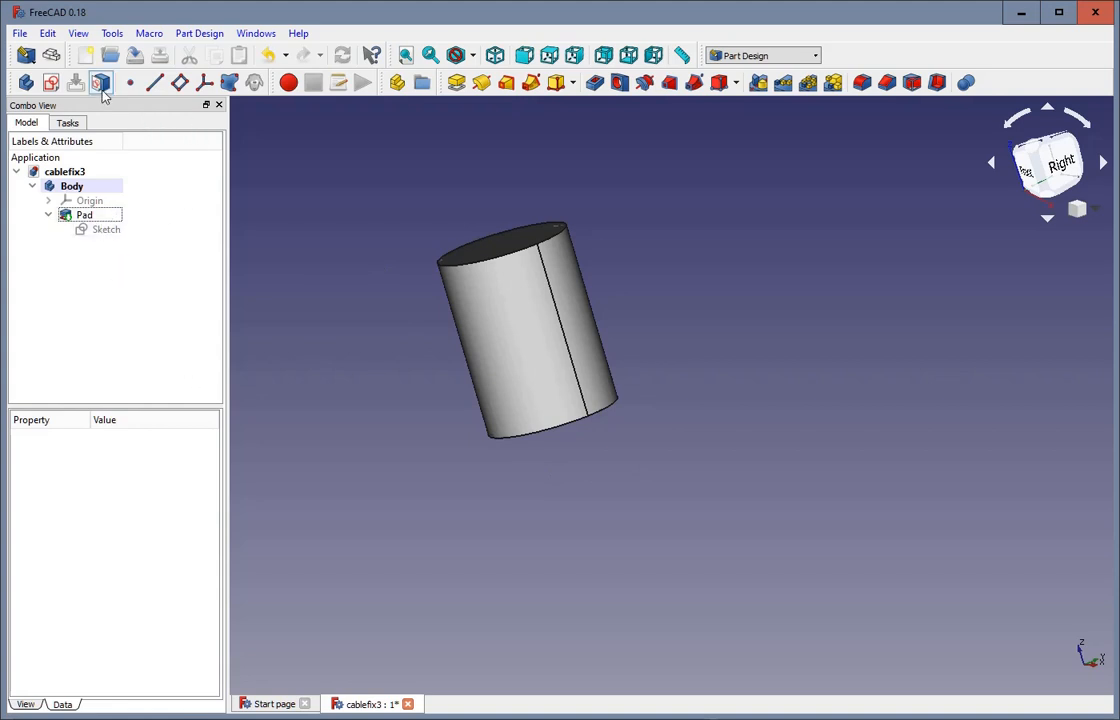
left_click(51, 82)
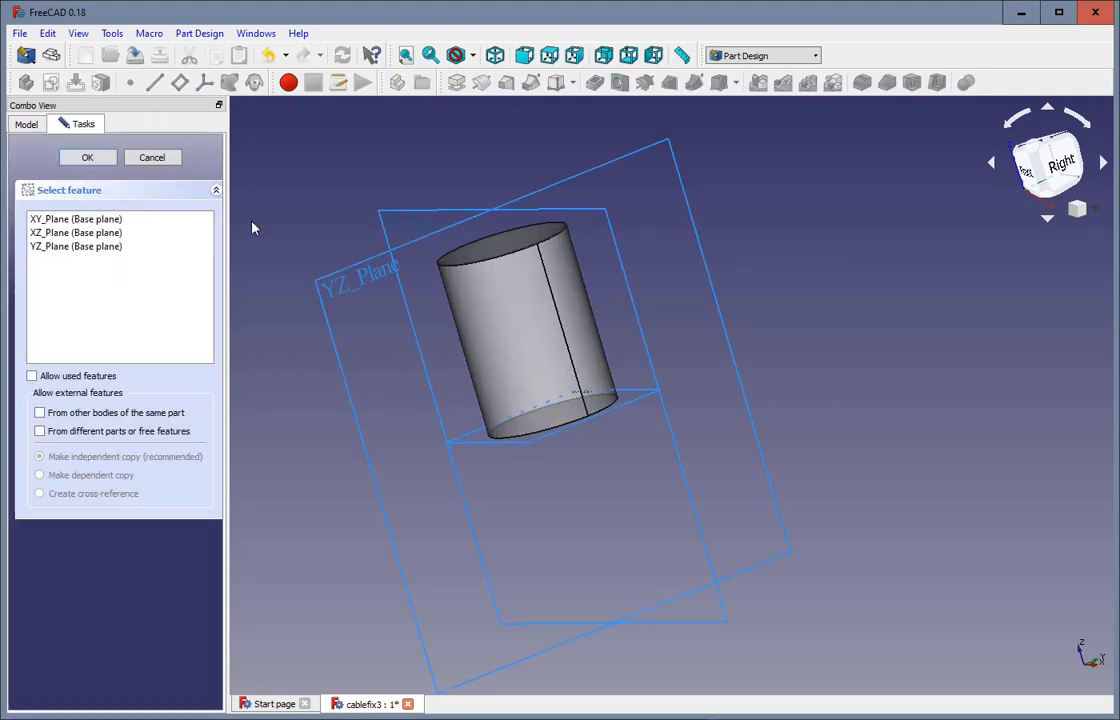
left_click(52, 219)
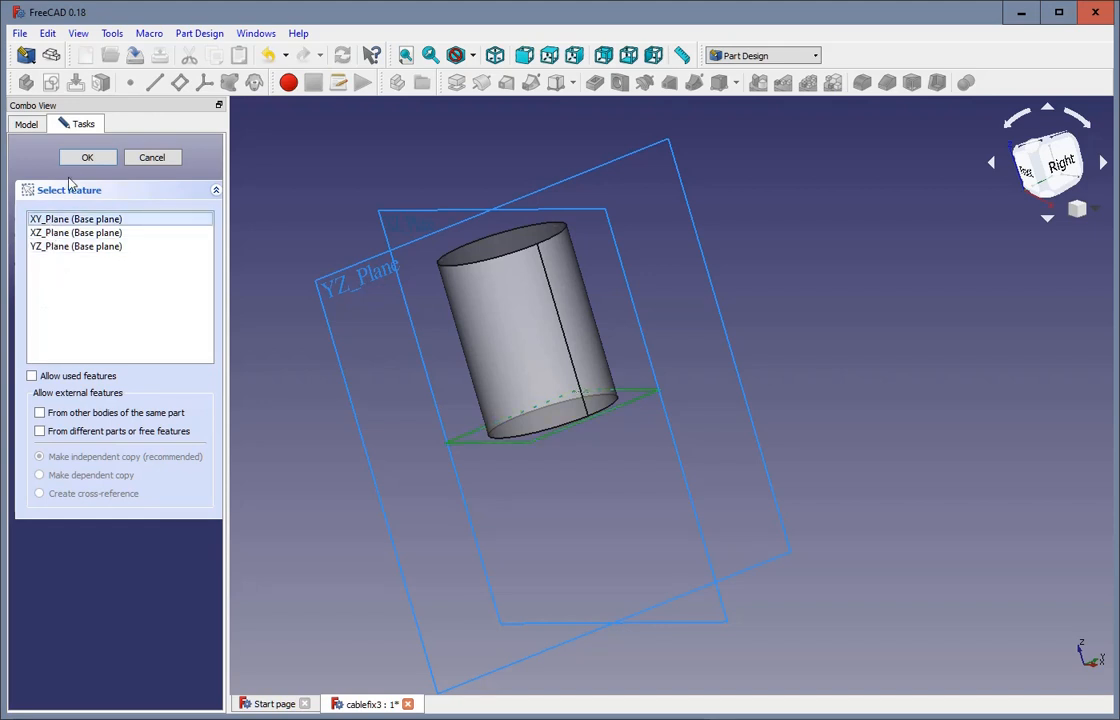
left_click(85, 158)
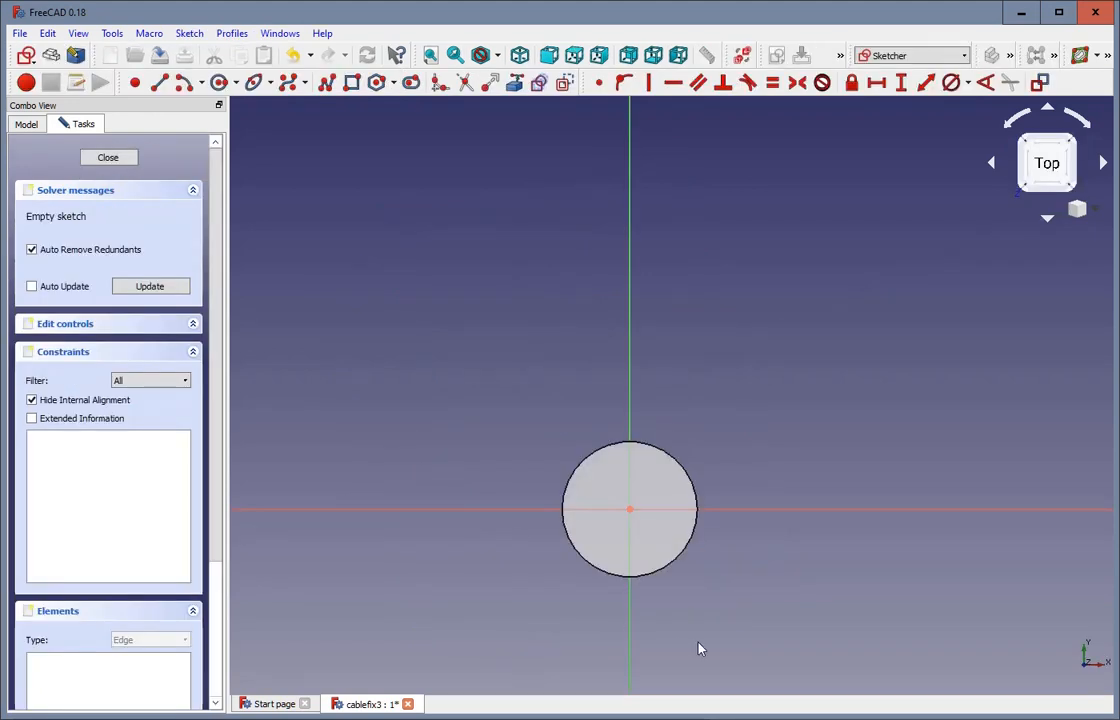
scroll(700, 630, "up", 4)
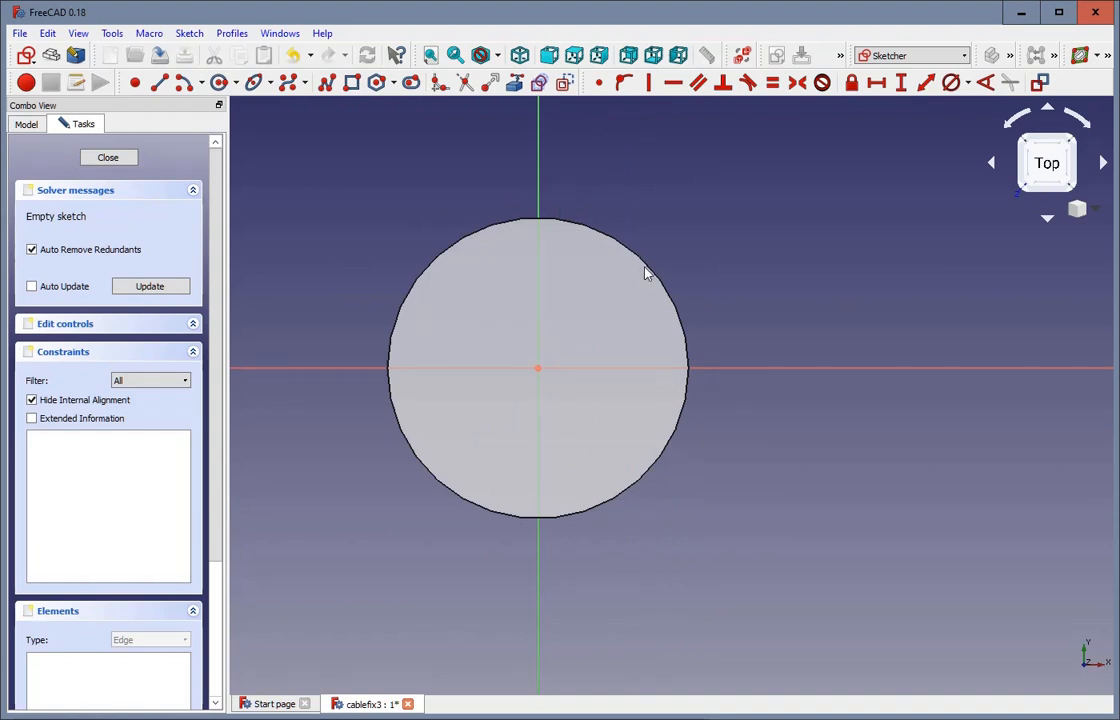
Select the Pad in the model tree and toggle its visibility off and on to compare the sketch view
left_click(27, 124)
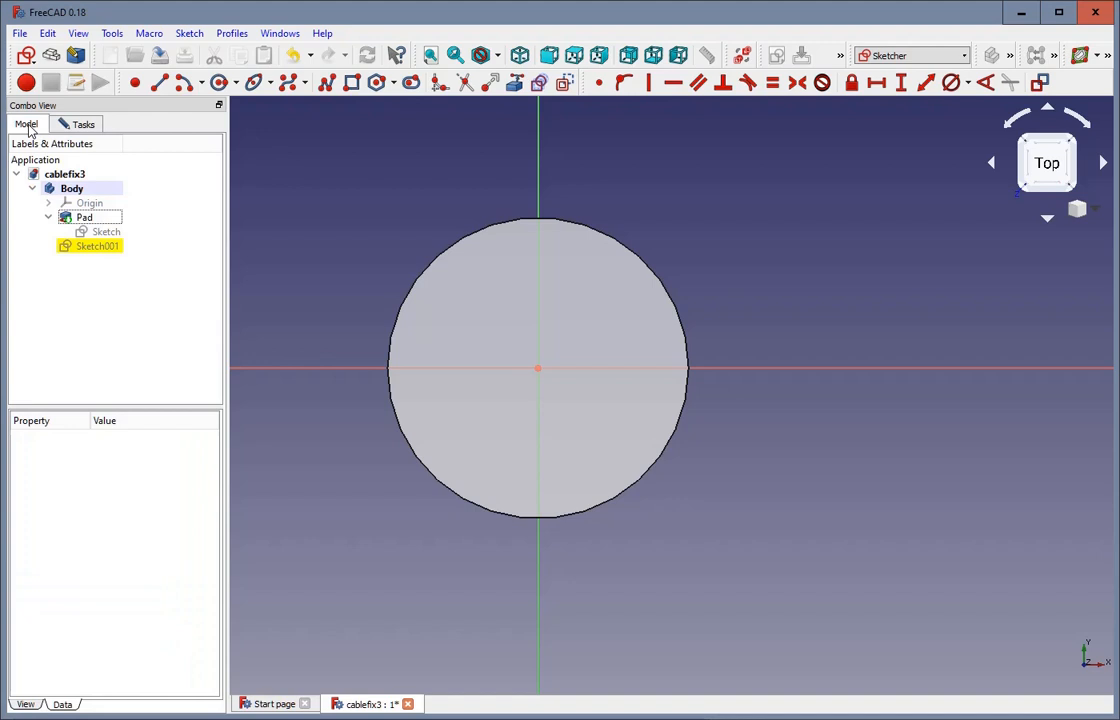
left_click(102, 222)
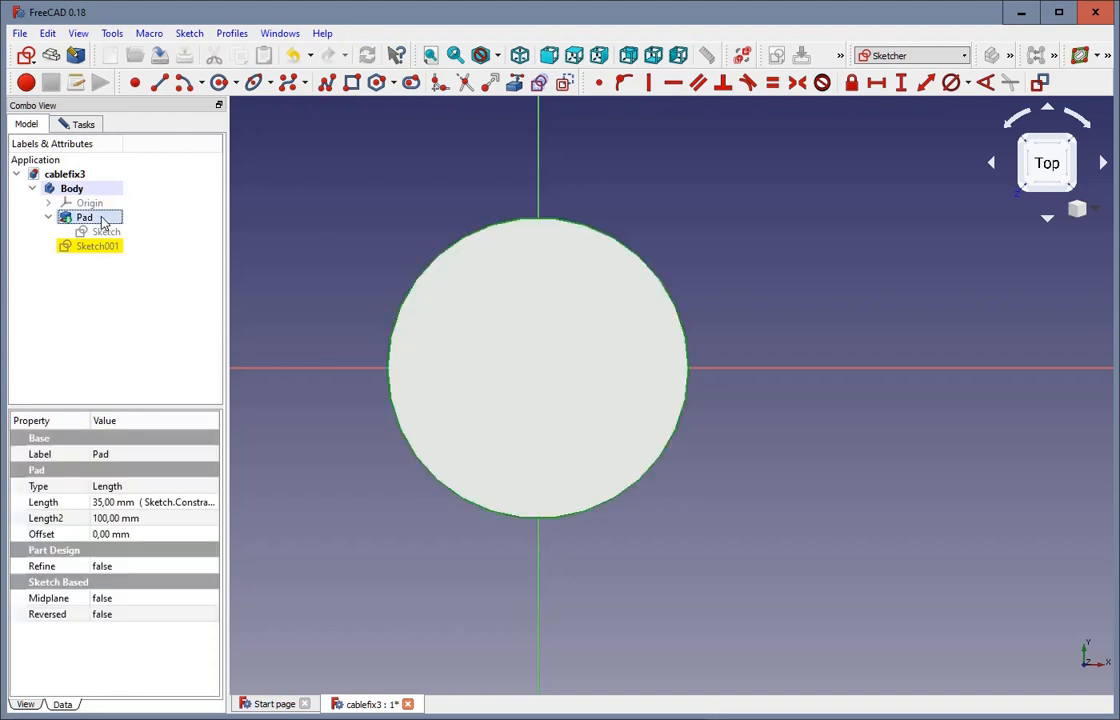
key("space")
key("space")
key("space")
key("space")
key("space")
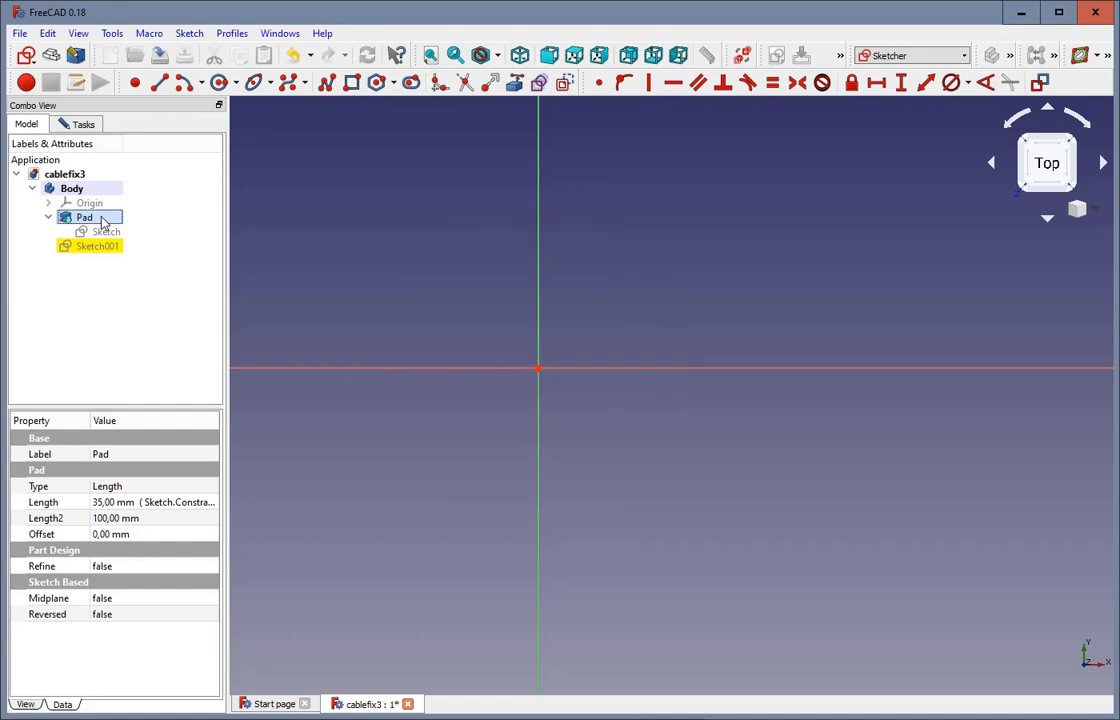
key("space")
key("space")
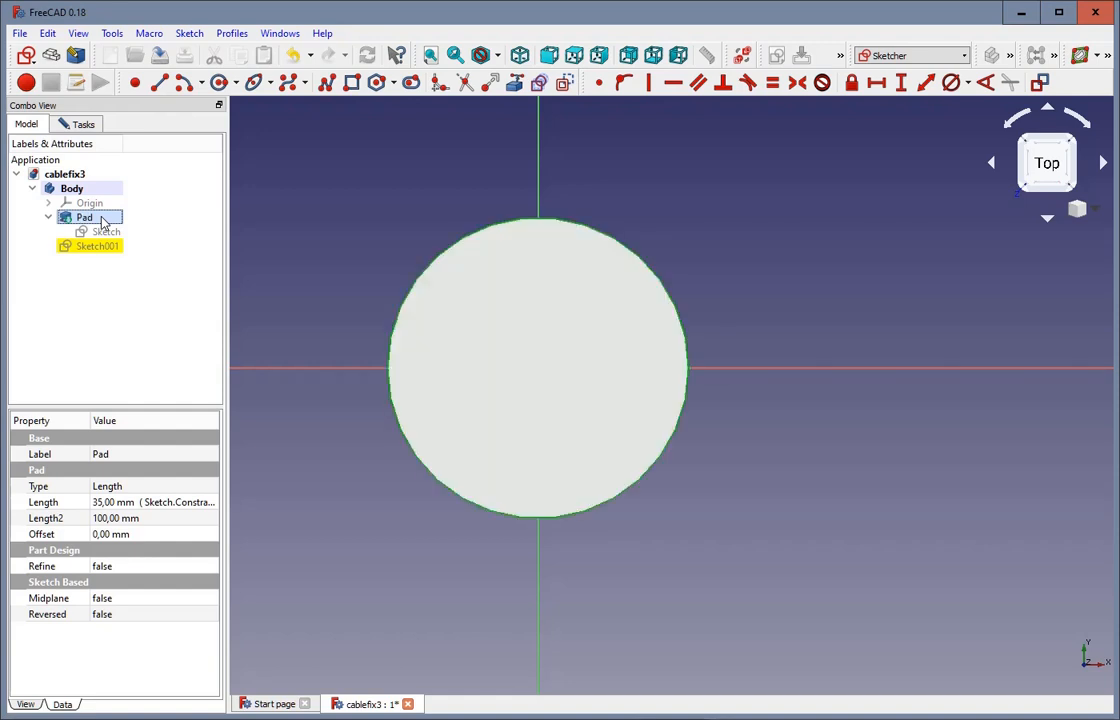
Inspect the Pad's transparency in its display properties, close them, and toggle the Pad's visibility off and back on
right_click(102, 219)
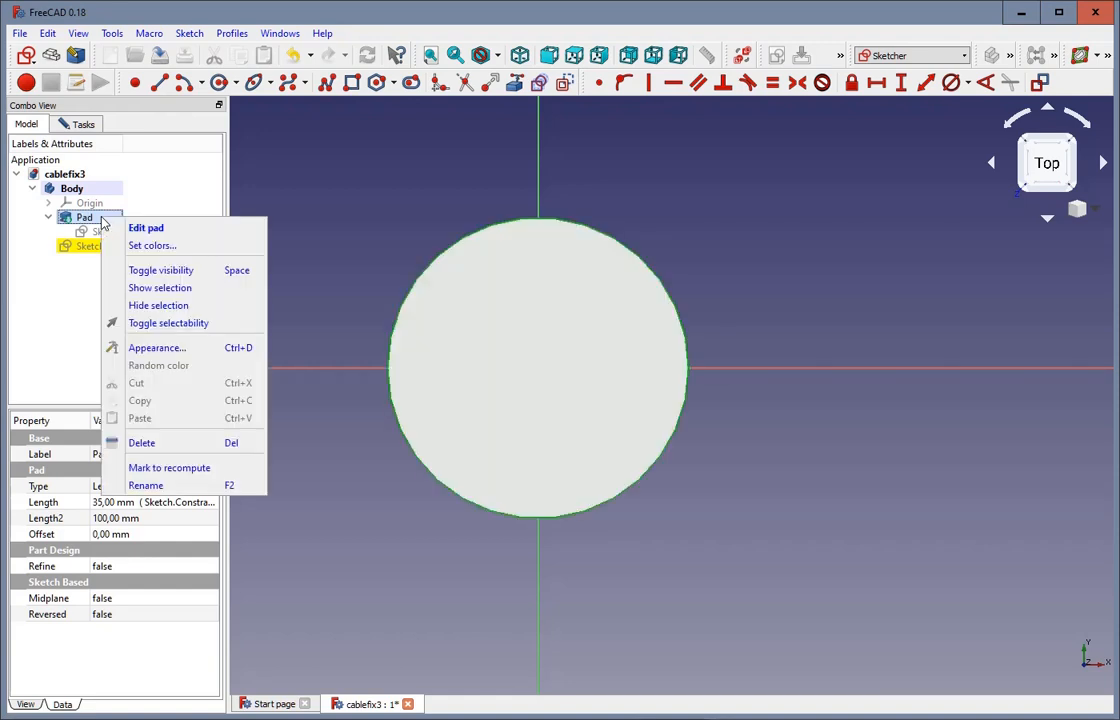
left_click(145, 348)
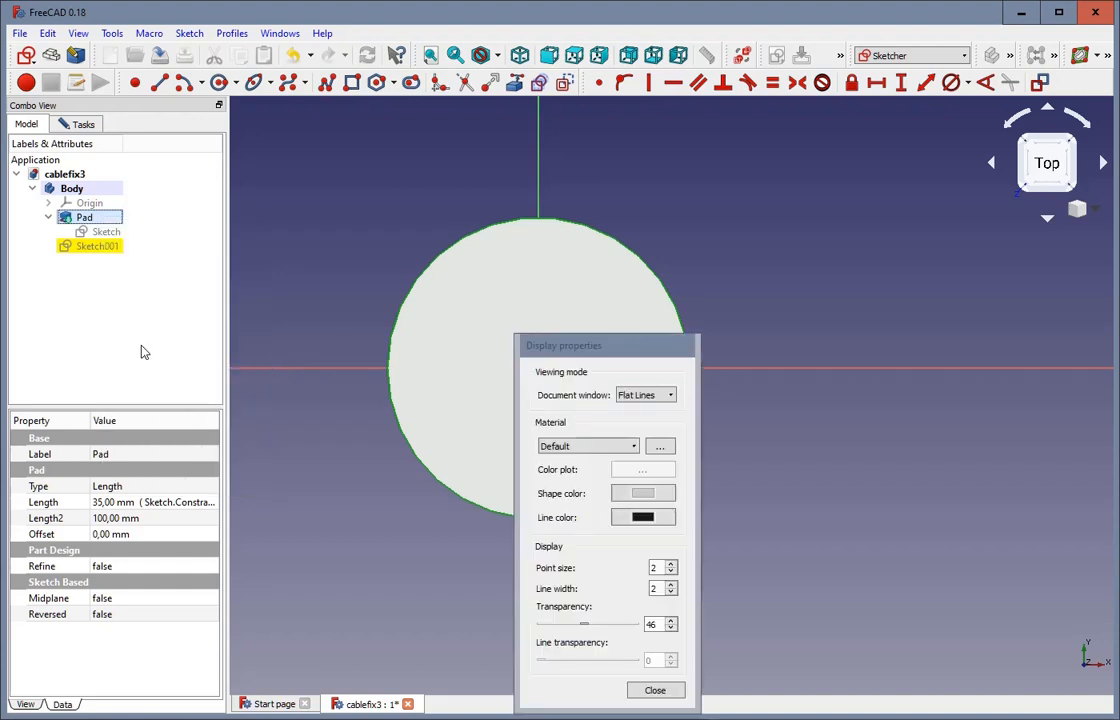
left_click(588, 625)
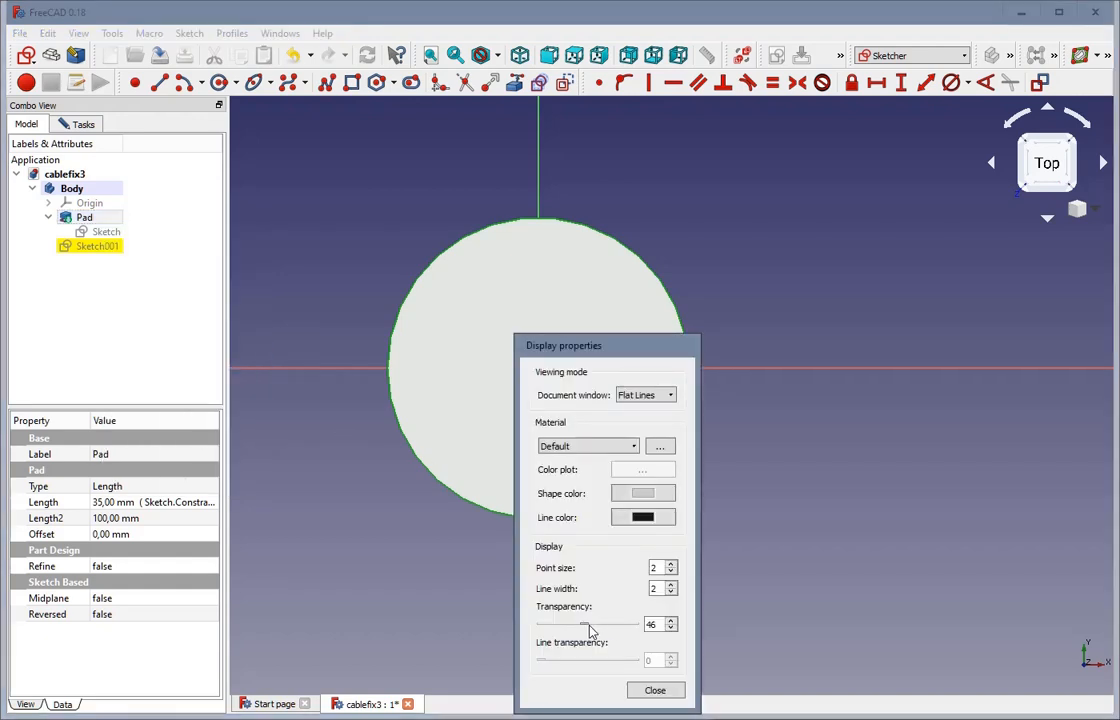
left_click(655, 690)
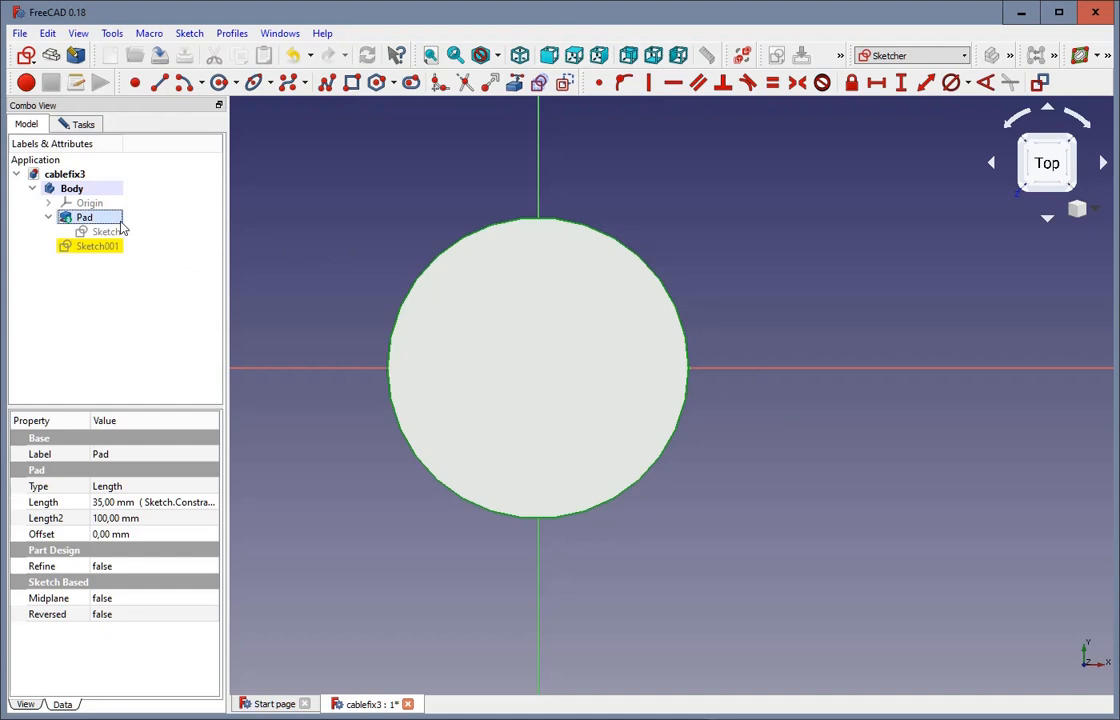
key("space")
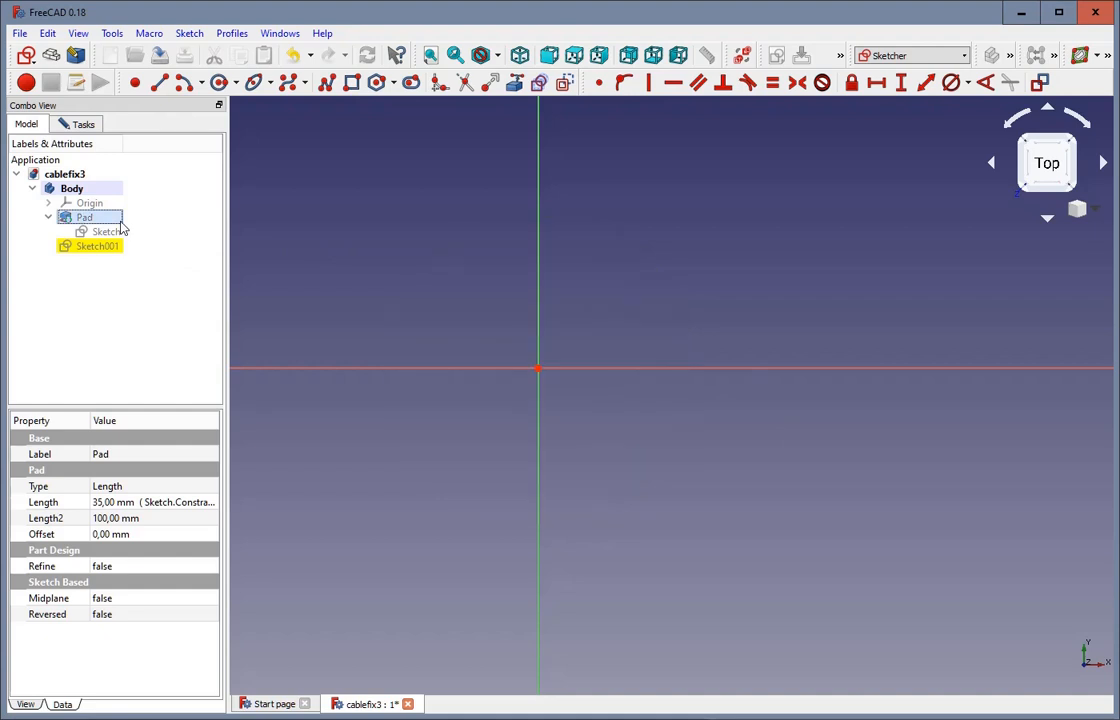
key("space")
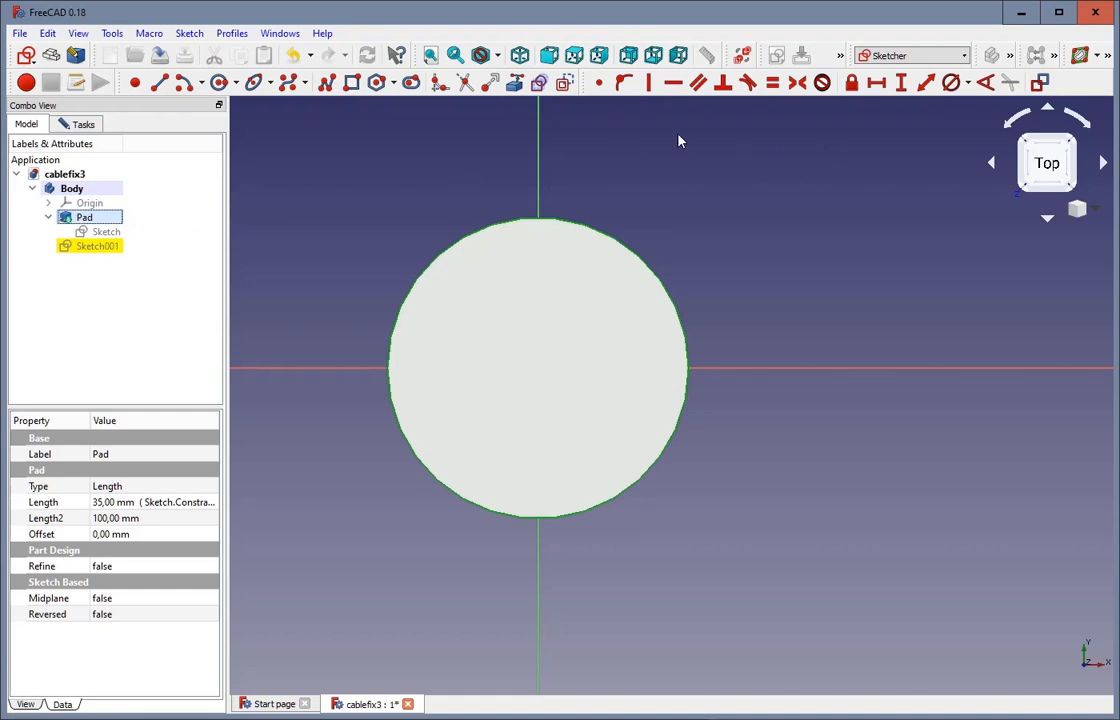
Switch the sketch display to section view and hide the Pad
left_click(842, 57)
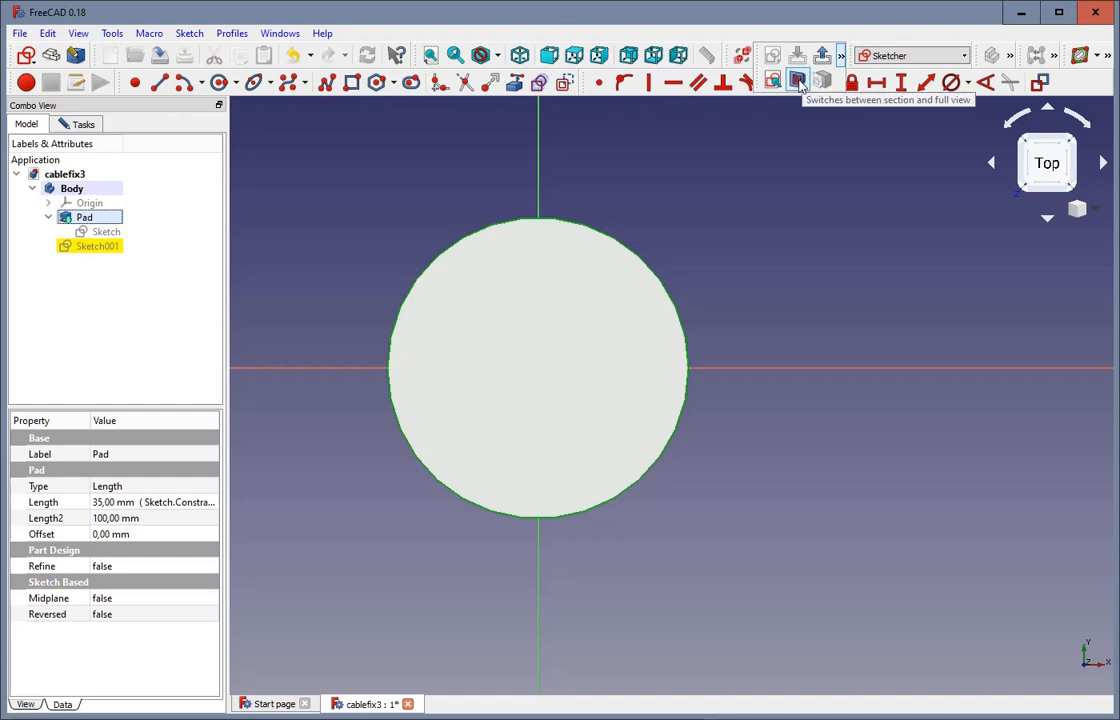
left_click(797, 82)
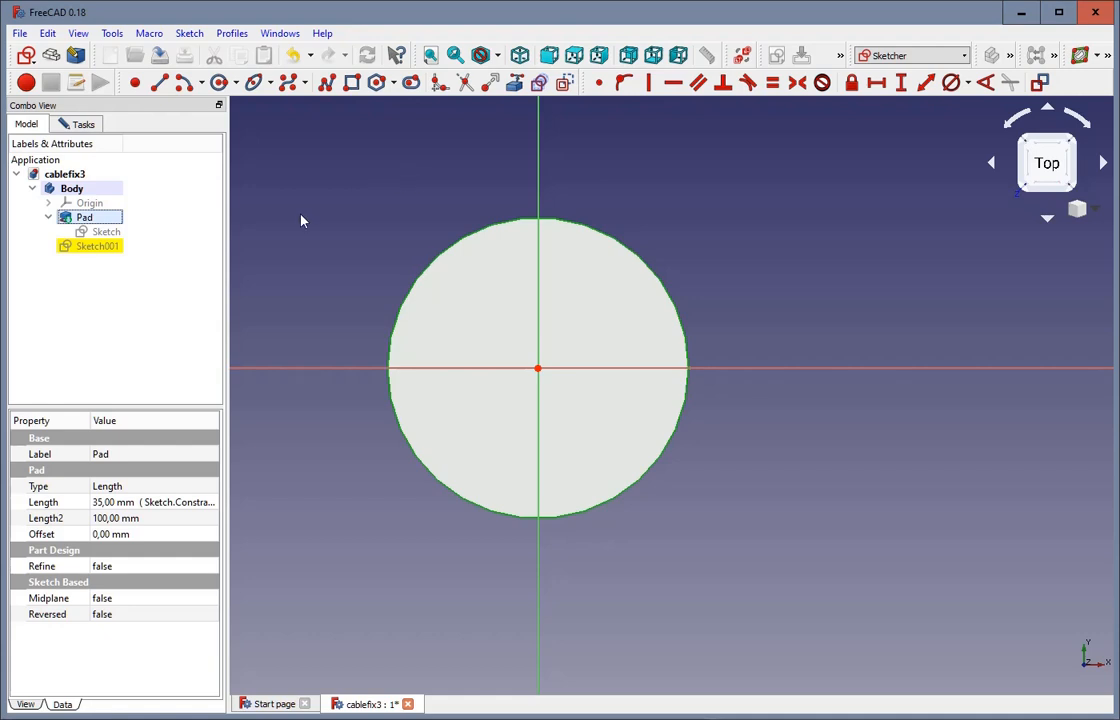
key("space")
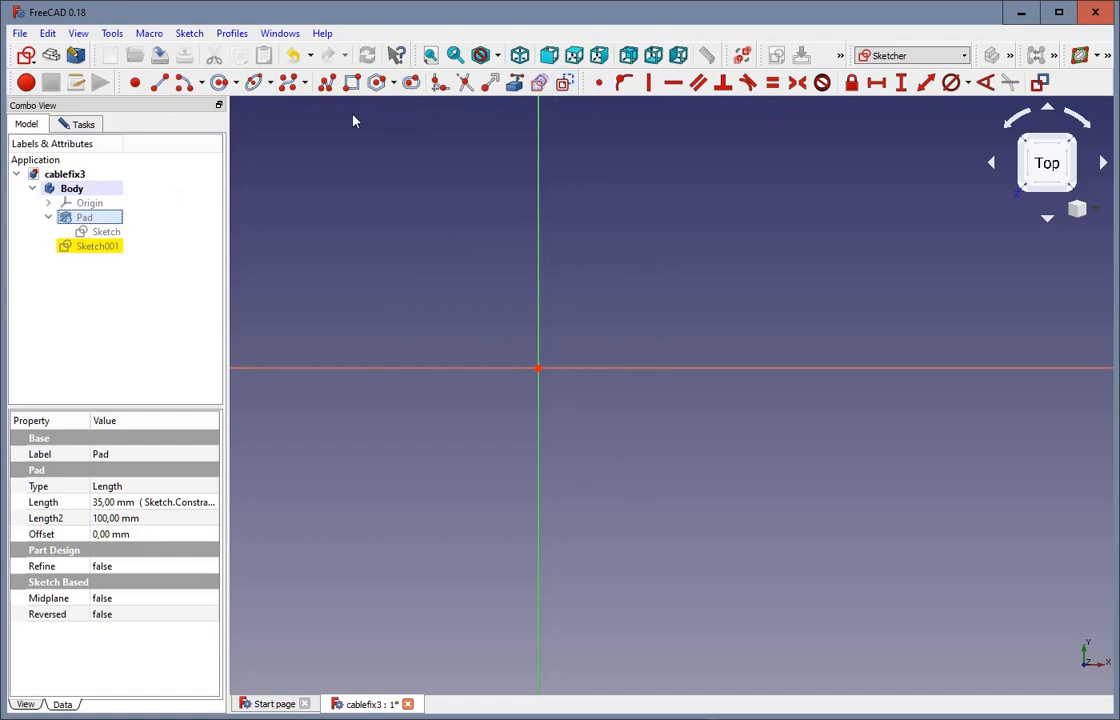
Draw a circle centred on the origin, smaller than the hidden Pad's outline
left_click(220, 83)
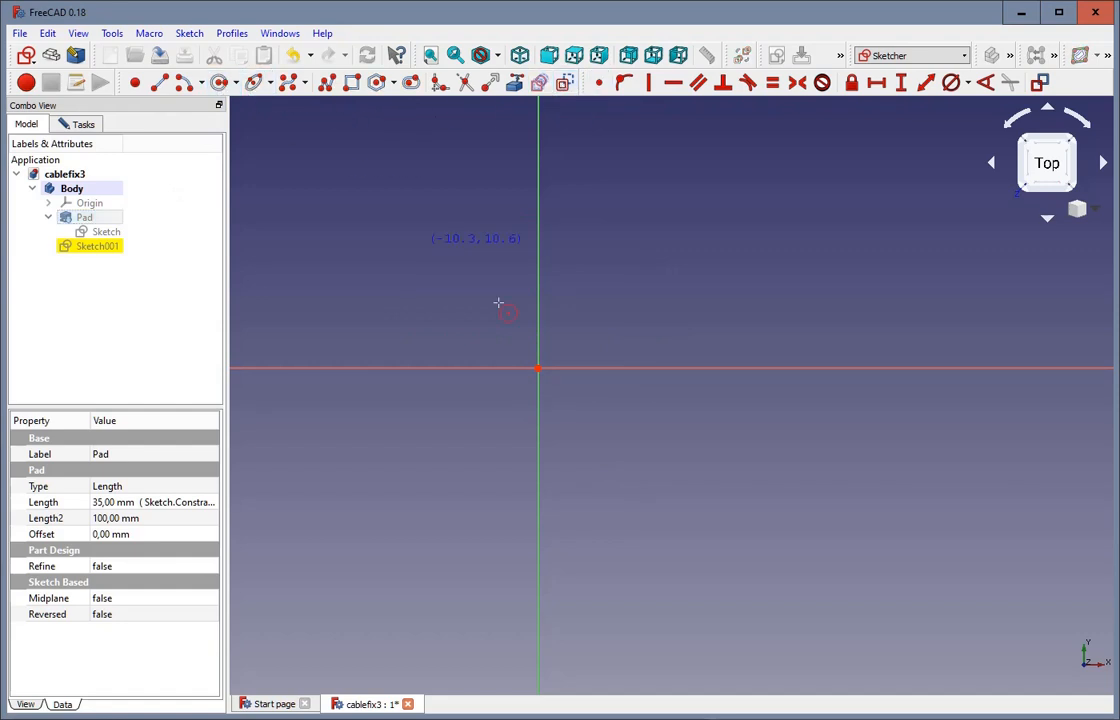
left_click(538, 369)
left_click(594, 277)
right_click(675, 308)
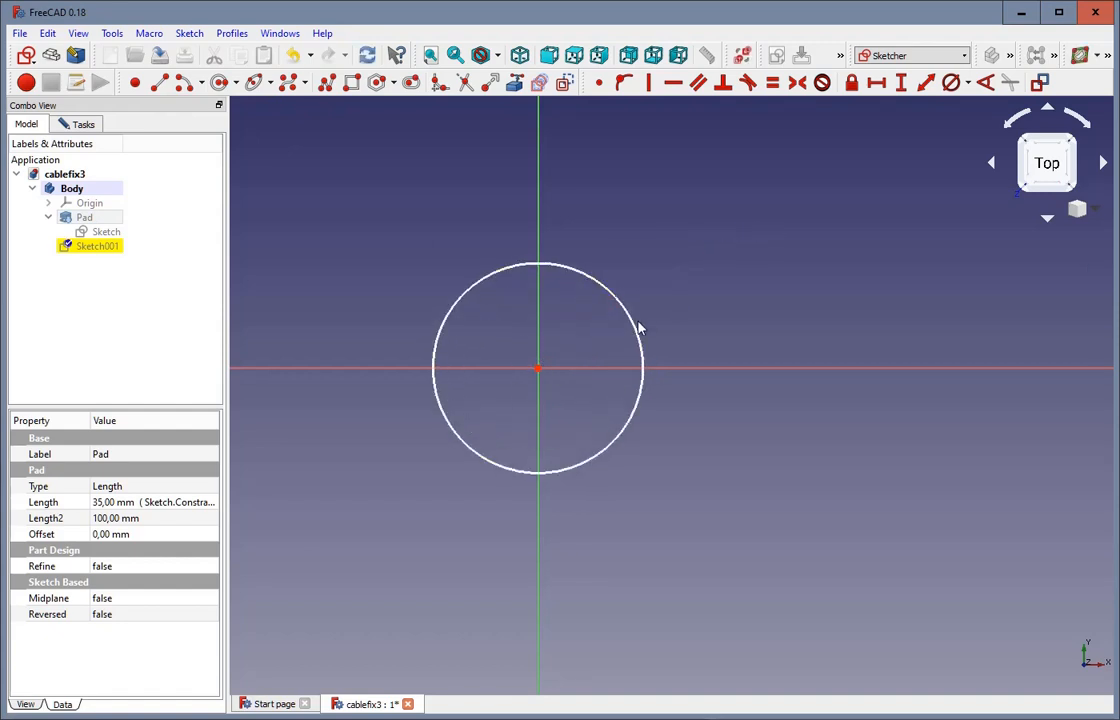
Apply a diameter constraint to the circle centred on the origin
left_click(638, 331)
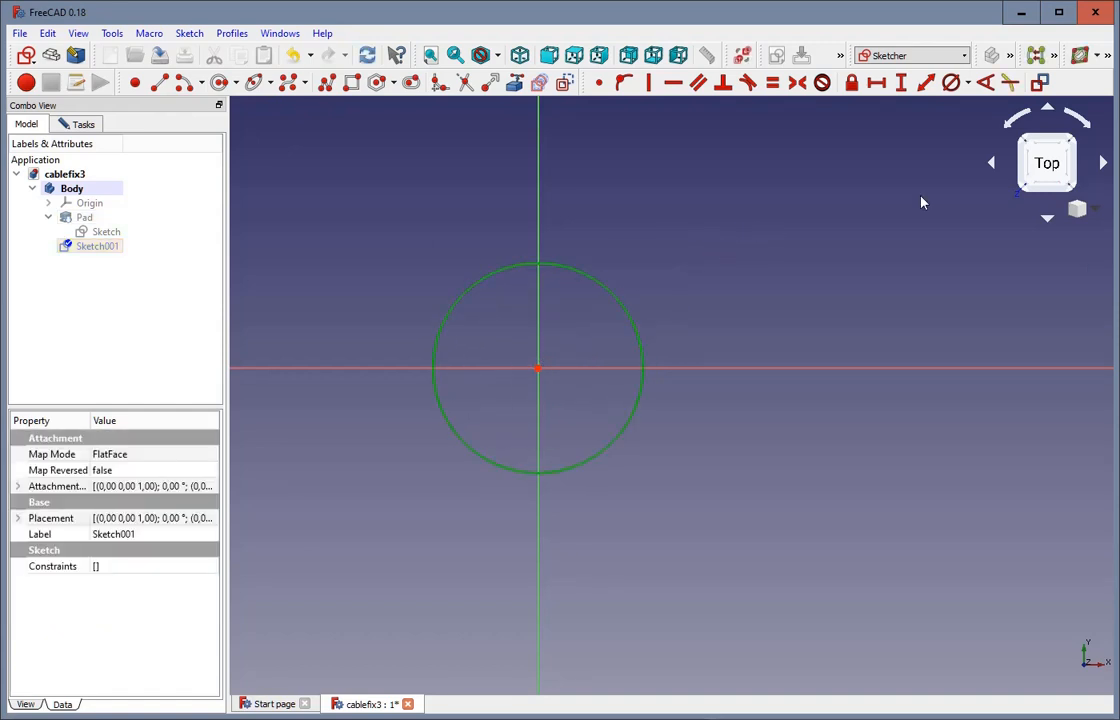
left_click(966, 85)
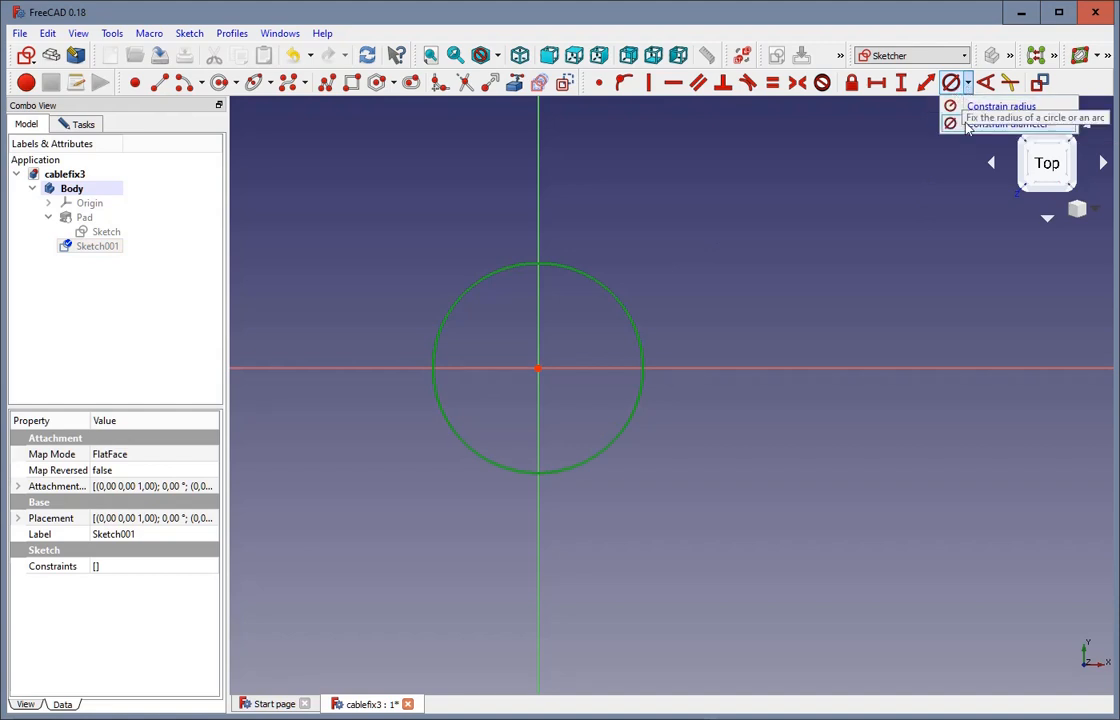
left_click(955, 88)
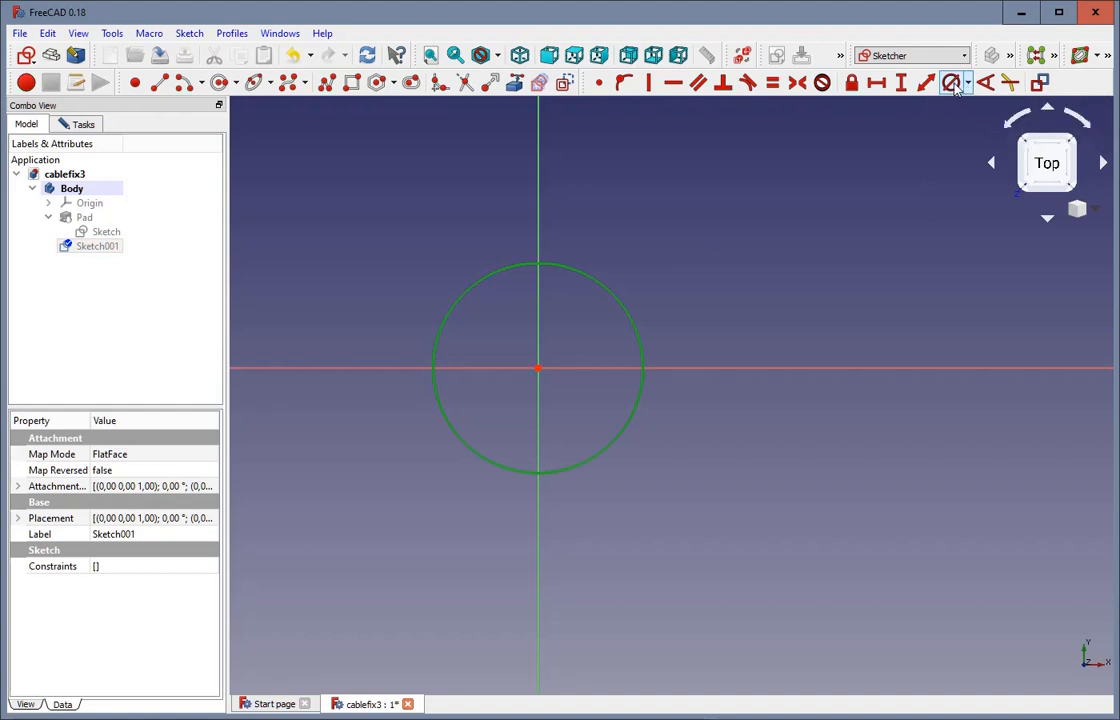
left_click(615, 303)
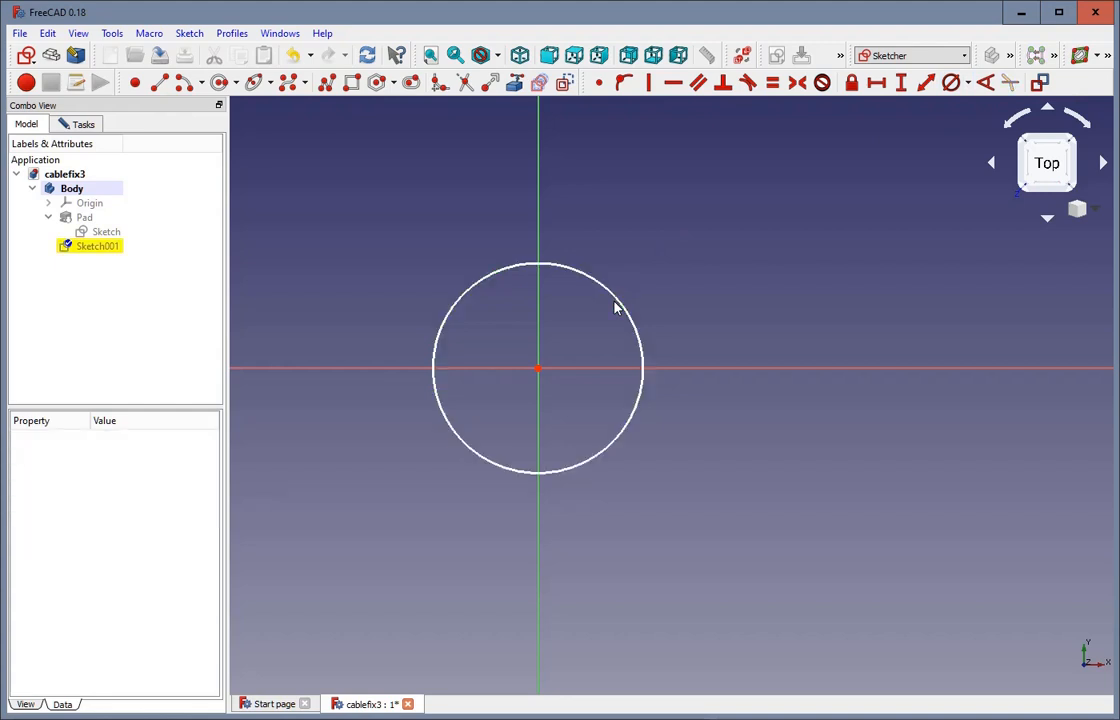
left_click(620, 305)
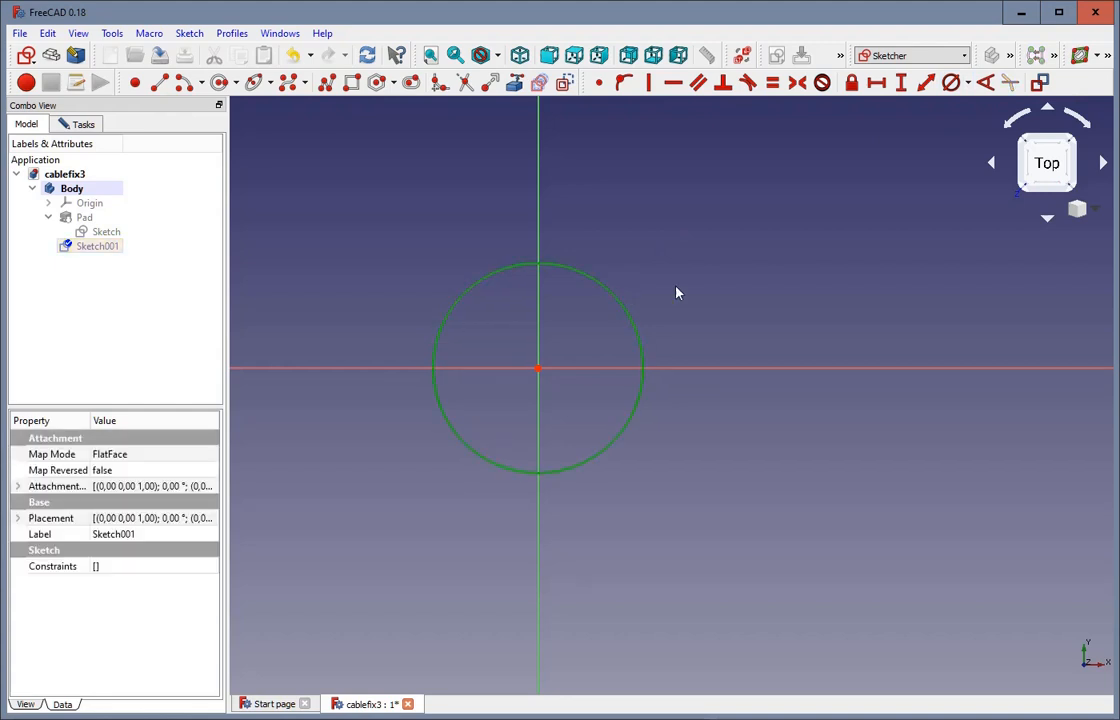
left_click(950, 84)
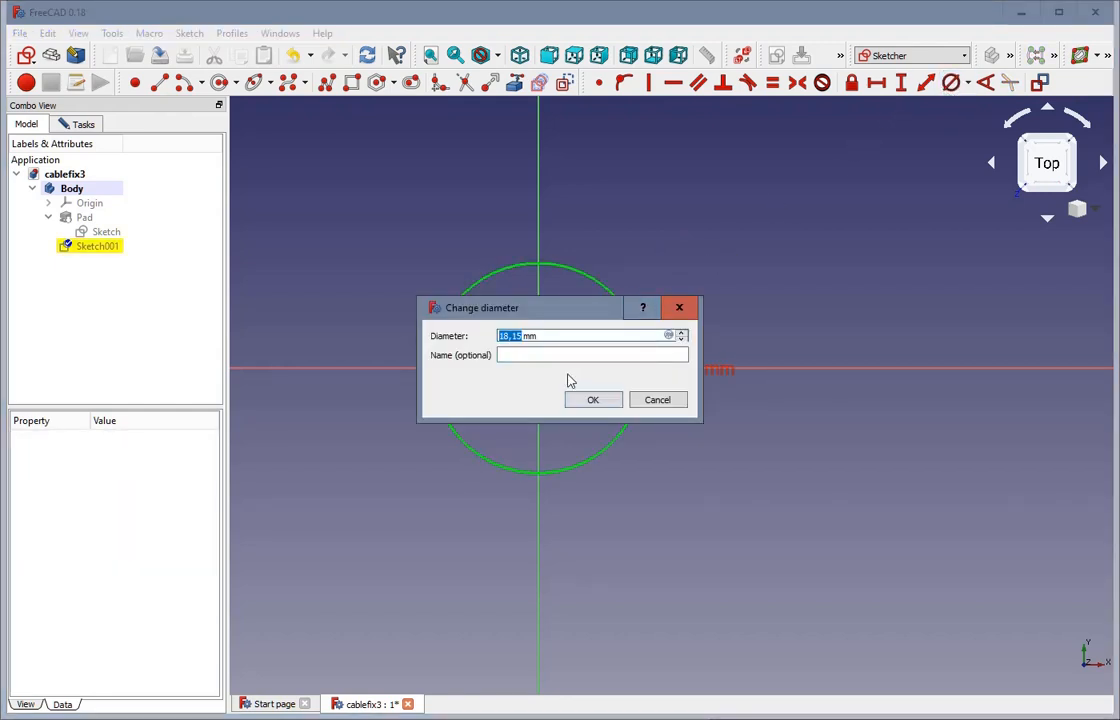
Start a formula for the circle's diameter with the reference Sketch.Constraints.diameterTube
key("equal")
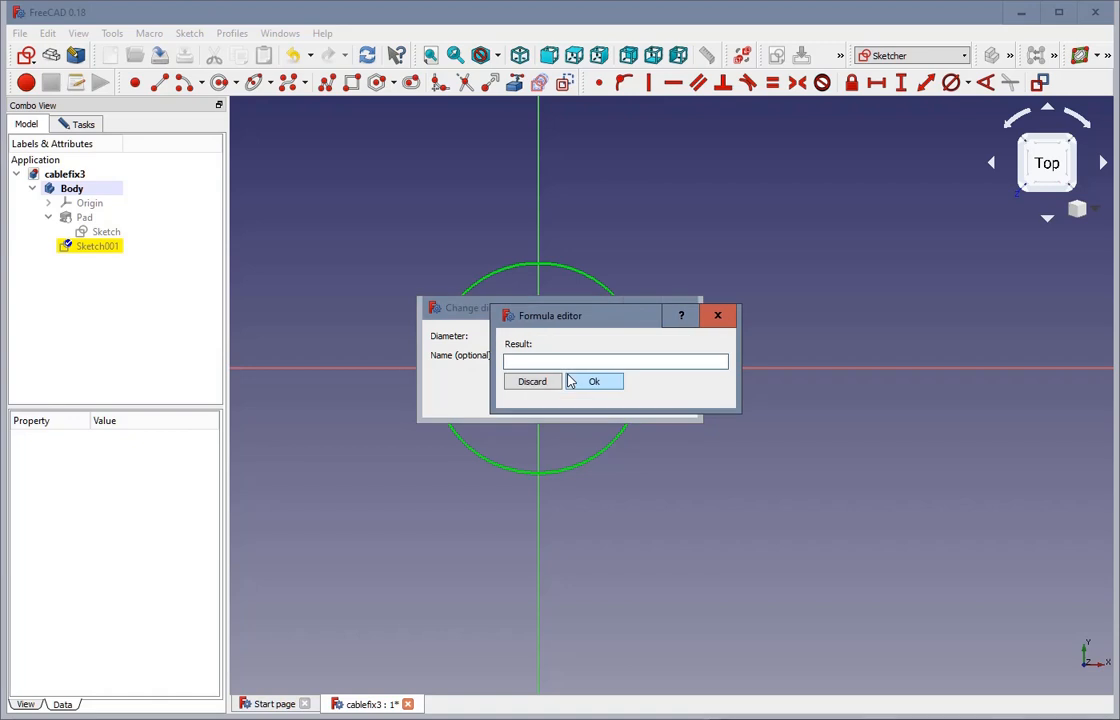
type("s")
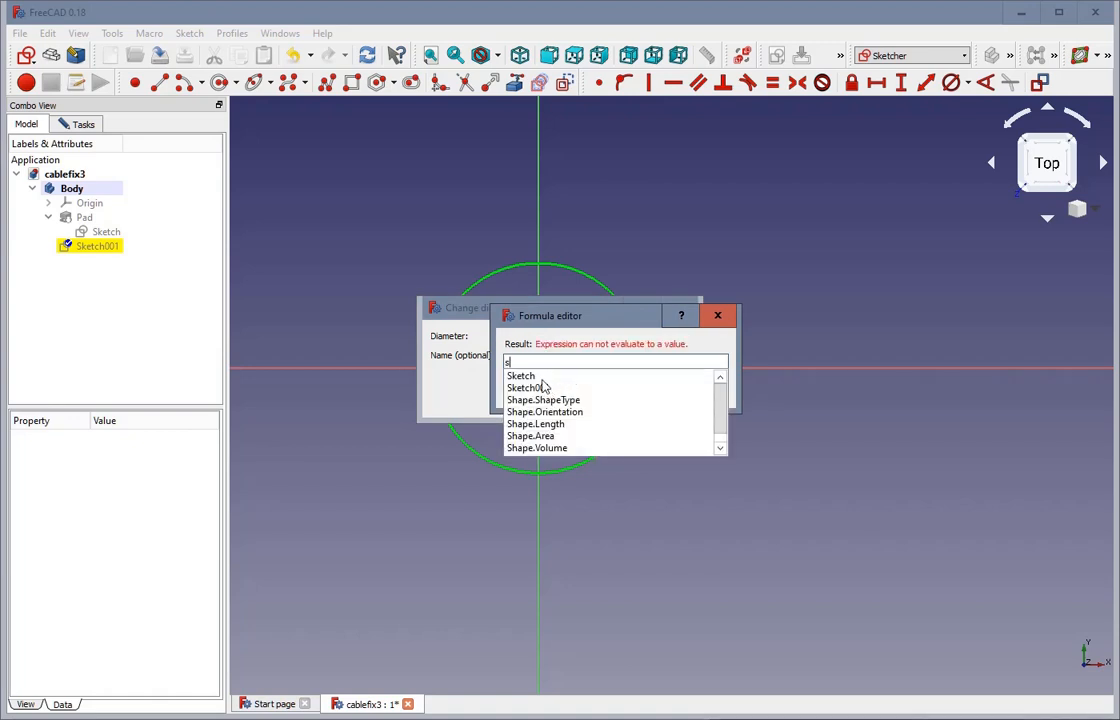
left_click(530, 377)
type("ch.c")
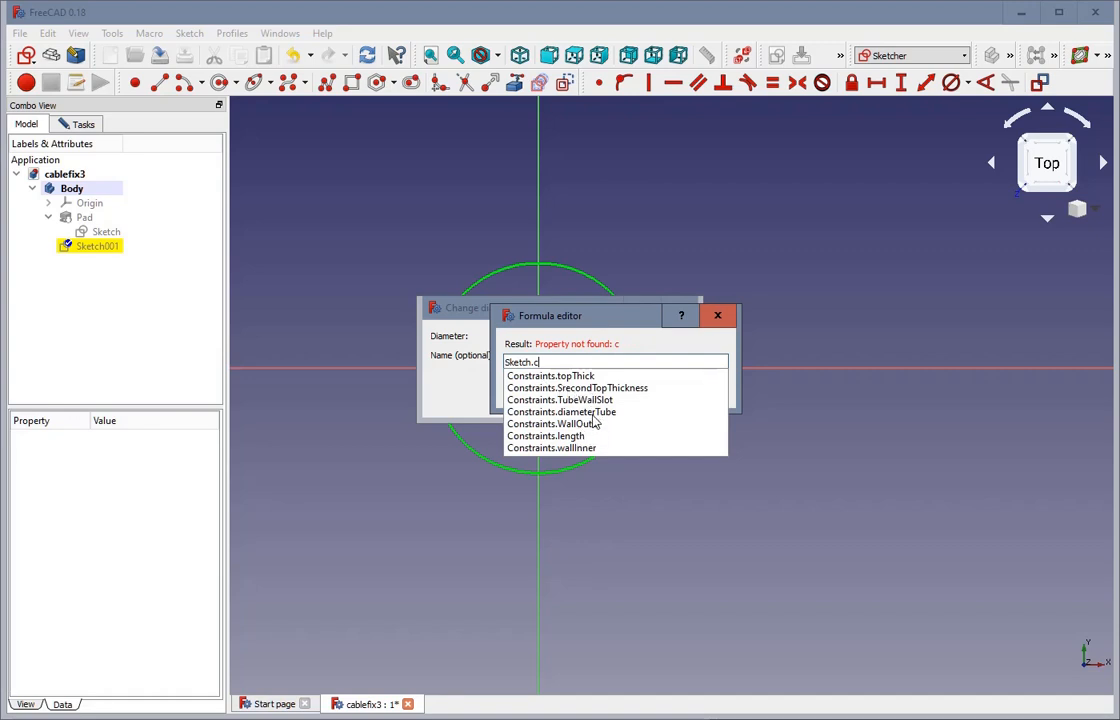
left_click(592, 412)
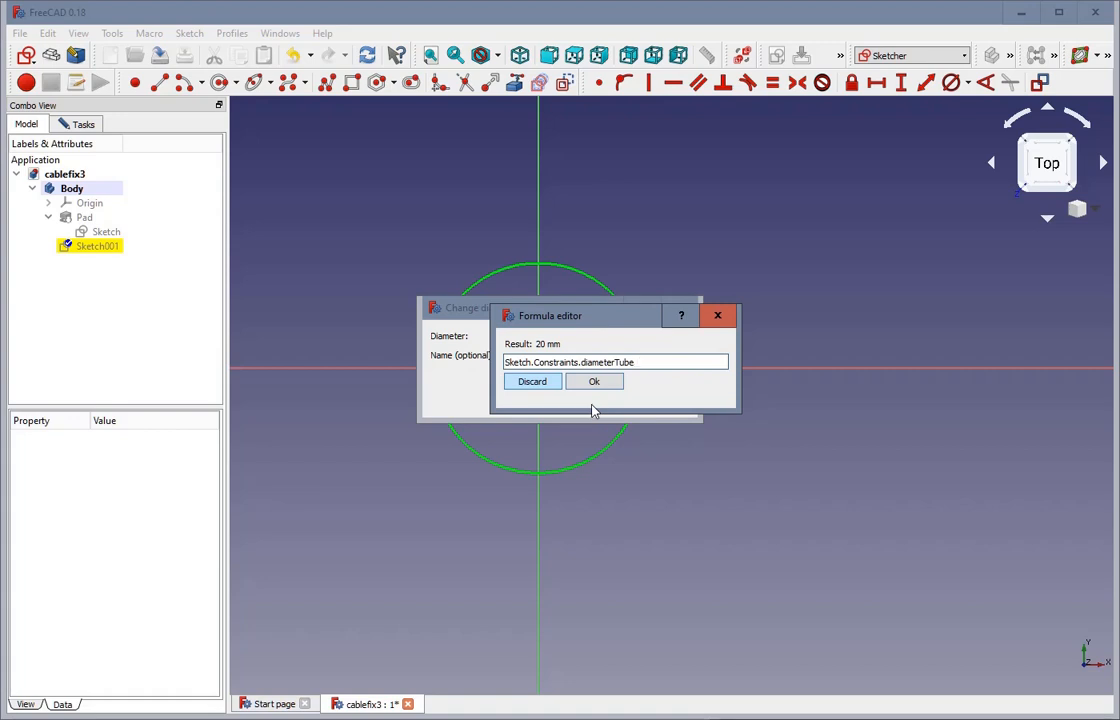
Complete the diameter formula by subtracting 2*Sketch.Constraints.wallInner and apply it to the circle
type("-")
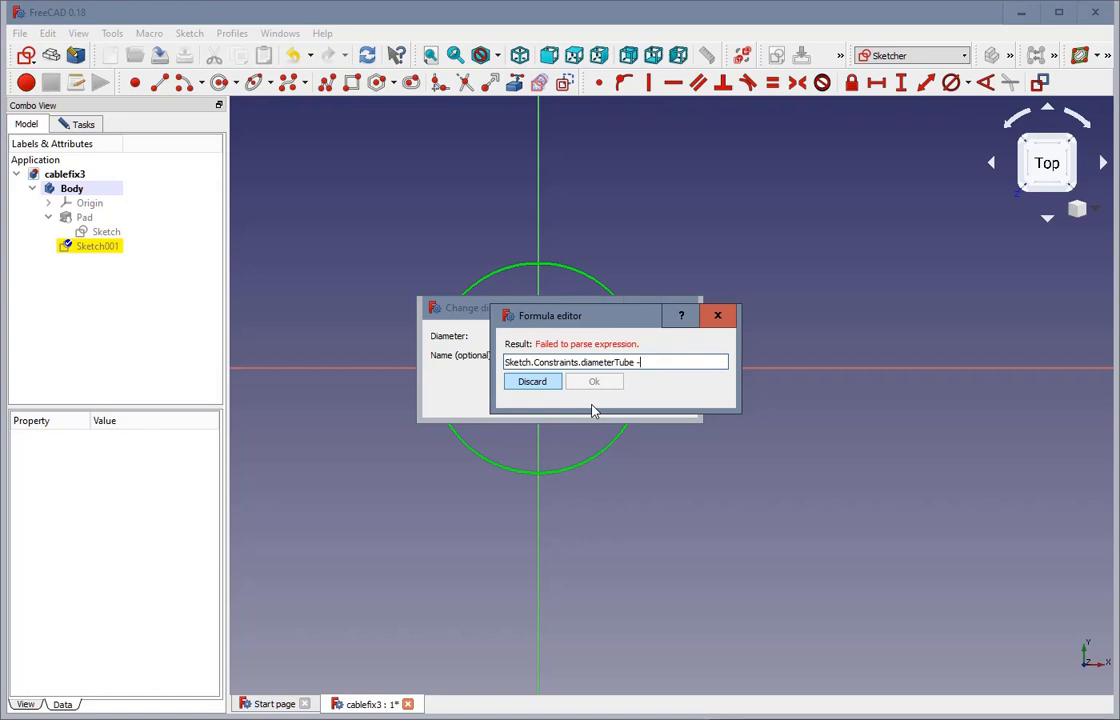
type("2")
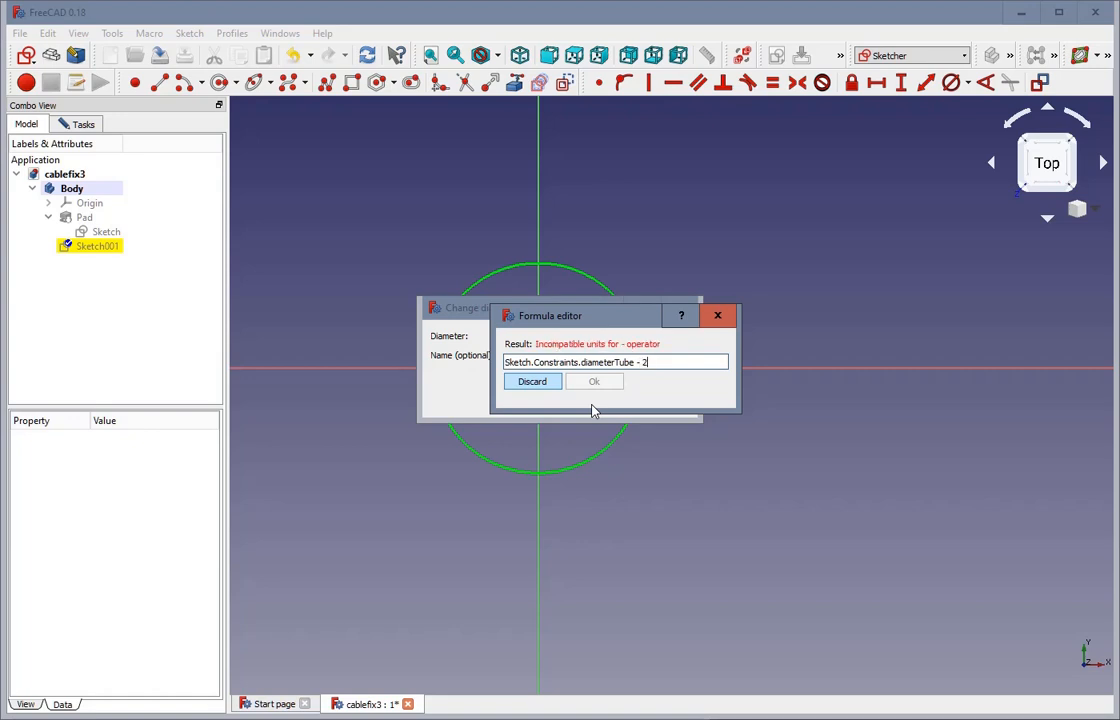
type("*s")
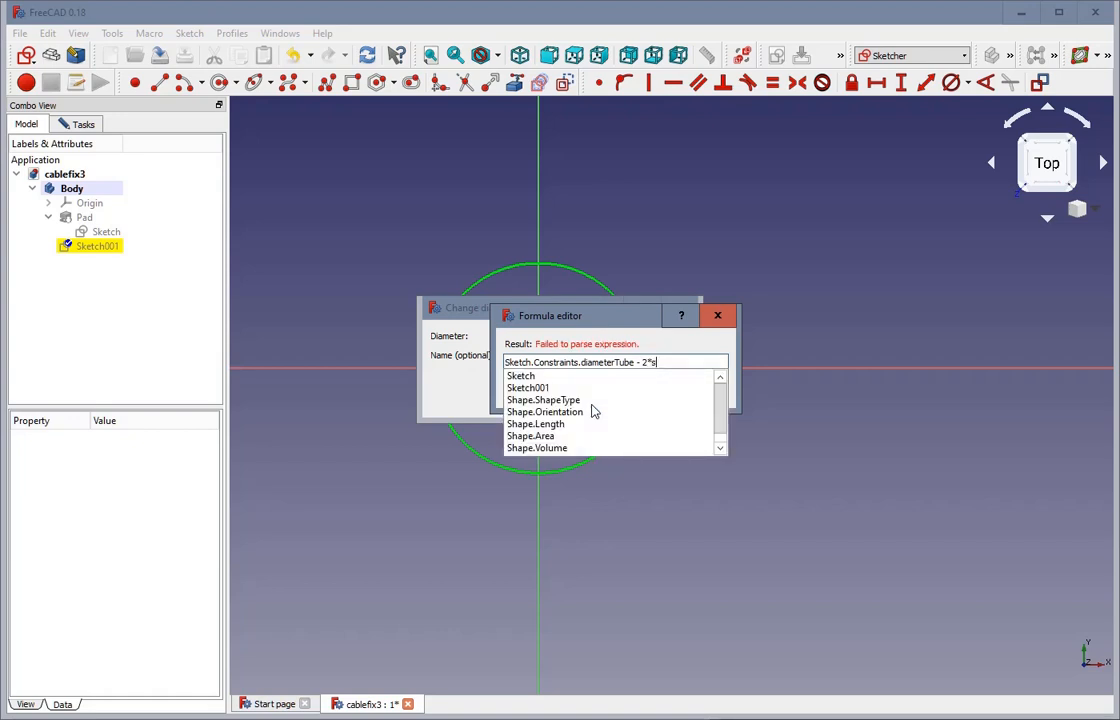
key("BackSpace")
type("s")
left_click(538, 375)
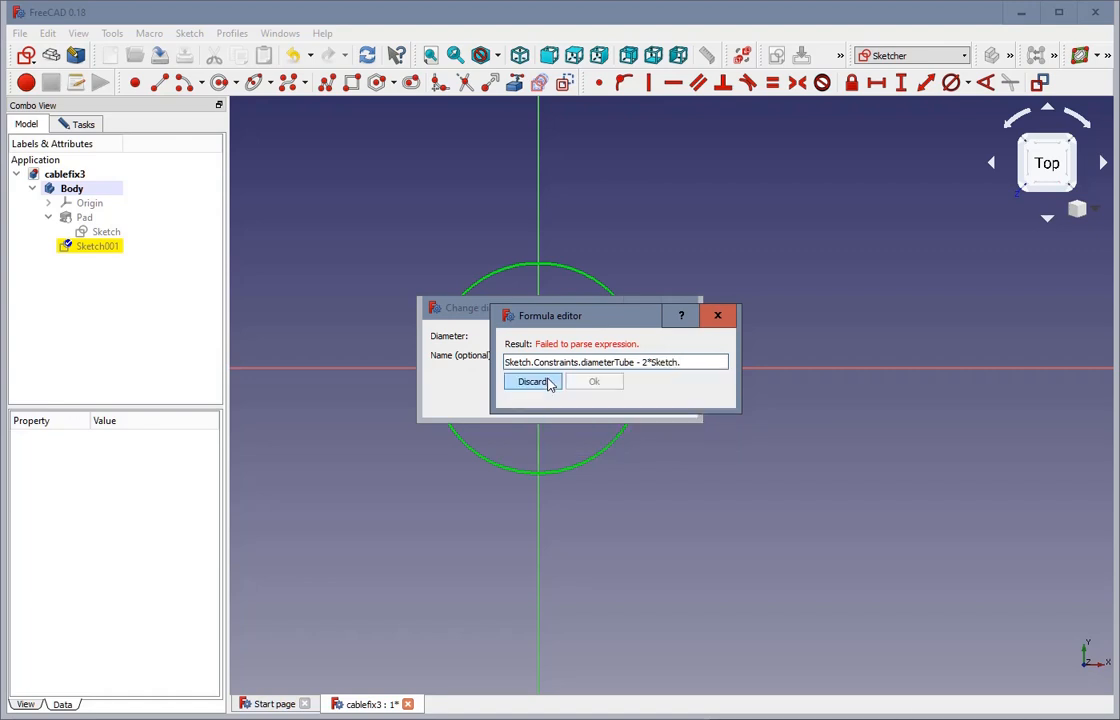
type("c")
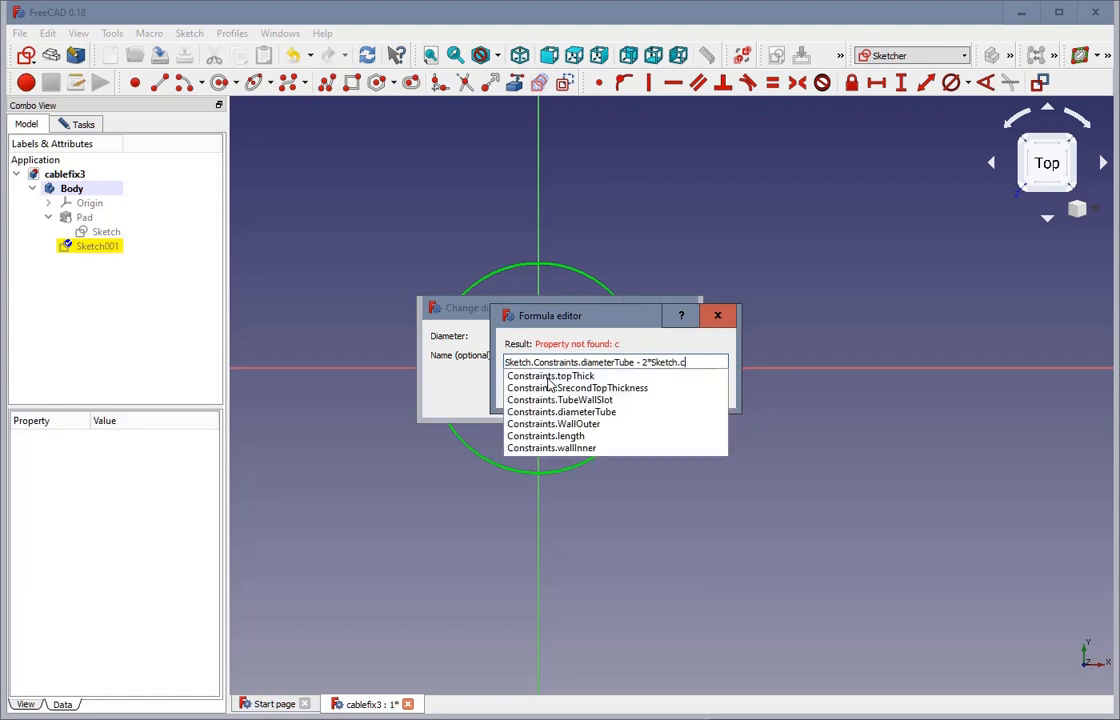
left_click(551, 450)
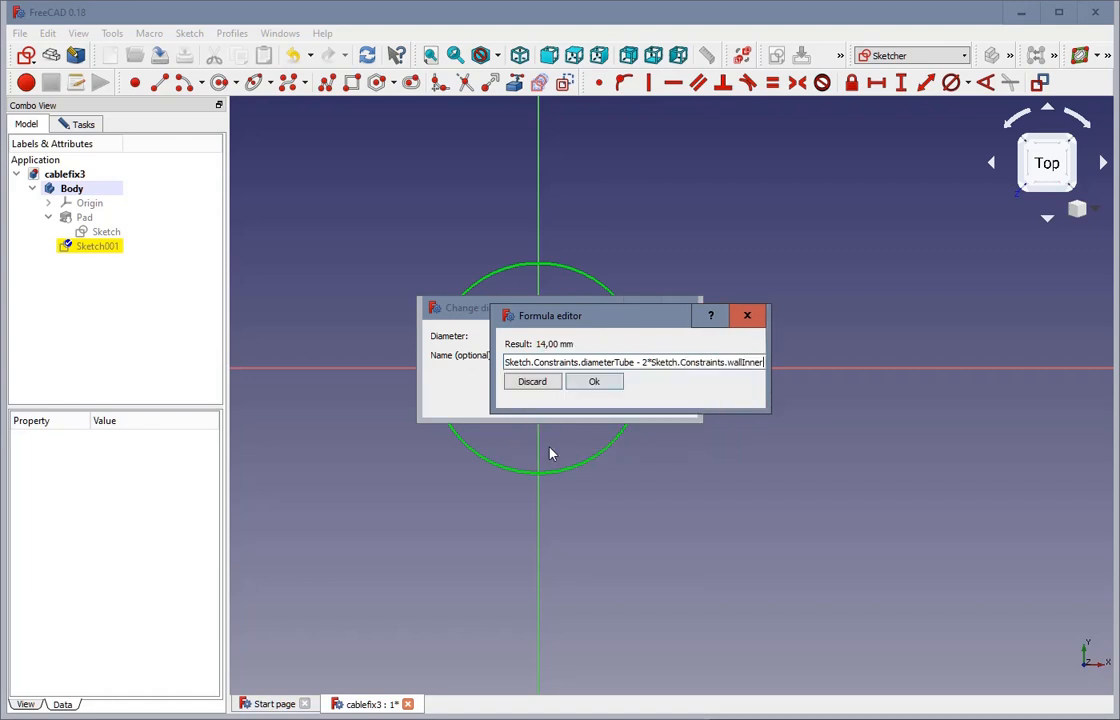
left_click(594, 383)
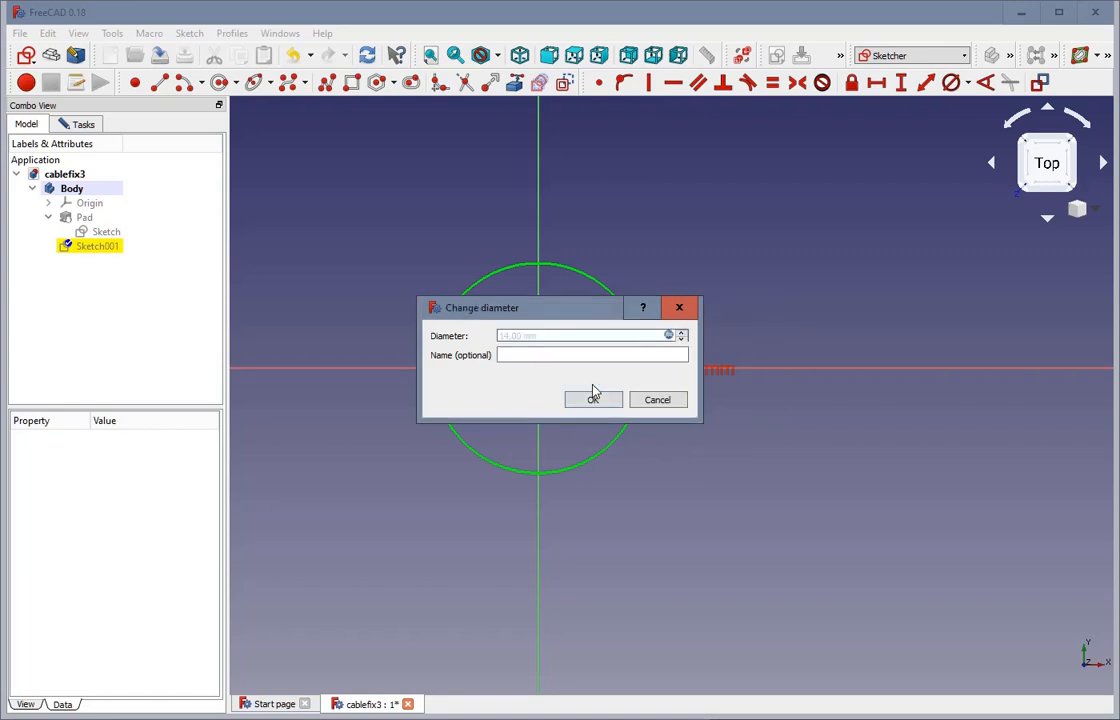
left_click(592, 399)
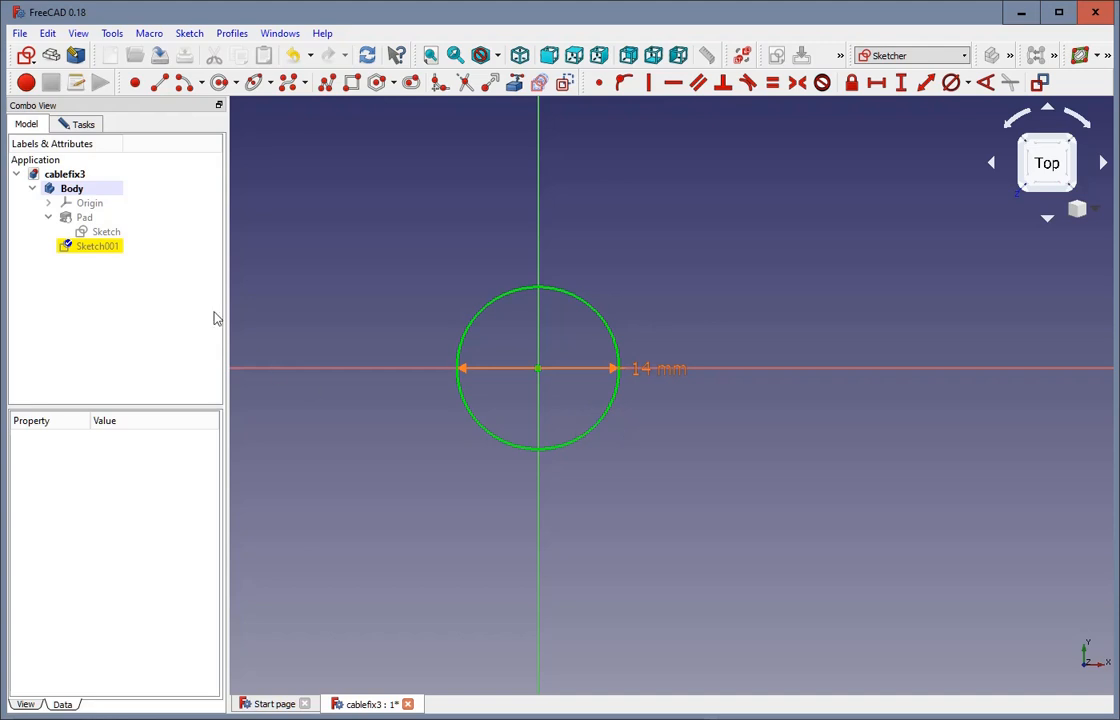
Finish editing the circle sketch and return to the part's features
left_click(103, 248)
left_click(68, 128)
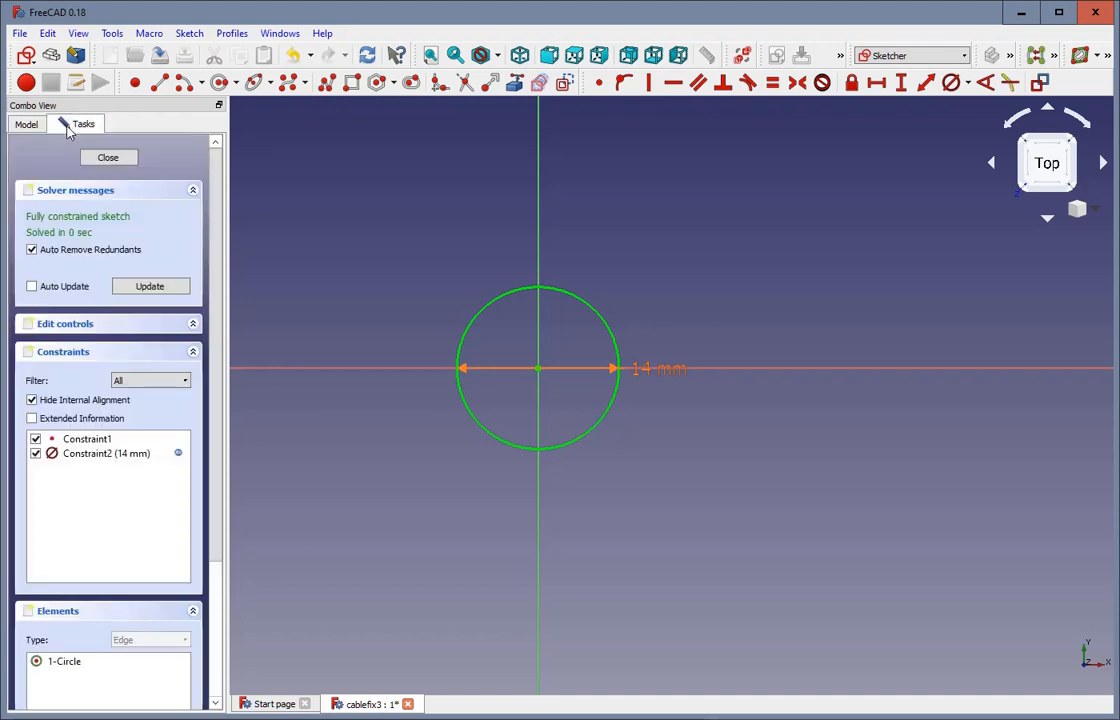
left_click(127, 166)
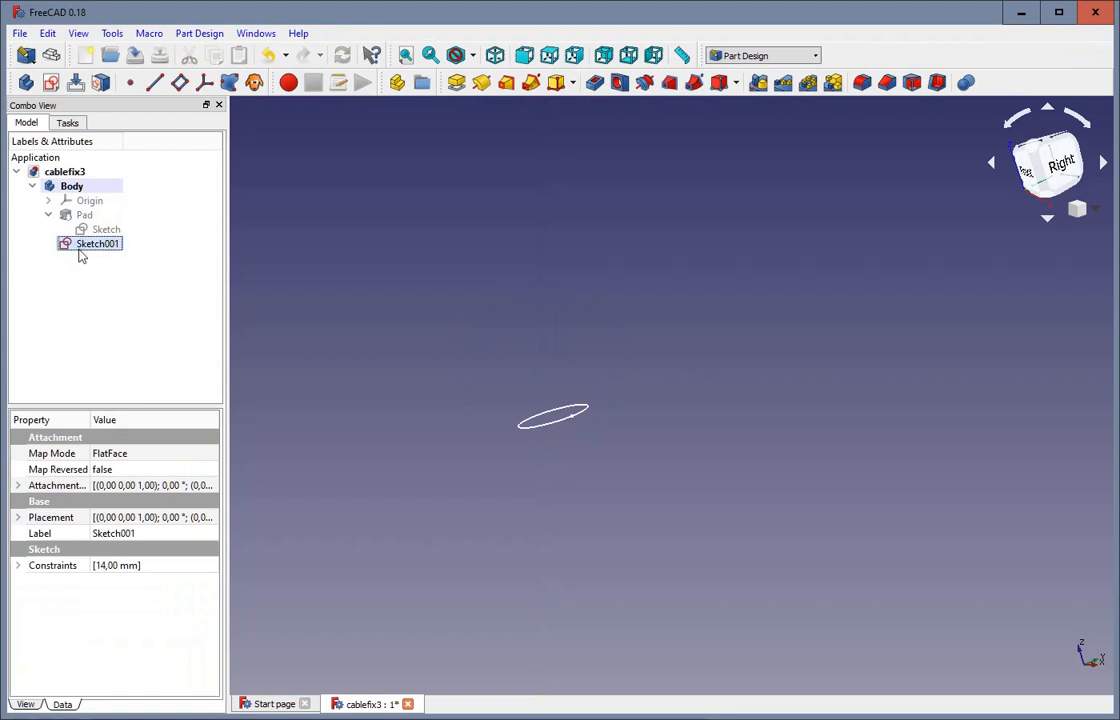
Create a pocket from the circle sketch and reverse its direction so it cuts into the cylinder
left_click(594, 82)
middle_click_drag(662, 464, 665, 360)
scroll(560, 391, "up", 3)
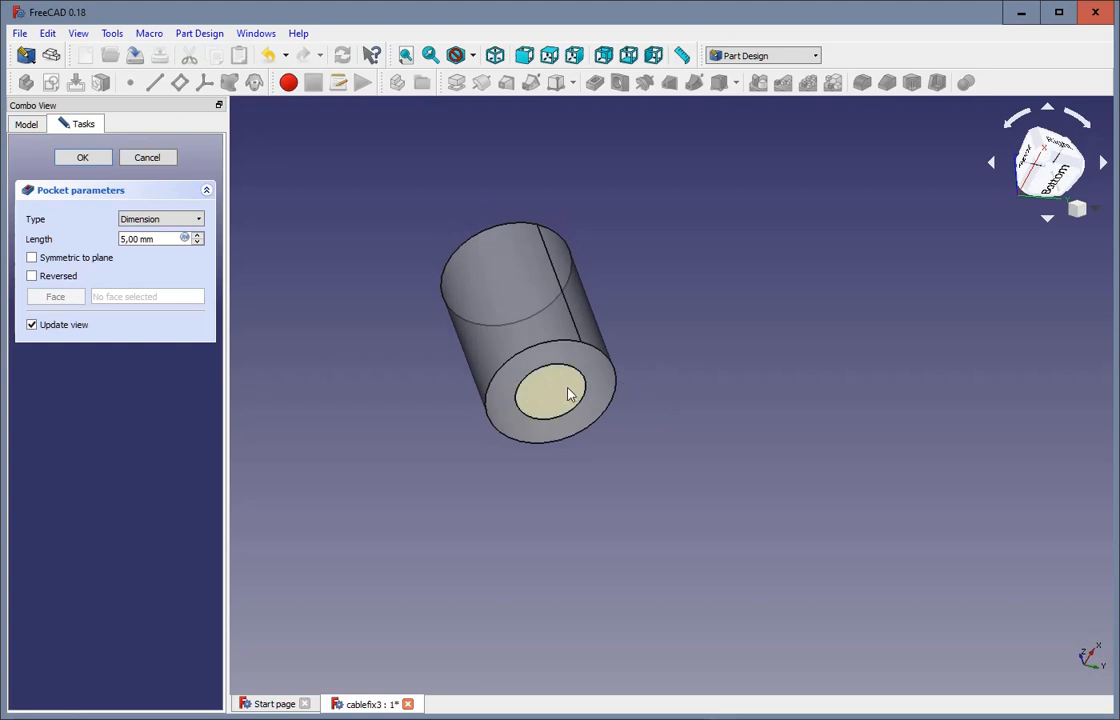
left_click(32, 277)
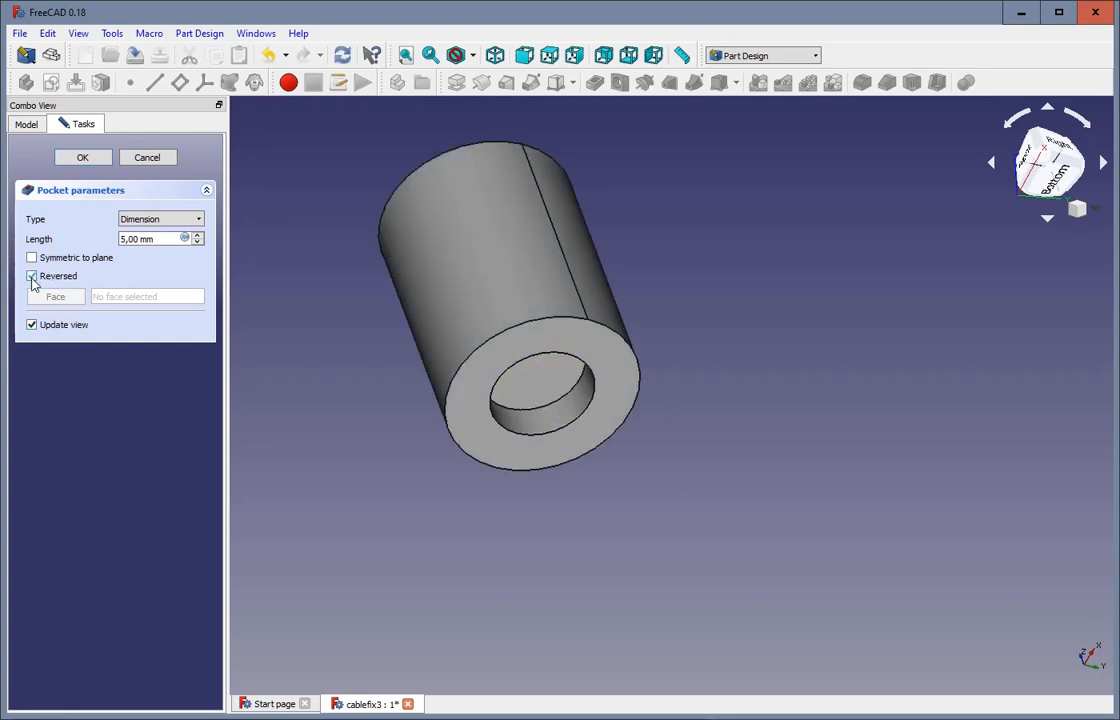
left_click(32, 277)
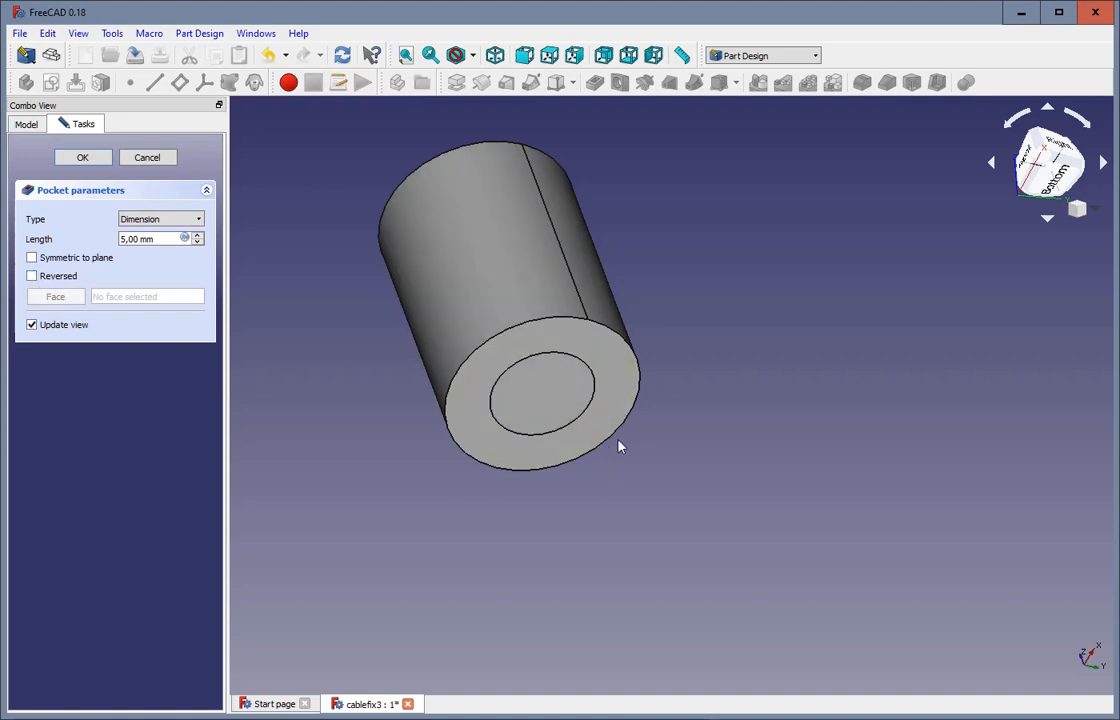
middle_click_drag(661, 431, 682, 472)
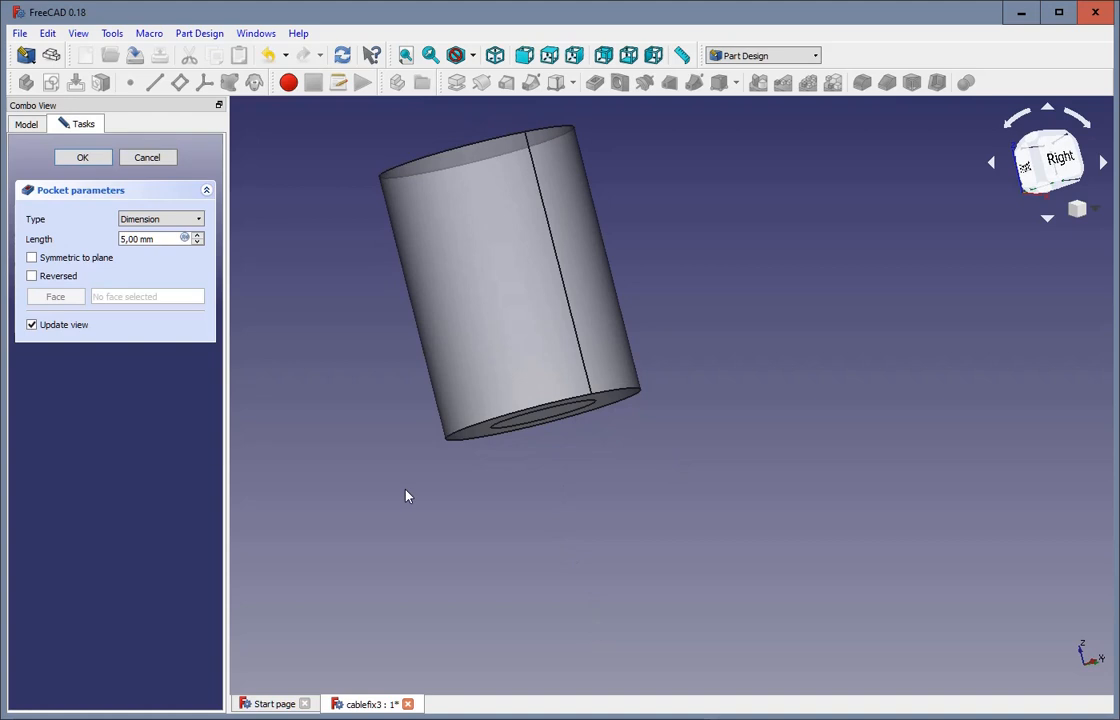
left_click(32, 276)
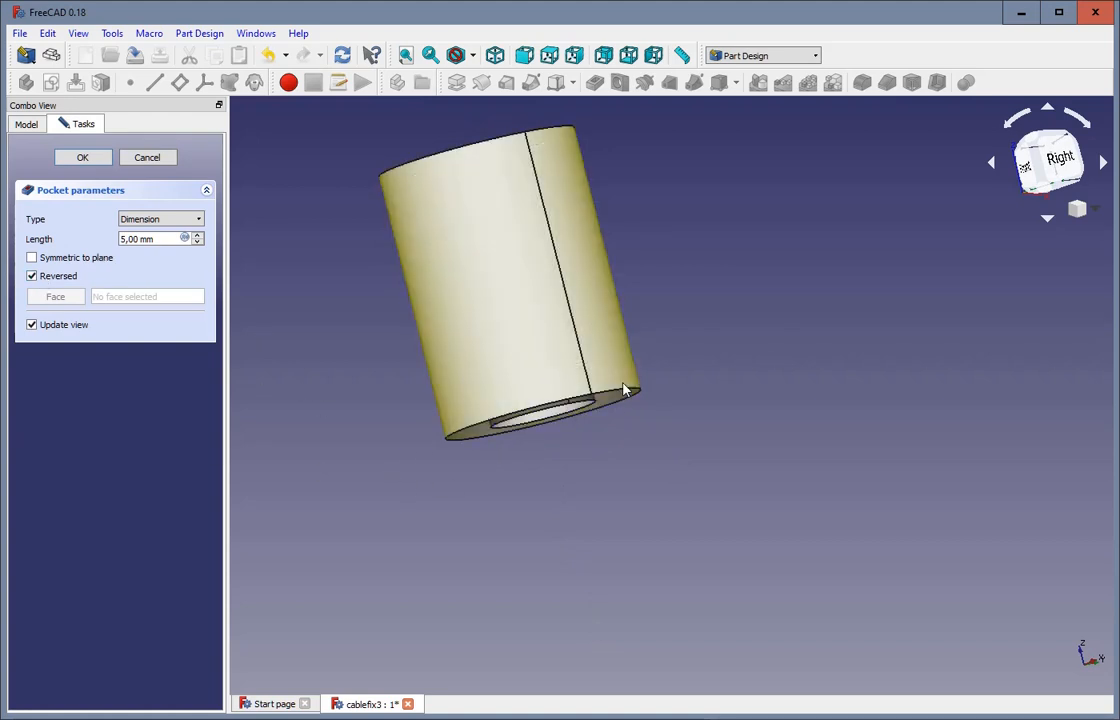
middle_click_drag(721, 436, 698, 373)
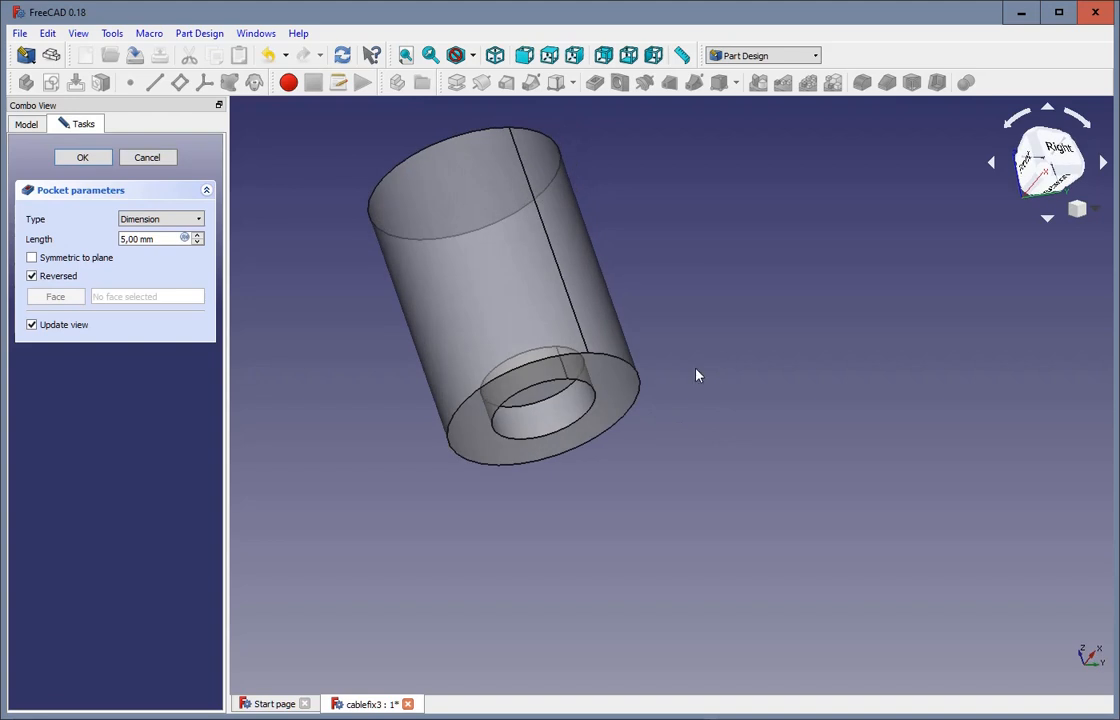
Start a formula for the pocket's length with the reference Sketch.Constraints.length
left_click(142, 242)
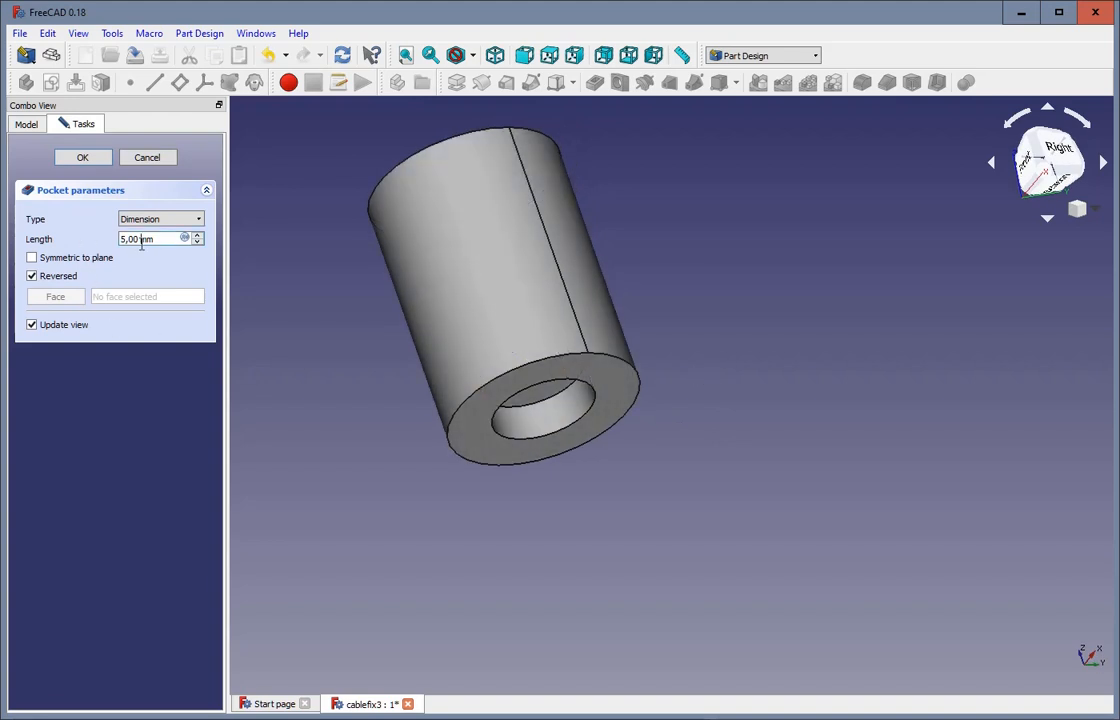
key("equal")
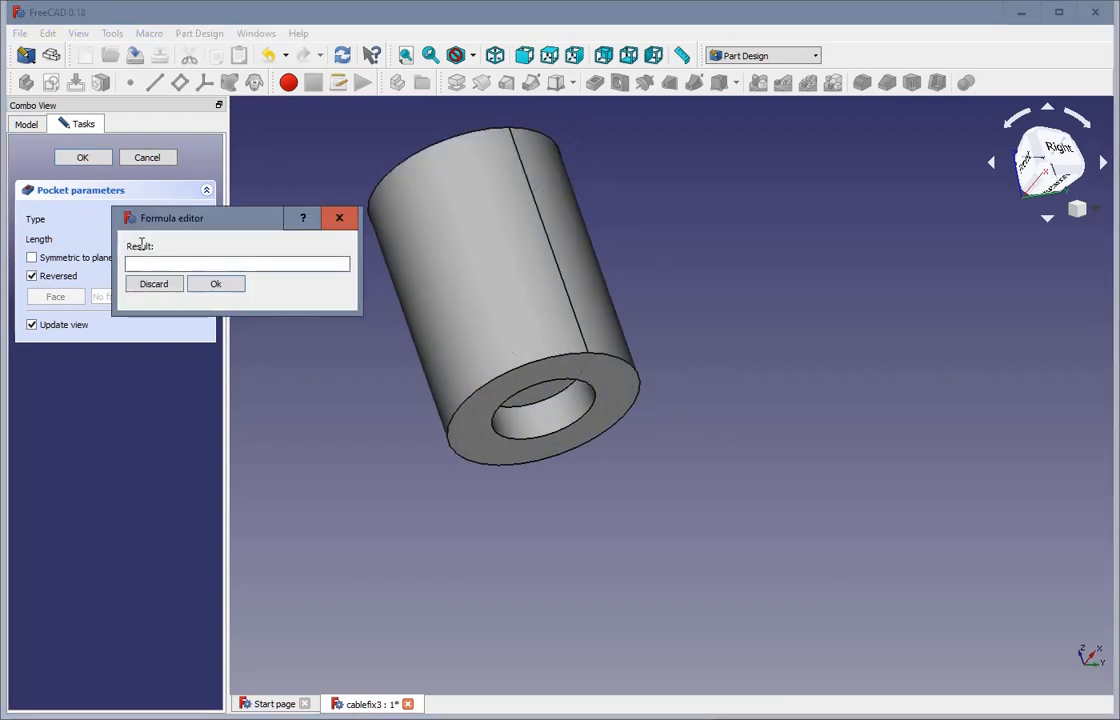
type("s")
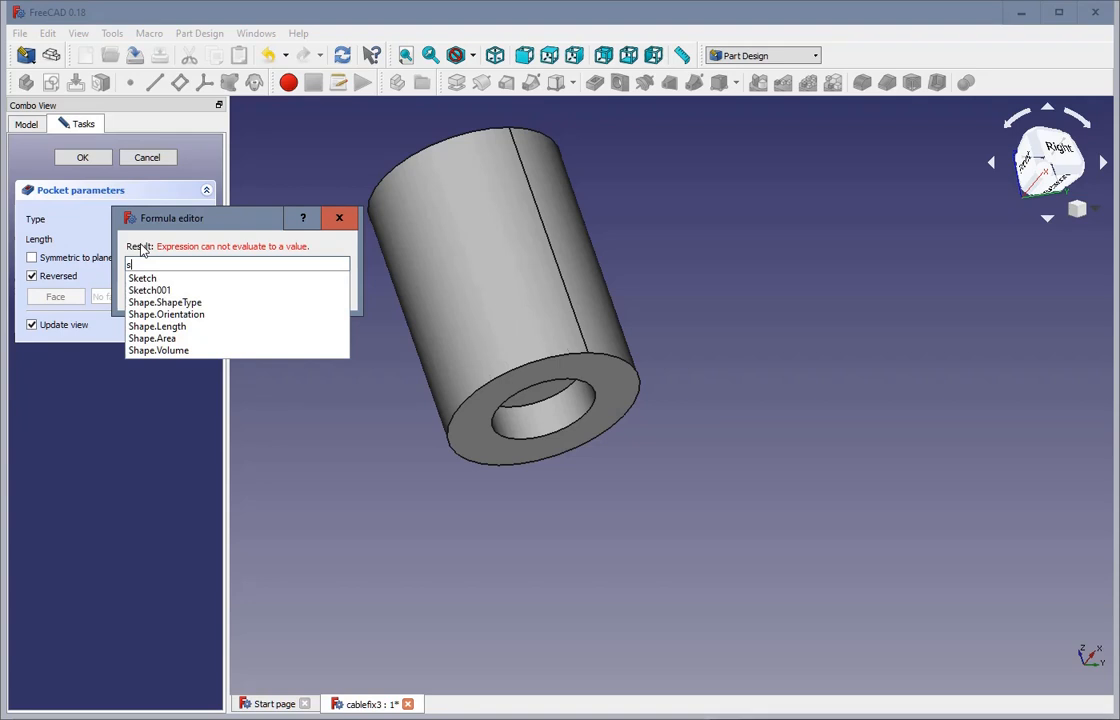
key("Down")
key("Return")
type("ch.c")
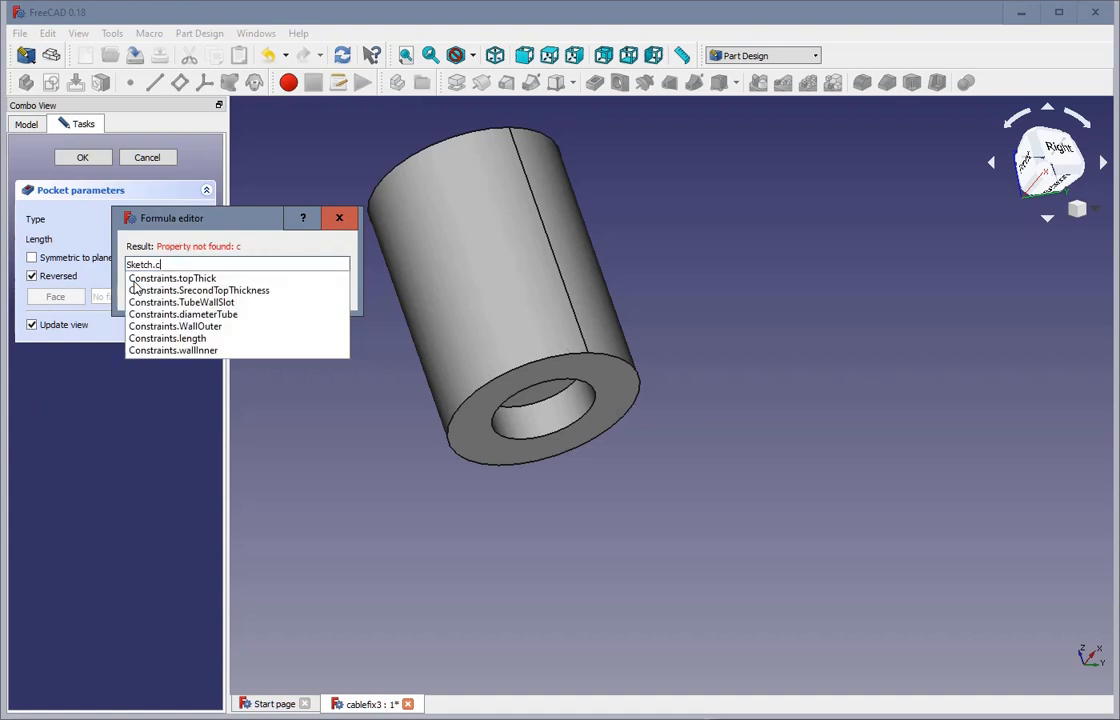
left_click(168, 339)
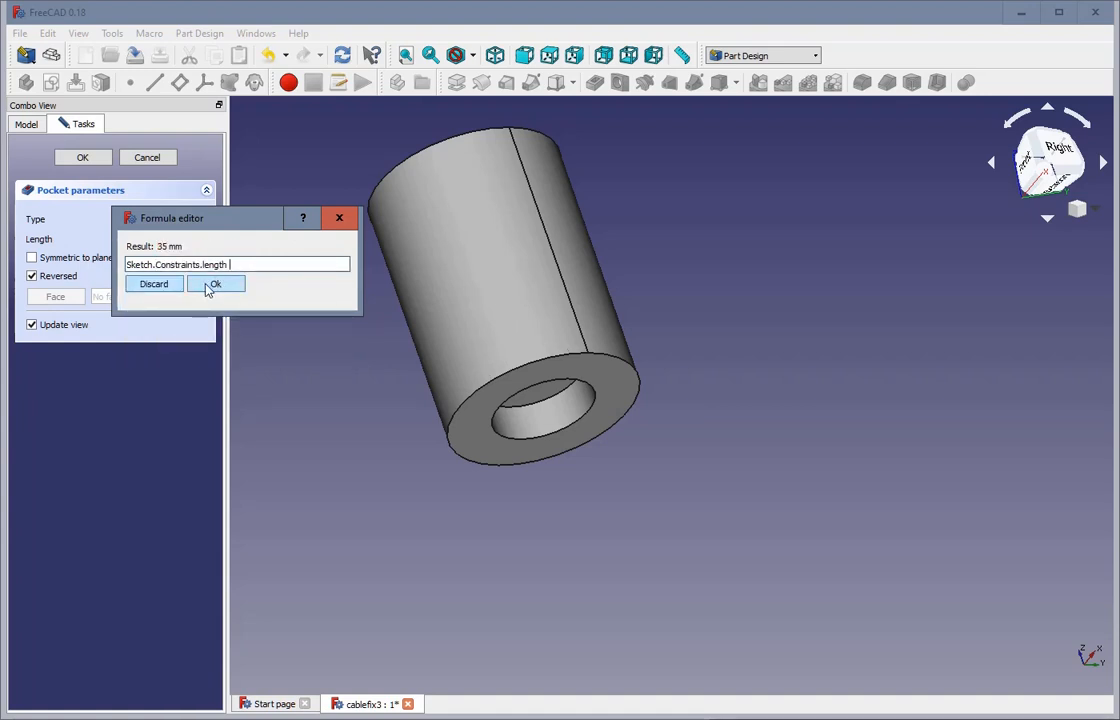
Complete the pocket's length formula by subtracting Sketch.Constraints.topThick and apply the pocket
type("- ")
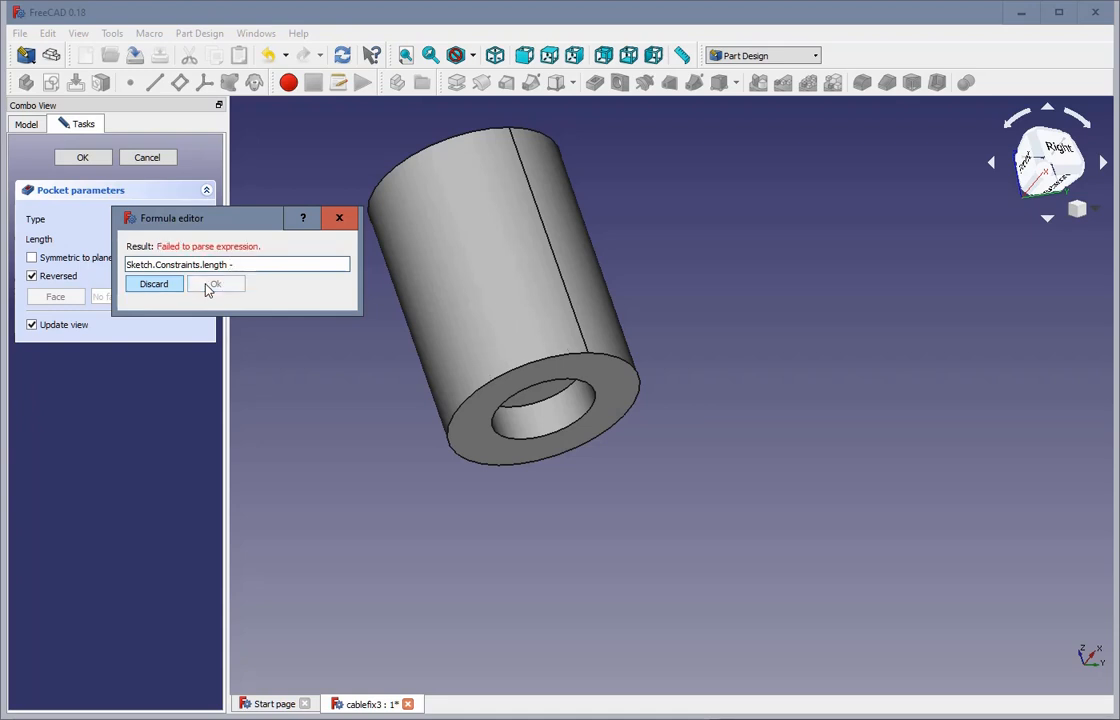
type("s")
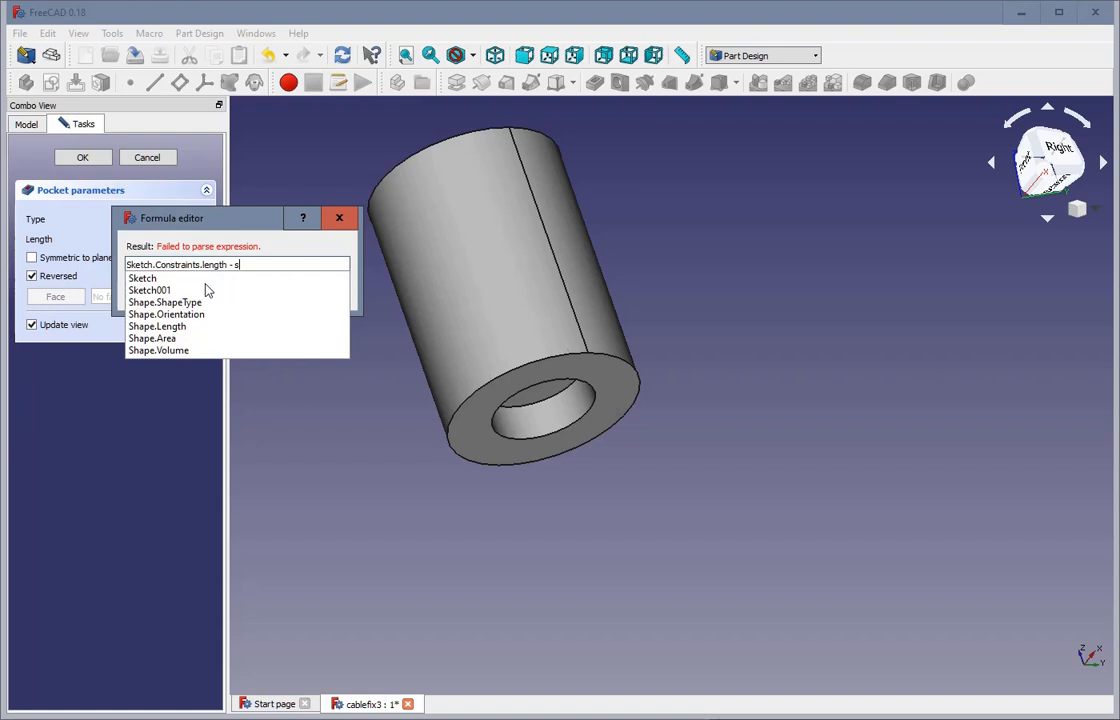
key("Down")
key("Return")
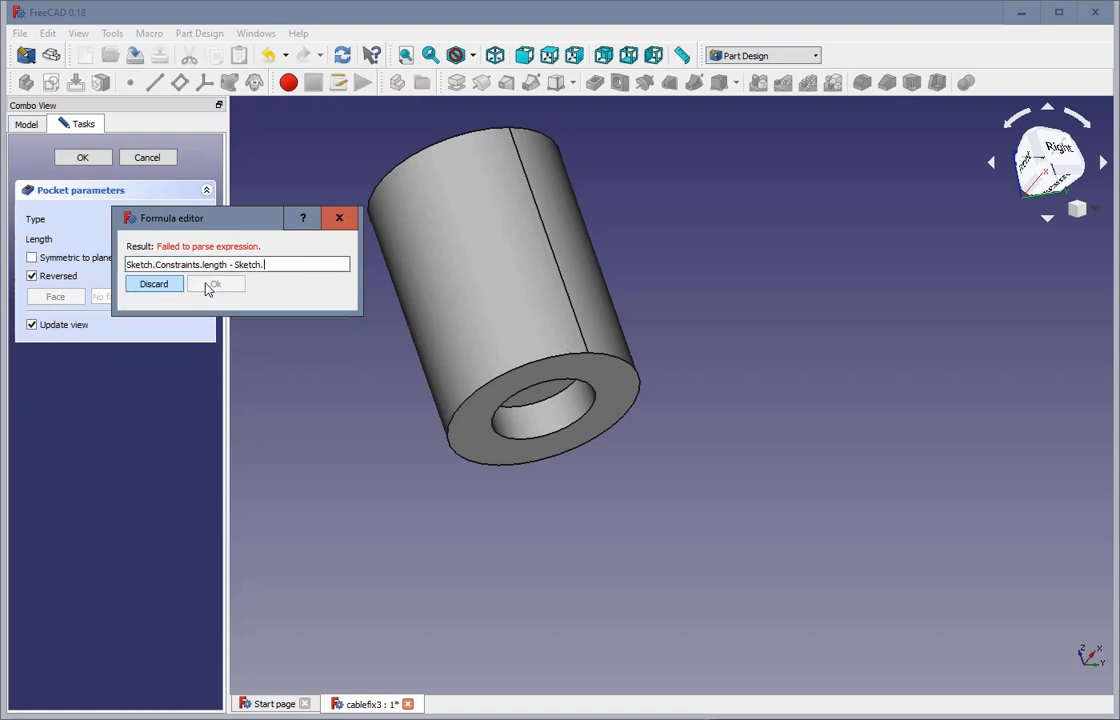
type("c")
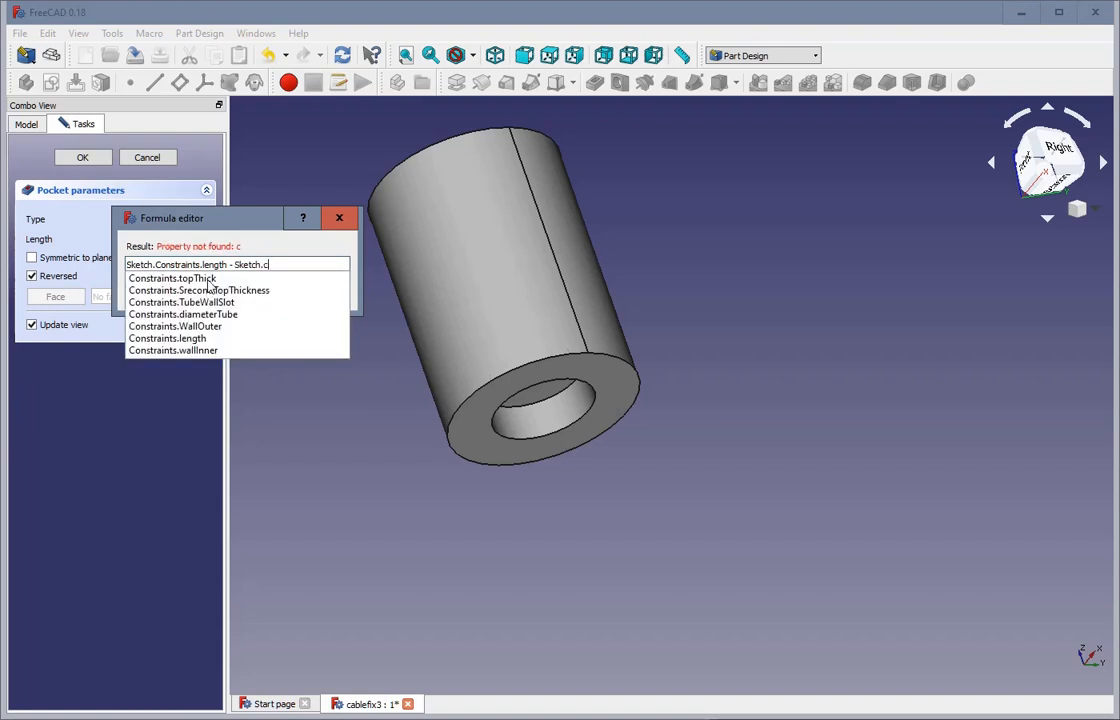
left_click(205, 279)
left_click(206, 286)
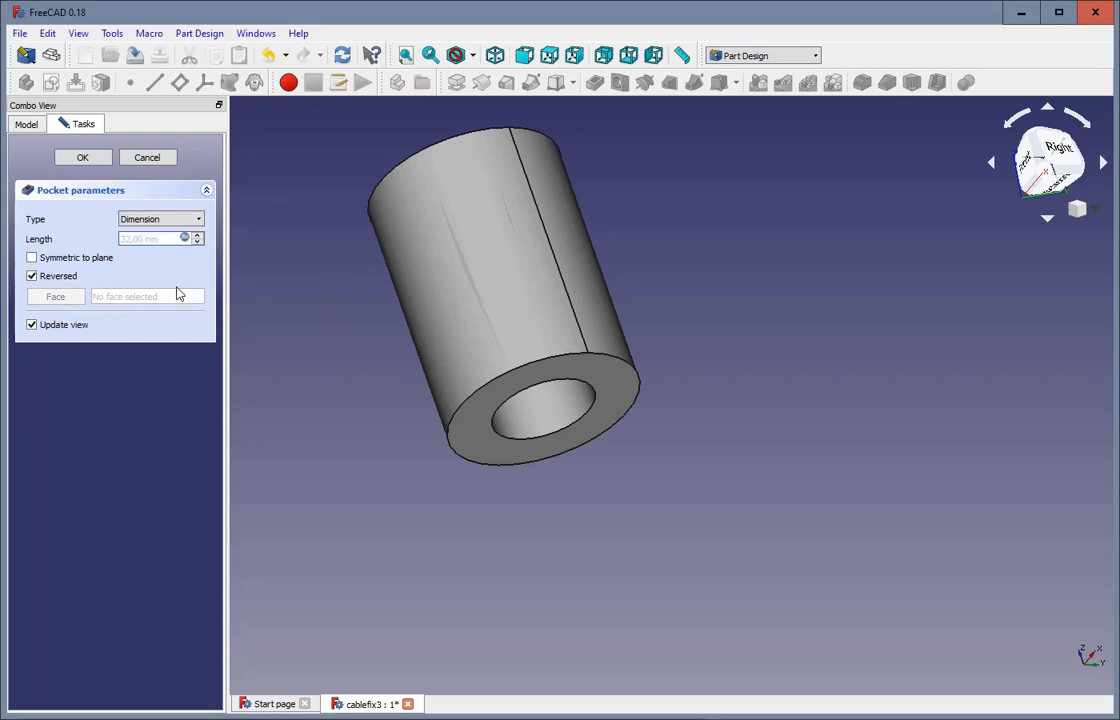
left_click(83, 157)
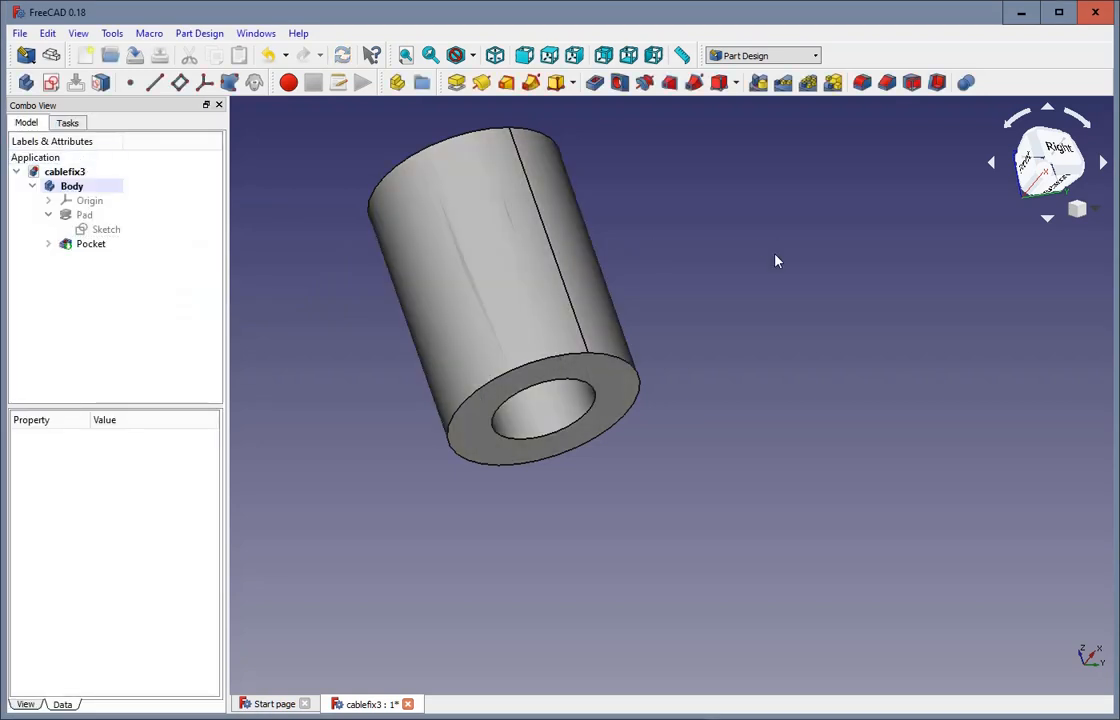
Create a new sketch on the XY plane of the body
middle_click_drag(774, 252, 759, 301)
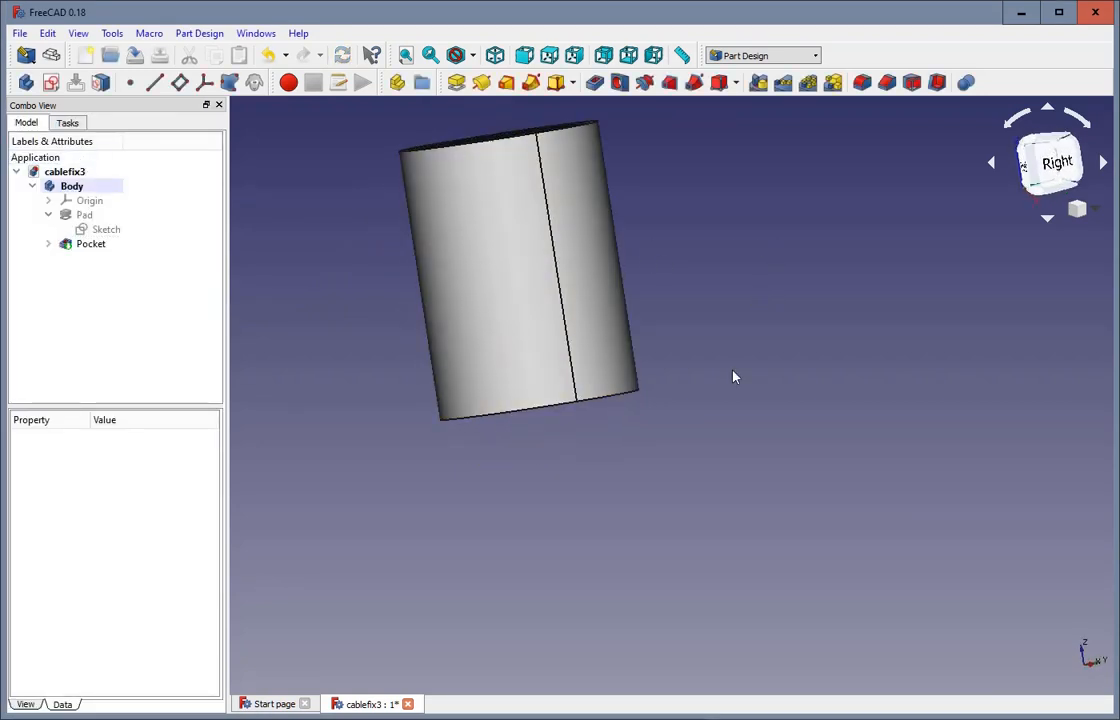
middle_click_drag(733, 375, 751, 324)
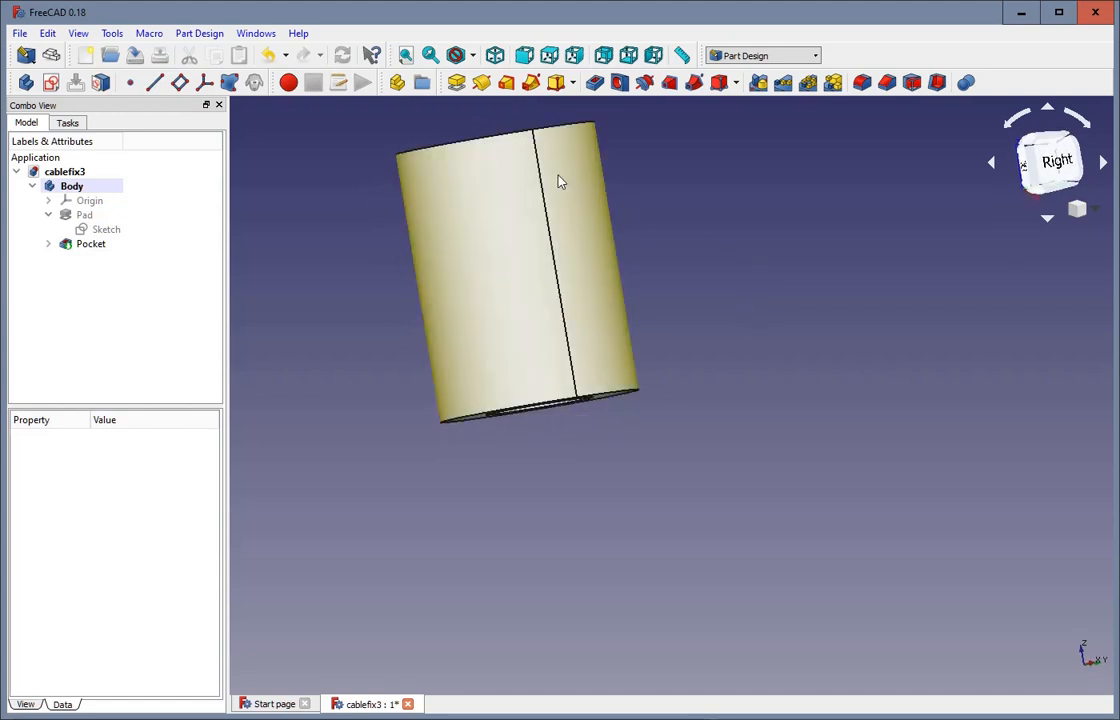
middle_click_drag(765, 306, 778, 269)
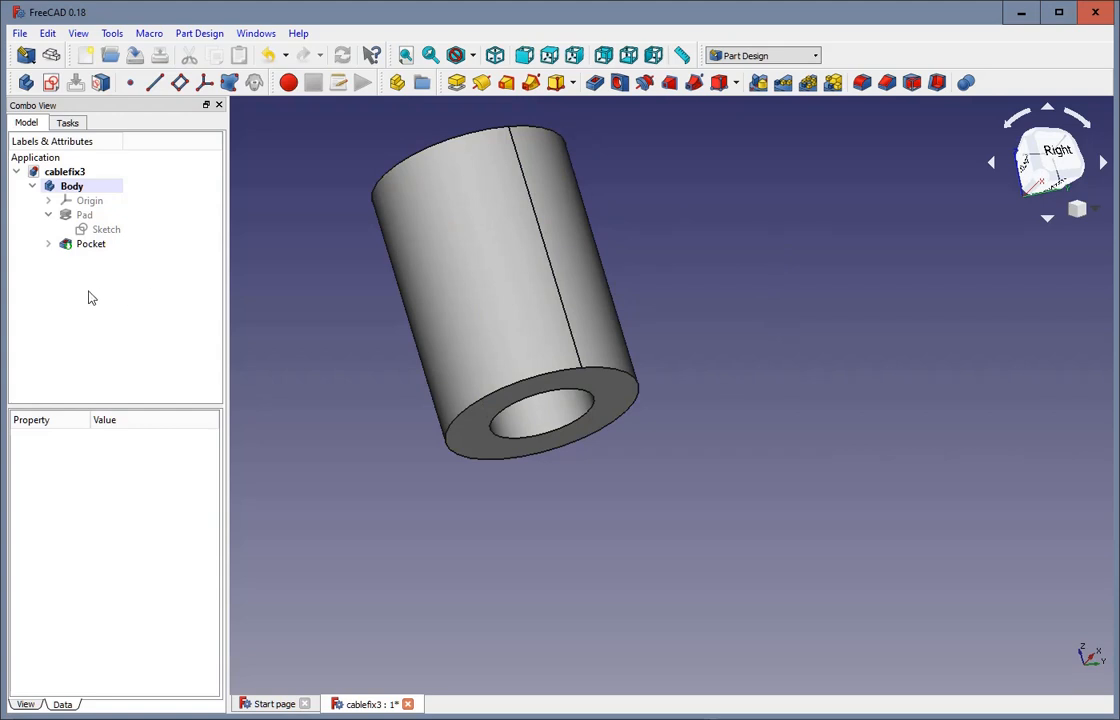
middle_click_drag(708, 494, 711, 434)
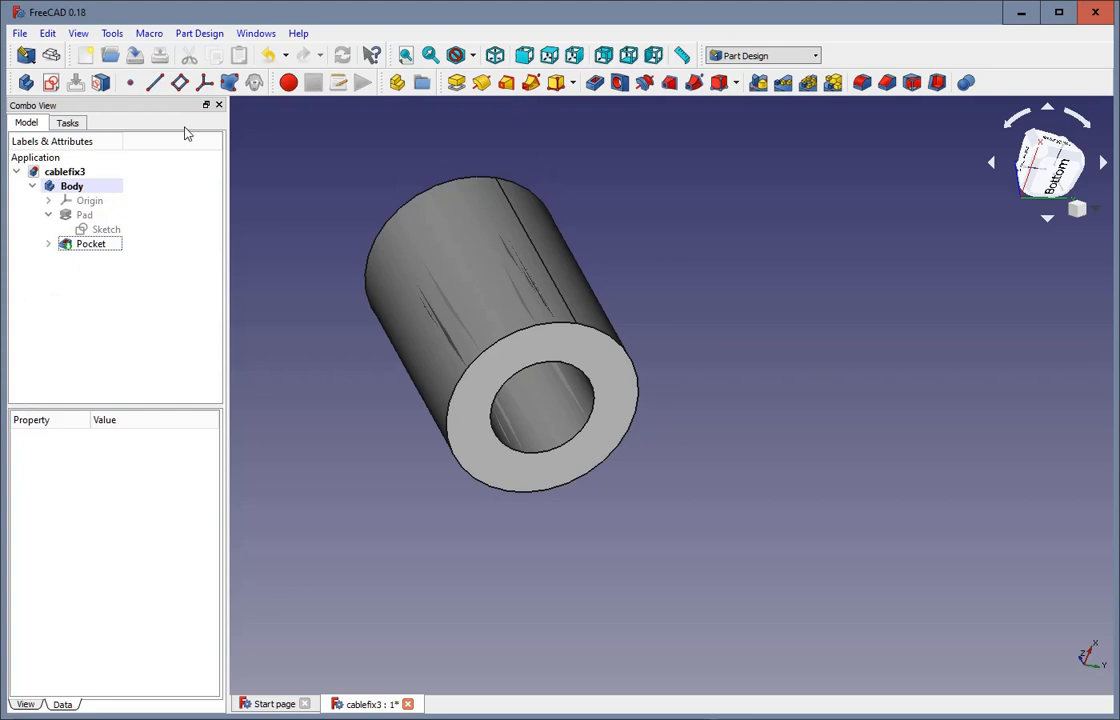
left_click(51, 82)
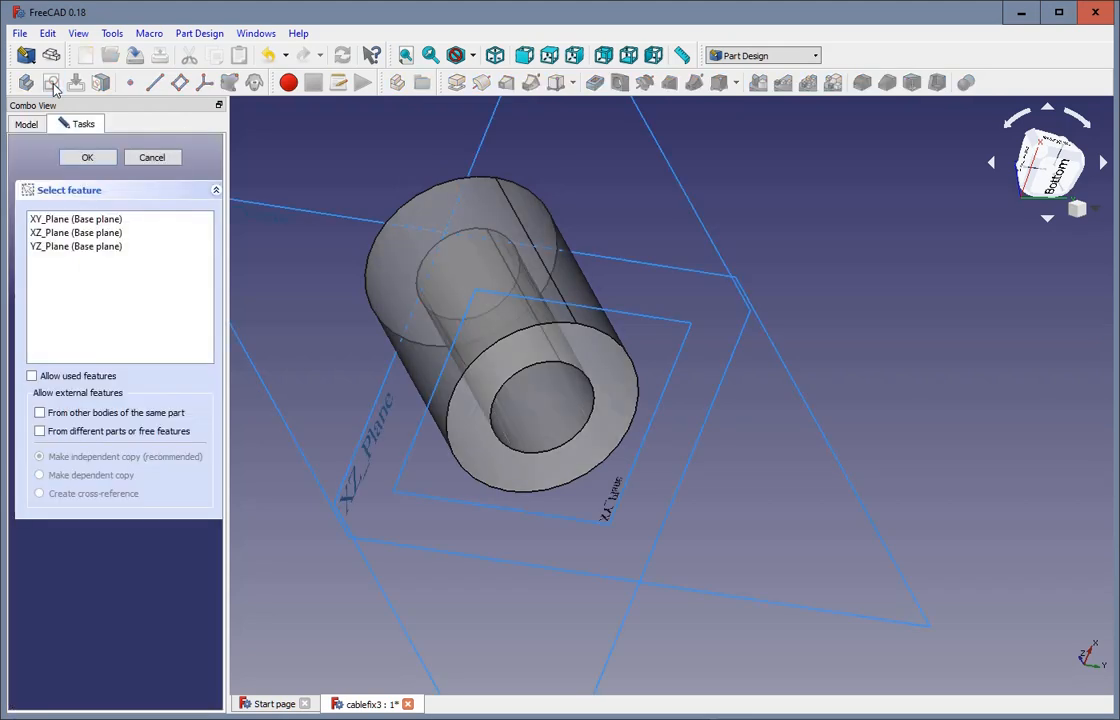
left_click(48, 221)
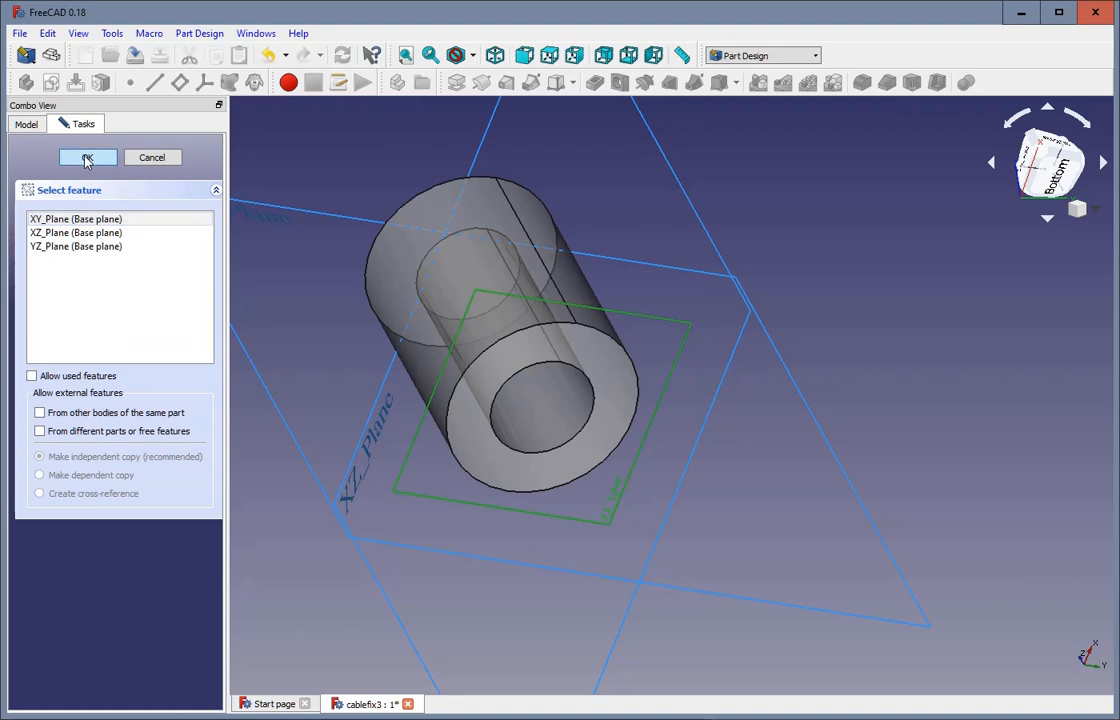
left_click(87, 157)
Switch the sketch to section view so the body is cut at the sketch plane
scroll(732, 640, "up", 4)
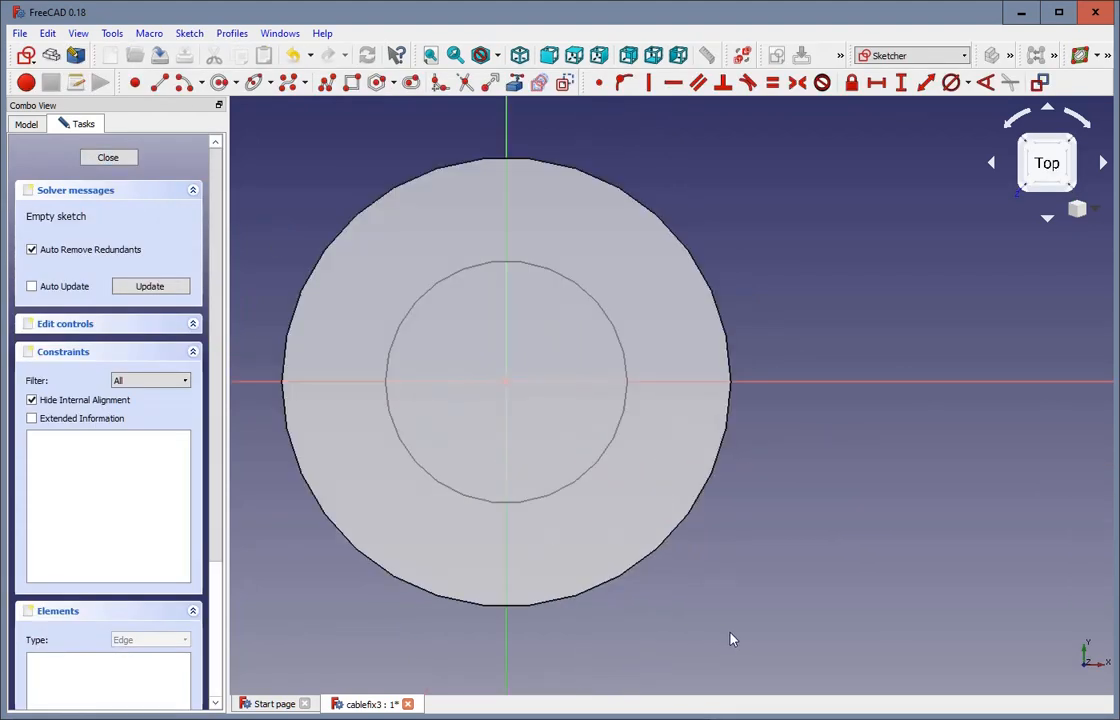
scroll(732, 640, "down", 2)
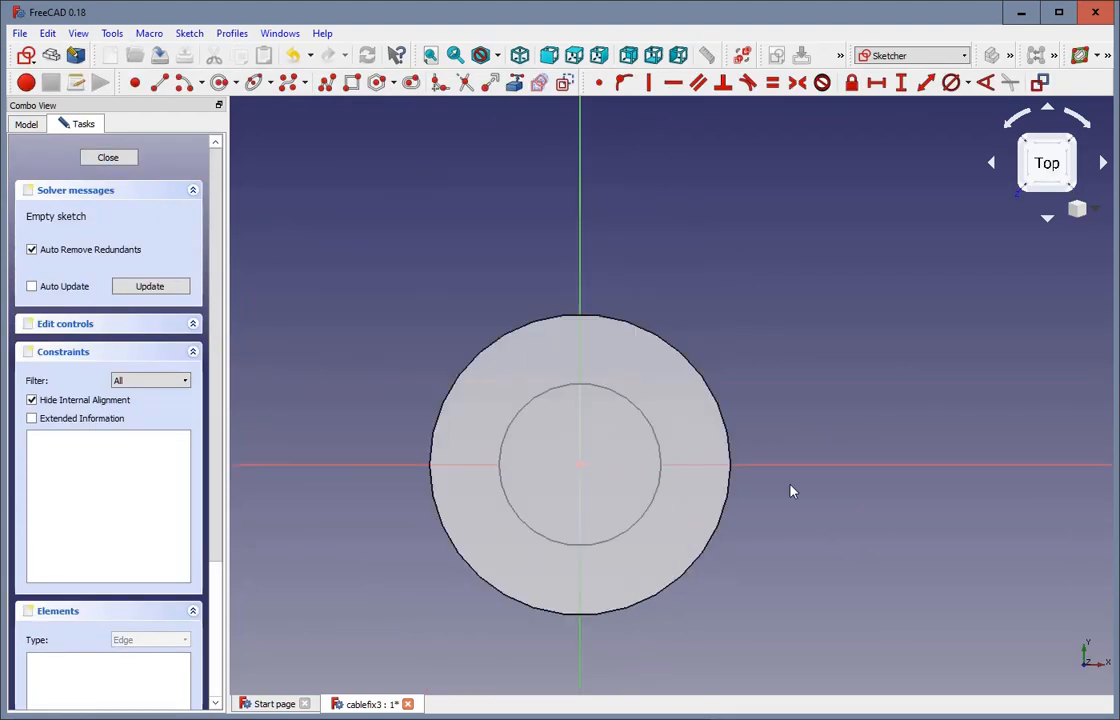
left_click(841, 63)
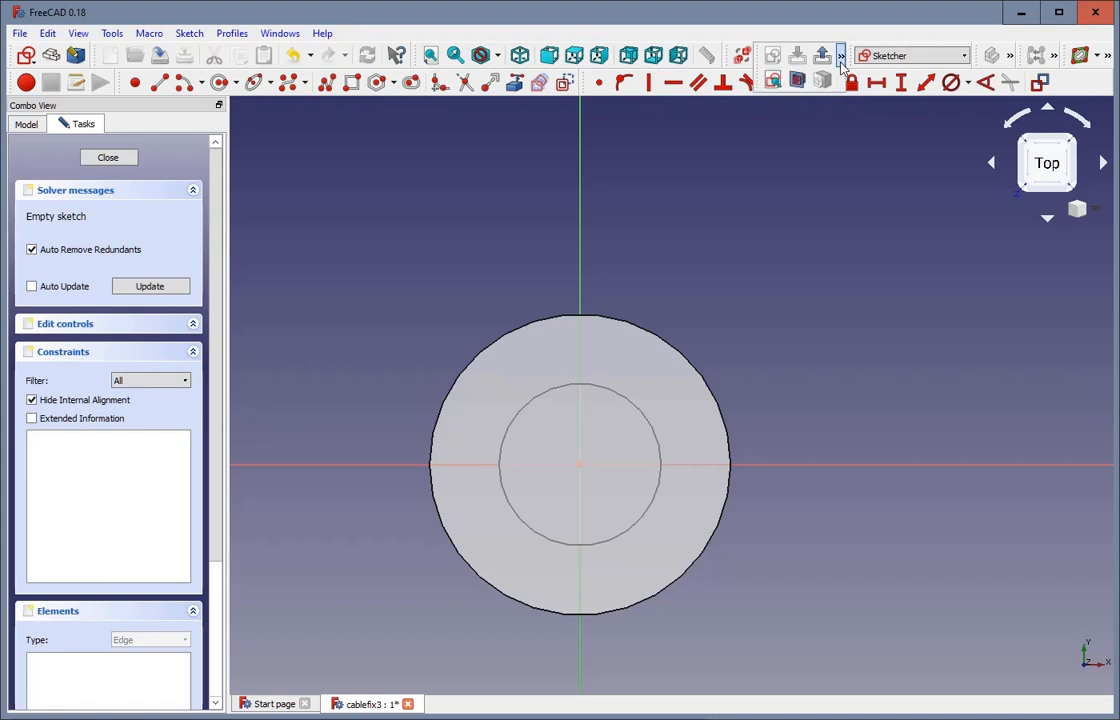
left_click(797, 84)
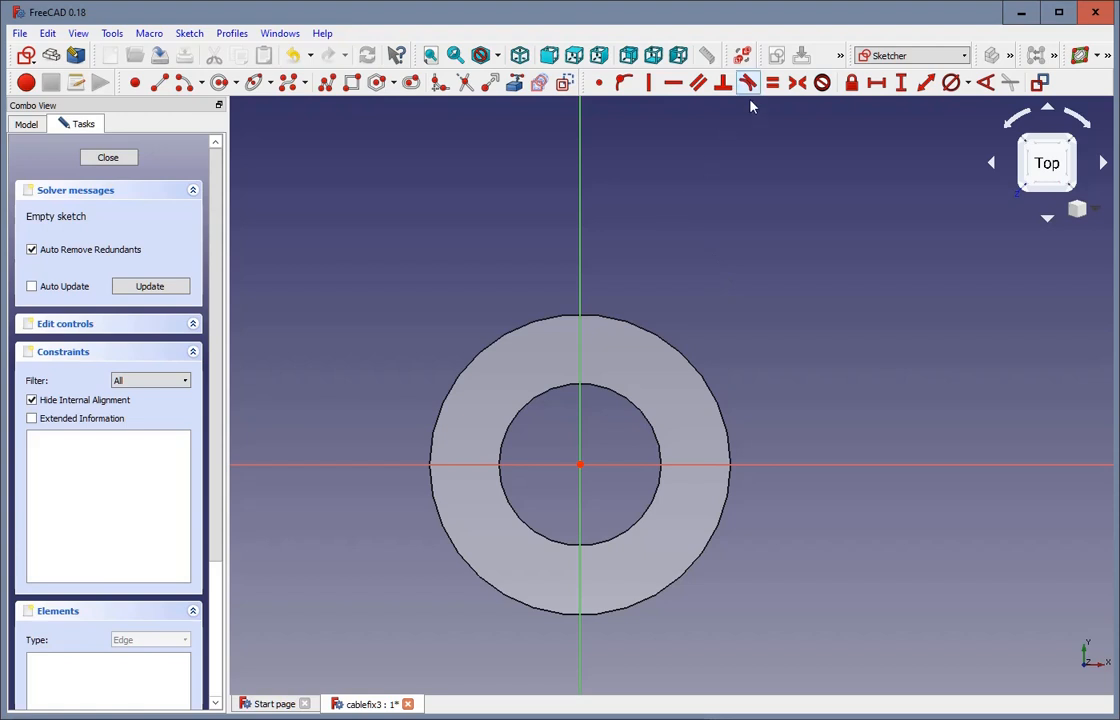
left_click(843, 57)
Draw two concentric circles centred on the origin between the bore and the outer wall, the larger about 21.75 mm in diameter
left_click(219, 82)
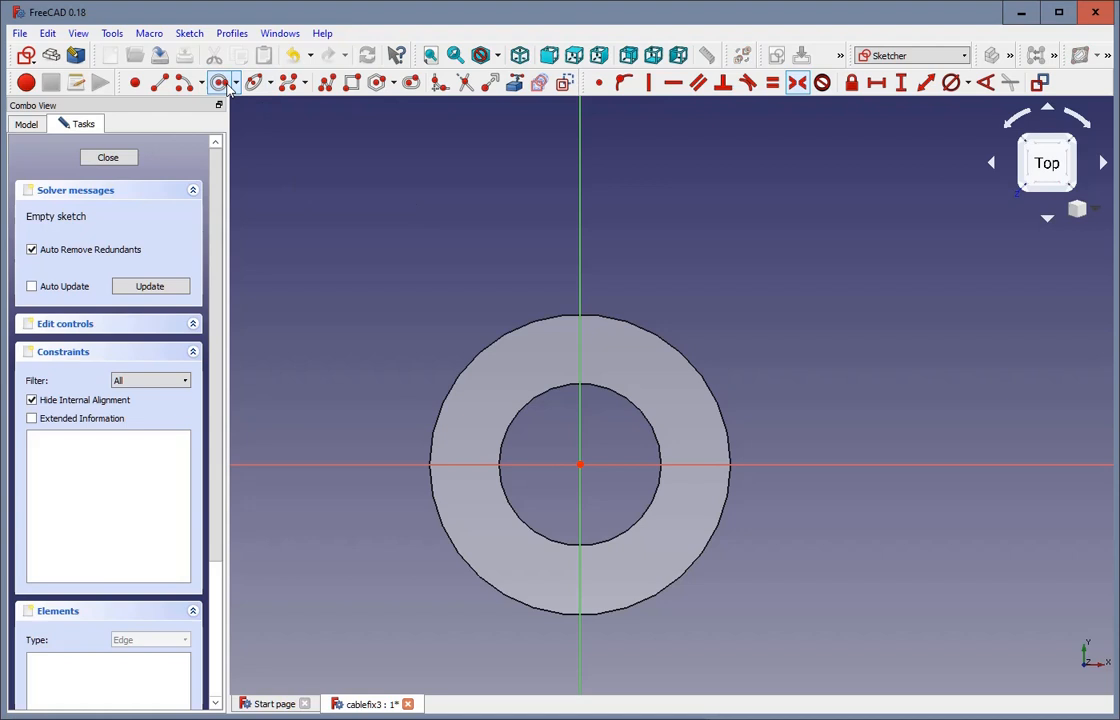
left_click(580, 464)
left_click(637, 380)
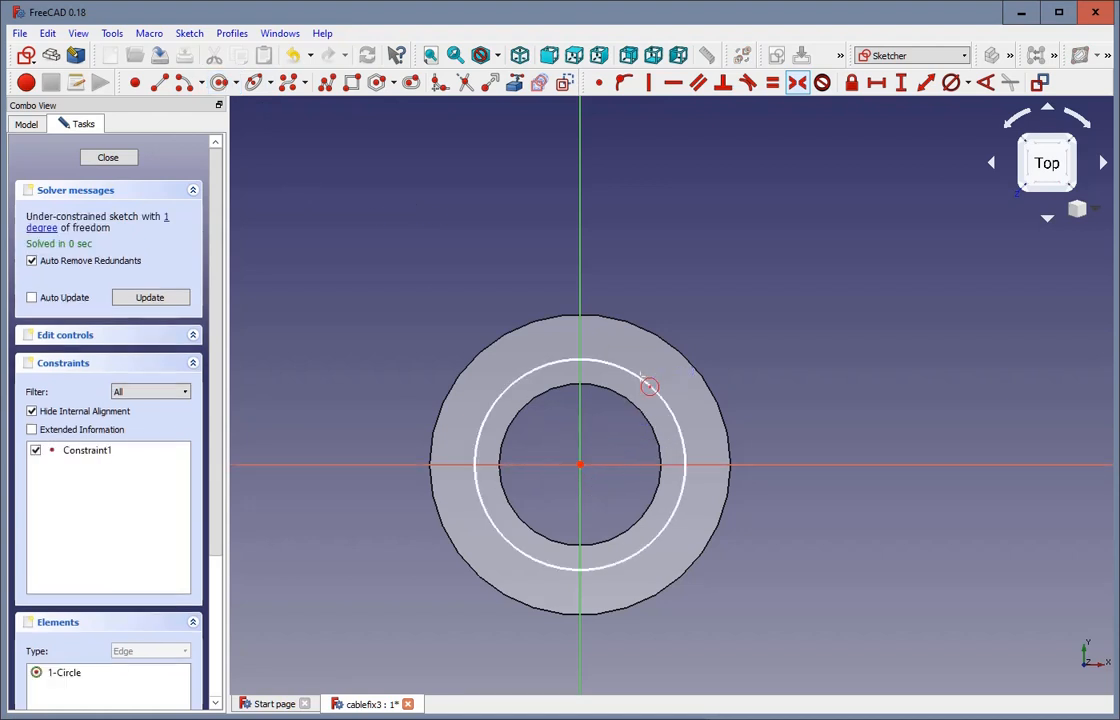
left_click(580, 464)
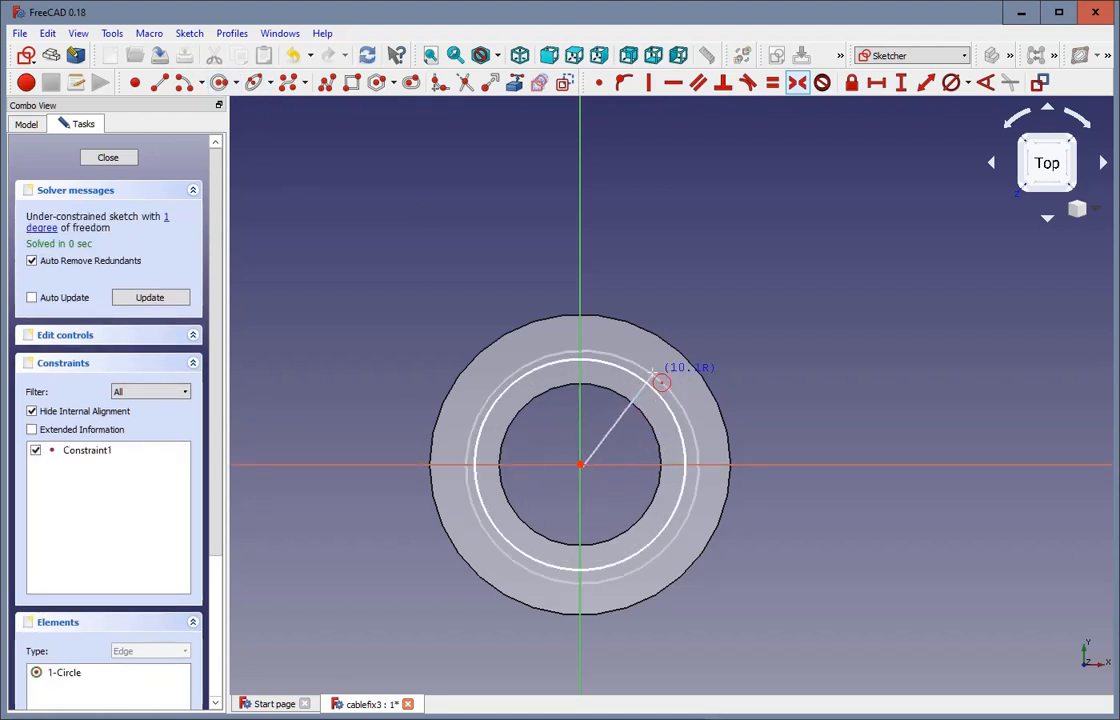
left_click(668, 372)
right_click(731, 386)
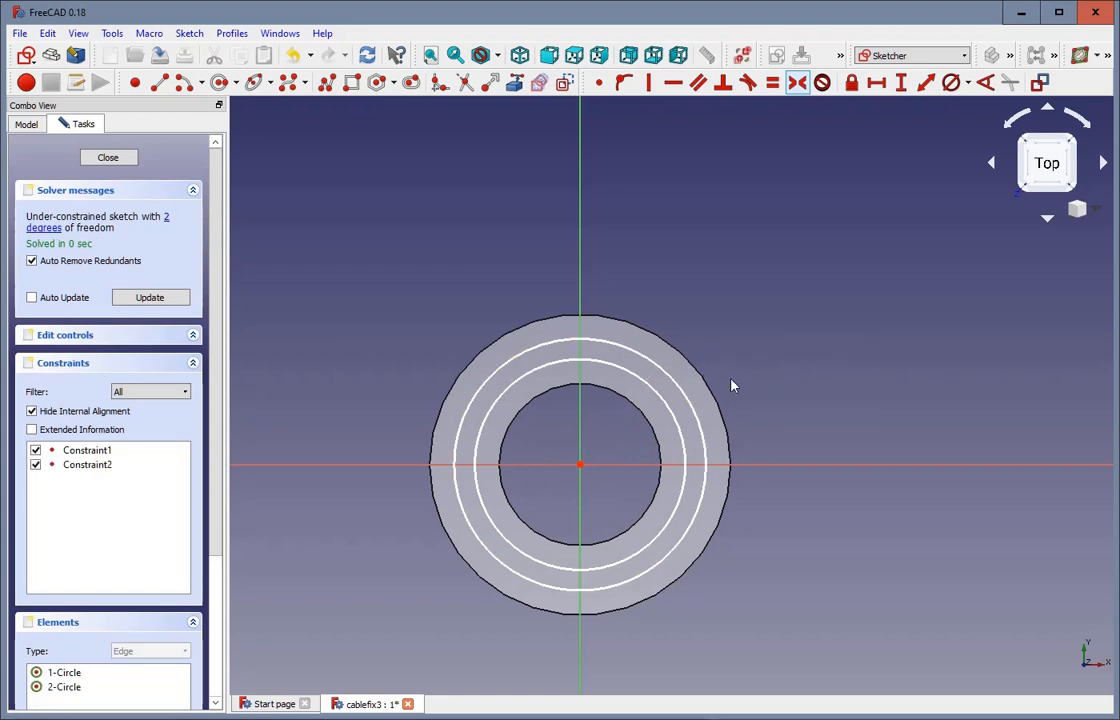
Add a diameter constraint to the larger new circle and start its formula with a reference to Sketch
left_click(699, 419)
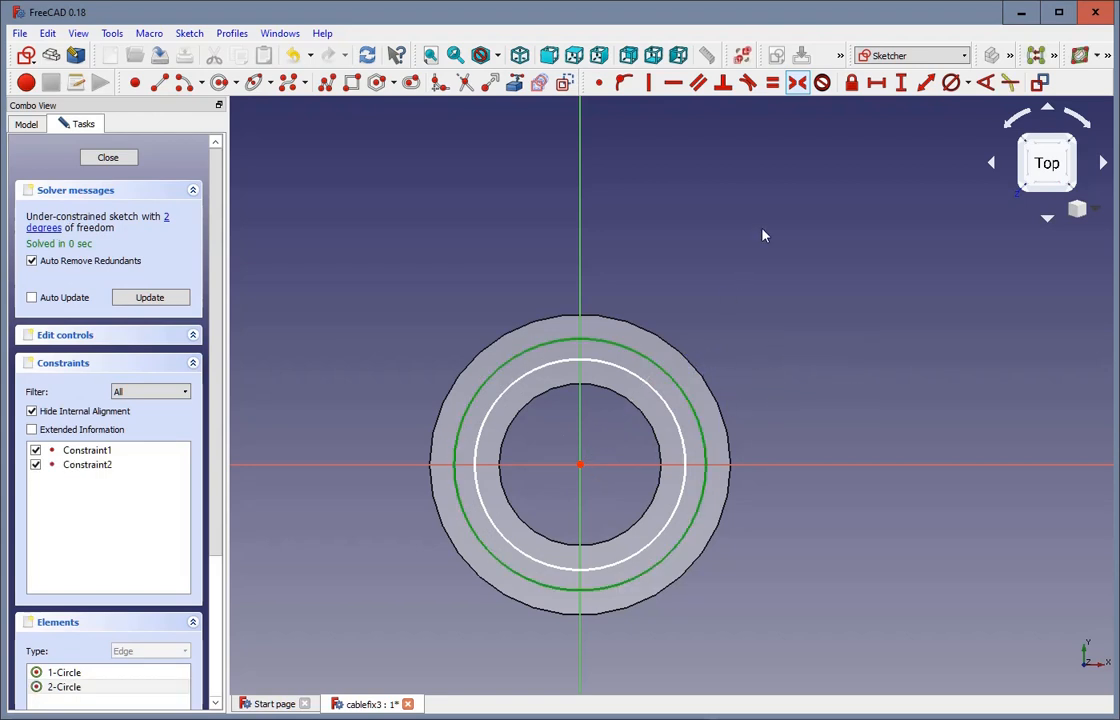
left_click(951, 83)
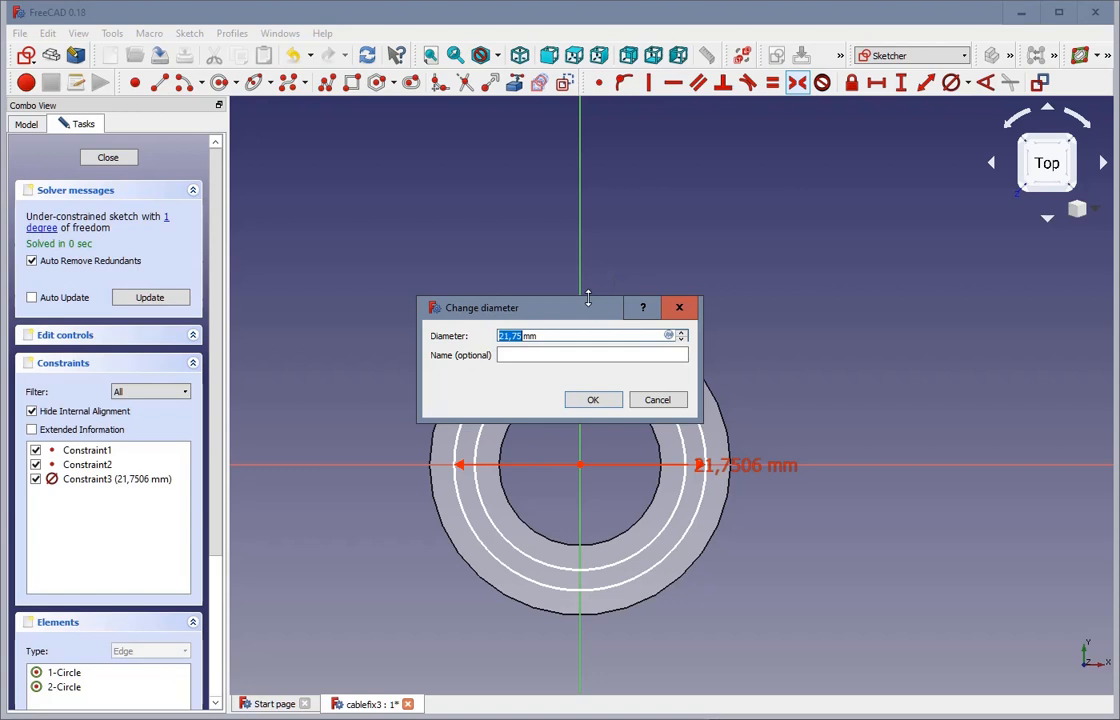
key("equal")
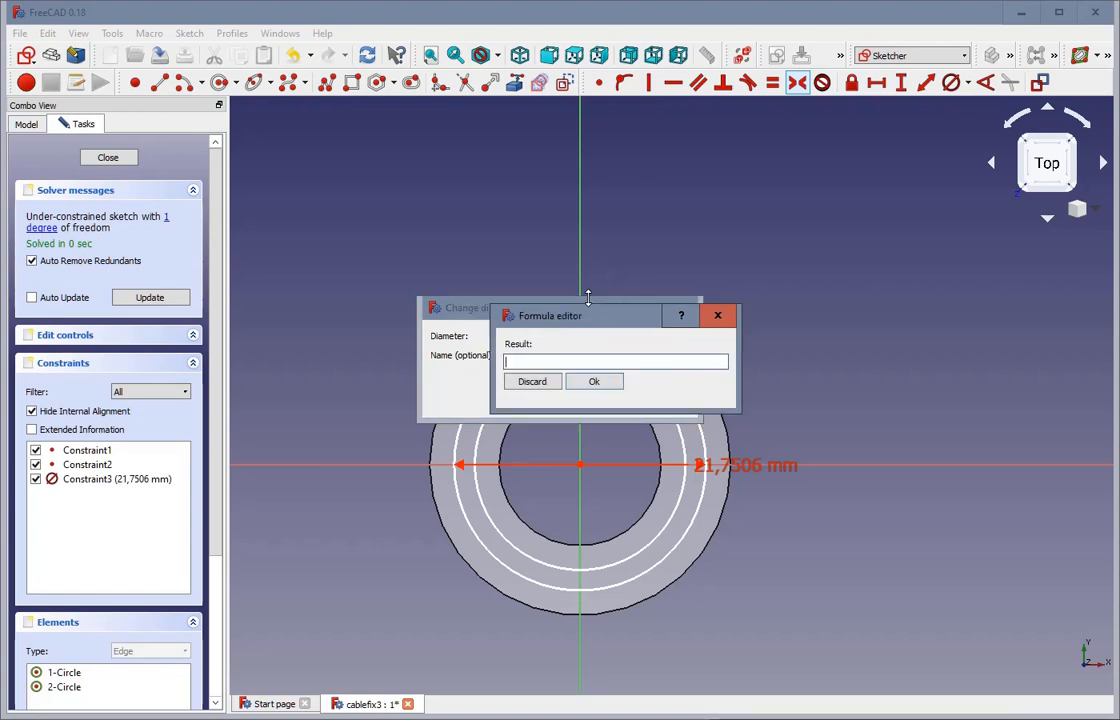
type("s")
left_click(545, 380)
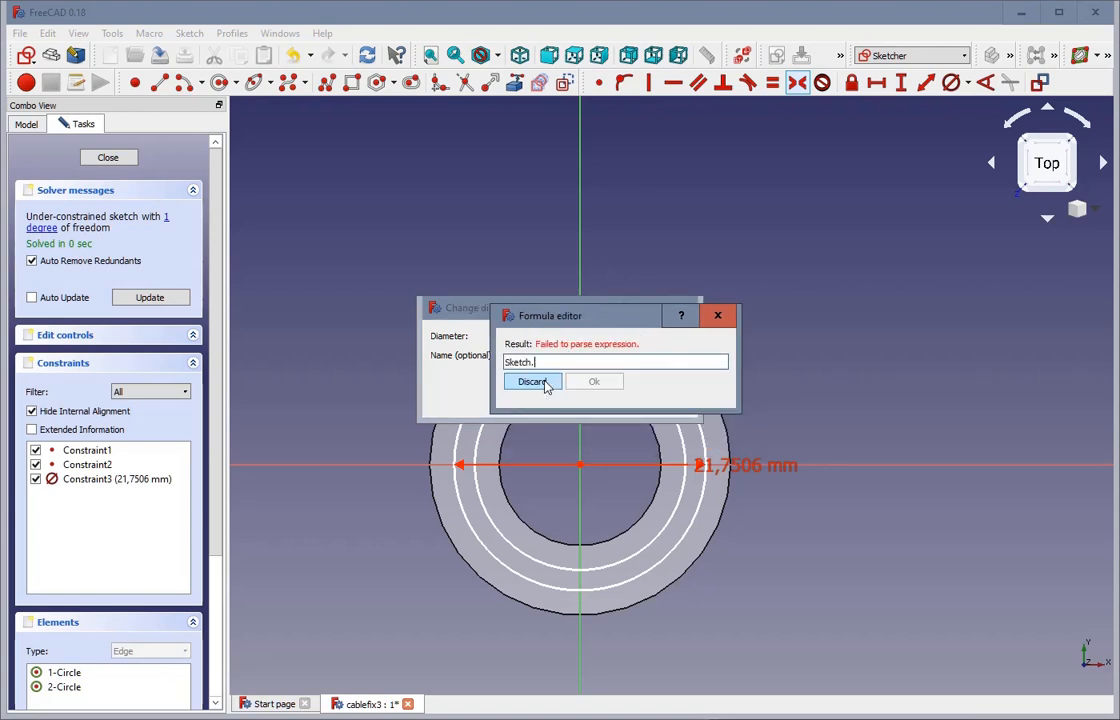
Set the outer circle's diameter with the formula Sketch.Constraints.diameterTube
type("c")
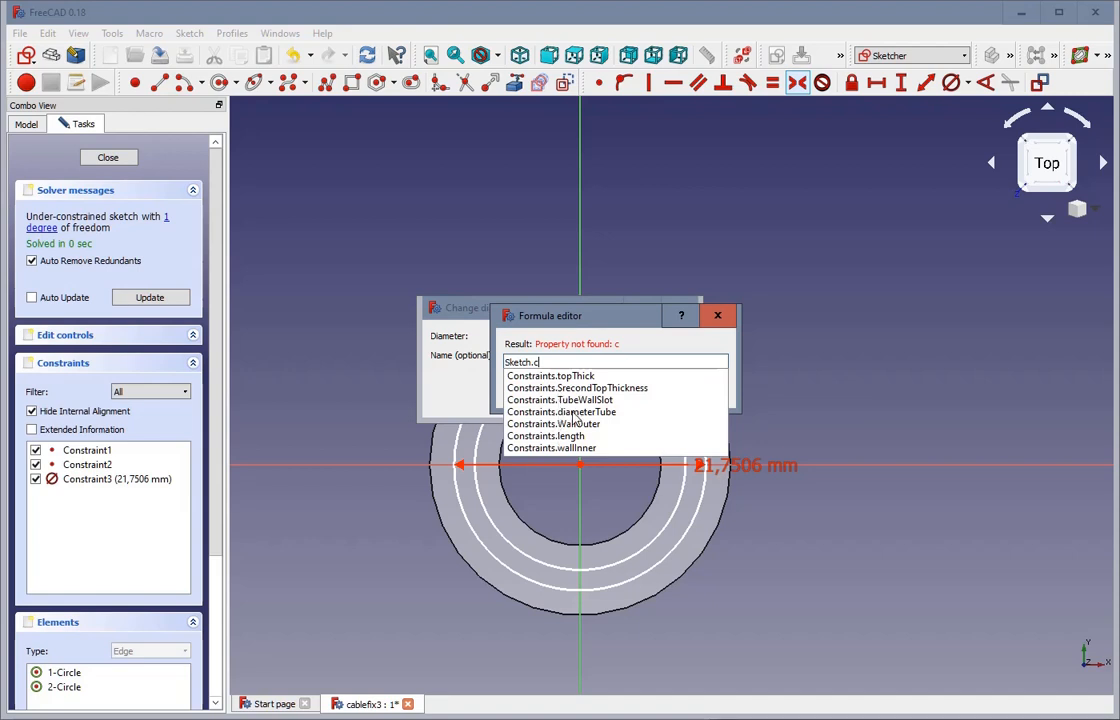
left_click(560, 412)
left_click(585, 385)
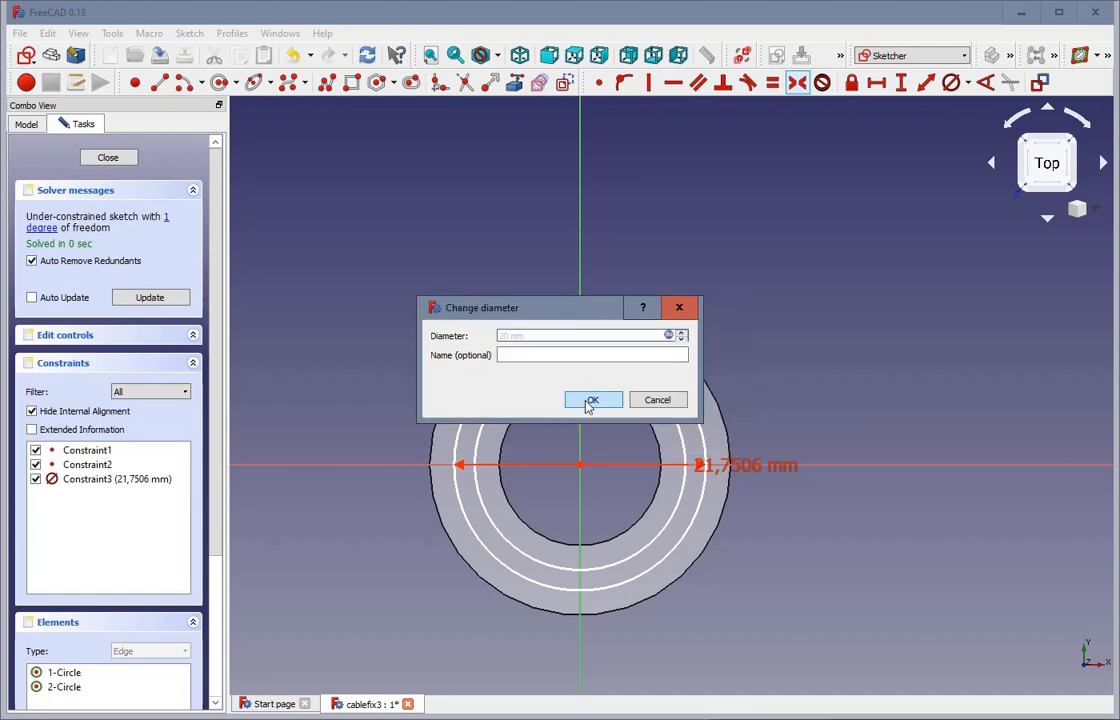
left_click(590, 400)
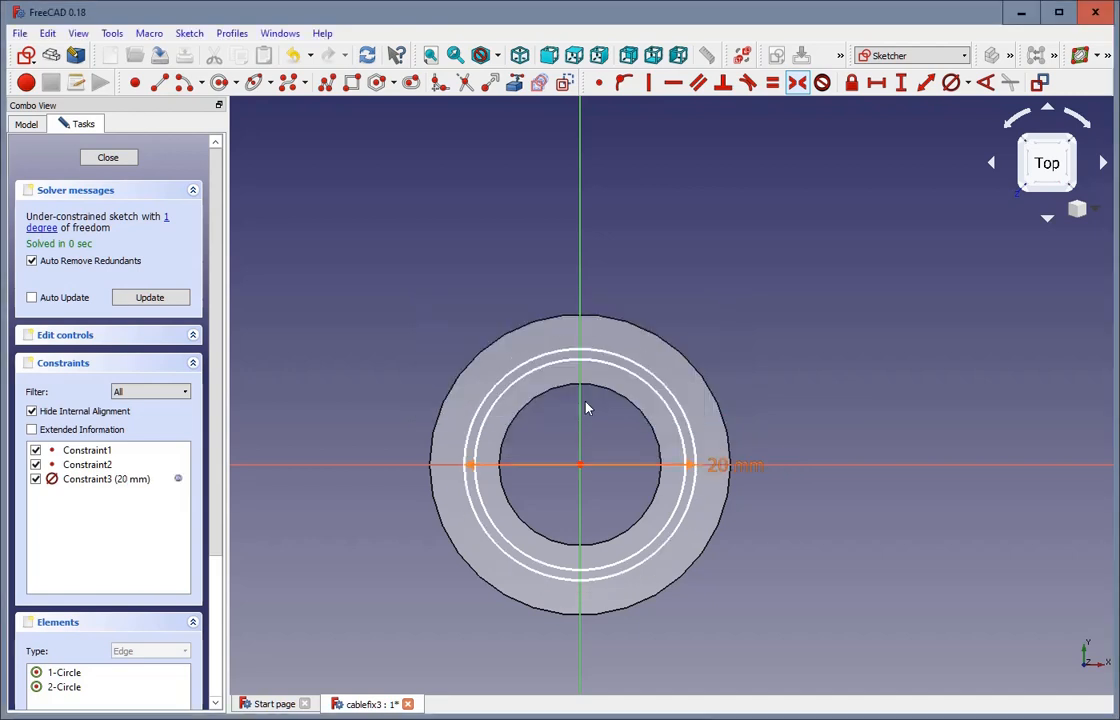
Add a diameter constraint to the inner circle and begin its formula with Sketch.Constraints.diameterTube
left_click(673, 435)
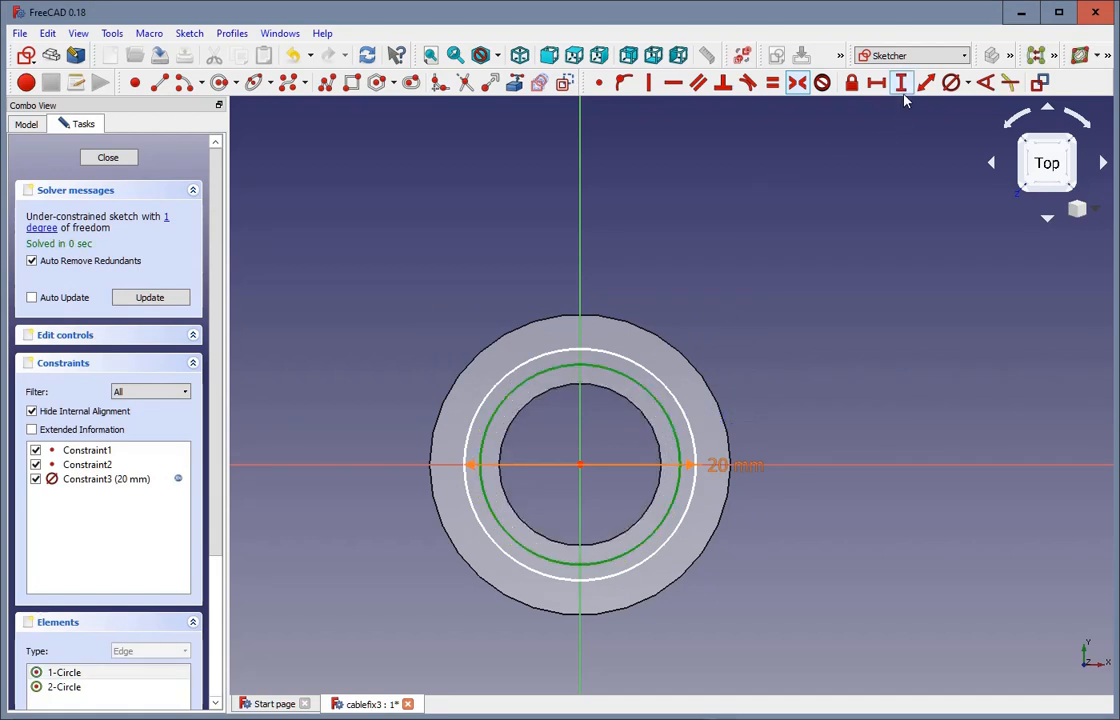
left_click(951, 82)
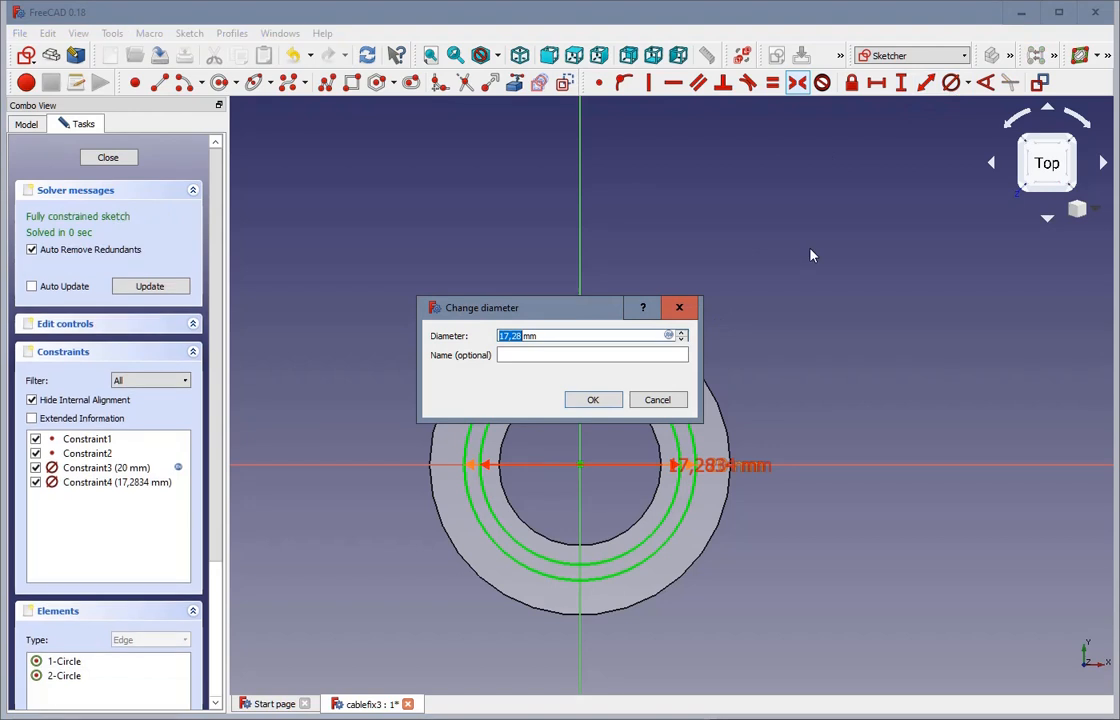
key("BackSpace")
type("=")
type("s")
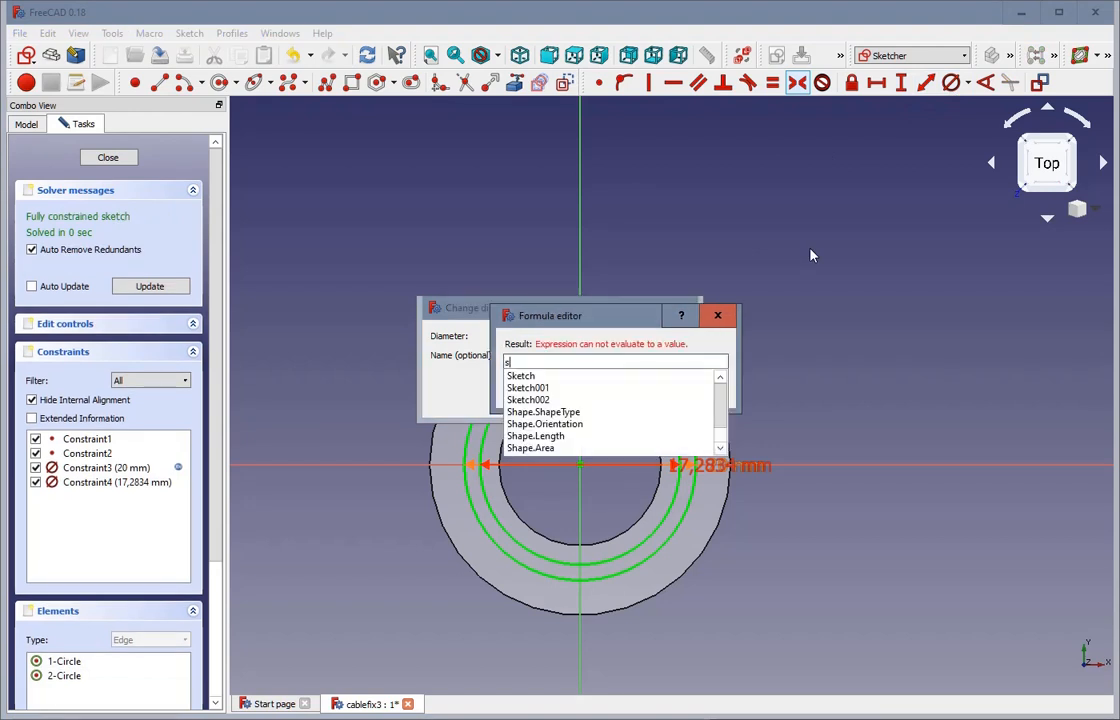
left_click(551, 365)
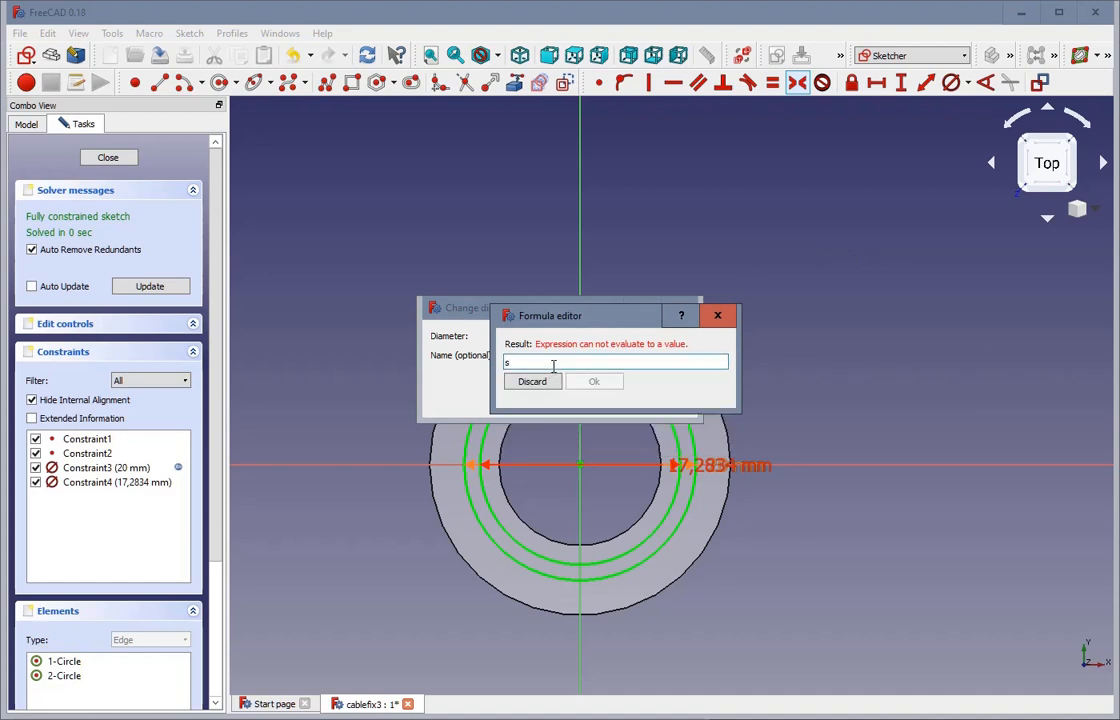
key("BackSpace")
type("=")
type("s")
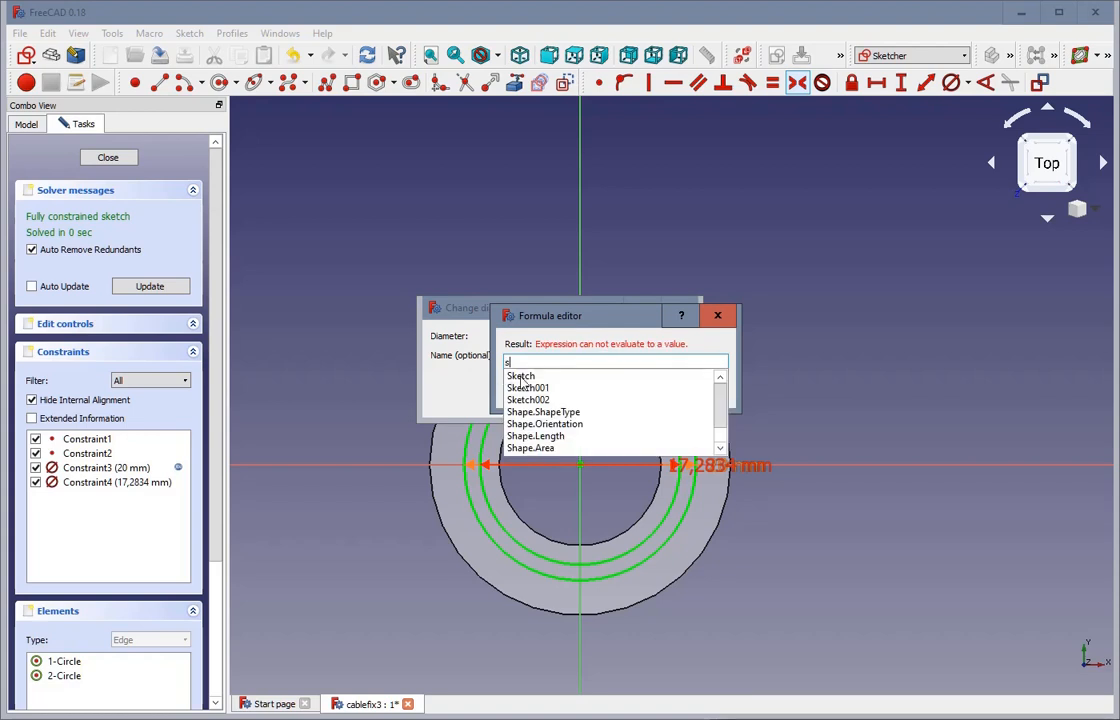
left_click(536, 378)
type("ch.c")
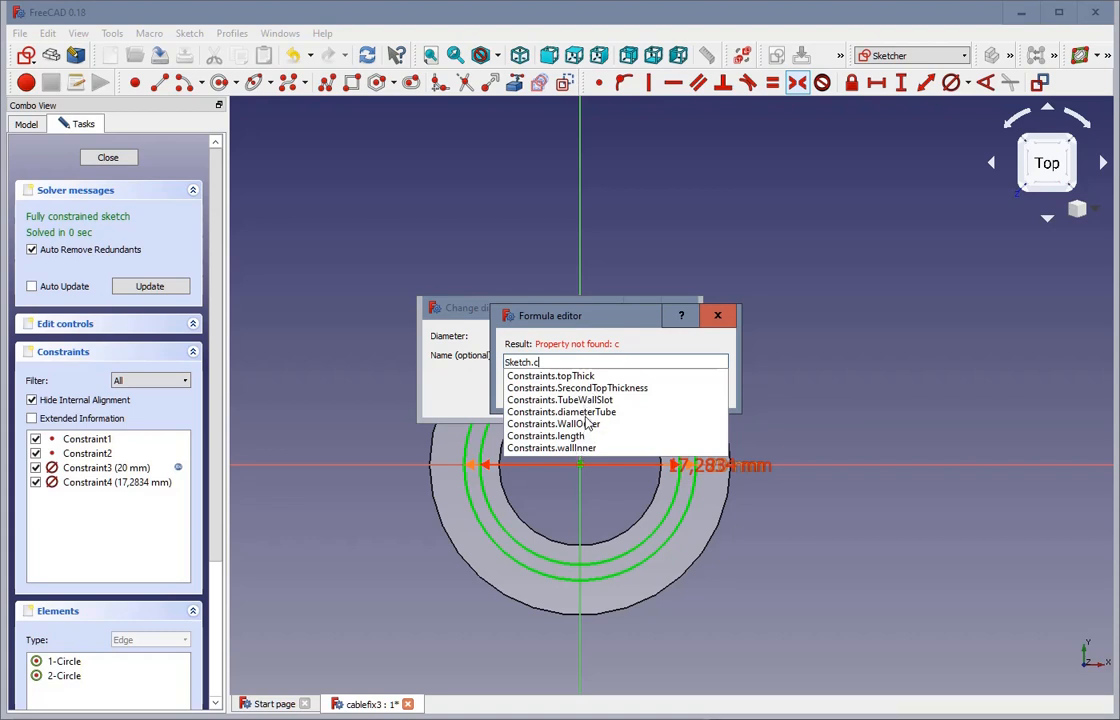
left_click(560, 411)
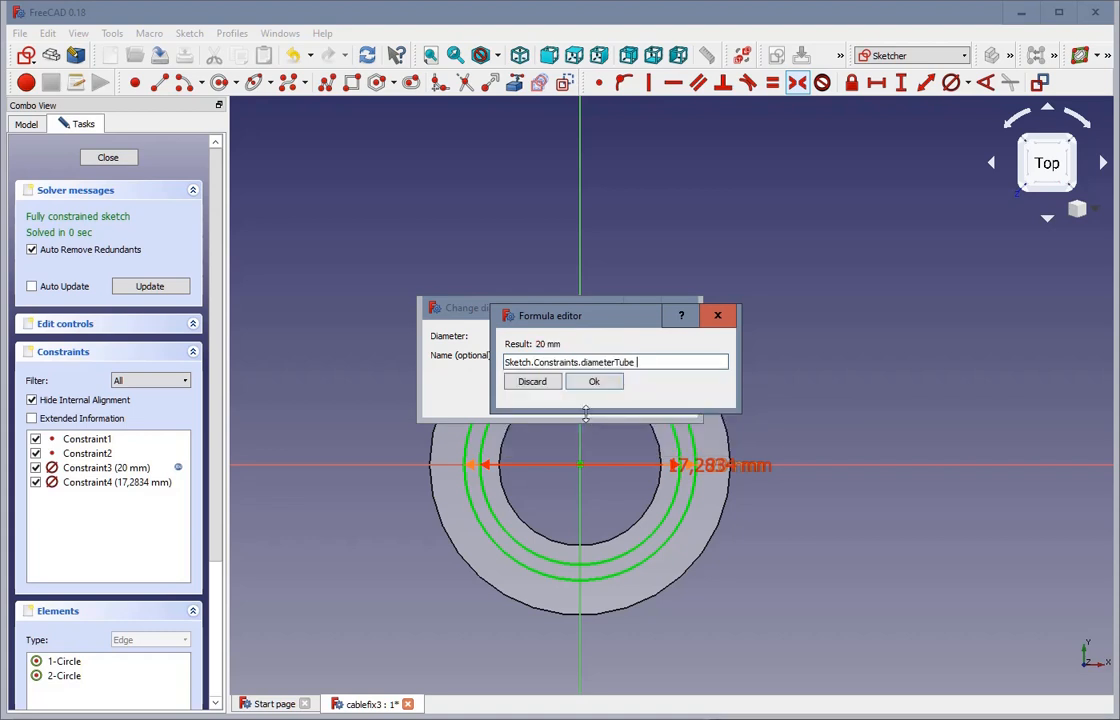
Subtract Sketch.Constraints.TubeWallSlot * 2 in the inner circle's diameter formula and apply the constraint
type("-")
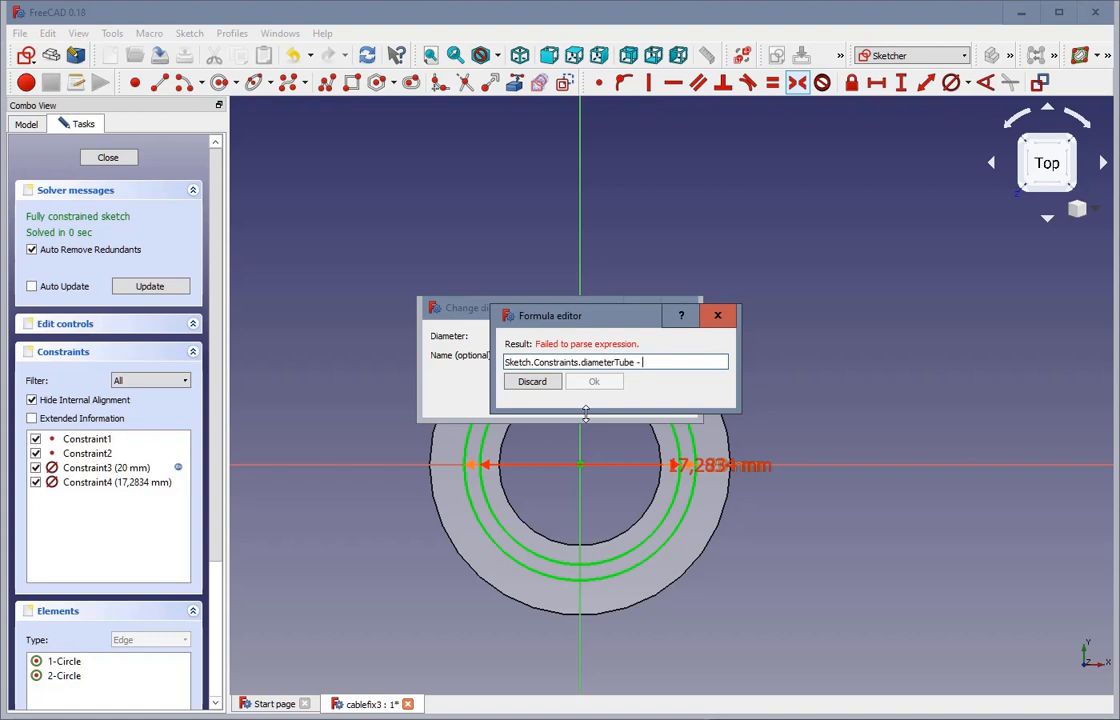
type(" s")
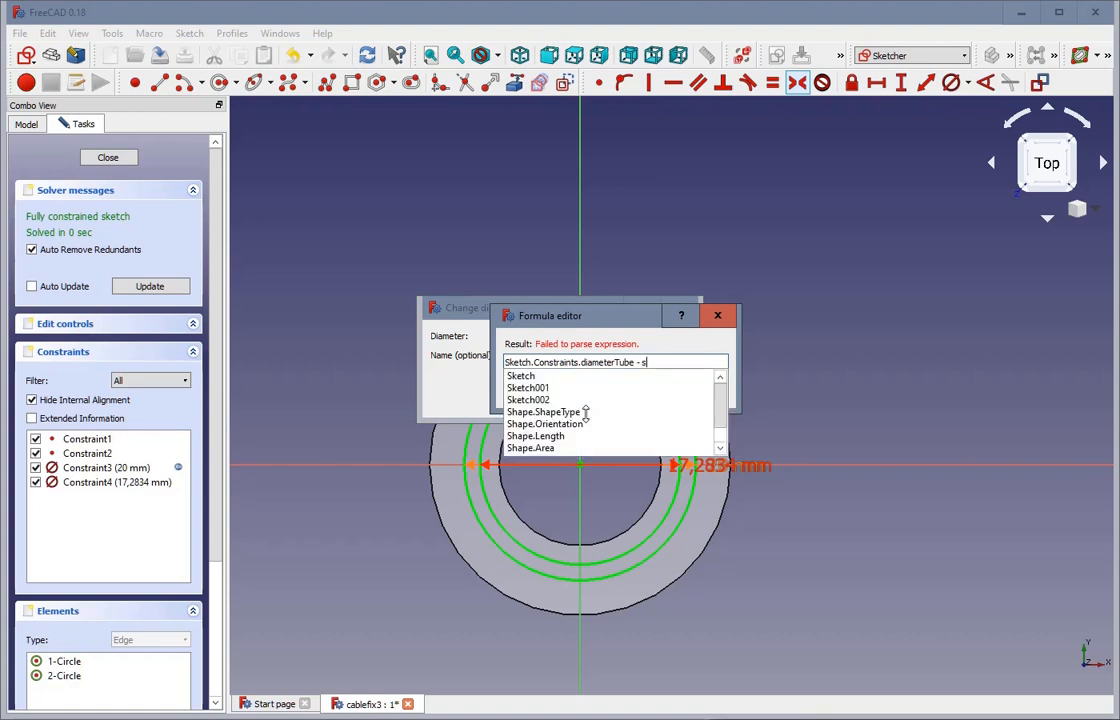
left_click(541, 378)
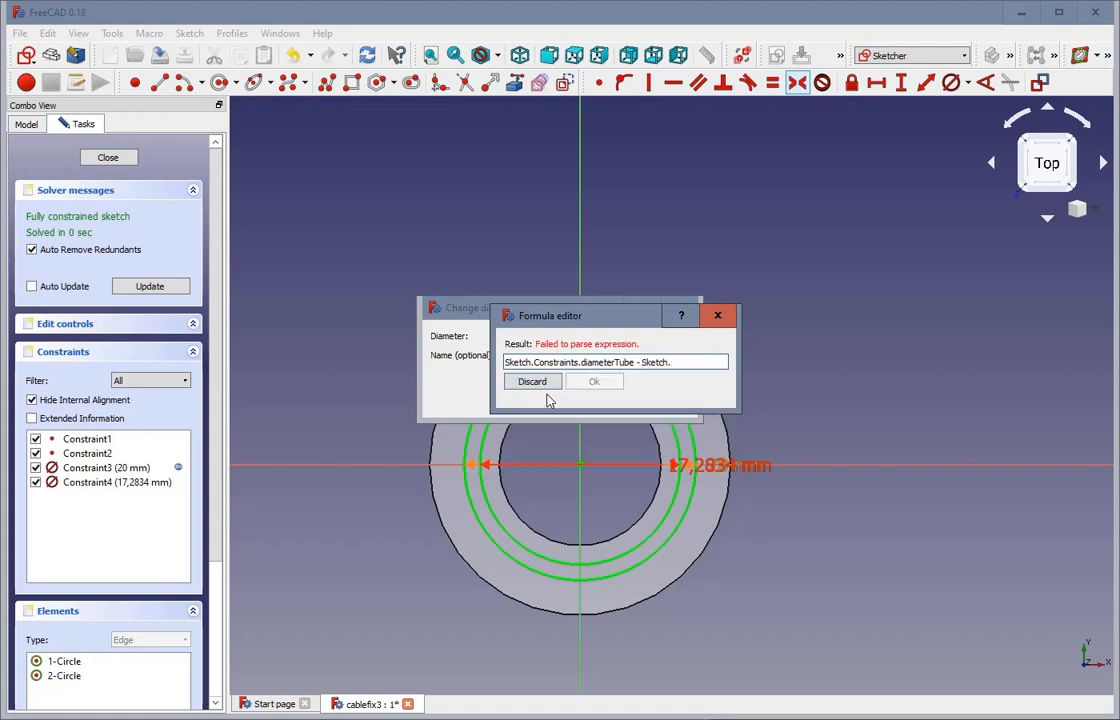
type("c")
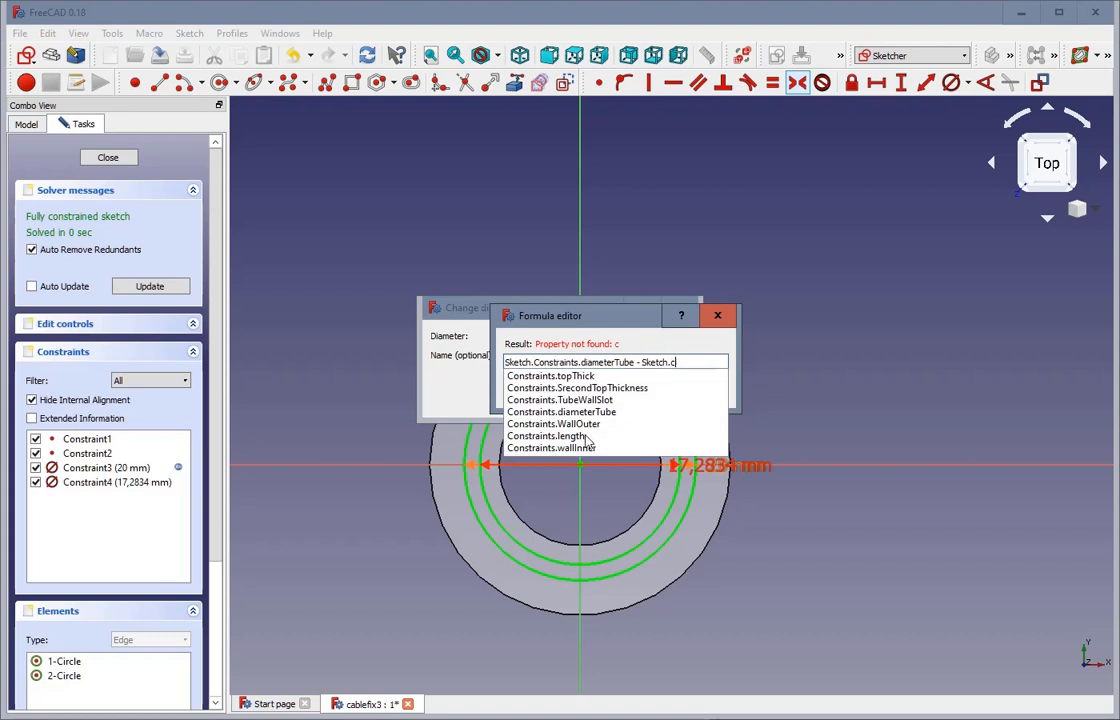
left_click(580, 400)
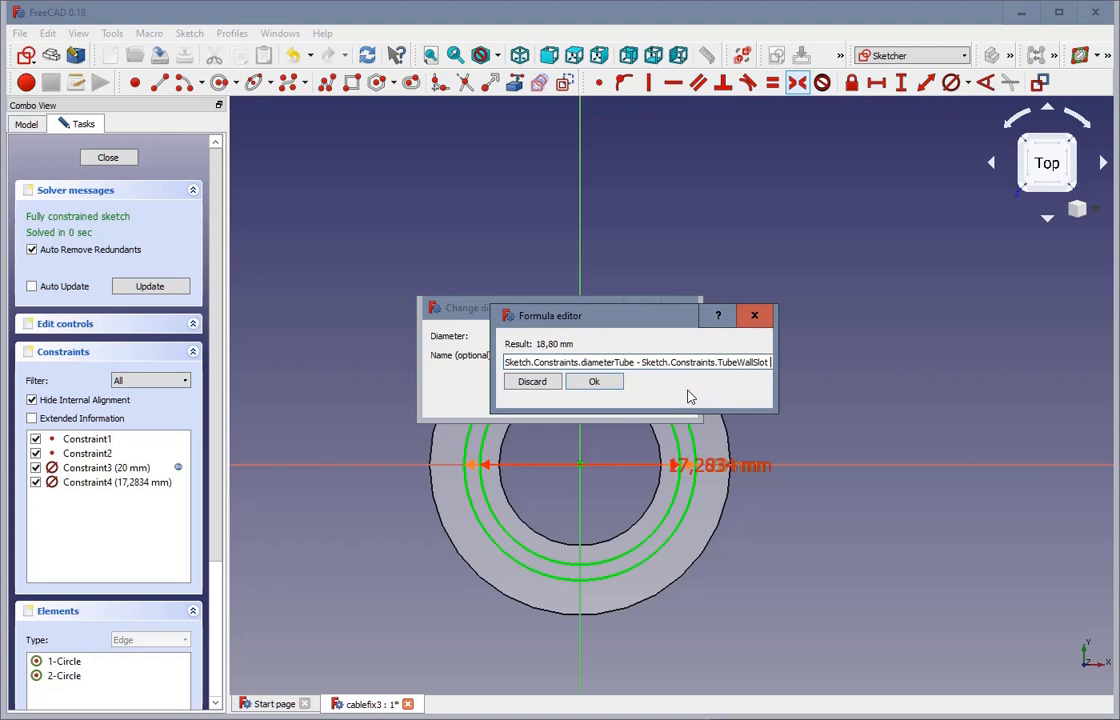
type("* 2")
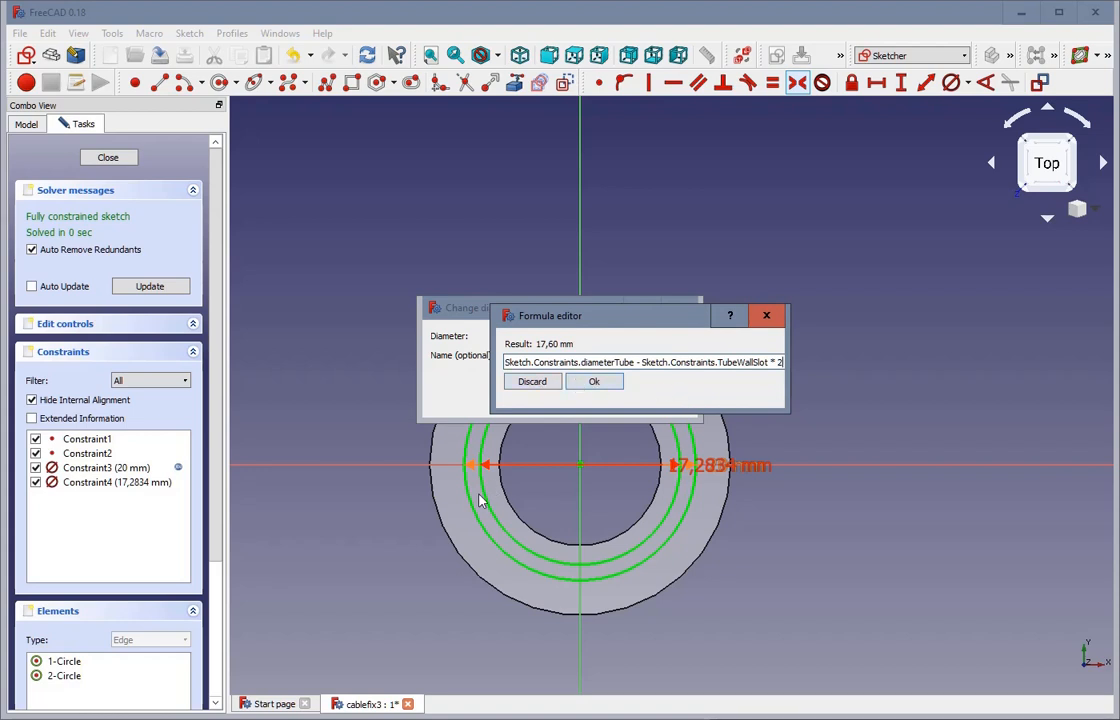
left_click(590, 383)
left_click(590, 397)
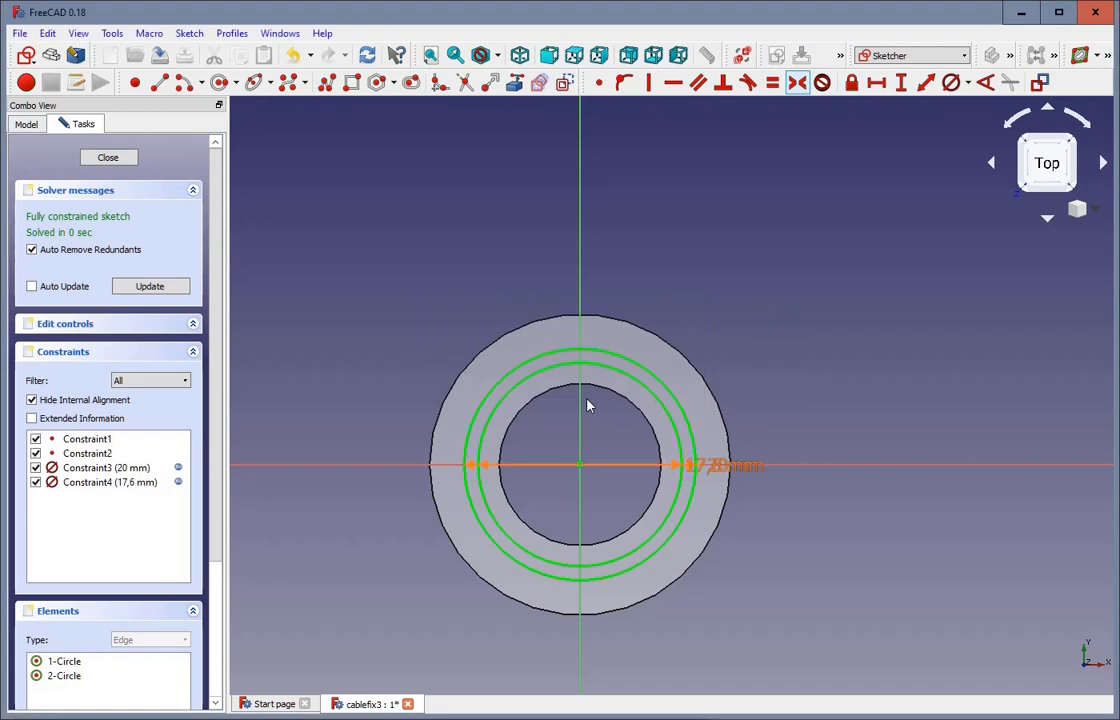
Move the two overlapping diameter labels apart below the horizontal axis and close the sketch
scroll(670, 461, "up", 4)
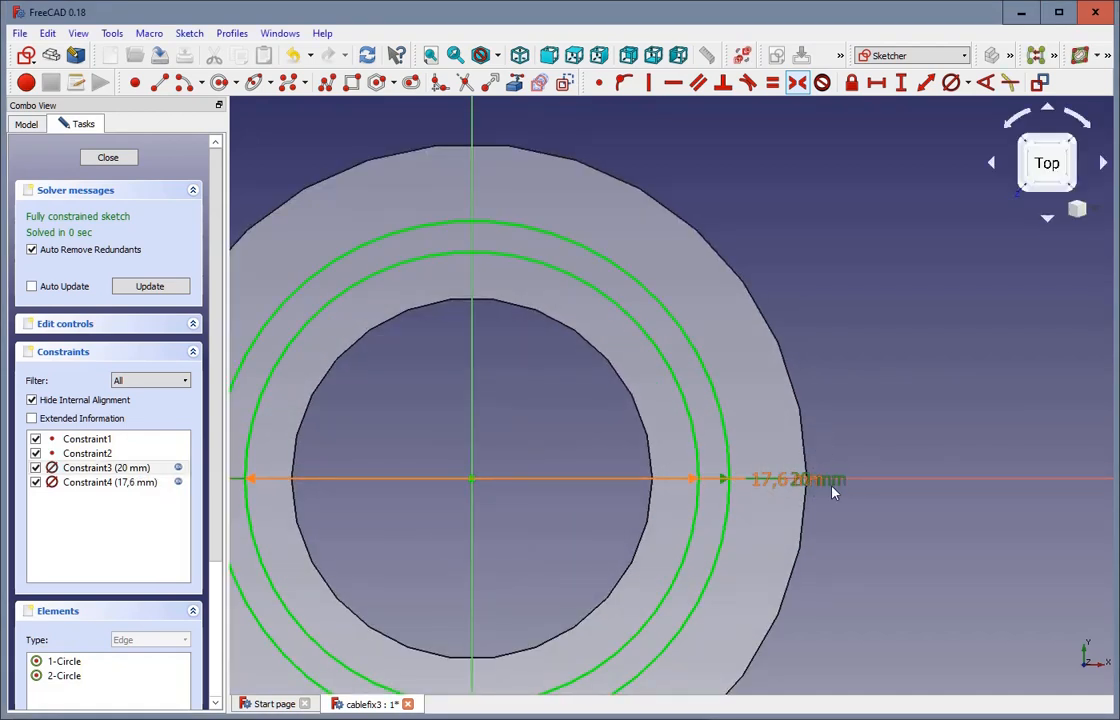
left_click_drag(832, 484, 810, 525)
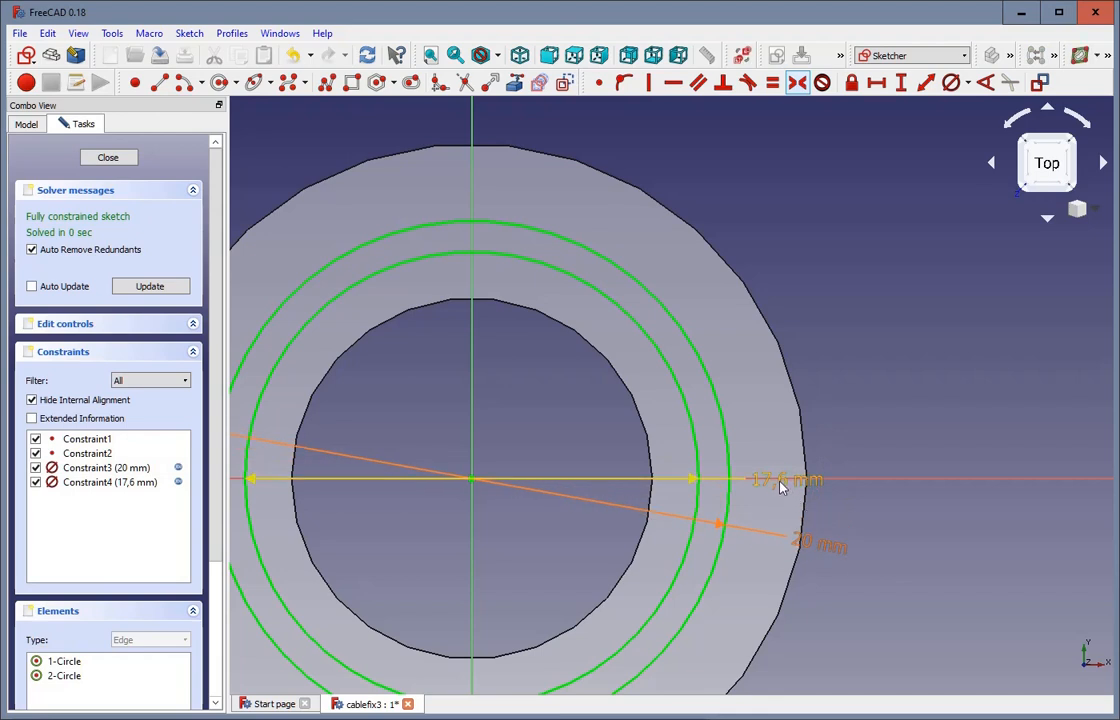
left_click_drag(782, 485, 846, 591)
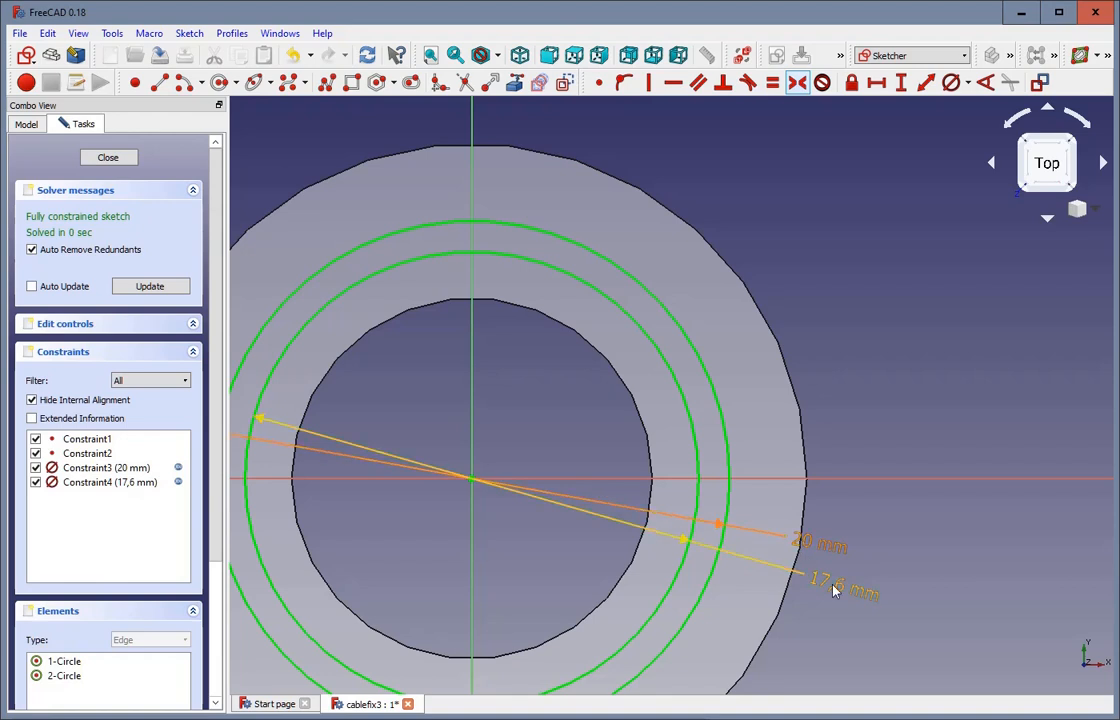
scroll(825, 593, "down", 2)
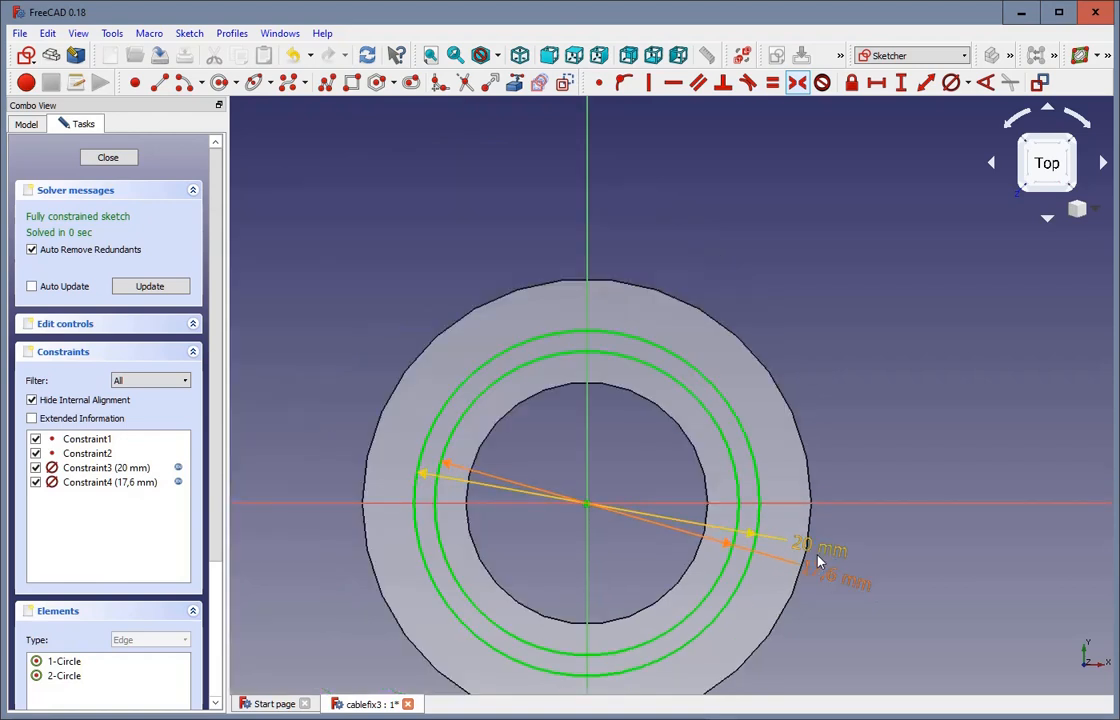
scroll(820, 596, "up", 2)
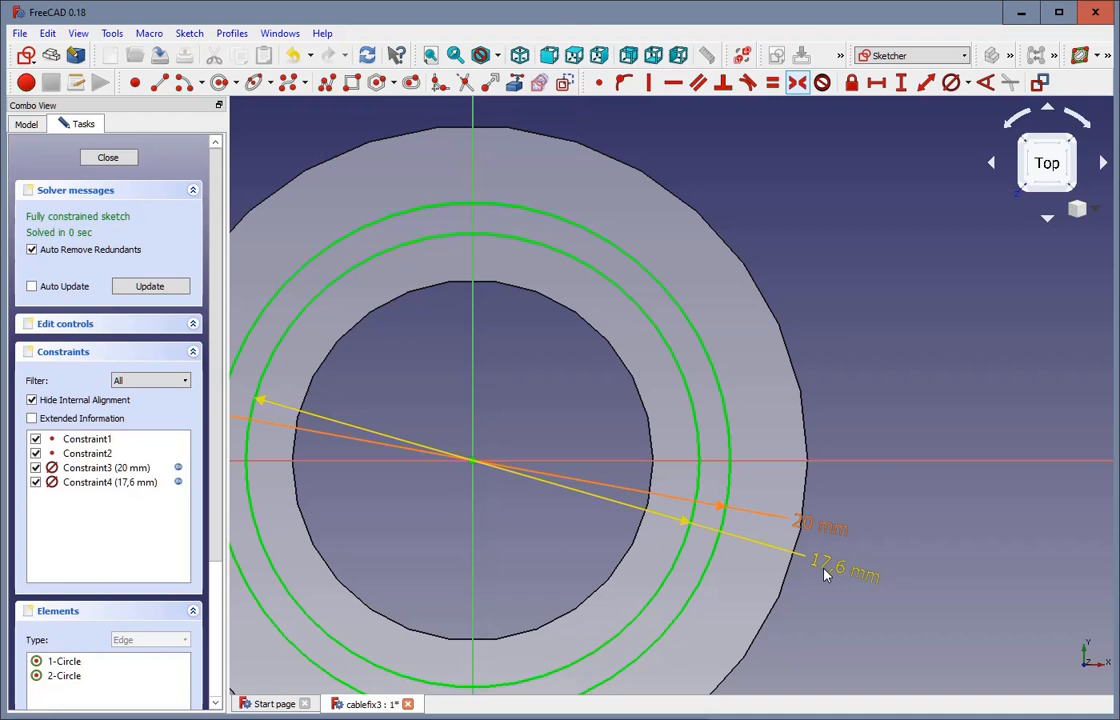
left_click(110, 157)
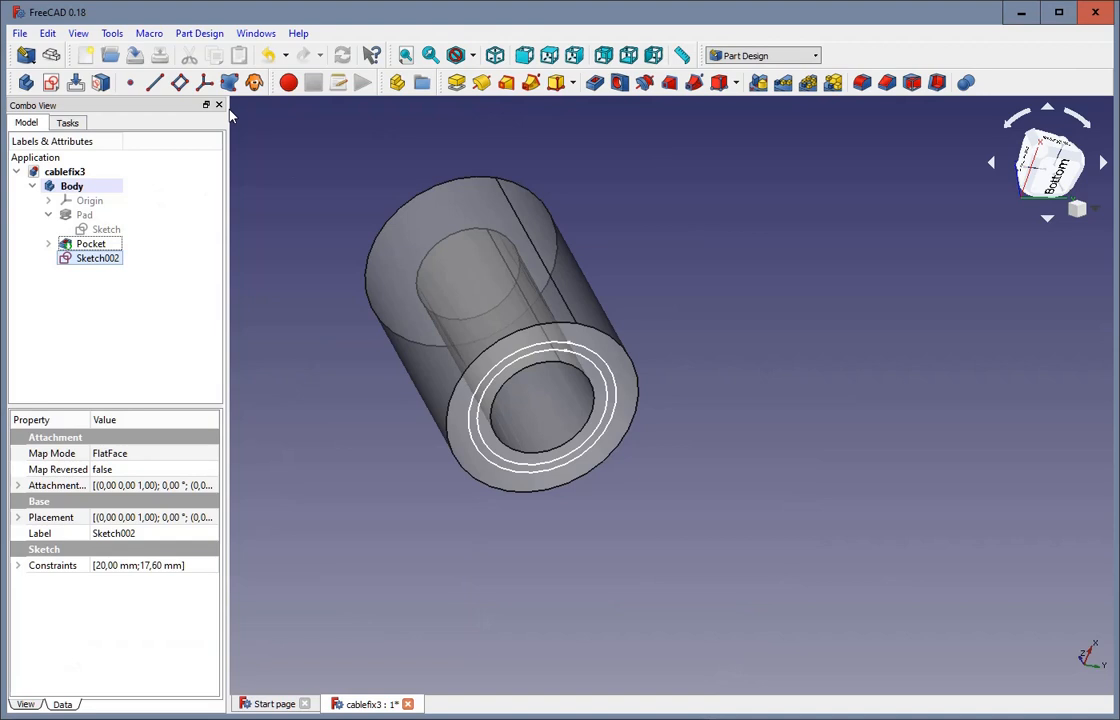
Create a reversed pocket from the ring sketch and begin its length formula with Sketch.Constraints.length
left_click(596, 83)
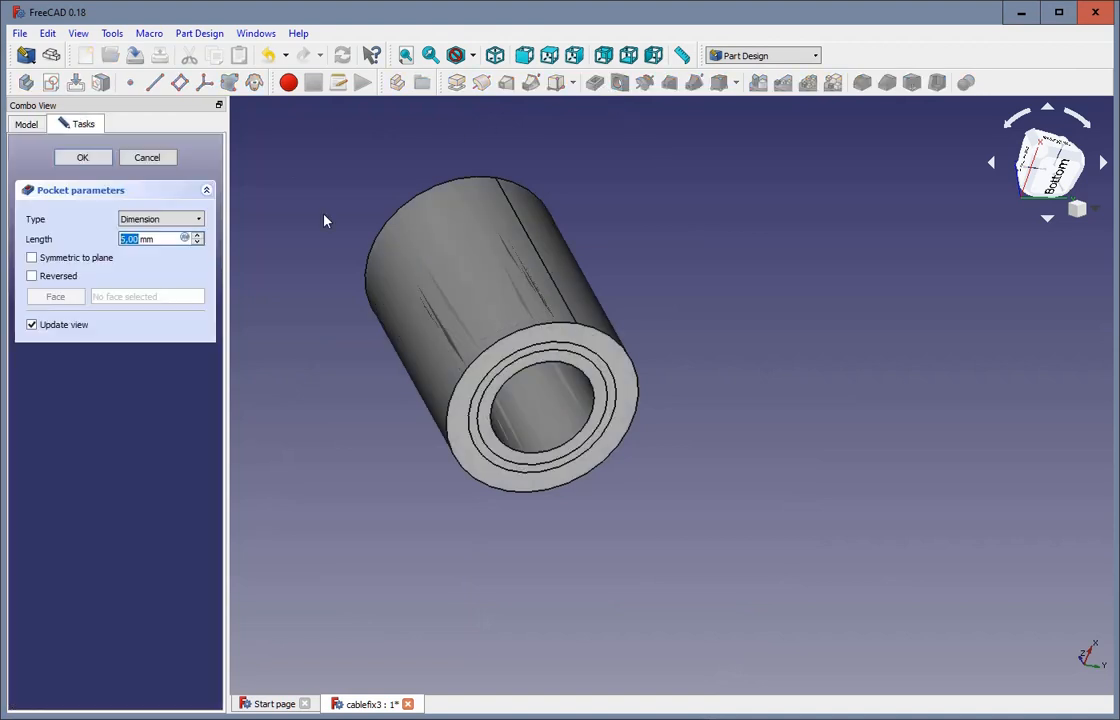
left_click(60, 276)
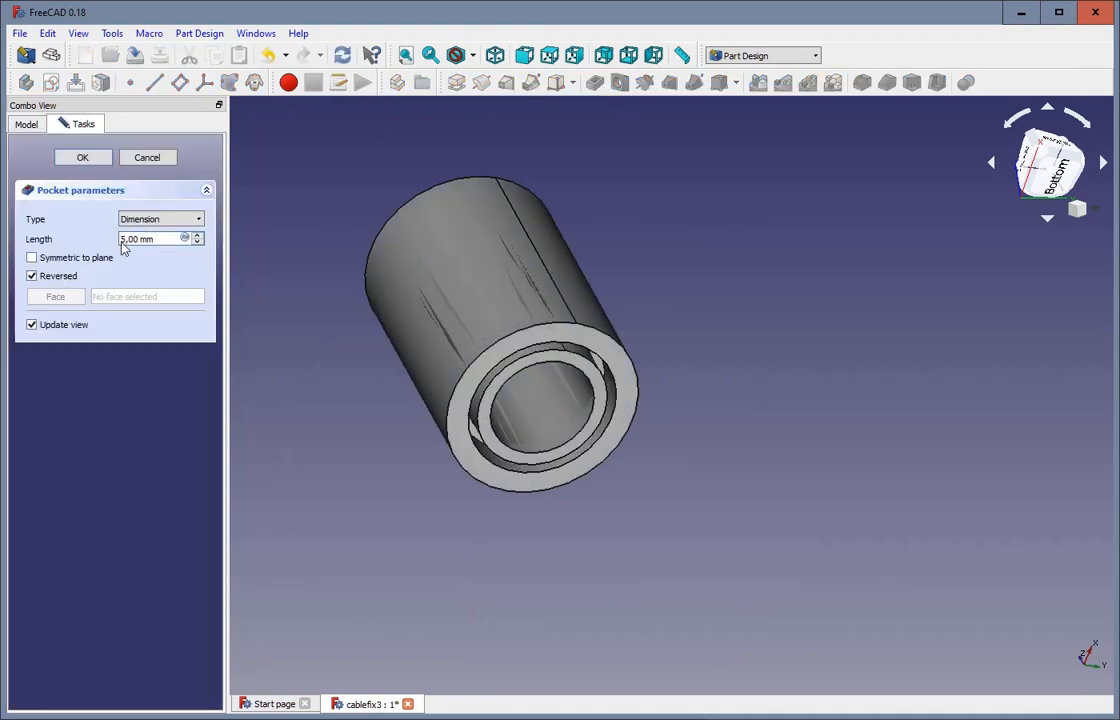
left_click_drag(173, 242, 17, 240)
key("equal")
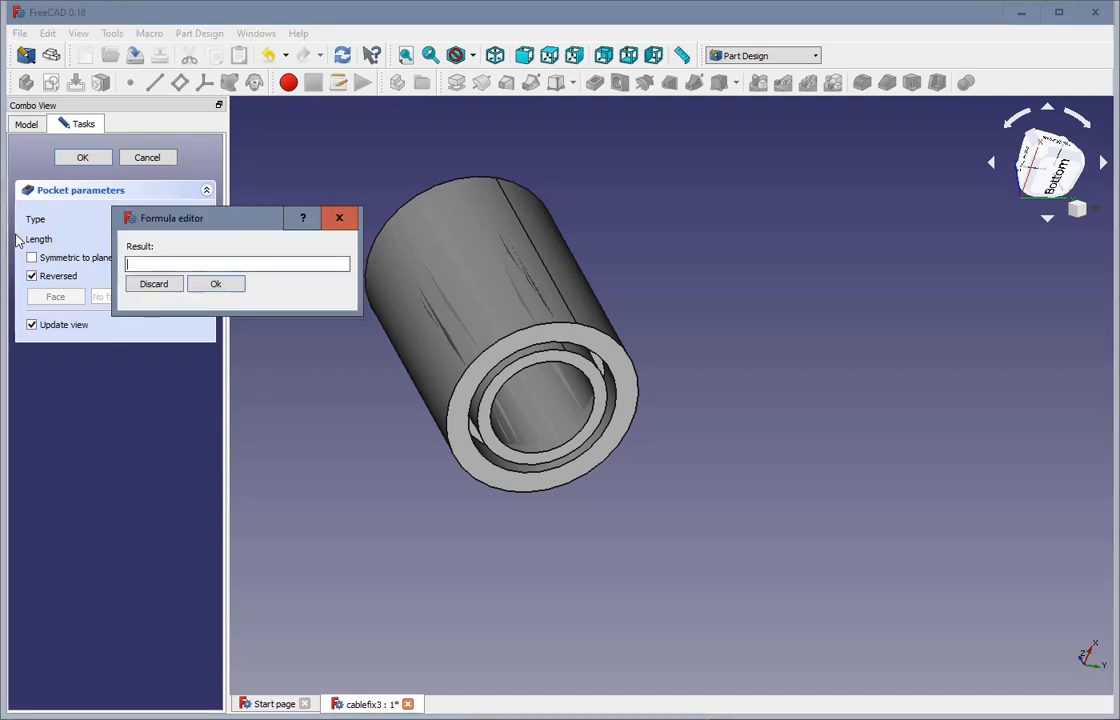
type("Sketch")
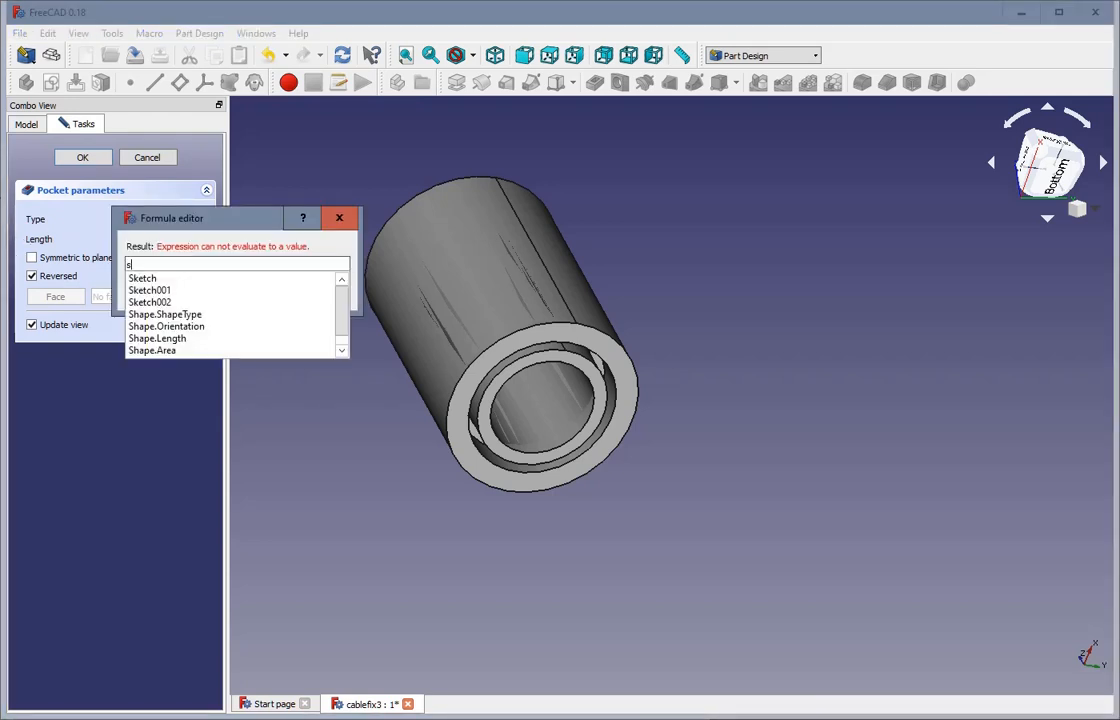
type(".")
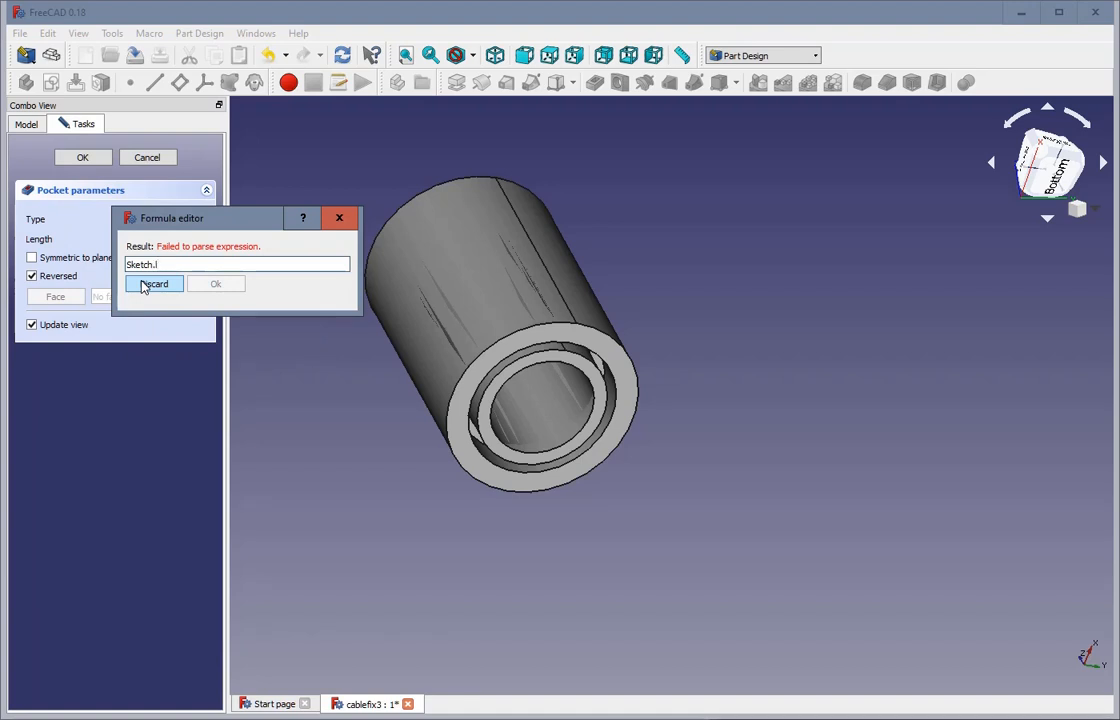
type("c")
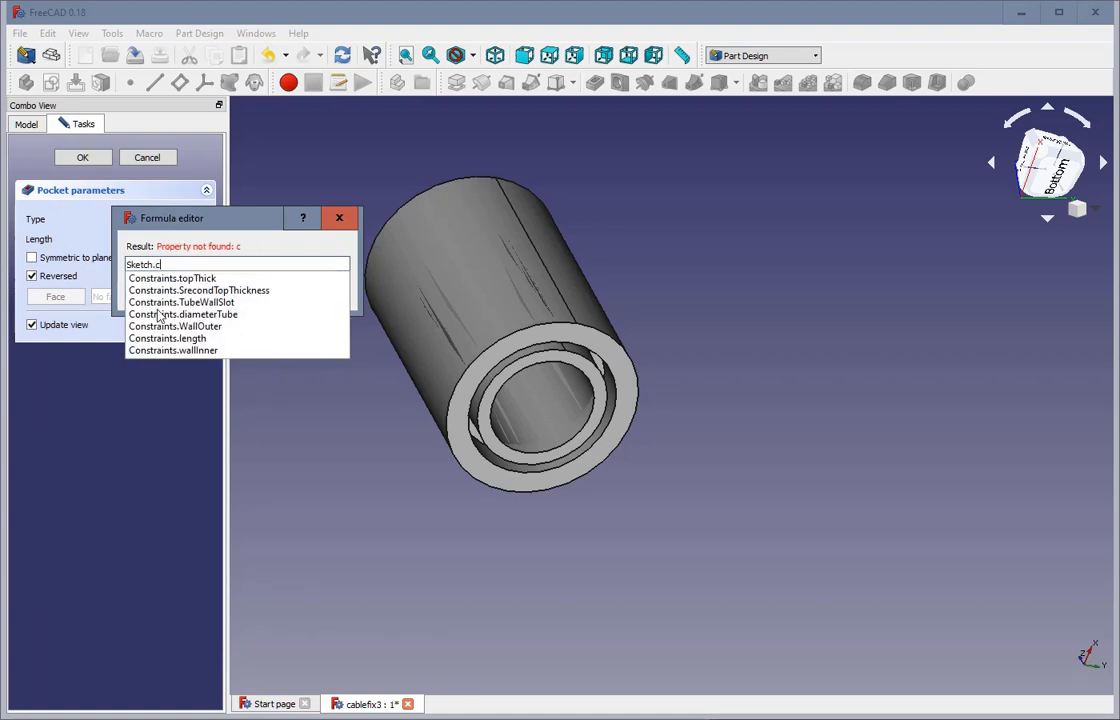
left_click(172, 339)
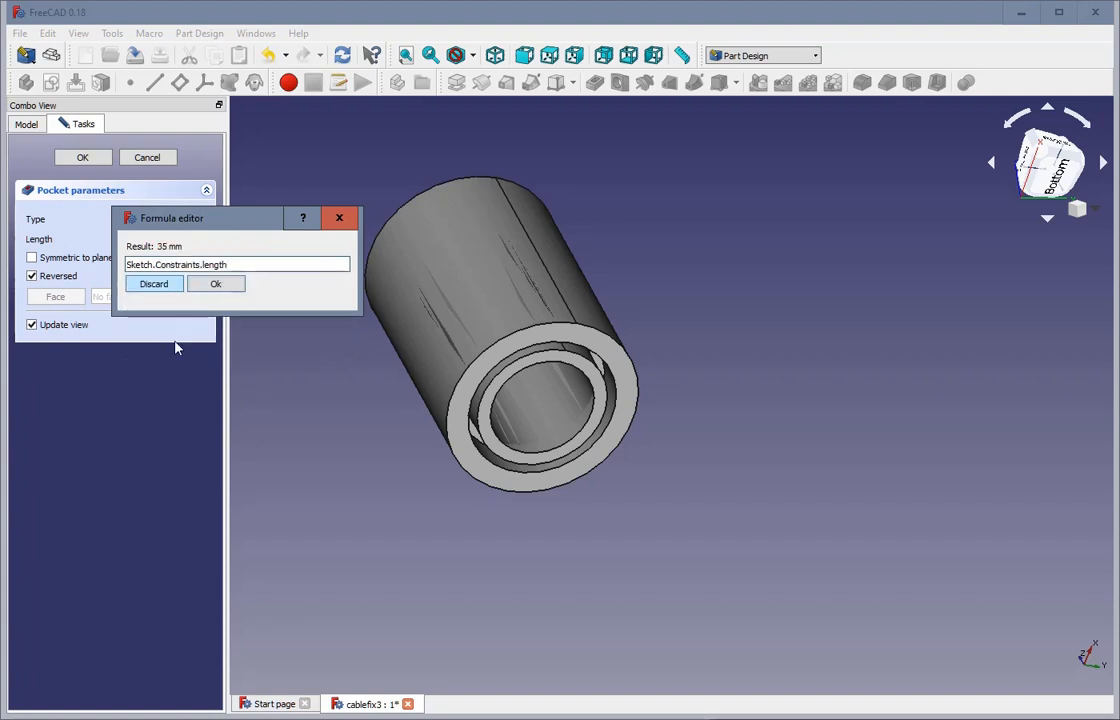
Subtract Sketch.Constraints.topThick from the length in the pocket's length formula
type("- ")
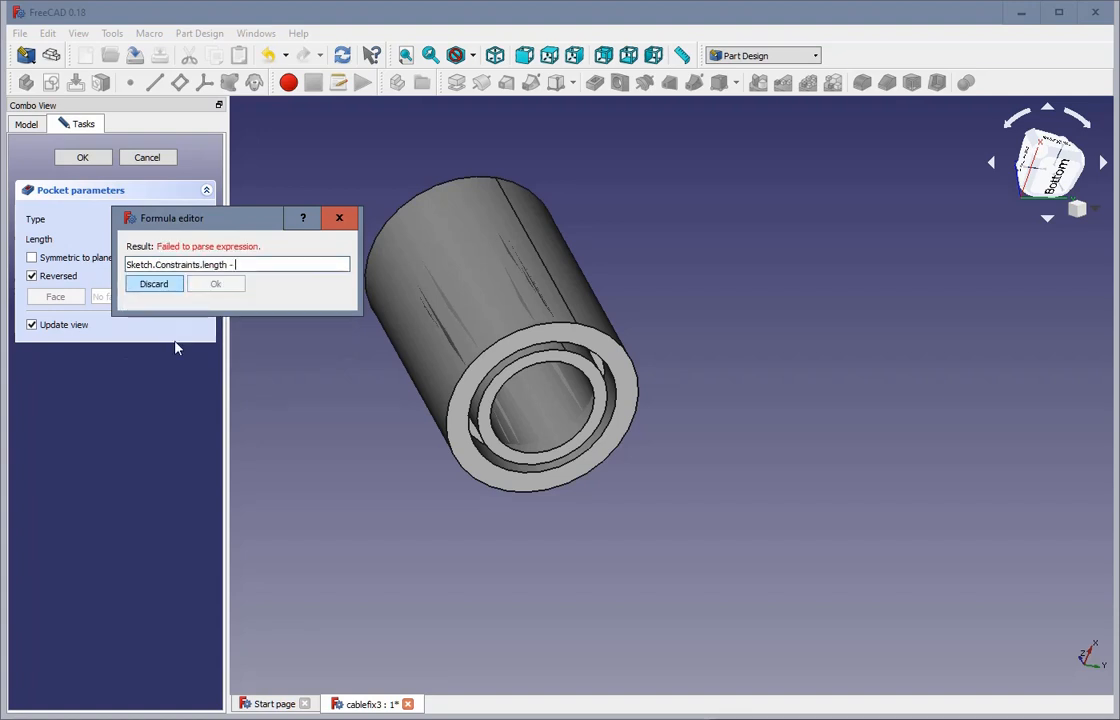
type("s")
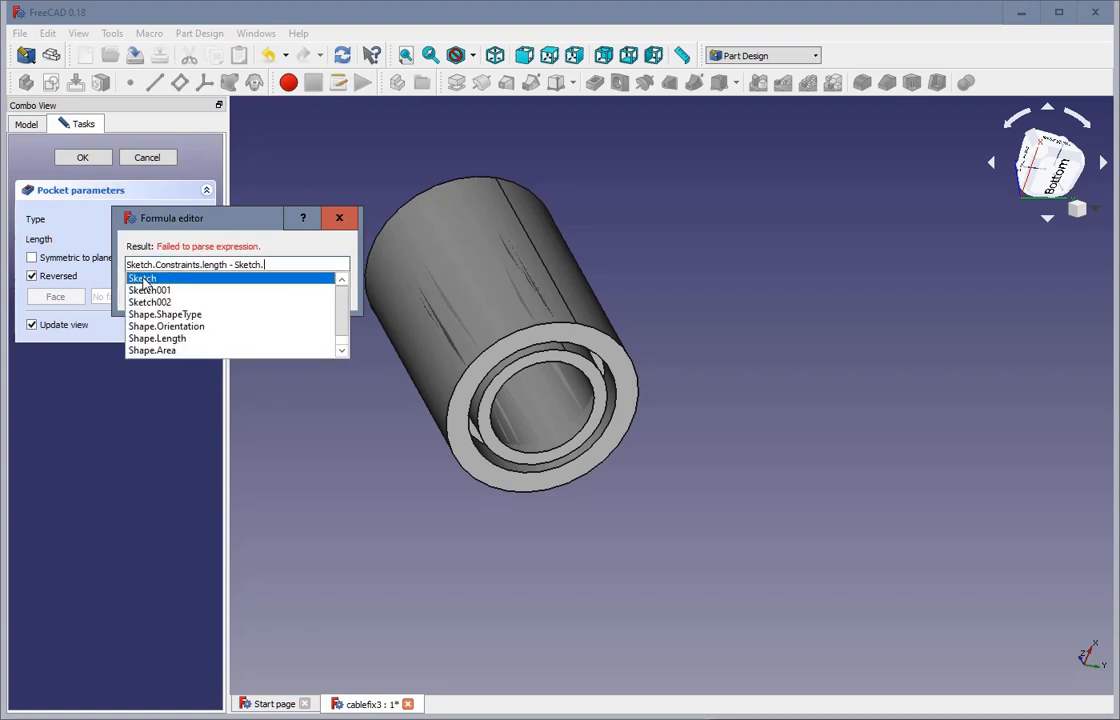
left_click(145, 279)
type("c")
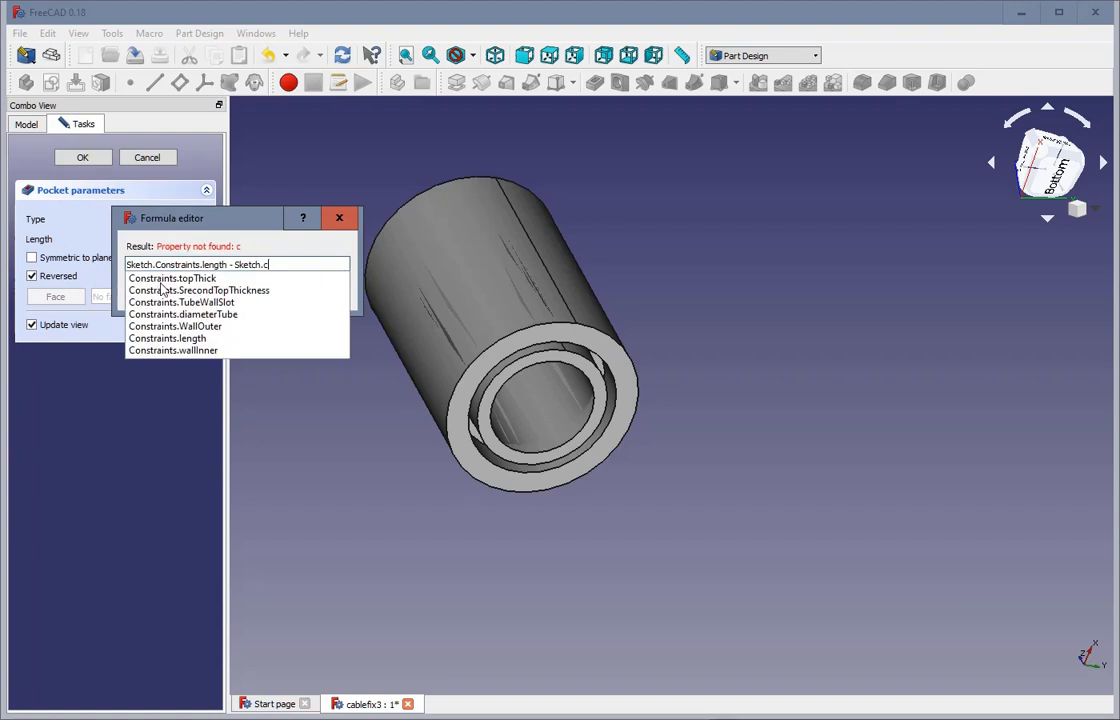
left_click(167, 280)
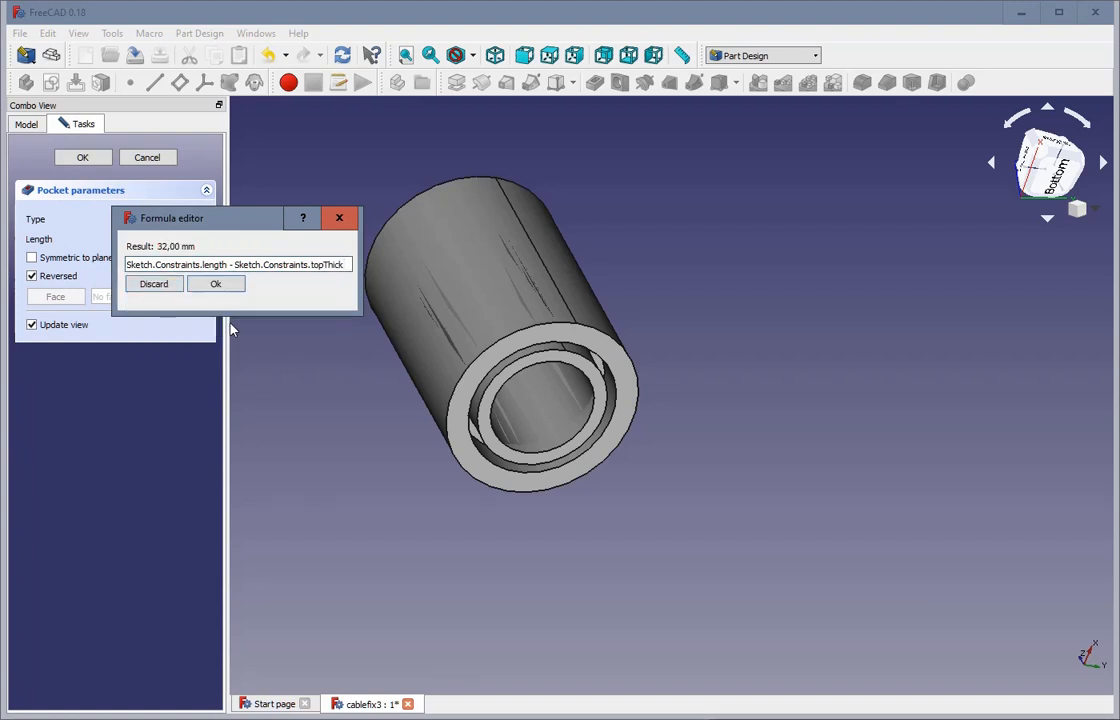
Subtract Sketch.Constraints.SrecondTopThickness as well in the pocket's length formula, apply it and finish the pocket
type("- s")
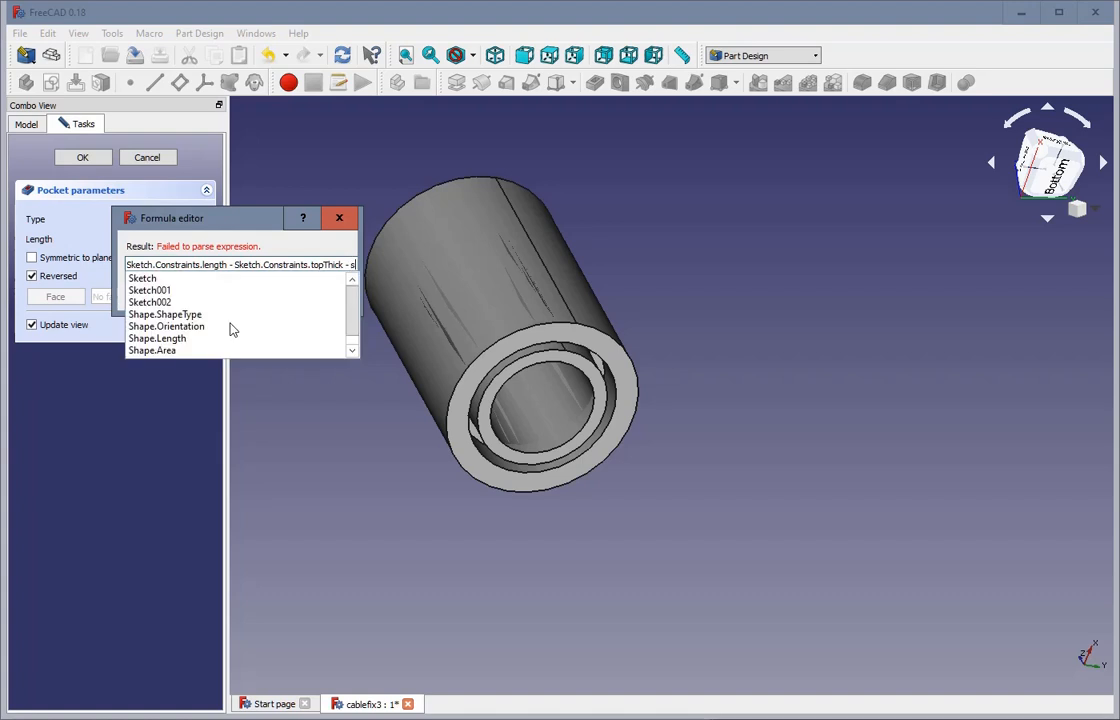
left_click(158, 279)
type("ch.c")
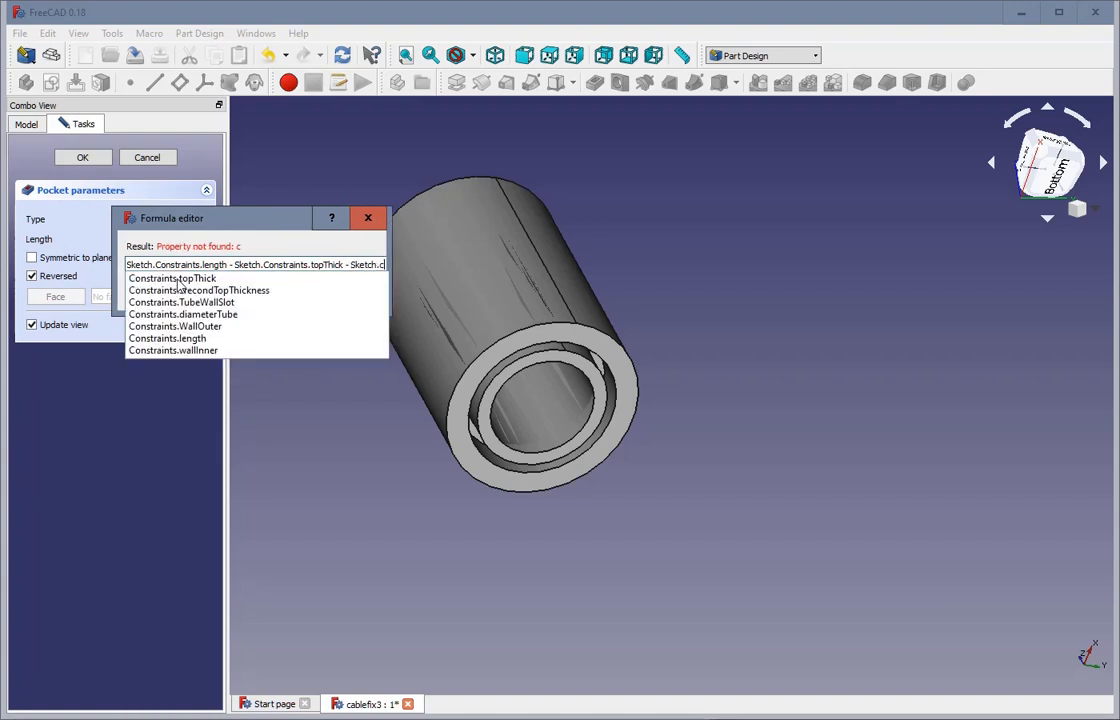
left_click(215, 290)
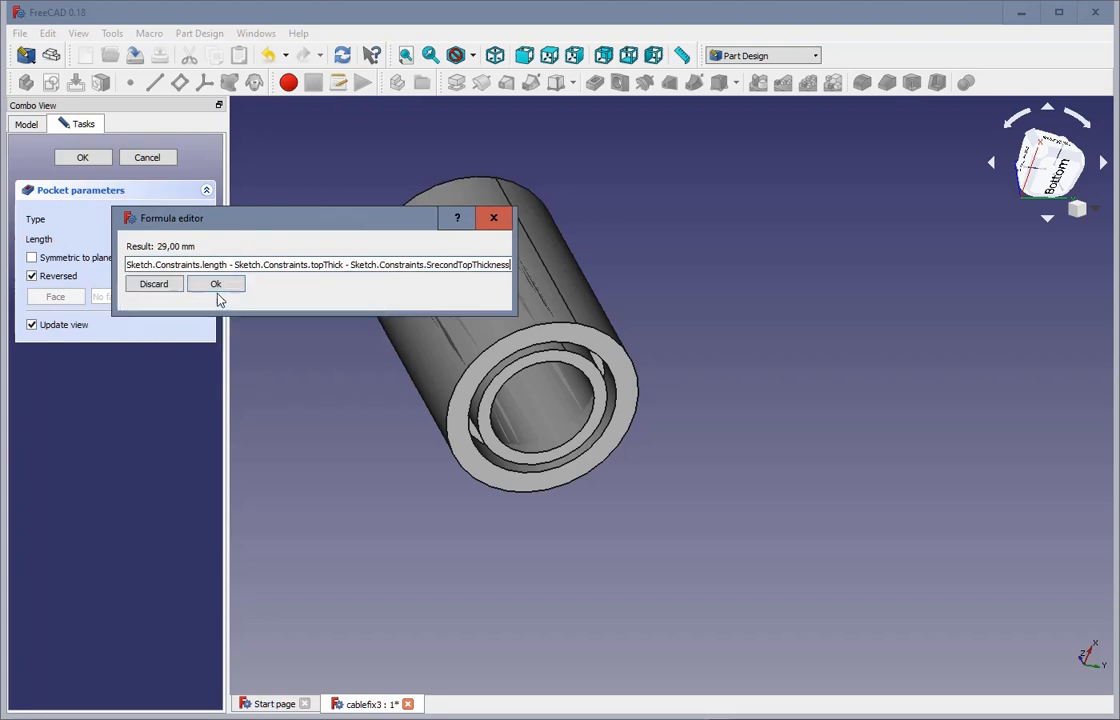
left_click(213, 286)
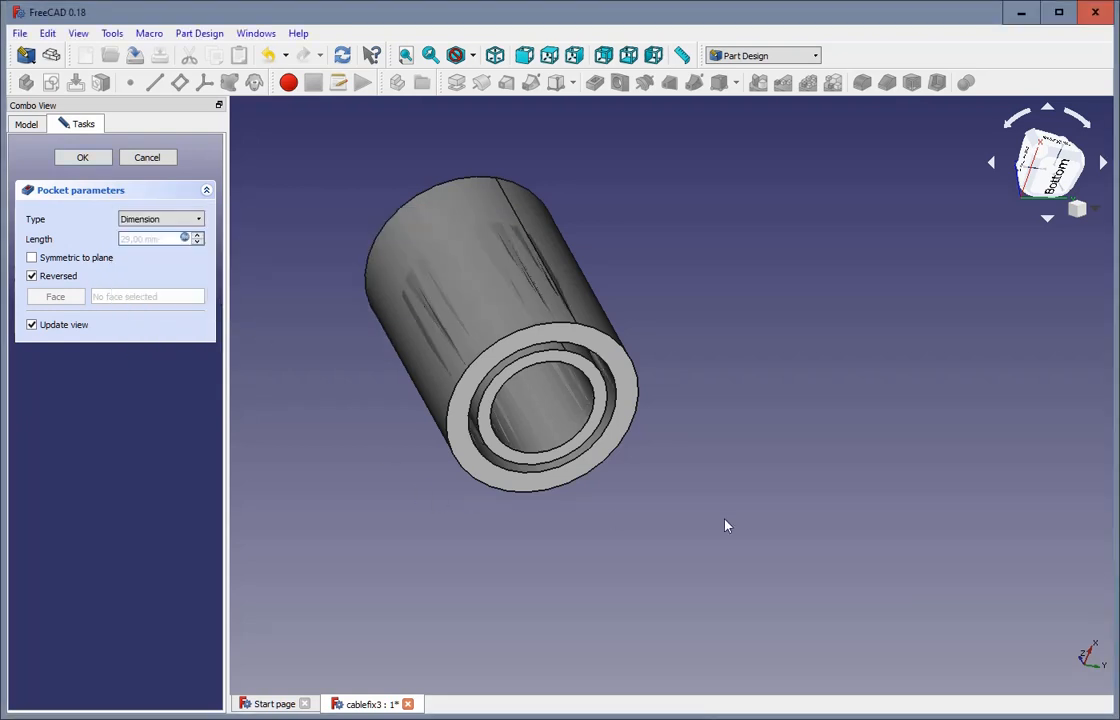
left_click(83, 158)
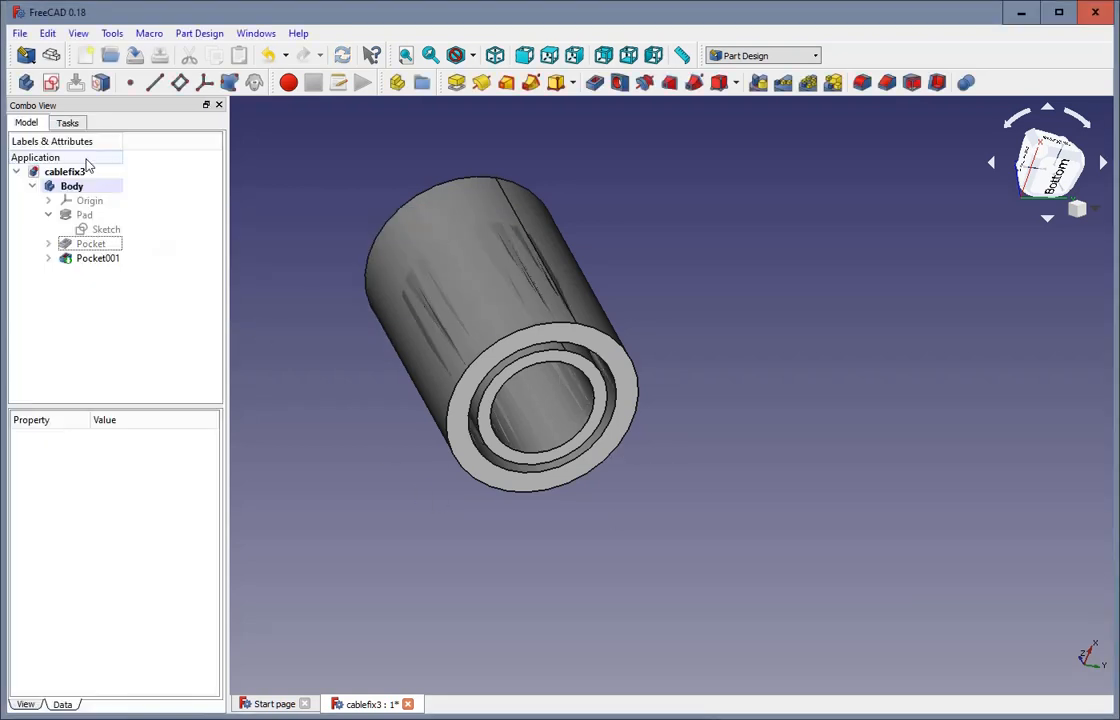
Check the stepped inner pockets from the side and save the cablefix3 document
middle_click_drag(585, 239, 699, 339)
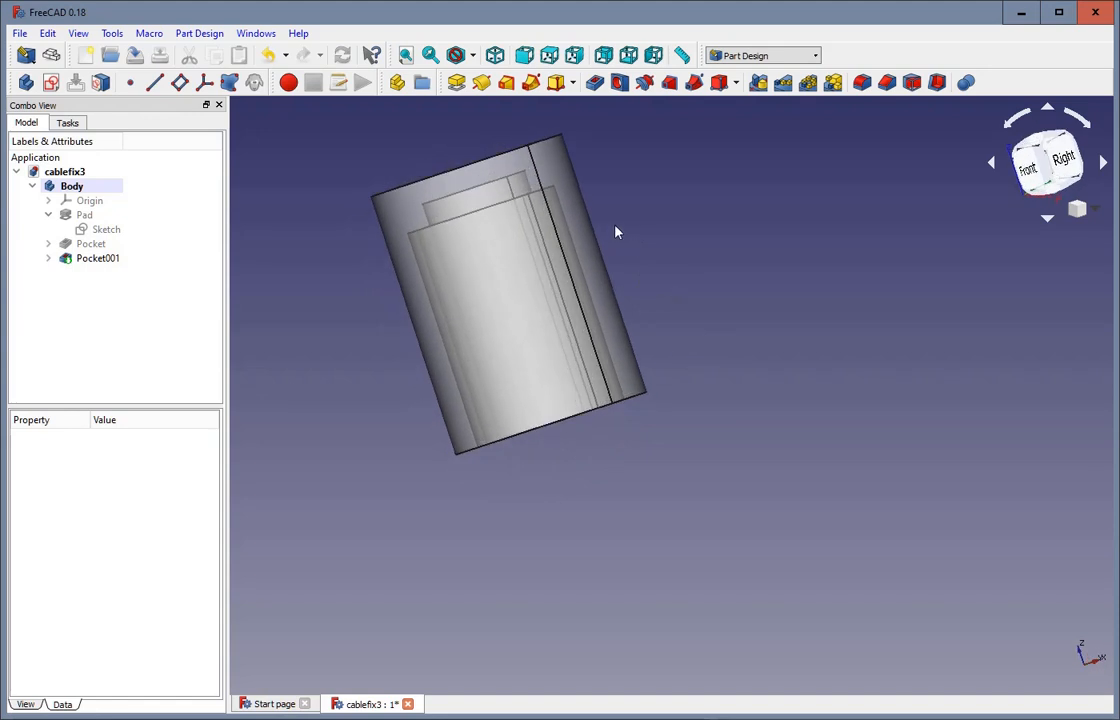
middle_click_drag(697, 236, 762, 268)
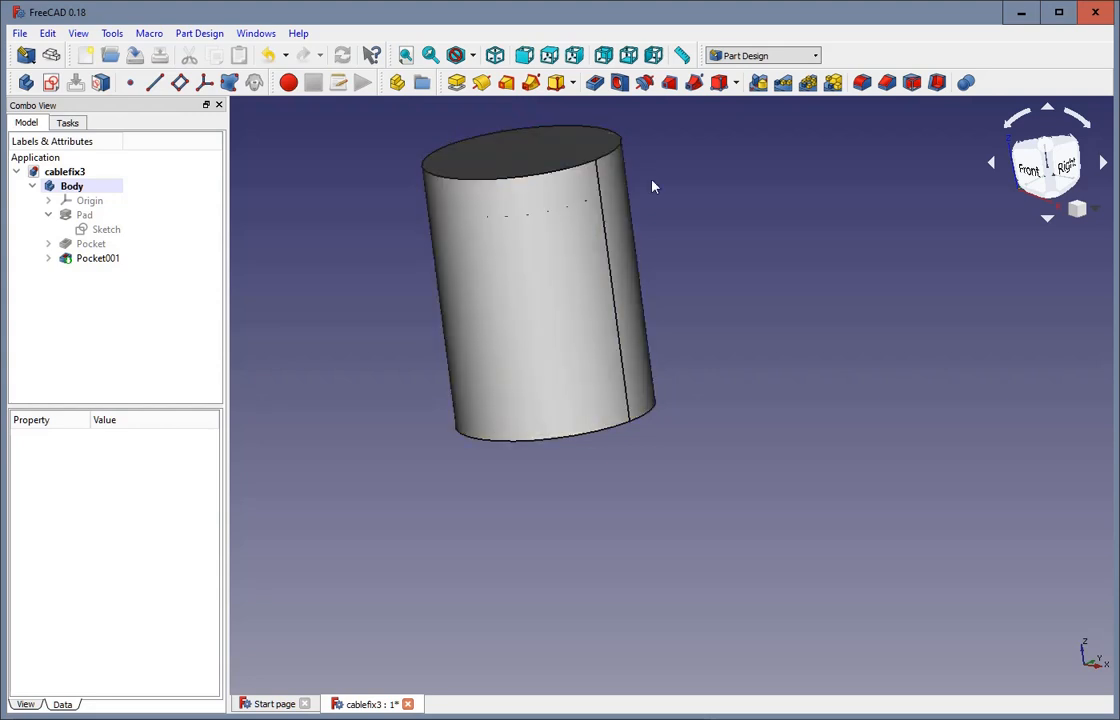
mouse_move(701, 197)
middle_mouse_down()
mouse_move(690, 166)
mouse_move(691, 177)
middle_mouse_up()
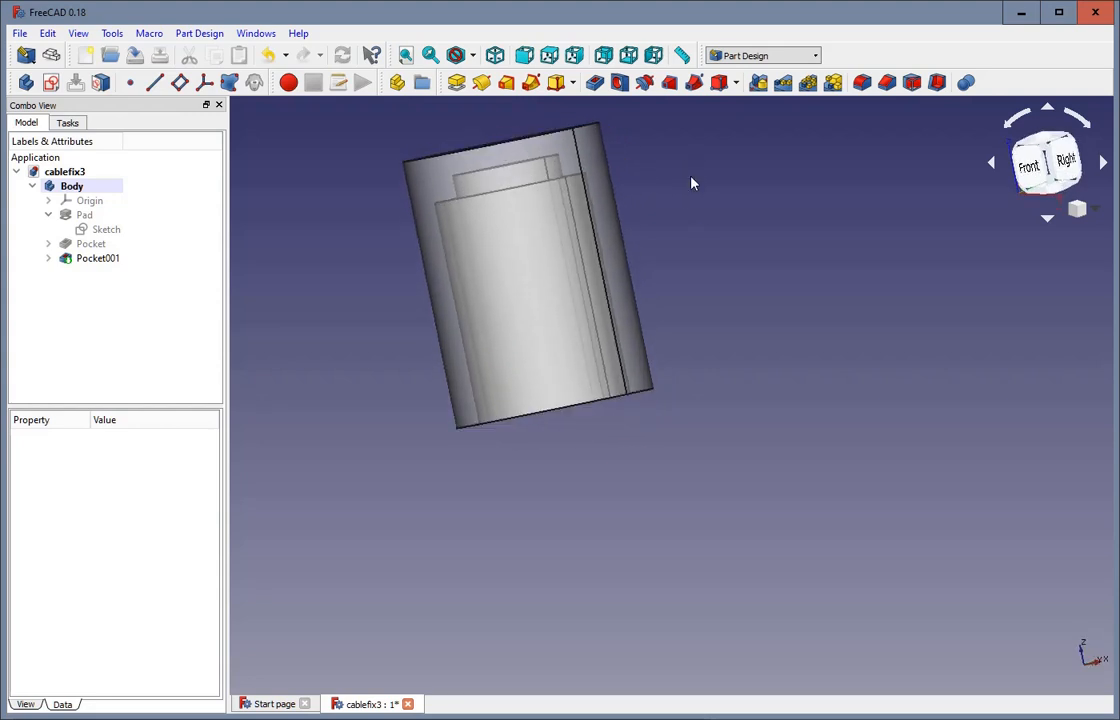
scroll(690, 177, "down", 4)
scroll(655, 138, "up", 5)
scroll(655, 138, "down", 2)
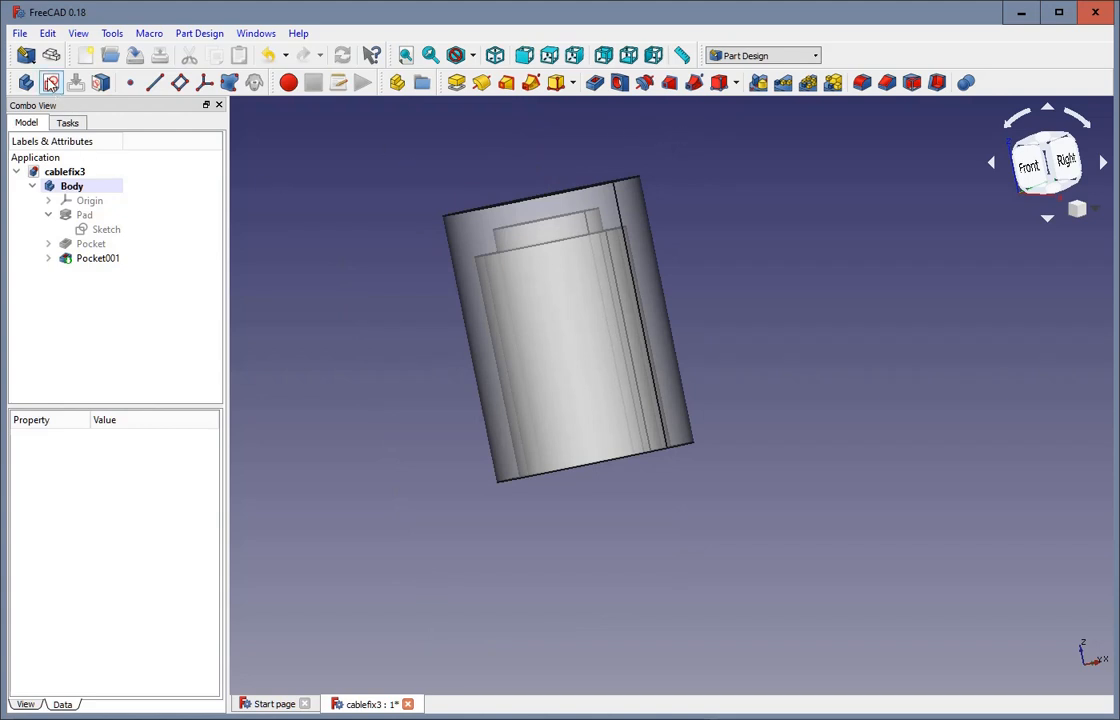
left_click(20, 34)
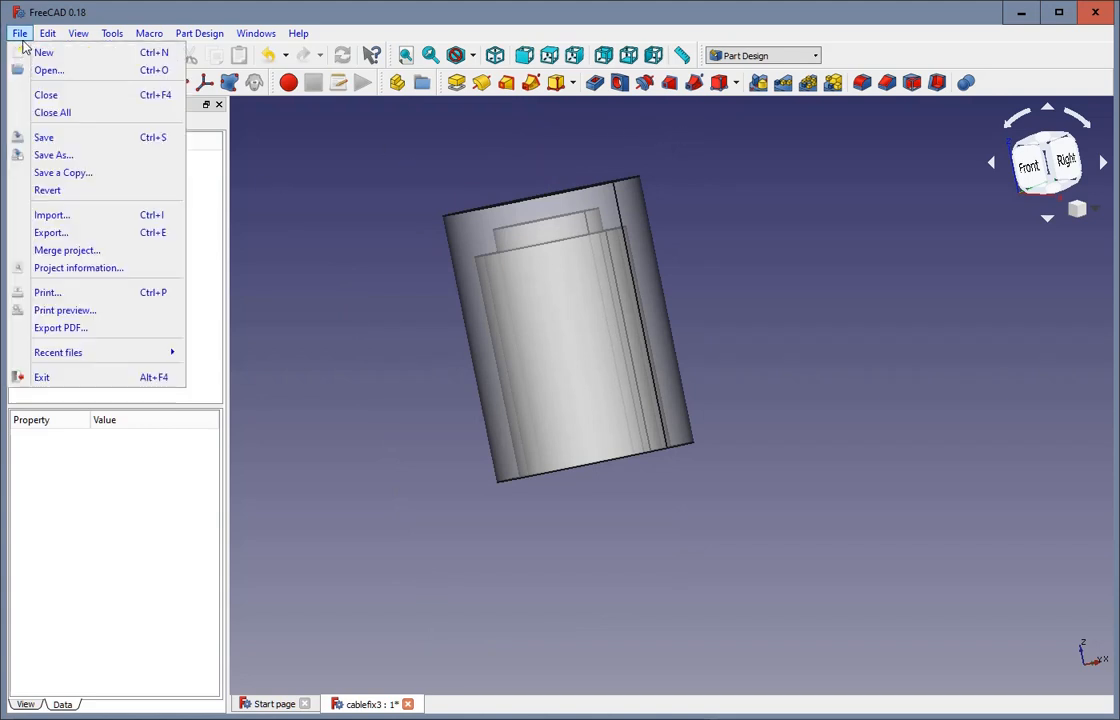
left_click(33, 137)
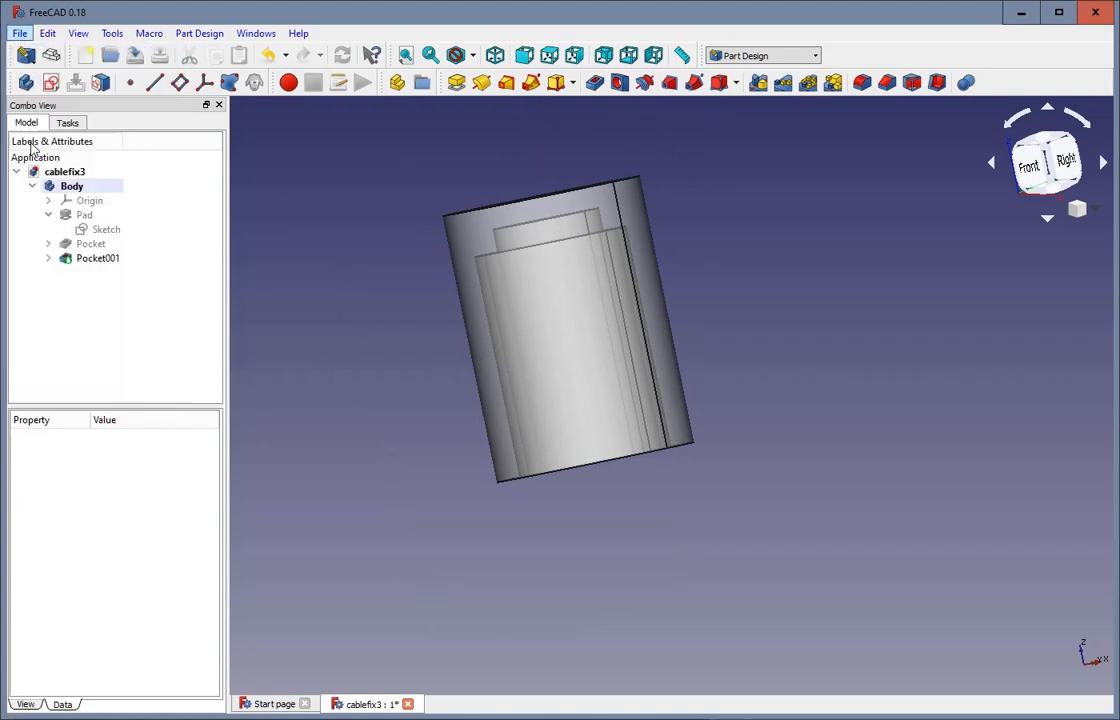
left_click(20, 33)
left_click(55, 155)
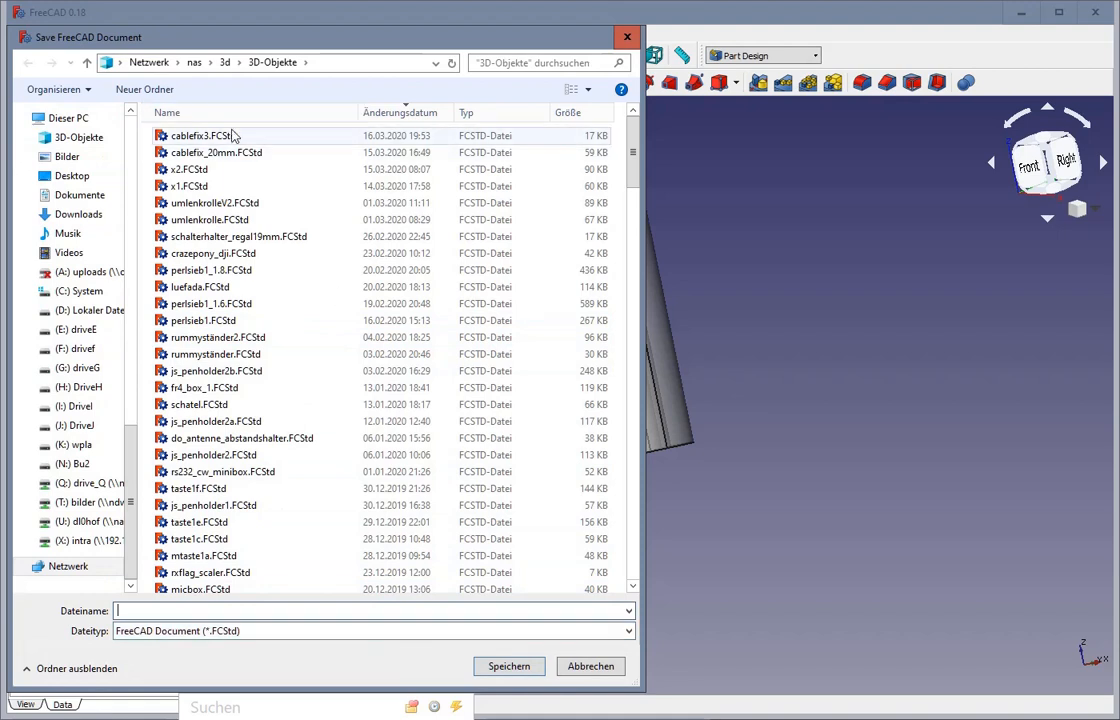
left_click(591, 668)
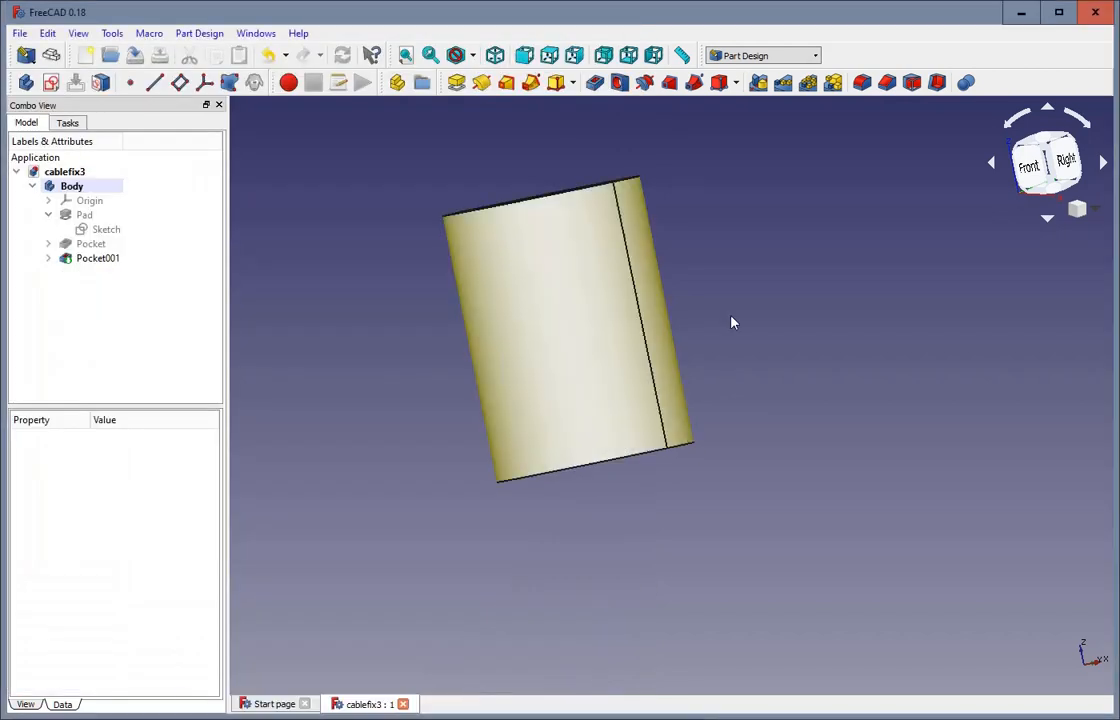
Create a new sketch on the XZ base plane of the body
middle_click_drag(840, 296, 871, 301)
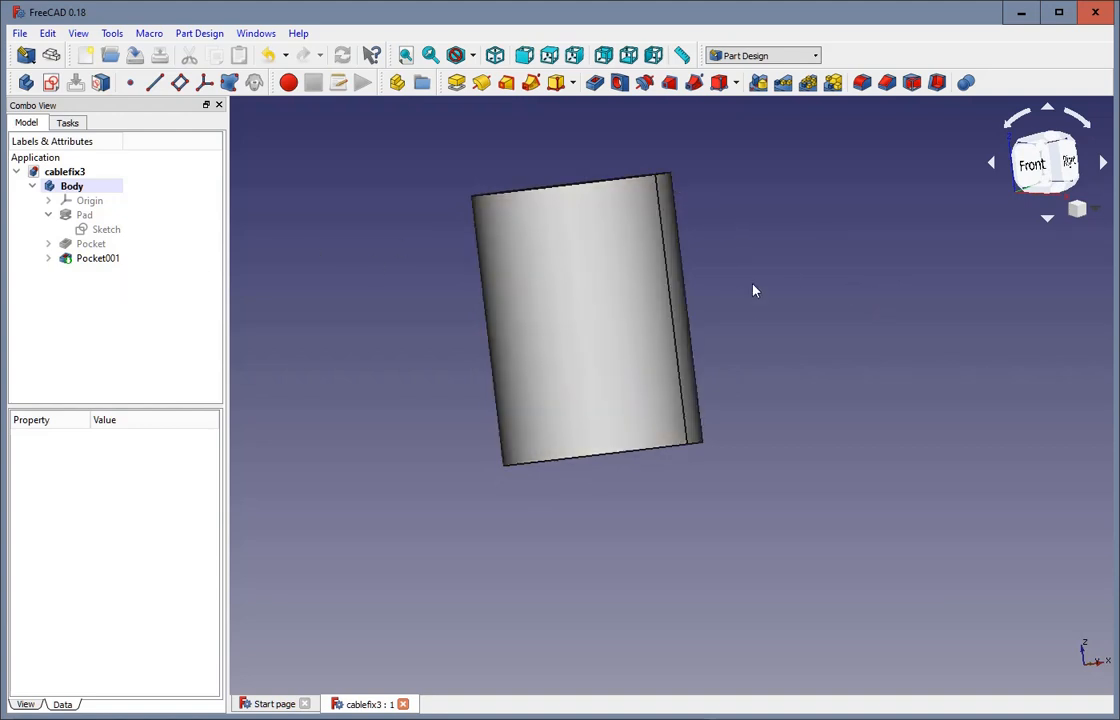
middle_click_drag(755, 291, 750, 318)
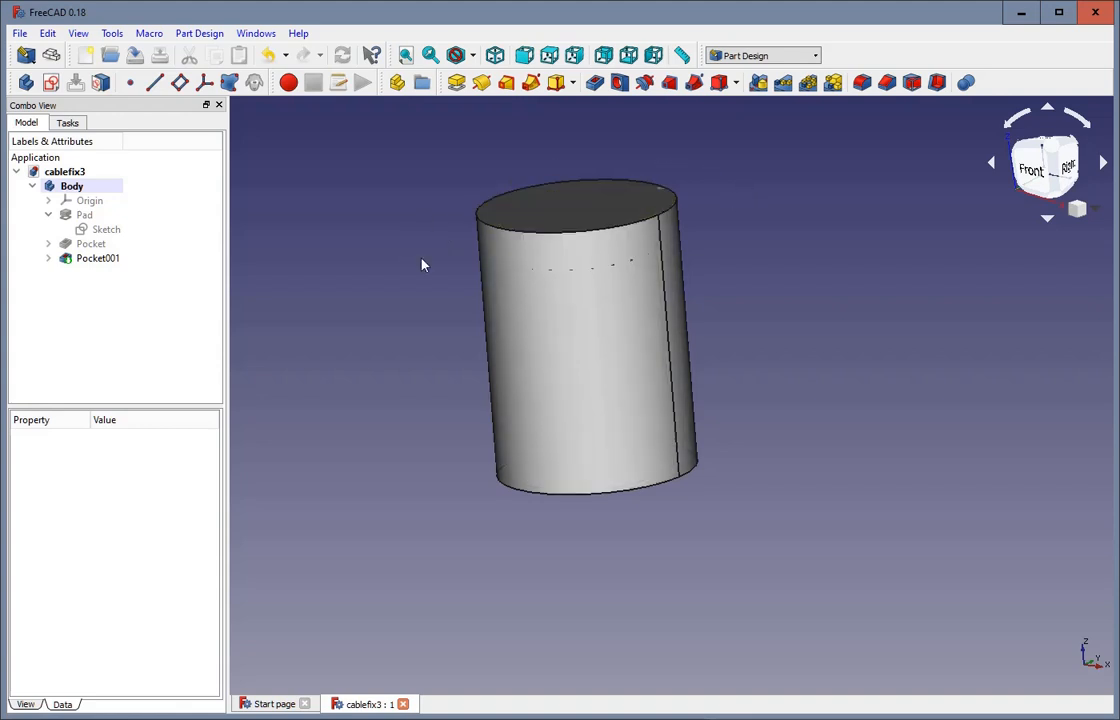
left_click(51, 84)
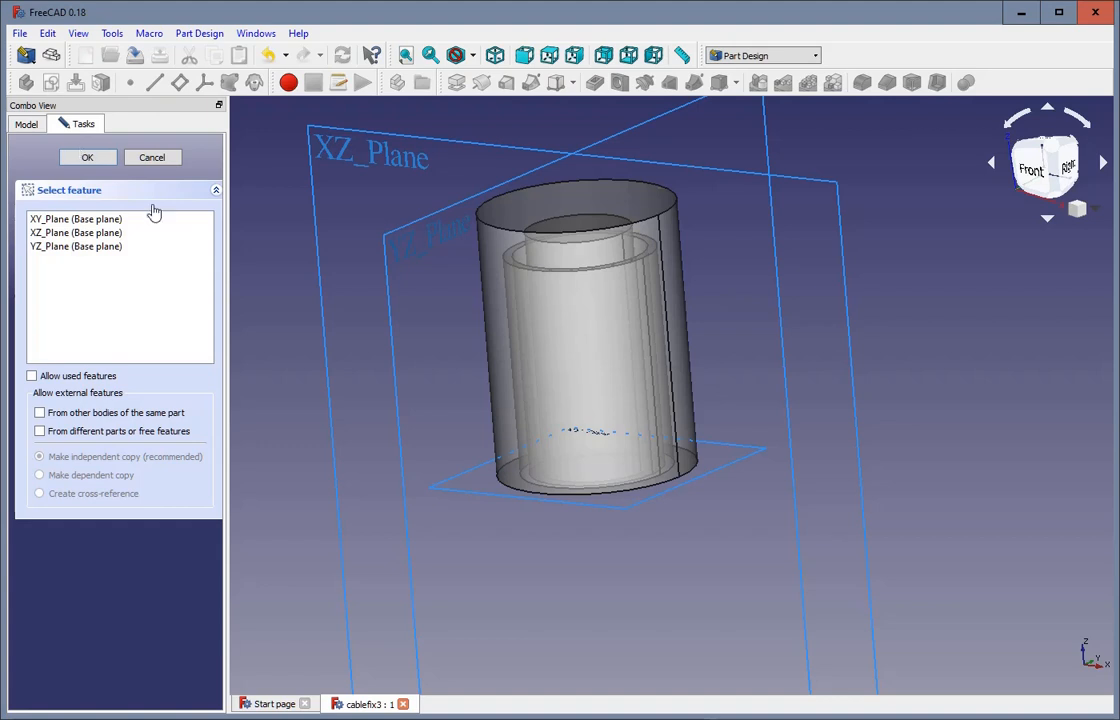
middle_click_drag(930, 425, 895, 330)
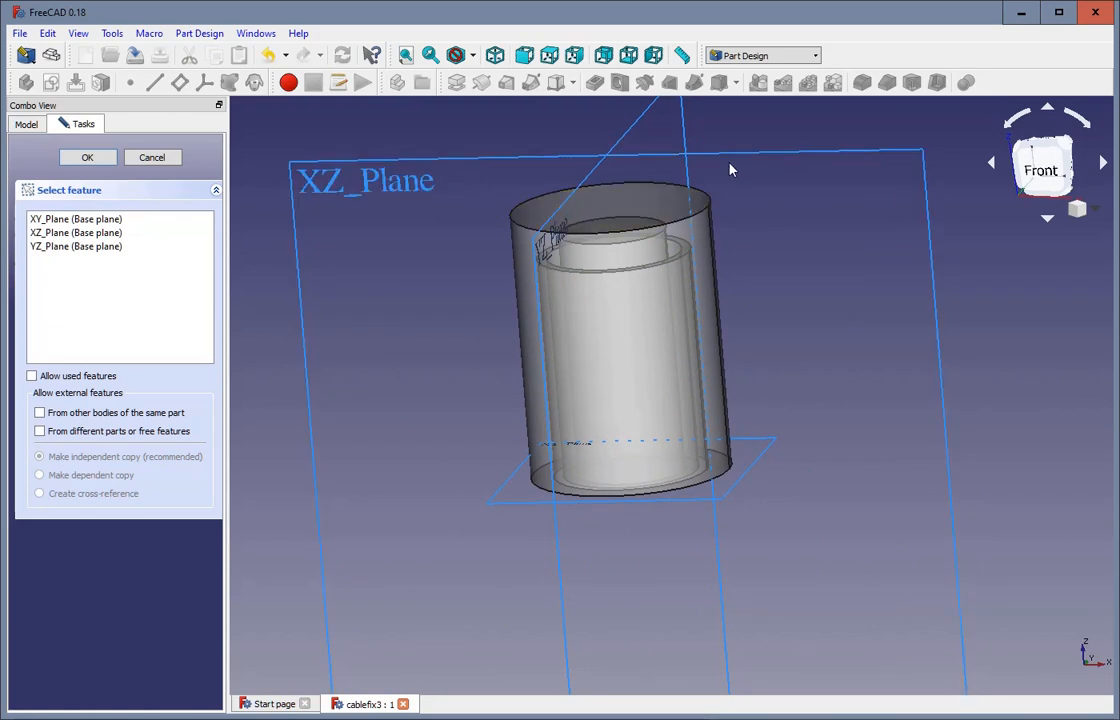
left_click(735, 162)
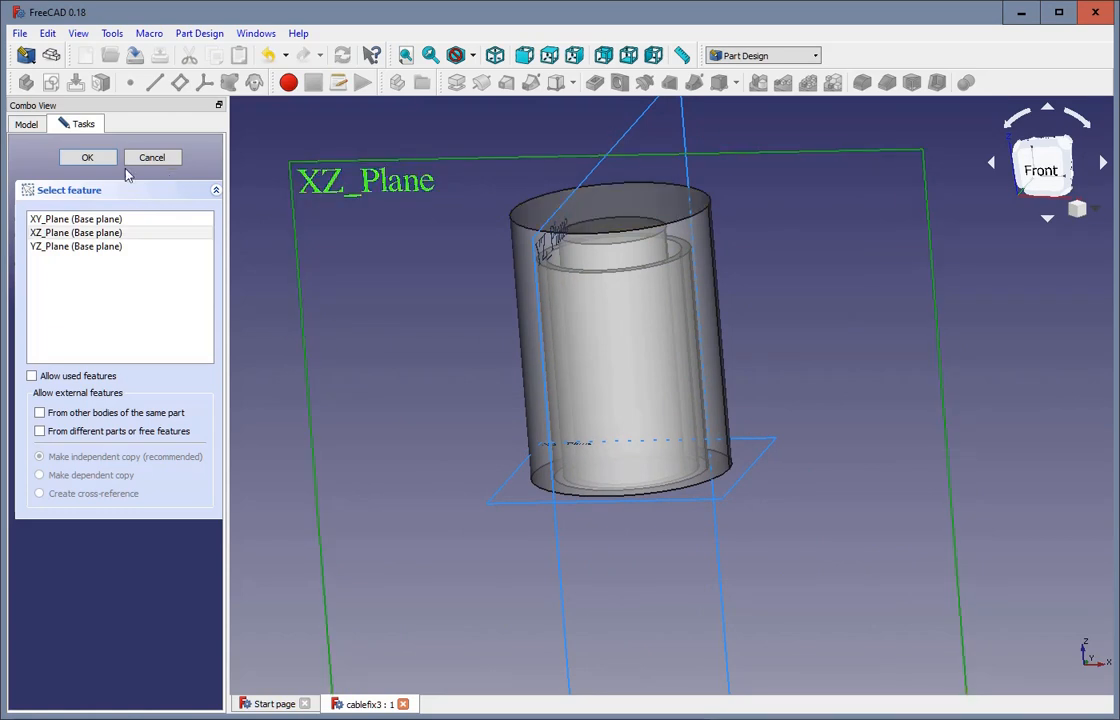
left_click(76, 160)
Draw a horizontal line about 37.6 mm long above the tube's top, crossing the vertical axis
scroll(761, 231, "down", 4)
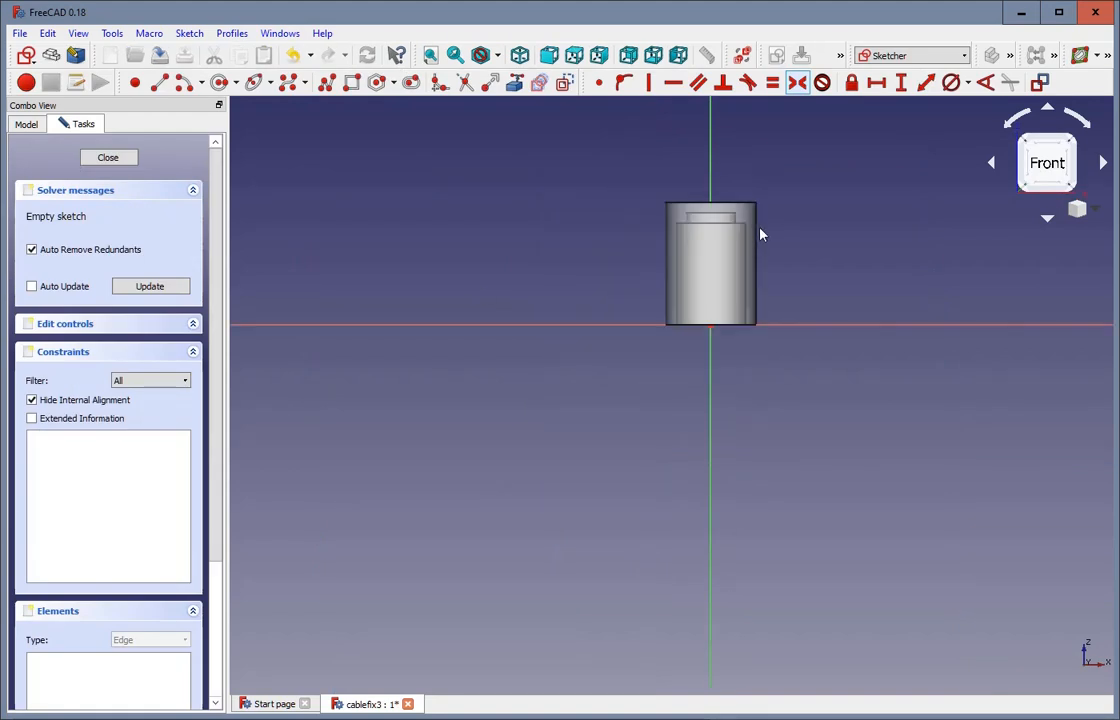
scroll(778, 160, "up", 6)
scroll(778, 160, "down", 2)
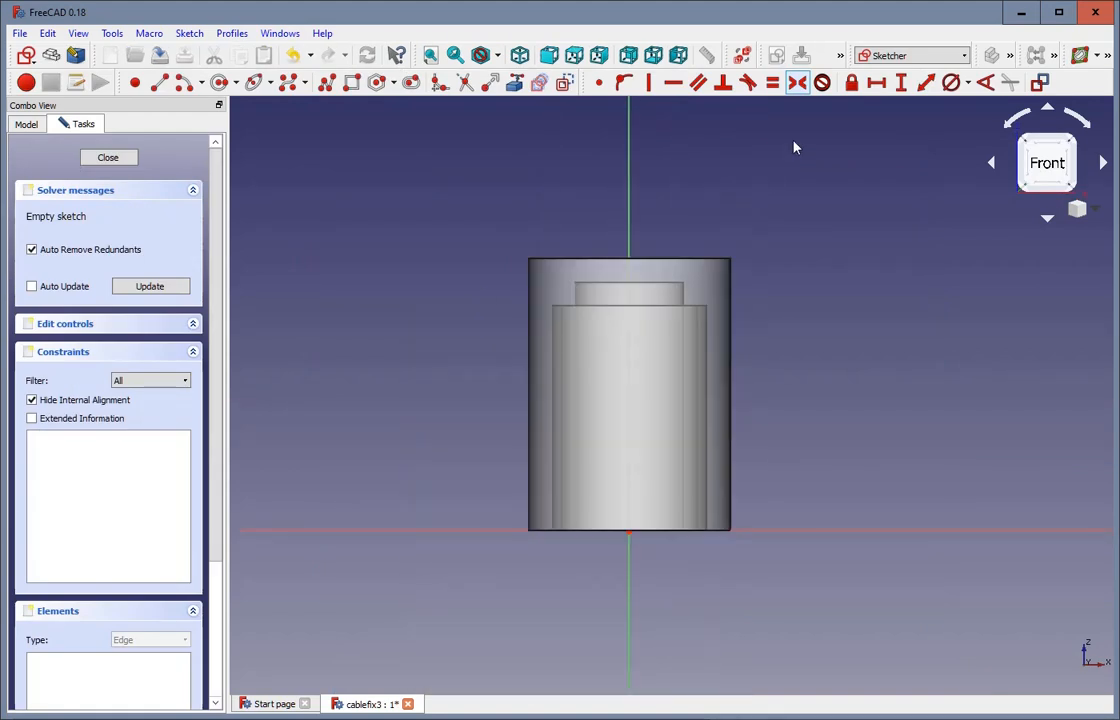
scroll(774, 153, "up", 2)
left_click(158, 83)
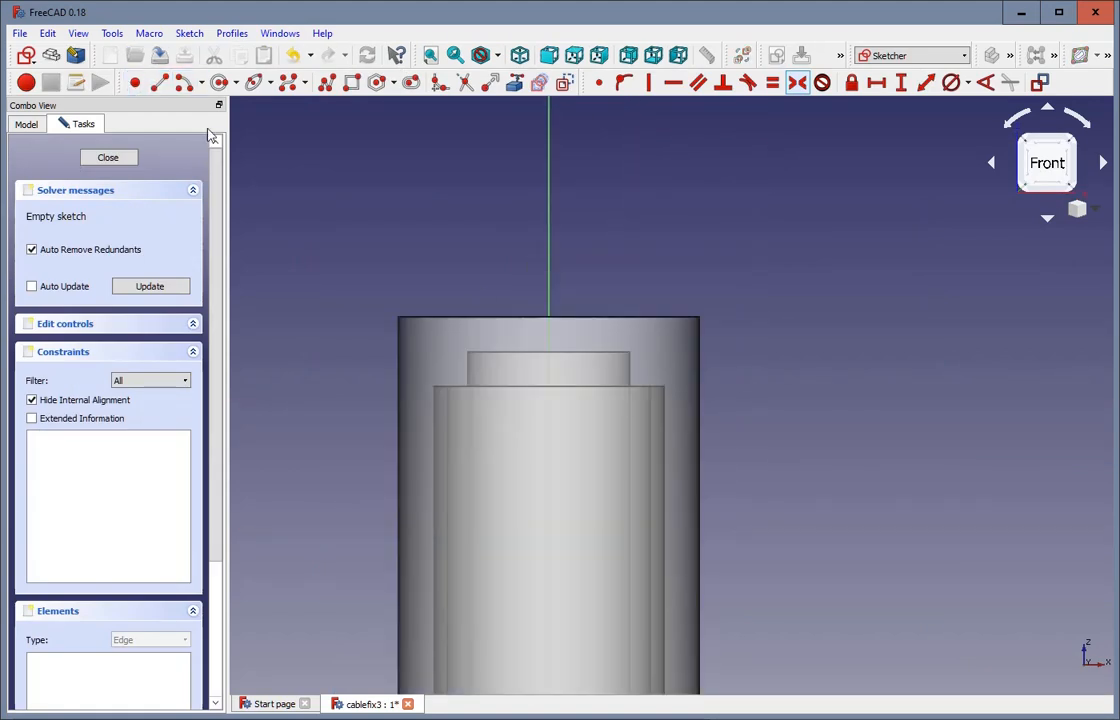
left_click(336, 186)
left_click(770, 190)
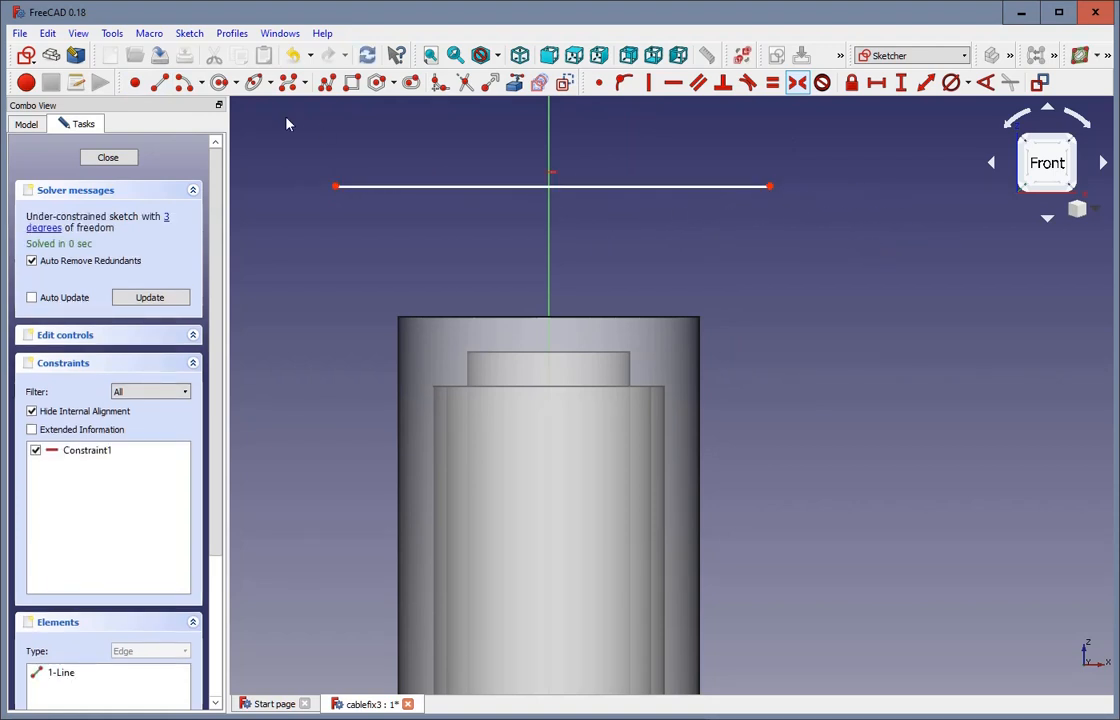
Constrain the line's two endpoints to be symmetric about the vertical axis
left_click(512, 186)
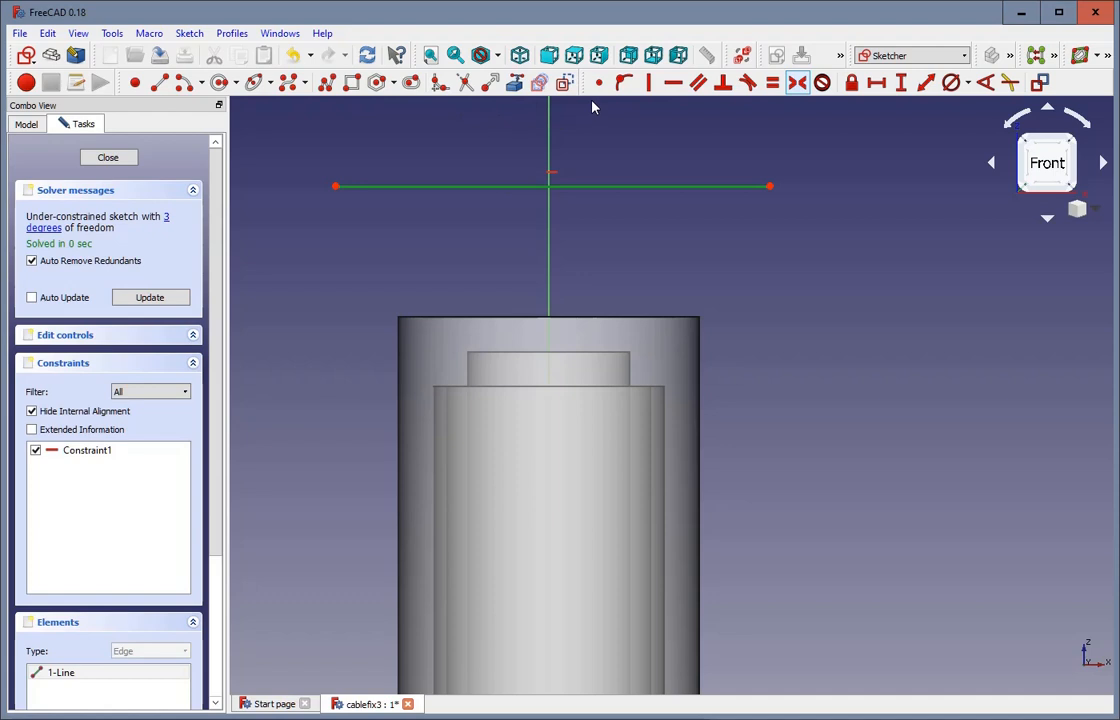
left_click(564, 82)
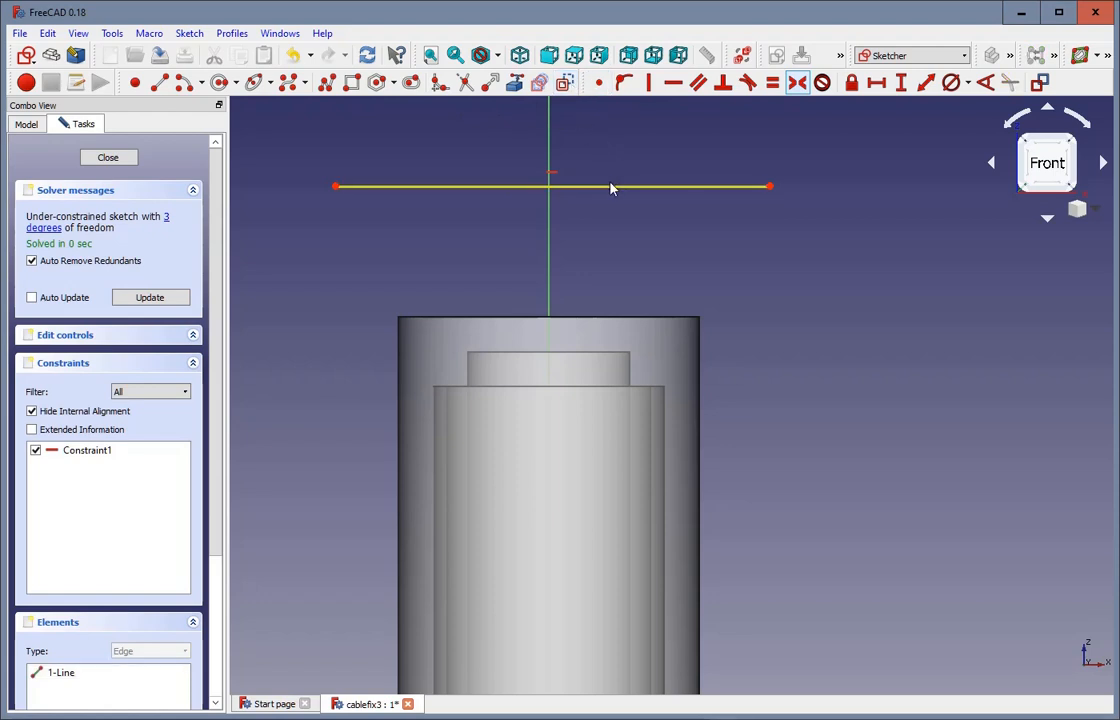
left_click(336, 188)
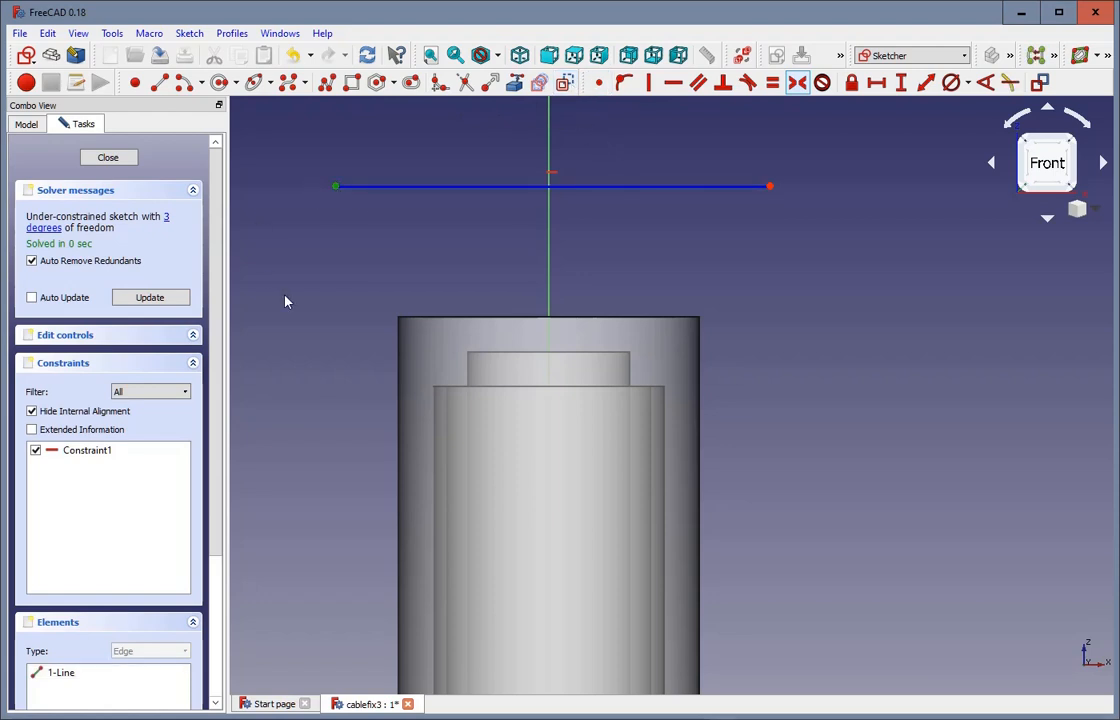
left_click(769, 186)
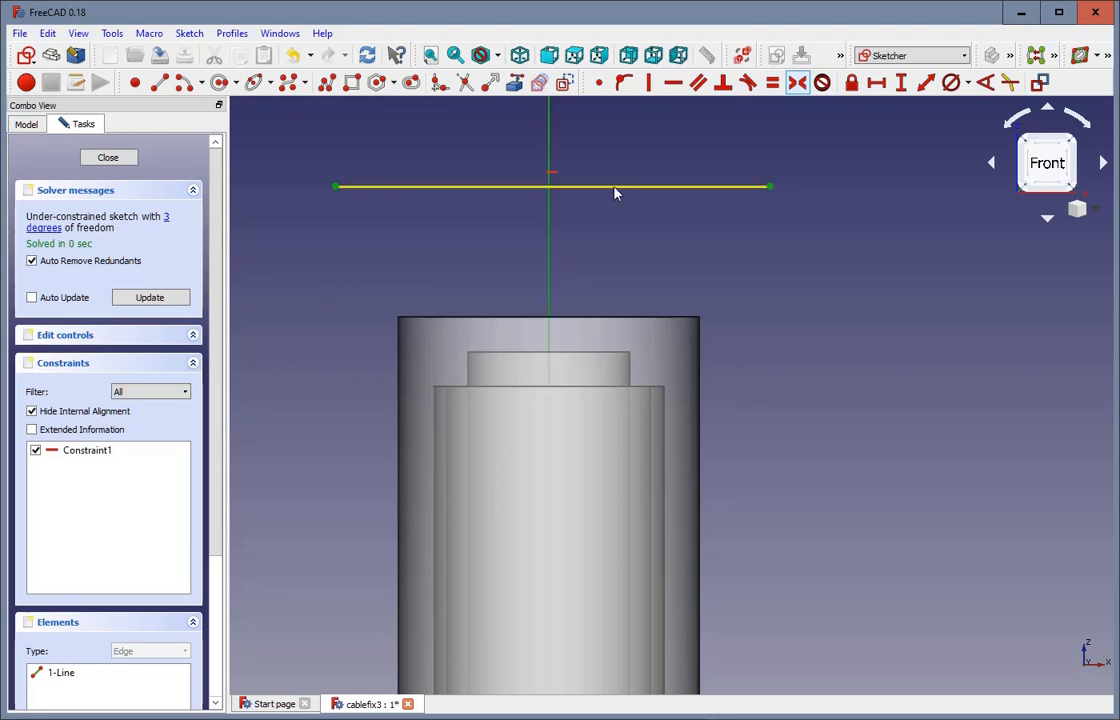
left_click(797, 83)
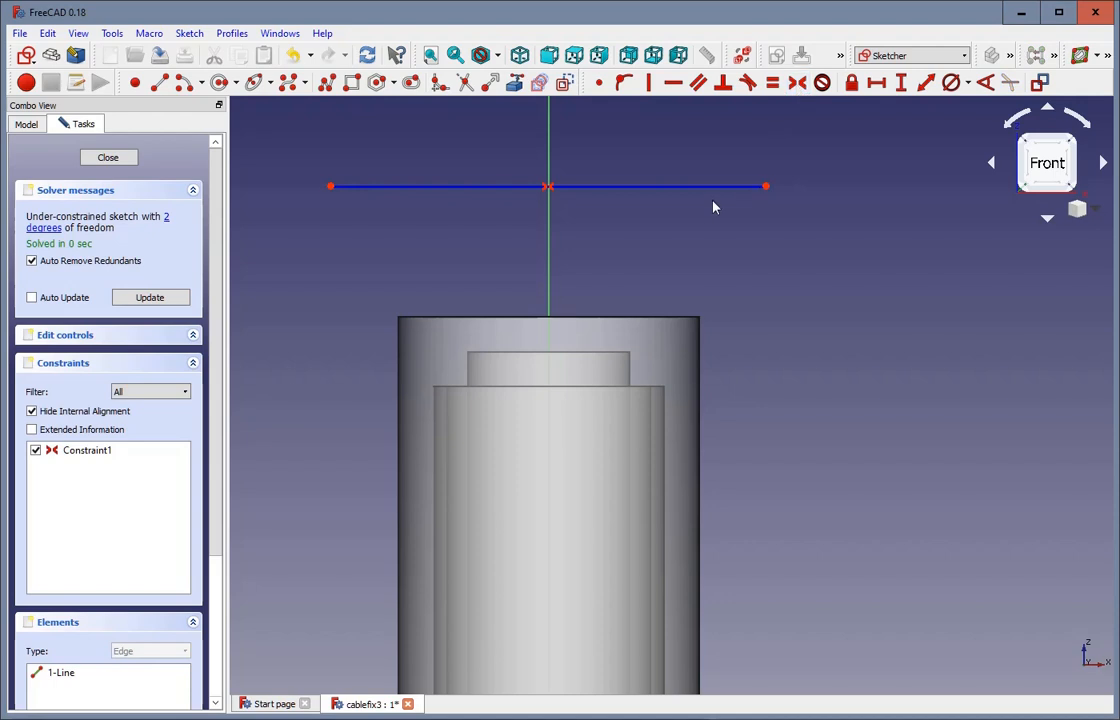
Constrain the line's horizontal length with the formula Sketch.Constraints.diameterTube + 2 * Sketch.Constraints.WallOuter
left_click(720, 186)
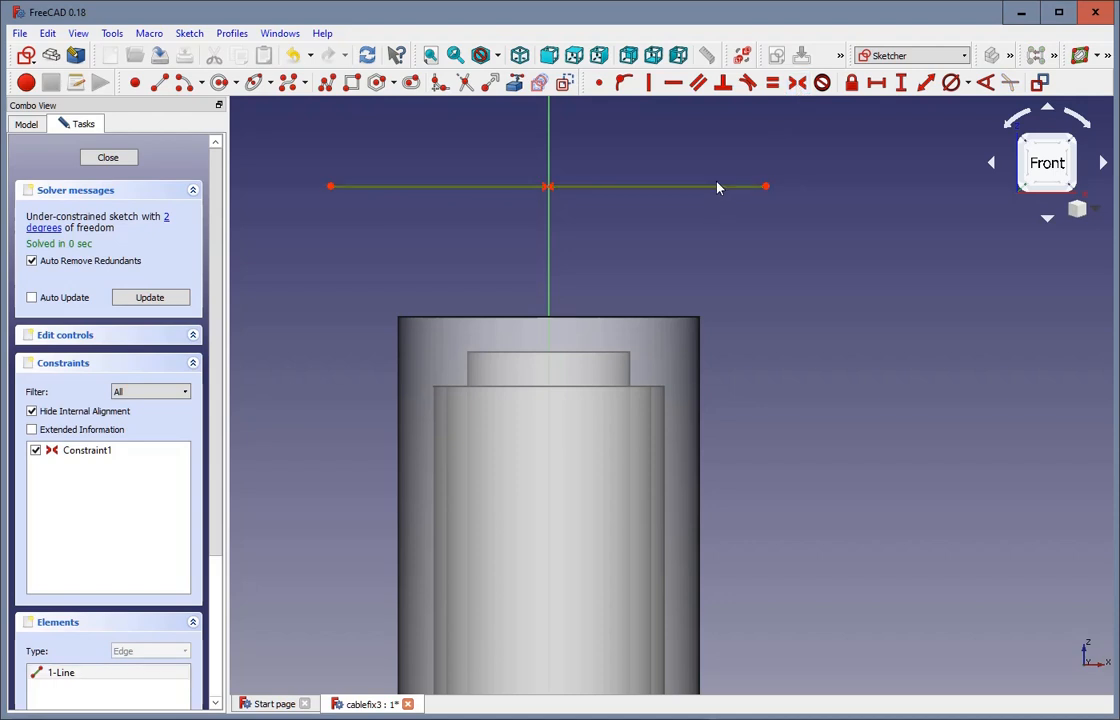
left_click(876, 83)
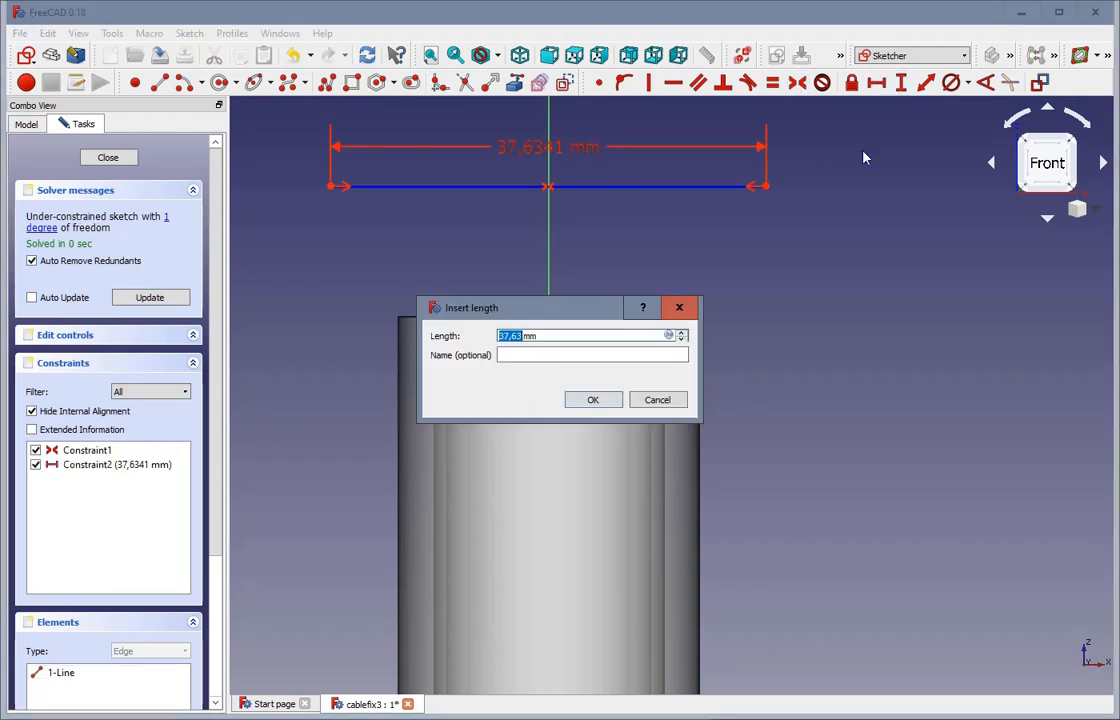
key("equal")
type("s")
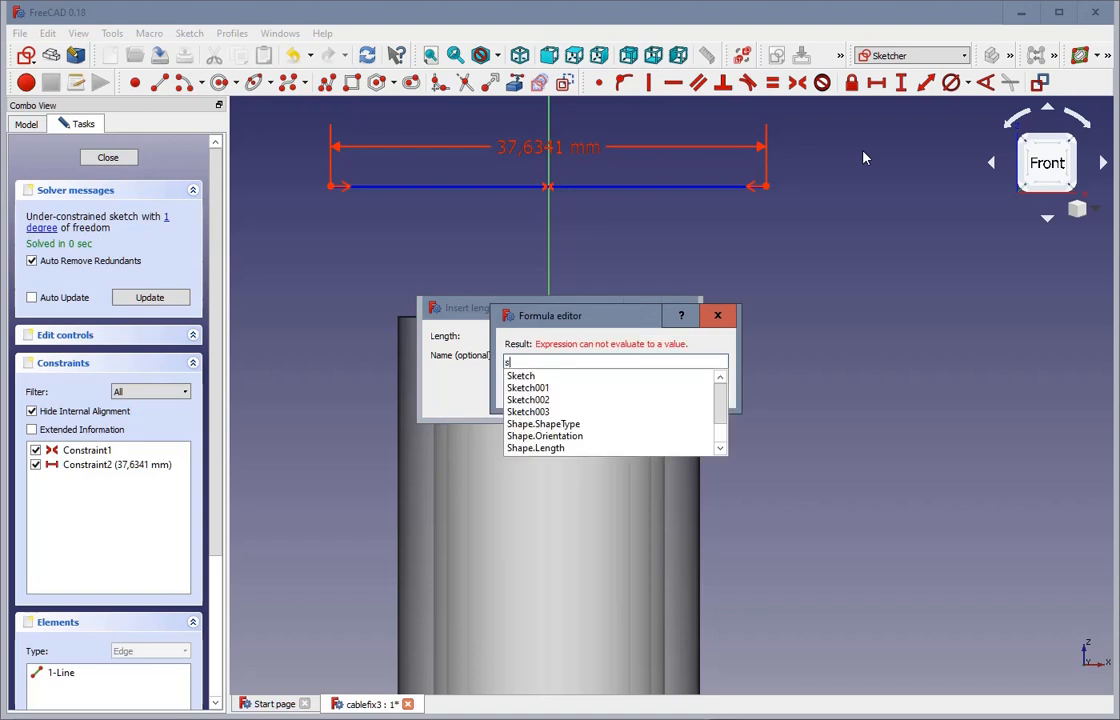
left_click(530, 376)
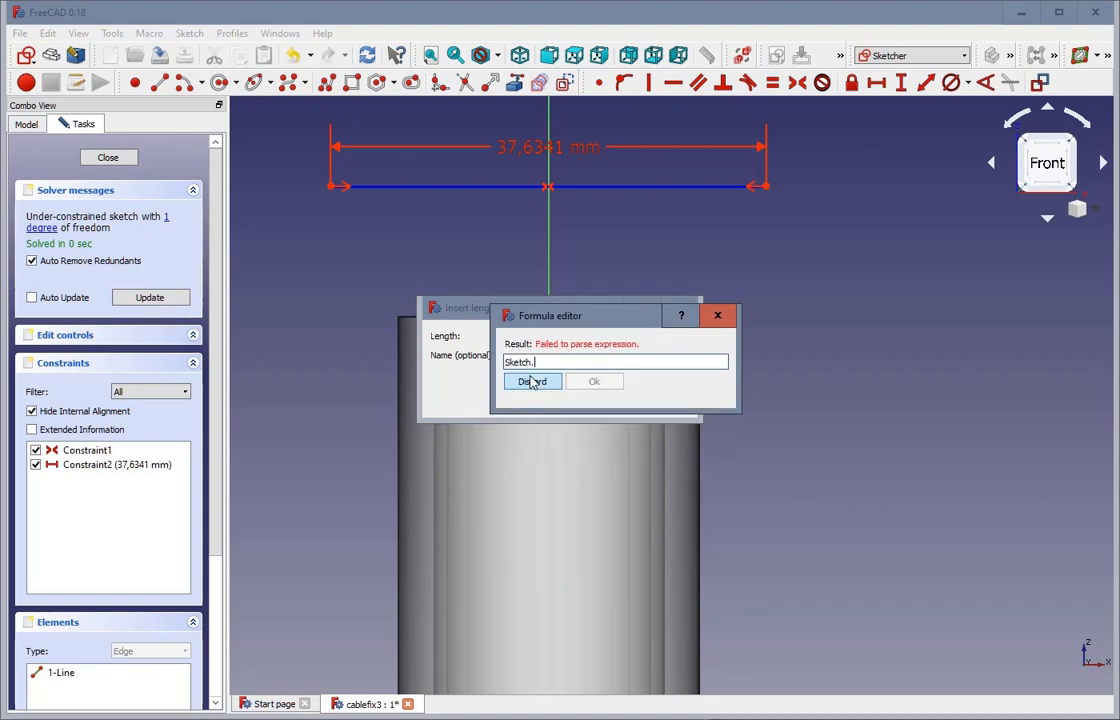
type("c")
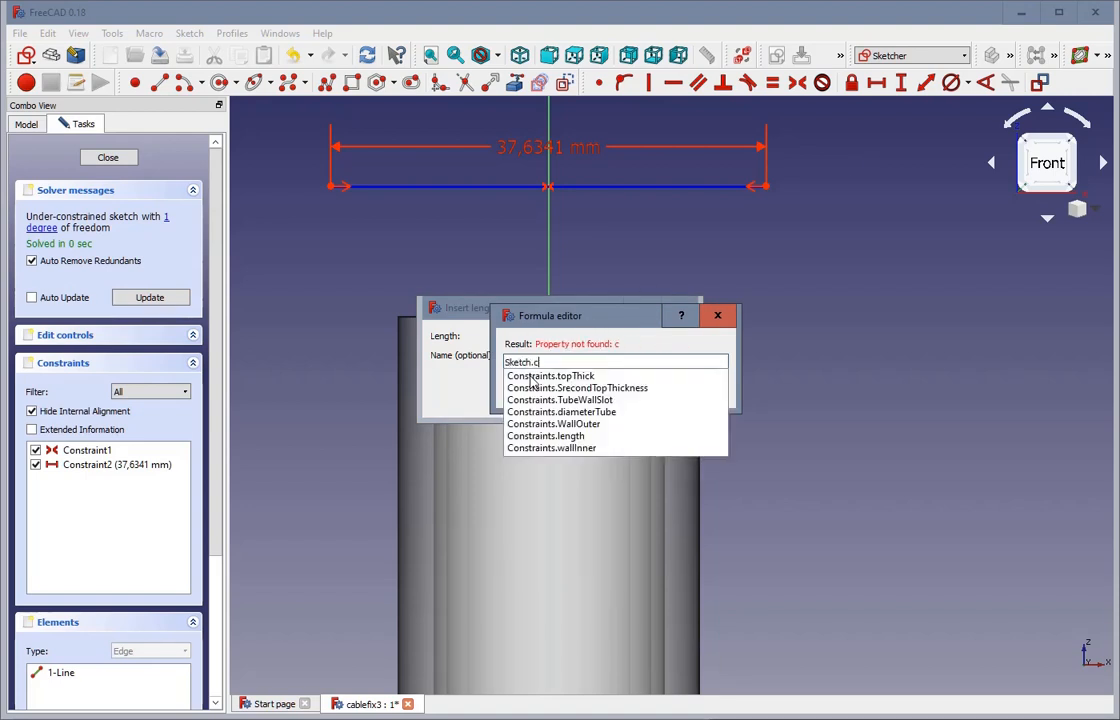
left_click(570, 411)
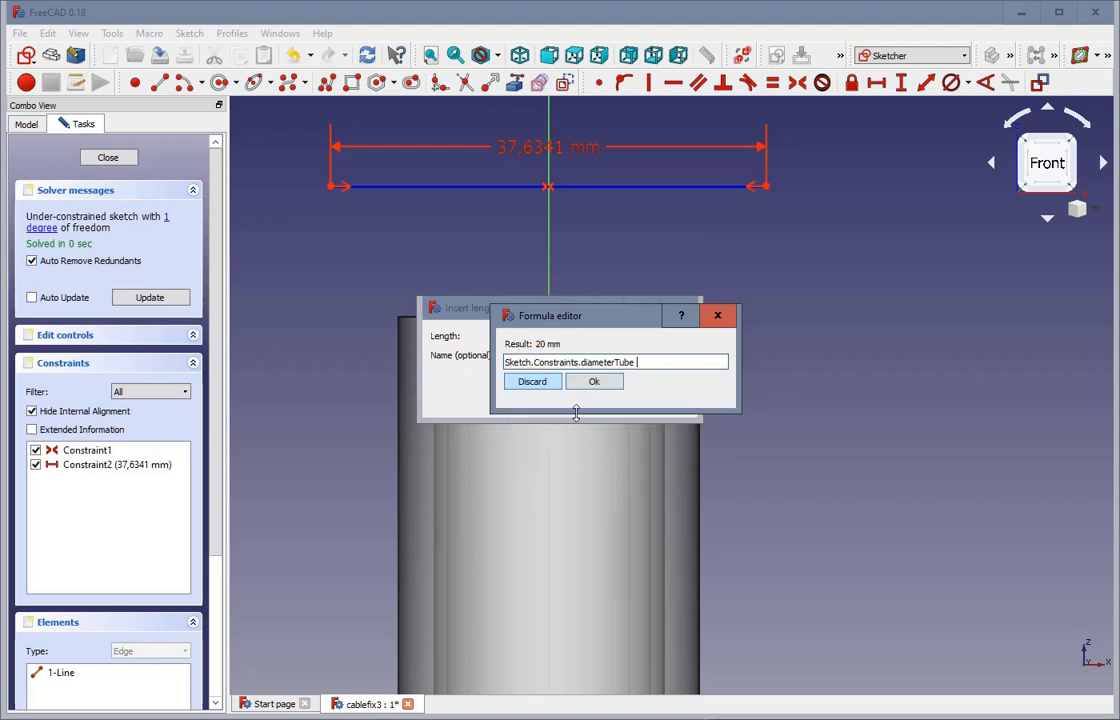
type("+")
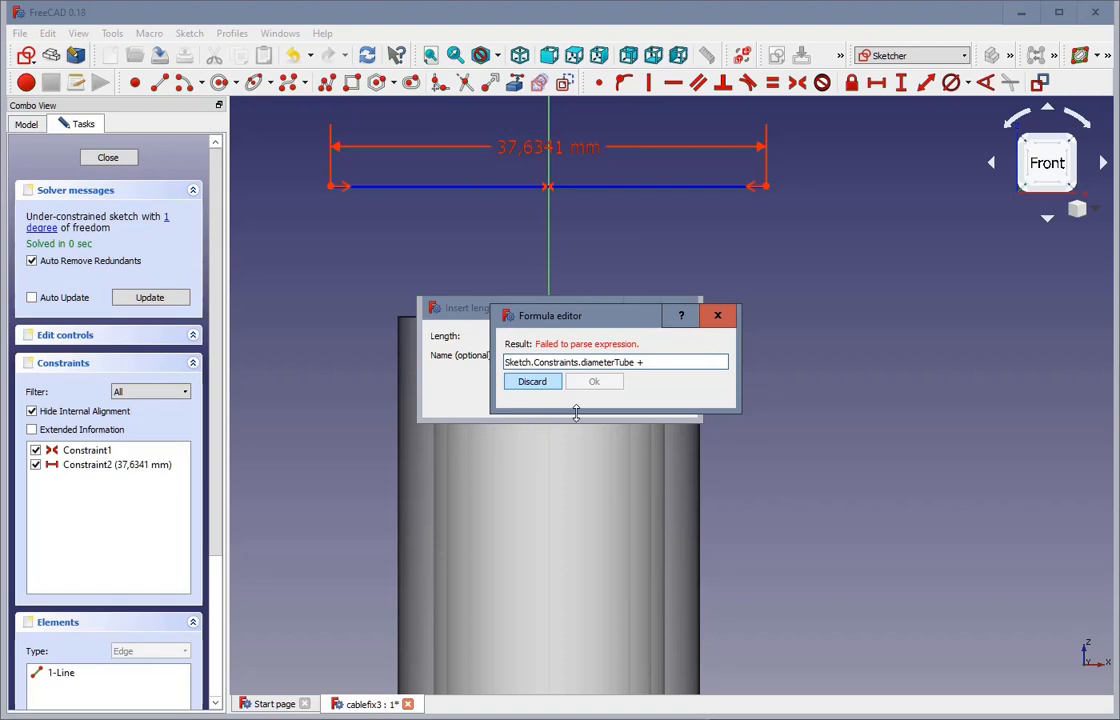
type(" 2 * s")
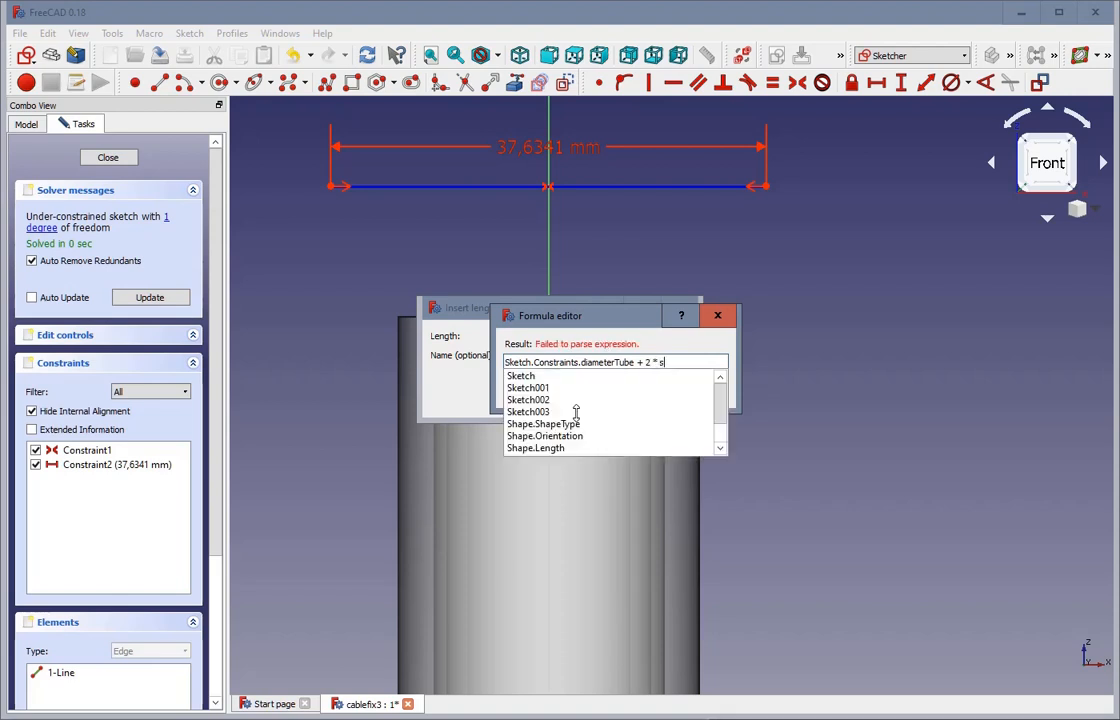
left_click(525, 376)
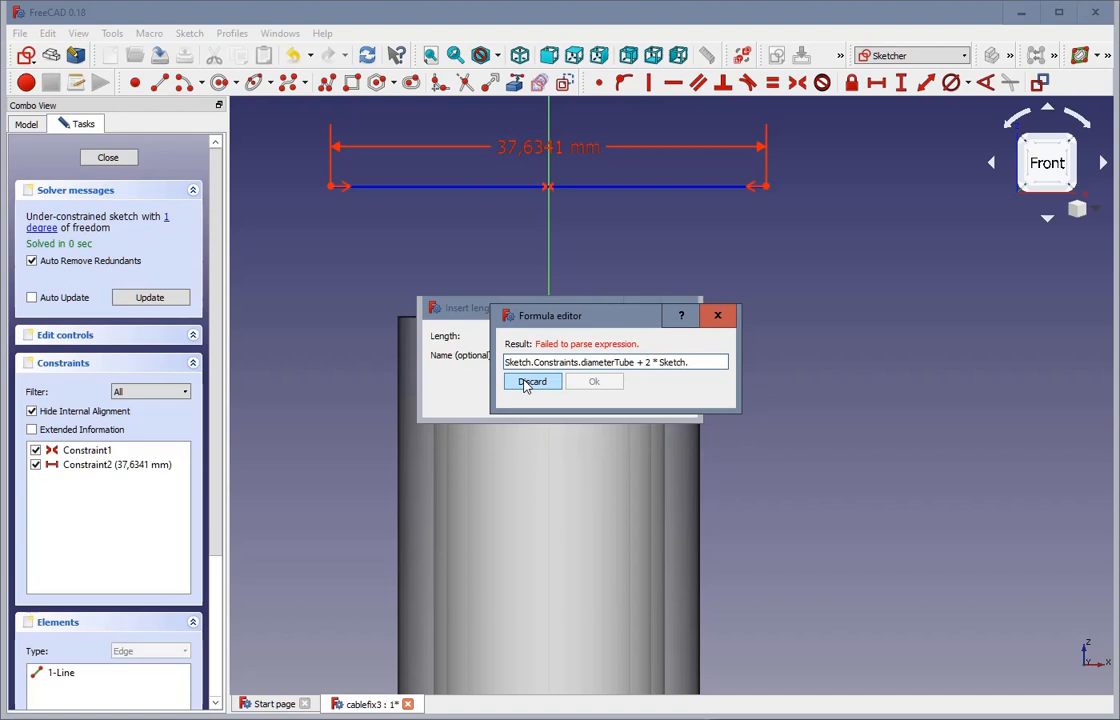
type("c")
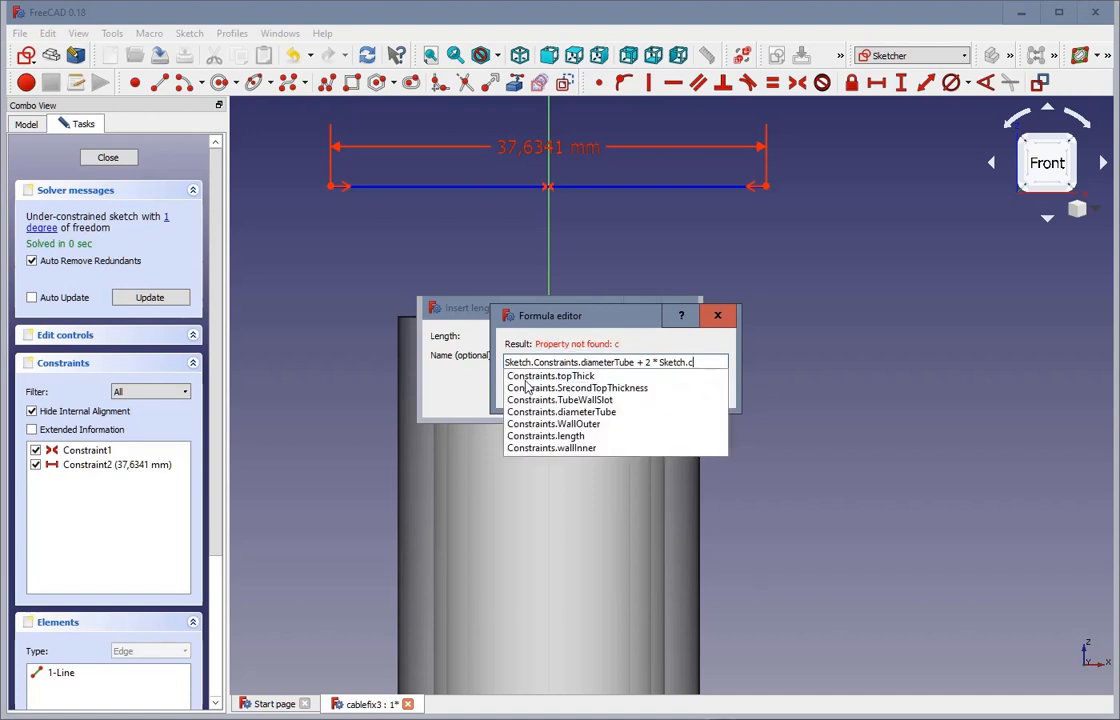
left_click(560, 424)
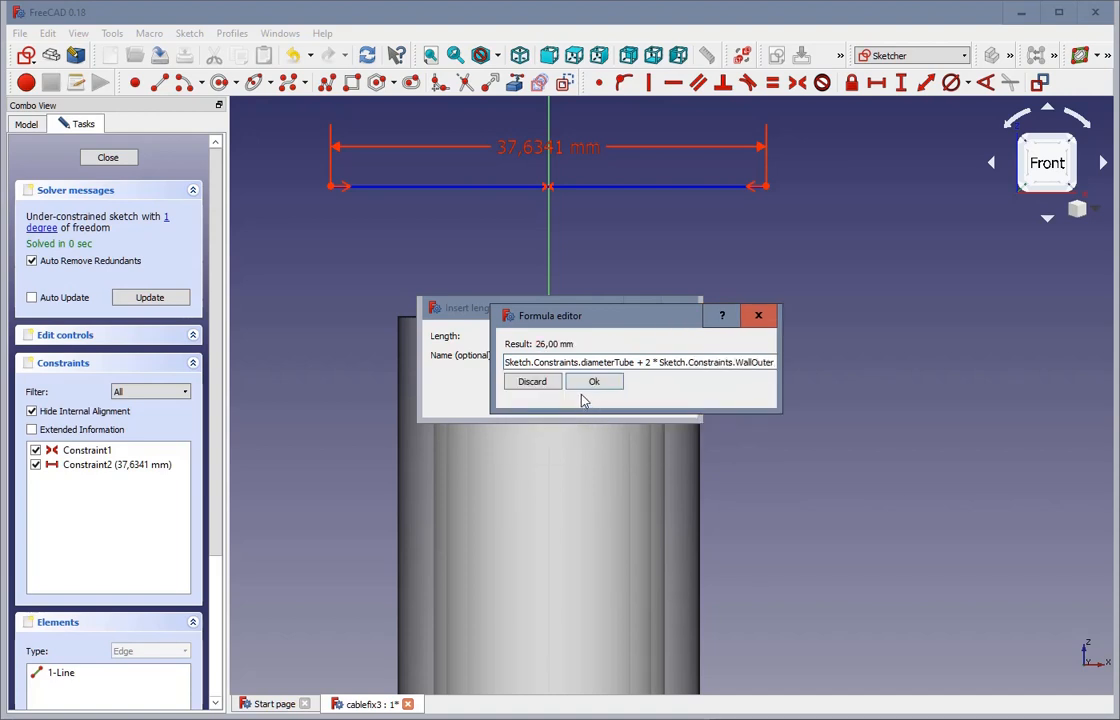
left_click(590, 382)
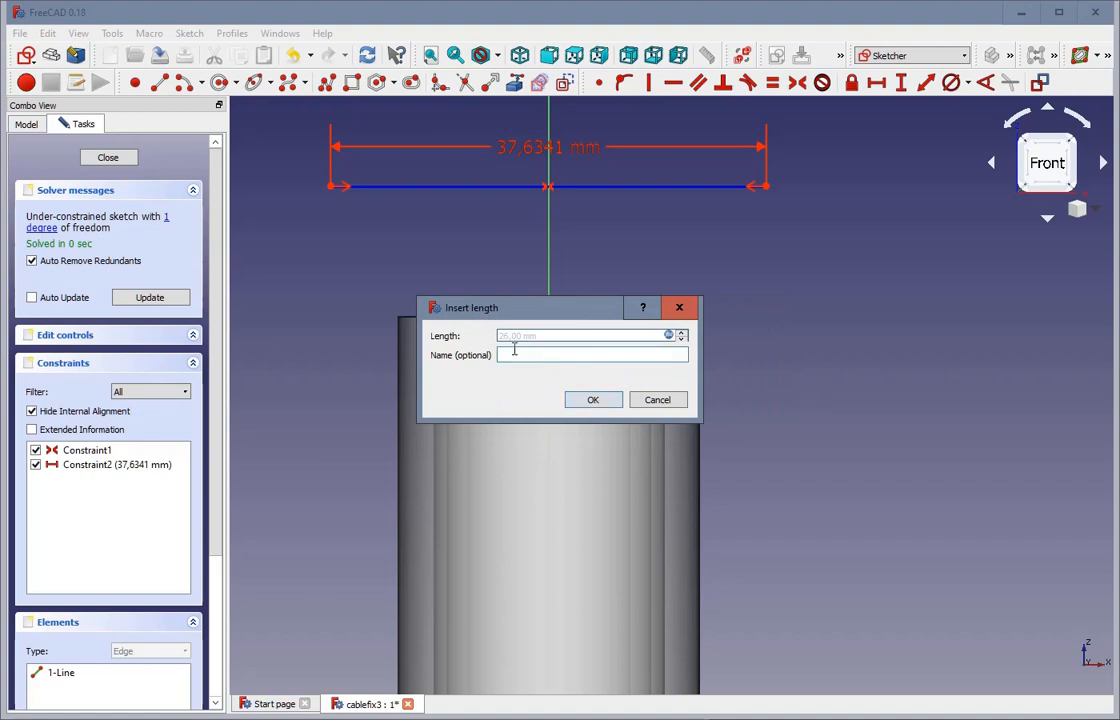
left_click(584, 401)
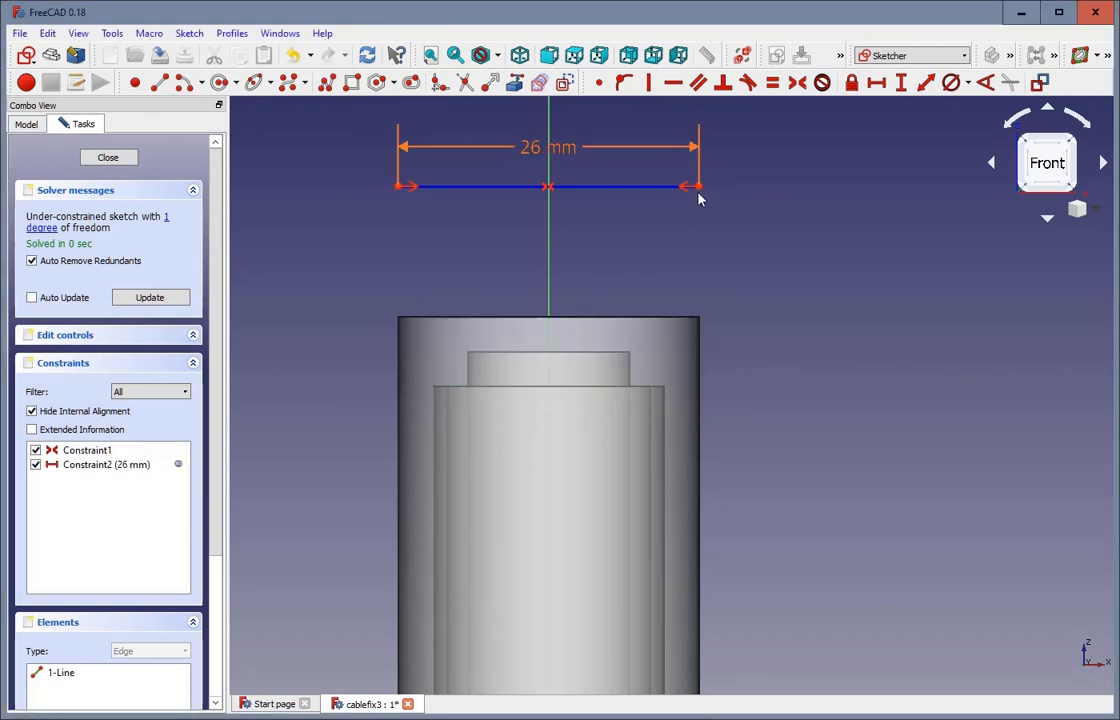
Constrain the vertical distance of the line's right endpoint from the origin with the formula Sketch.Constraints.length
scroll(735, 228, "down", 3)
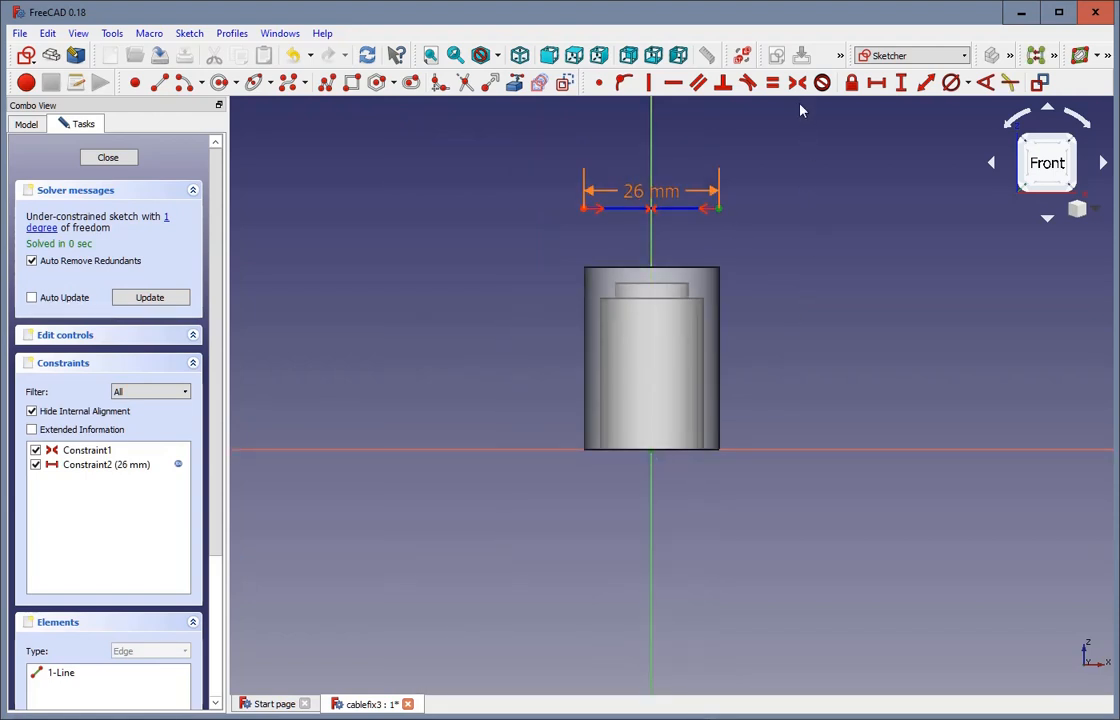
left_click(901, 84)
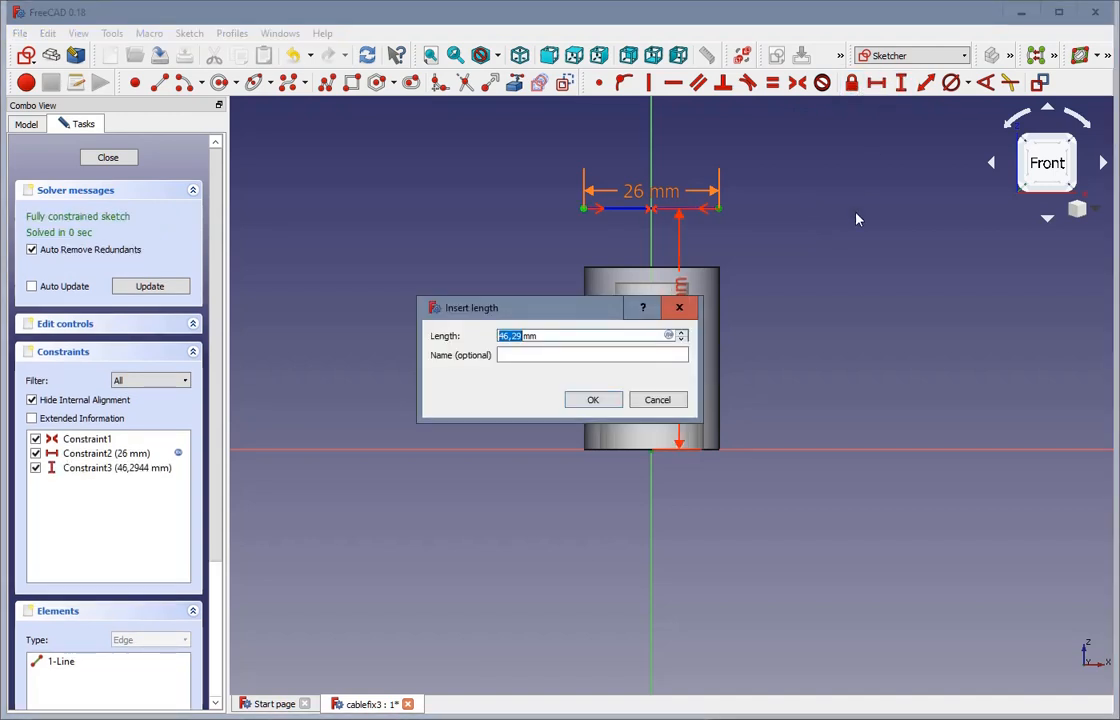
key("equal")
type("S")
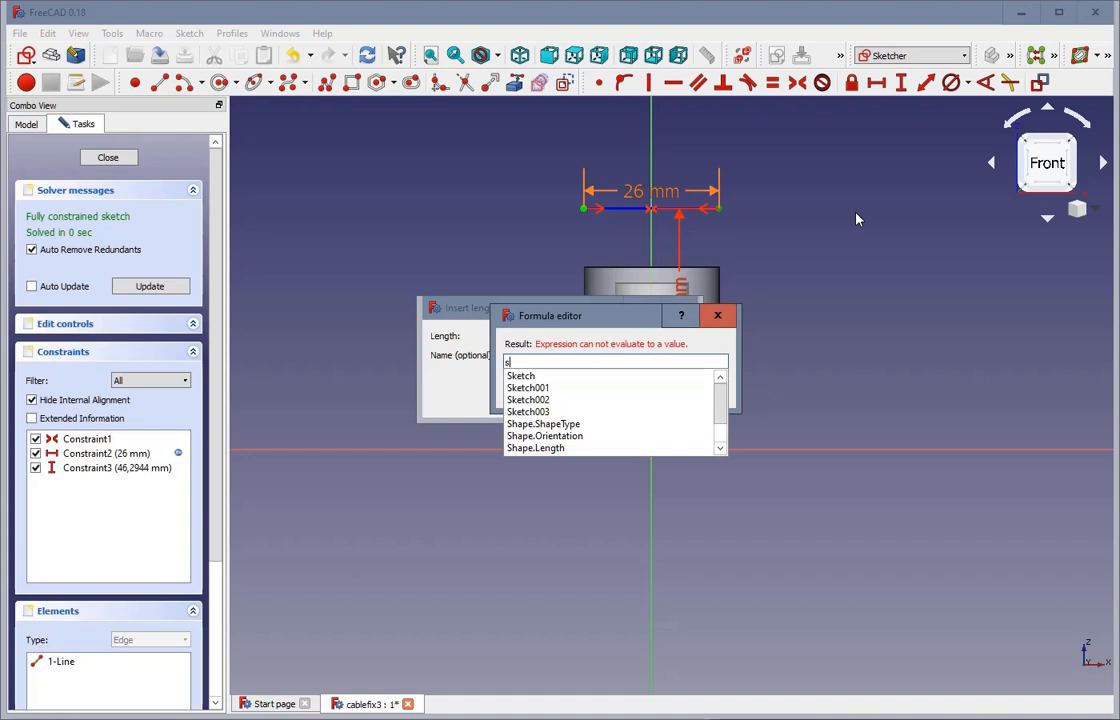
left_click(557, 378)
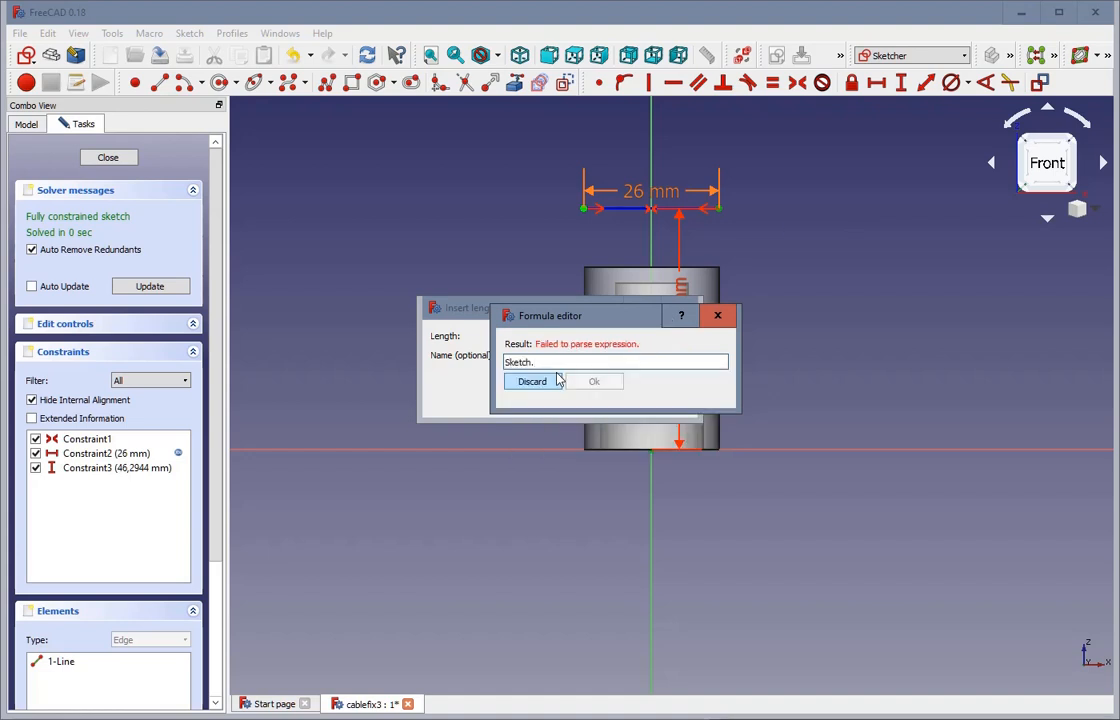
type("c")
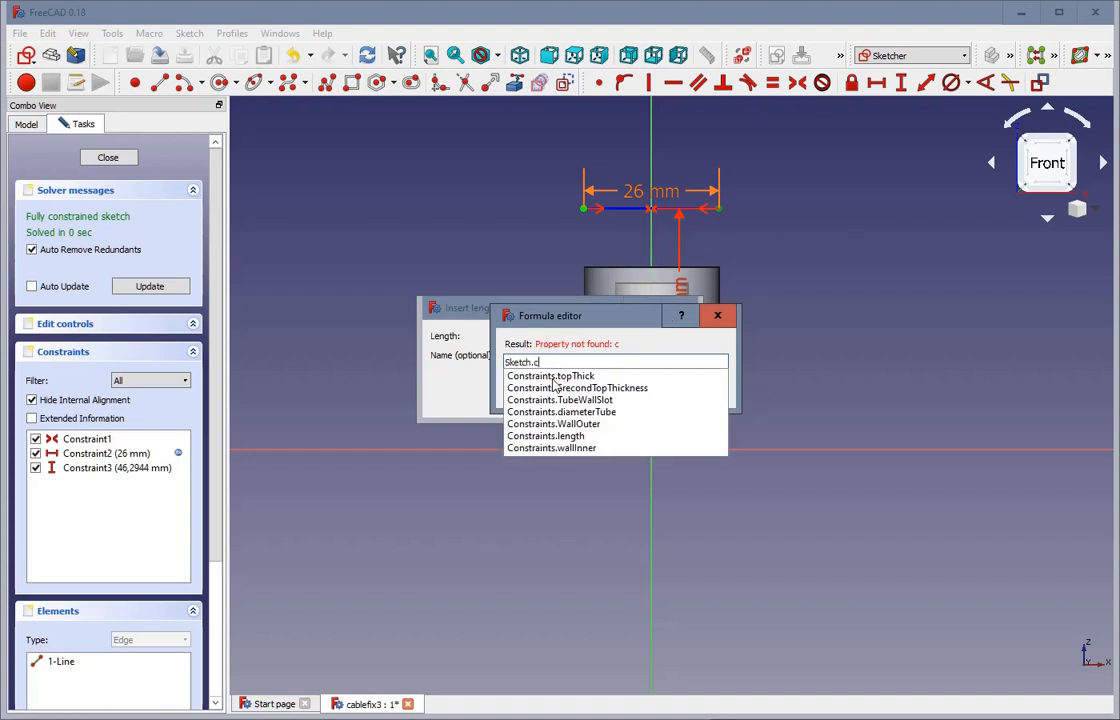
left_click(570, 437)
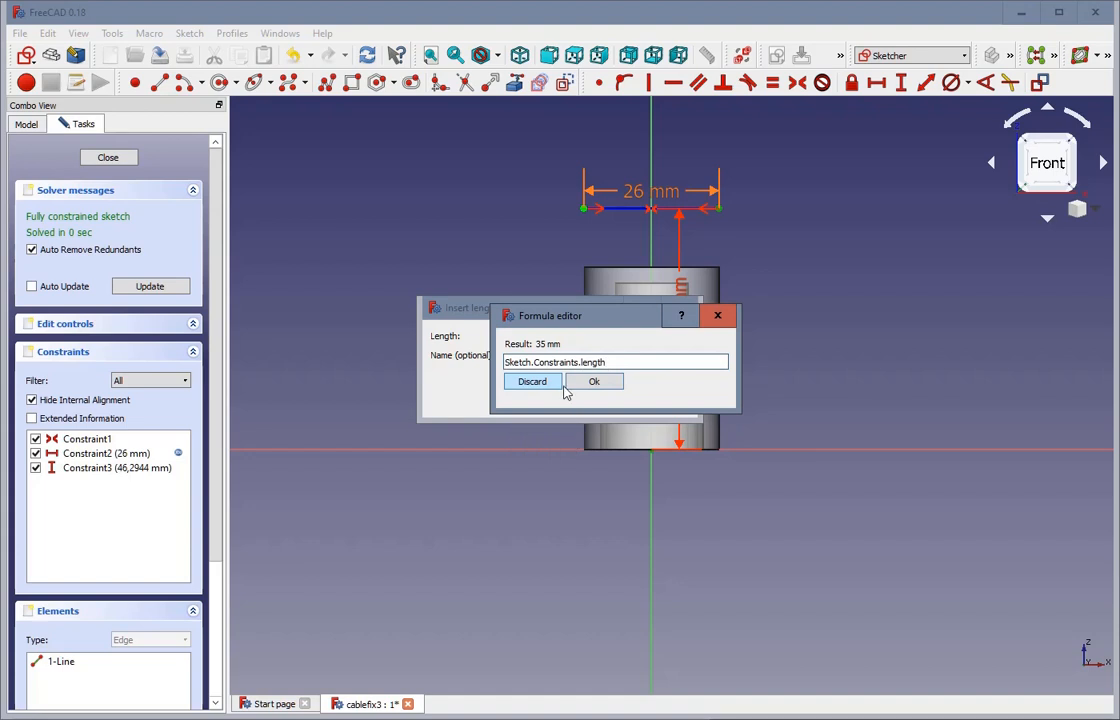
left_click(588, 384)
left_click(590, 398)
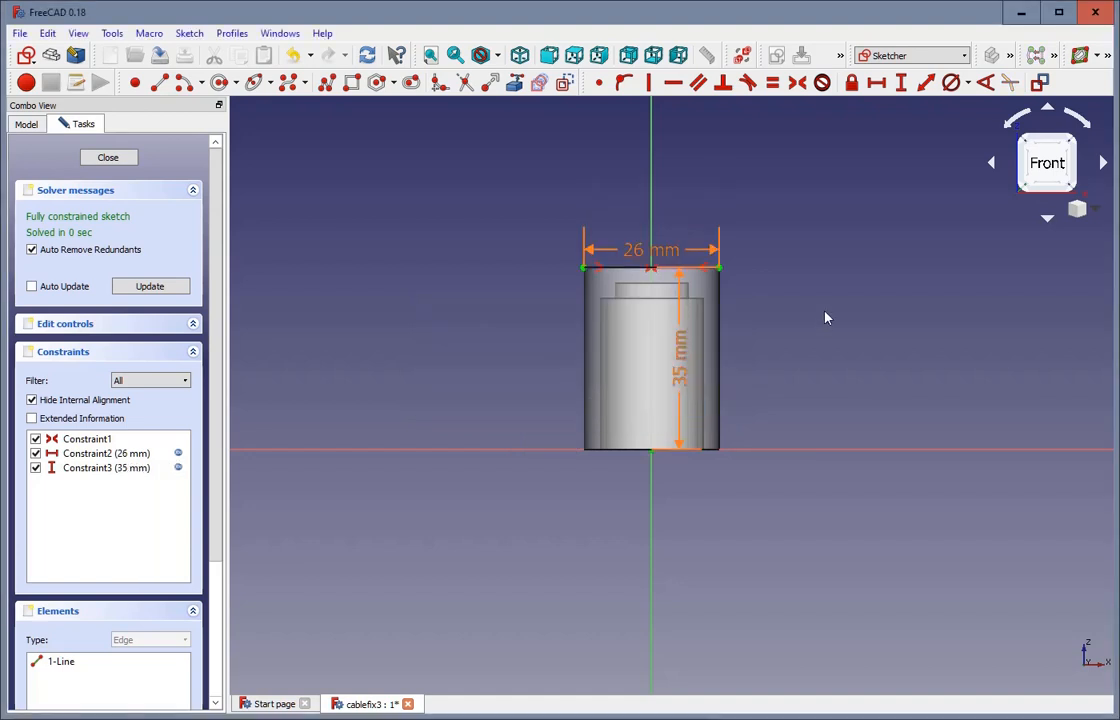
Move the 26 mm and 35 mm dimension labels clear of the tube, out to its right side
scroll(825, 318, "up", 4)
scroll(825, 318, "down", 2)
mouse_move(580, 222)
left_mouse_down()
mouse_move(650, 178)
mouse_move(770, 190)
left_mouse_up()
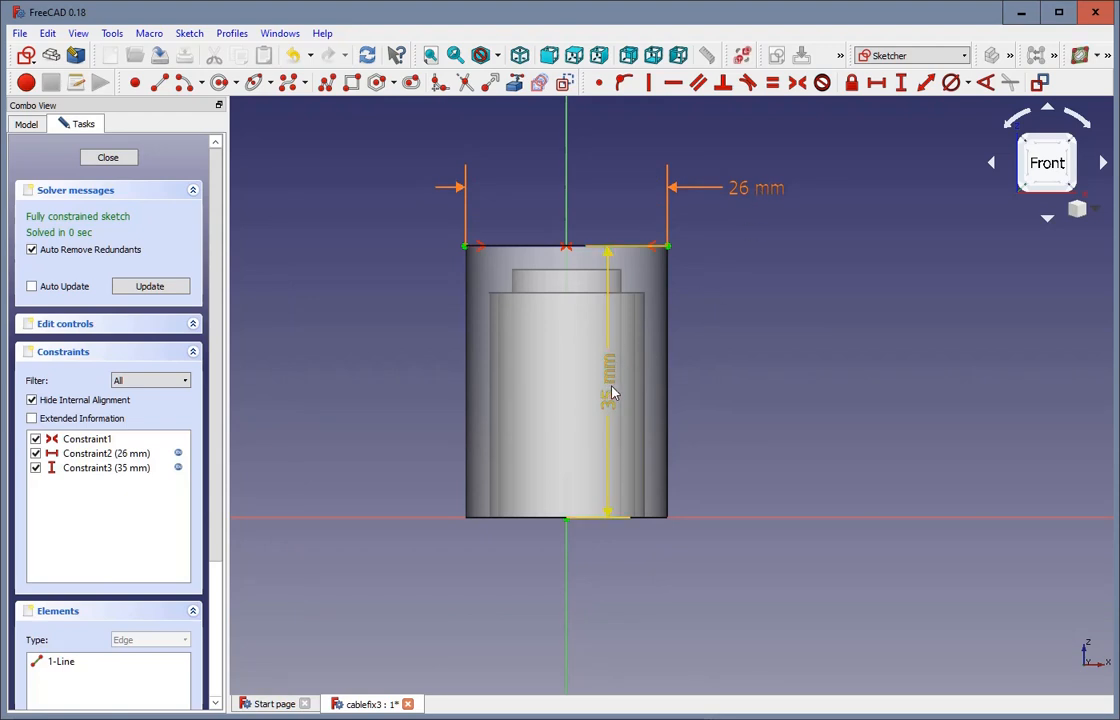
left_click_drag(613, 393, 824, 346)
scroll(890, 232, "down", 4)
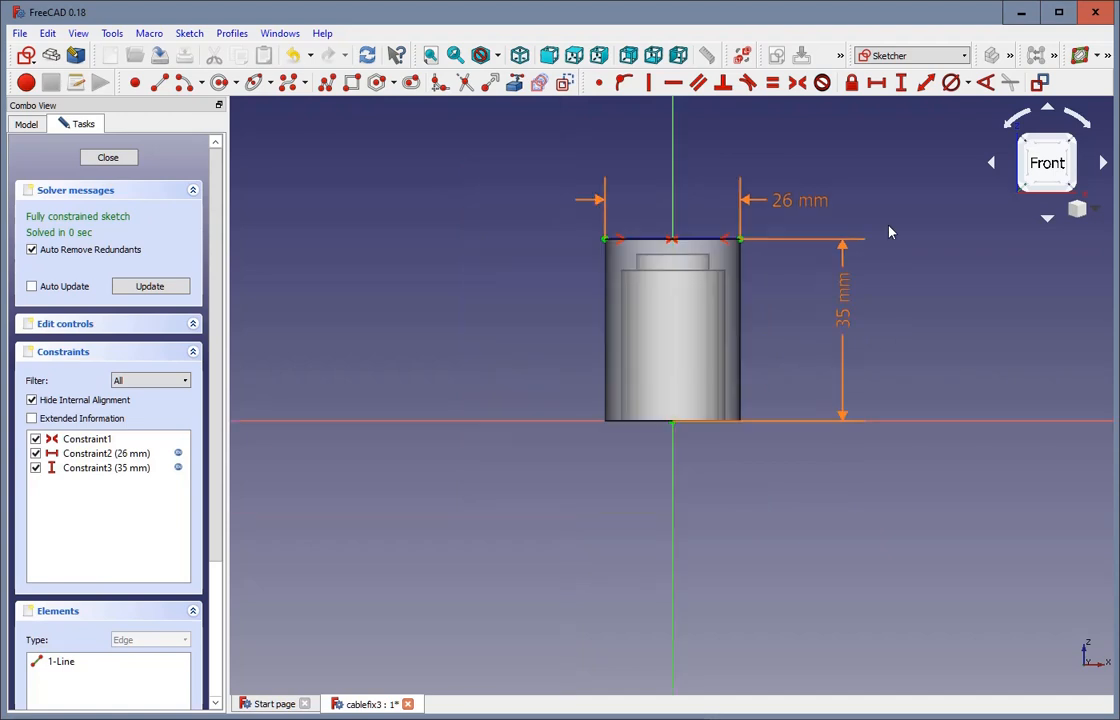
scroll(893, 240, "up", 2)
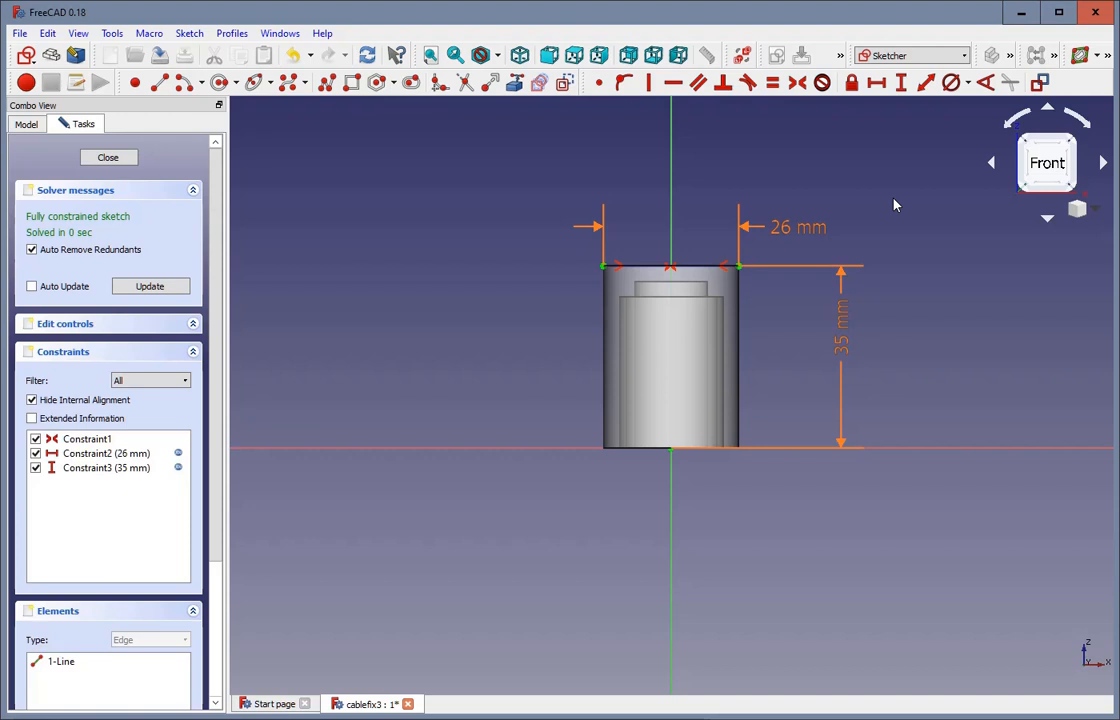
scroll(795, 171, "up", 2)
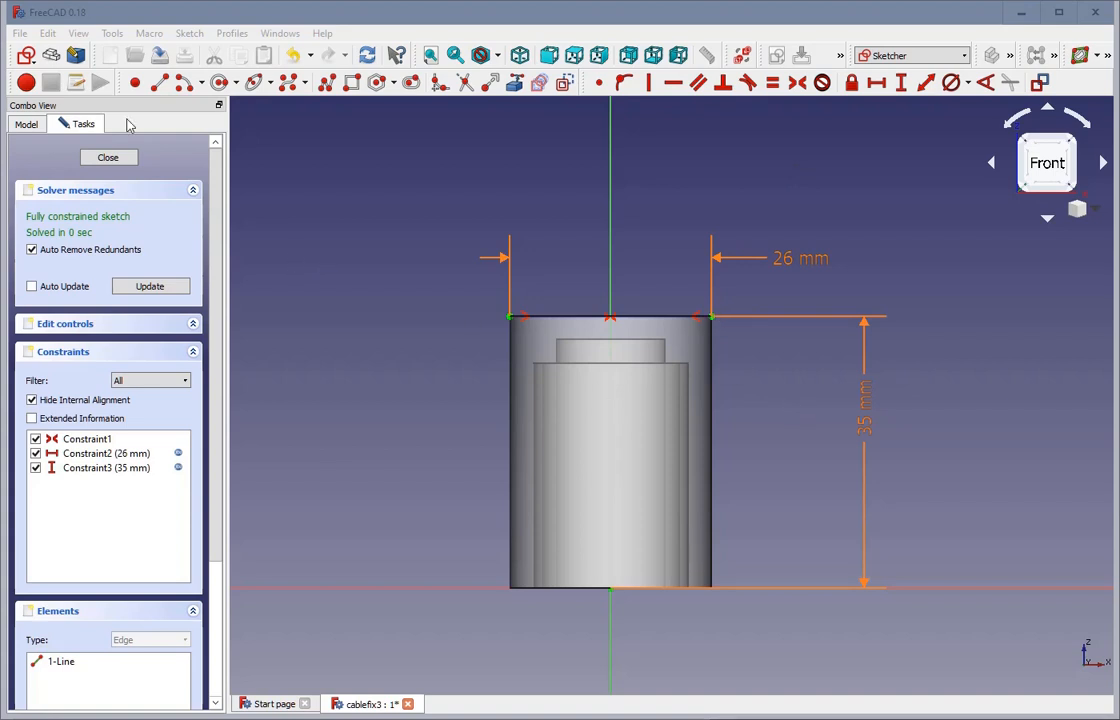
Draw an upward-bulging arc of about 31 mm radius over the tube, centred on the vertical axis just above the top line
left_click(185, 86)
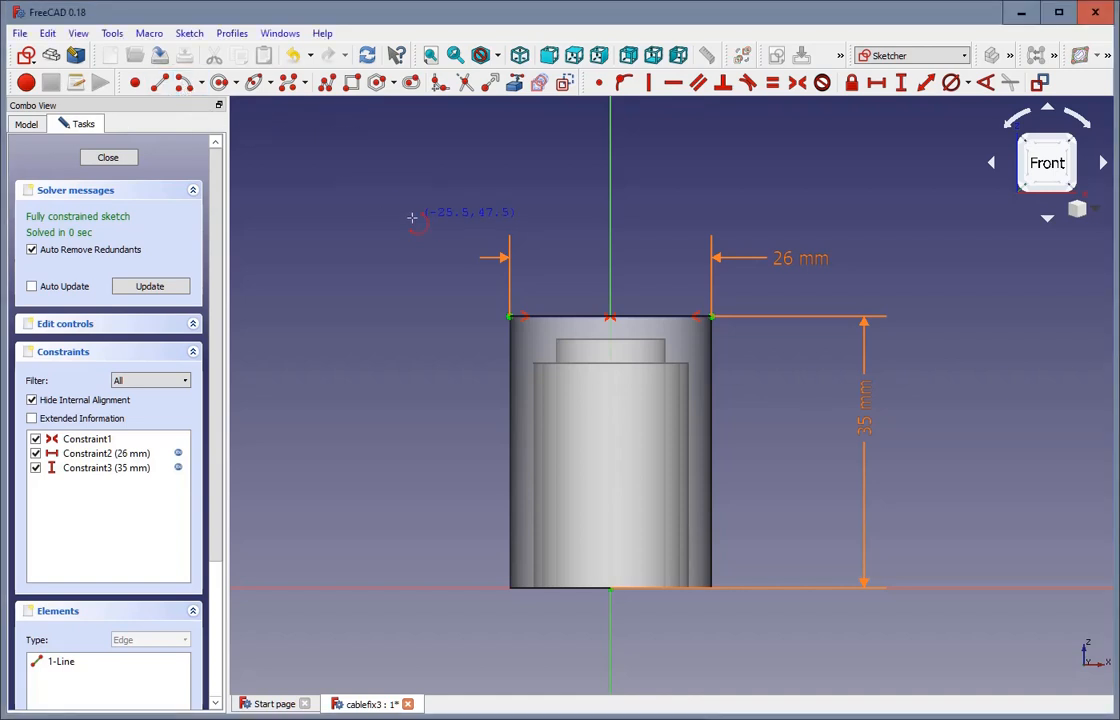
left_click(610, 288)
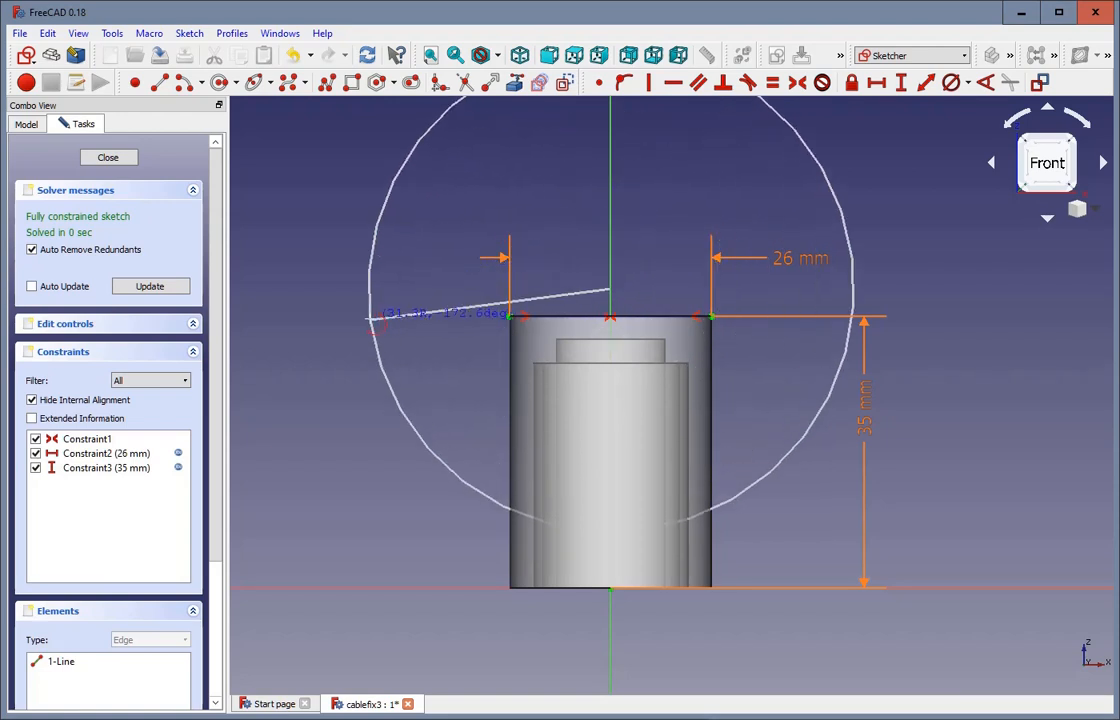
left_click(370, 318)
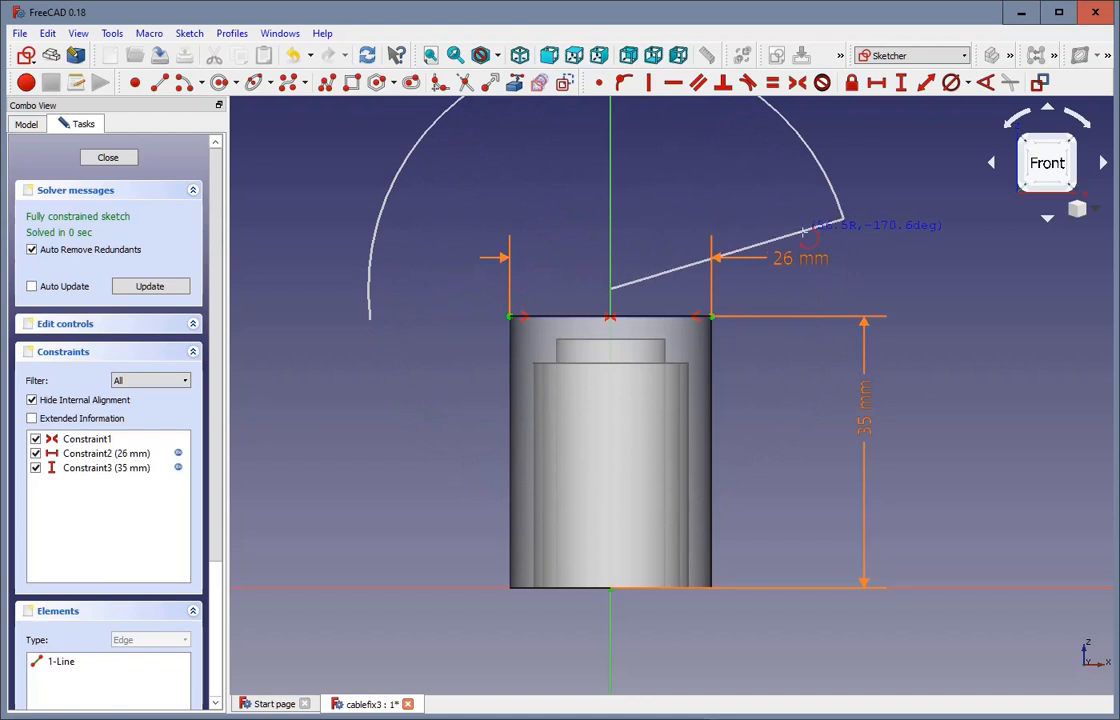
left_click(847, 261)
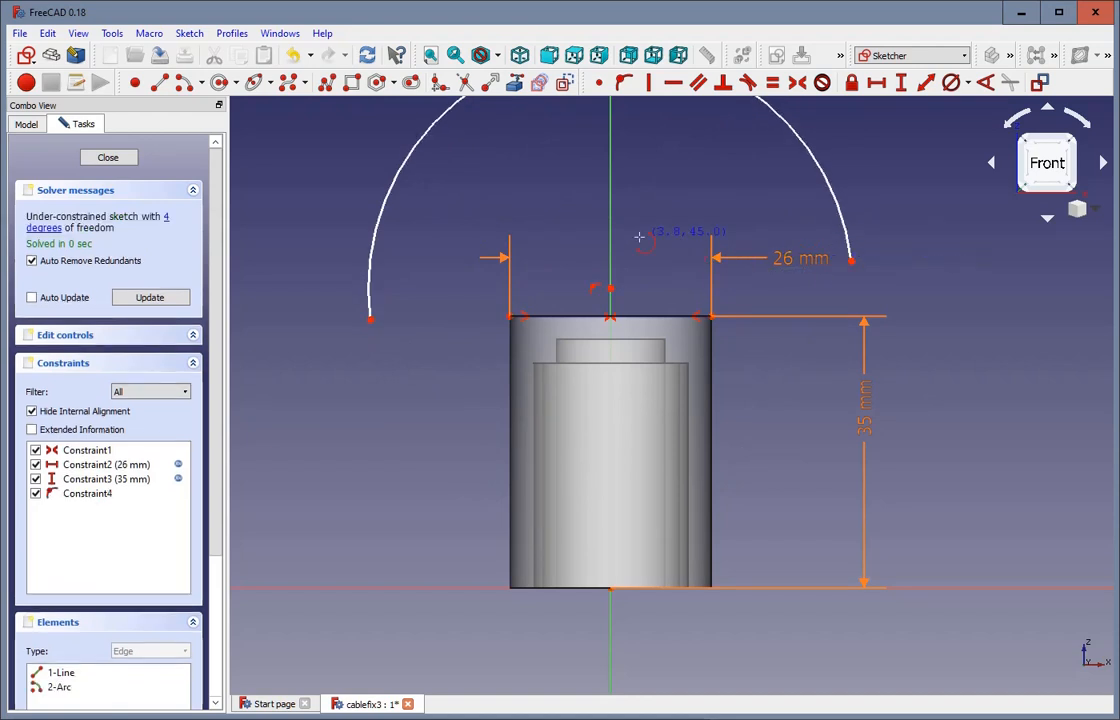
scroll(643, 236, "down", 2)
right_click(637, 190)
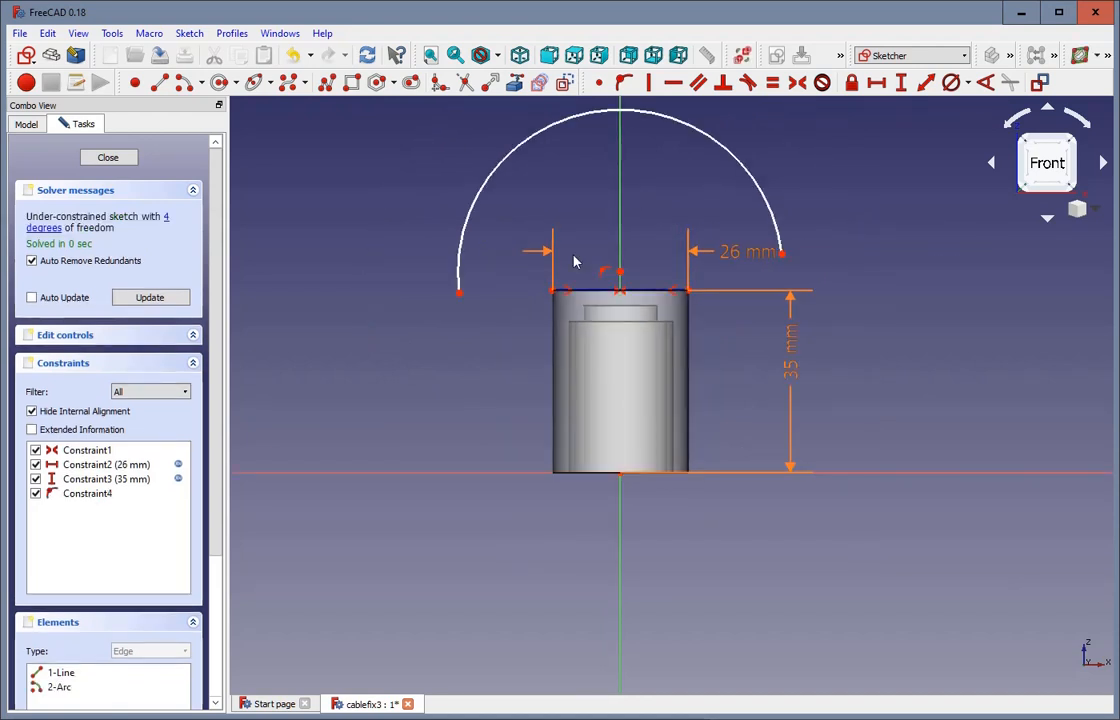
Constrain the arc's two endpoints to be horizontally aligned and move its centre down the vertical axis to just below the origin
left_click(459, 293)
left_click(784, 254)
left_click(673, 82)
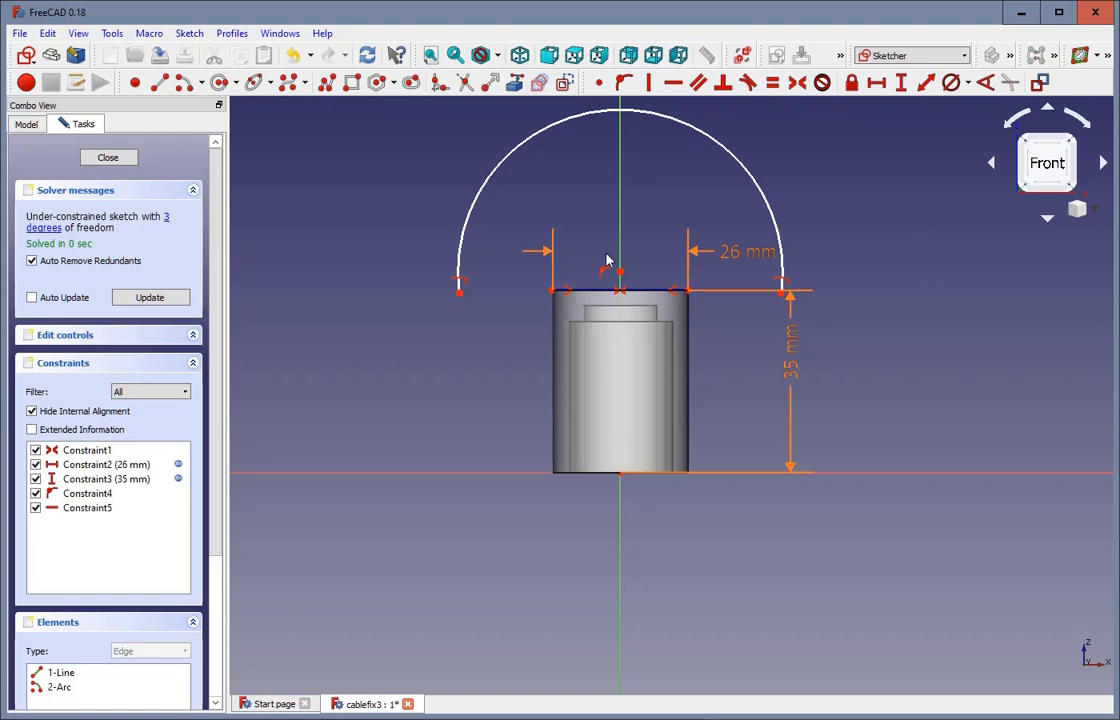
left_click_drag(619, 272, 616, 481)
left_click(465, 348)
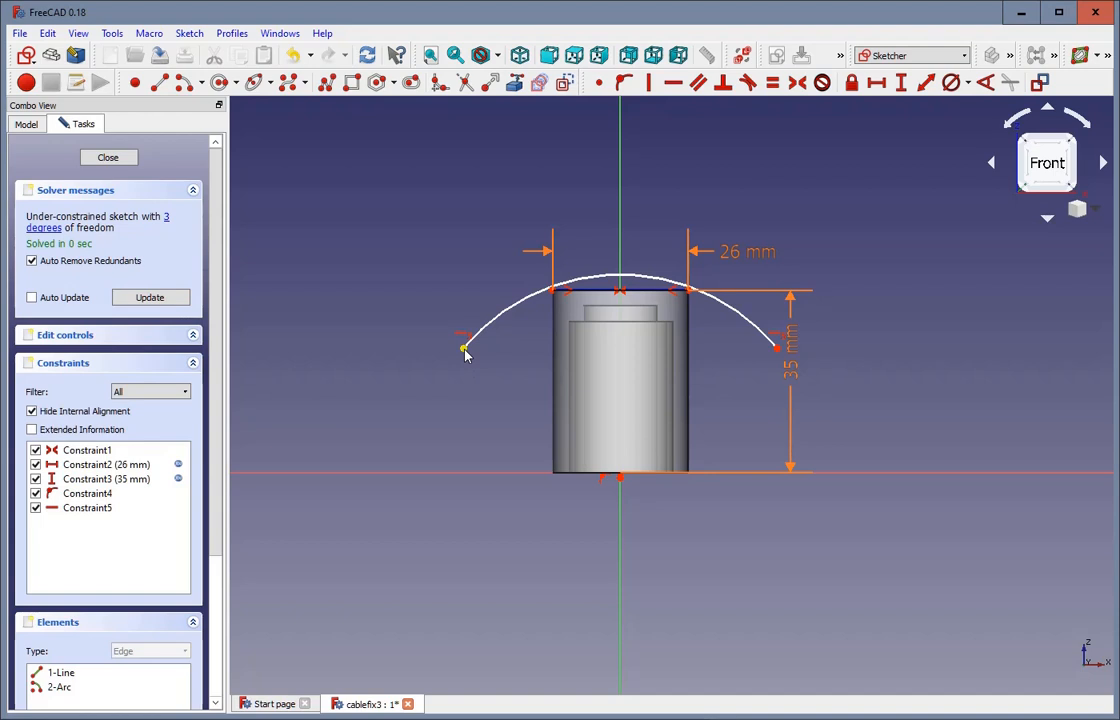
left_click(777, 347)
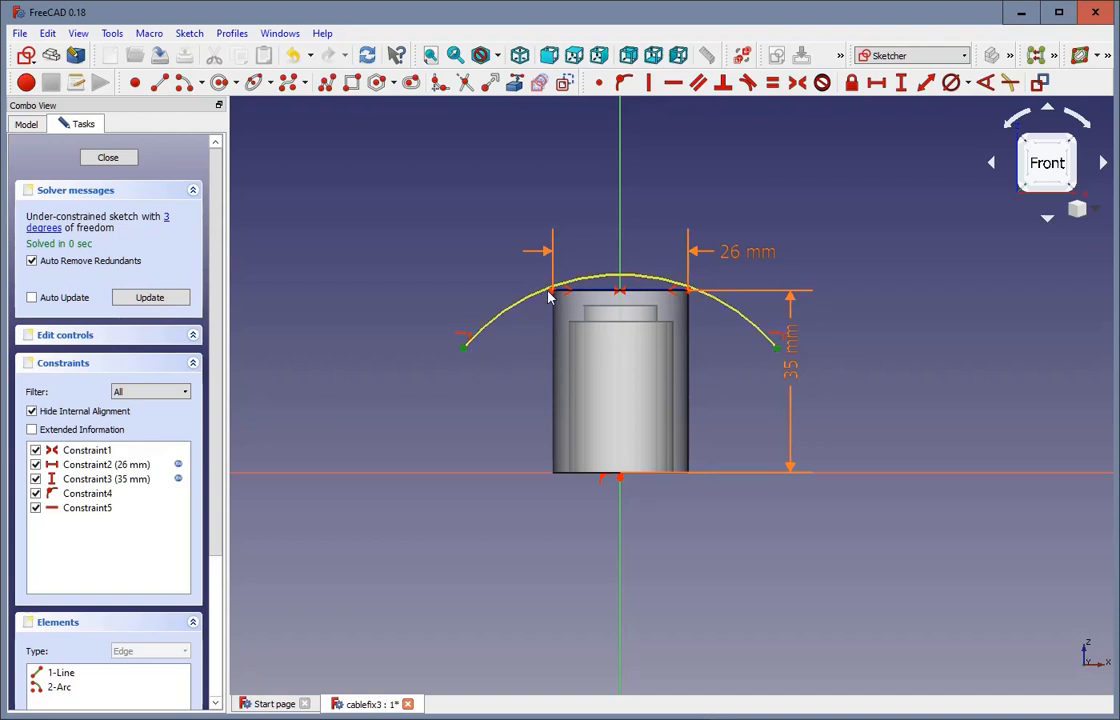
left_click(462, 350)
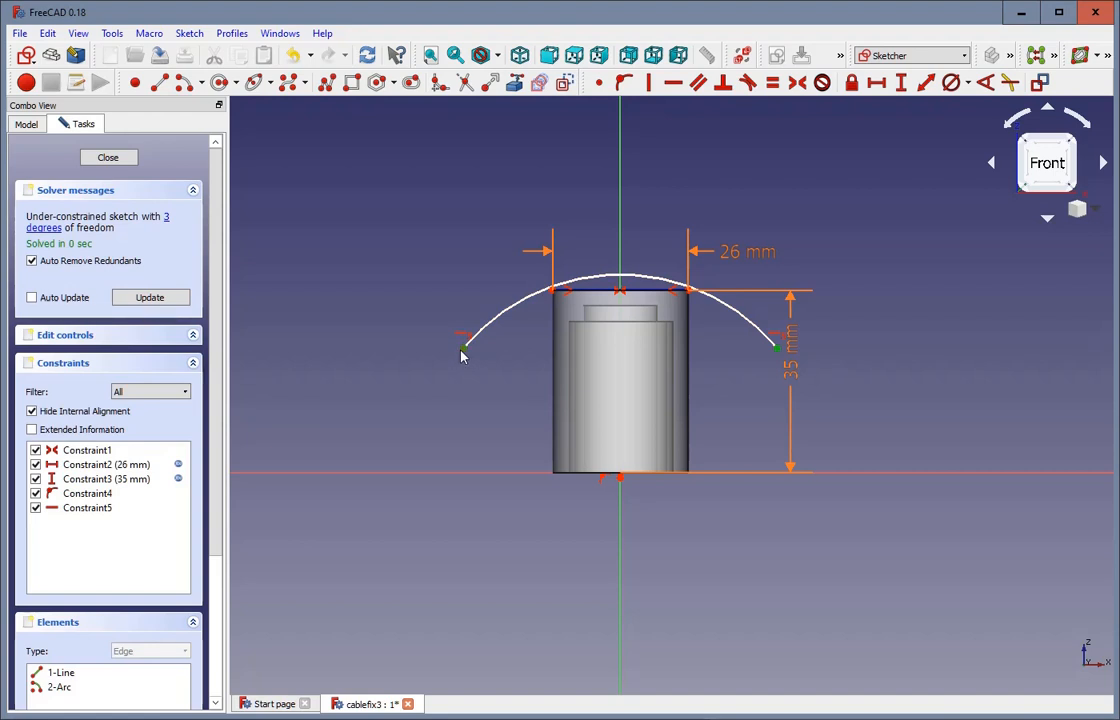
left_click(776, 350)
left_click(876, 82)
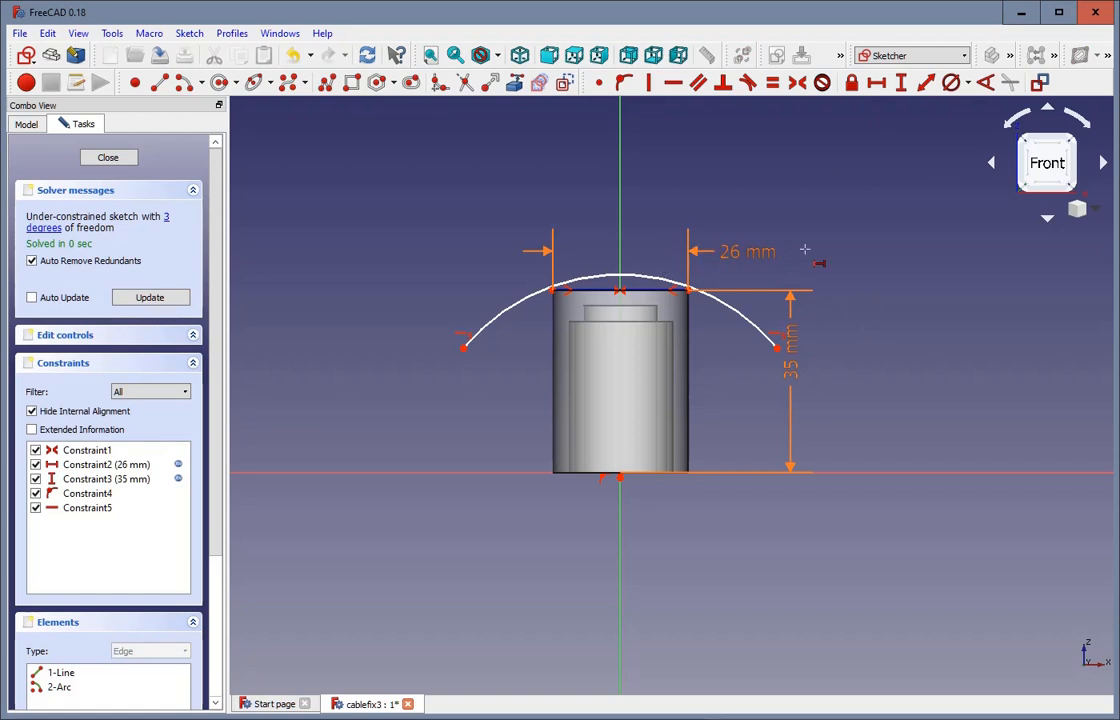
Name the top line's 26 mm horizontal length constraint outerDia
double_click(741, 258)
left_click(722, 287)
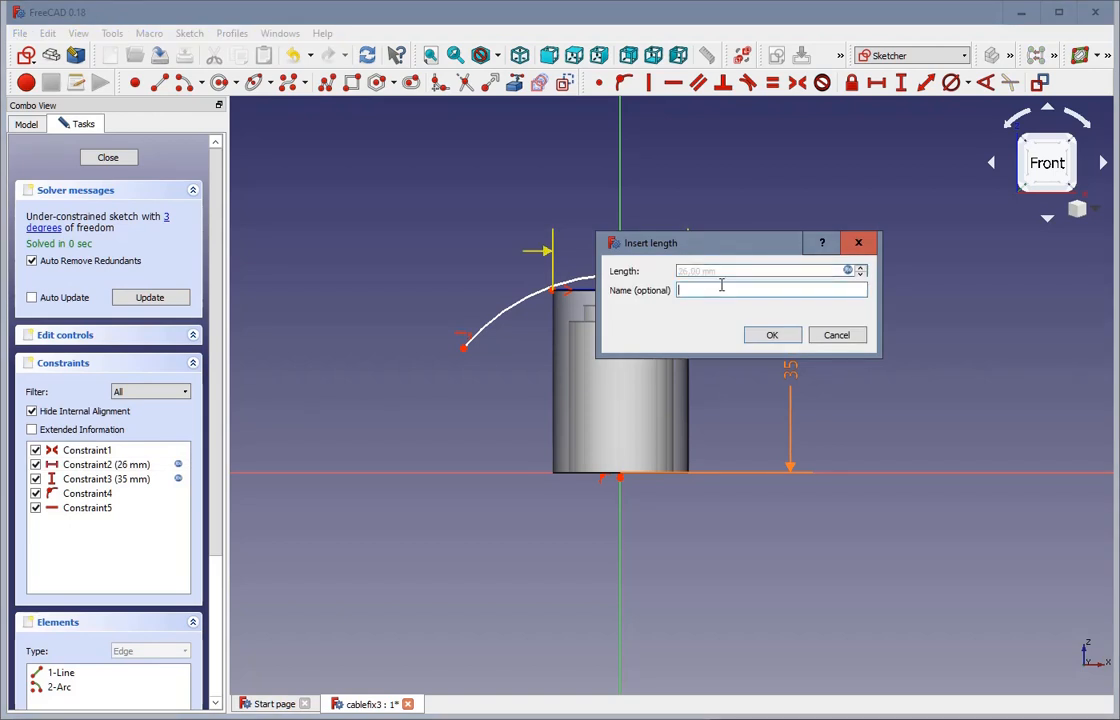
type("outerDia")
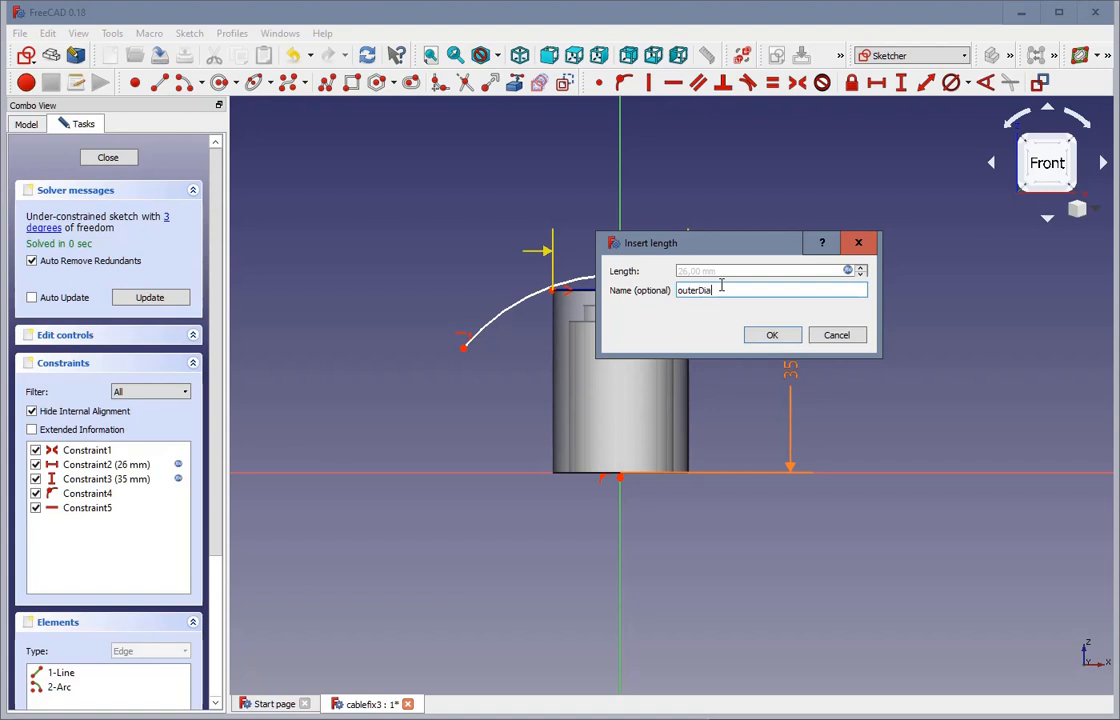
left_click(772, 335)
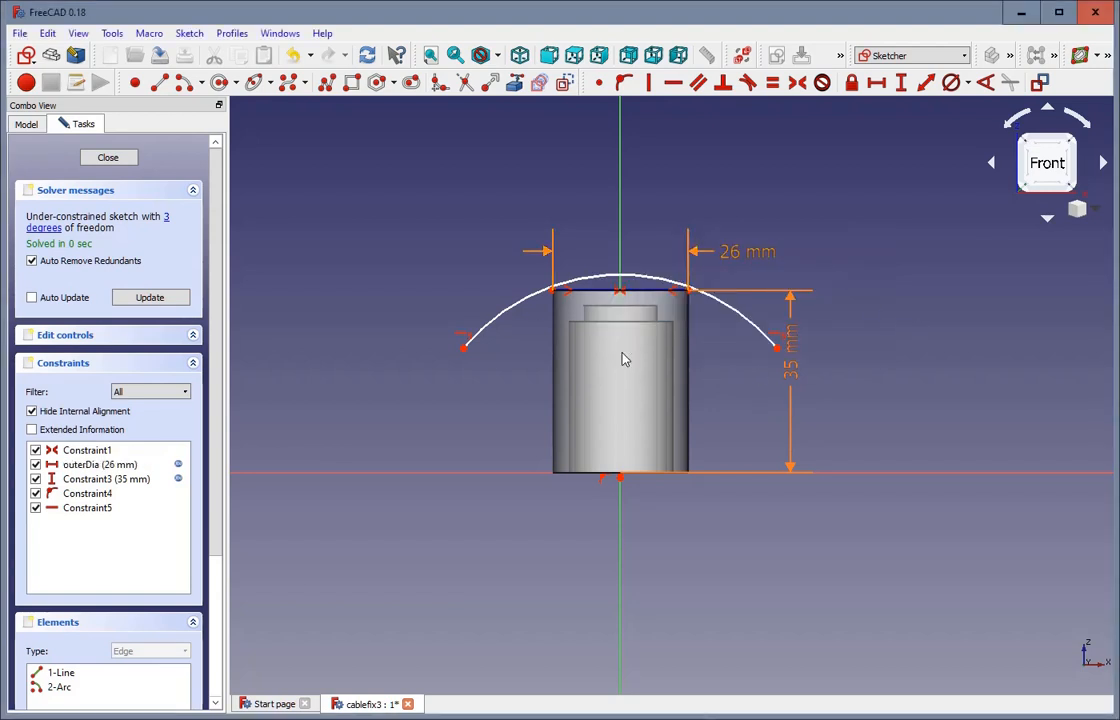
left_click(777, 348)
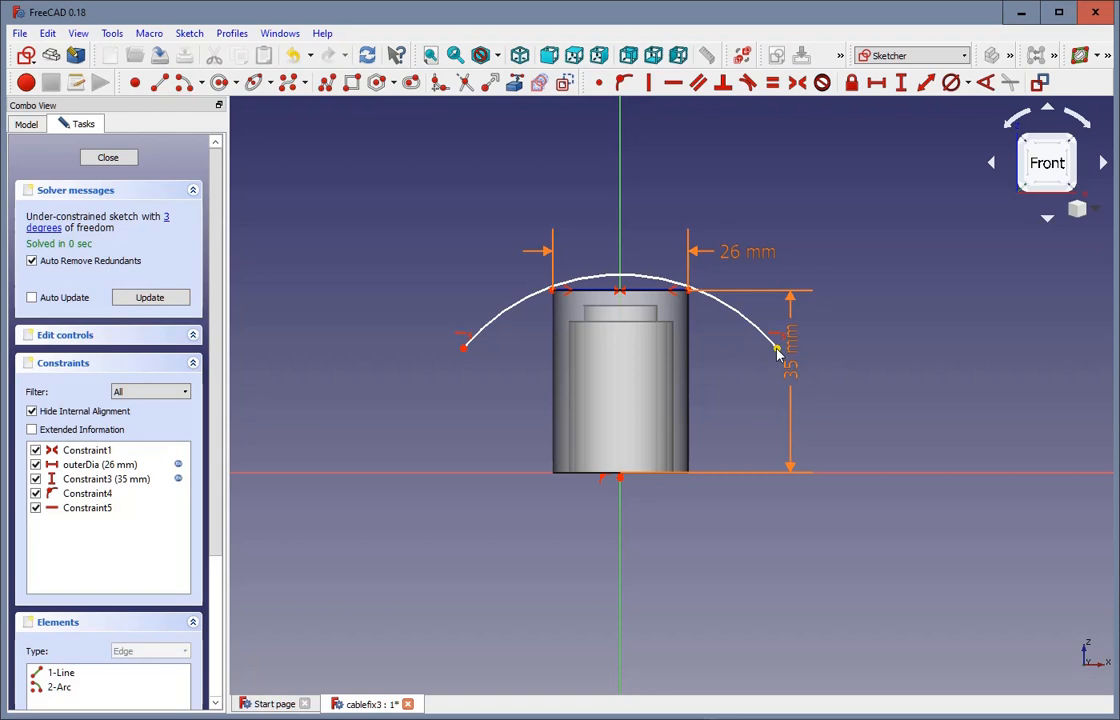
left_click(466, 348)
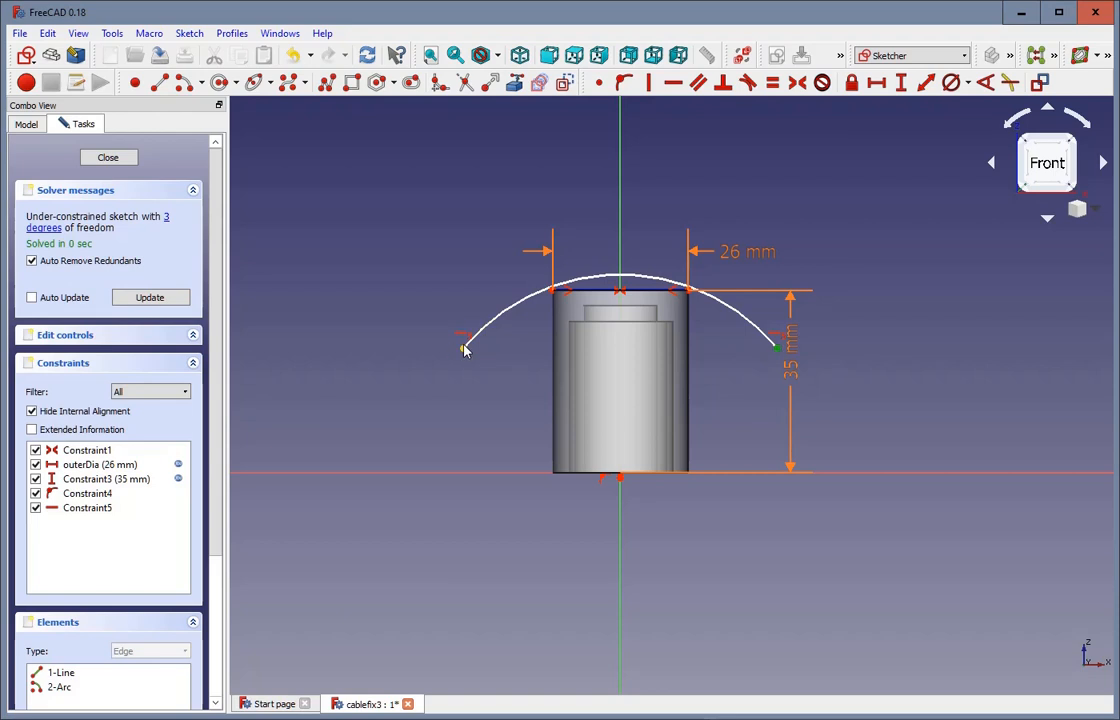
left_click(900, 82)
left_click(657, 398)
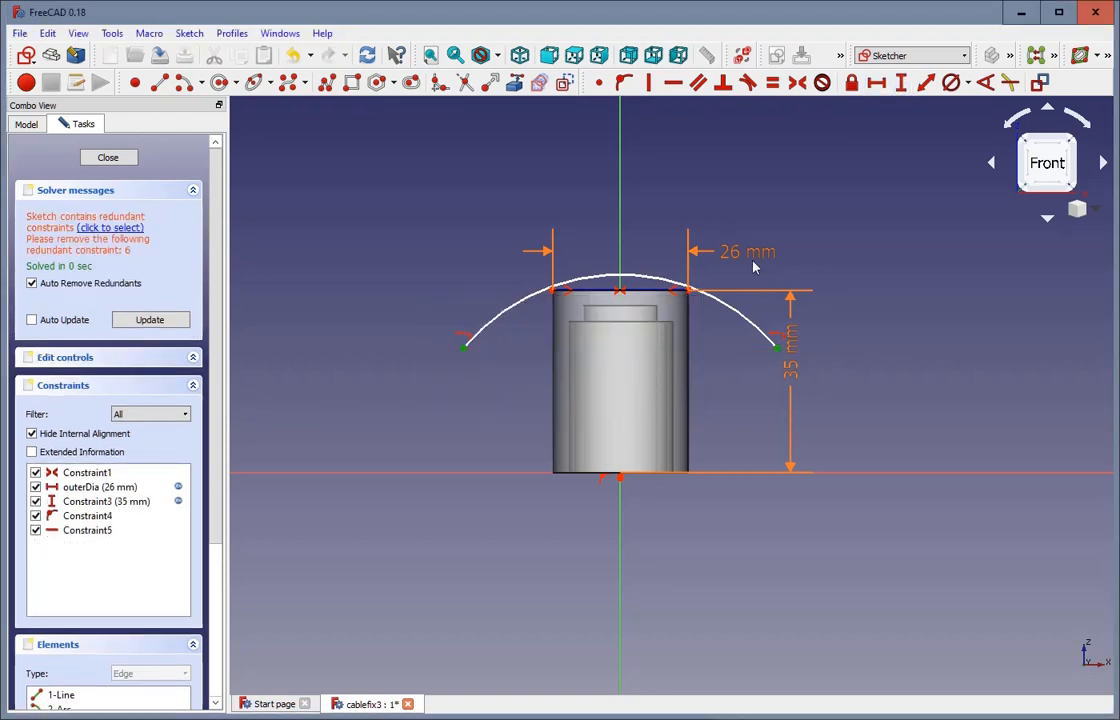
Constrain the horizontal distance between the arc's two endpoints with the formula Constraints.outerDia + 2 * 15mm
left_click(466, 348)
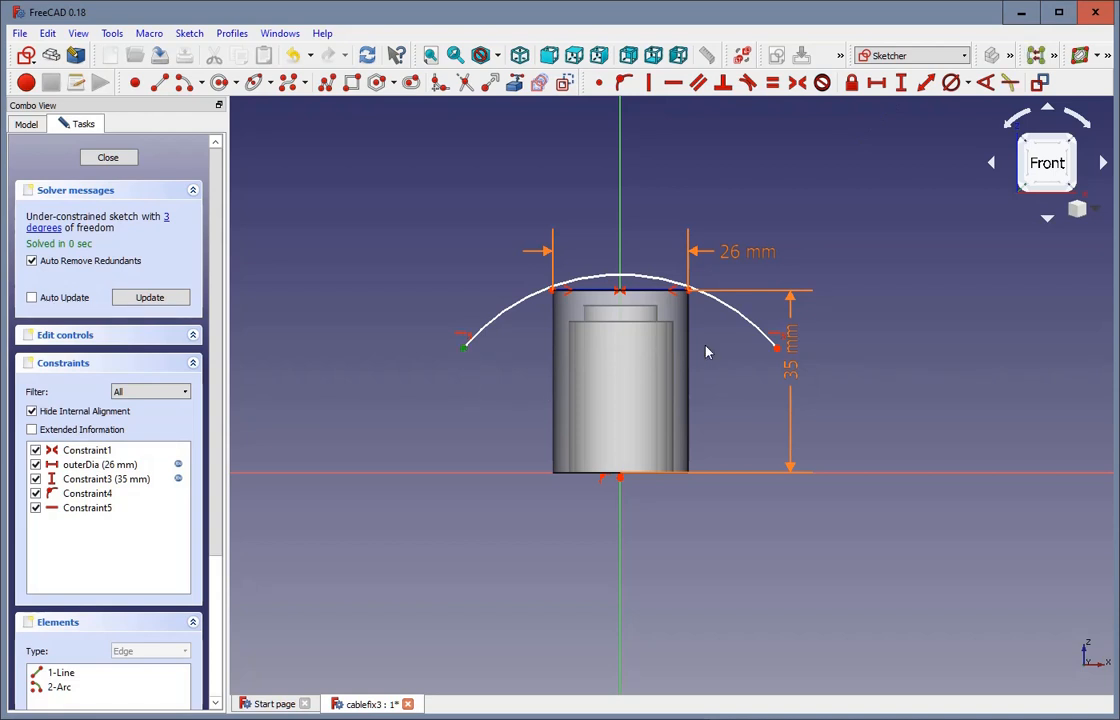
left_click(776, 348)
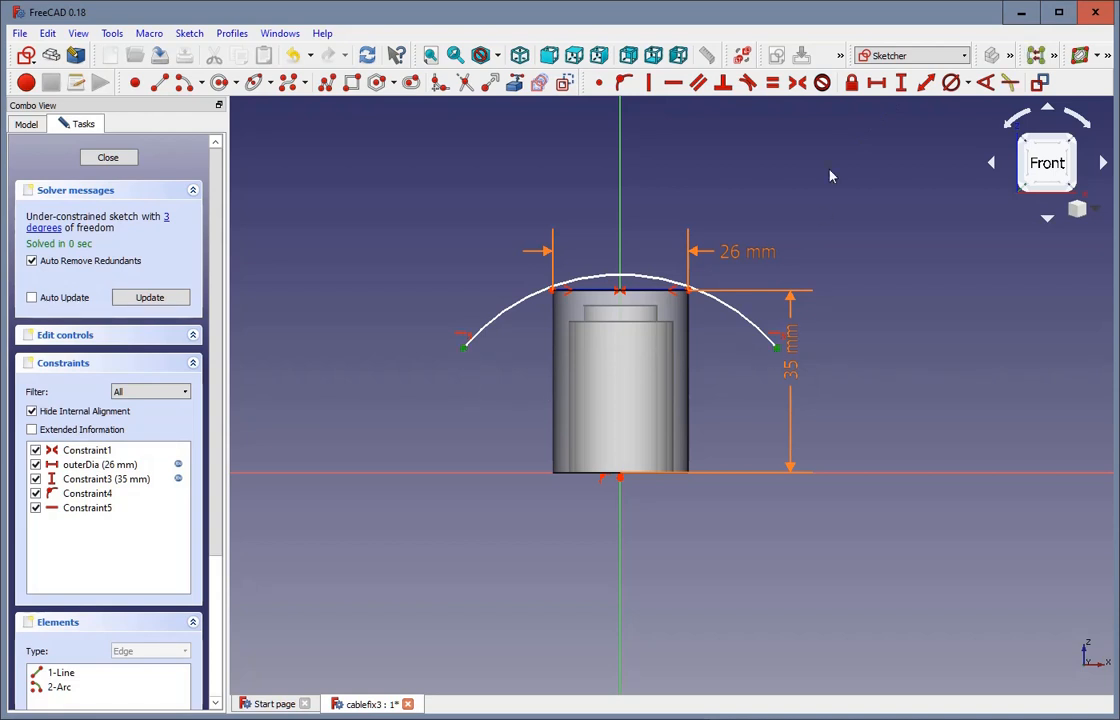
left_click(876, 83)
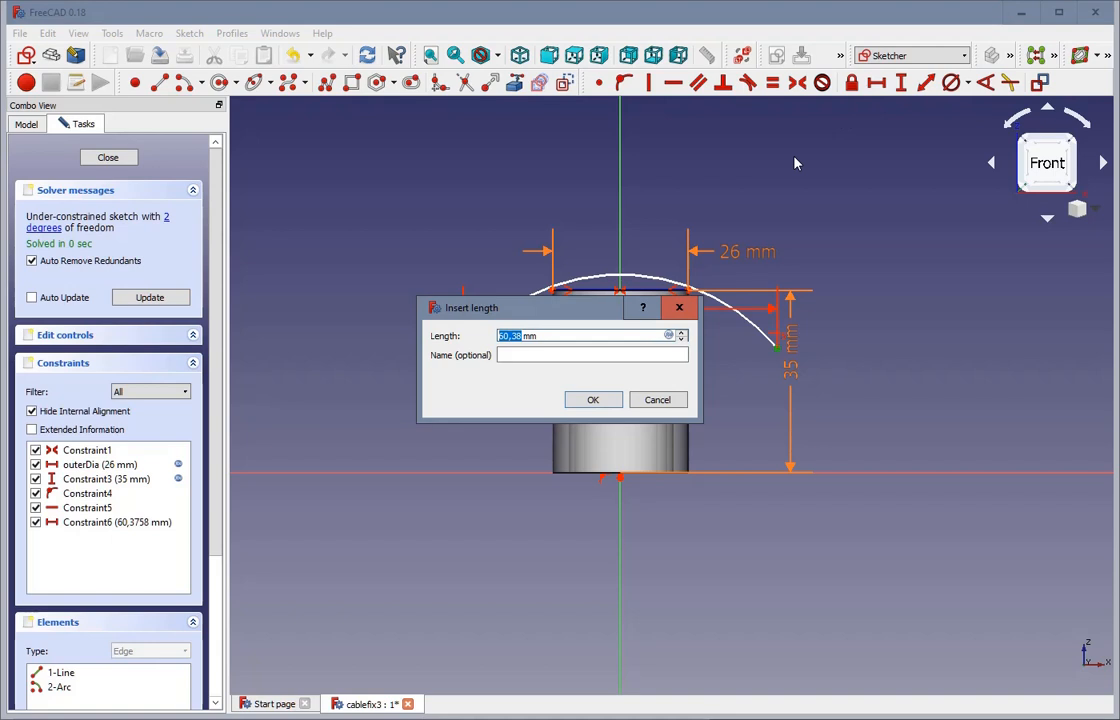
type("=")
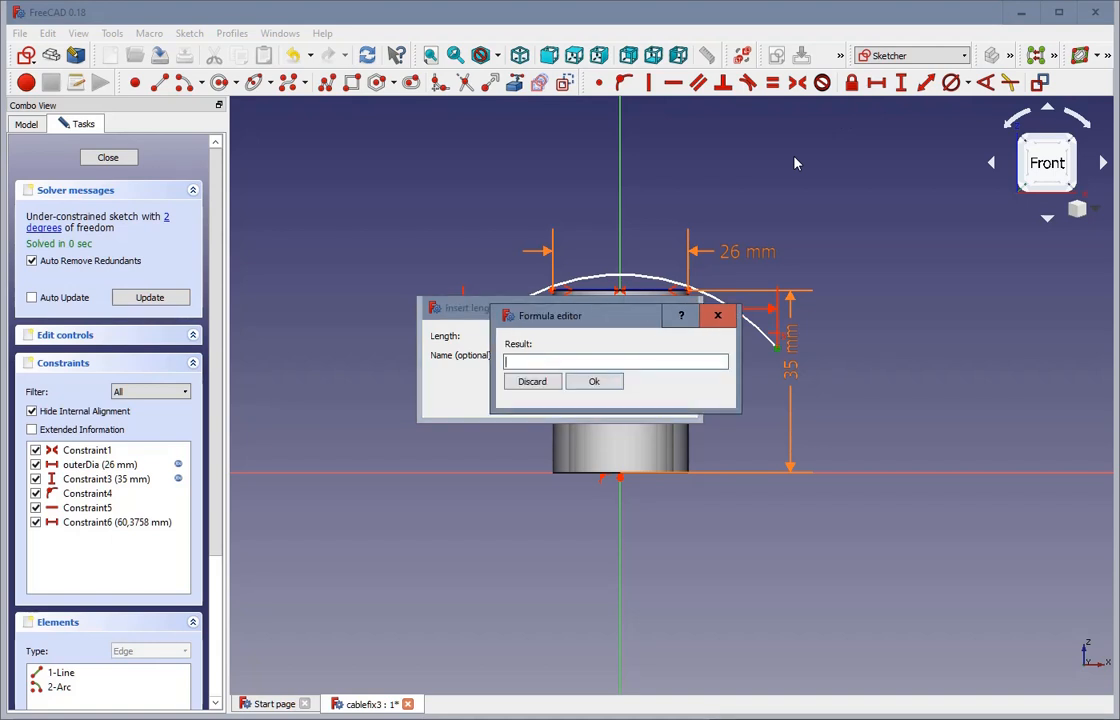
type("c")
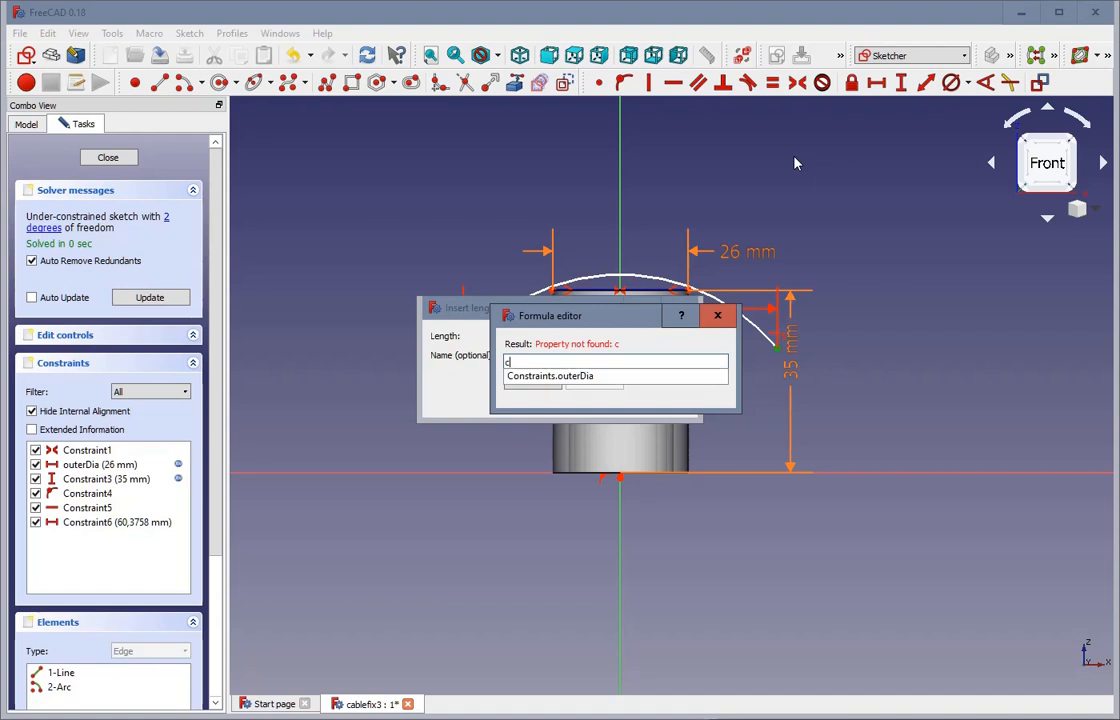
left_click(572, 378)
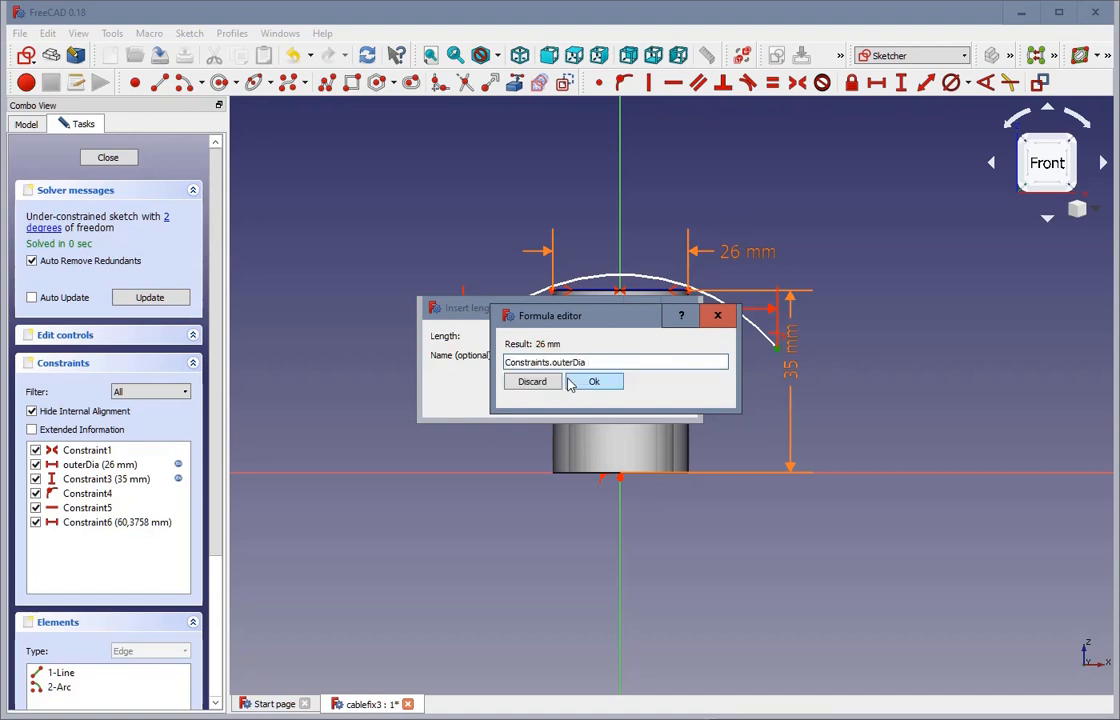
type("+ 2")
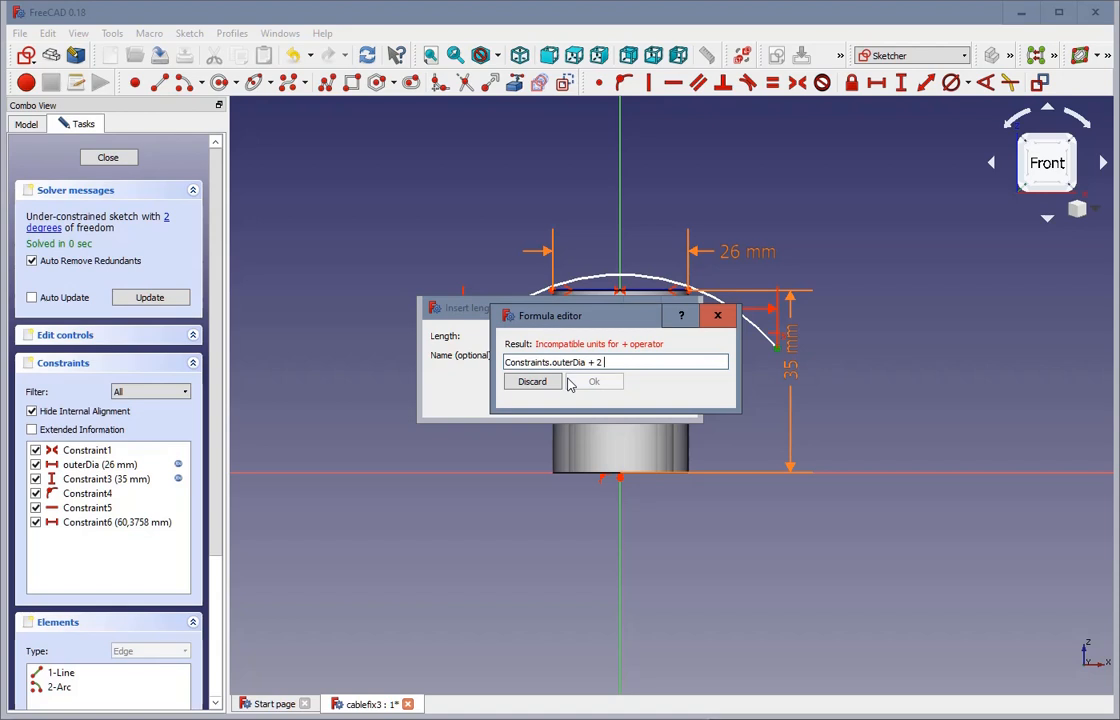
type(" * 15")
type("mm")
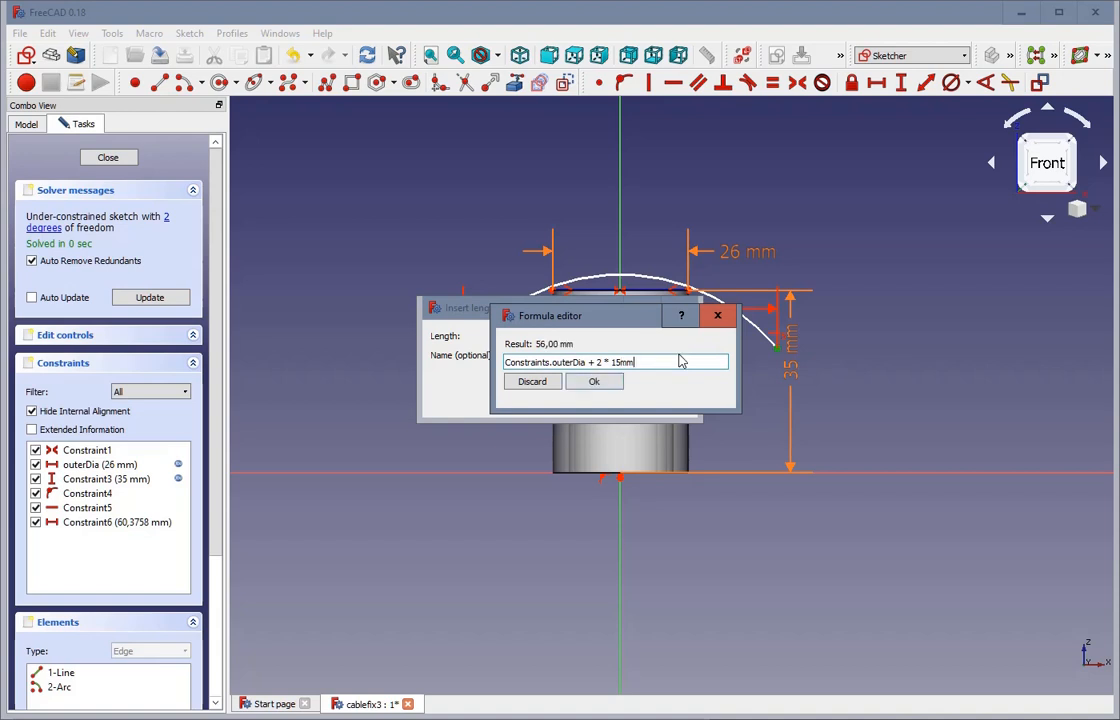
left_click(594, 384)
left_click(593, 396)
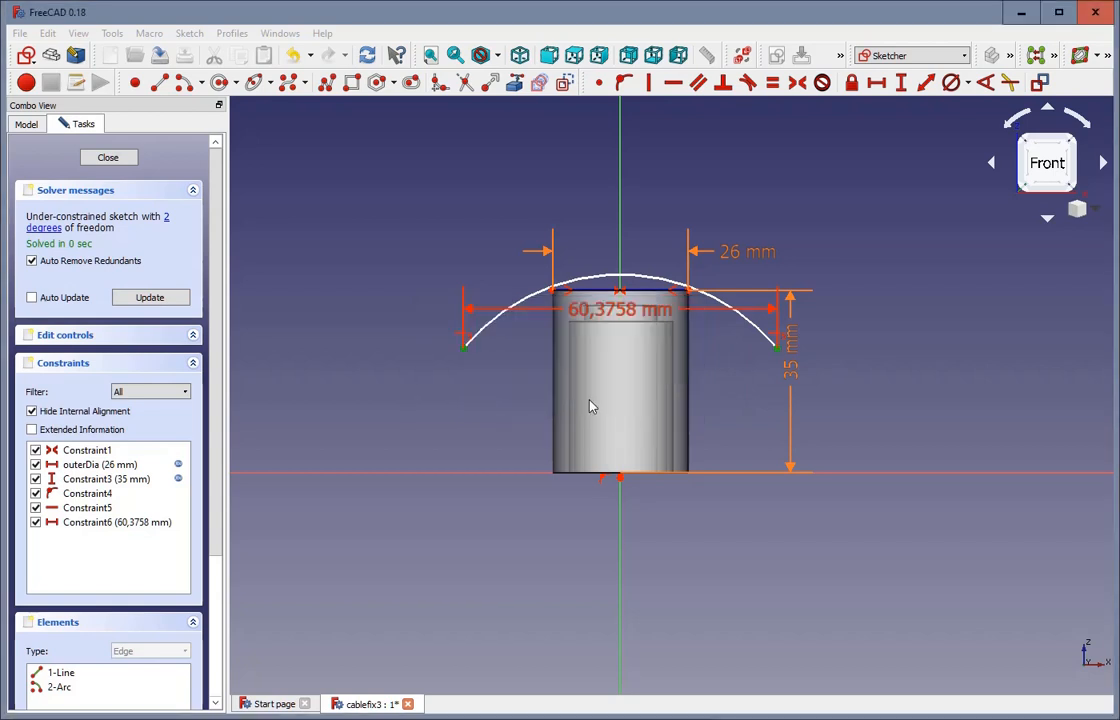
Constrain the top line's right endpoint to lie on the arc
left_click_drag(743, 337, 700, 302)
scroll(662, 280, "up", 4)
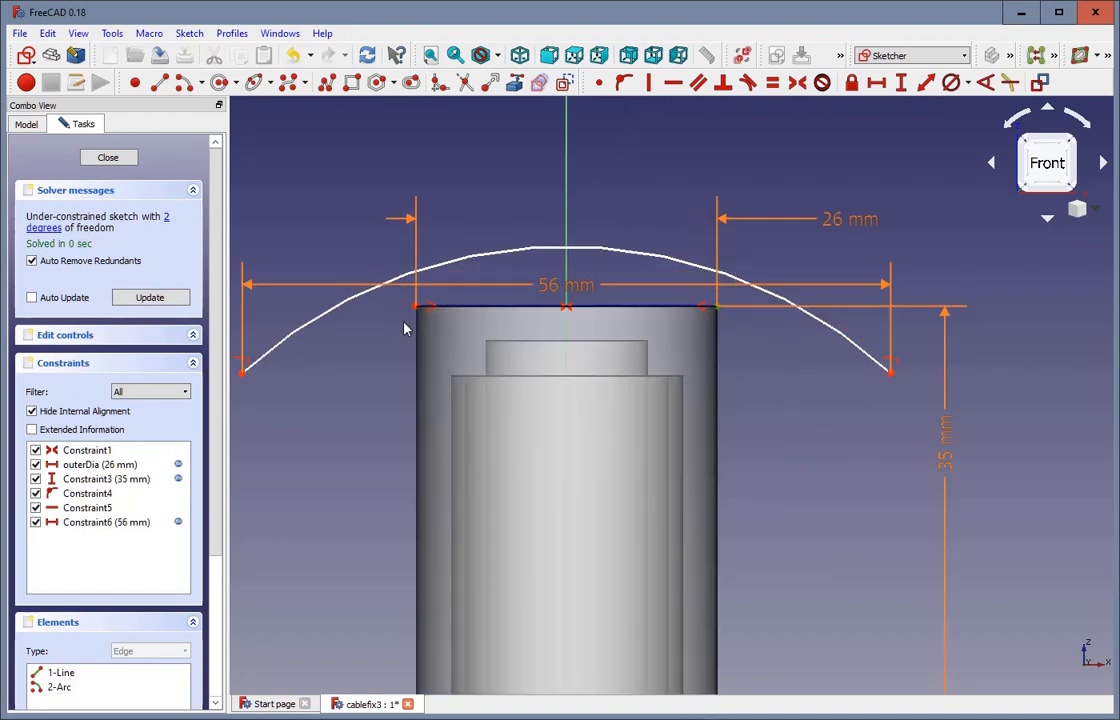
left_click(615, 249)
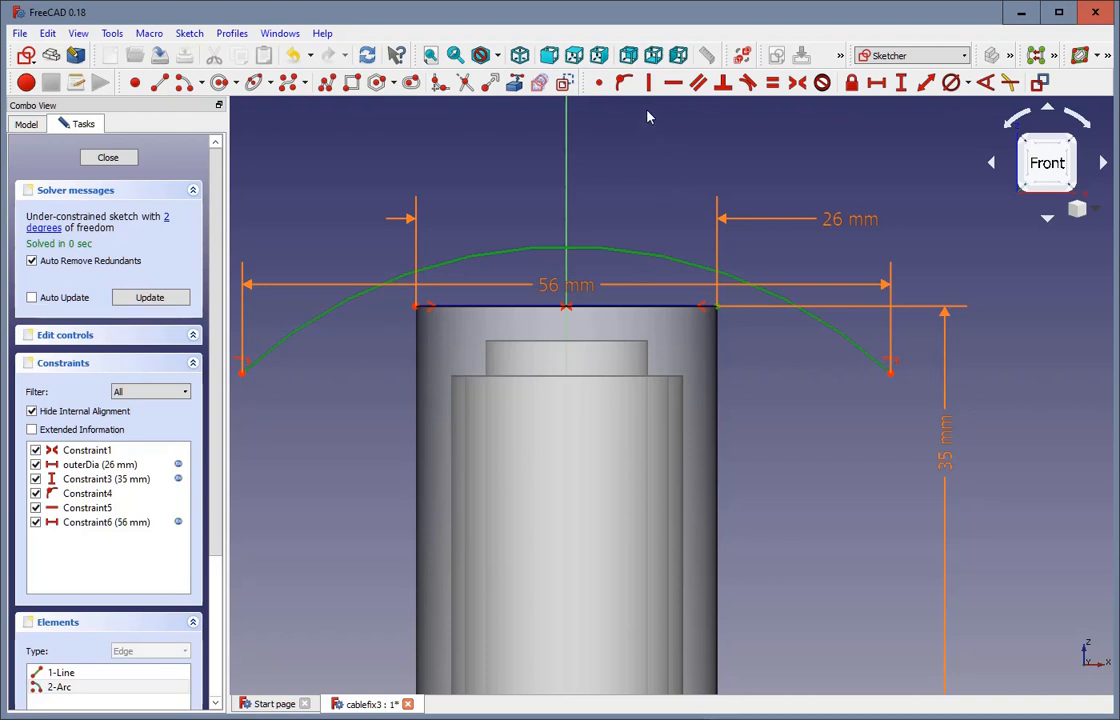
left_click(622, 84)
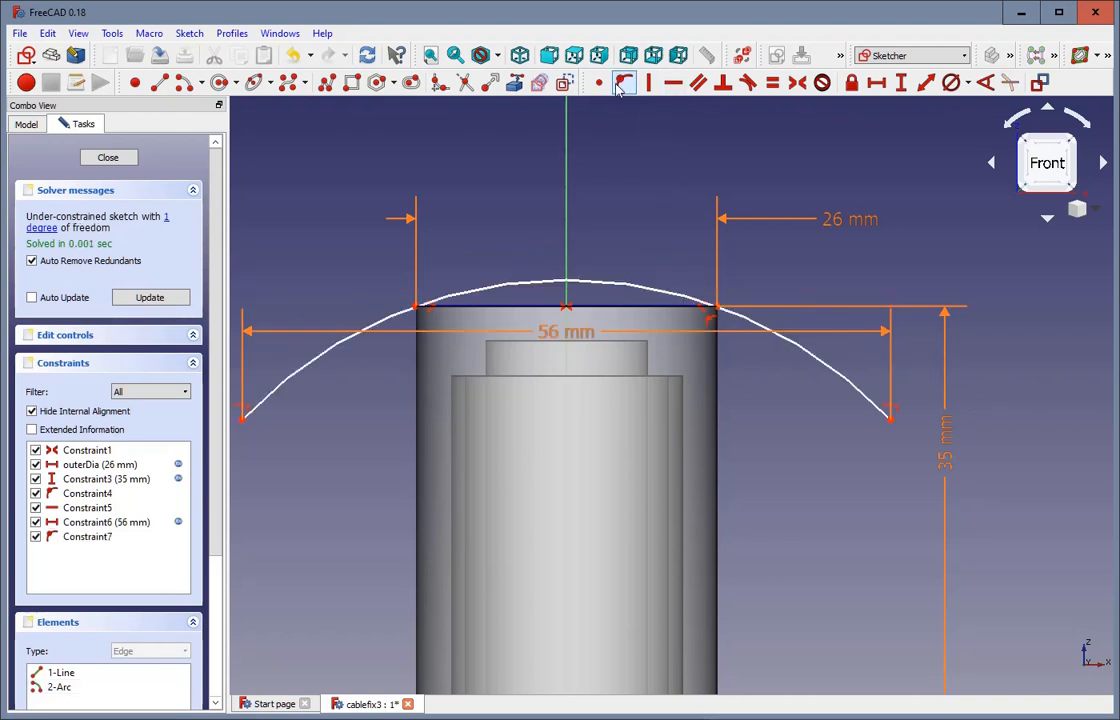
Flatten the arc slightly by raising its right endpoint and constrain its centre 10 mm vertically below the origin
scroll(852, 480, "down", 3)
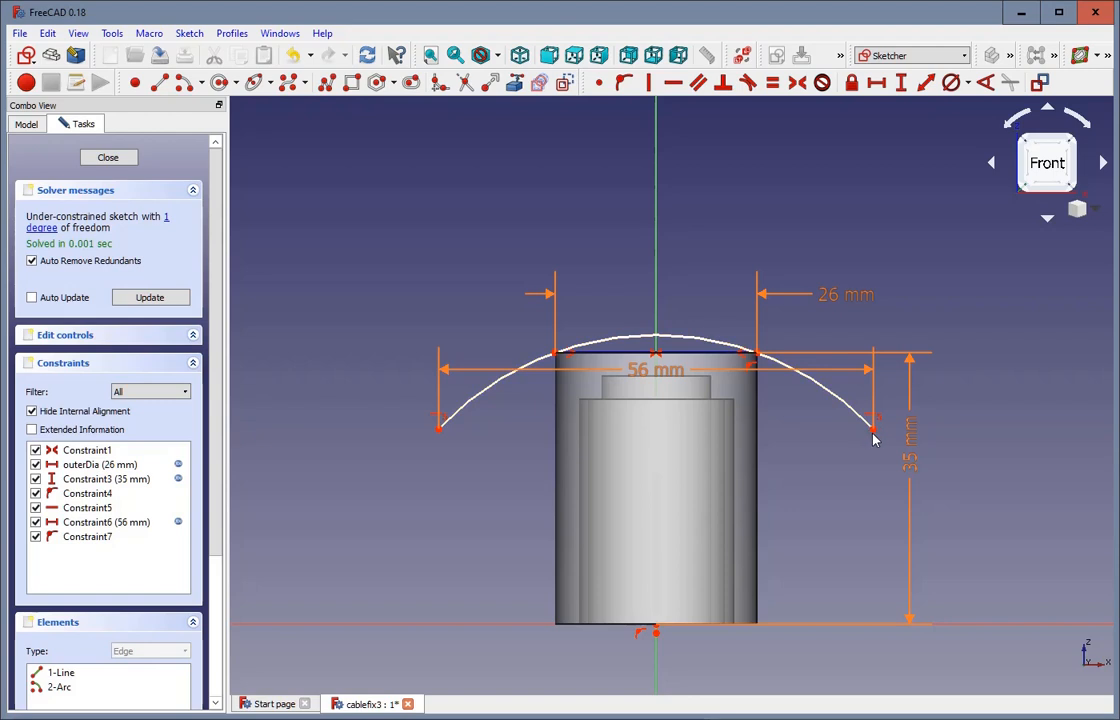
mouse_move(875, 430)
left_mouse_down()
mouse_move(878, 385)
mouse_move(884, 458)
mouse_move(882, 402)
mouse_move(892, 432)
mouse_move(890, 417)
left_mouse_up()
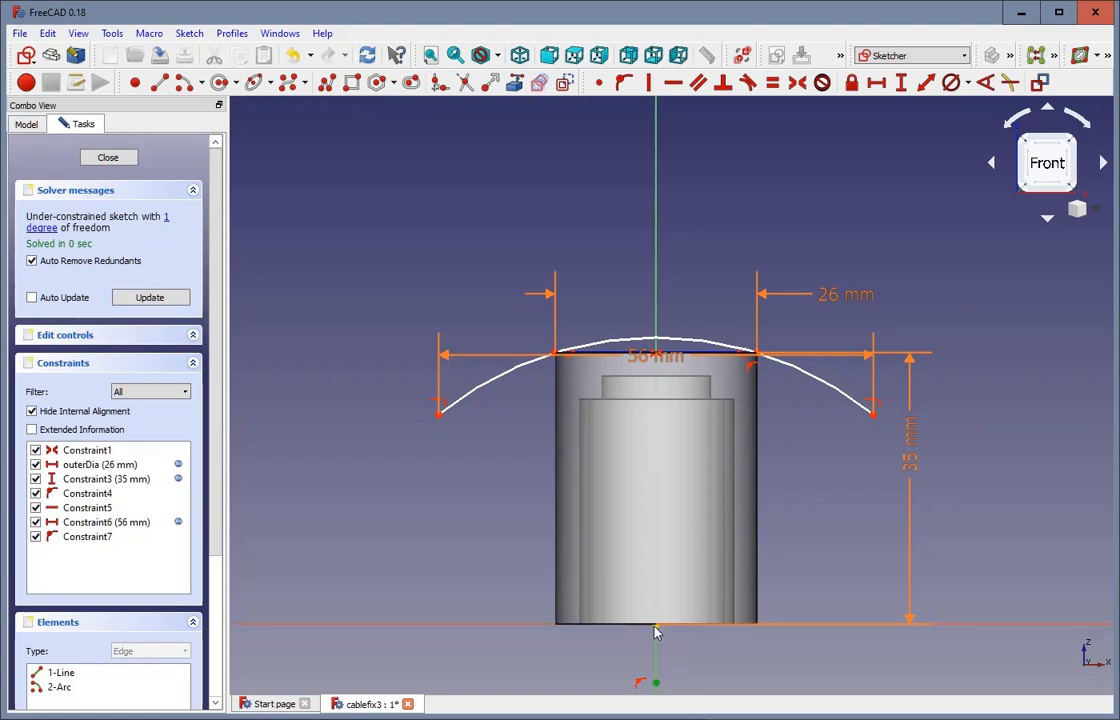
scroll(688, 652, "down", 2)
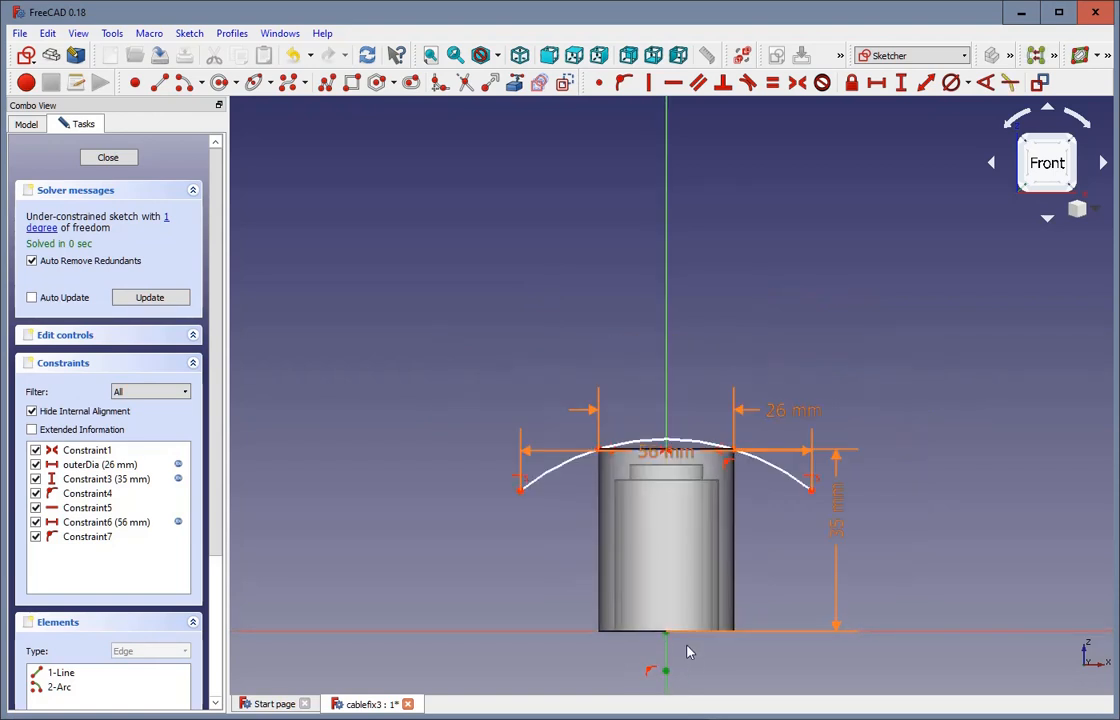
scroll(688, 652, "down", 2)
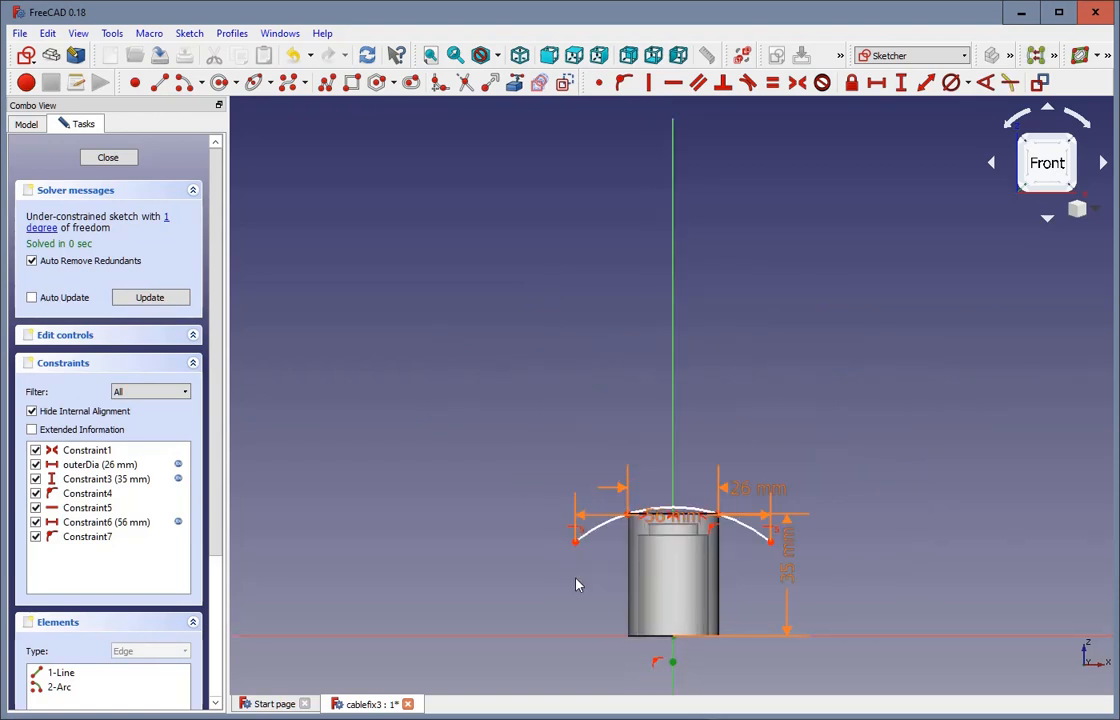
scroll(700, 645, "up", 4)
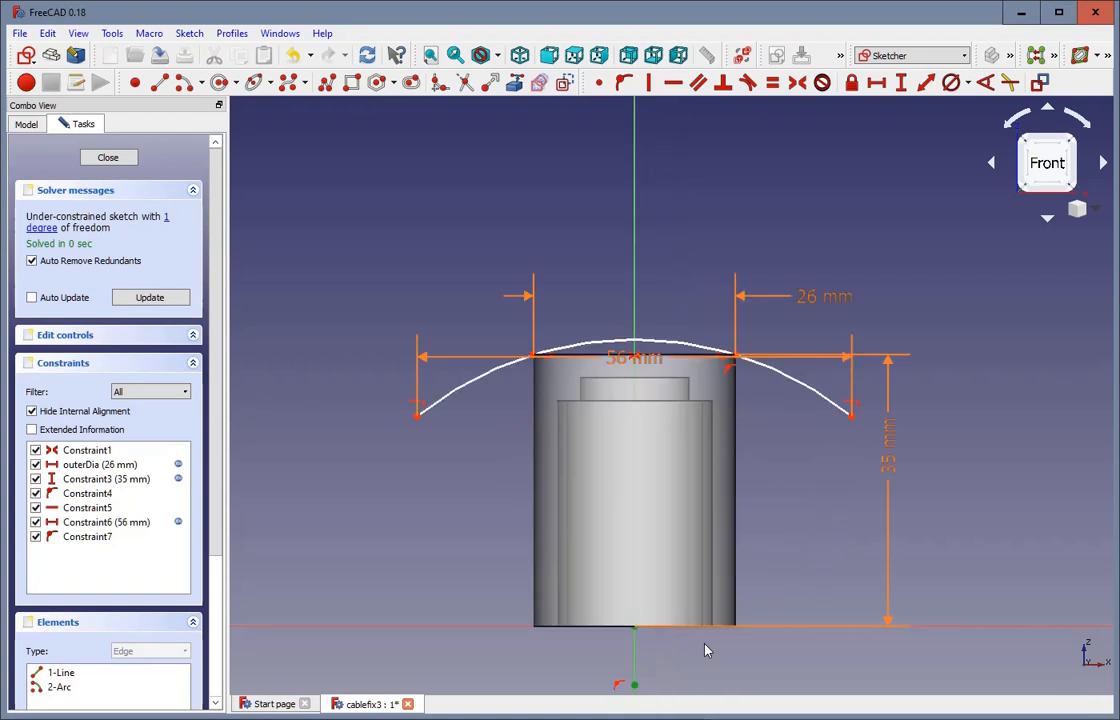
left_click(900, 84)
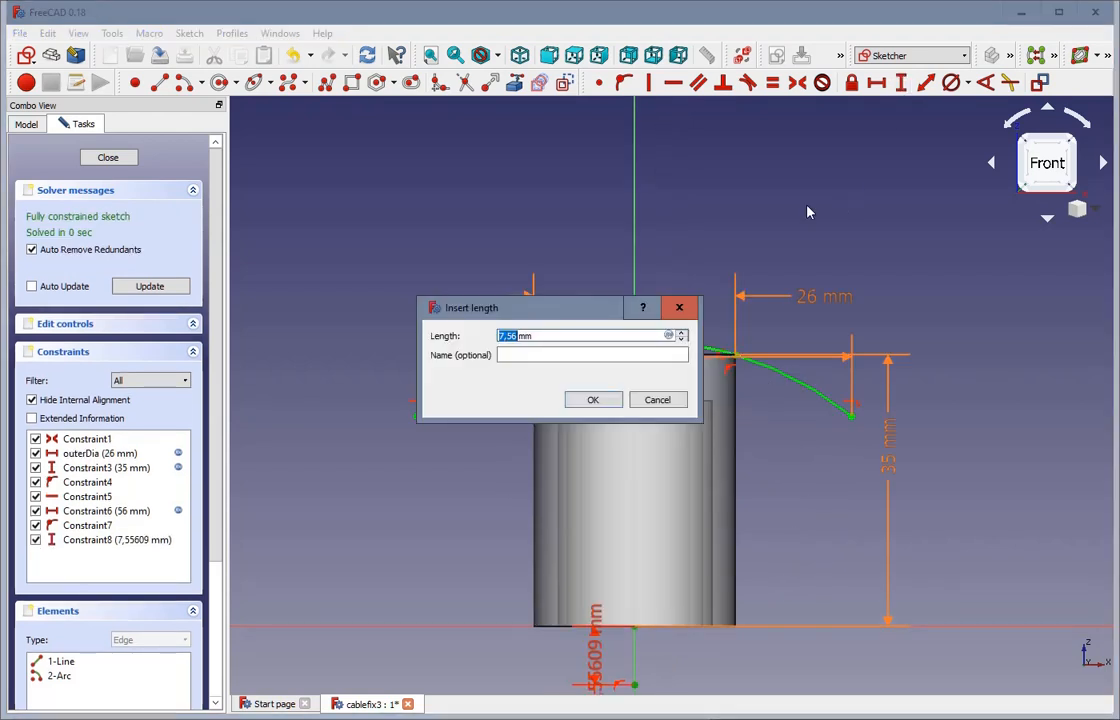
type("10")
key("Return")
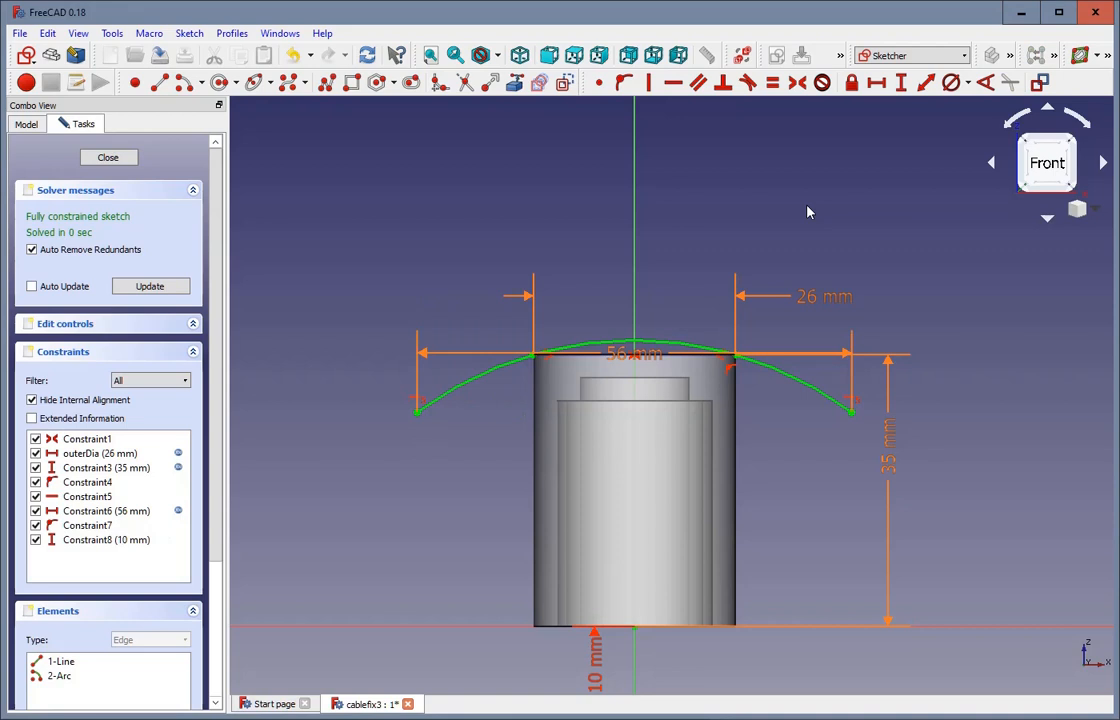
Close the sketch containing the top line and arc
scroll(898, 208, "down", 6)
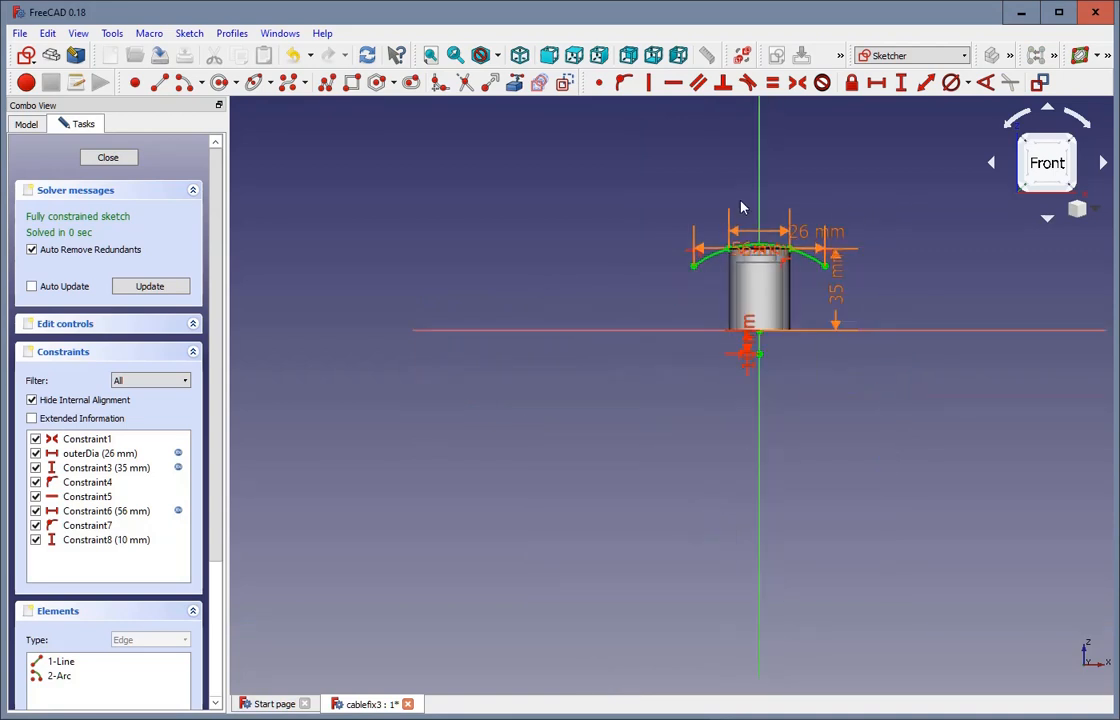
scroll(925, 214, "up", 3)
scroll(461, 231, "up", 3)
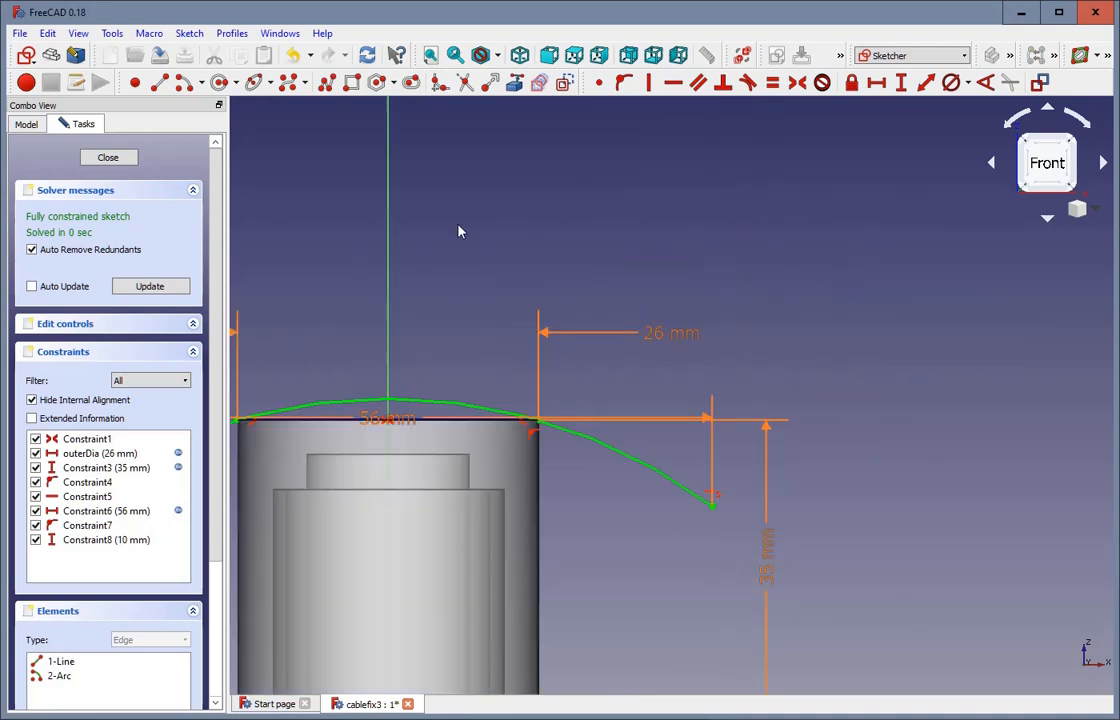
scroll(458, 230, "down", 6)
scroll(565, 380, "down", 4)
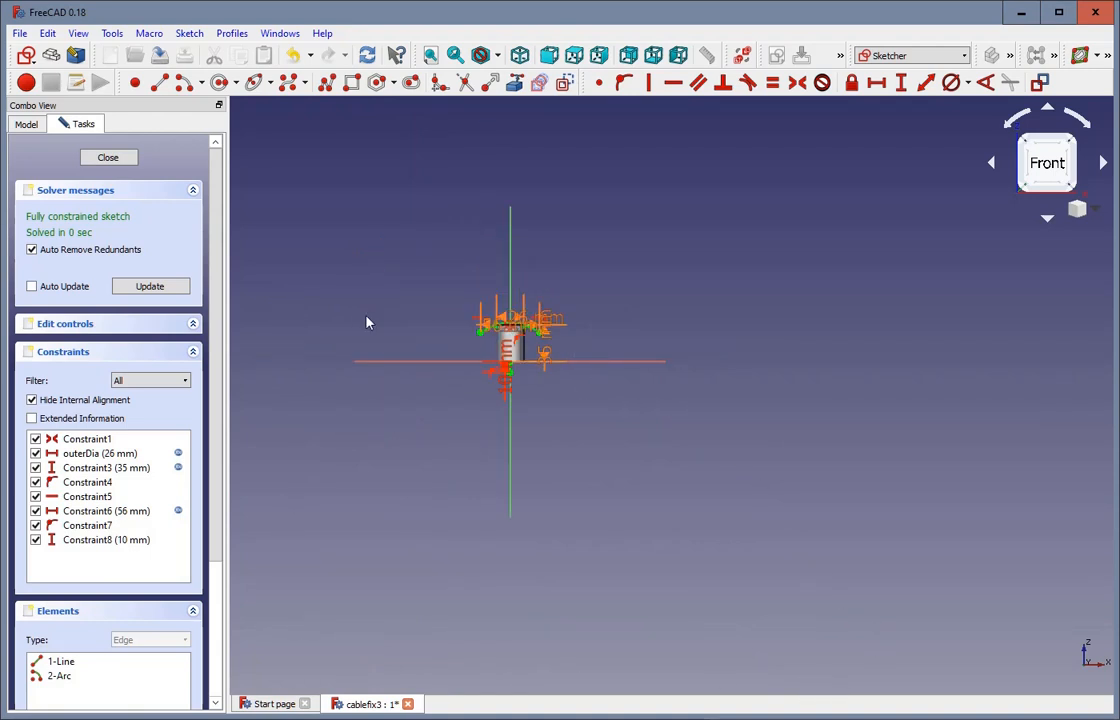
scroll(372, 324, "up", 2)
scroll(556, 336, "up", 8)
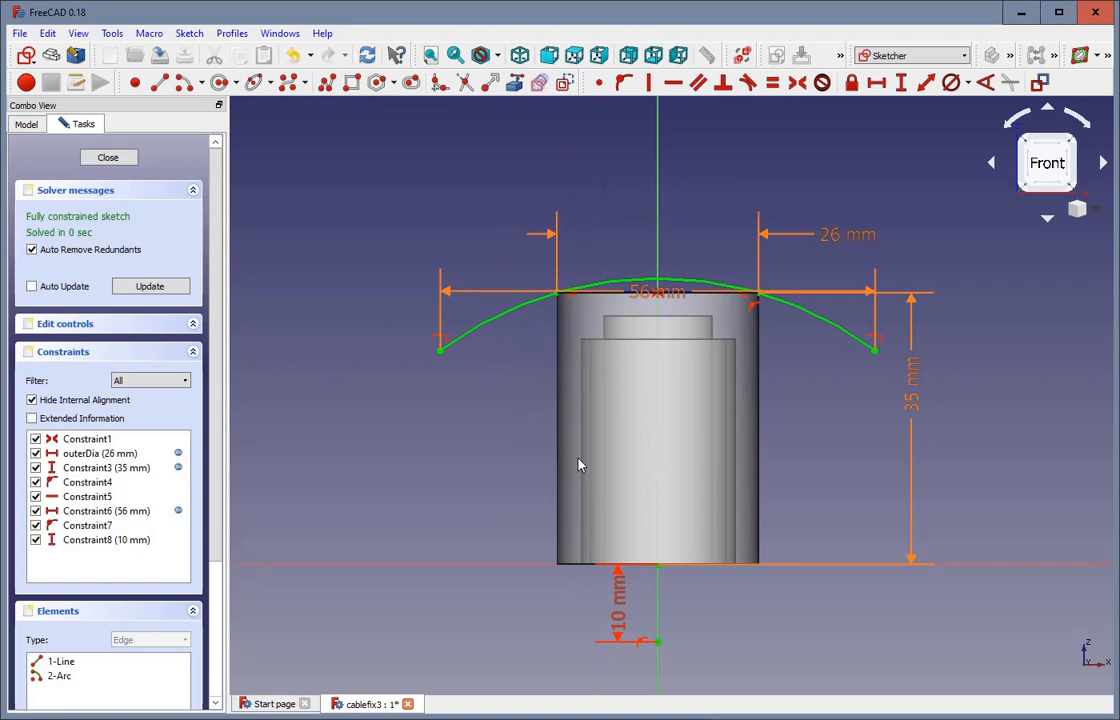
scroll(790, 410, "down", 2)
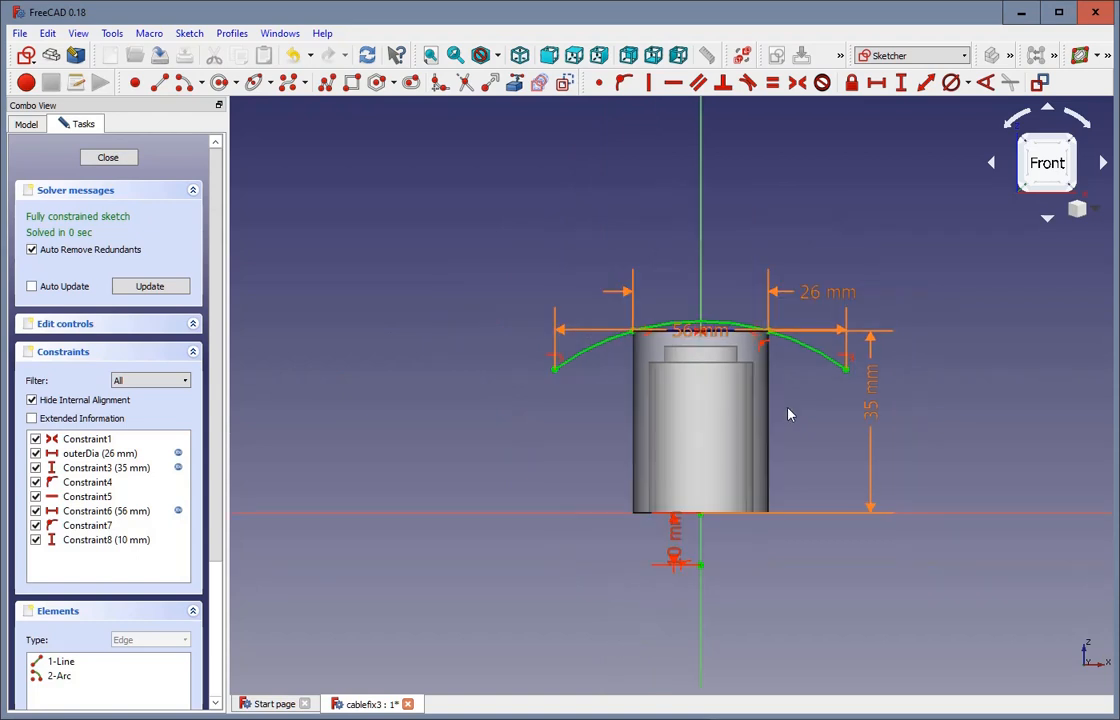
scroll(960, 262, "up", 2)
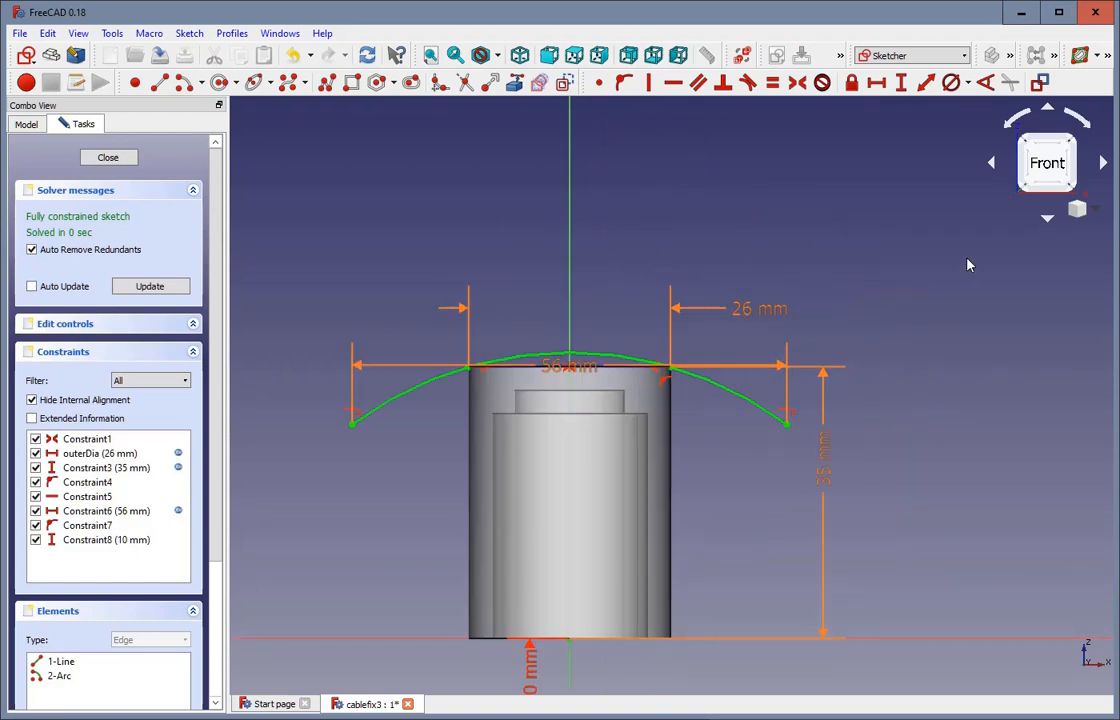
left_click(108, 159)
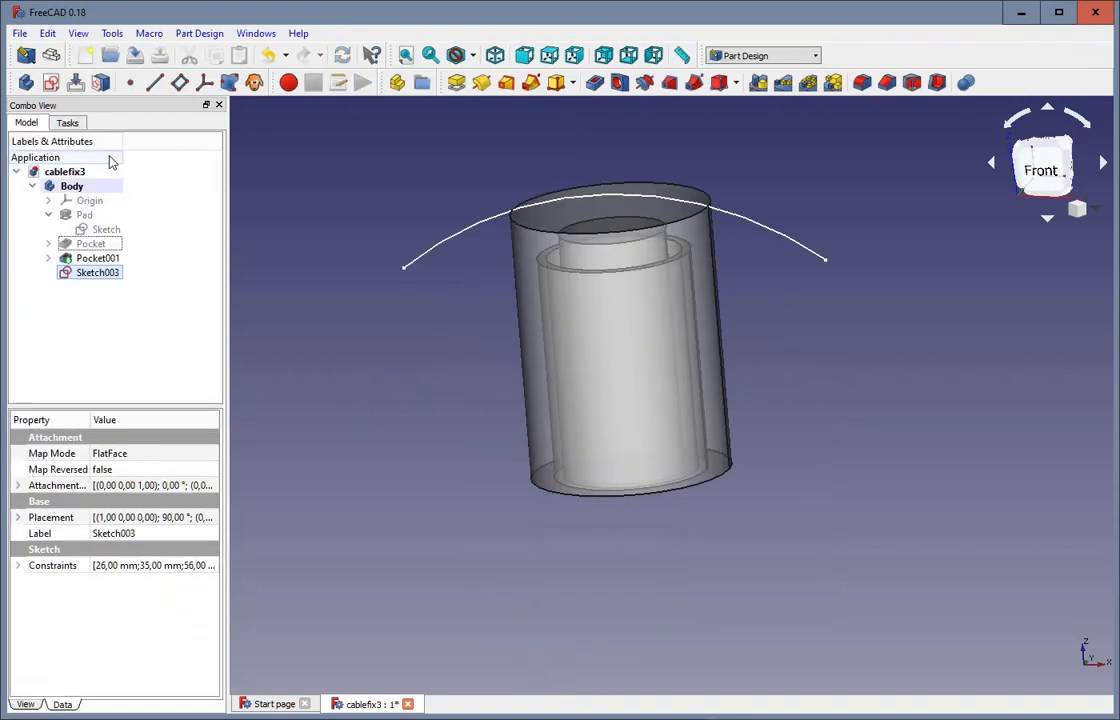
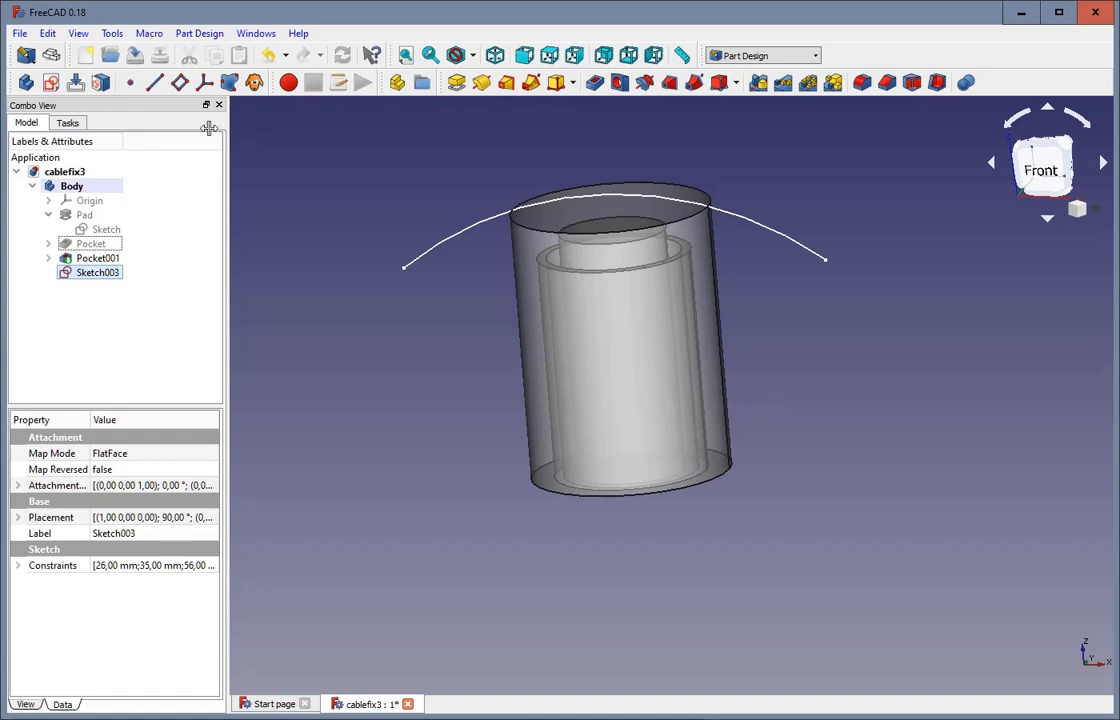
Create a datum plane attached to the arc edge of Sketch003 using the Normal to edge mode
left_click(180, 83)
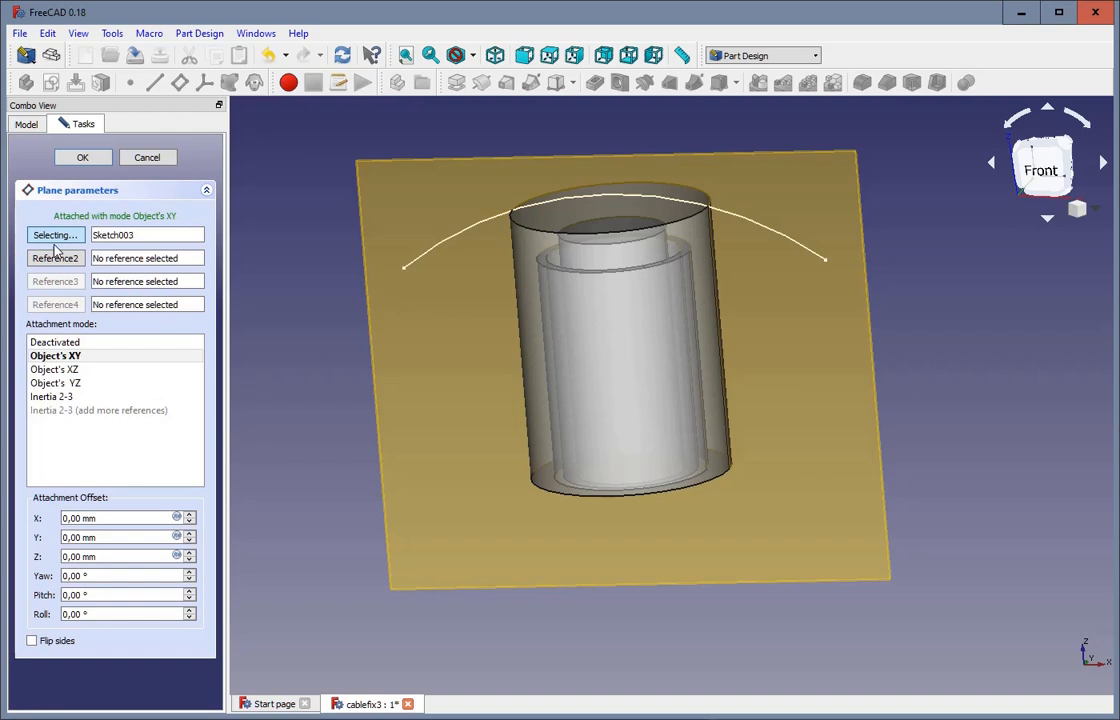
left_click(440, 250)
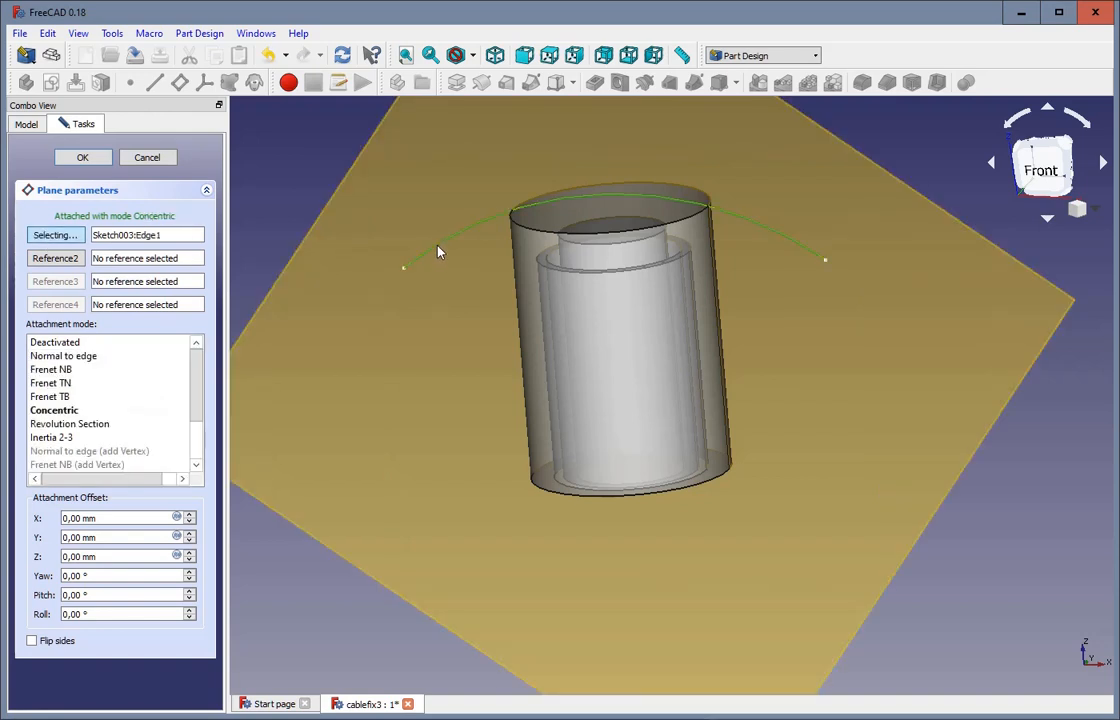
left_click(85, 360)
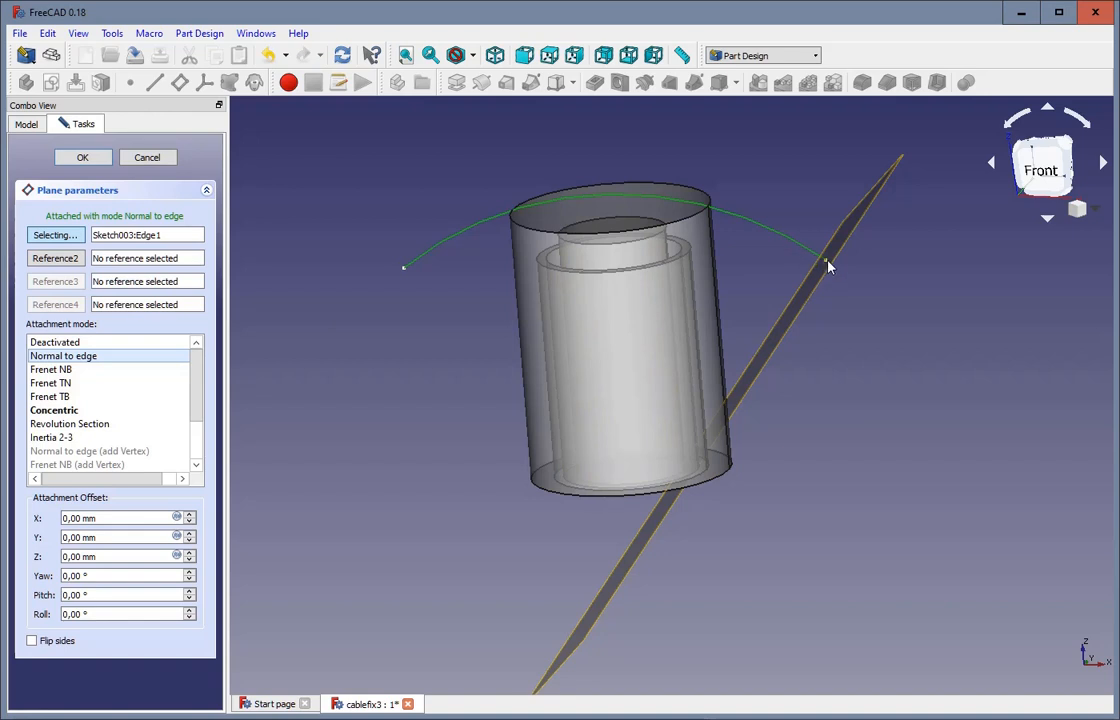
middle_click_drag(862, 282, 816, 305)
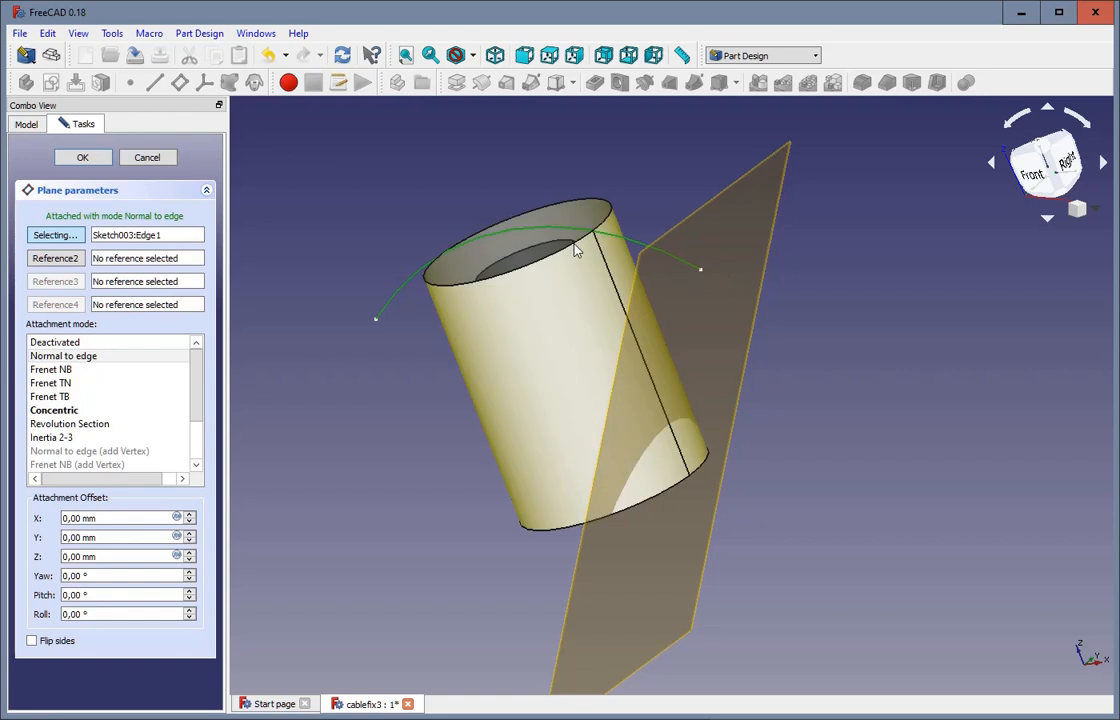
middle_click_drag(862, 315, 956, 343)
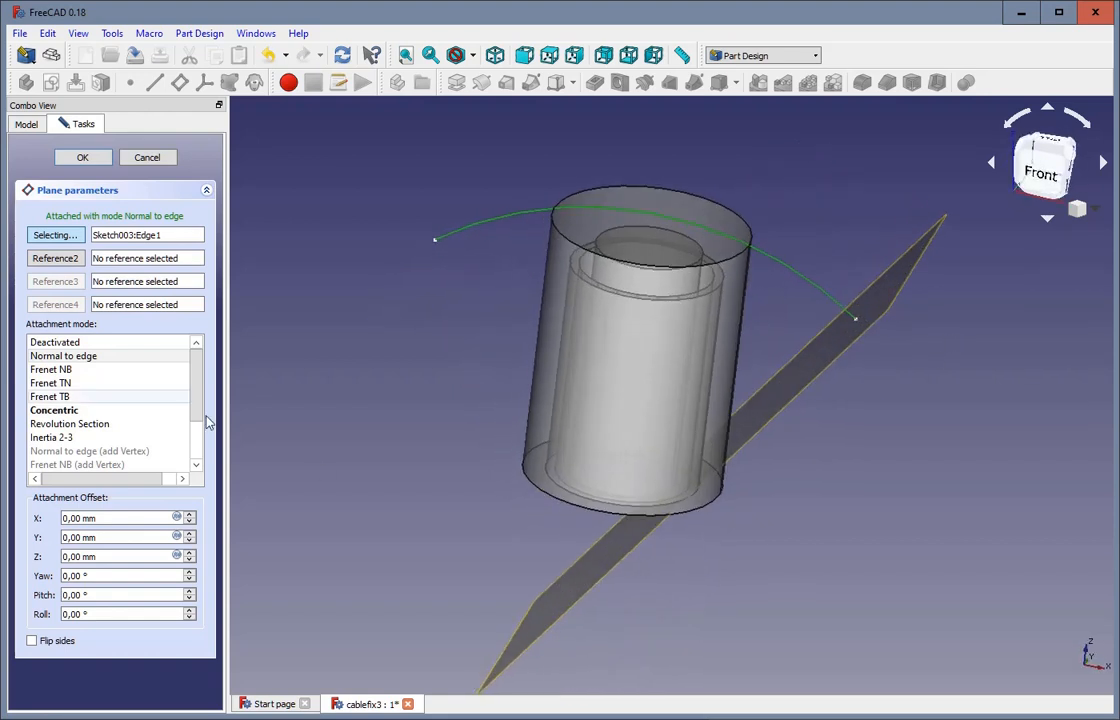
left_click(83, 158)
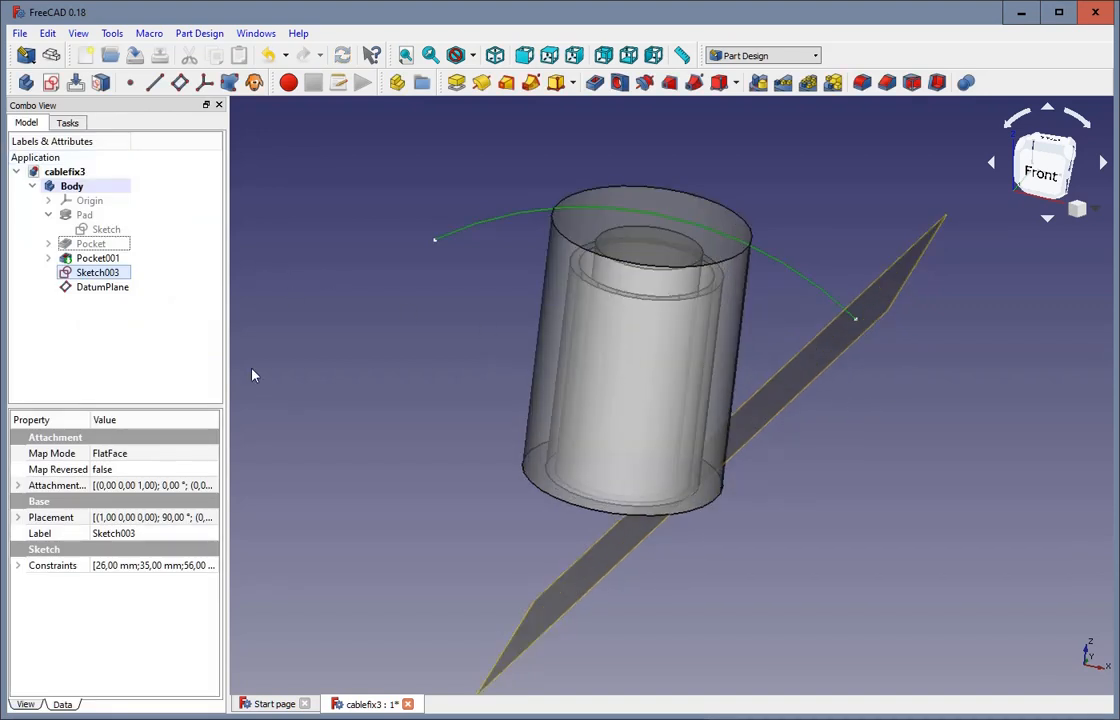
Create a datum point attached to the arc edge of Sketch003 using the On edge mode
scroll(820, 265, "up", 2)
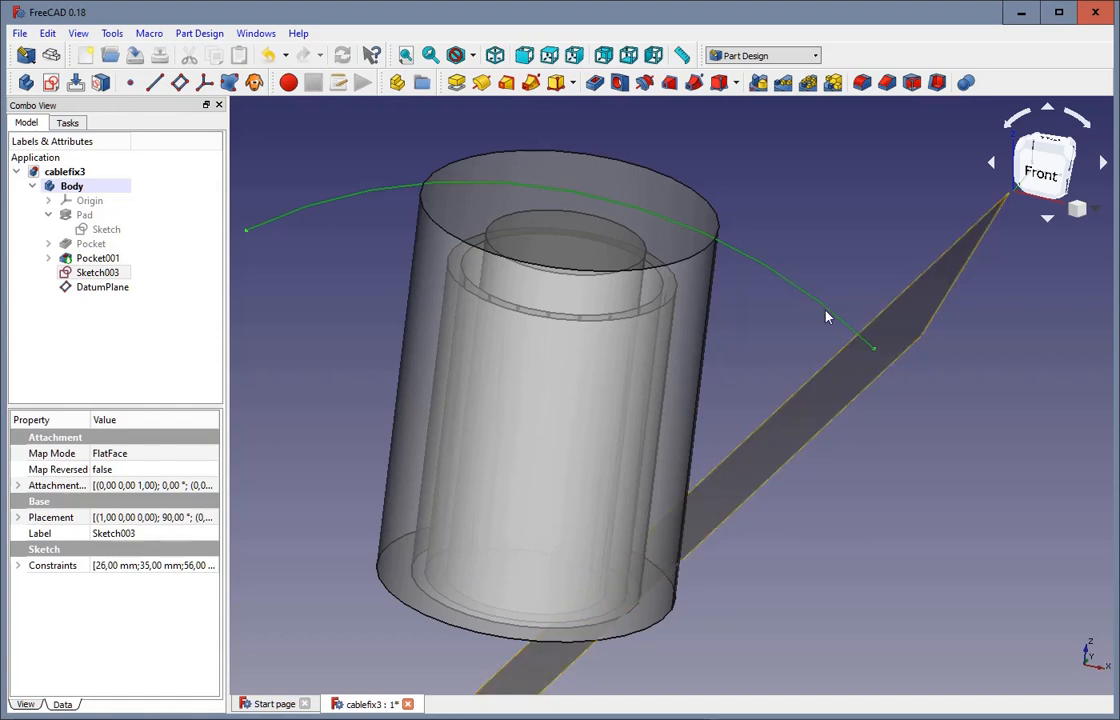
left_click(133, 84)
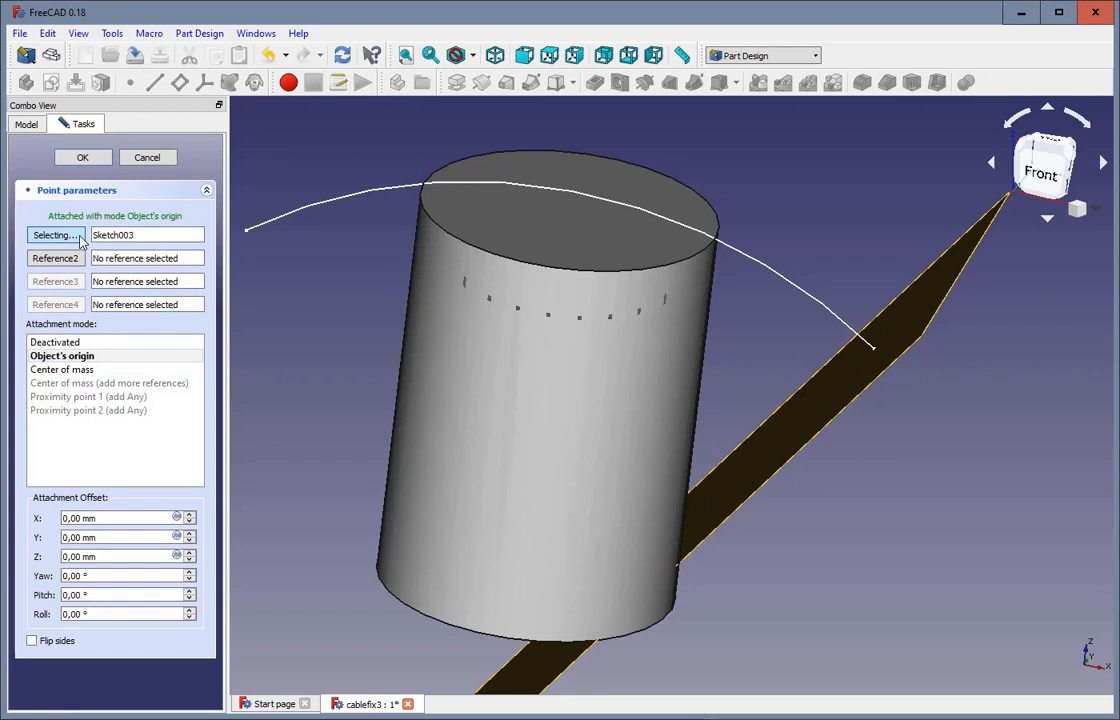
left_click(792, 279)
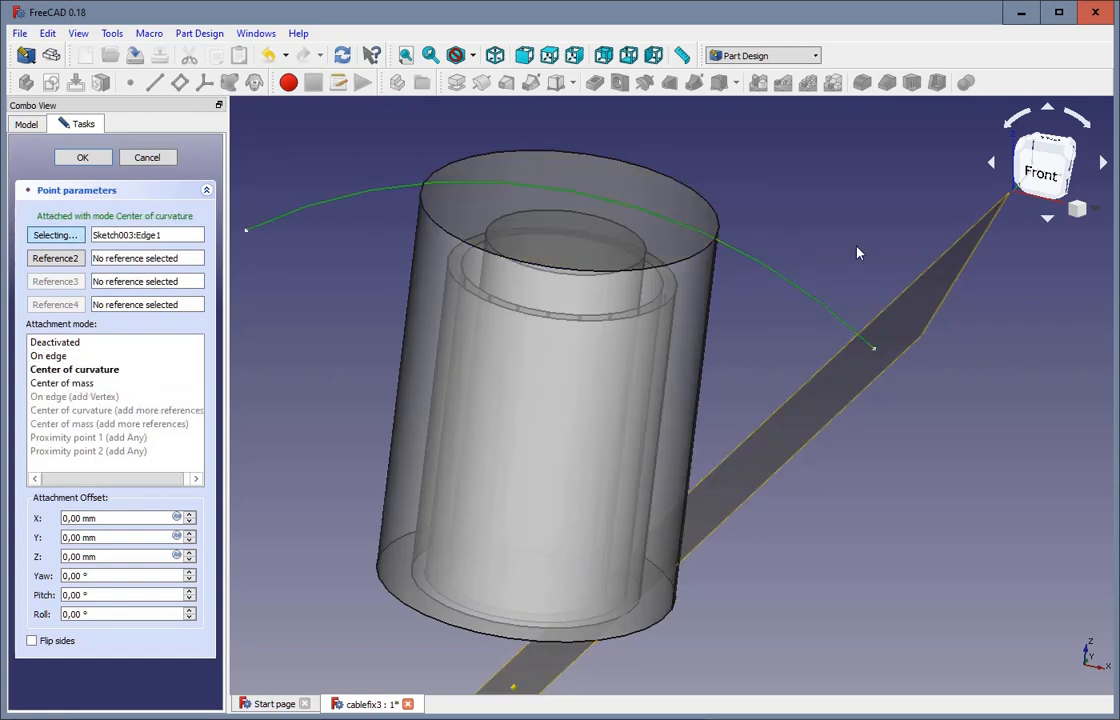
left_click(44, 357)
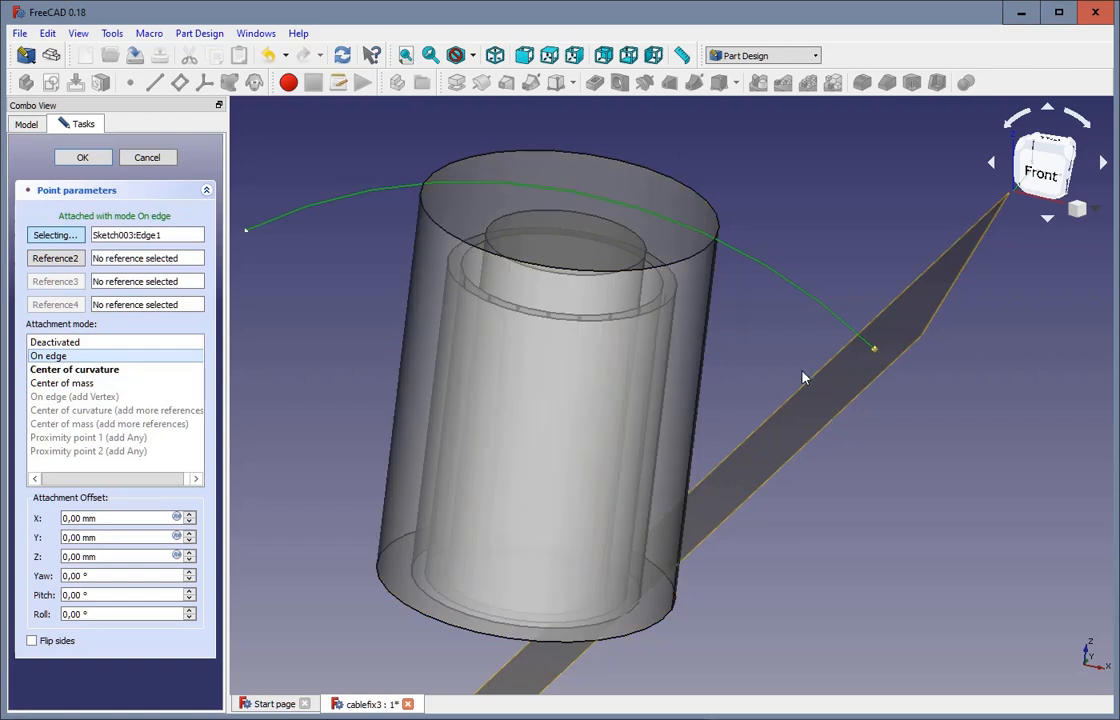
scroll(805, 374, "up", 2)
scroll(972, 392, "up", 5)
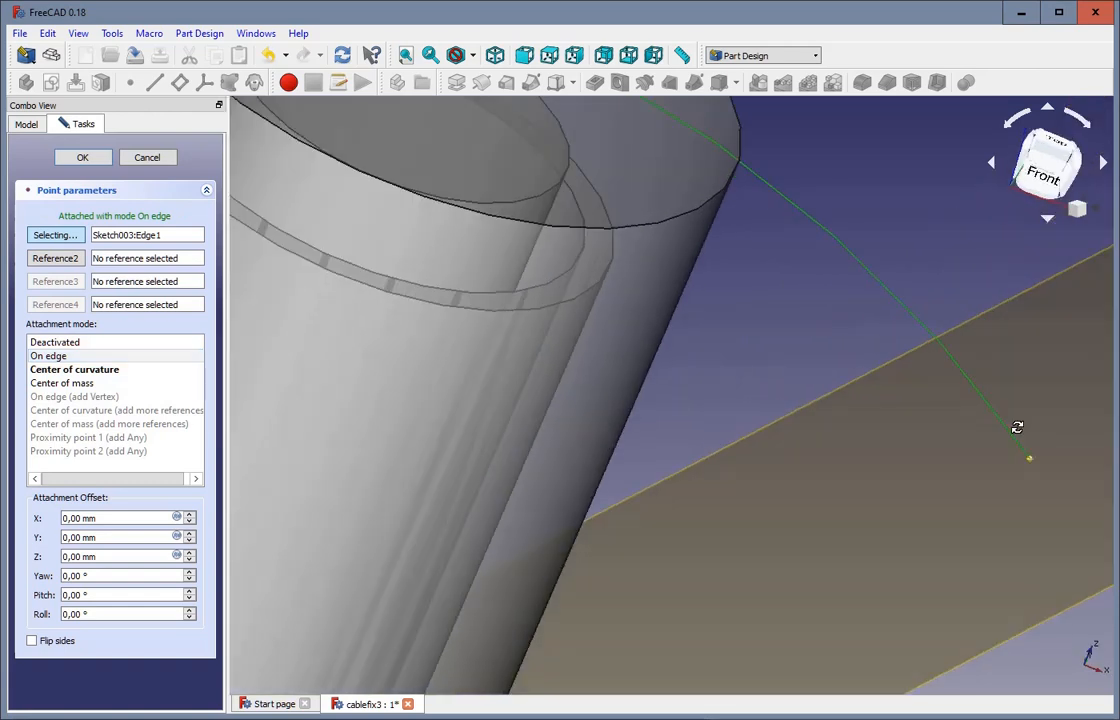
scroll(987, 415, "down", 3)
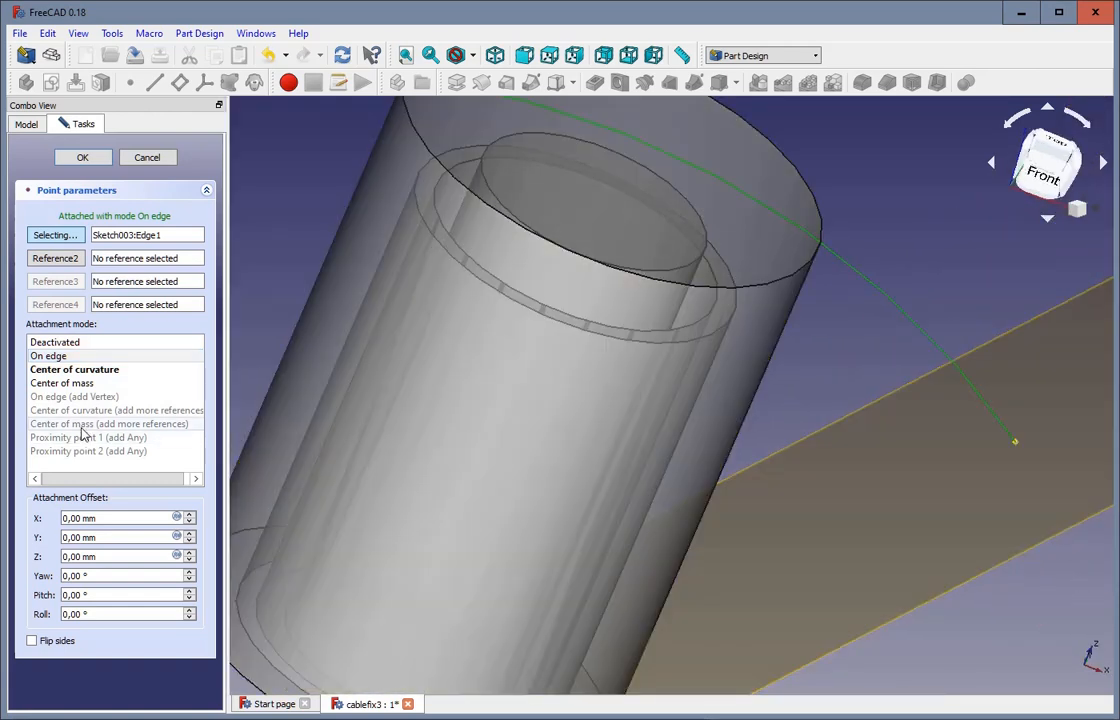
left_click(68, 369)
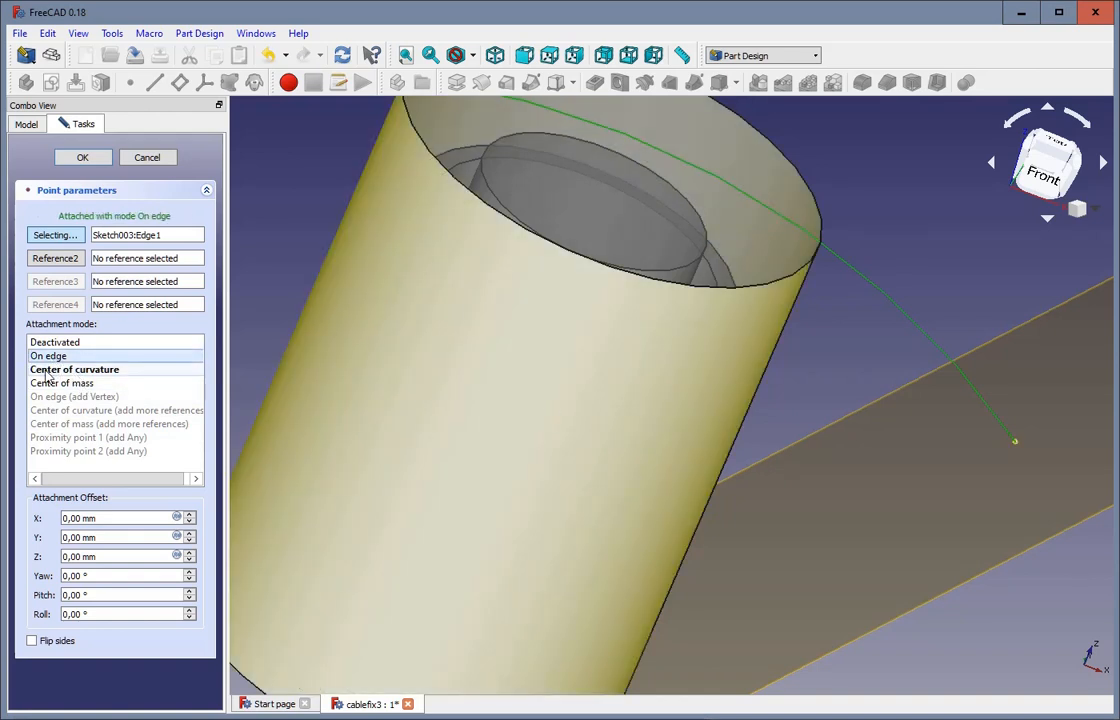
scroll(1000, 432, "down", 5)
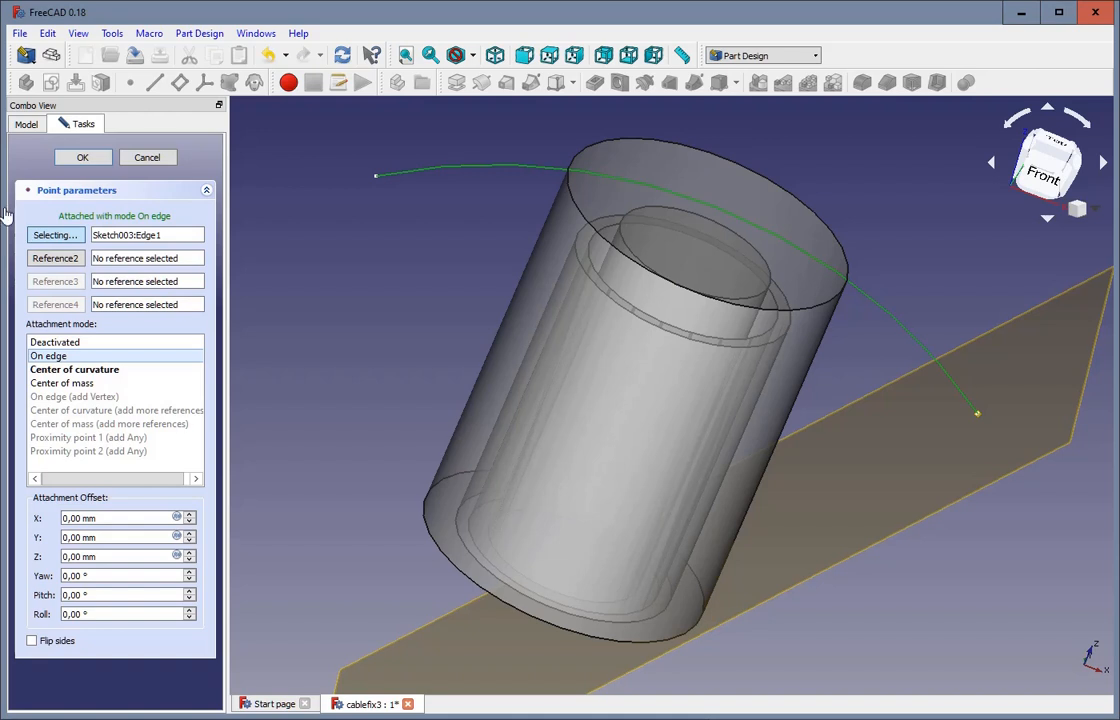
left_click(60, 162)
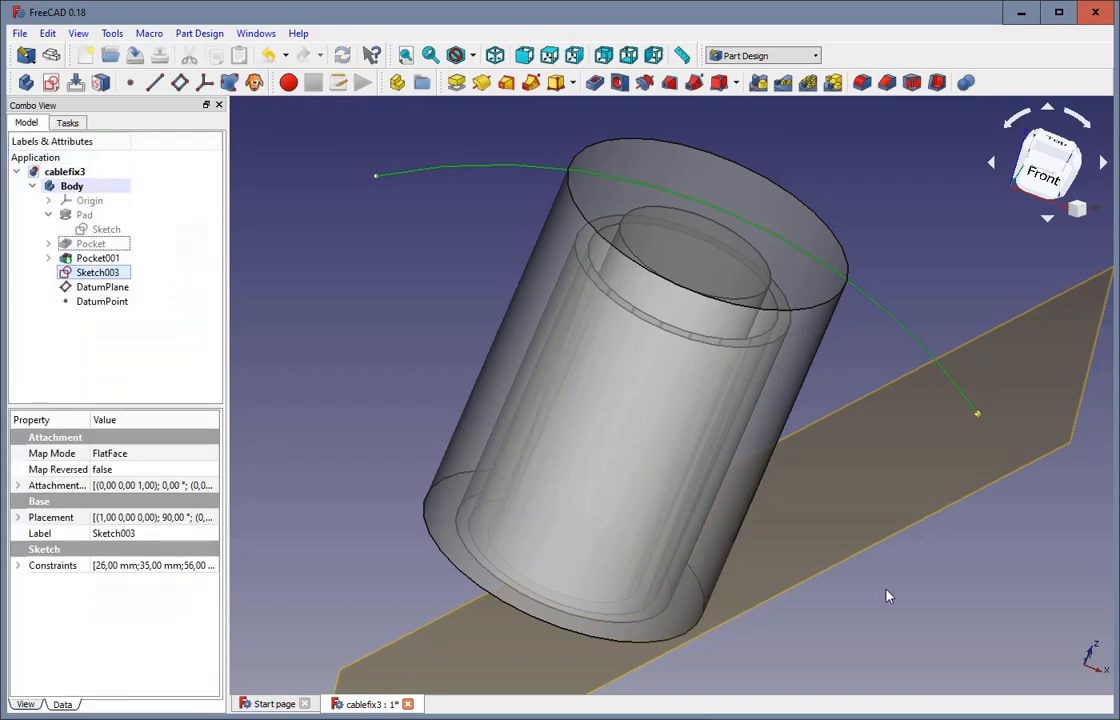
Start a new sketch on the datum plane at the end of the arc
middle_click_drag(922, 597, 799, 500)
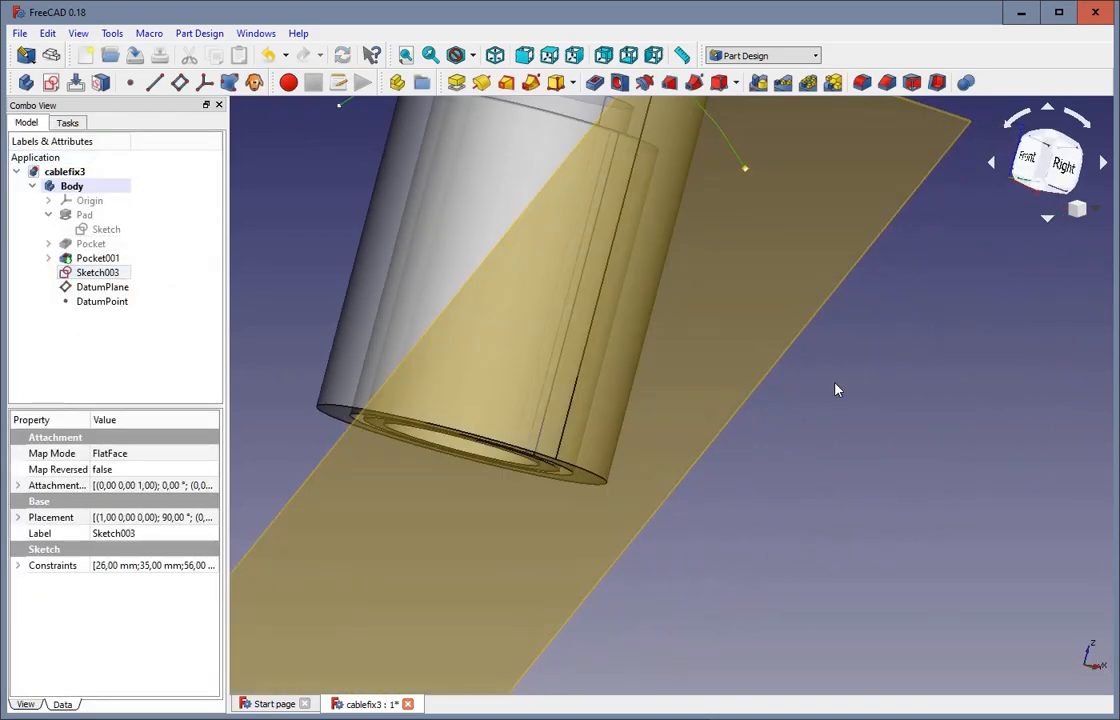
left_click(770, 278)
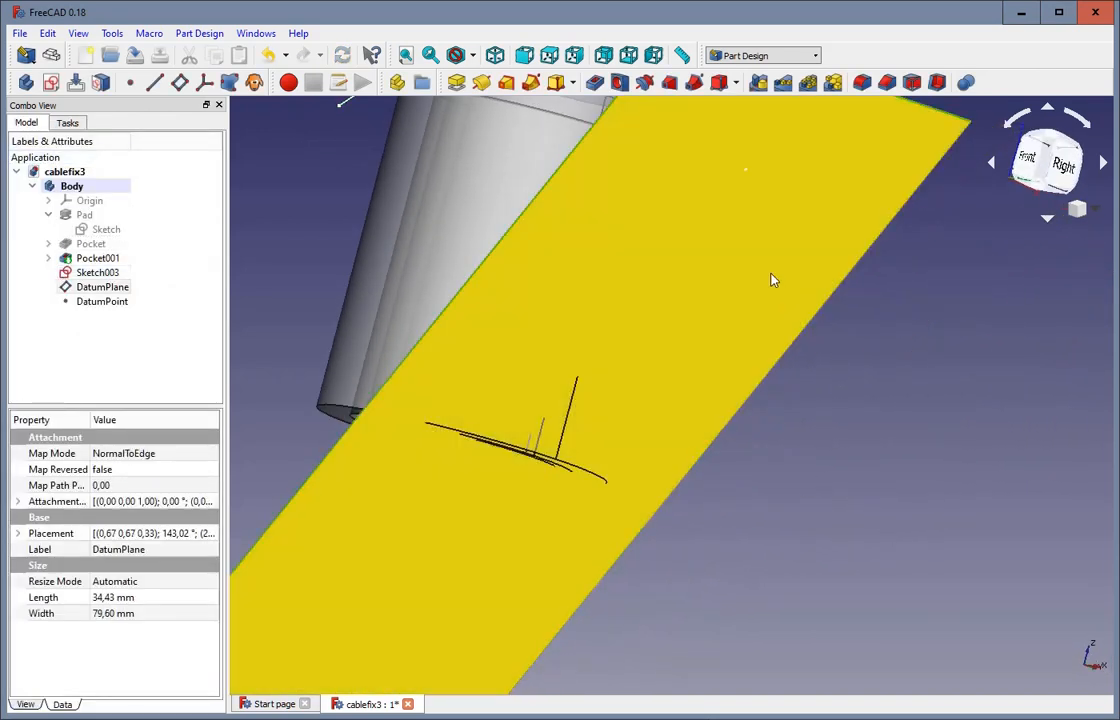
left_click(53, 83)
scroll(398, 284, "down", 5)
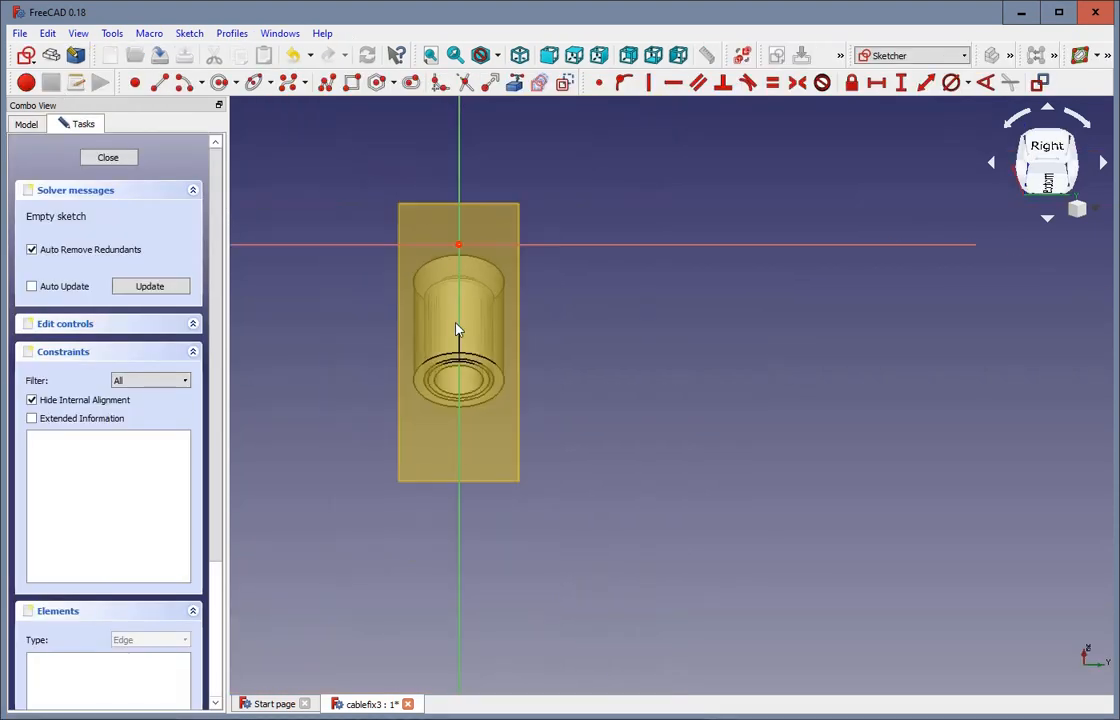
scroll(436, 190, "up", 5)
scroll(436, 190, "up", 2)
scroll(436, 190, "down", 2)
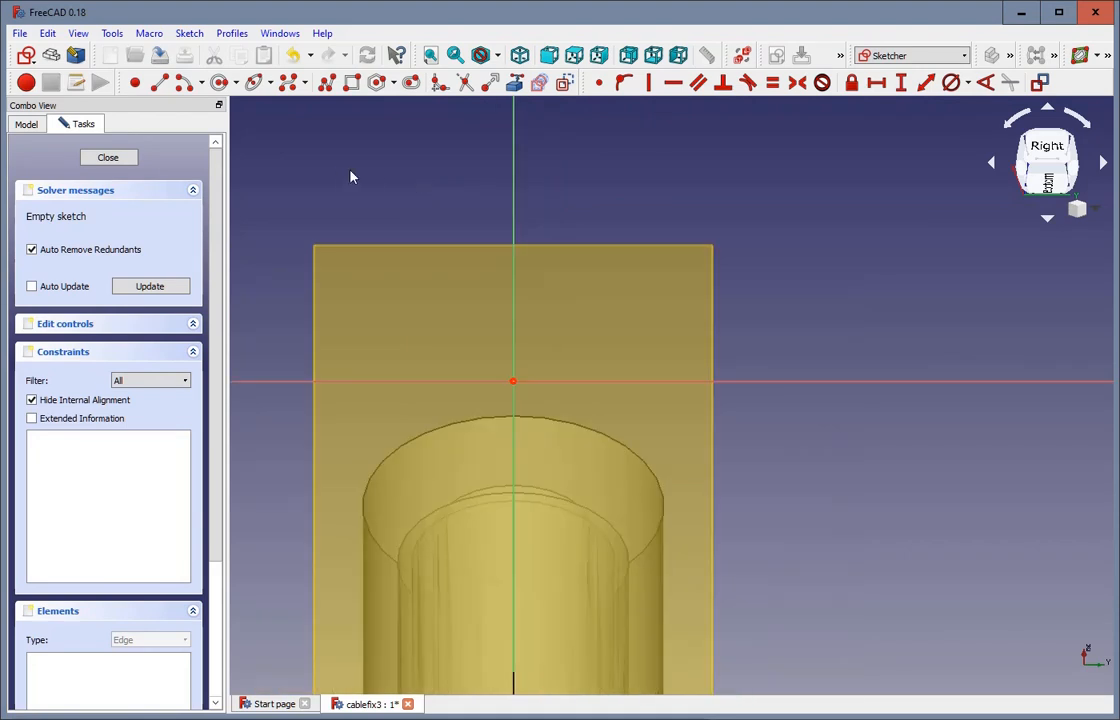
Sketch a small rectangle around the origin, raise its top edge to about 4.7 mm above the origin, and close the sketch
left_click(352, 82)
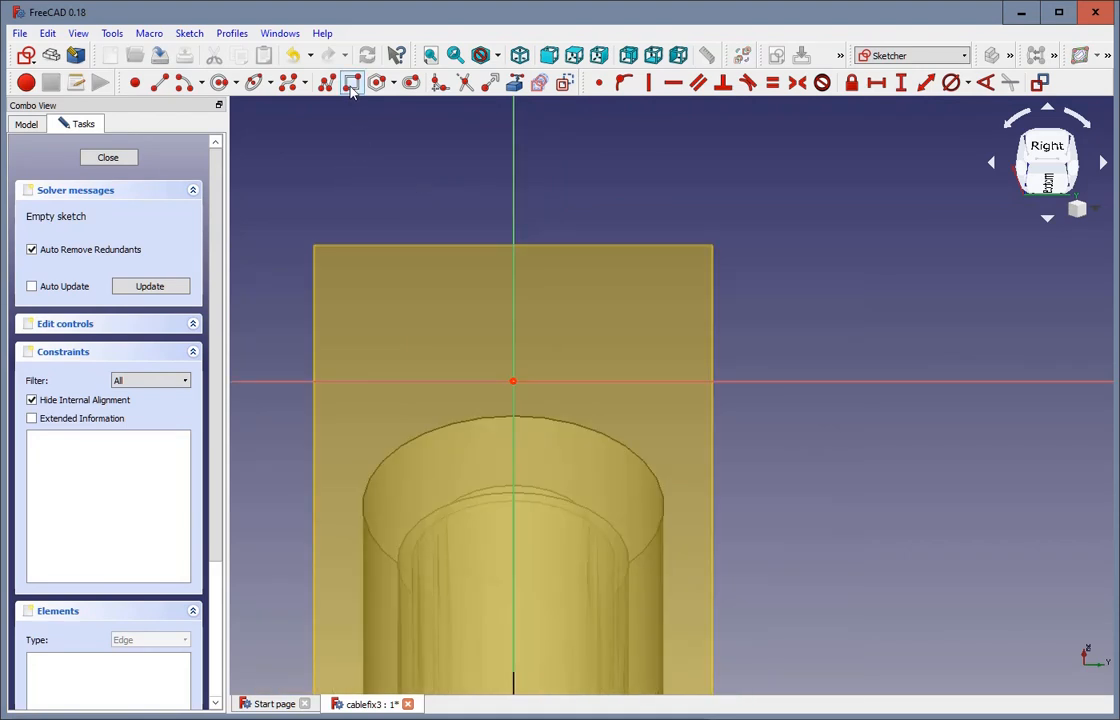
left_click(480, 352)
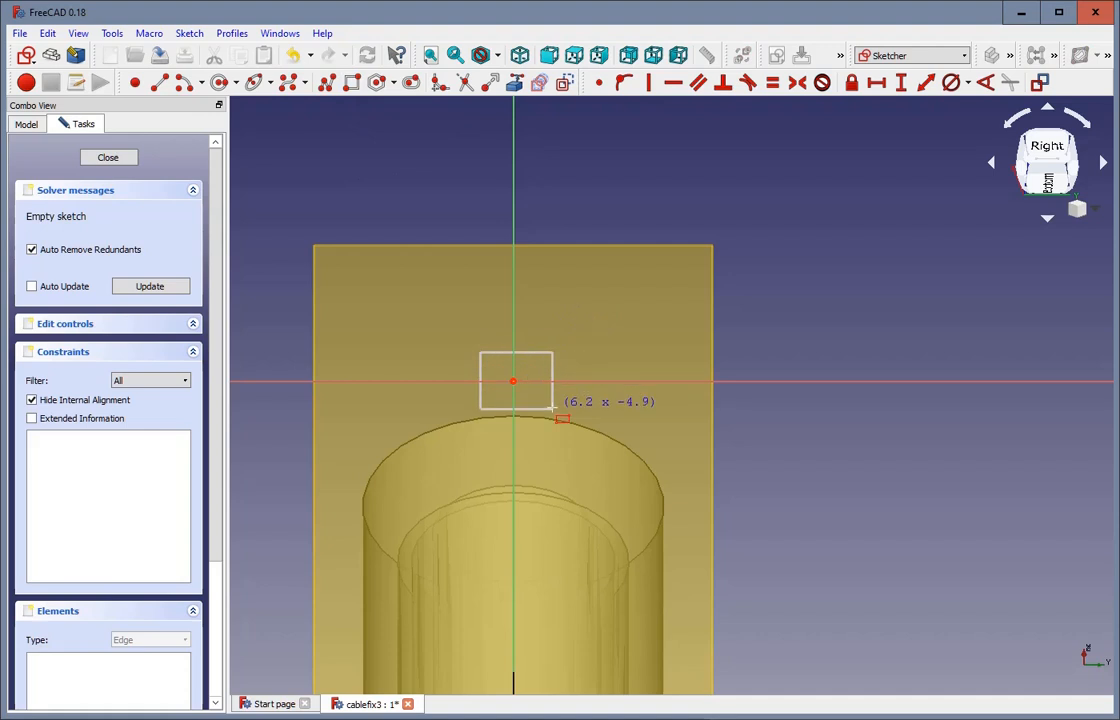
left_click(545, 407)
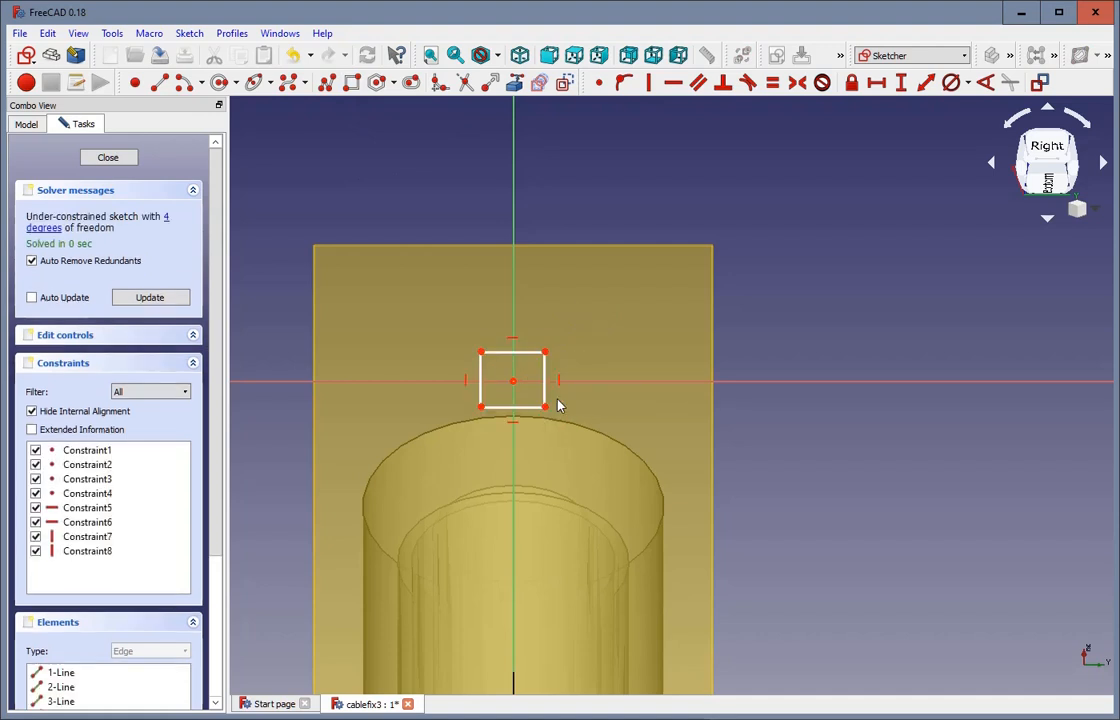
right_click(790, 303)
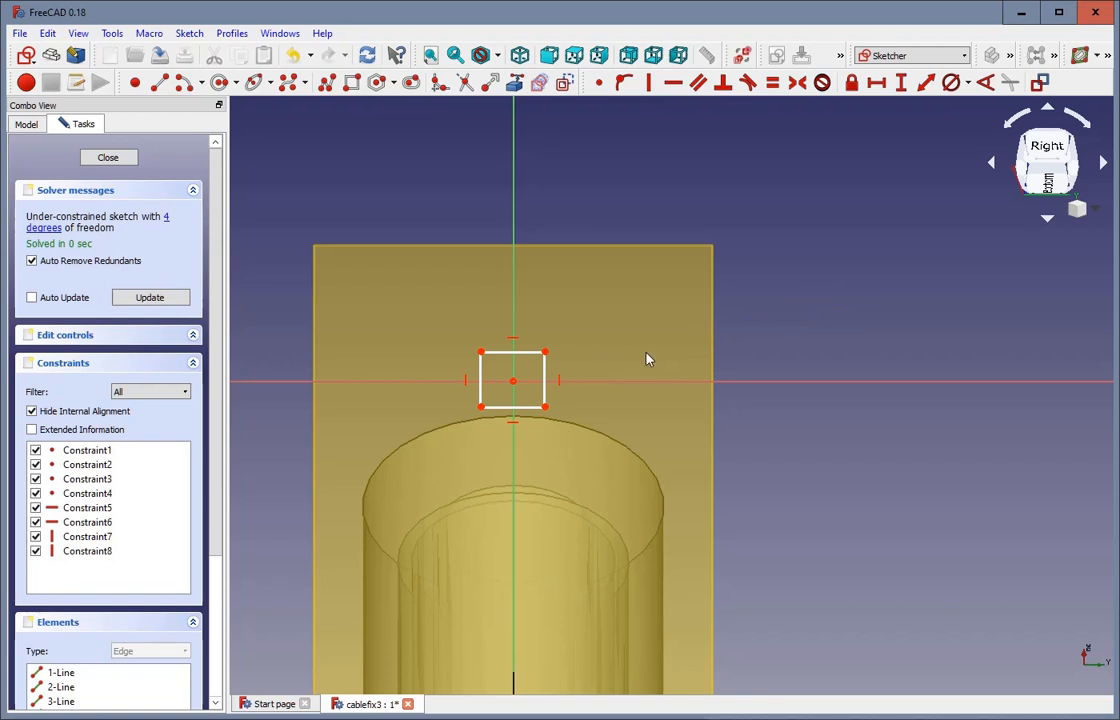
left_click_drag(517, 353, 518, 333)
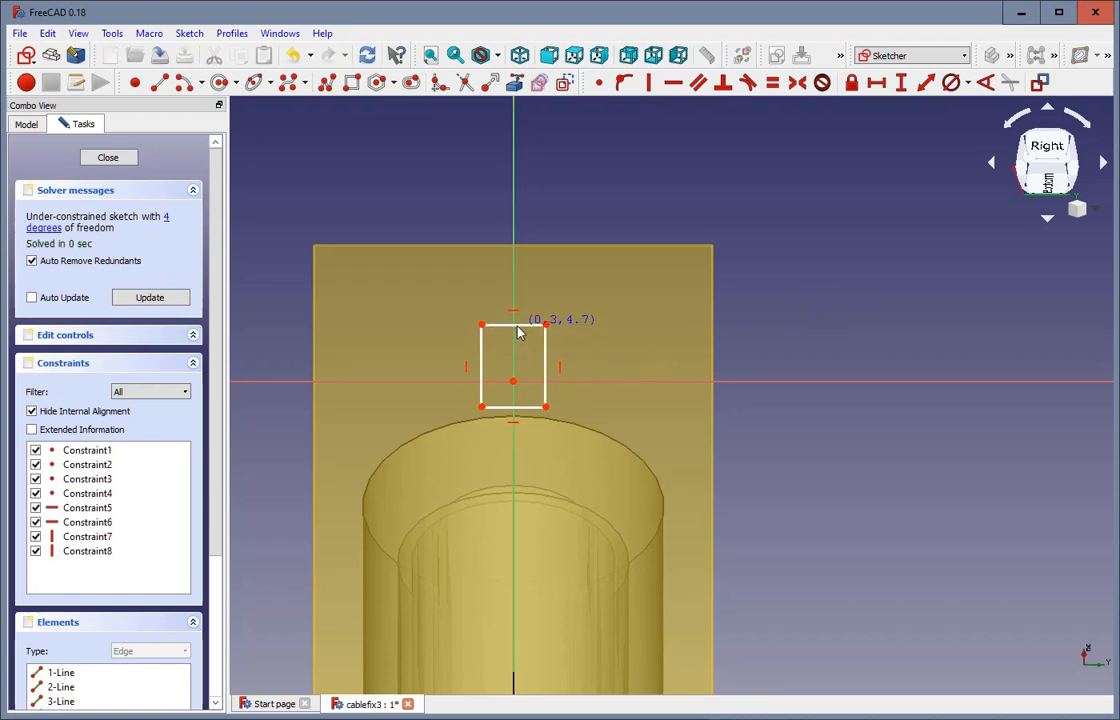
left_click(105, 157)
Sweep the rectangle sketch along the arc edge of Sketch003 as an additive pipe, with Transformed corners and Standard orientation
scroll(590, 315, "down", 5)
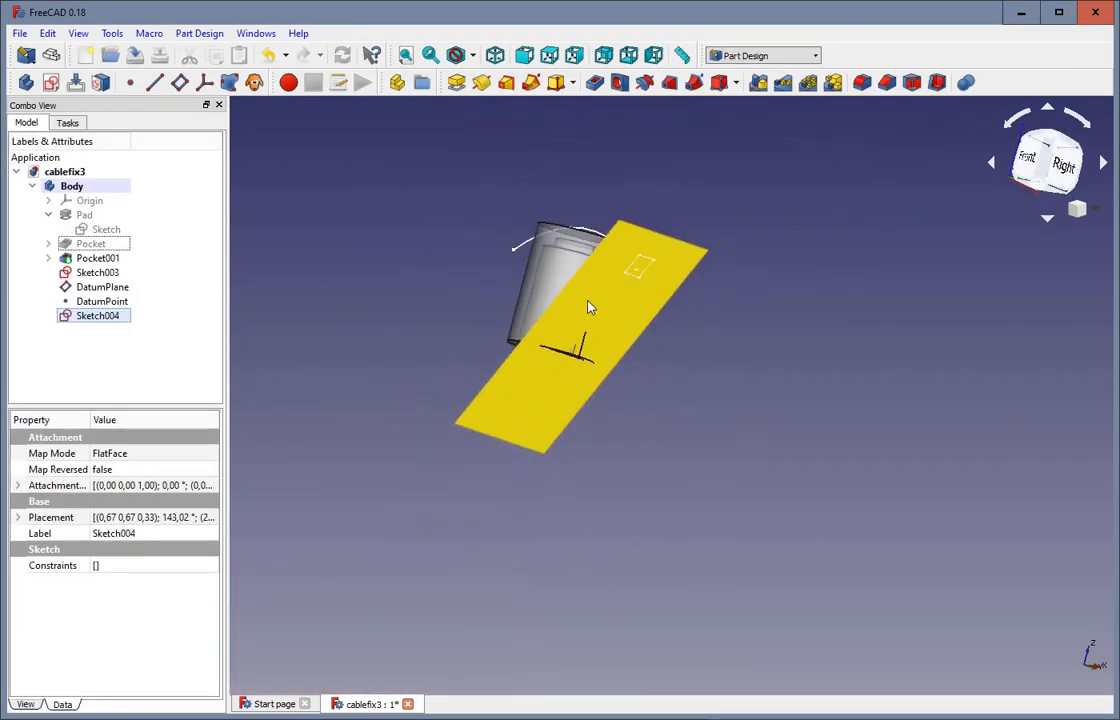
scroll(590, 308, "up", 5)
middle_click_drag(595, 208, 638, 241)
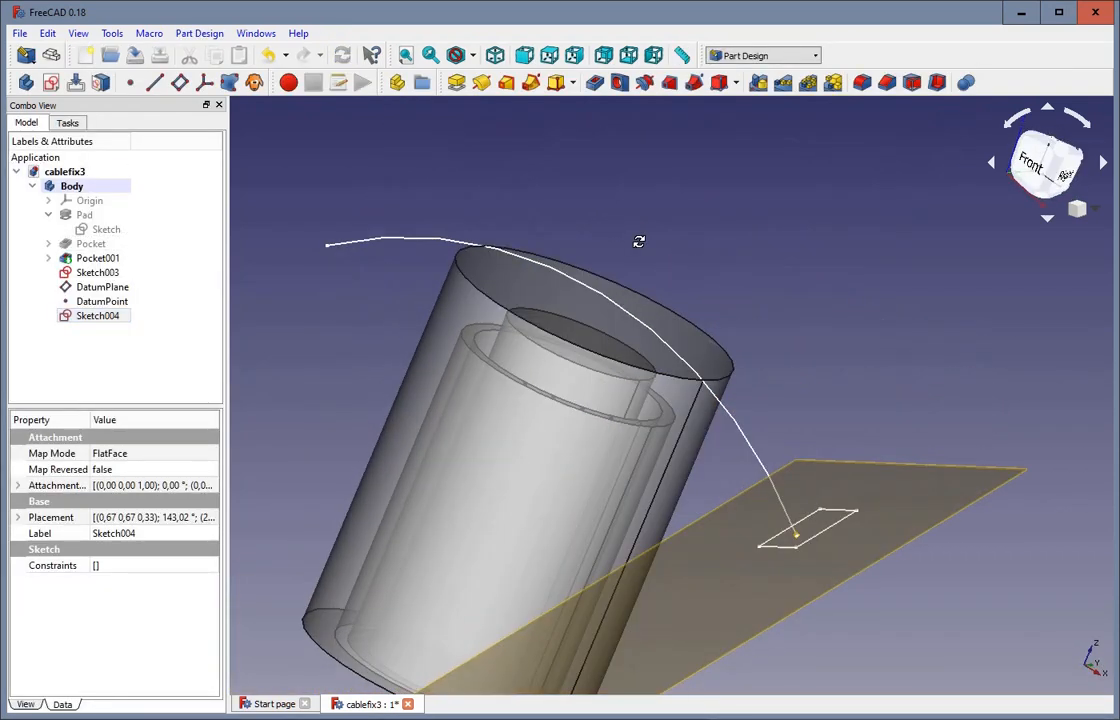
left_click(135, 358)
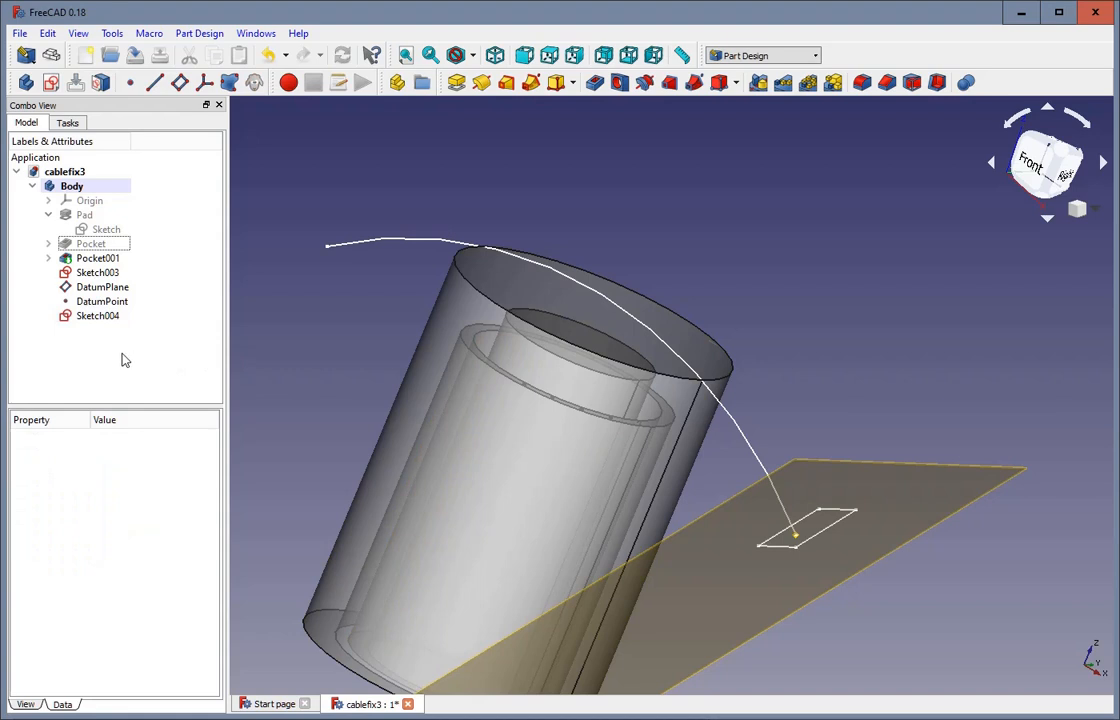
left_click(103, 275)
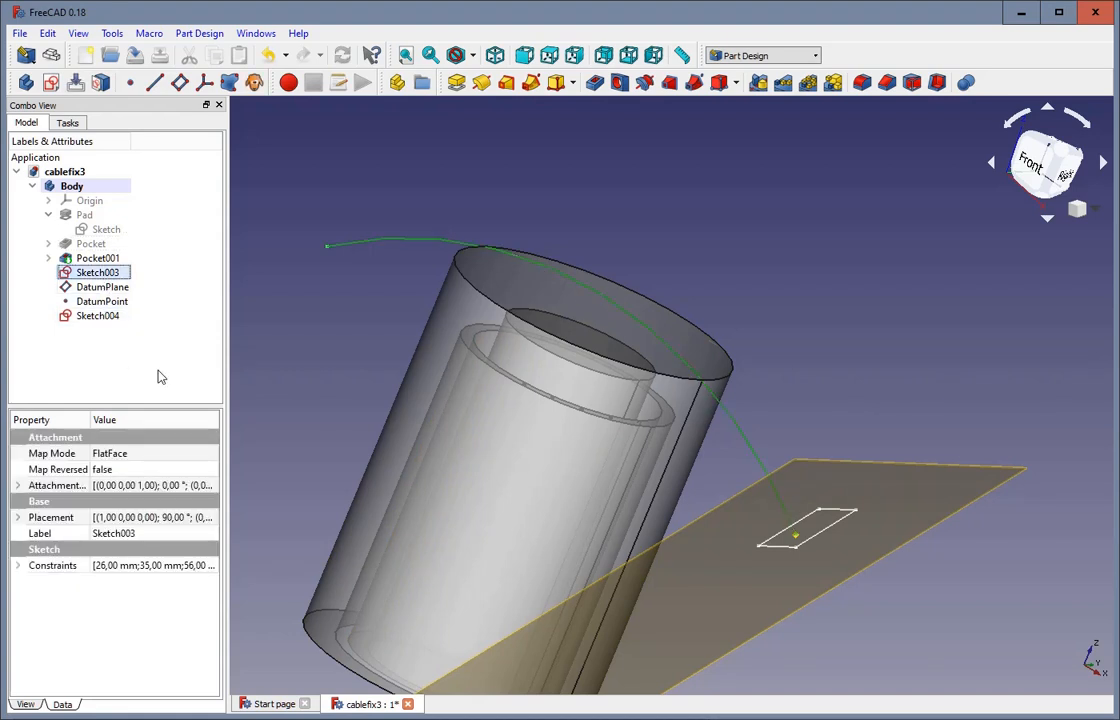
left_click(116, 317)
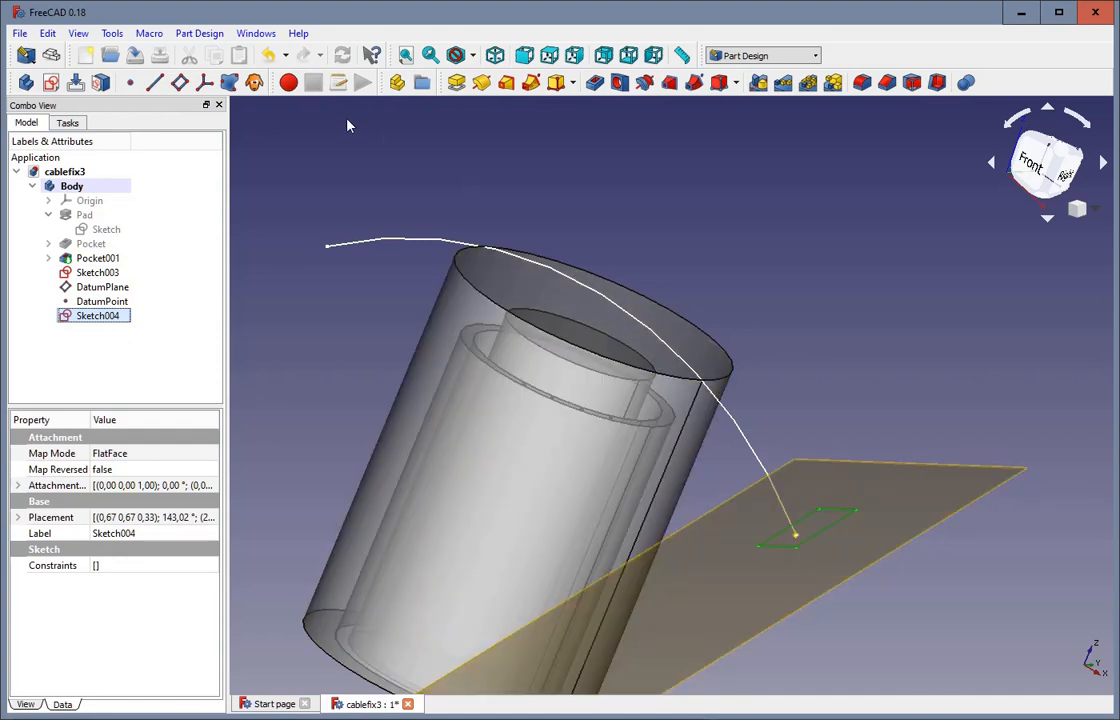
left_click(533, 88)
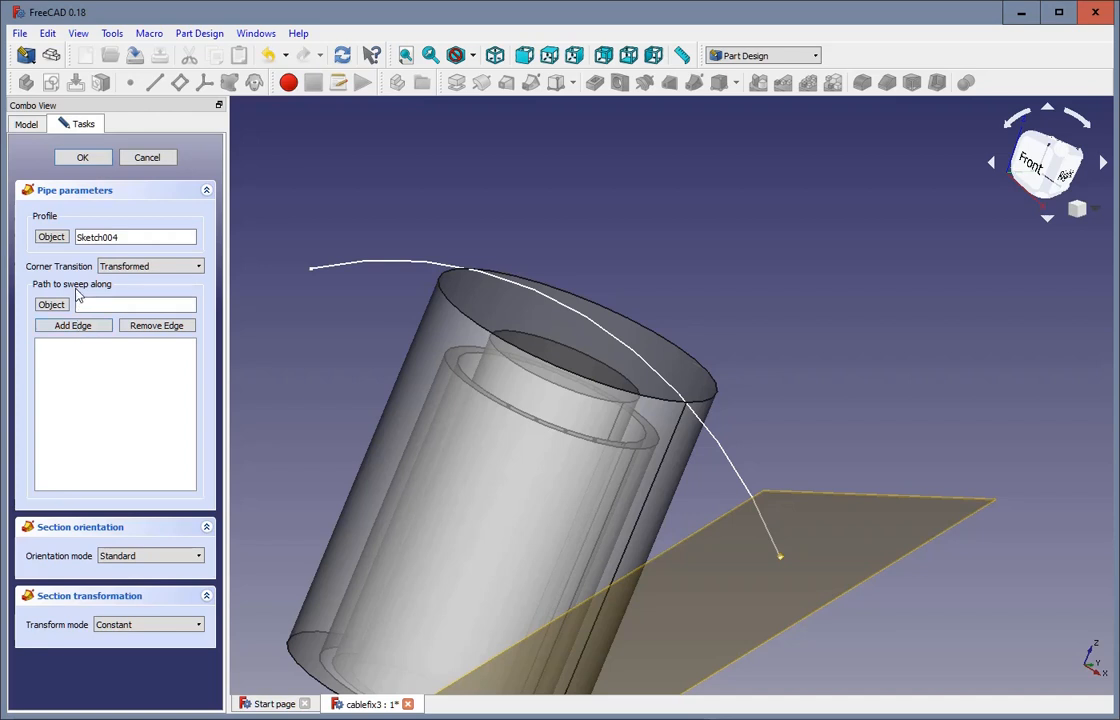
left_click(66, 328)
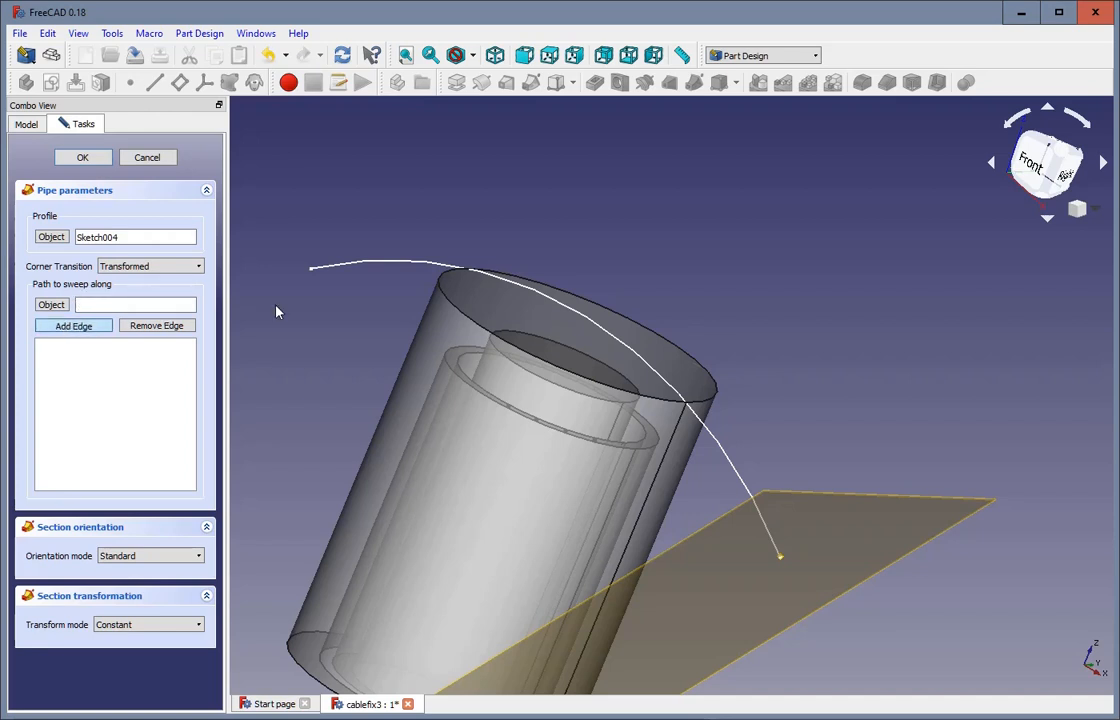
left_click(359, 264)
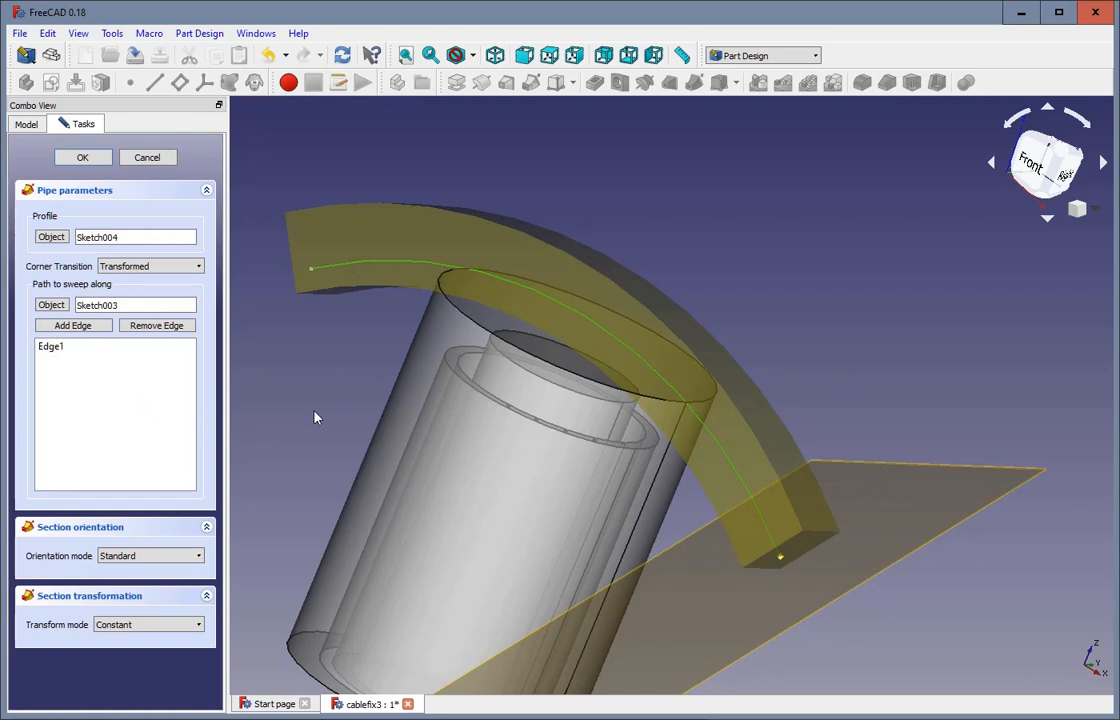
middle_click_drag(315, 418, 432, 426)
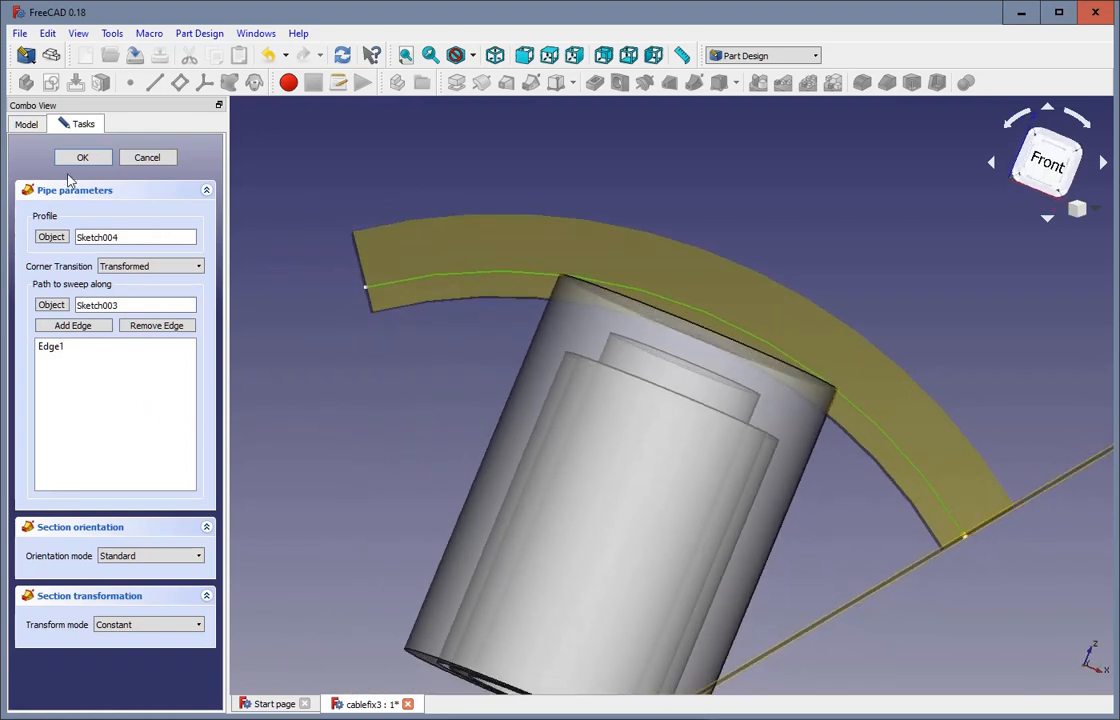
left_click(82, 157)
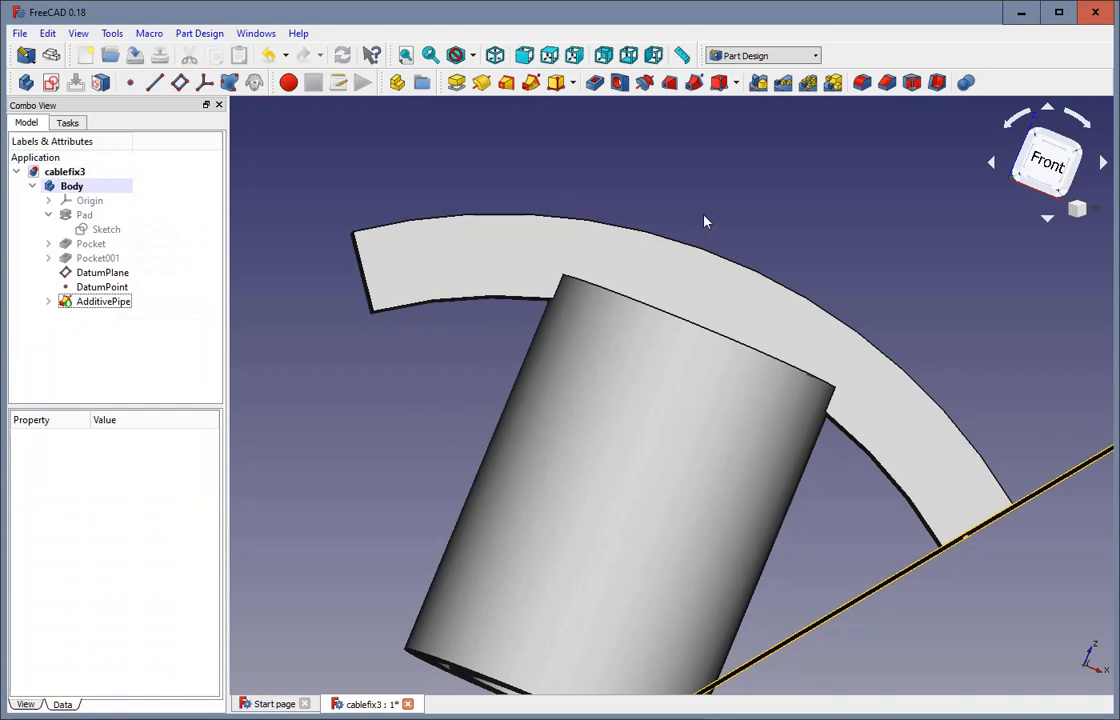
middle_click_drag(705, 220, 682, 216)
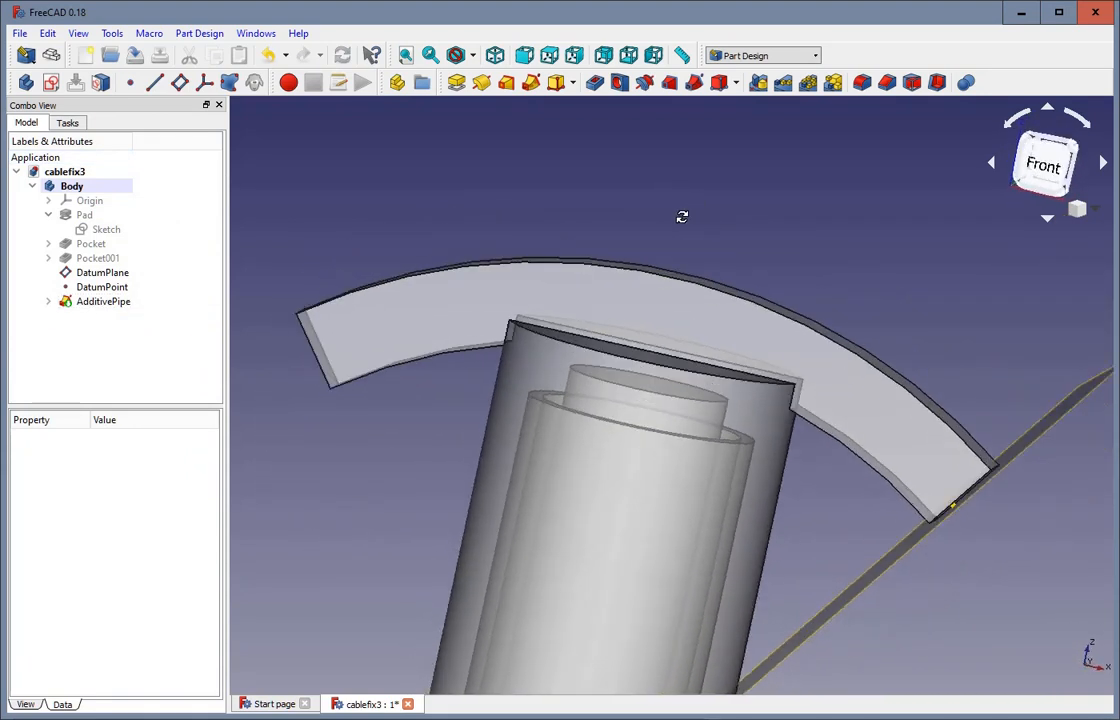
Open the AdditivePipe's profile sketch, Sketch004, for editing and hide the datum plane and datum point
left_click(47, 302)
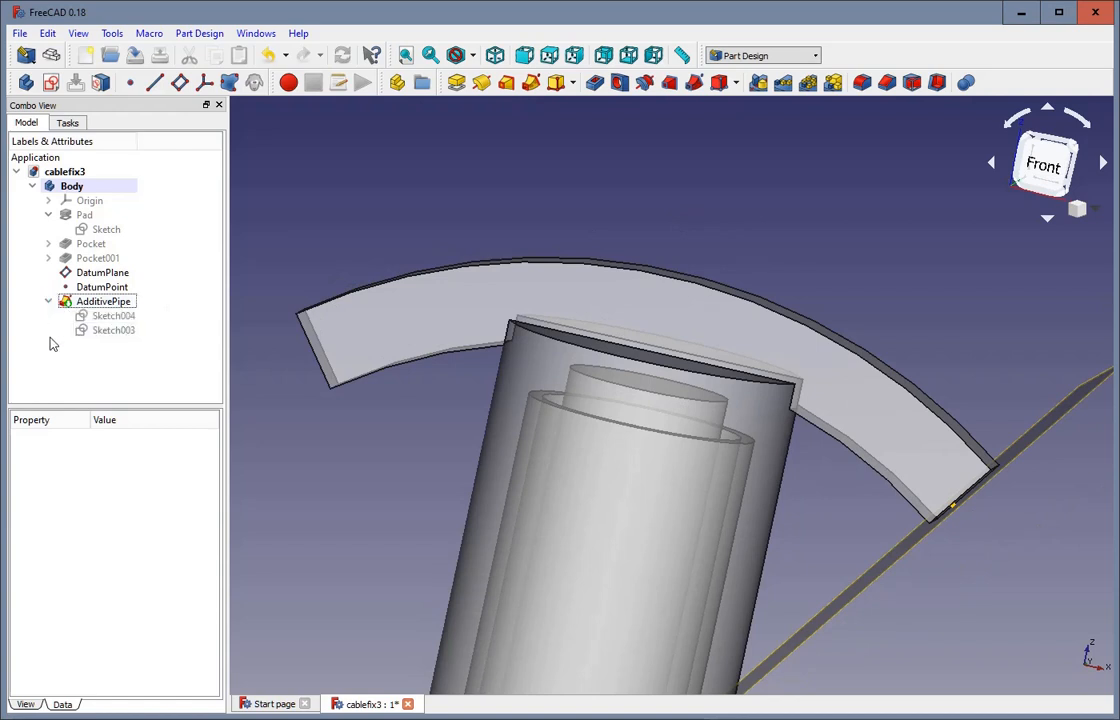
left_click(117, 316)
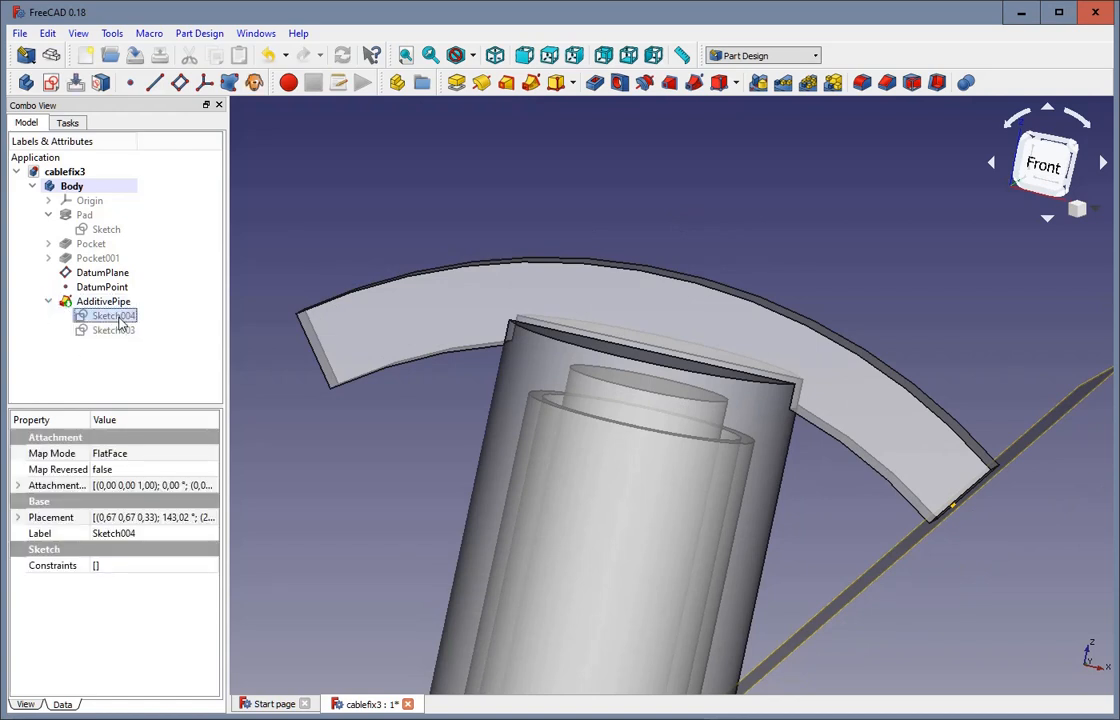
double_click(117, 316)
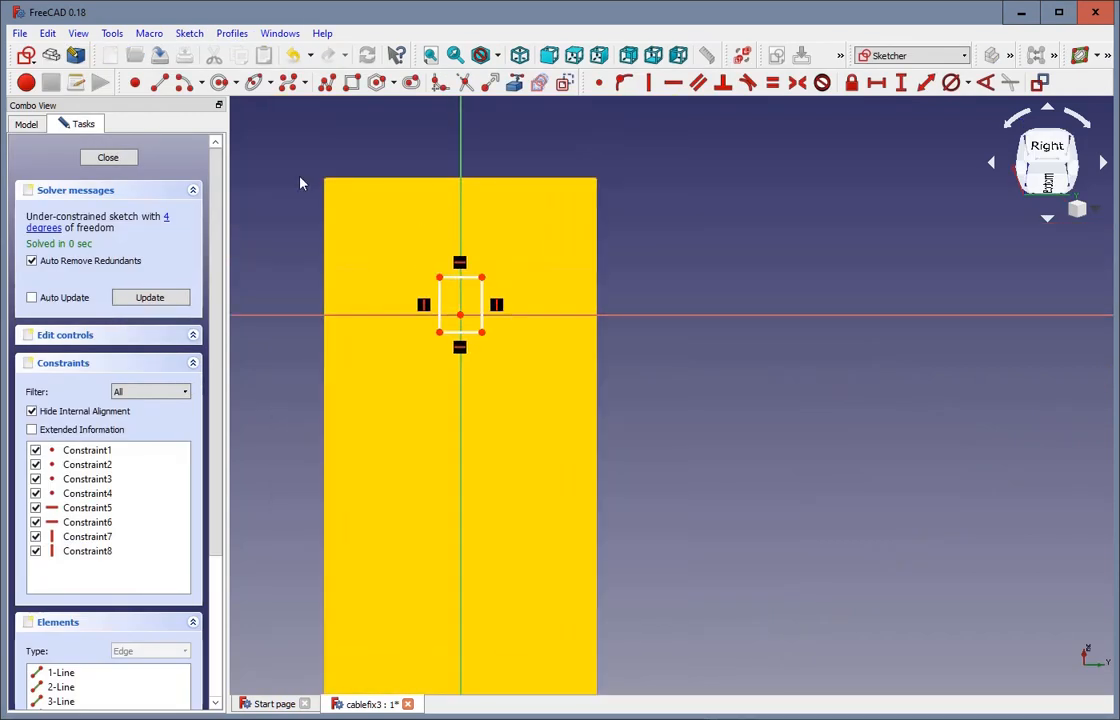
left_click(30, 121)
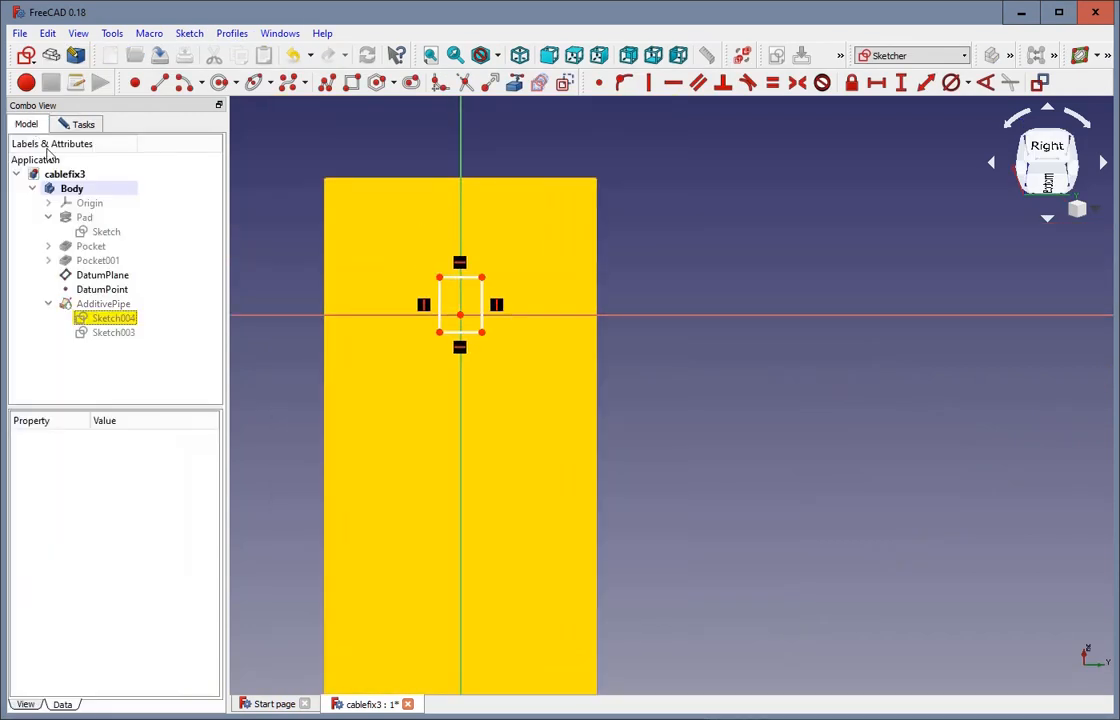
left_click(90, 278)
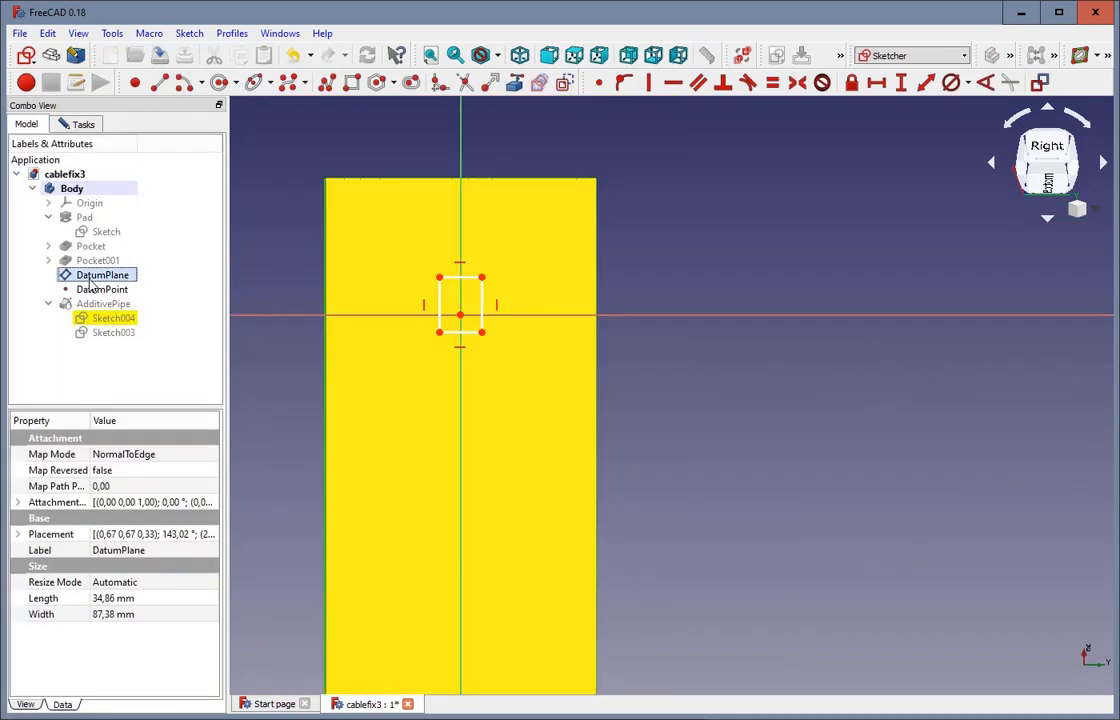
key("space")
left_click(92, 289)
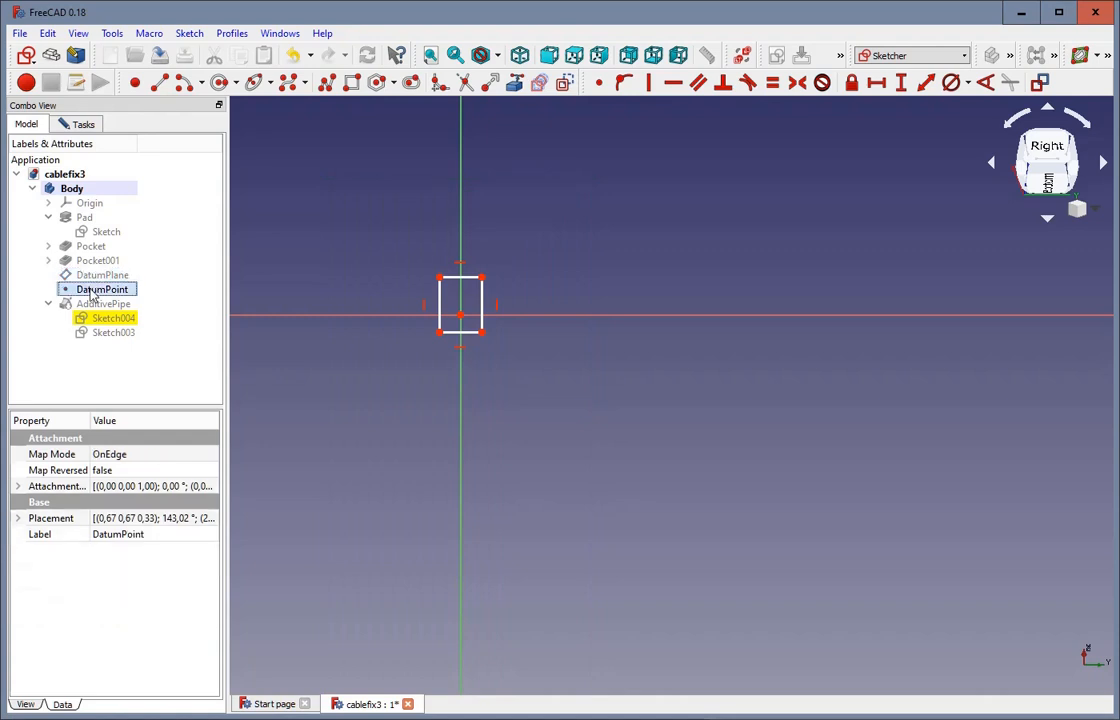
Delete the top edge of the profile rectangle
scroll(470, 265, "up", 8)
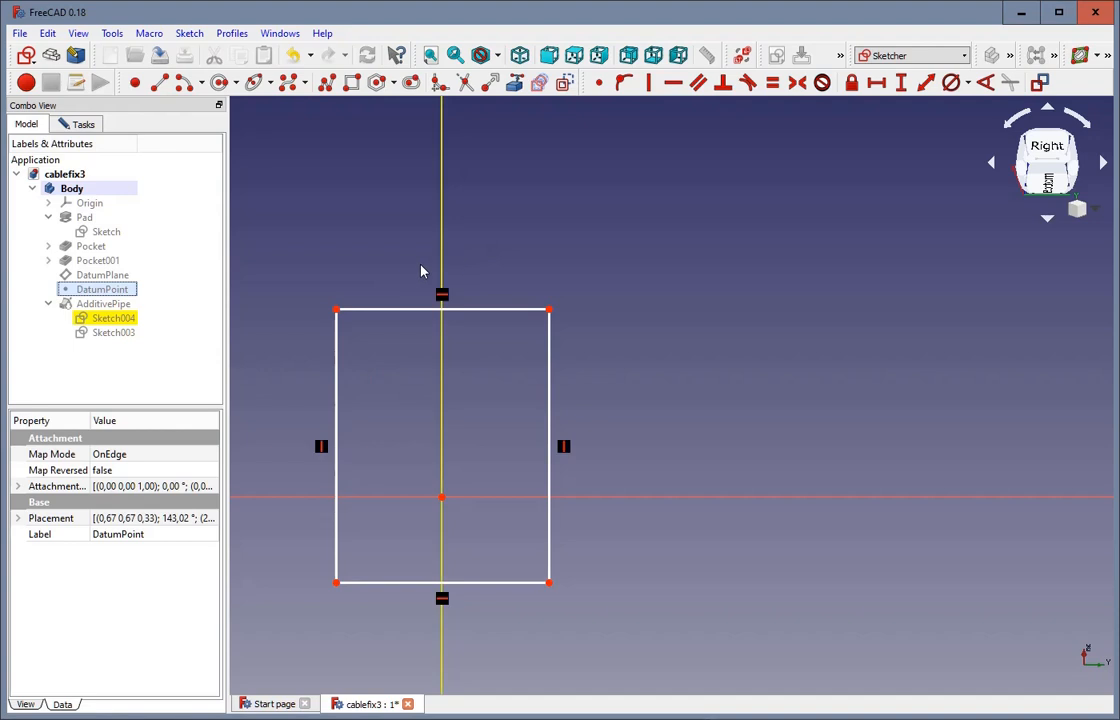
left_click(475, 311)
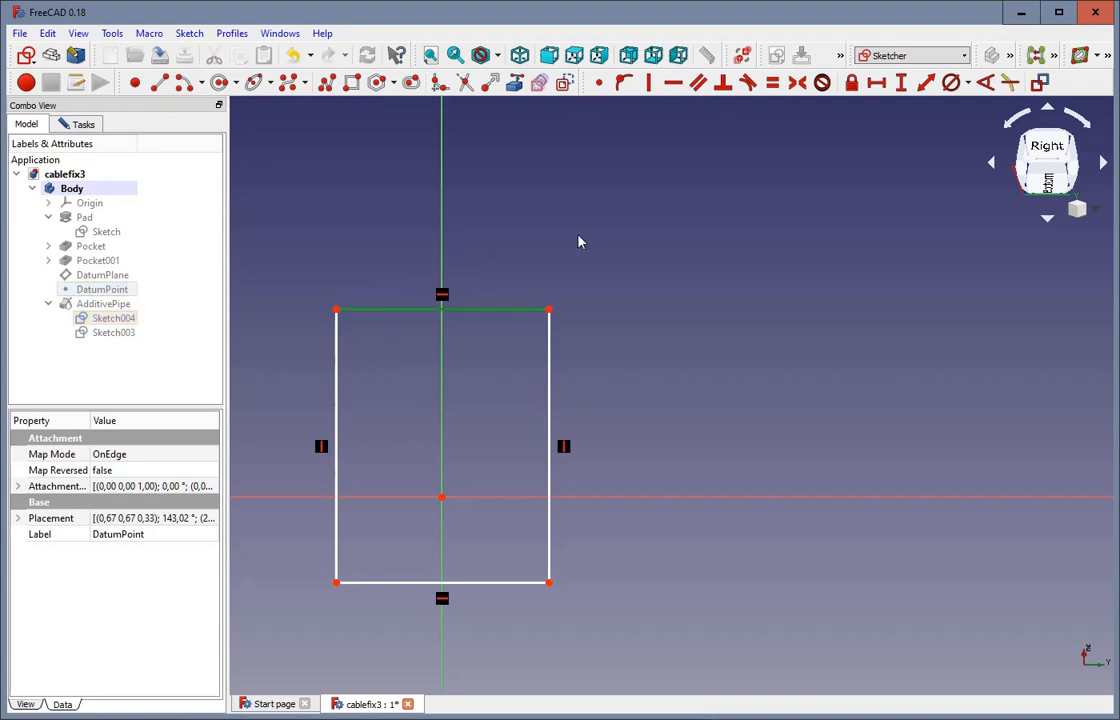
key("Delete")
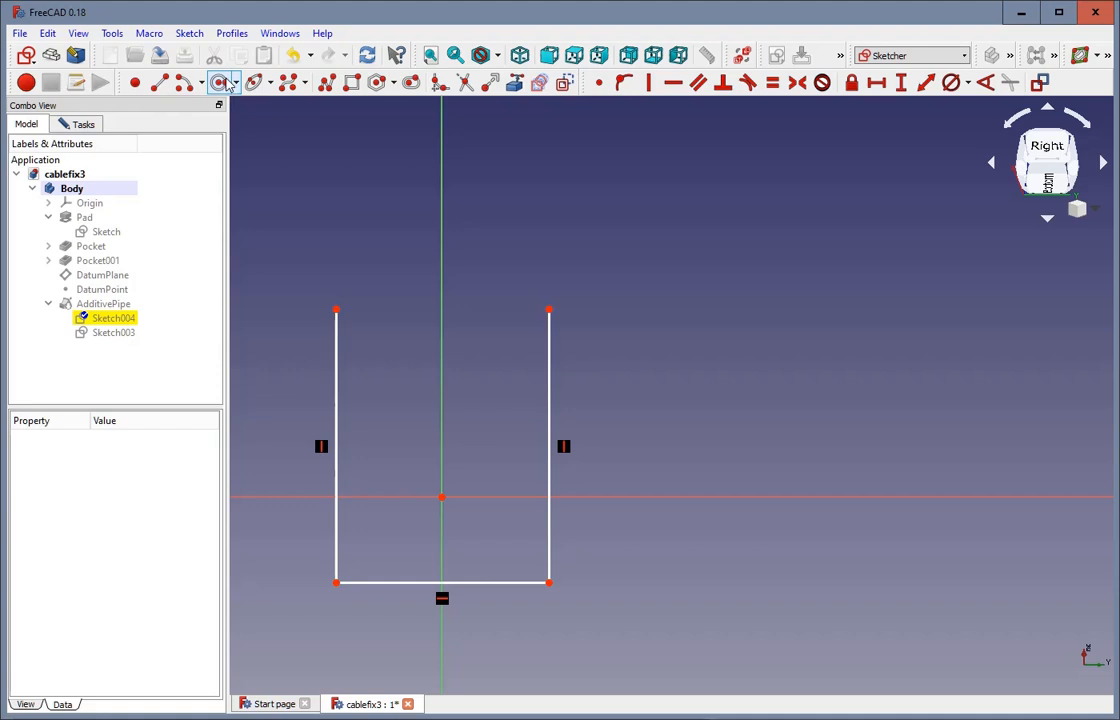
Draw an upward-opening arc centred on the vertical axis, between the upper ends of the two side lines
left_click(183, 85)
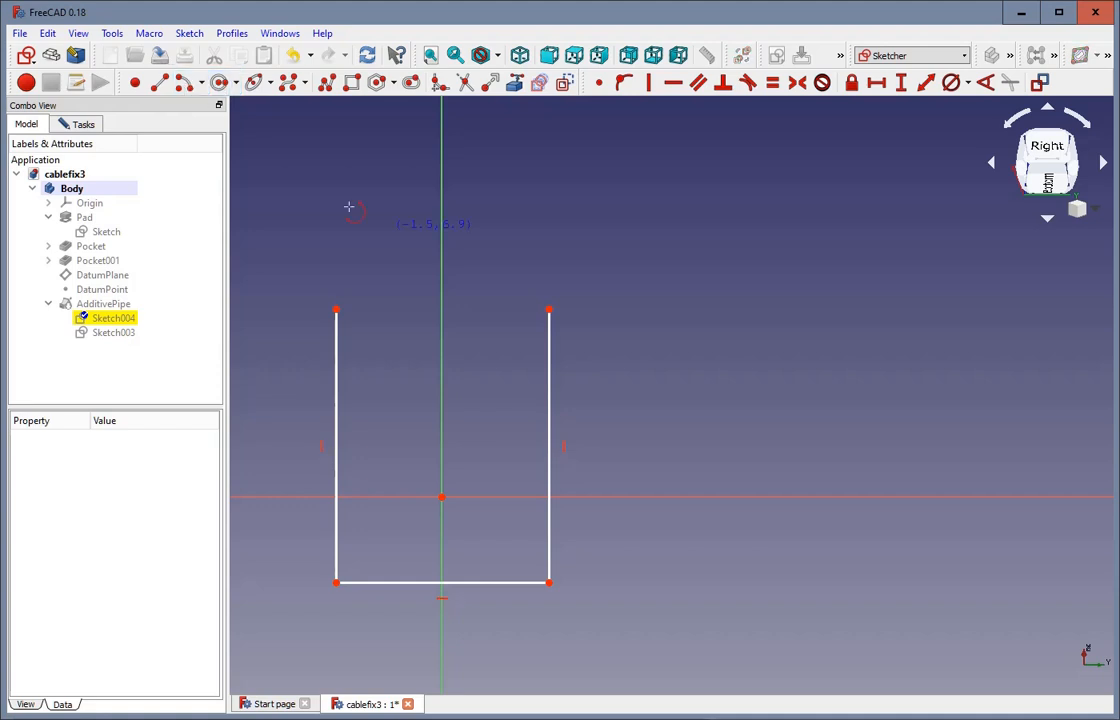
left_click(440, 299)
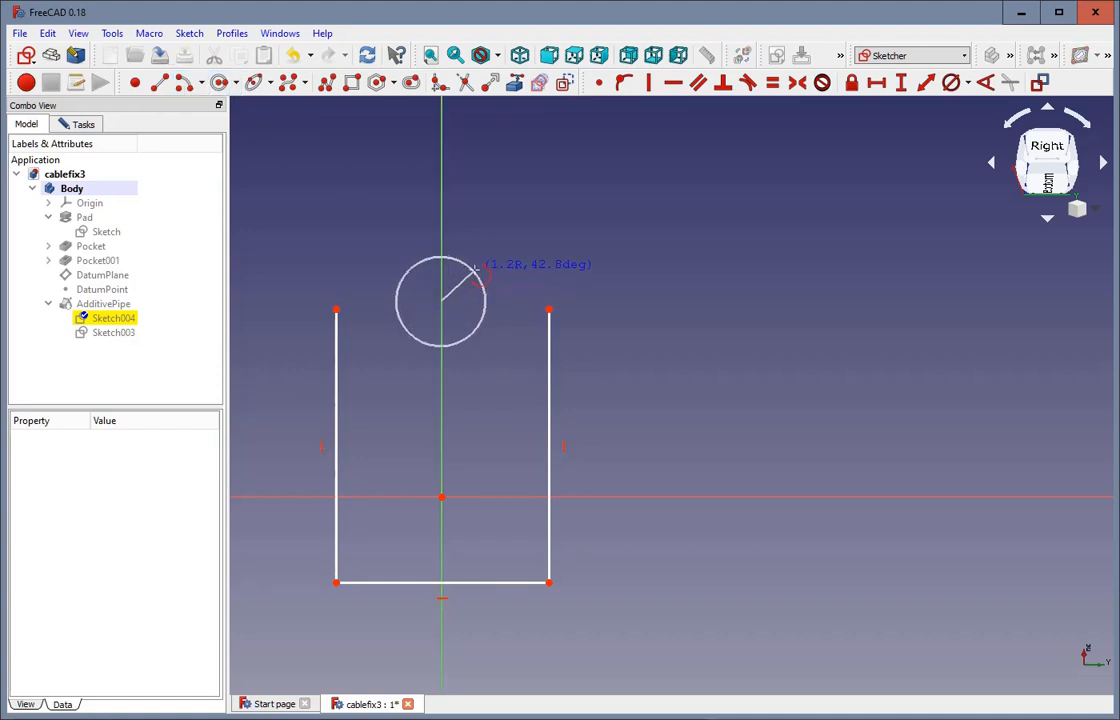
left_click(486, 258)
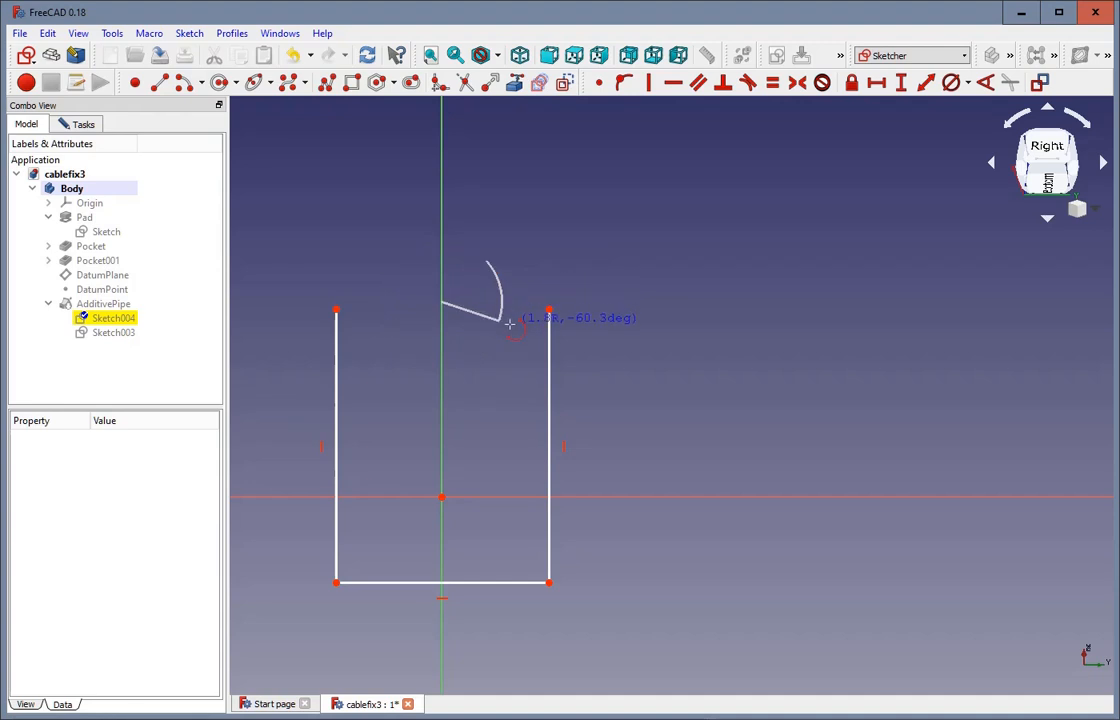
left_click(381, 271)
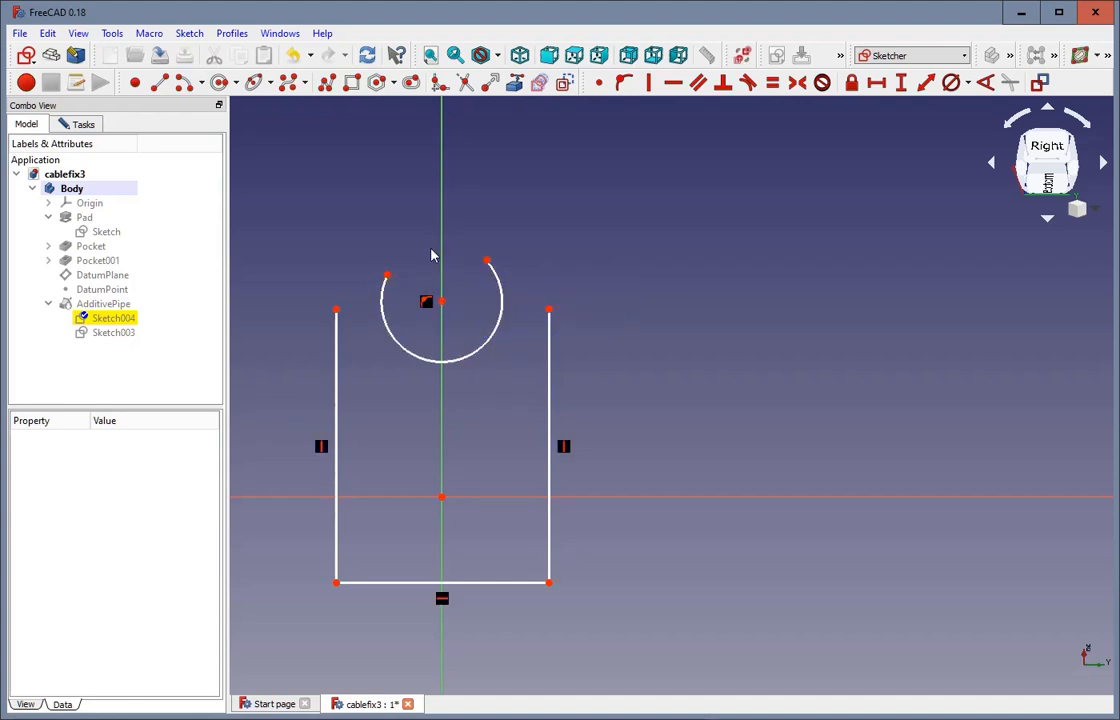
Constrain the arc's two endpoints to be horizontally aligned and move its centre slightly down along the vertical axis
left_click(486, 262)
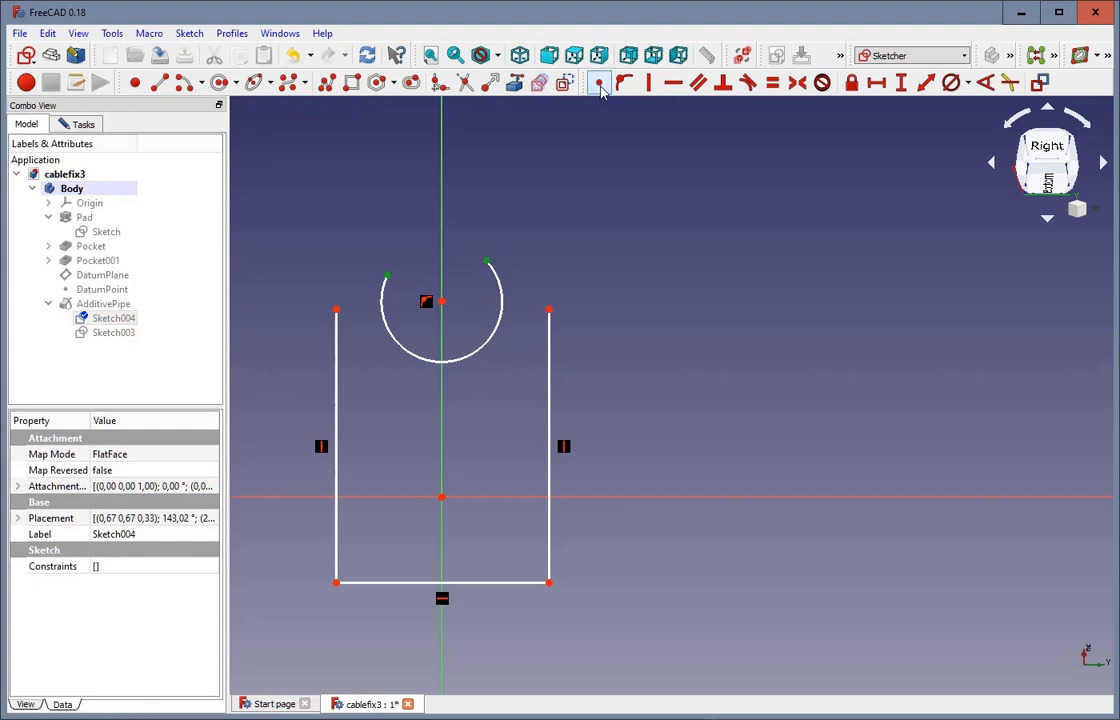
left_click(673, 82)
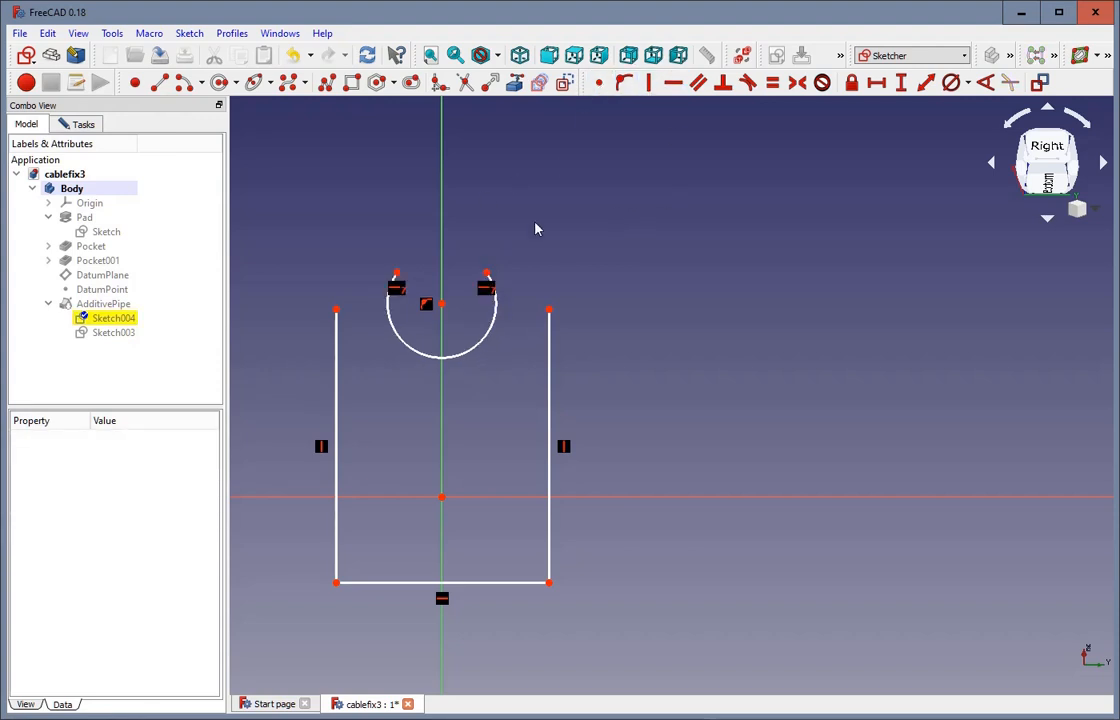
scroll(535, 229, "up", 5)
scroll(520, 215, "down", 2)
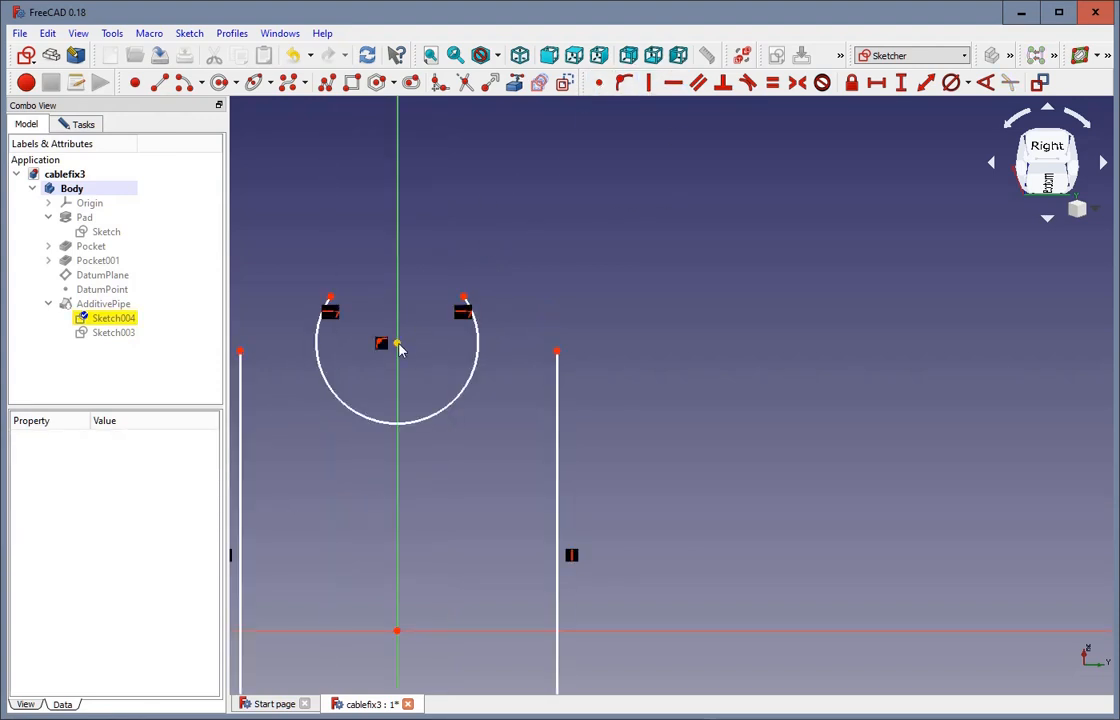
mouse_move(398, 346)
left_mouse_down()
mouse_move(412, 418)
mouse_move(413, 372)
left_mouse_up()
scroll(428, 340, "down", 2)
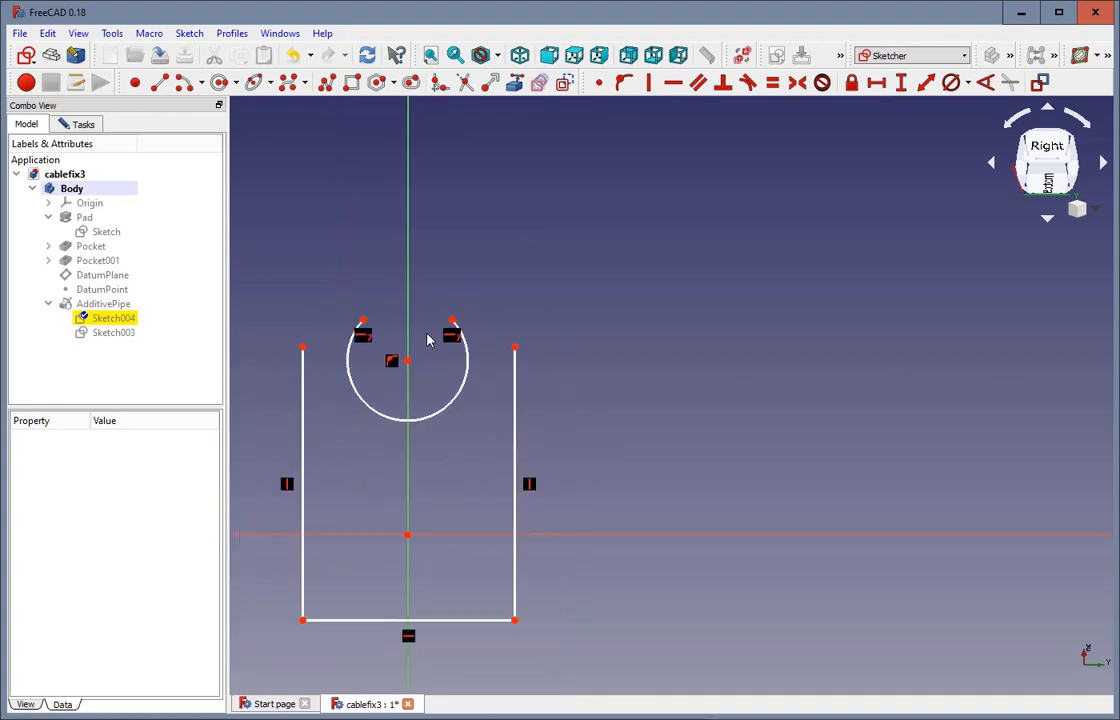
Align the upper end of each side line horizontally with the nearest arc endpoint
left_click(362, 322)
left_click(302, 348)
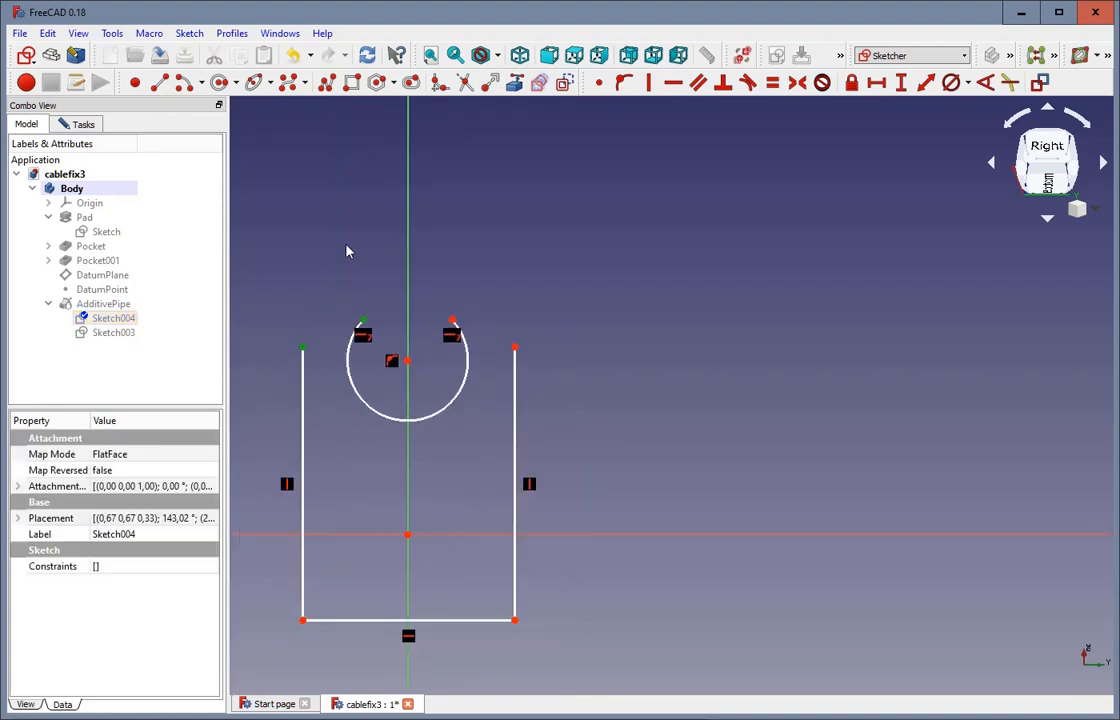
left_click(673, 82)
left_click(514, 348)
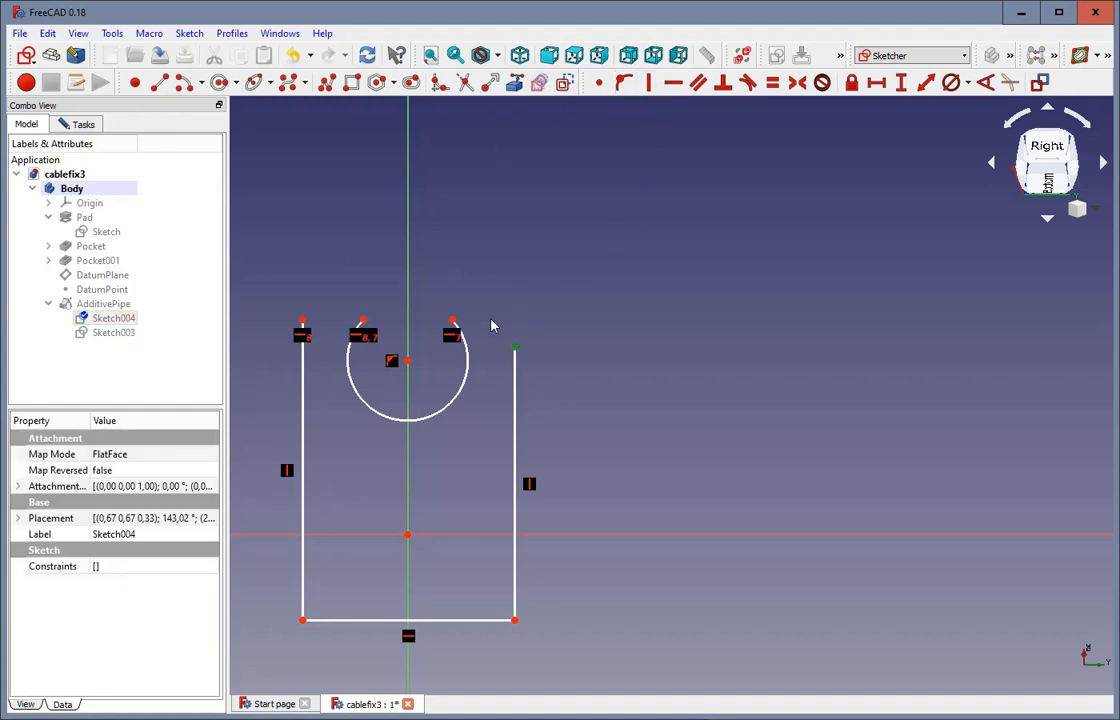
left_click(673, 82)
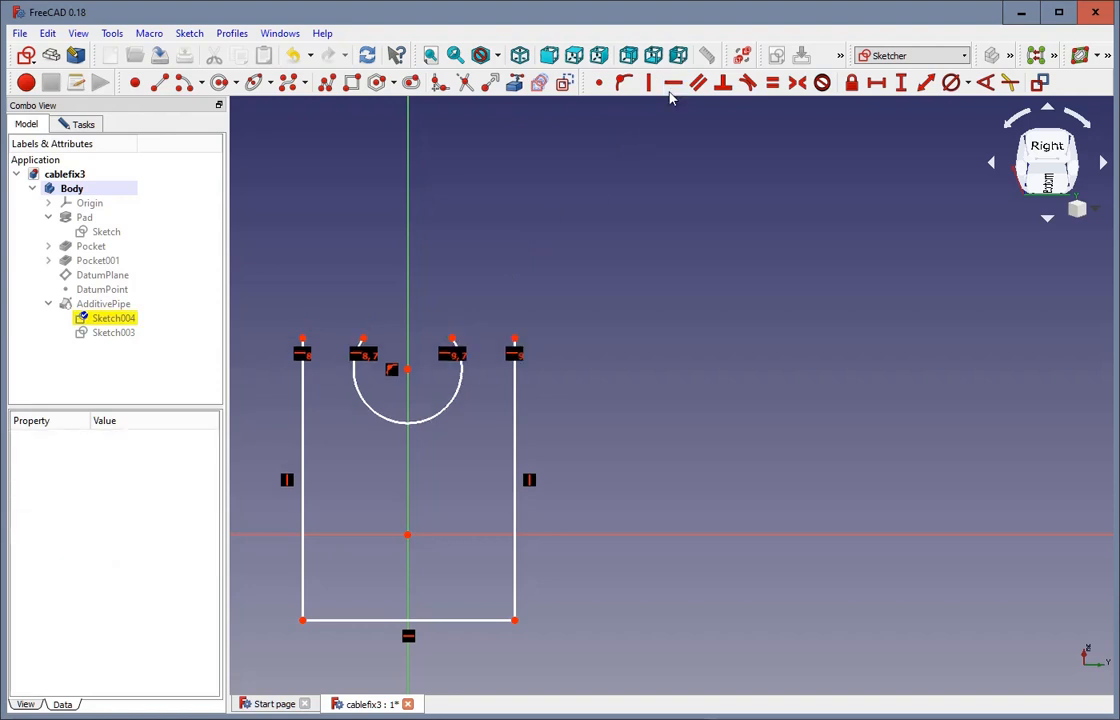
Draw two horizontal lines connecting the upper ends of the side lines to the arc's endpoints
left_click(159, 82)
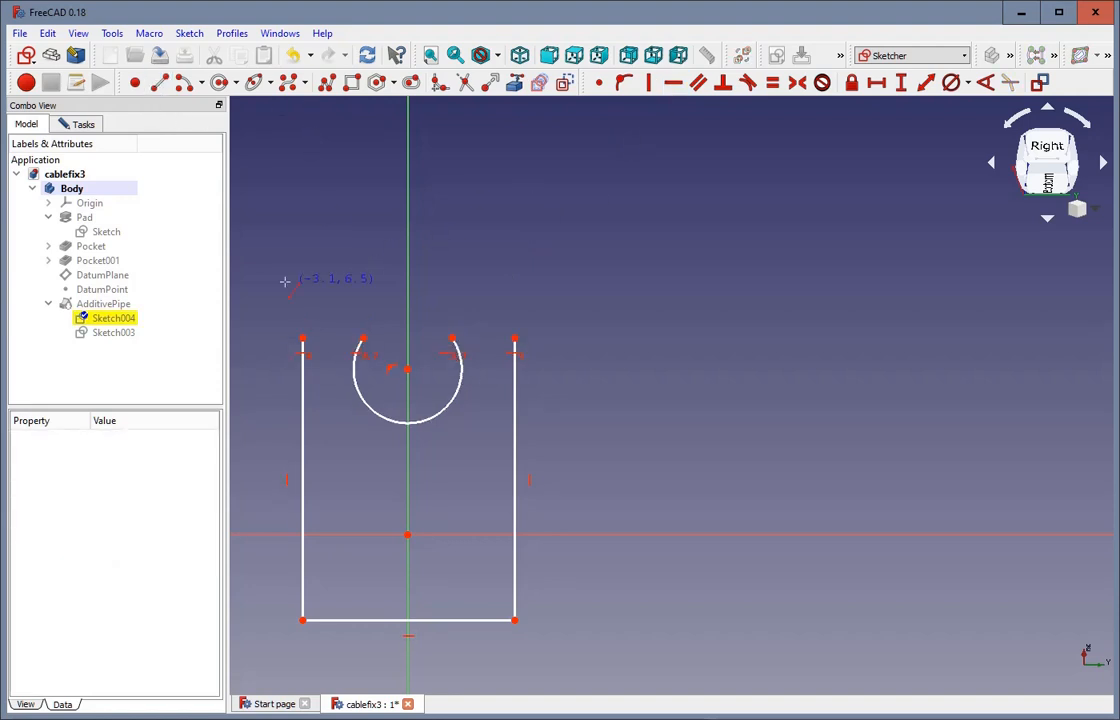
left_click(302, 338)
left_click(363, 338)
left_click(453, 338)
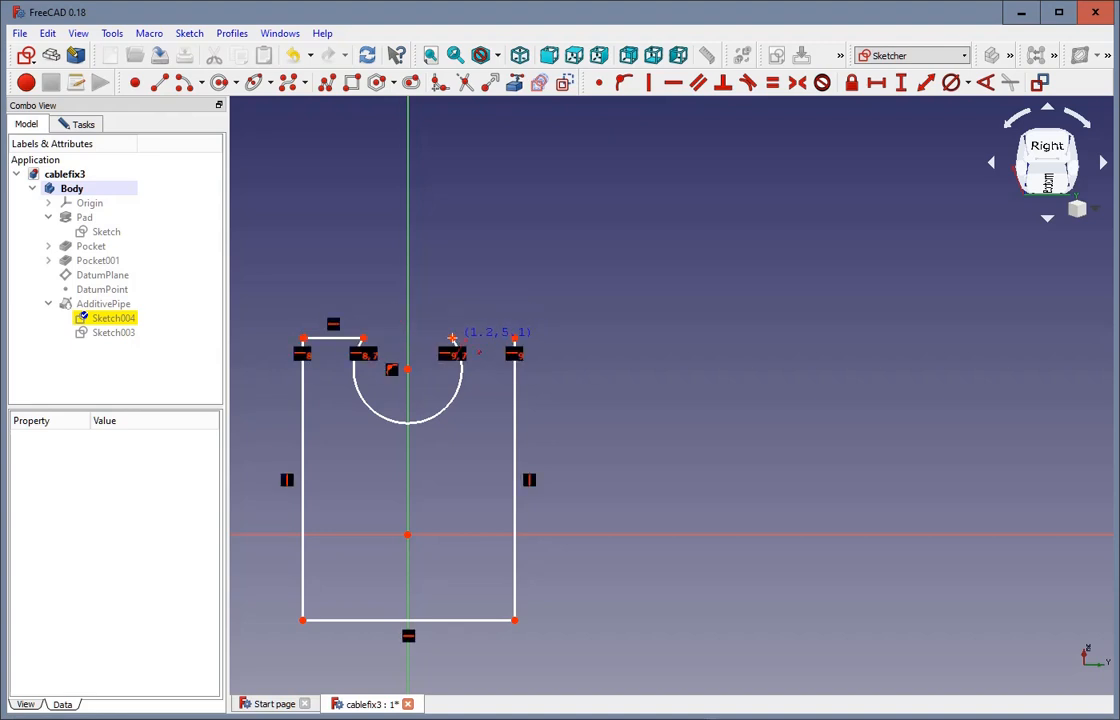
left_click(514, 338)
key("Escape")
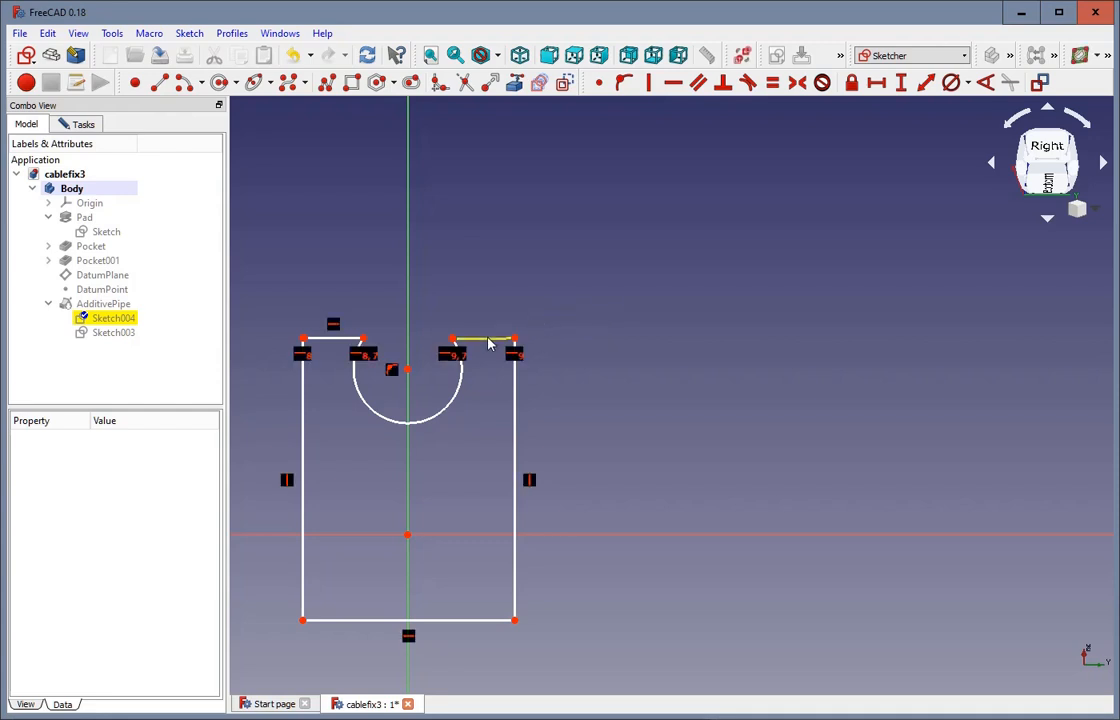
Pull the right top line outward, make its free inner end coincident with the arc's right endpoint, and test the joint by moving it
left_click_drag(489, 343, 525, 330)
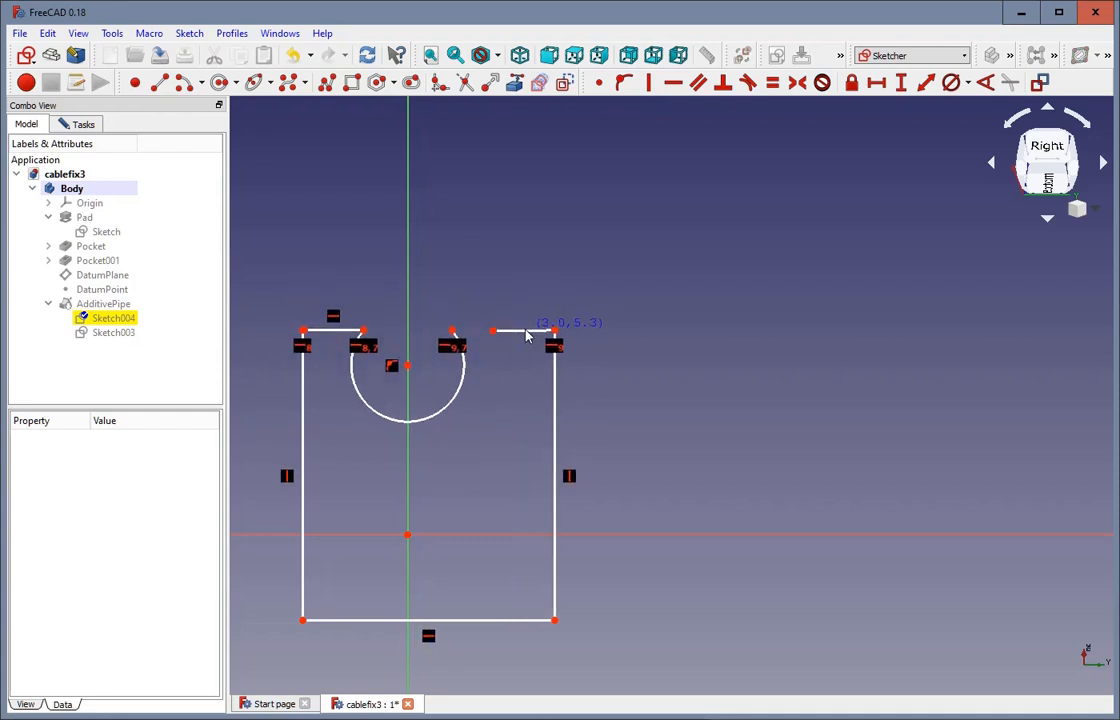
left_click(453, 334)
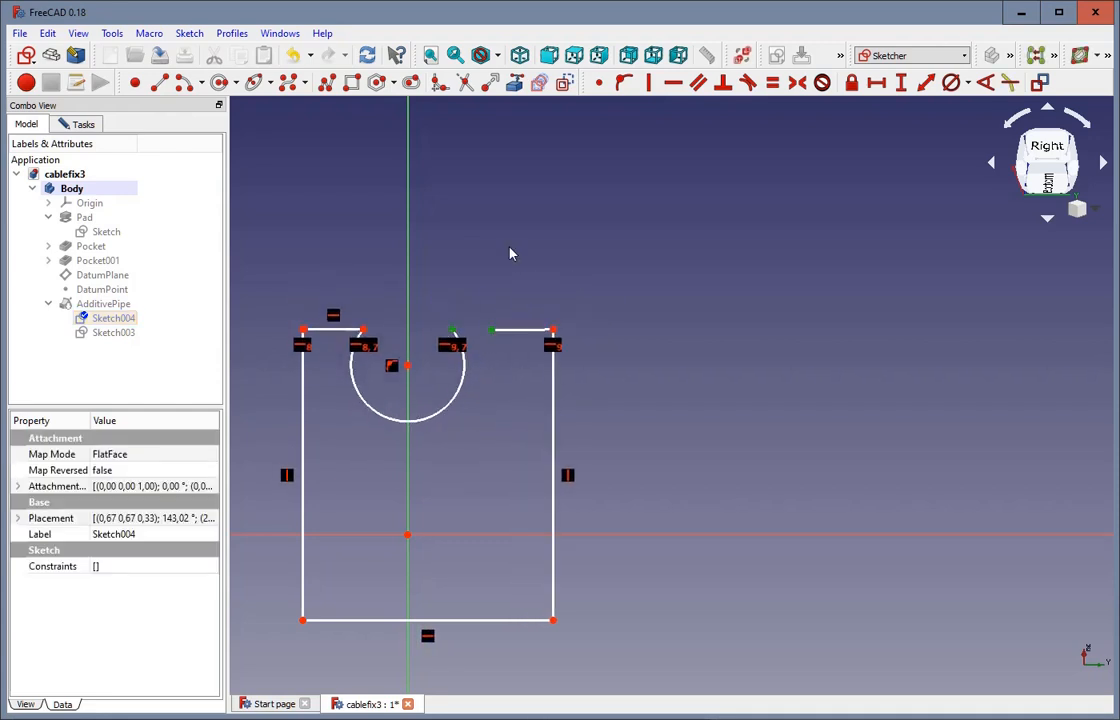
left_click(598, 82)
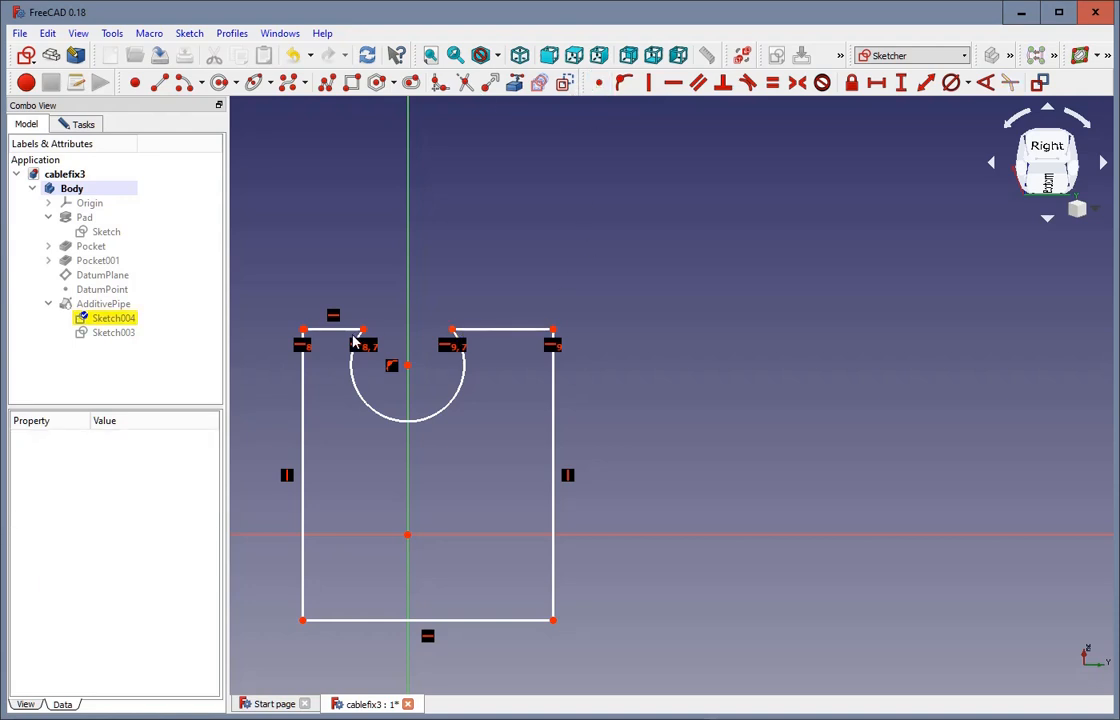
mouse_move(466, 337)
left_mouse_down()
mouse_move(452, 322)
mouse_move(488, 320)
mouse_move(488, 346)
left_mouse_up()
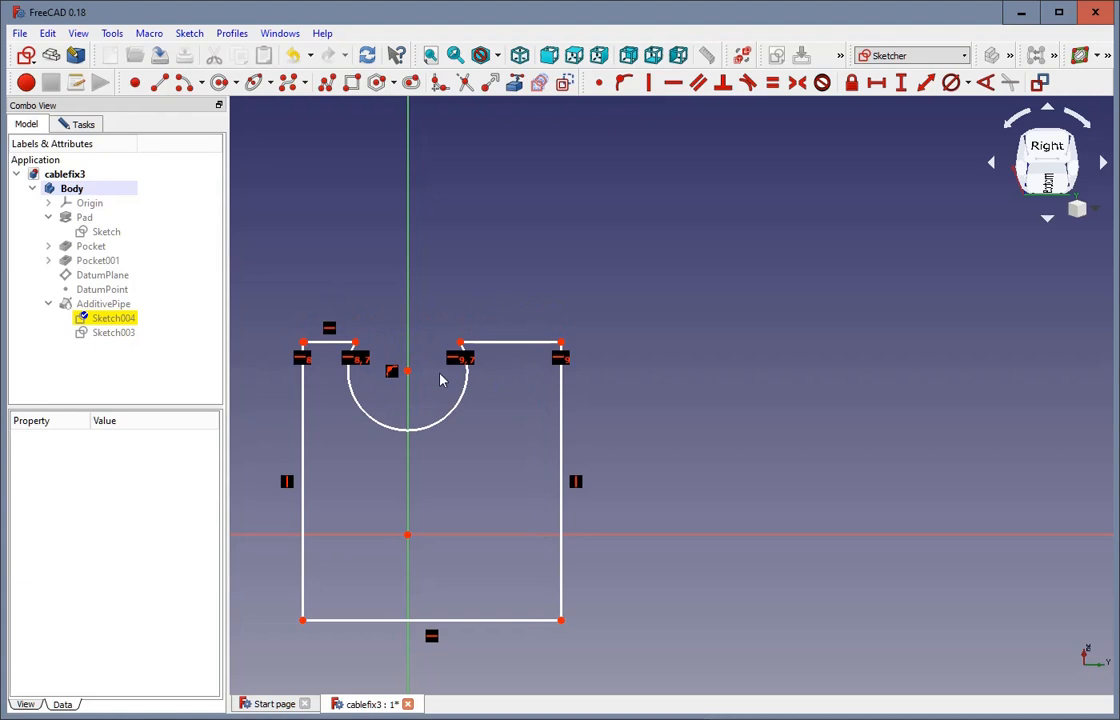
Constrain the two top lines on either side of the arc to equal length
left_click(334, 346)
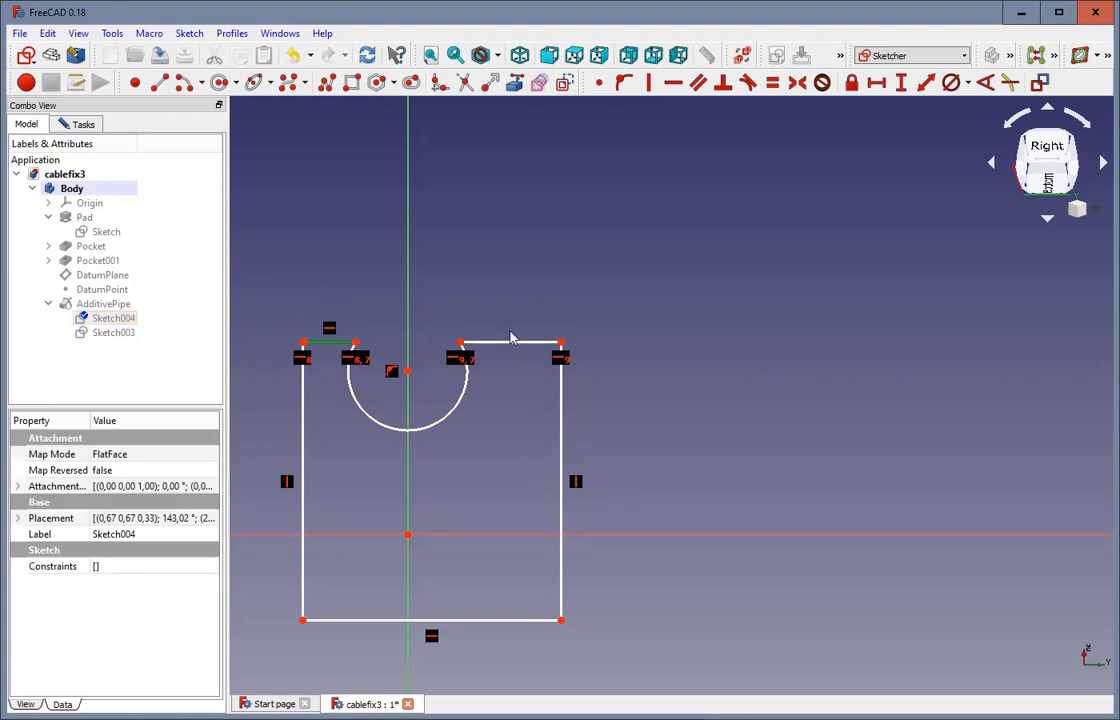
left_click(510, 344)
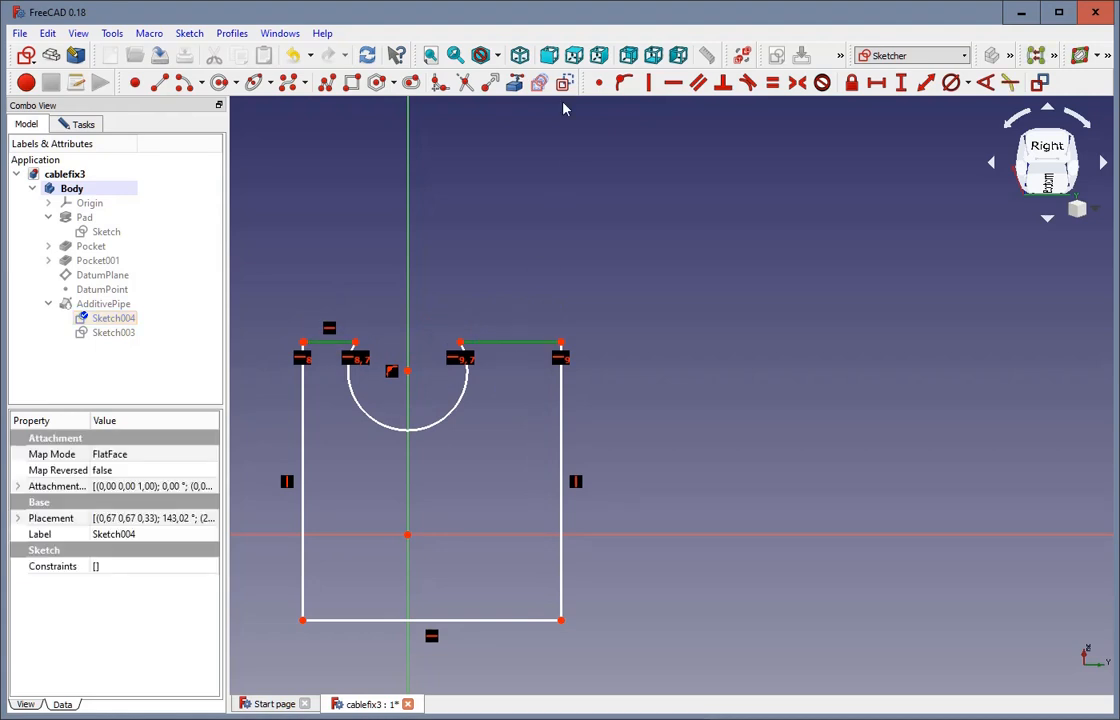
left_click(772, 82)
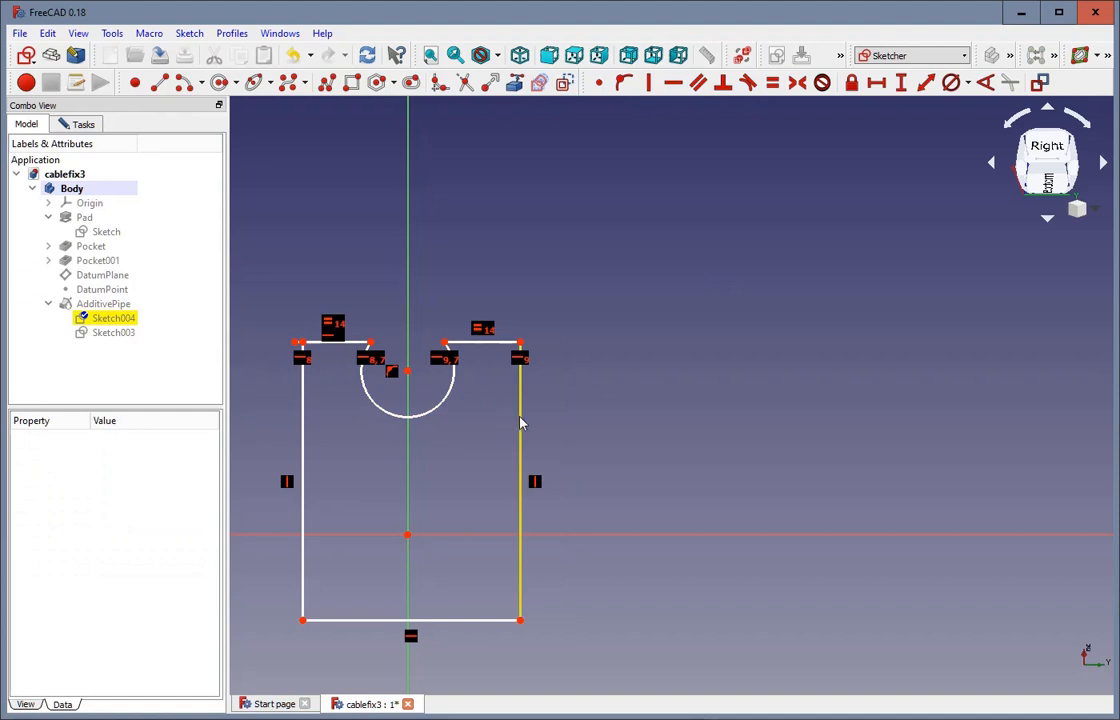
Widen the profile, make the left top line's outer end coincident with the left side line's upper end, and widen the profile again
mouse_move(520, 420)
left_mouse_down()
mouse_move(562, 395)
mouse_move(541, 400)
left_mouse_up()
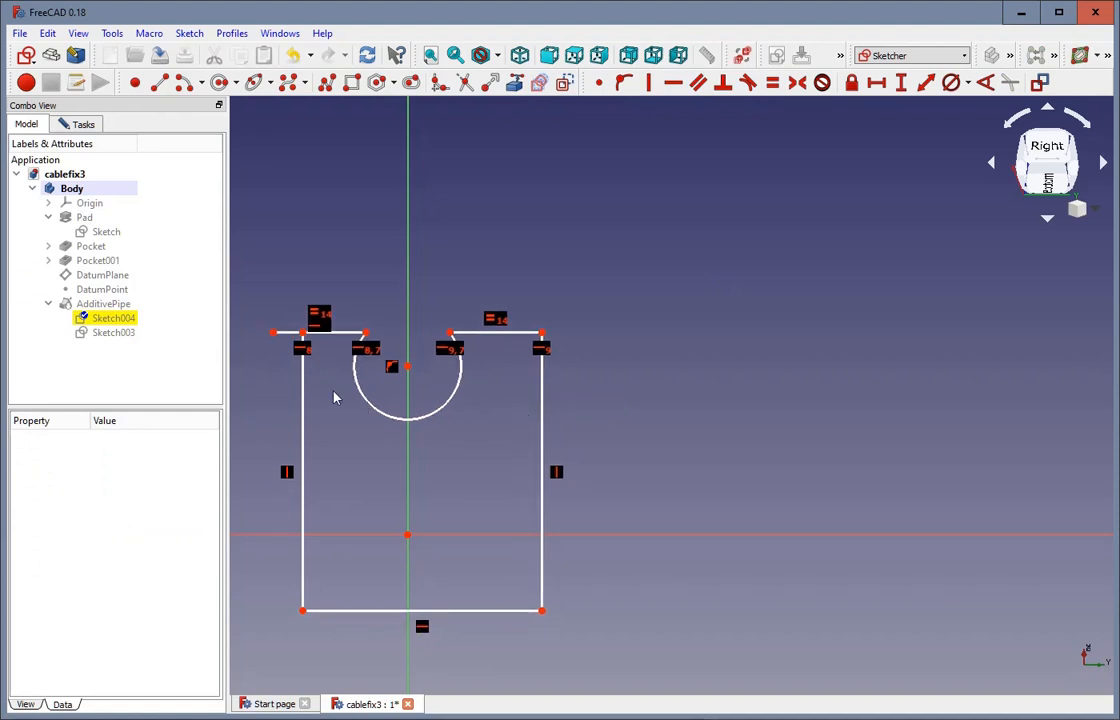
left_click(281, 333)
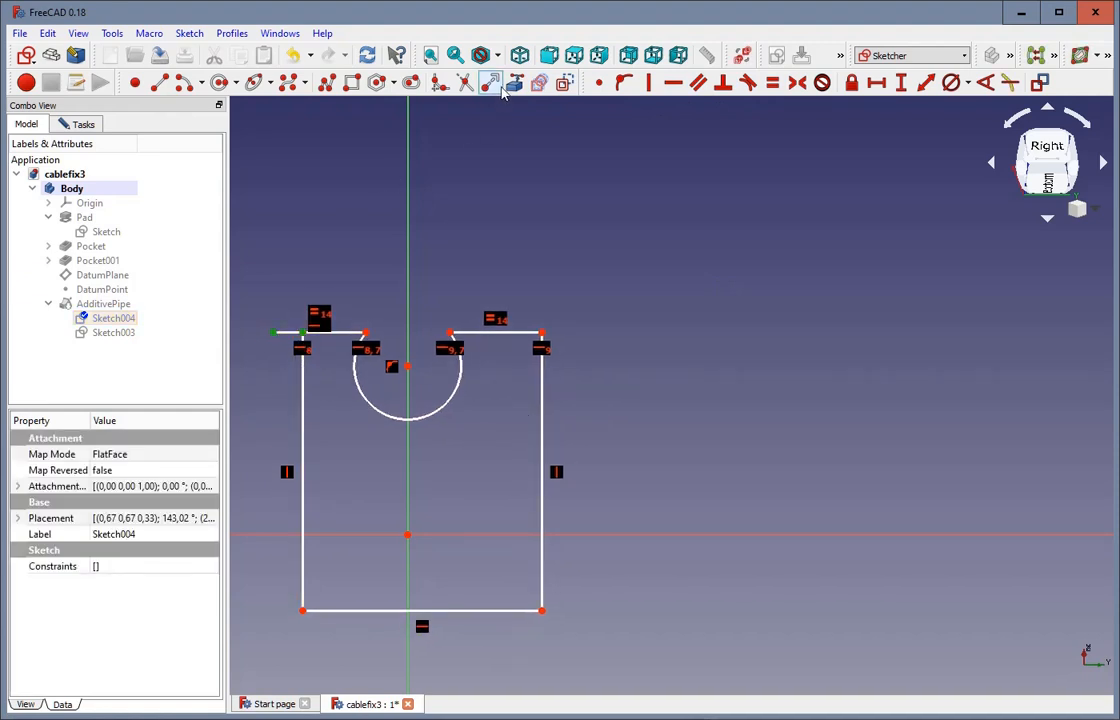
left_click(600, 83)
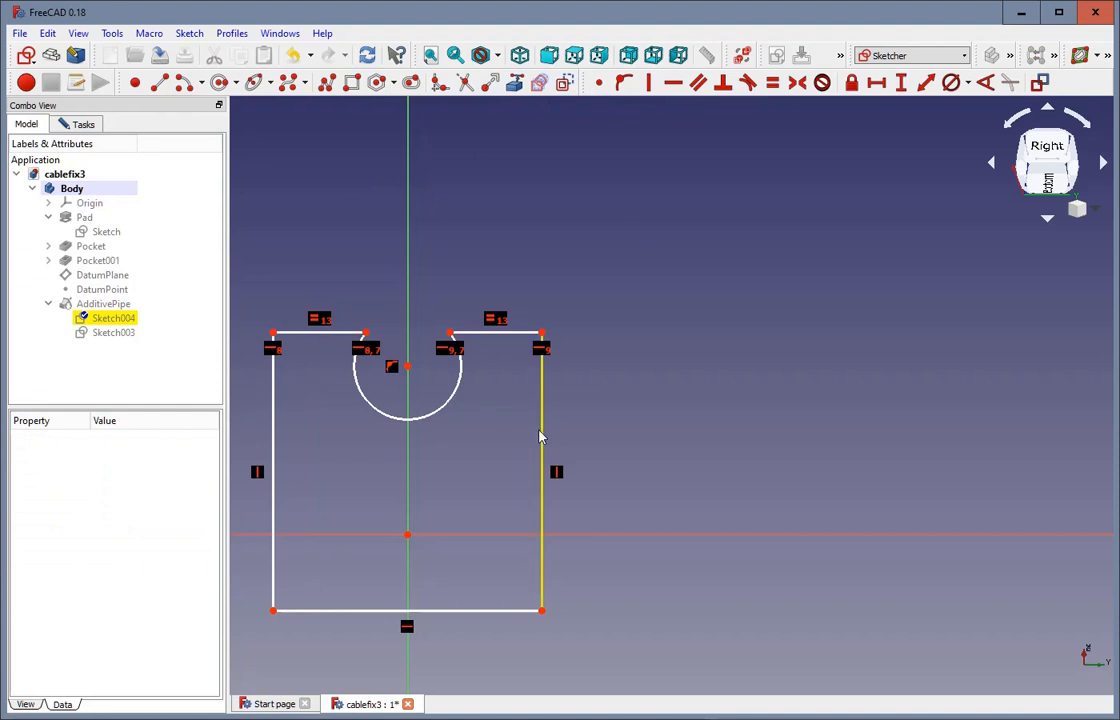
mouse_move(540, 436)
left_mouse_down()
mouse_move(584, 432)
mouse_move(567, 444)
mouse_move(575, 465)
mouse_move(572, 402)
mouse_move(580, 414)
left_mouse_up()
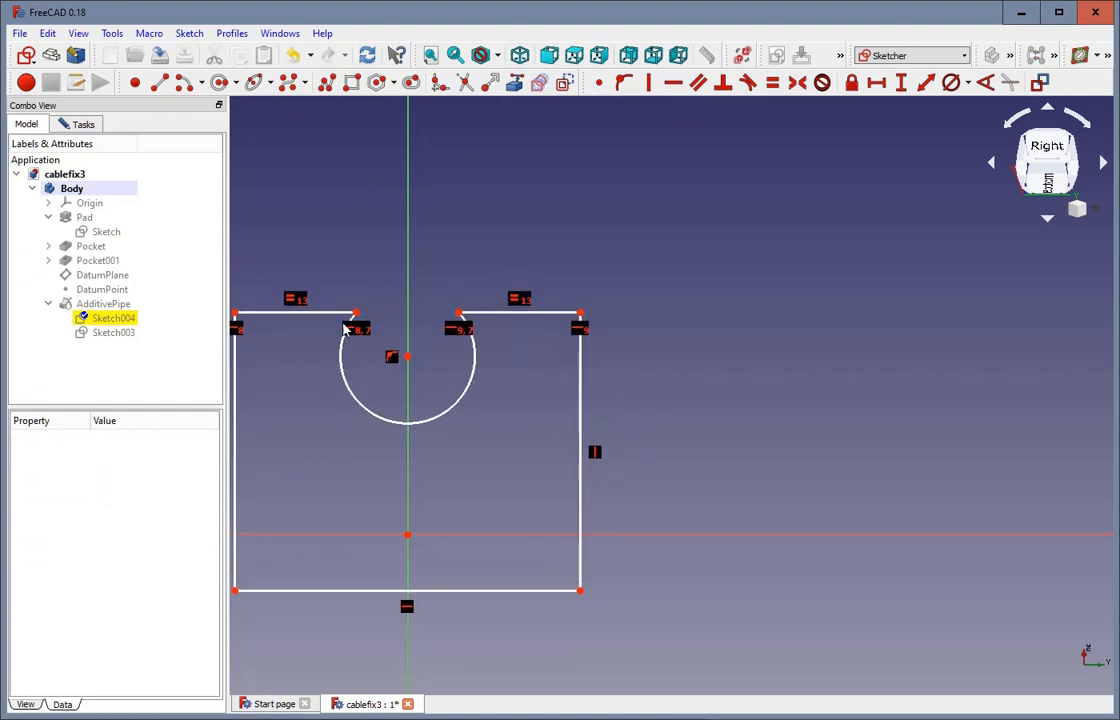
Constrain the horizontal distance between the arc's two endpoints to 4.2 mm
left_click(355, 314)
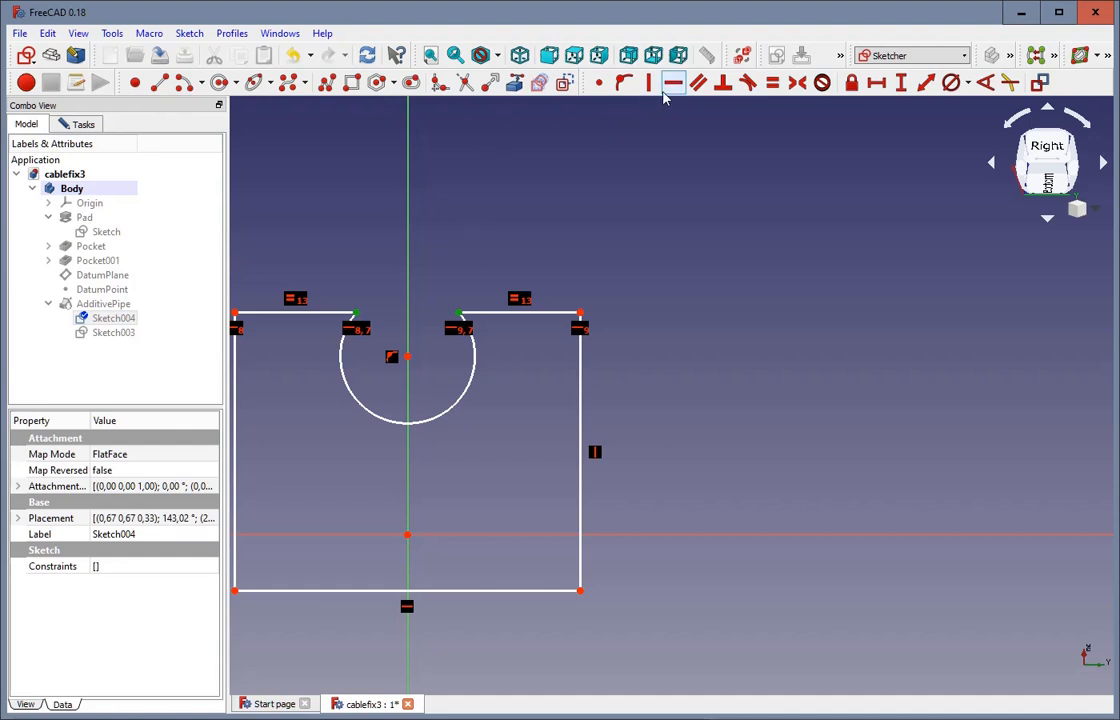
left_click(876, 83)
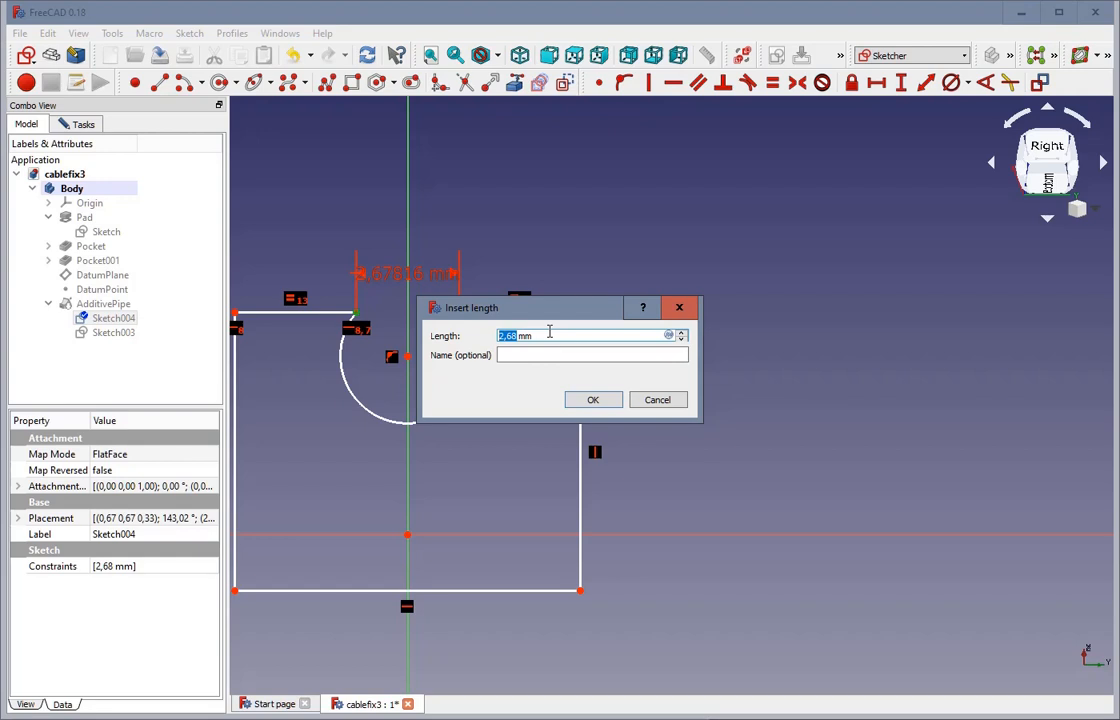
type("4,")
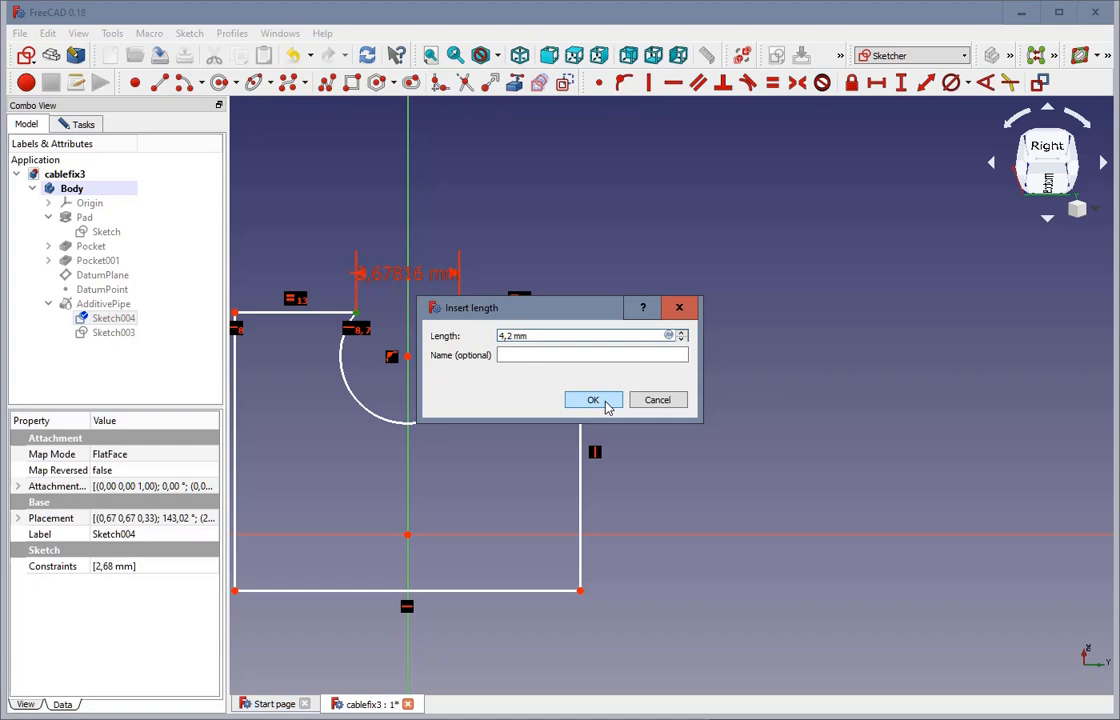
left_click(593, 400)
Constrain the arc's diameter to 5.2 mm and move the 4.2 mm dimension higher above the profile
scroll(620, 395, "down", 2)
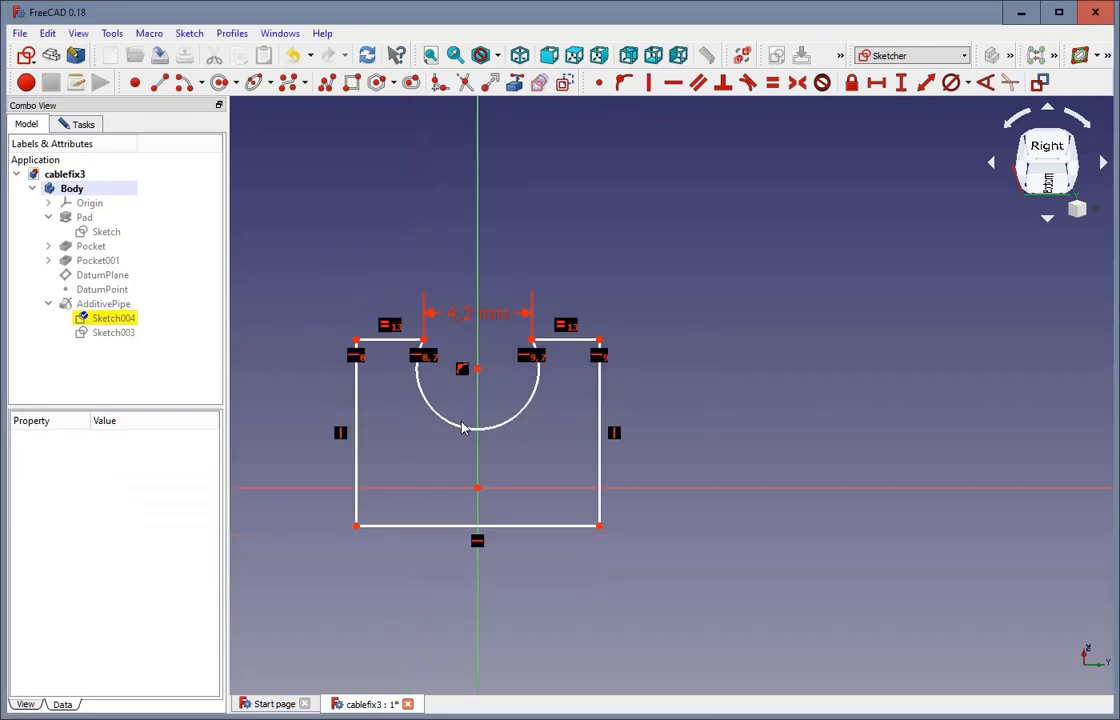
left_click(517, 421)
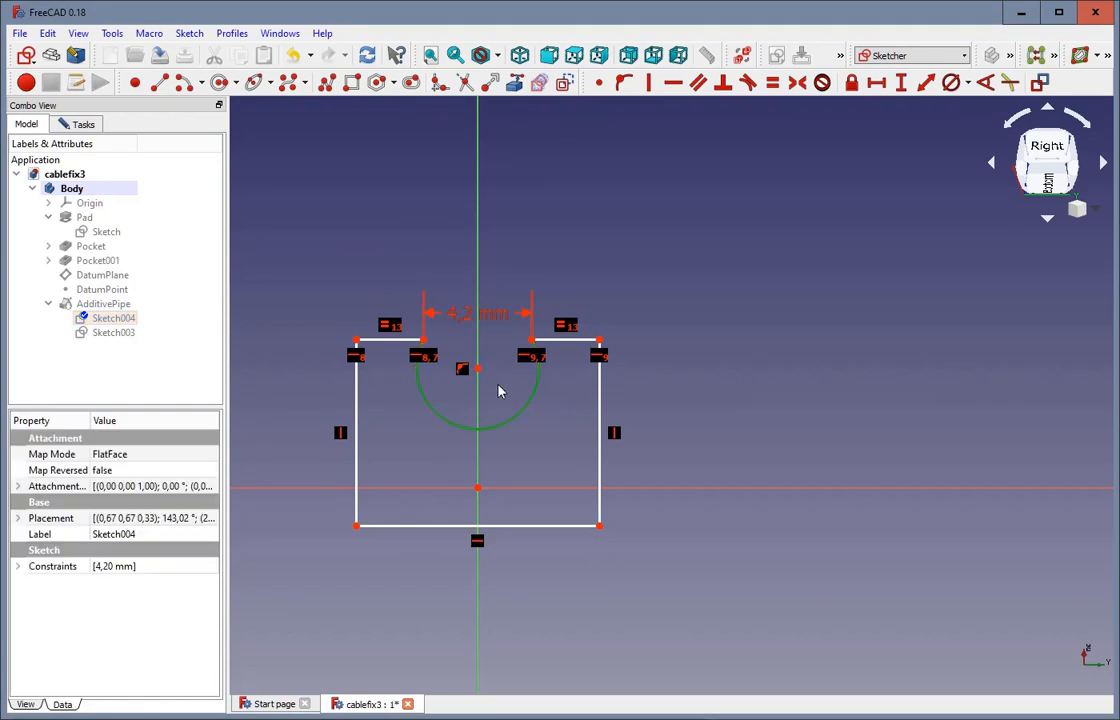
left_click(951, 83)
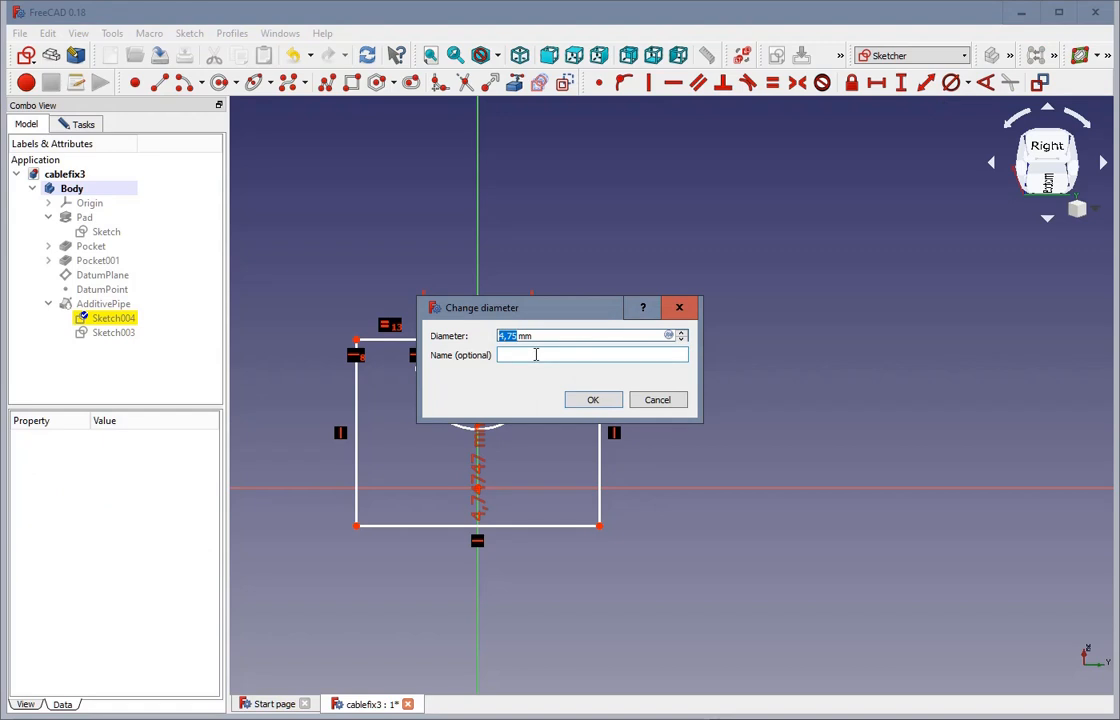
type("5,2")
left_click(582, 399)
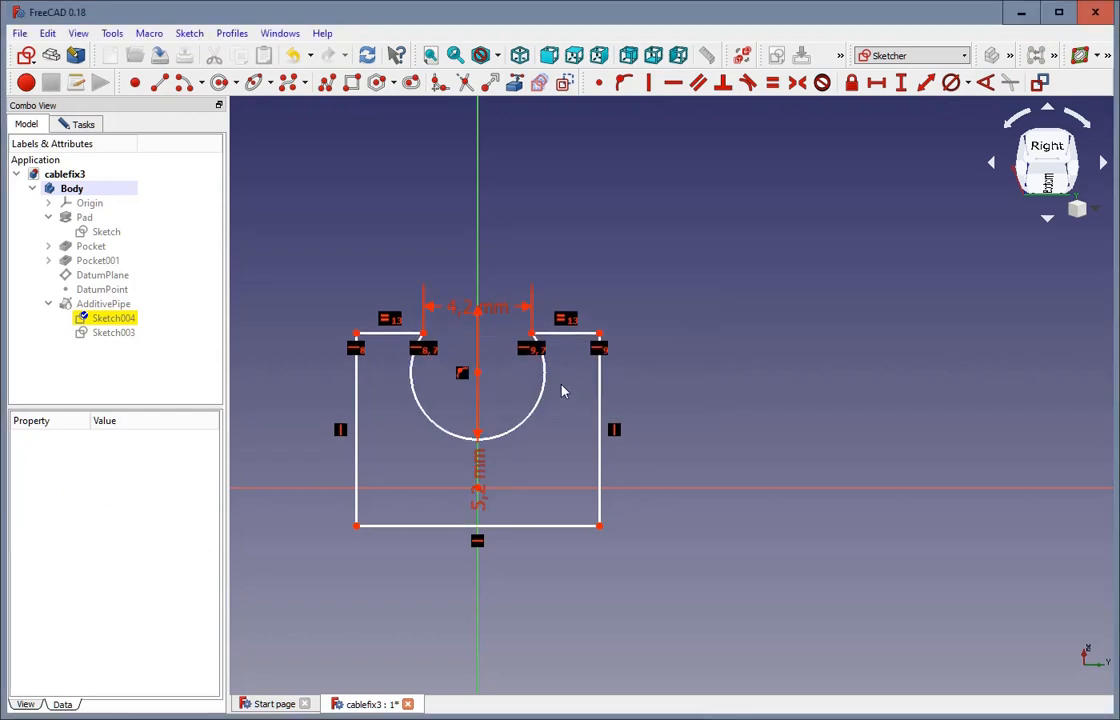
scroll(562, 392, "up", 2)
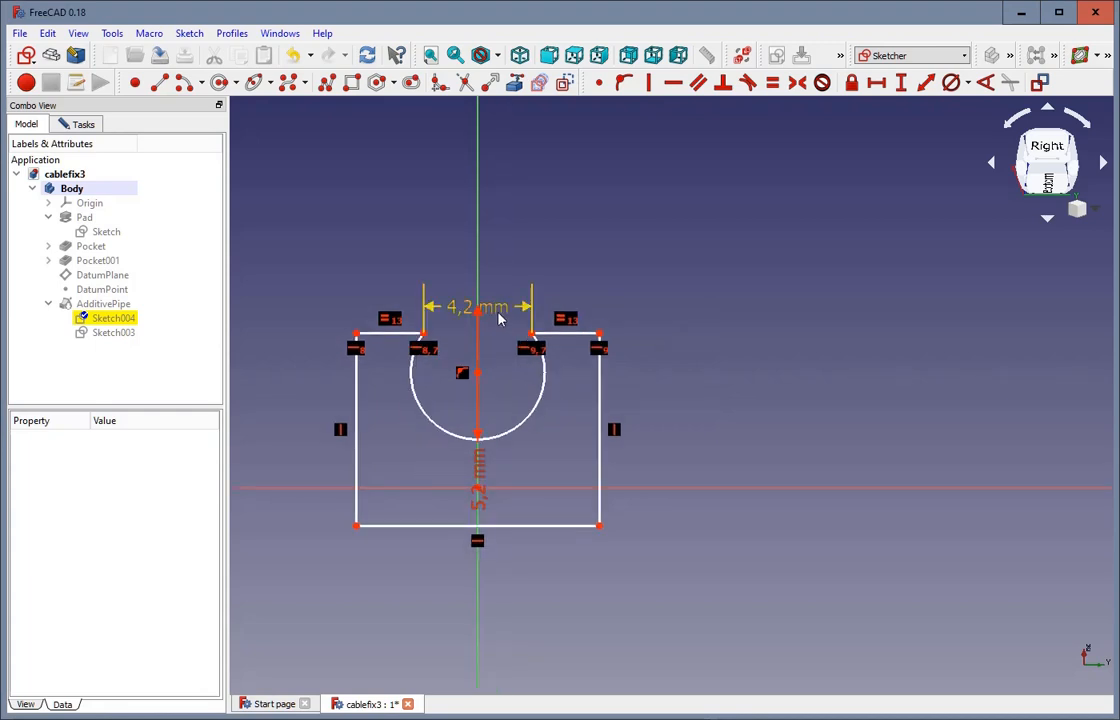
mouse_move(499, 318)
left_mouse_down()
mouse_move(508, 245)
mouse_move(497, 260)
left_mouse_up()
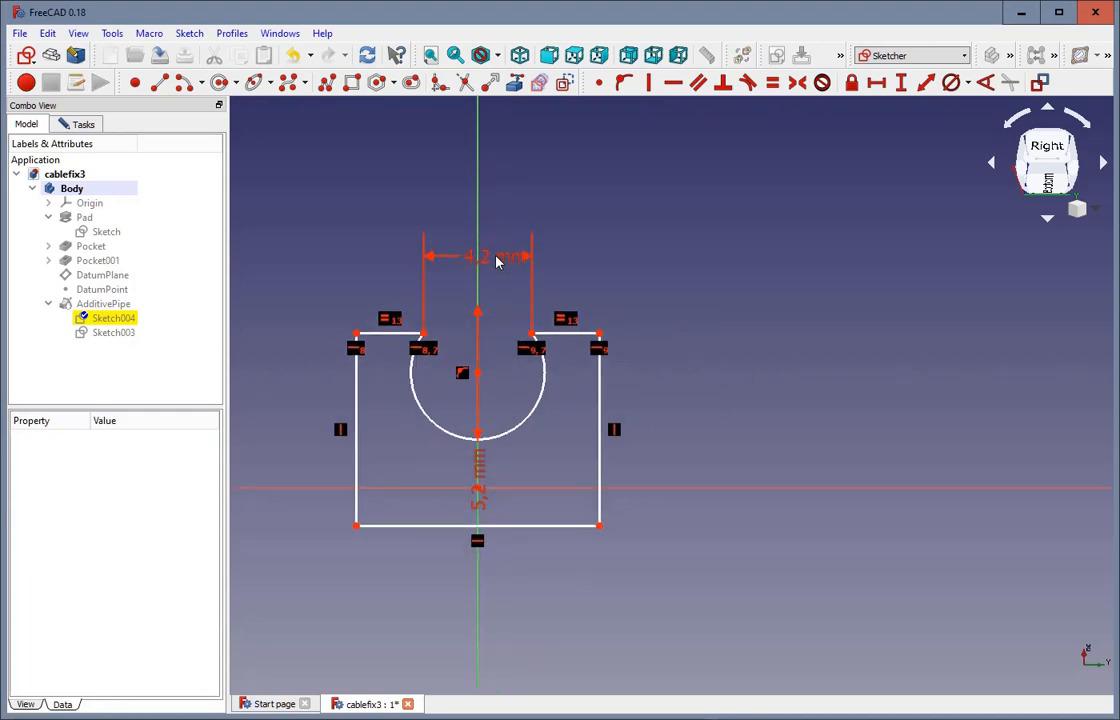
Lower the profile's bottom line and constrain its right corner to a vertical distance of 2 mm from the origin
scroll(497, 380, "down", 1)
scroll(493, 380, "up", 1)
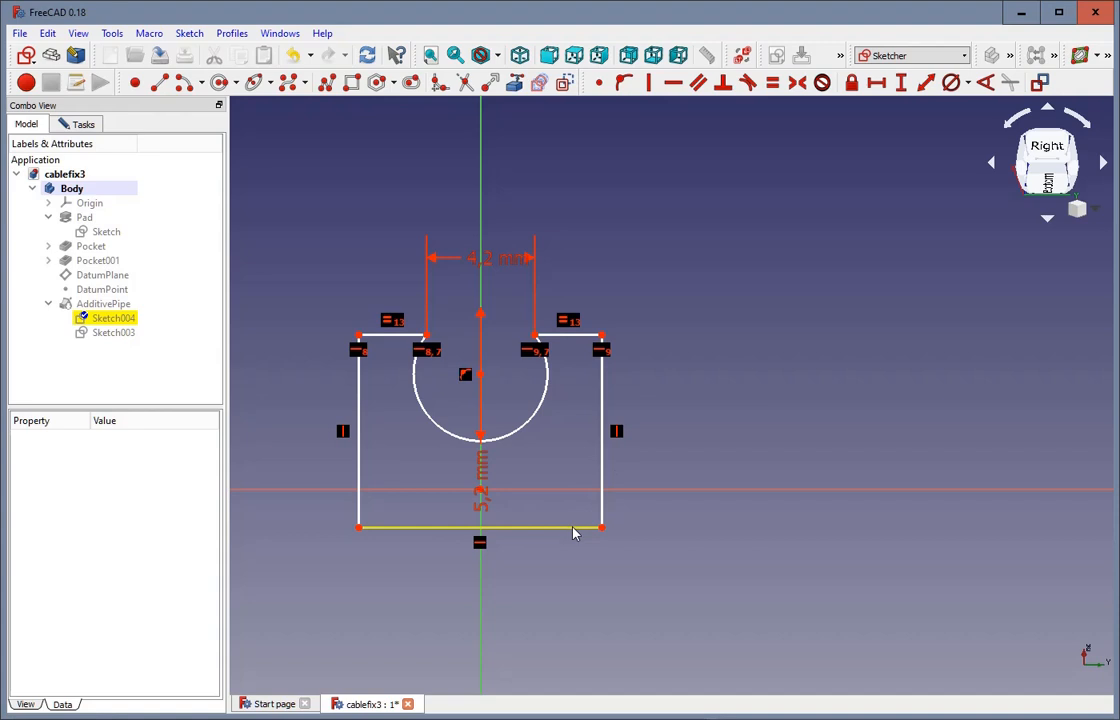
left_click_drag(573, 529, 609, 556)
scroll(595, 512, "down", 2)
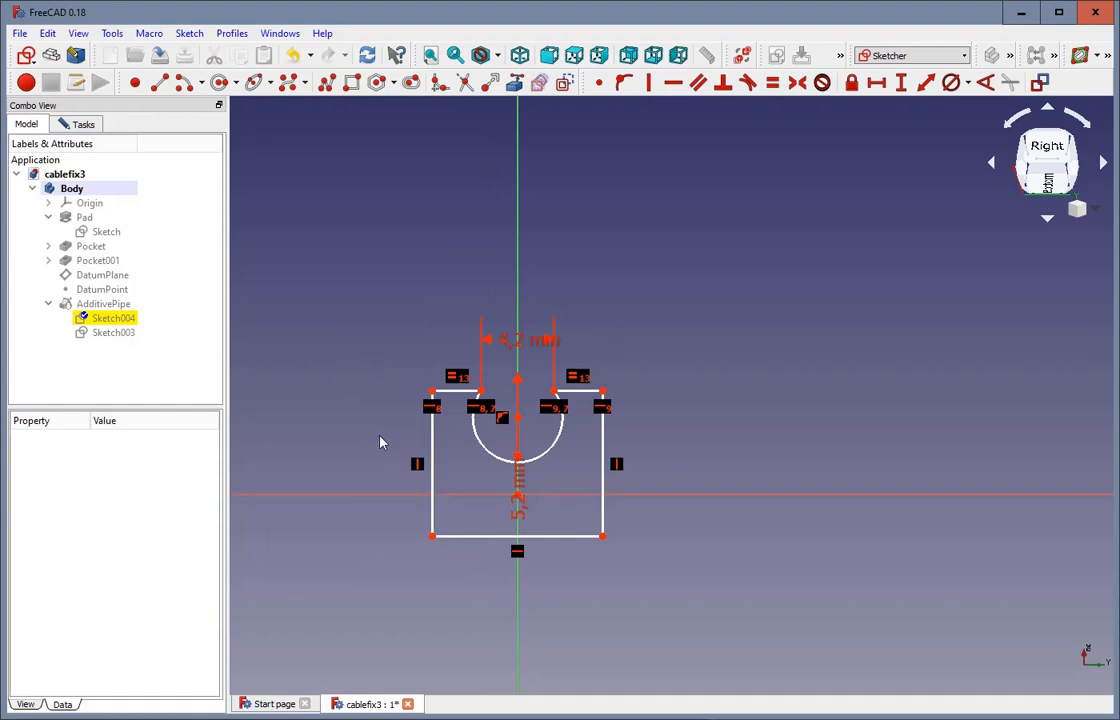
left_click(603, 537)
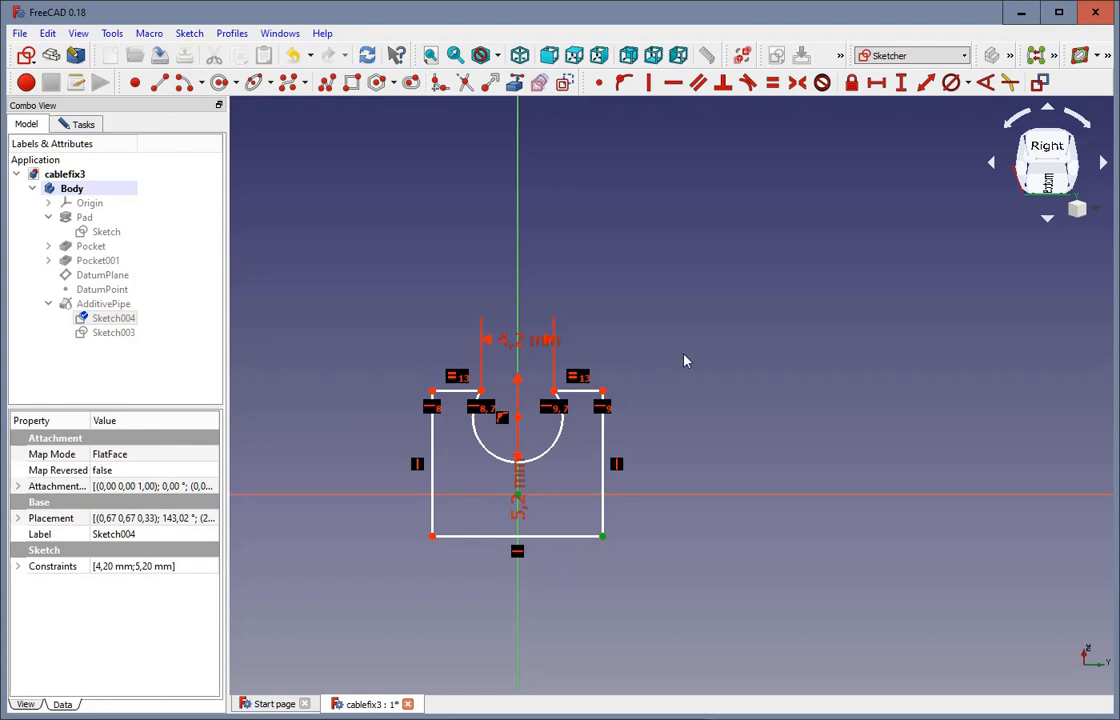
left_click(901, 83)
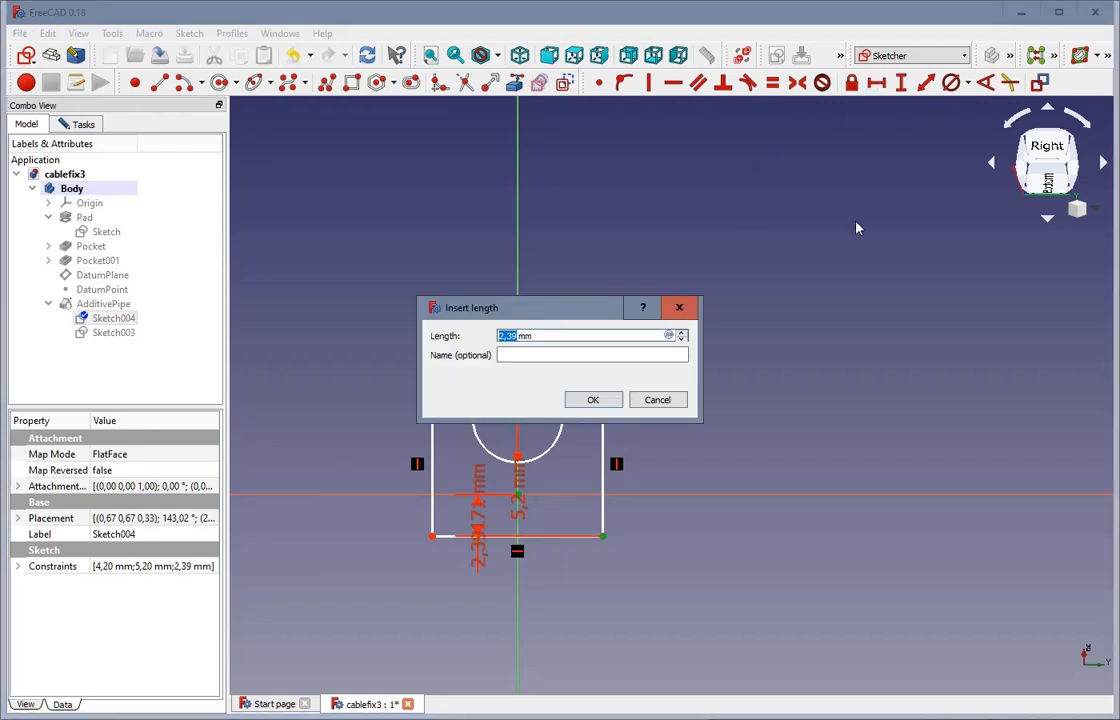
left_click(600, 401)
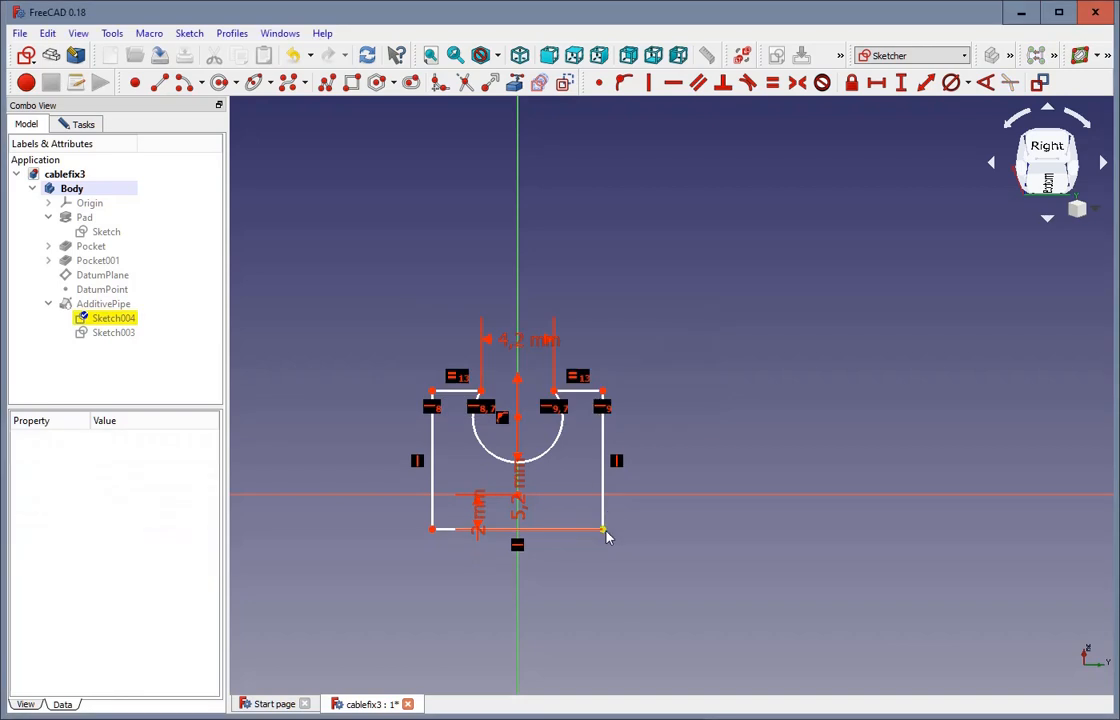
Pull the lower right corner outward, move the 2 mm dimension clear of the profile, and reshape it by moving the left side line
left_click_drag(607, 537, 650, 541)
mouse_move(477, 512)
left_mouse_down()
mouse_move(490, 552)
mouse_move(712, 592)
mouse_move(722, 562)
left_mouse_up()
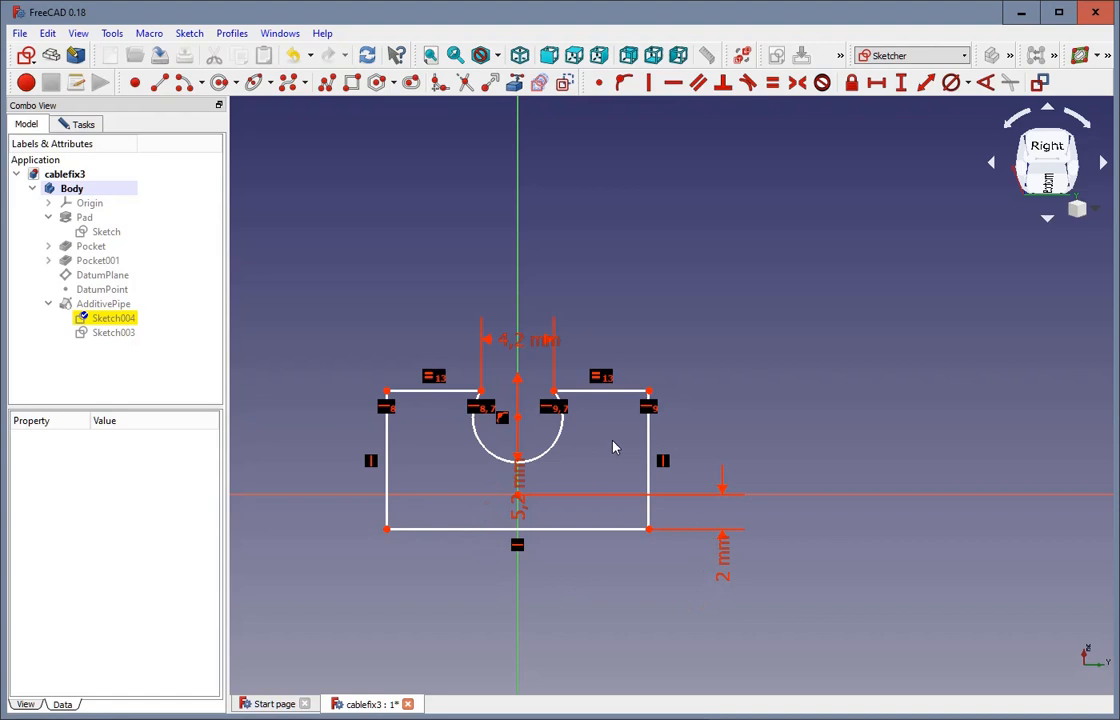
scroll(614, 447, "down", 2)
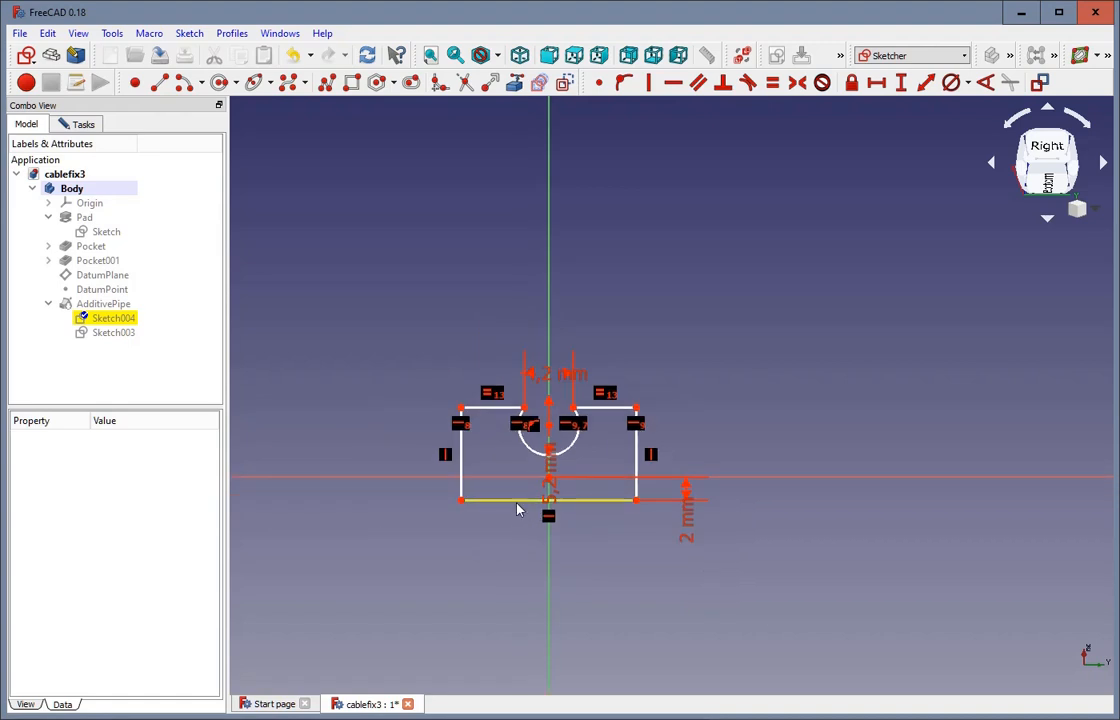
mouse_move(462, 475)
left_mouse_down()
mouse_move(341, 426)
mouse_move(480, 440)
left_mouse_up()
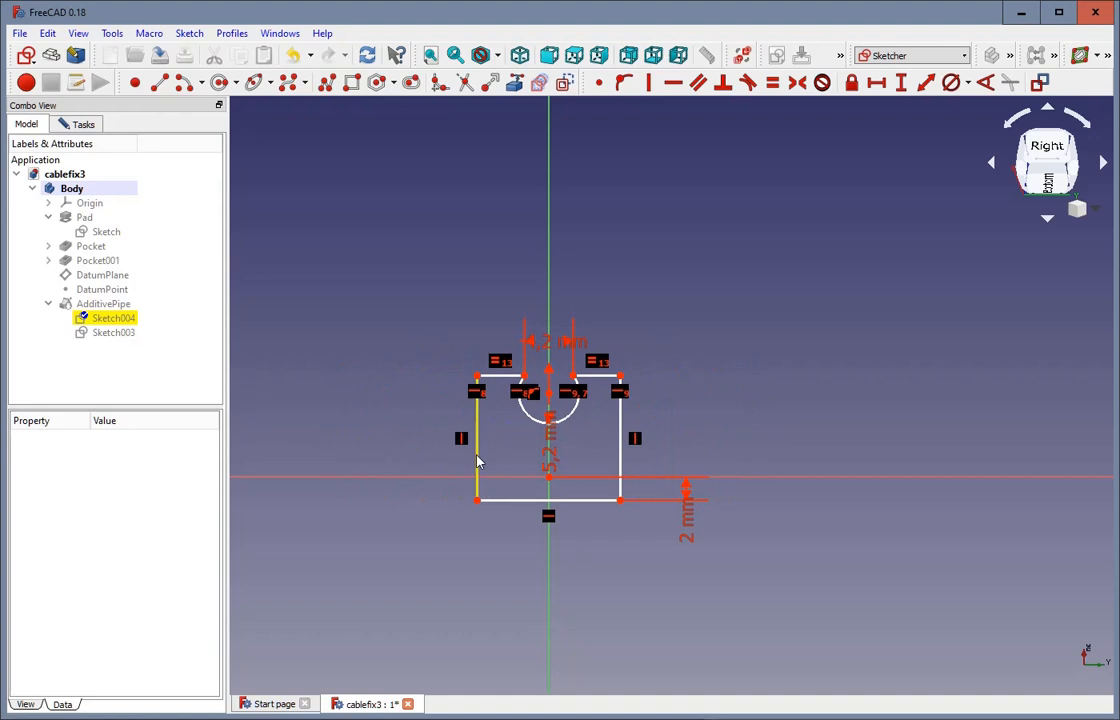
Constrain the horizontal length of the top line left of the arc to 3 mm
scroll(497, 430, "up", 2)
left_click(502, 352)
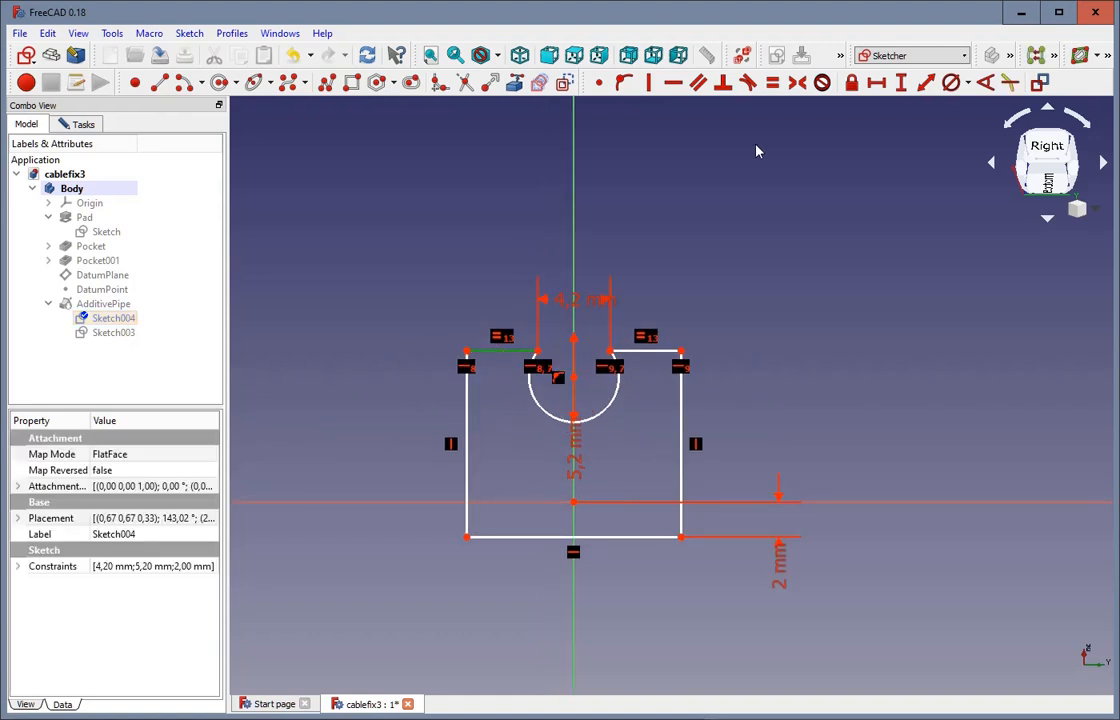
left_click(876, 82)
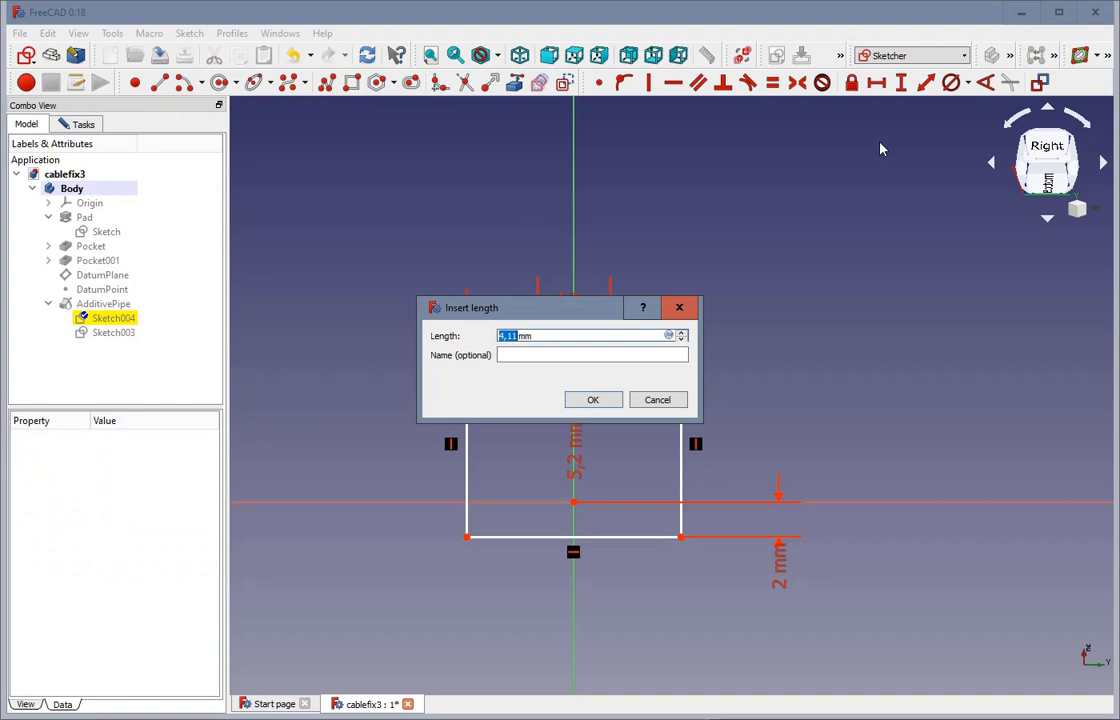
type("3")
left_click(594, 400)
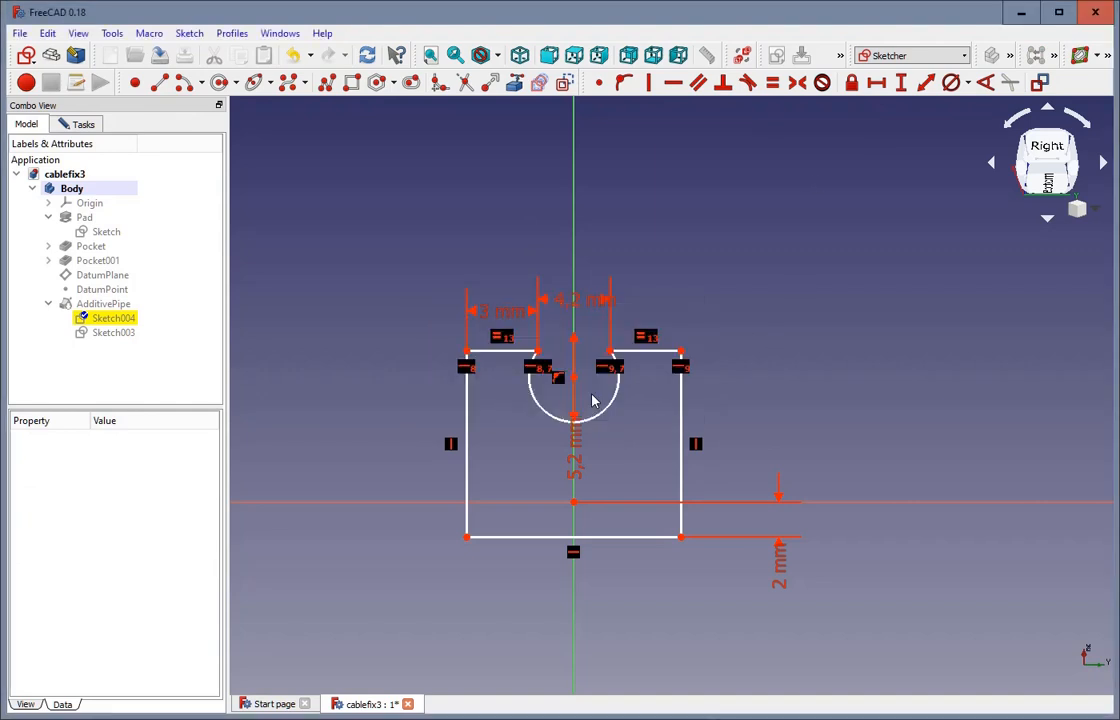
Constrain the right side line's vertical length to 8 mm and close the sketch
scroll(757, 325, "down", 3)
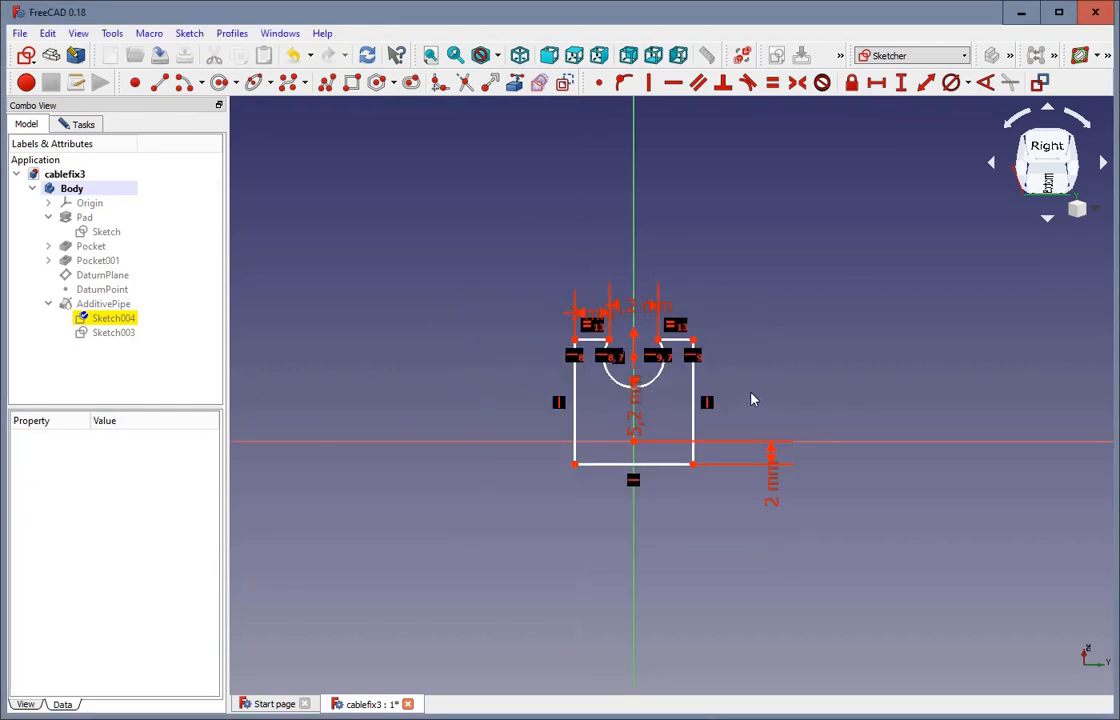
scroll(757, 330, "up", 2)
mouse_move(638, 331)
left_mouse_down()
mouse_move(640, 387)
mouse_move(638, 370)
mouse_move(633, 380)
left_mouse_up()
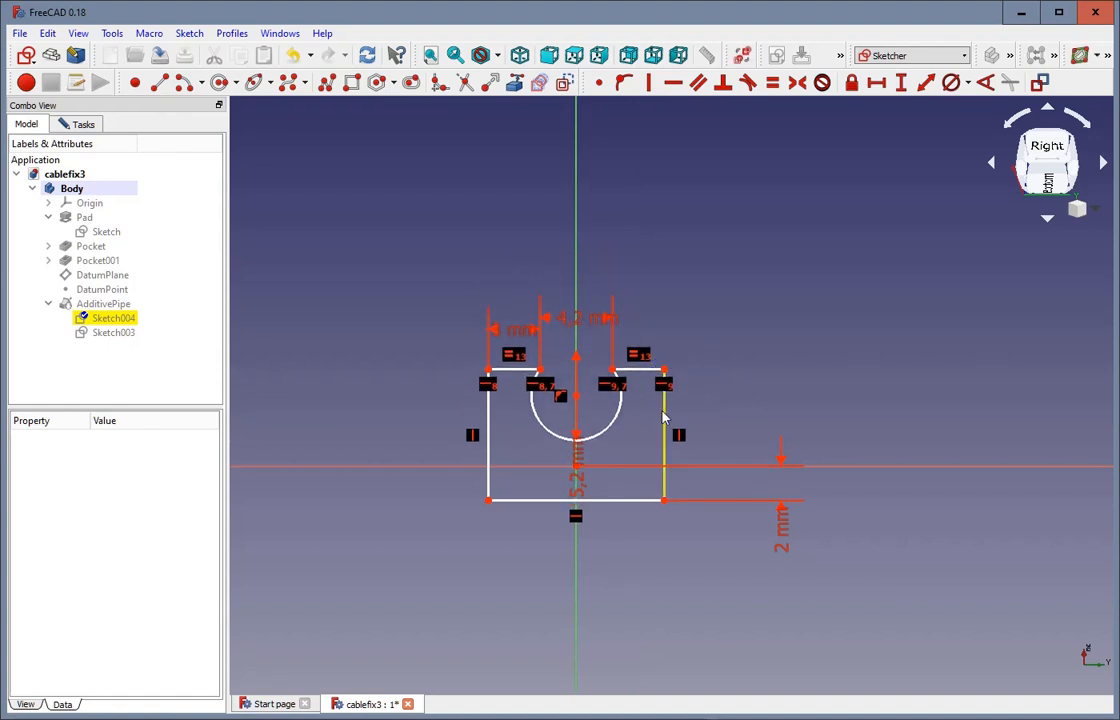
left_click(665, 420)
left_click(901, 82)
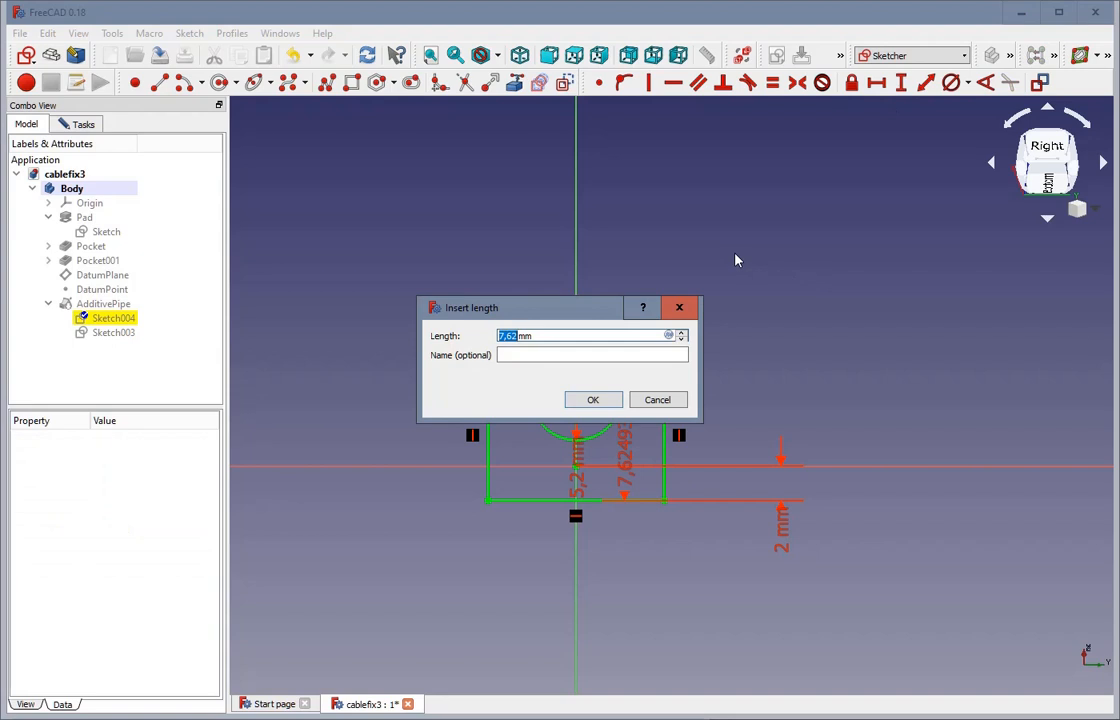
type("8")
key("Return")
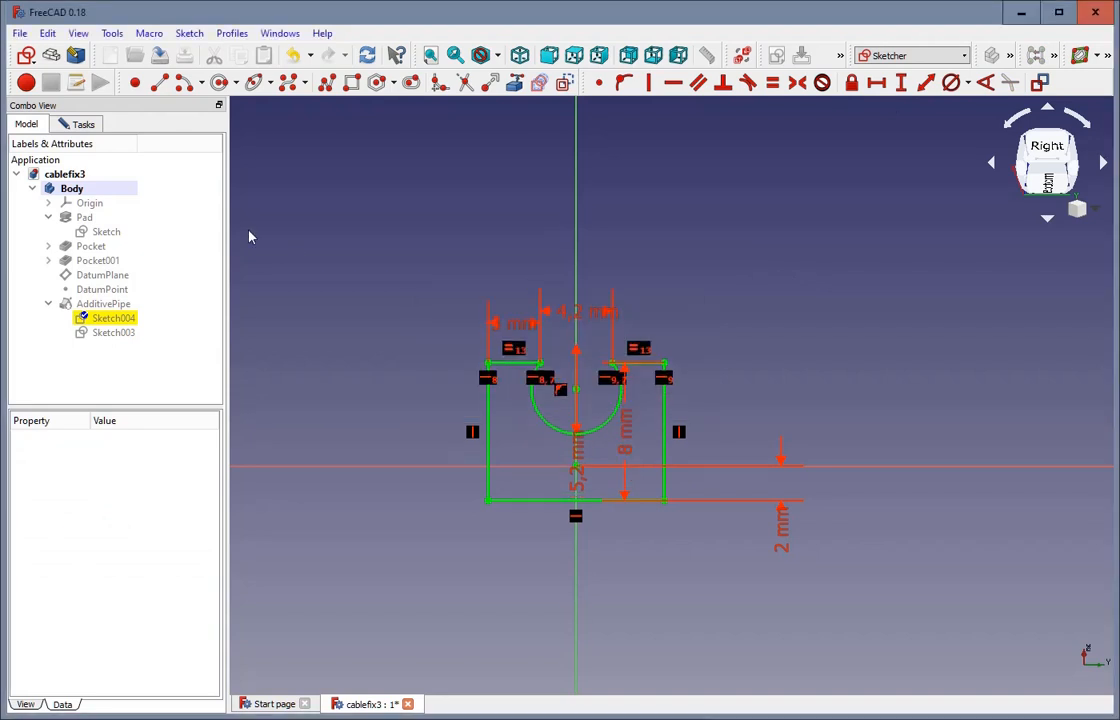
left_click(85, 124)
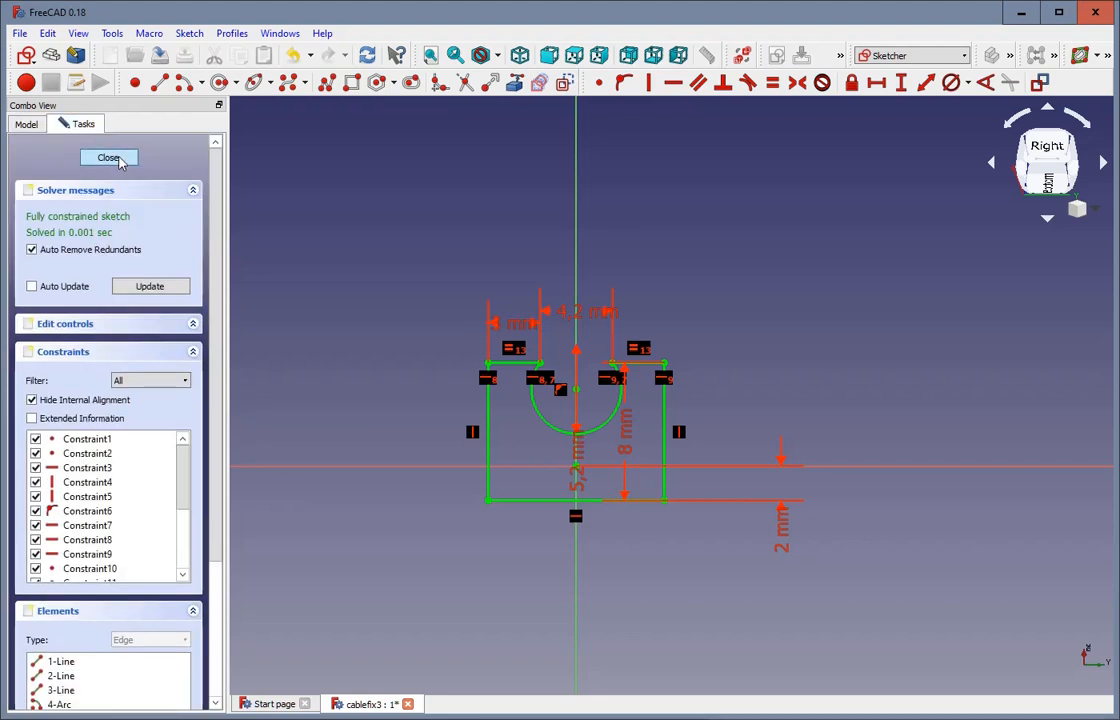
left_click(108, 158)
Examine the swept bar with its cable groove and its joint to the tube from several angles
mouse_move(814, 573)
middle_mouse_down()
mouse_move(821, 583)
mouse_move(790, 365)
mouse_move(627, 376)
mouse_move(830, 478)
mouse_move(888, 443)
mouse_move(772, 417)
mouse_move(735, 377)
mouse_move(773, 449)
mouse_move(790, 445)
mouse_move(745, 445)
mouse_move(641, 398)
middle_mouse_up()
scroll(812, 565, "down", 5)
scroll(880, 455, "up", 3)
scroll(645, 481, "up", 5)
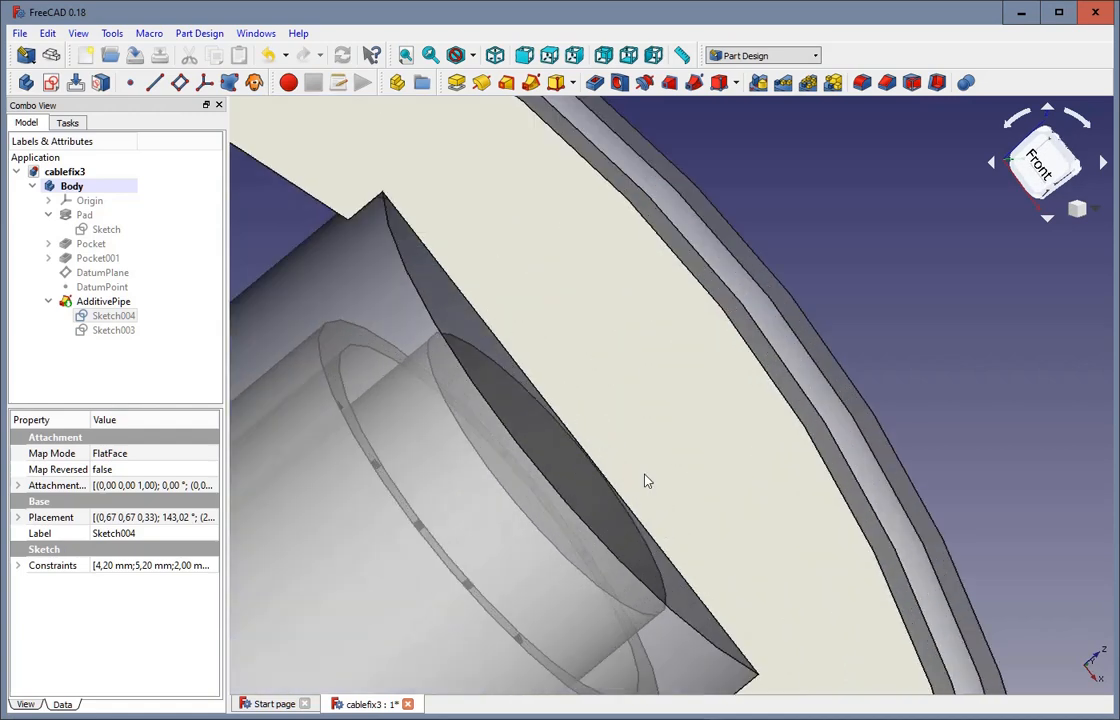
scroll(688, 443, "up", 3)
middle_click_drag(688, 443, 733, 438)
scroll(733, 438, "down", 4)
middle_click_drag(848, 590, 892, 521)
scroll(892, 521, "down", 6)
middle_click_drag(791, 445, 992, 550)
scroll(990, 562, "up", 4)
scroll(983, 567, "down", 2)
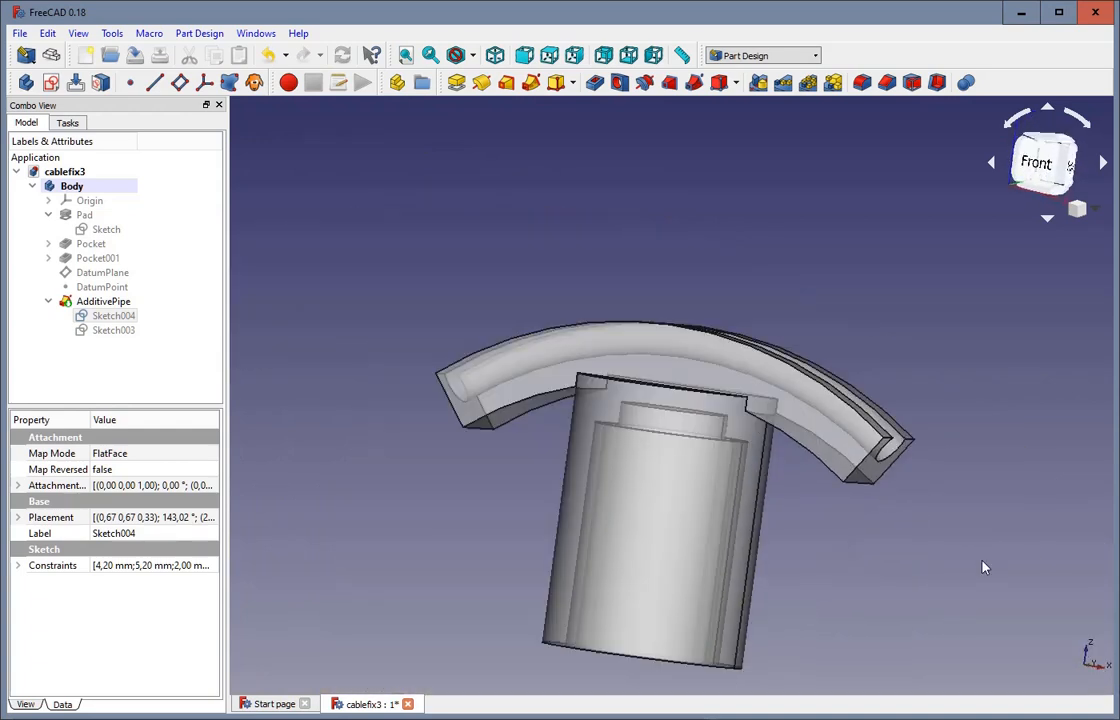
middle_click_drag(900, 615, 919, 607)
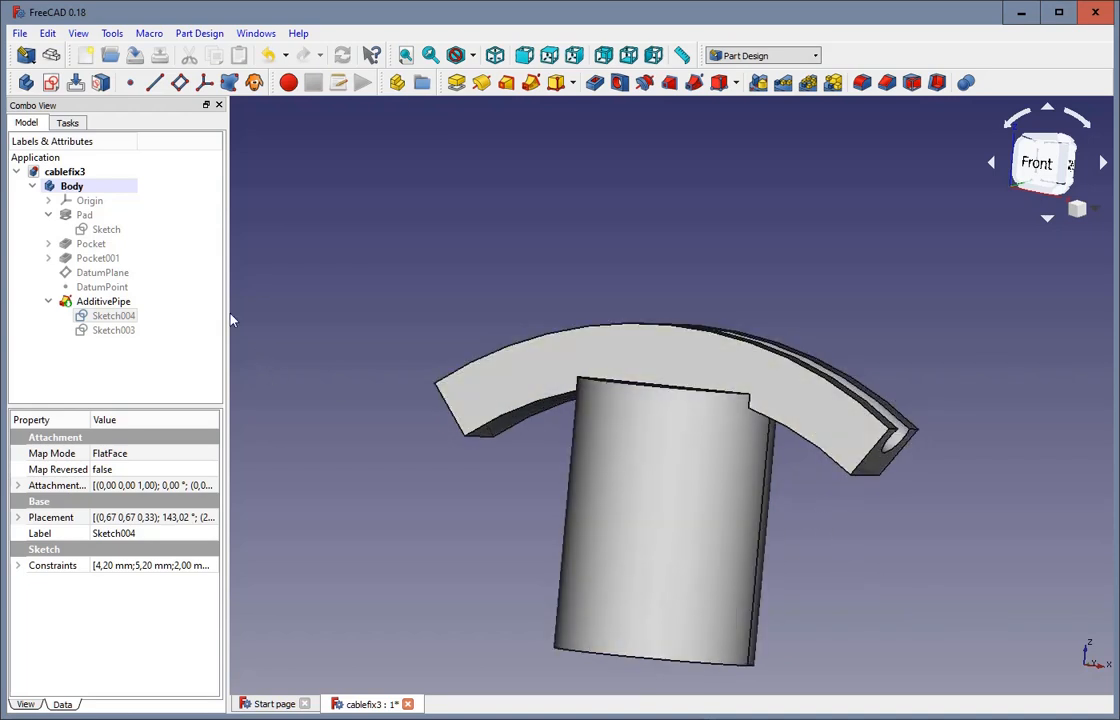
Select the AdditivePipe feature and switch to the Mesh Design workbench
left_click(133, 378)
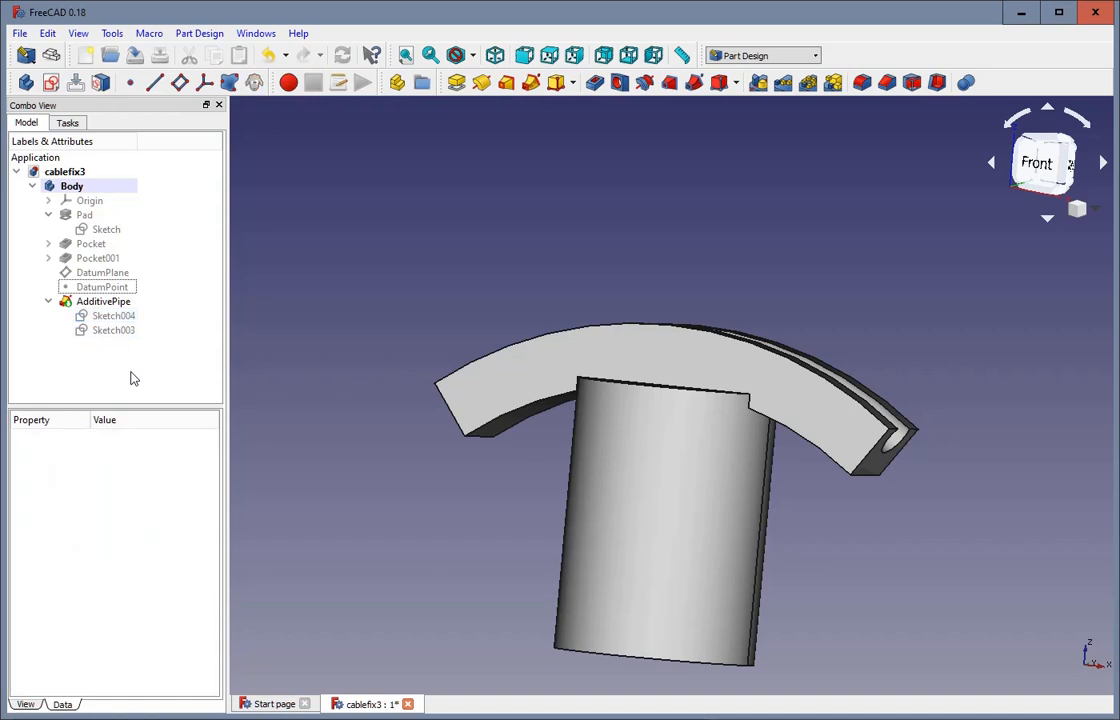
left_click(124, 304)
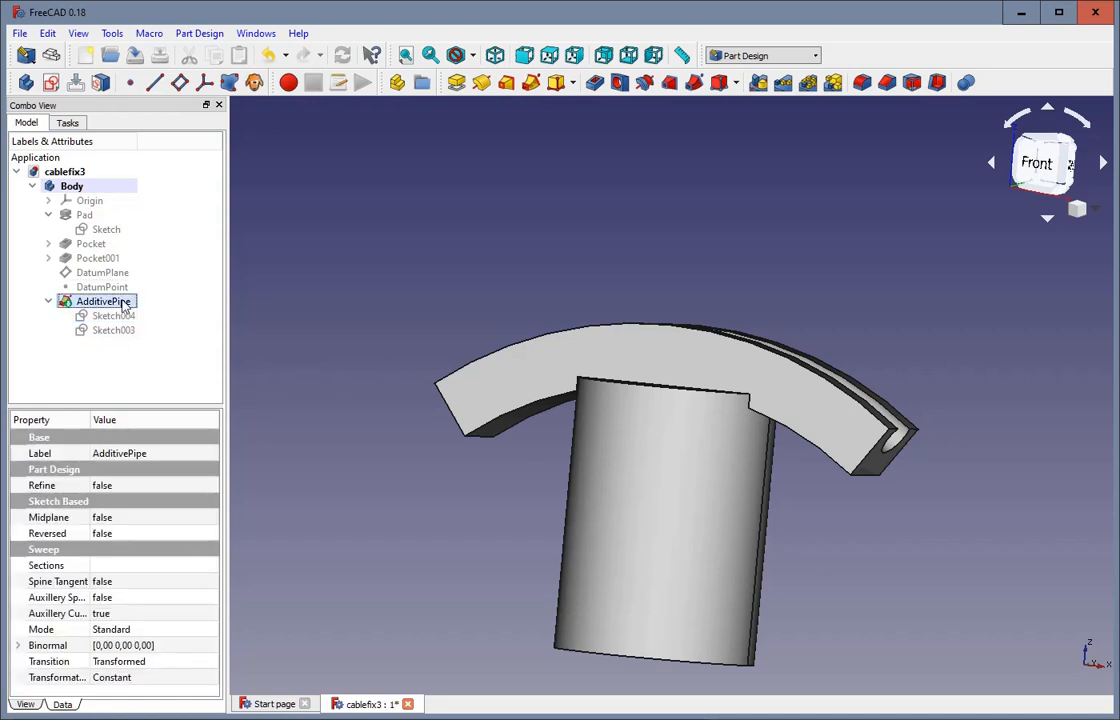
left_click(80, 35)
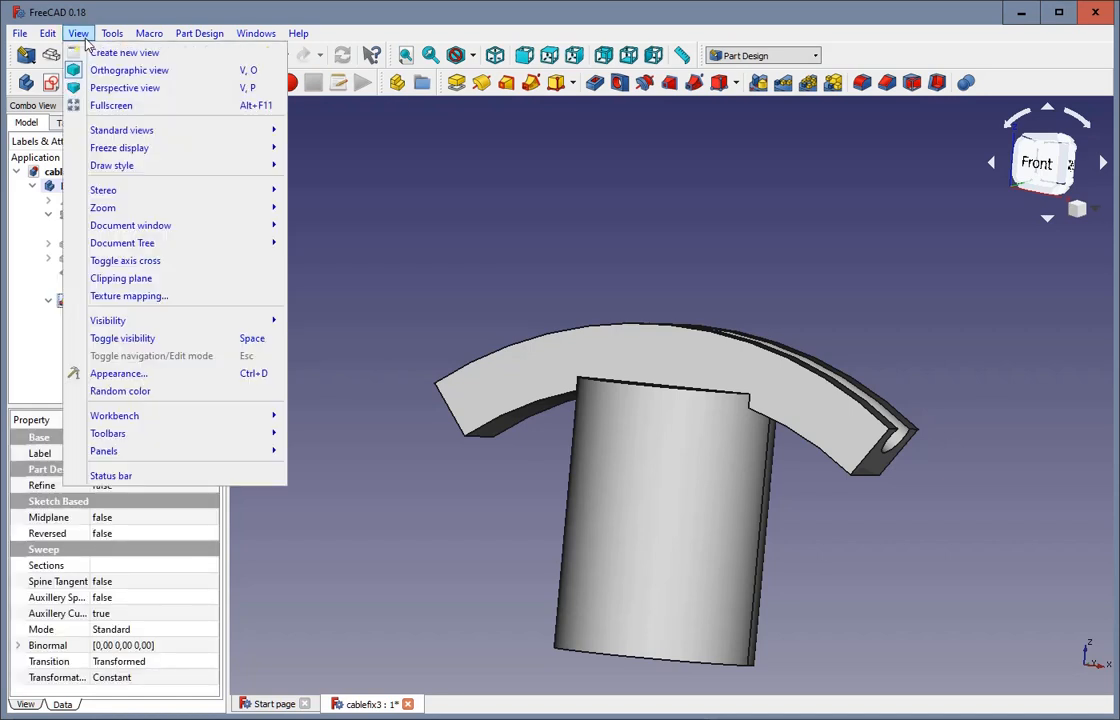
mouse_move(150, 416)
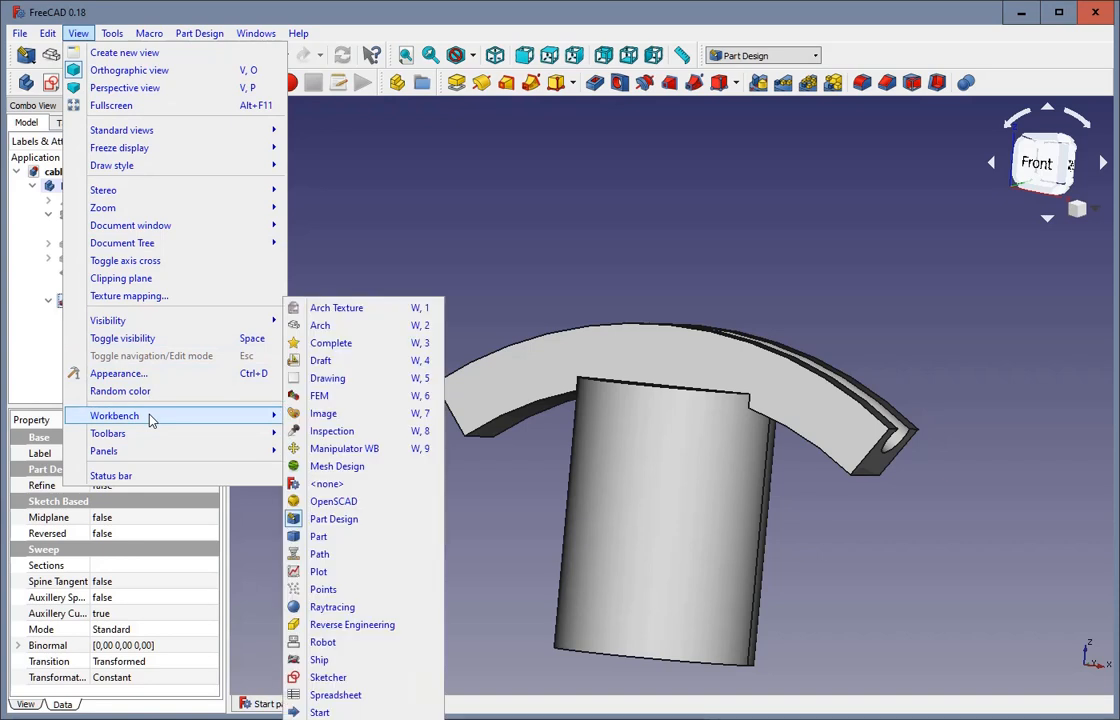
left_click(337, 466)
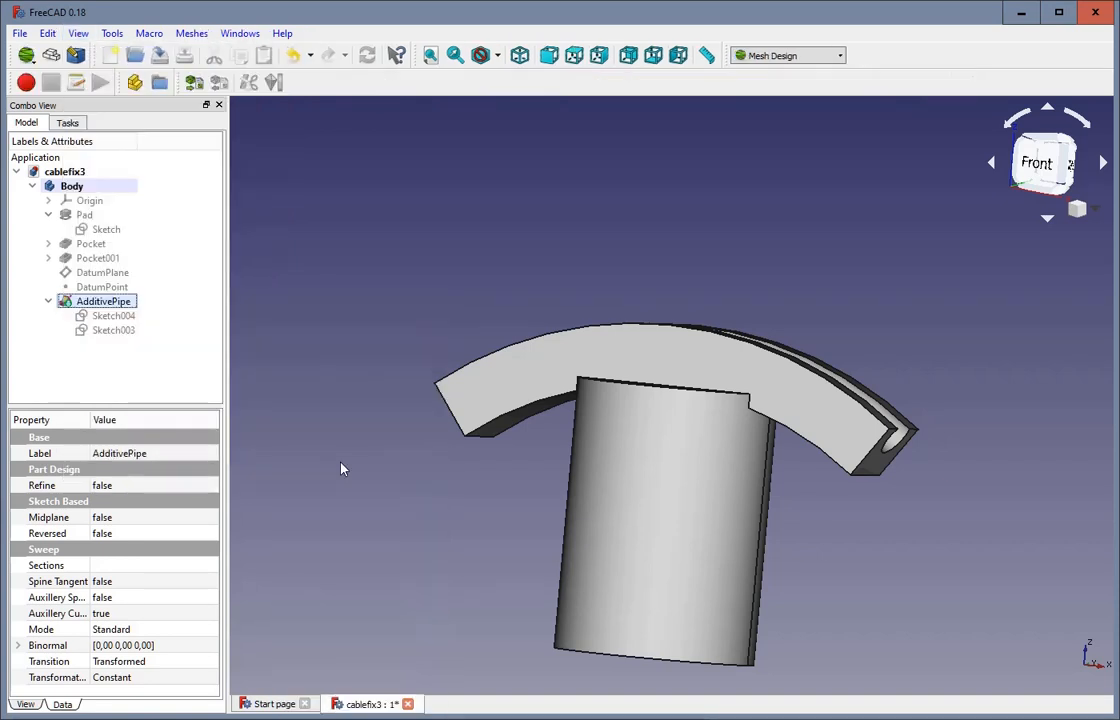
Create a mesh from the AdditivePipe shape using Standard meshing with 0.10 mm surface deviation and 30° angular deviation
left_click(191, 33)
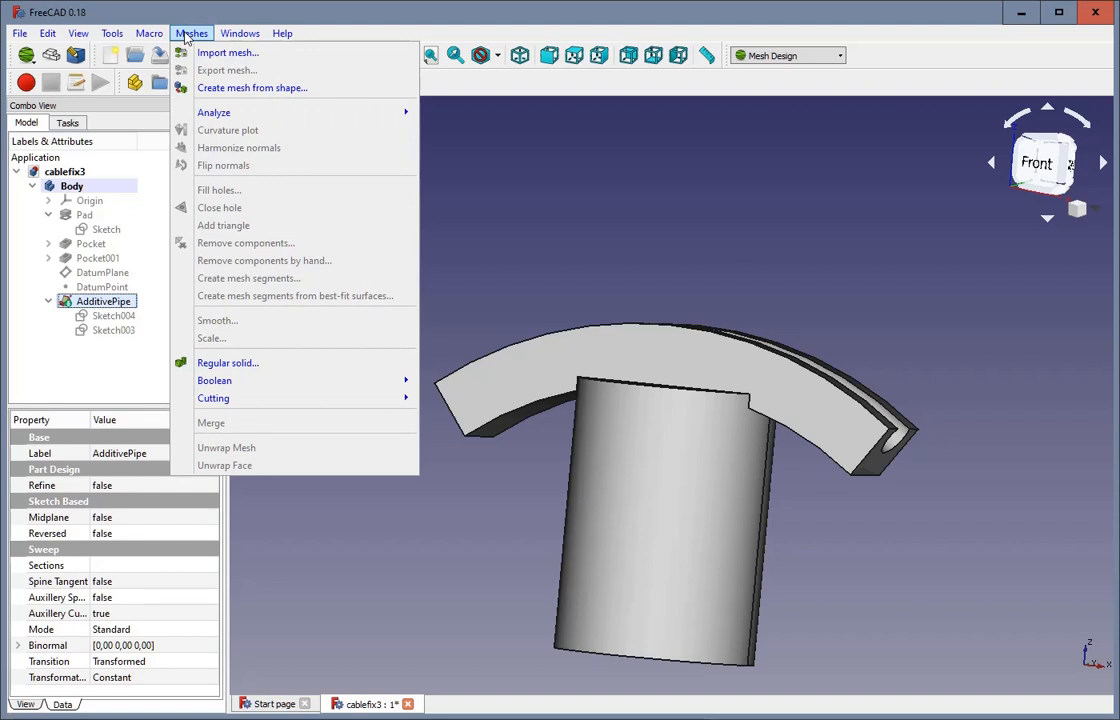
left_click(210, 88)
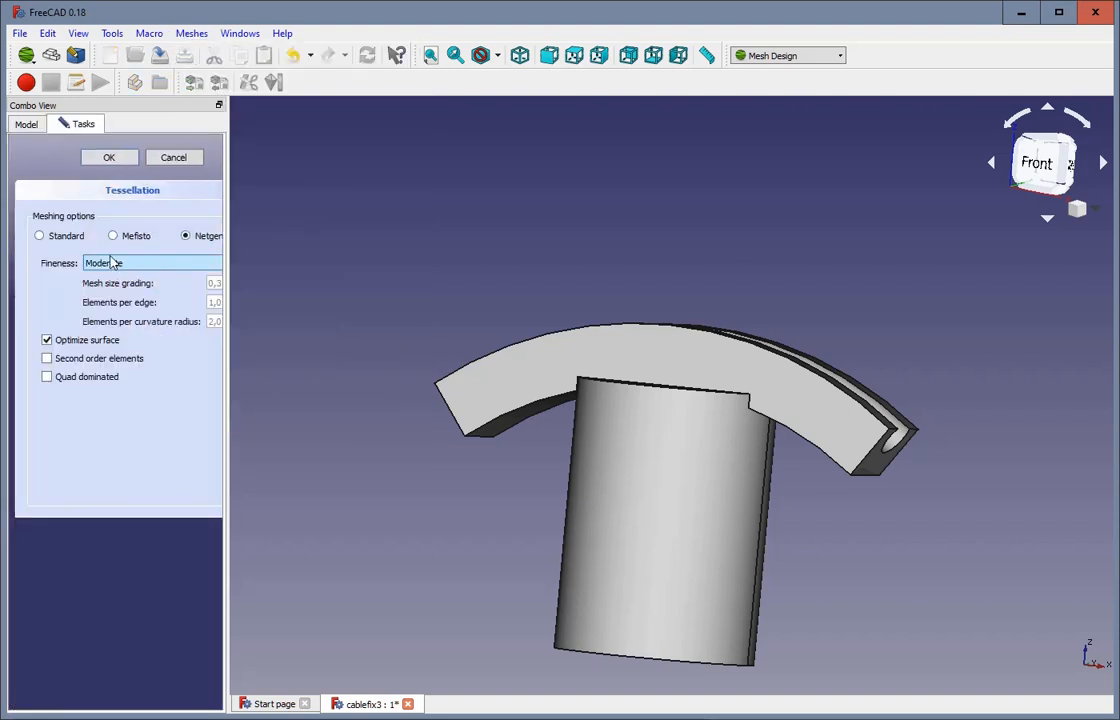
left_click(56, 235)
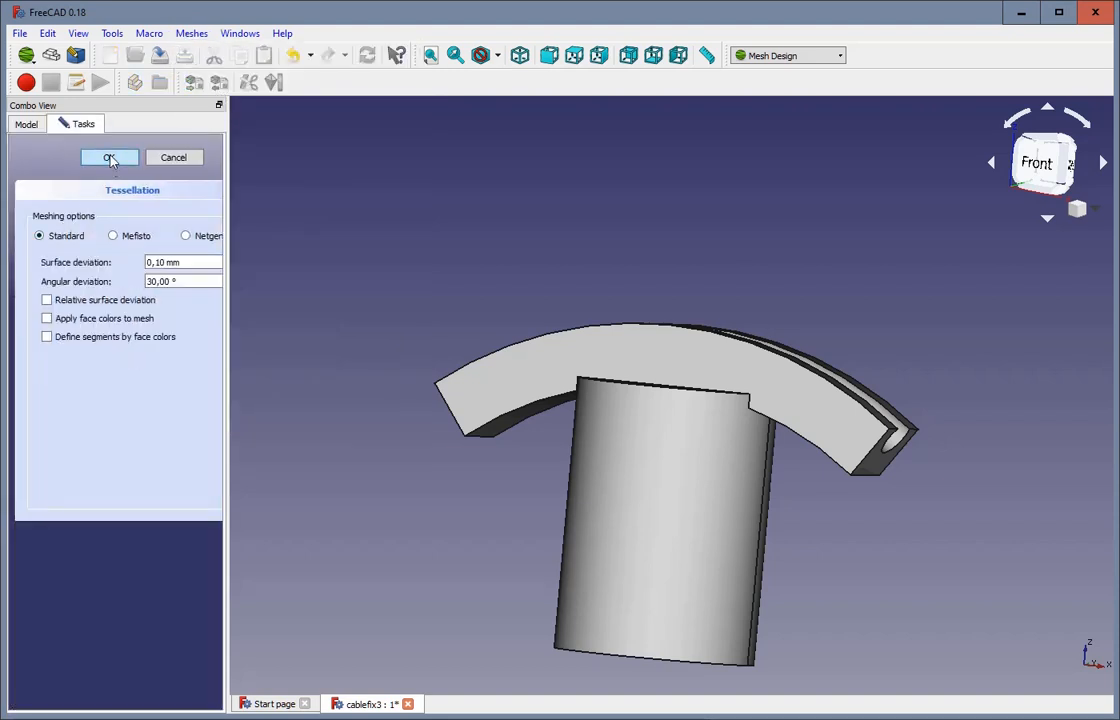
left_click(110, 158)
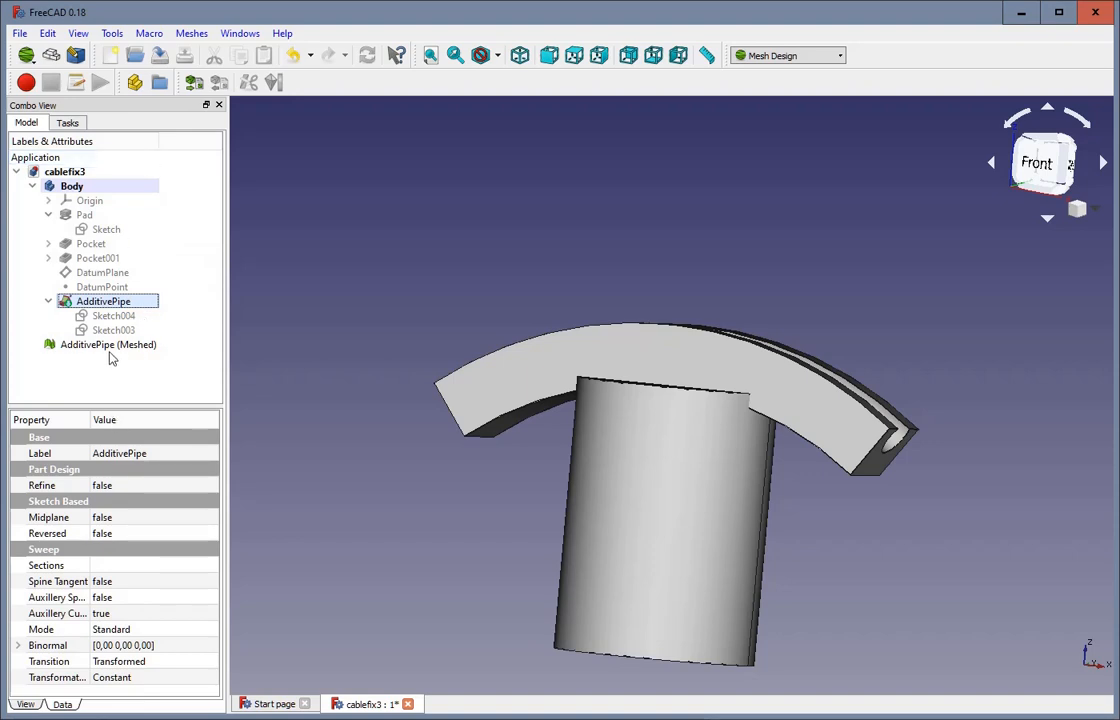
Hide the solid AdditivePipe feature and select the meshed copy for a closer look
key("space")
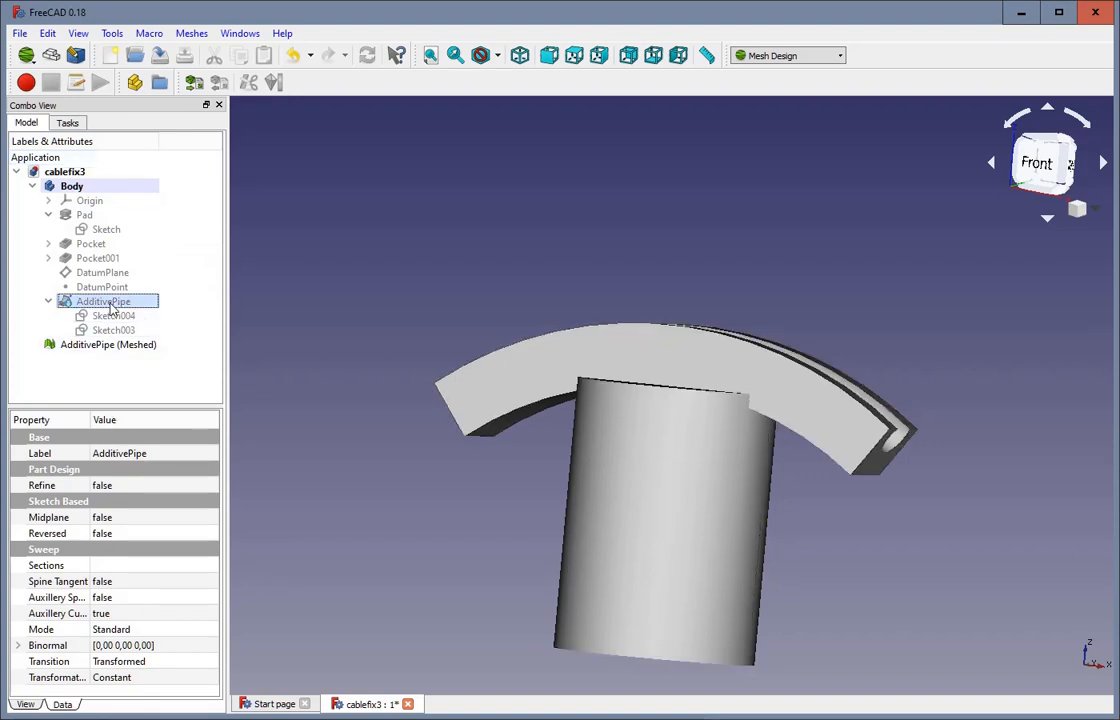
left_click(127, 372)
left_click(111, 350)
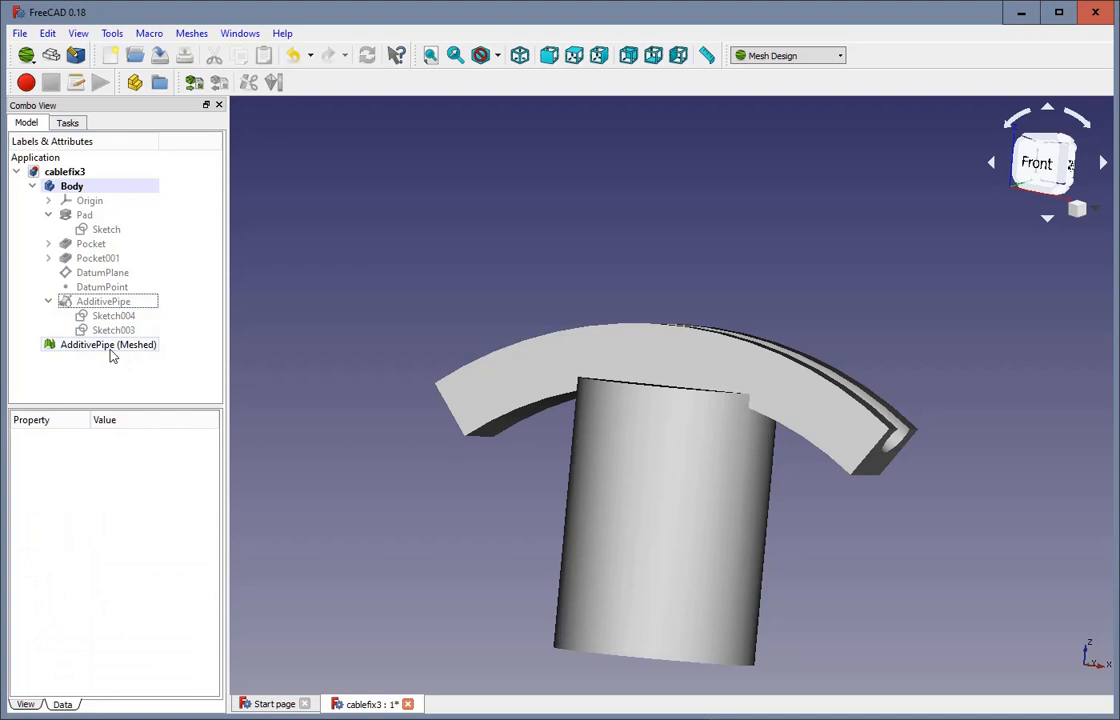
middle_click_drag(748, 468, 779, 503)
scroll(782, 501, "up", 2)
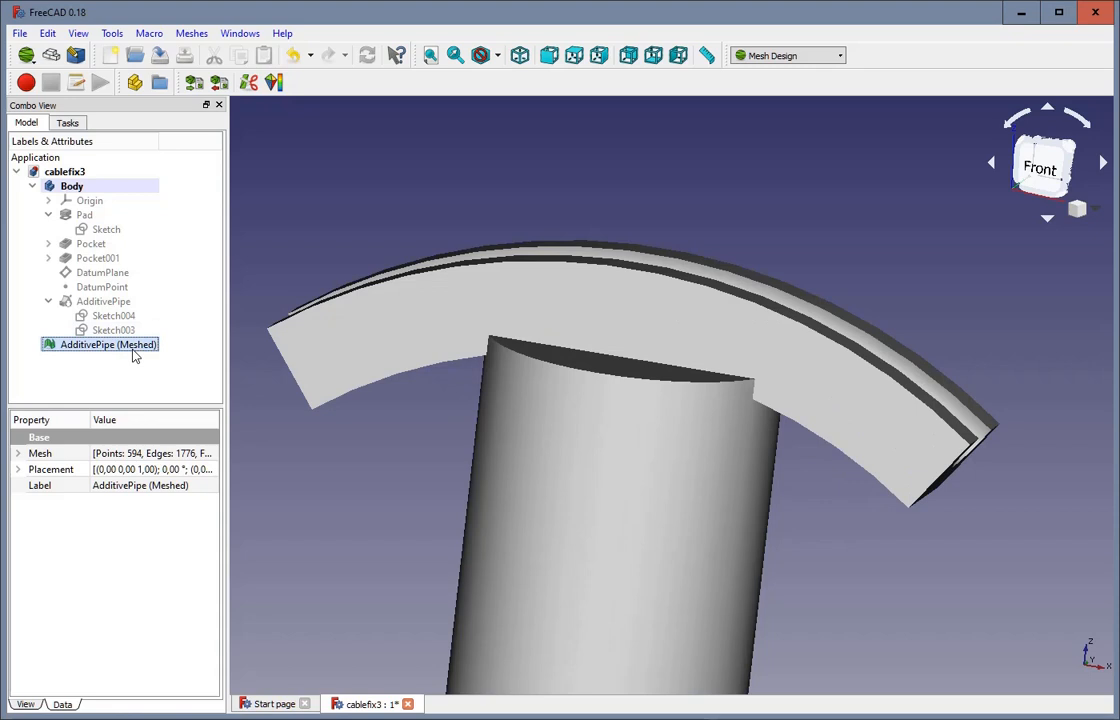
Evaluate the AdditivePipe mesh by running all of the Evaluate & Repair Mesh tests together
left_click(198, 36)
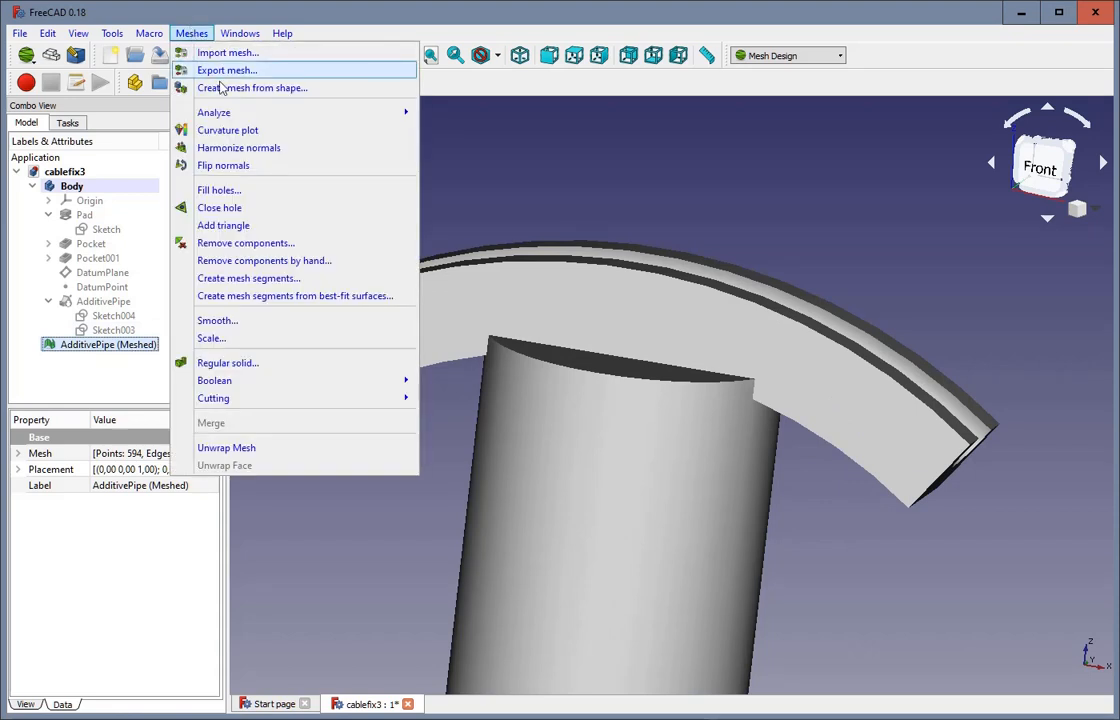
mouse_move(235, 113)
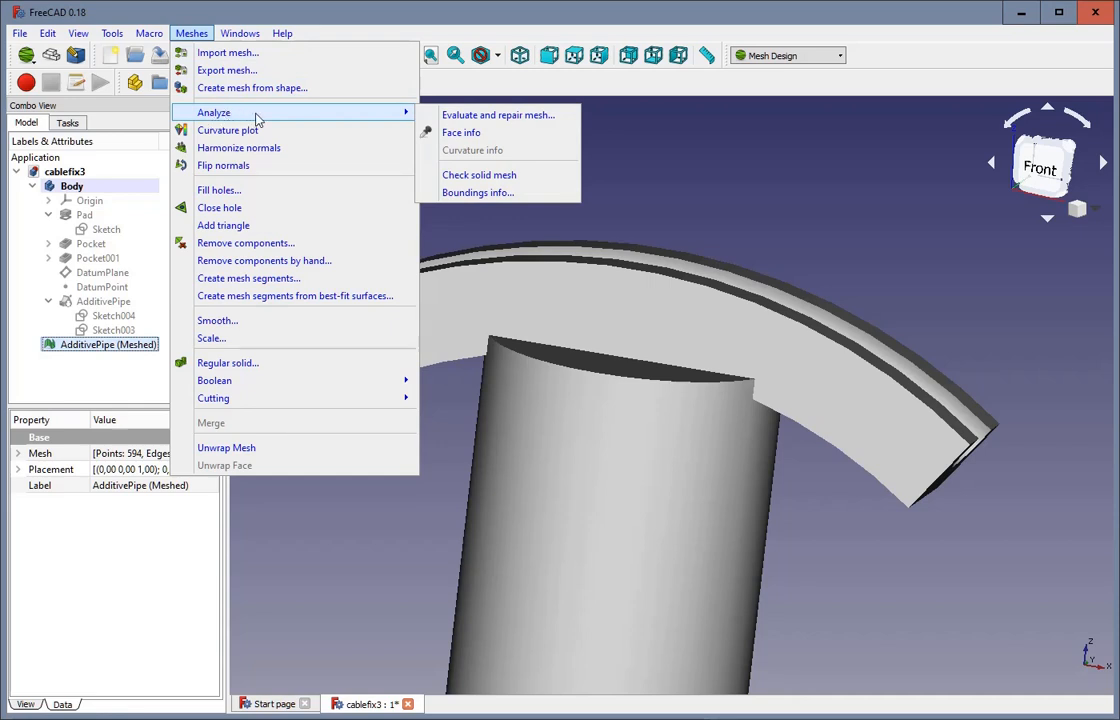
left_click(494, 118)
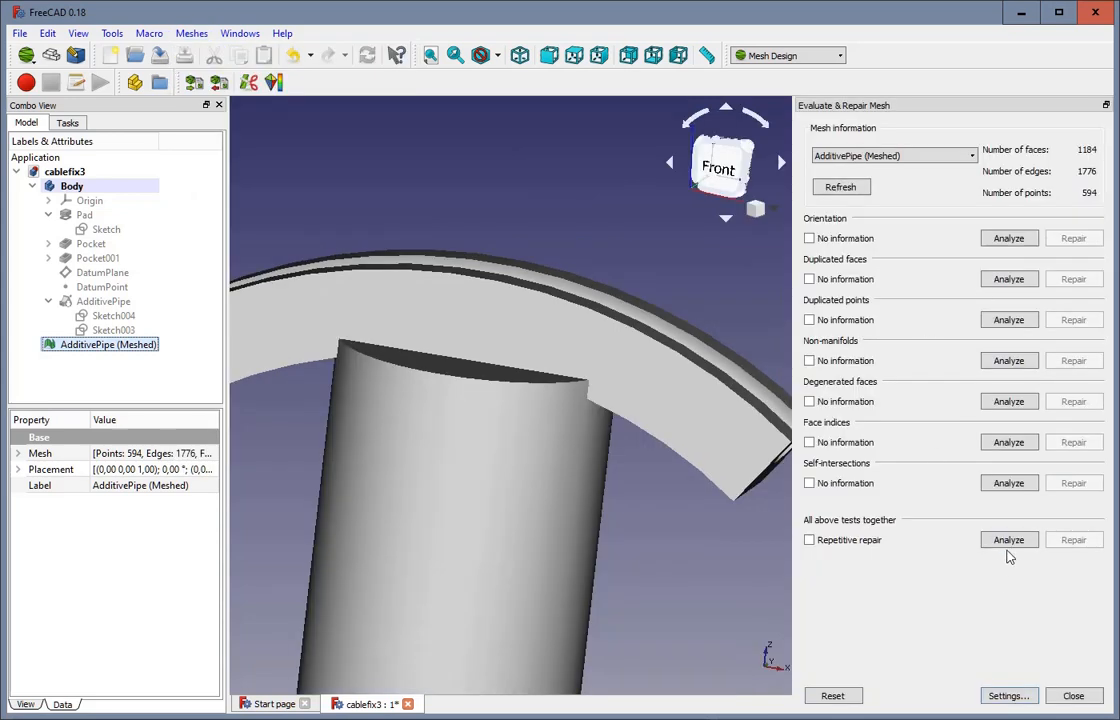
left_click(1010, 543)
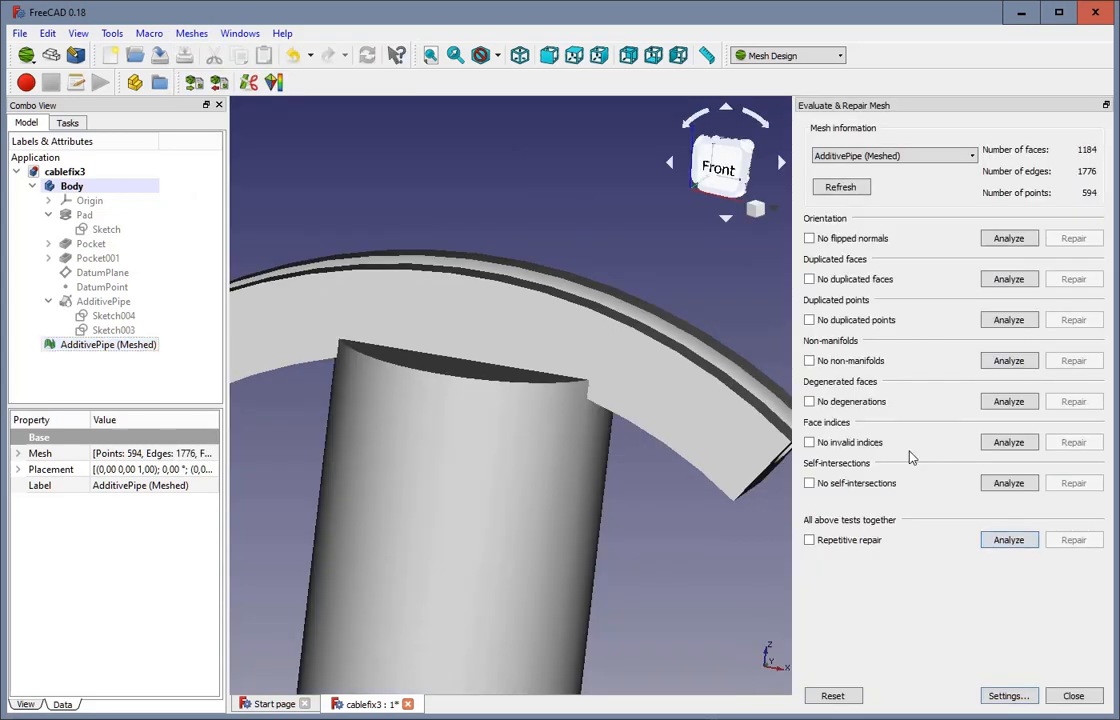
Examine the meshed tube, curved bar and cable groove from several angles, closing the mesh evaluation
scroll(613, 468, "down", 2)
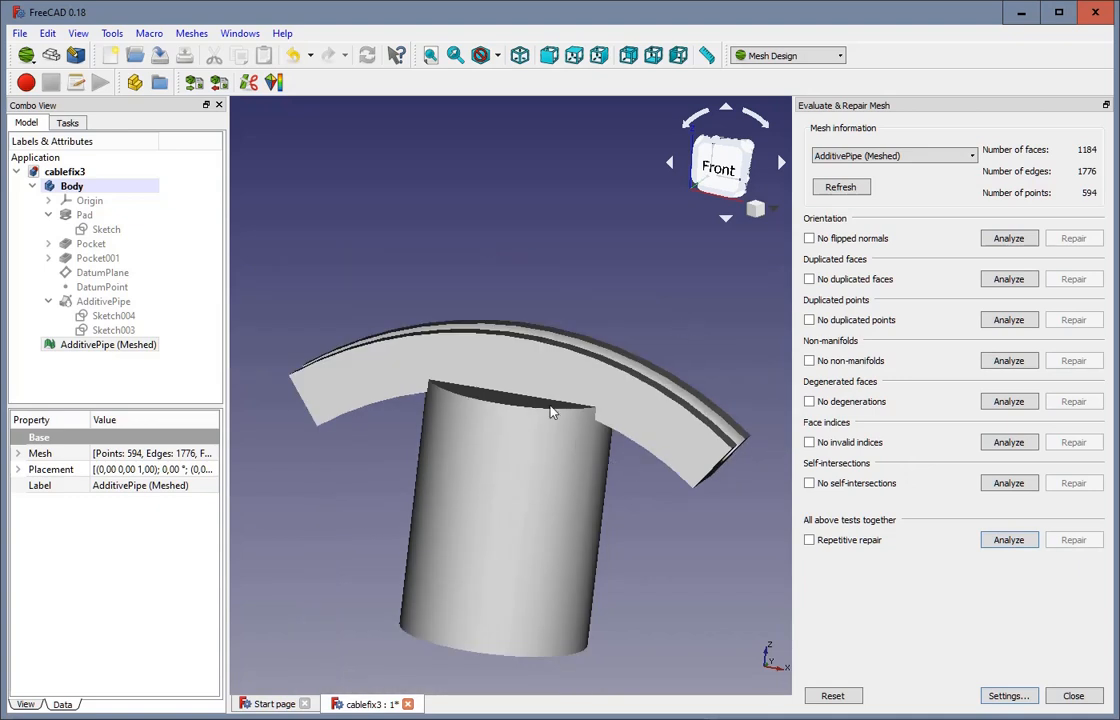
scroll(552, 412, "up", 2)
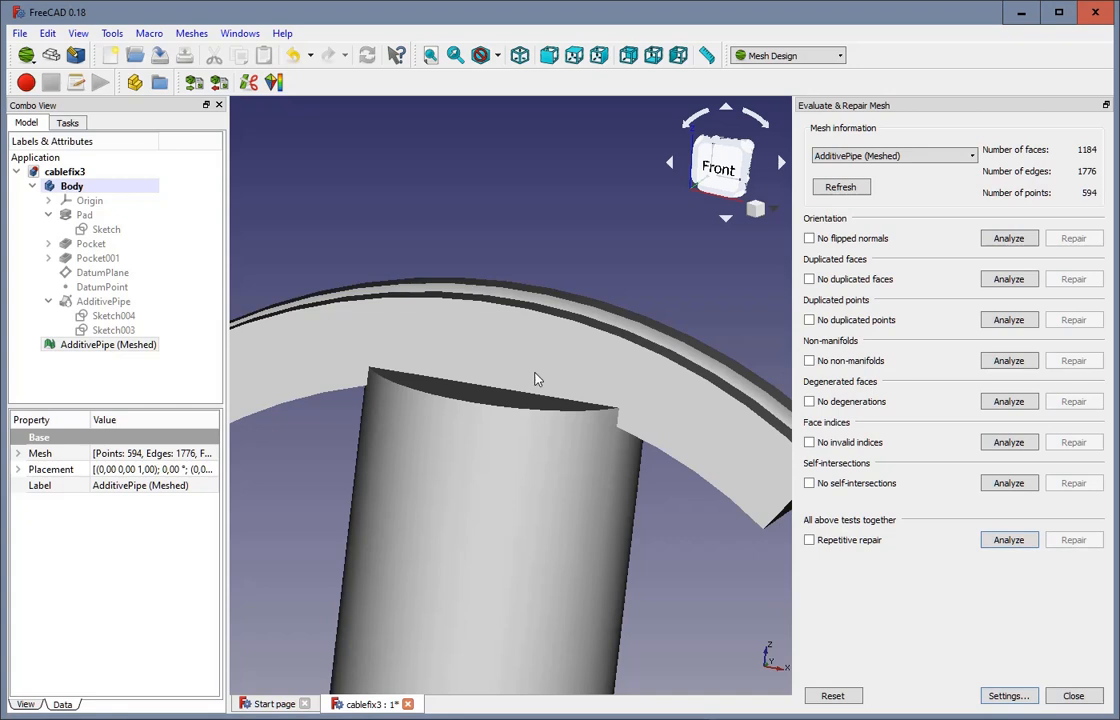
scroll(546, 405, "down", 2)
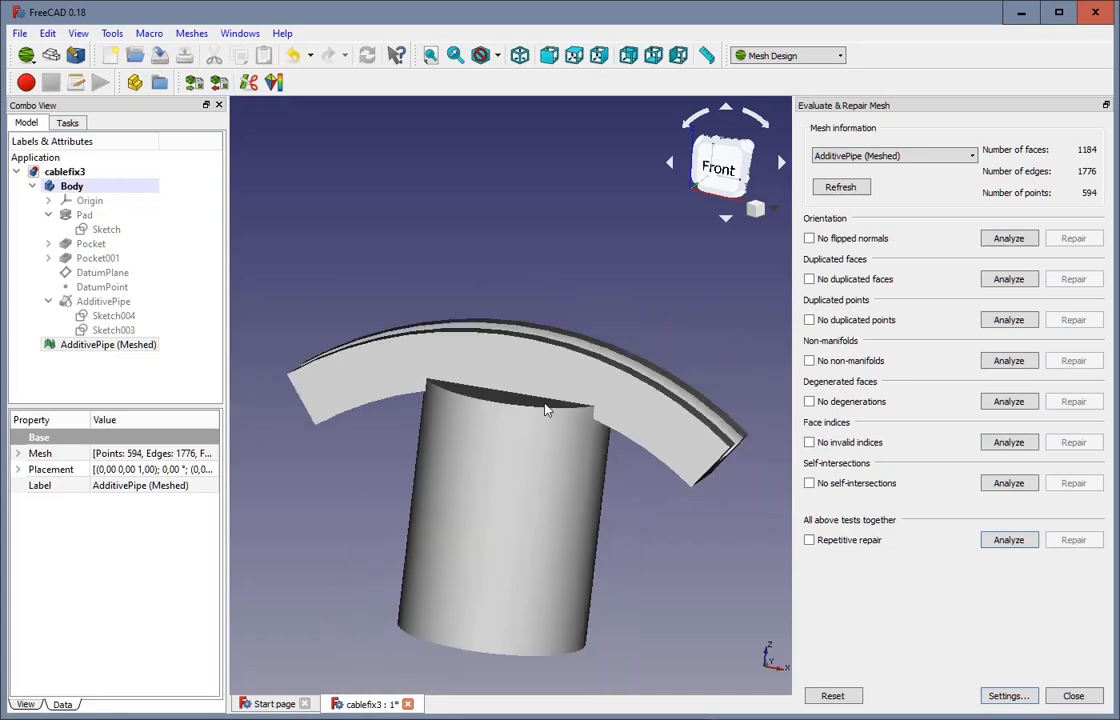
middle_click_drag(545, 405, 598, 625)
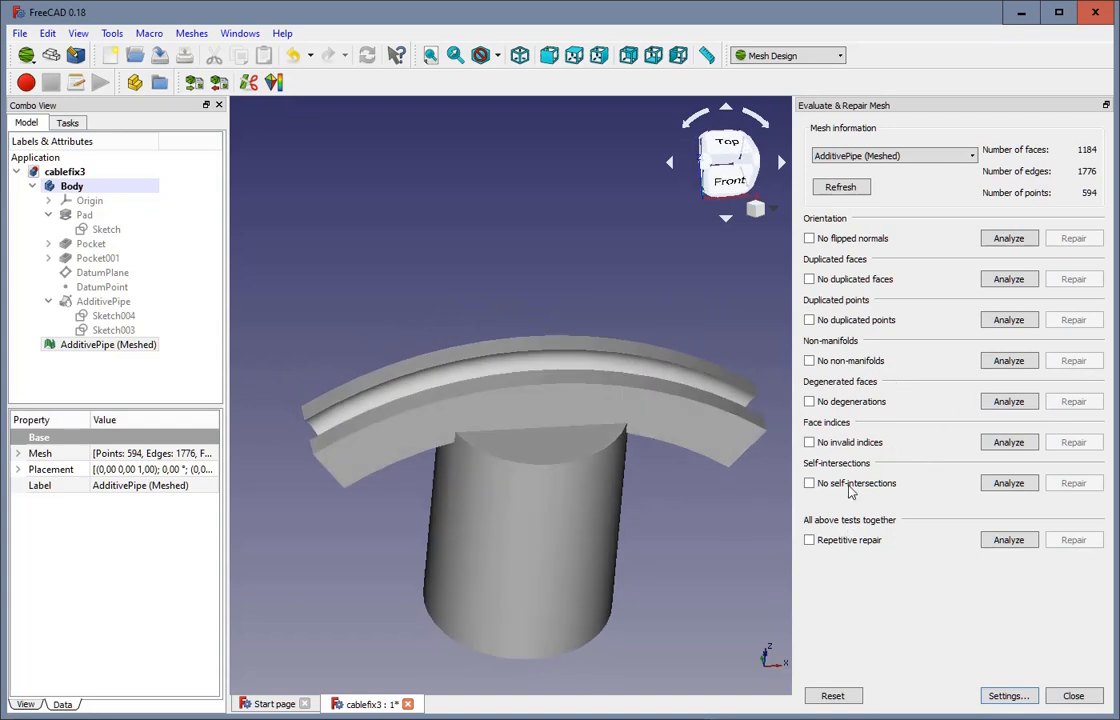
scroll(600, 475, "down", 2)
scroll(590, 465, "up", 3)
scroll(590, 465, "down", 4)
scroll(590, 467, "up", 2)
middle_click_drag(713, 484, 667, 470)
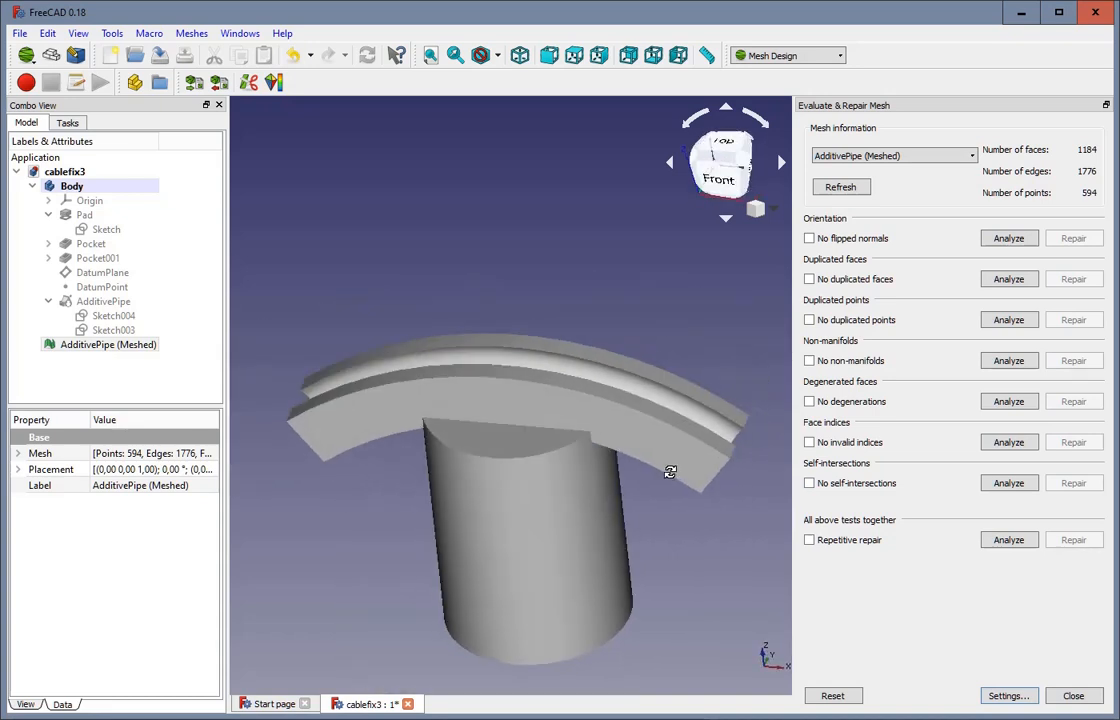
left_click(1073, 696)
scroll(785, 497, "down", 2)
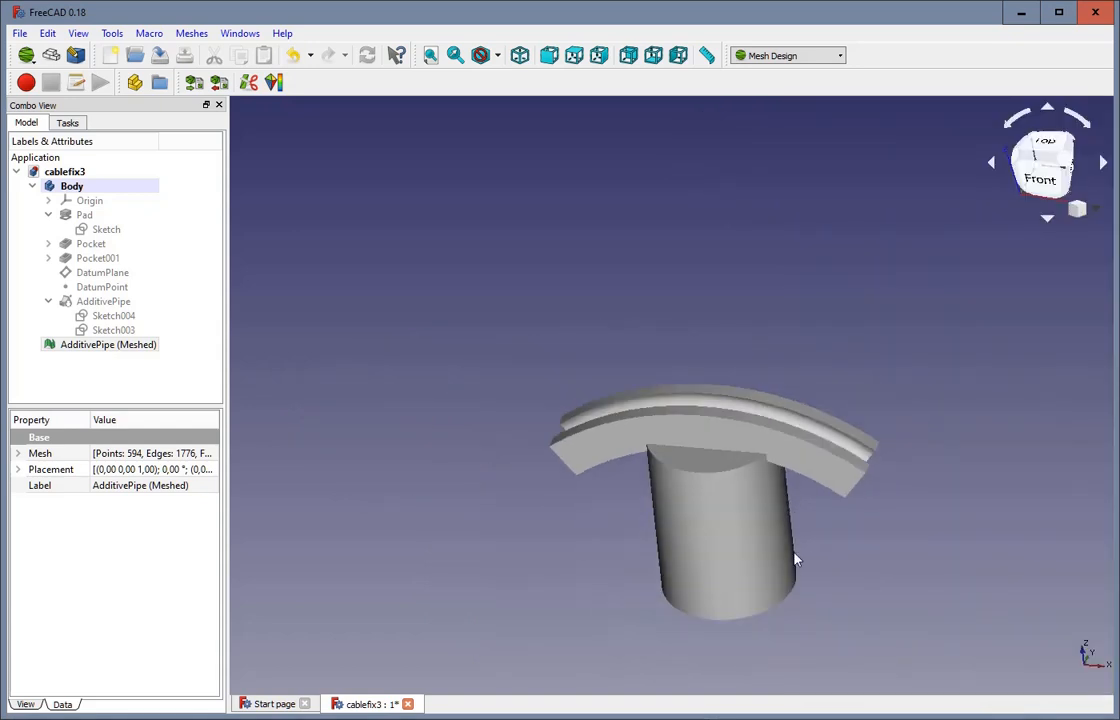
scroll(795, 560, "up", 3)
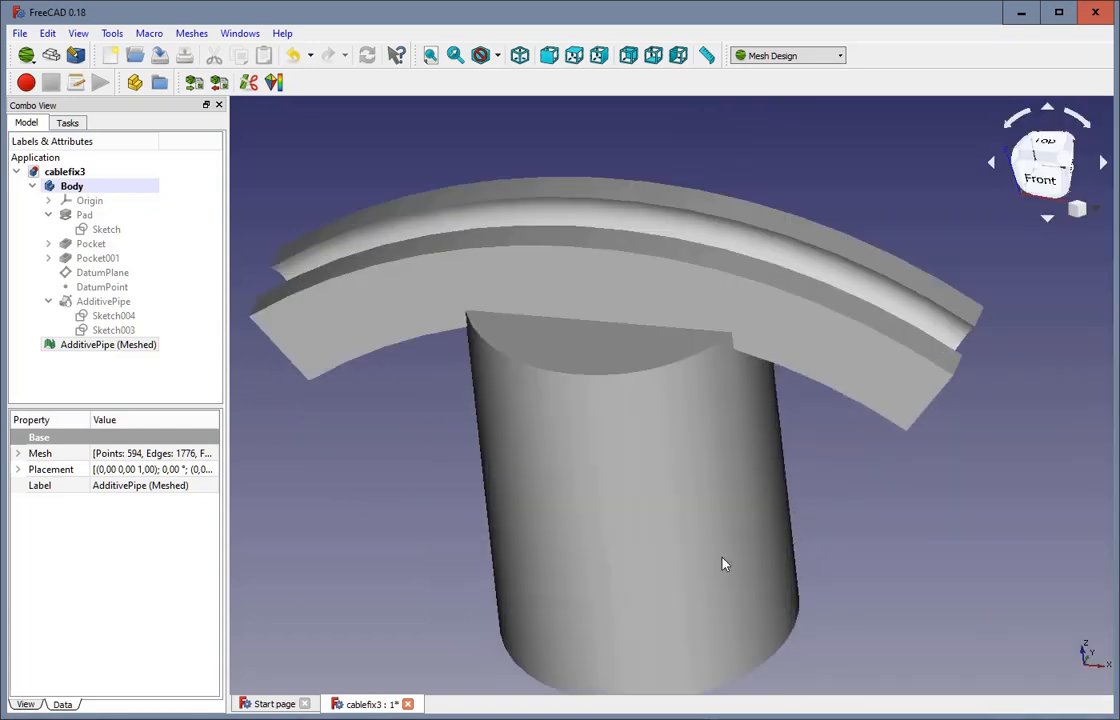
middle_click_drag(723, 564, 794, 566)
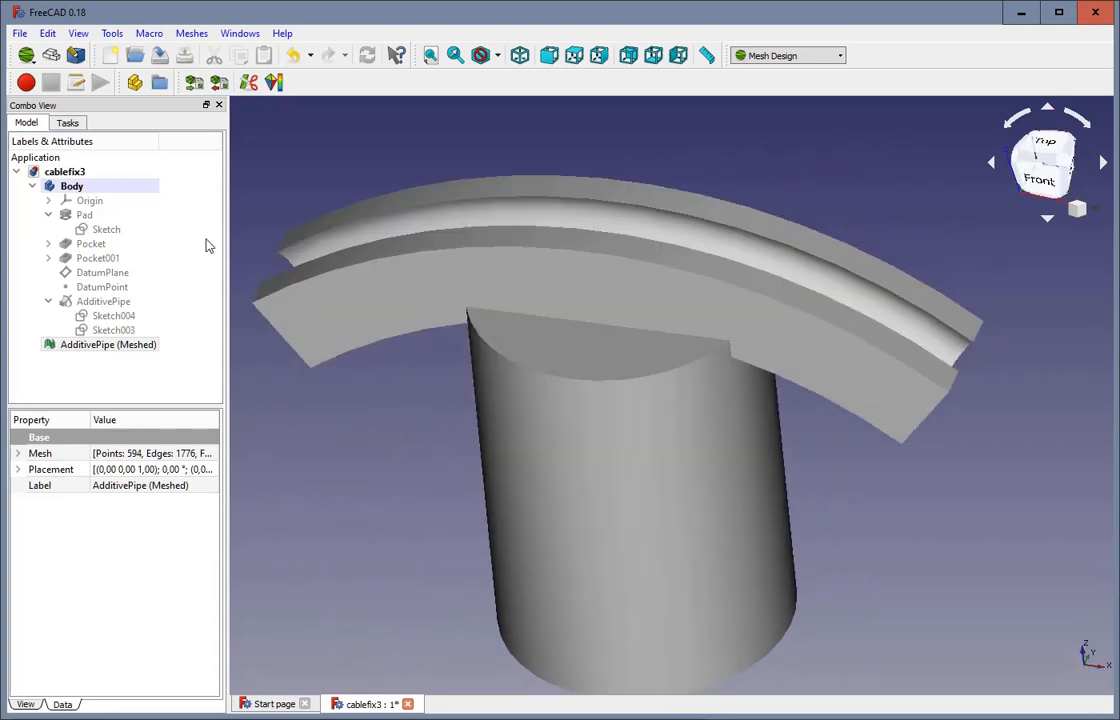
Export the AdditivePipe mesh as a binary STL named cabfix1.stl in the 3D-Objekte network folder
right_click(80, 348)
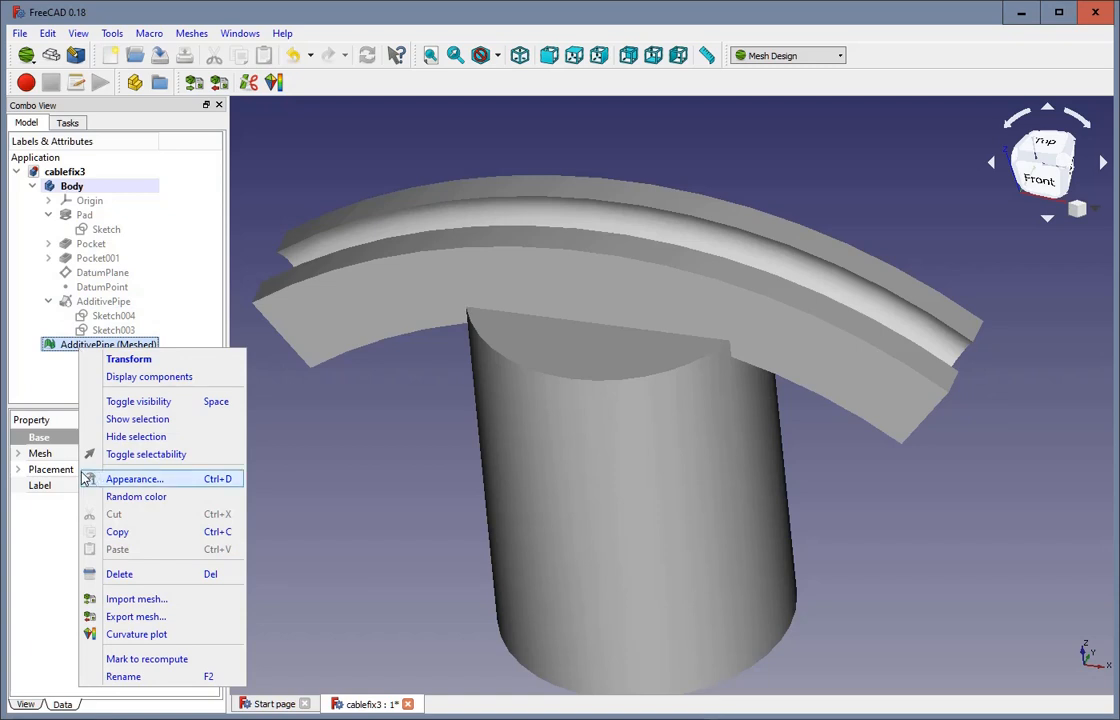
left_click(134, 618)
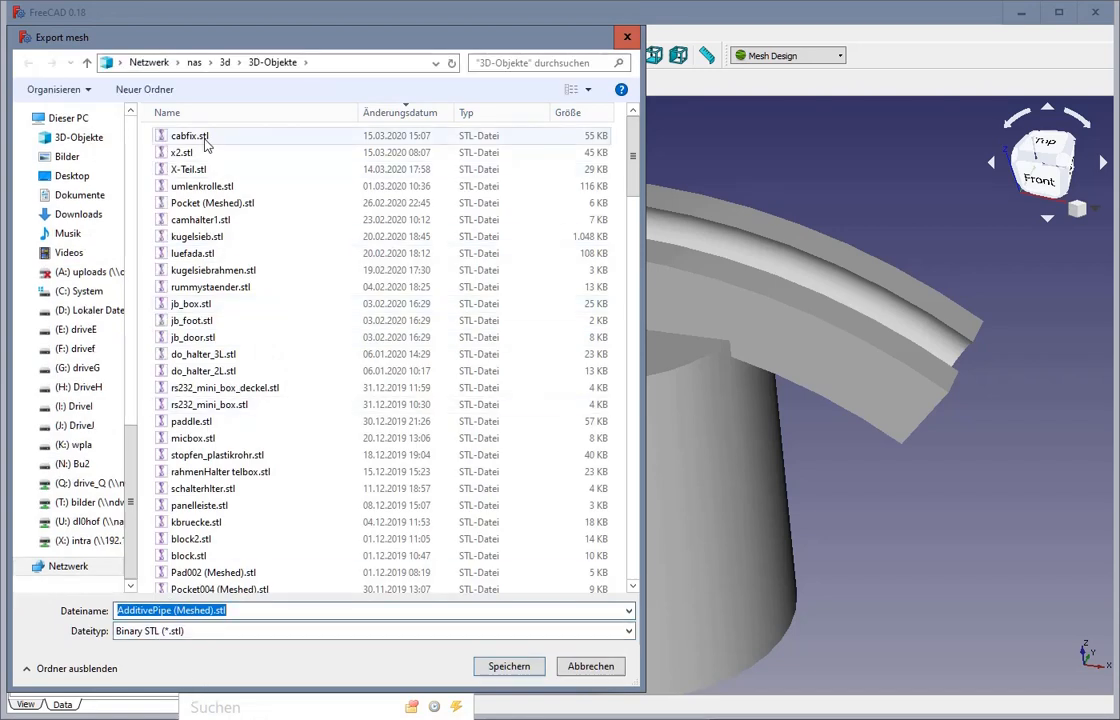
left_click(195, 137)
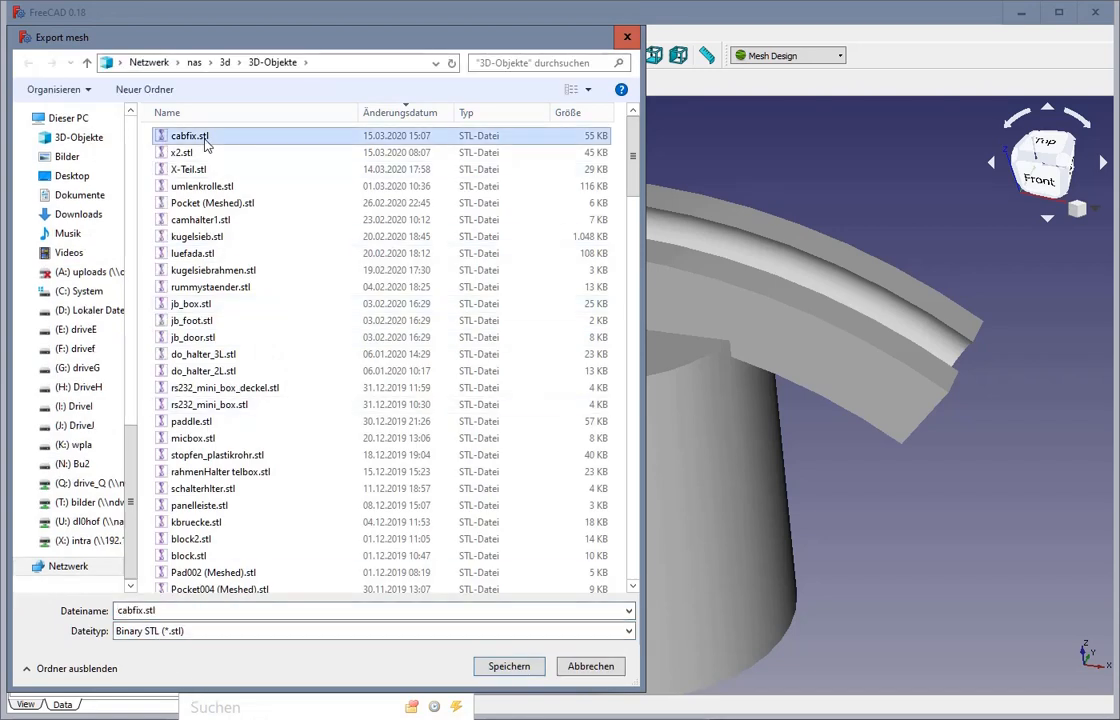
double_click(140, 611)
left_click(137, 611)
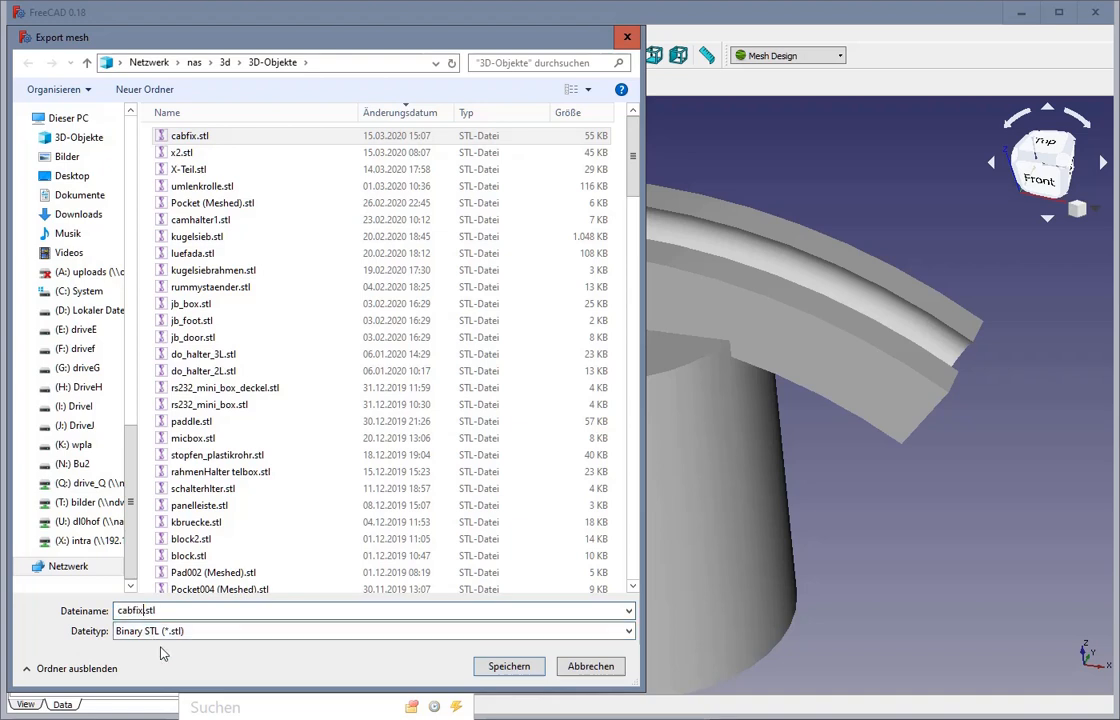
type("1")
key("BackSpace")
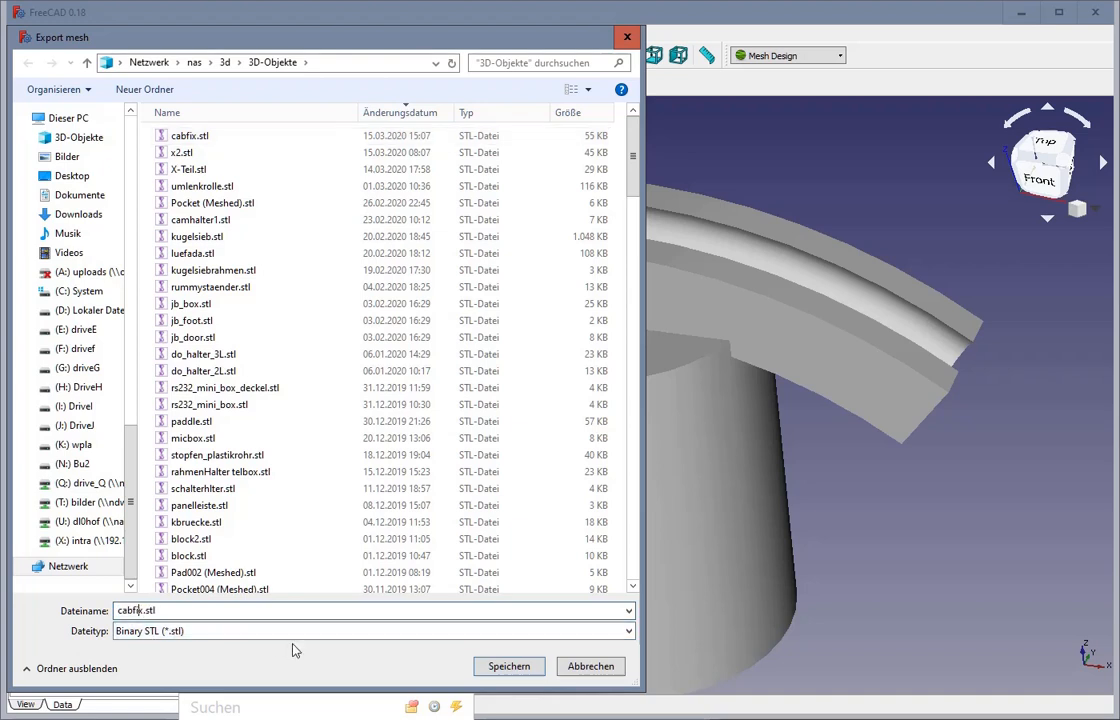
key("Right")
type("1")
left_click(507, 667)
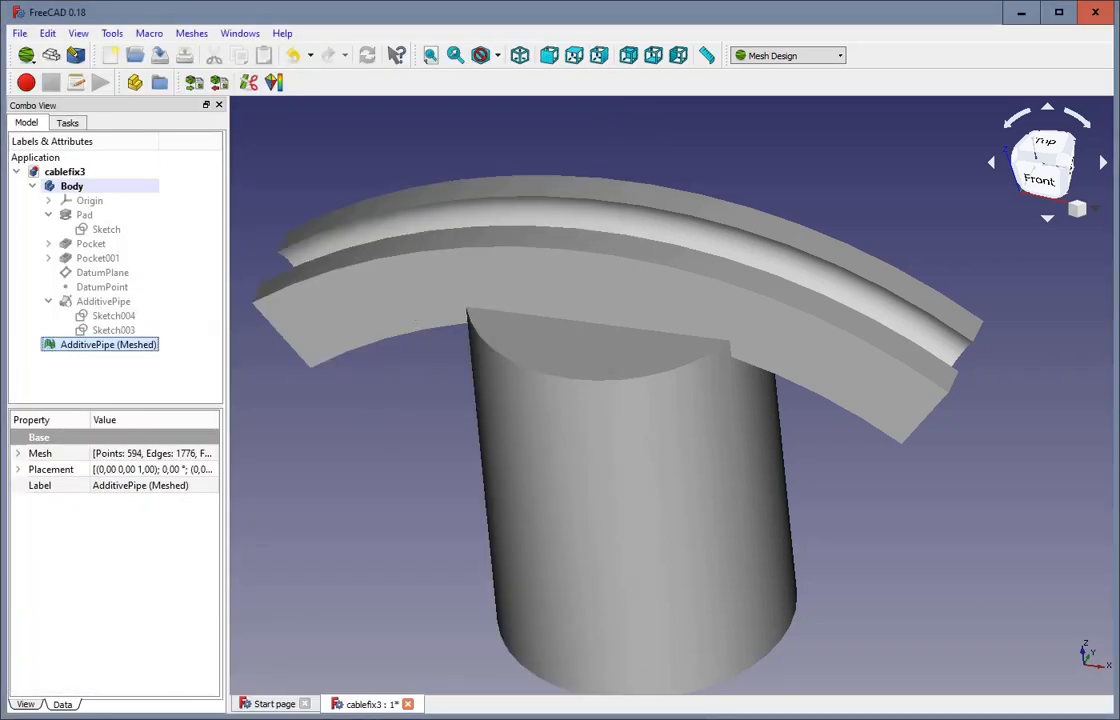
Launch the KISSlicer slicing program
left_click(17, 34)
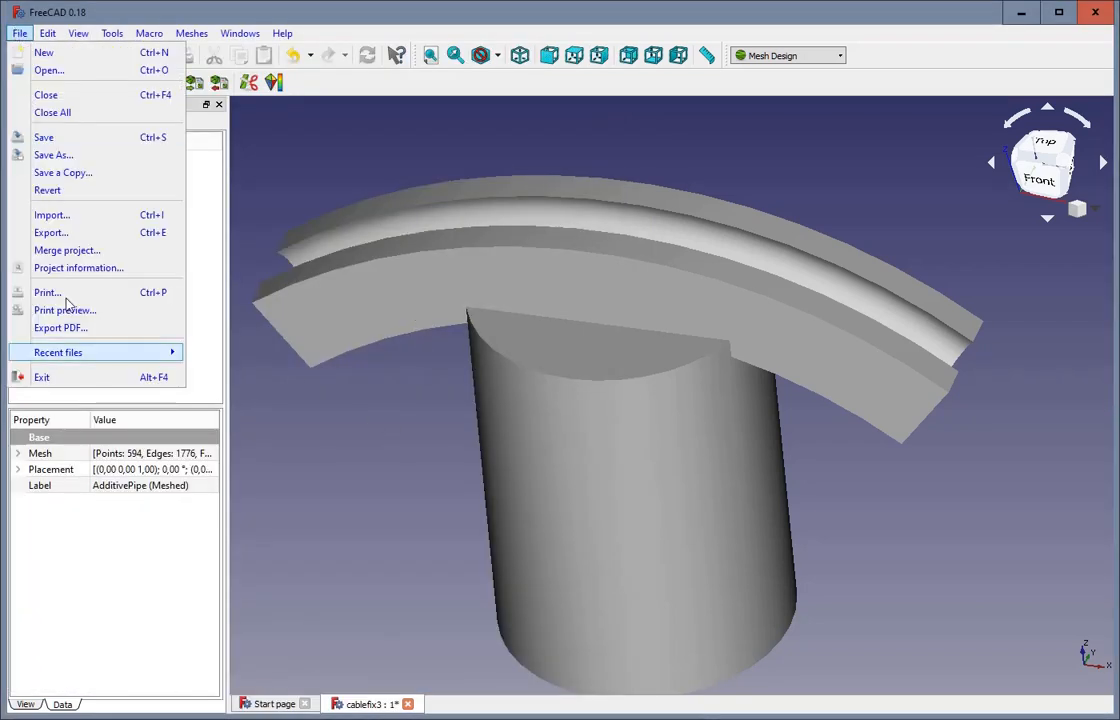
key("super")
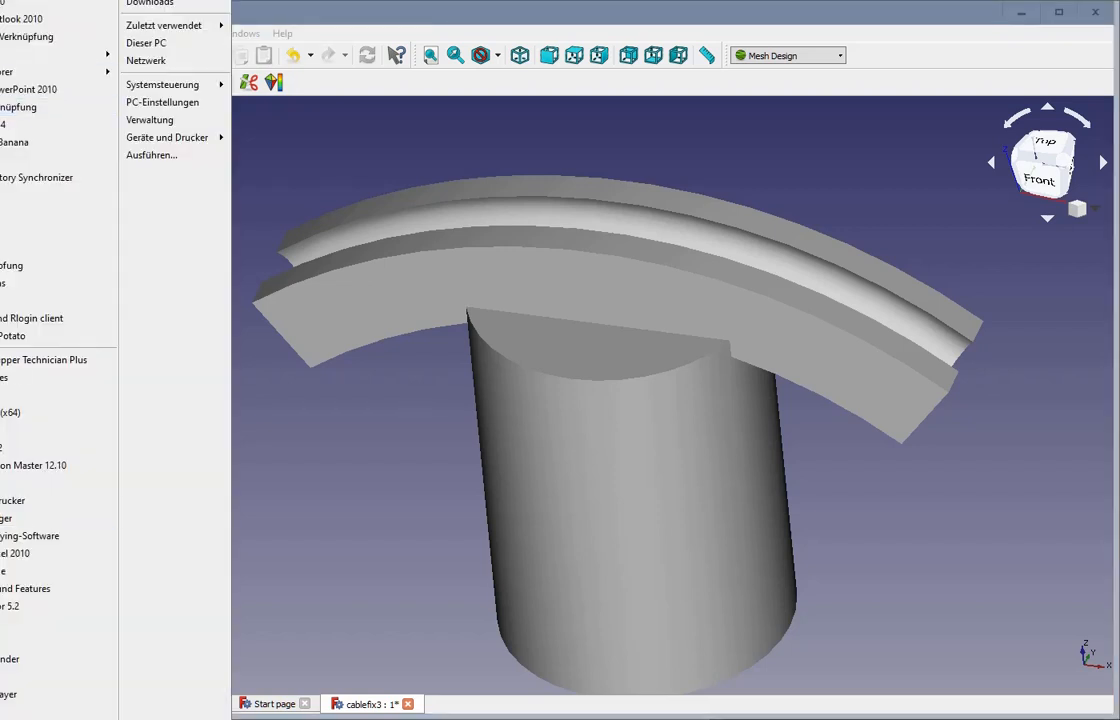
left_click(8, 5)
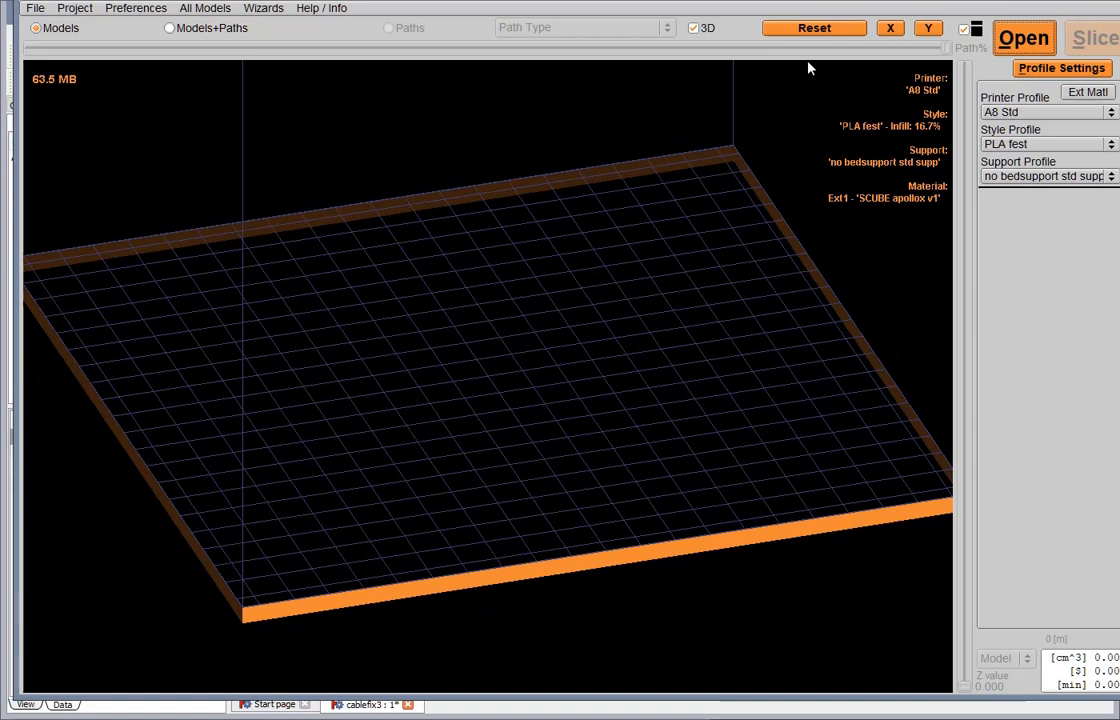
Load the project settings from the newest ks_a8_abs_basissetup_normal_raft_supp KSP file in the 3dModels network folder
left_click(114, 9)
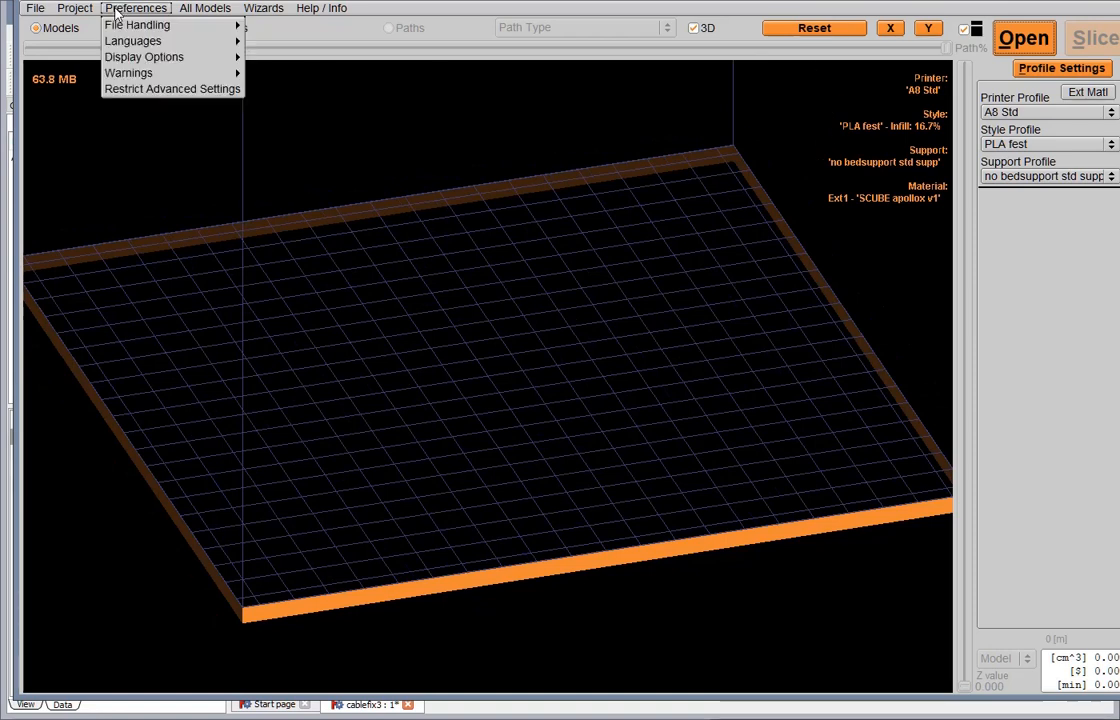
mouse_move(75, 9)
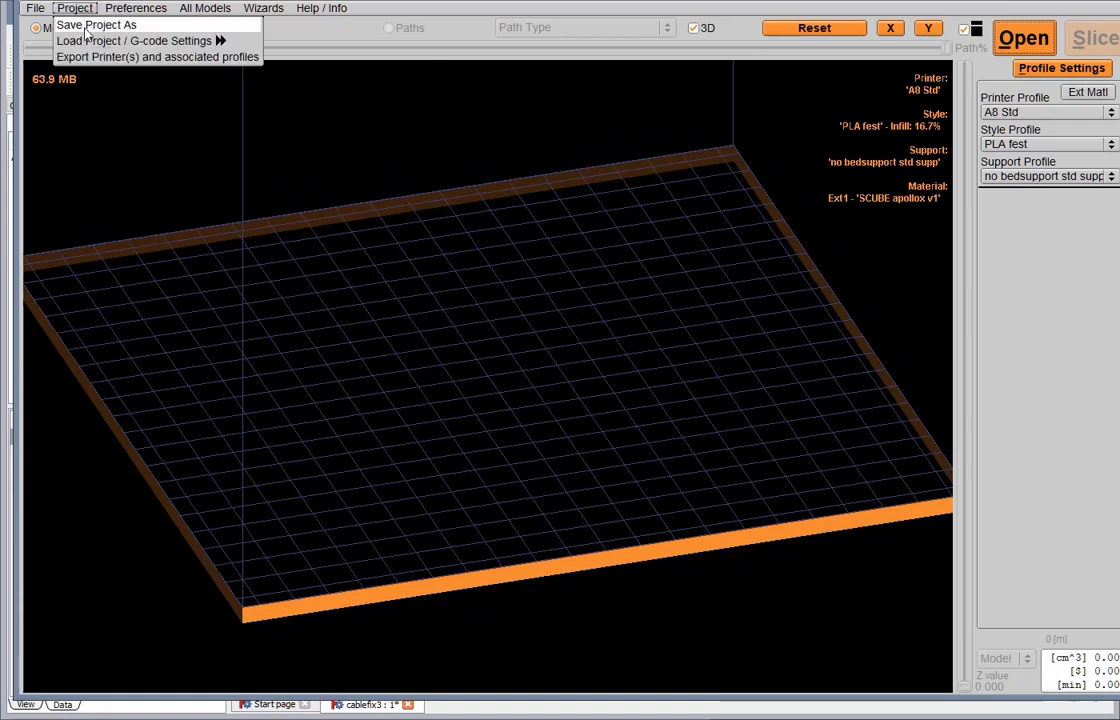
left_click(88, 42)
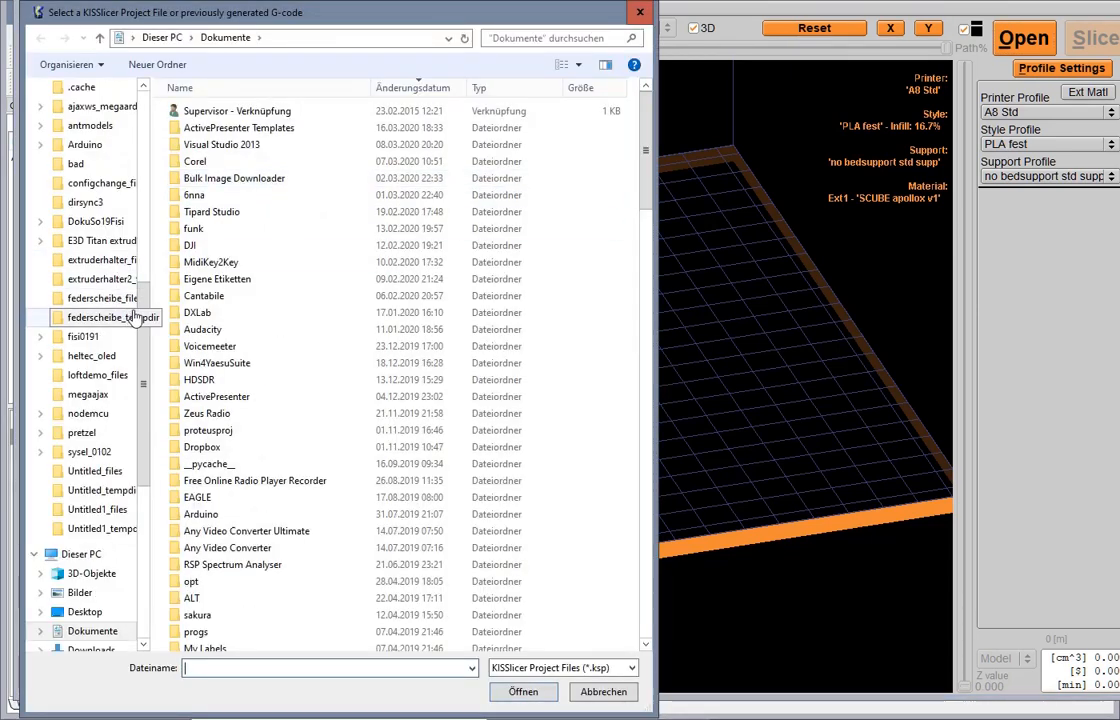
scroll(143, 383, "down", 2)
scroll(128, 396, "down", 1)
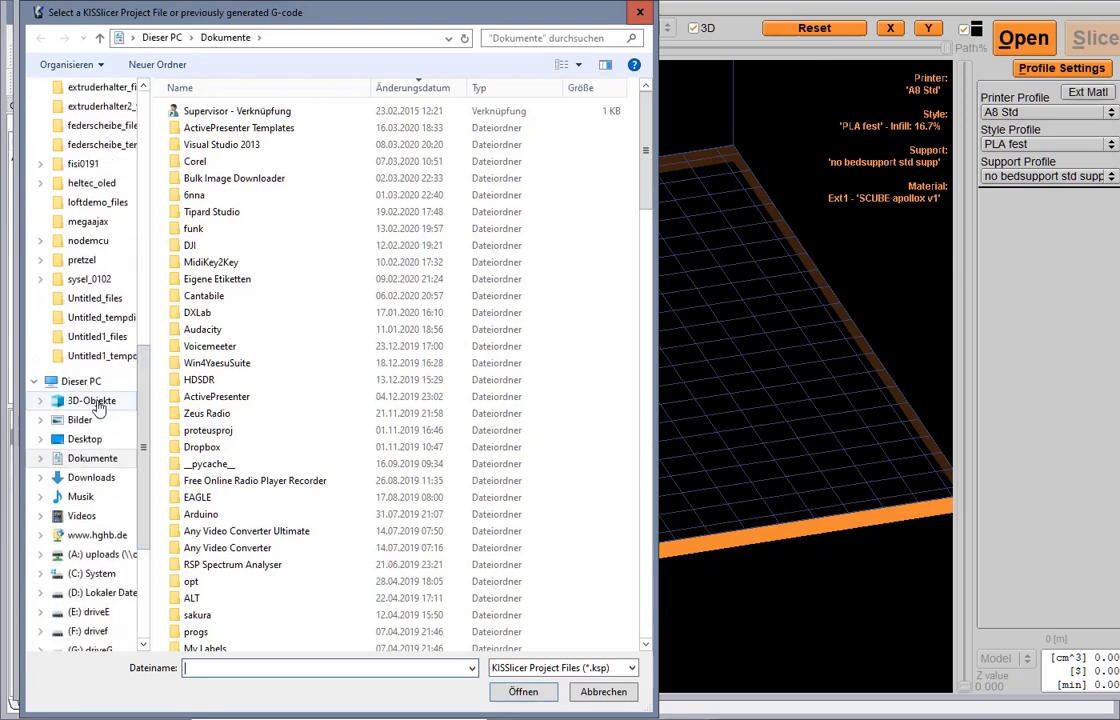
left_click_drag(97, 402, 96, 480)
scroll(102, 333, "up", 6)
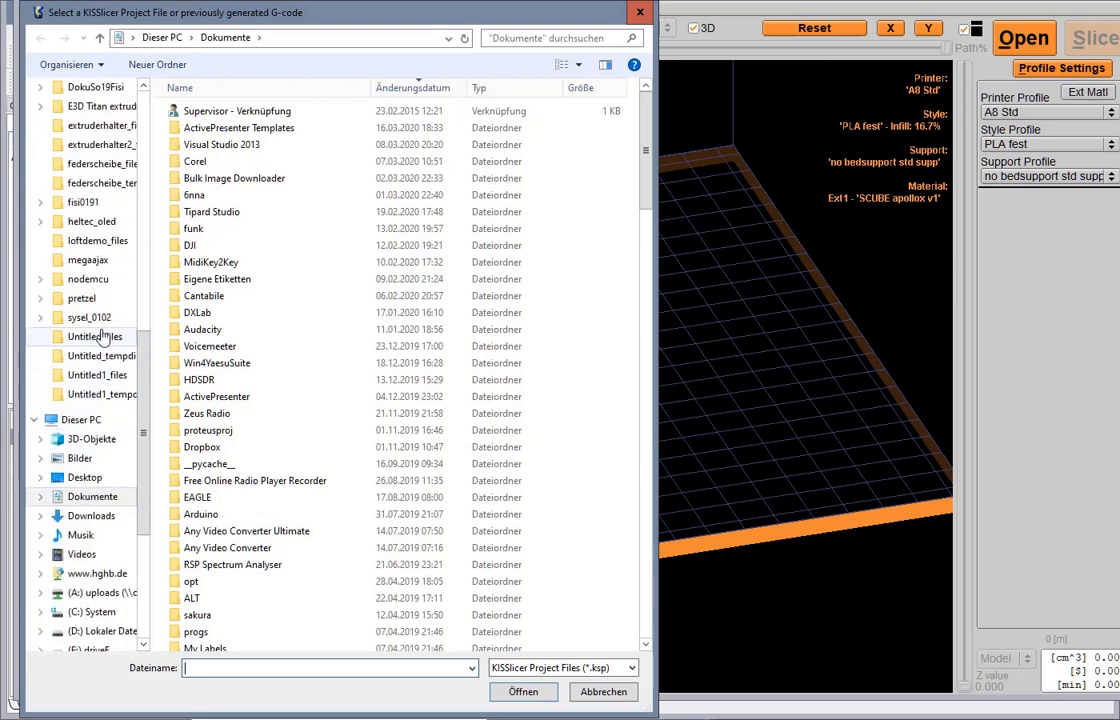
scroll(105, 330, "up", 8)
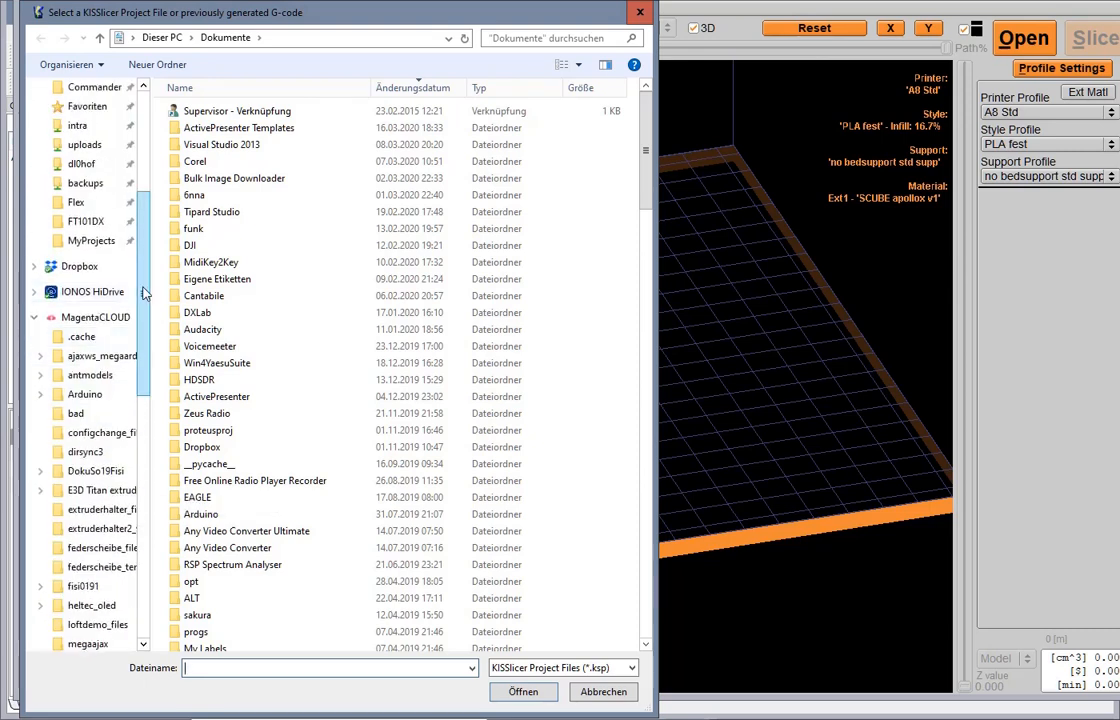
scroll(146, 200, "up", 1)
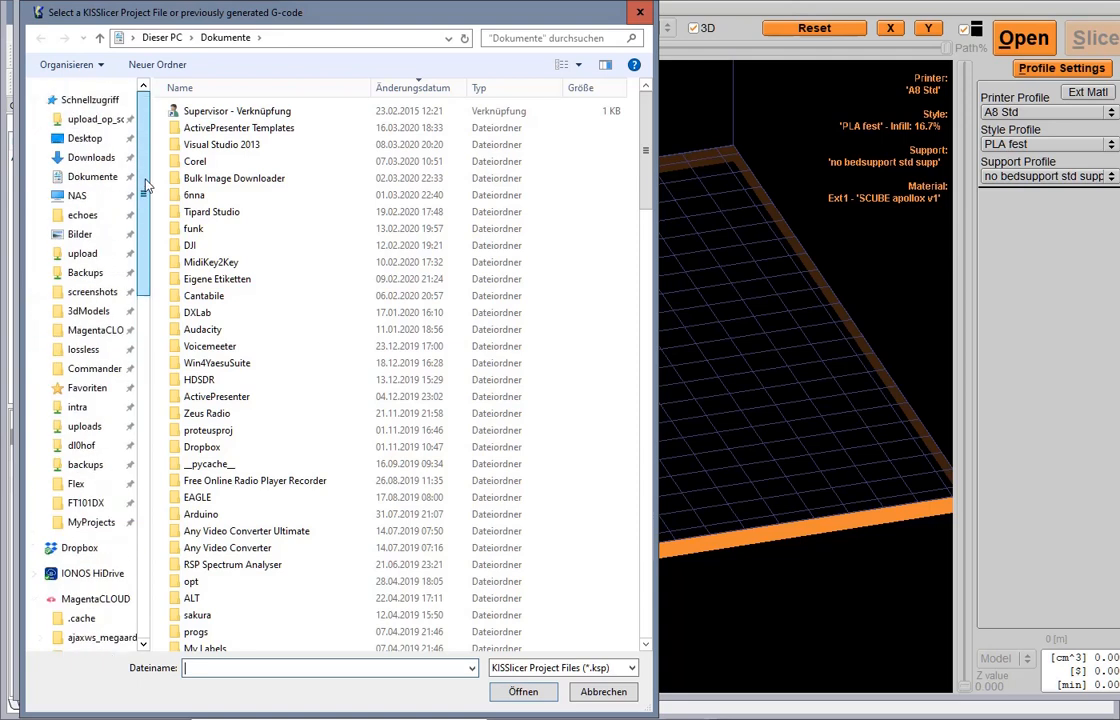
left_click(100, 311)
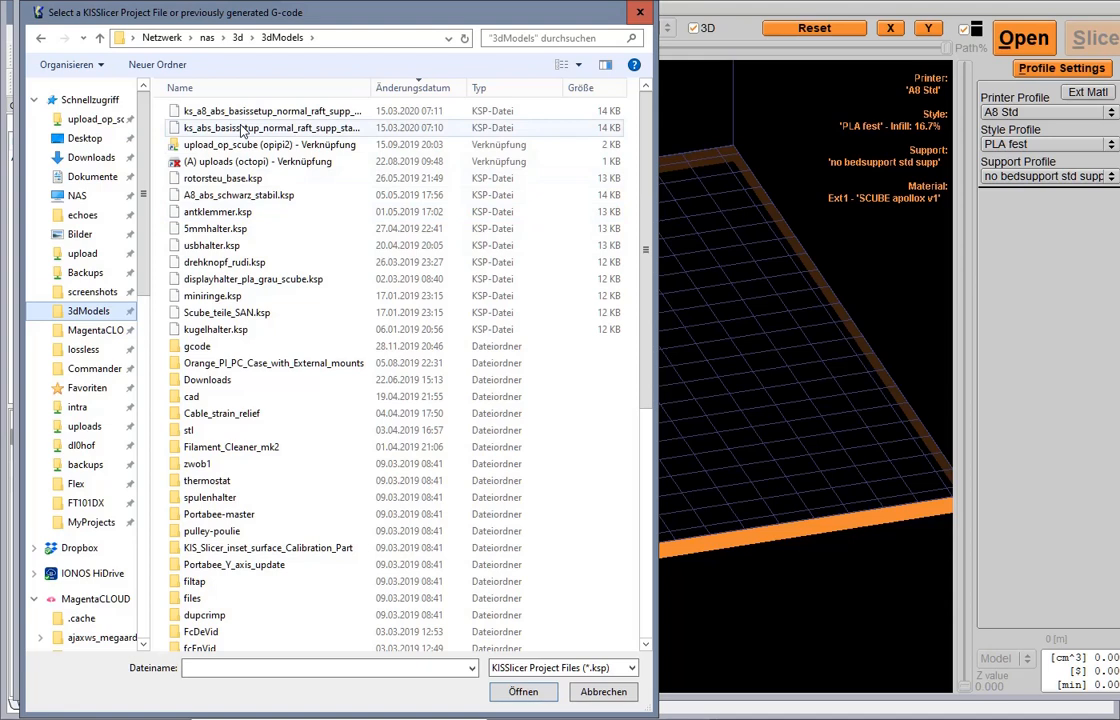
double_click(240, 113)
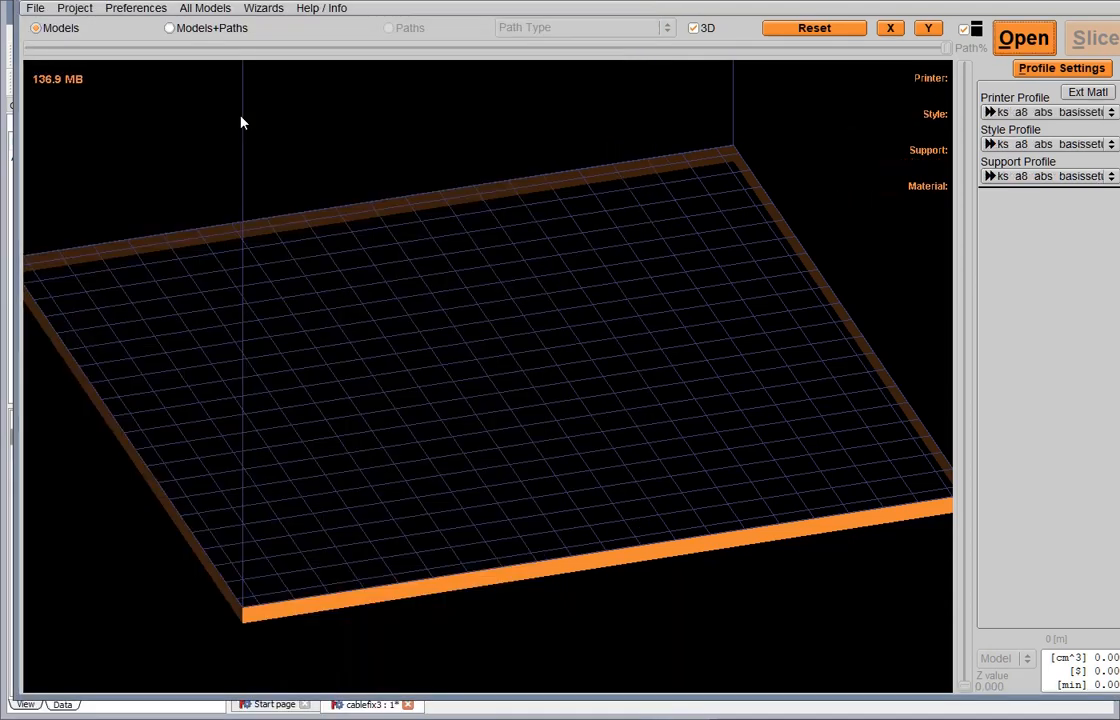
Load the cabfix1.stl model from the 3dModels folder and inspect the part from above and below
left_click(1012, 39)
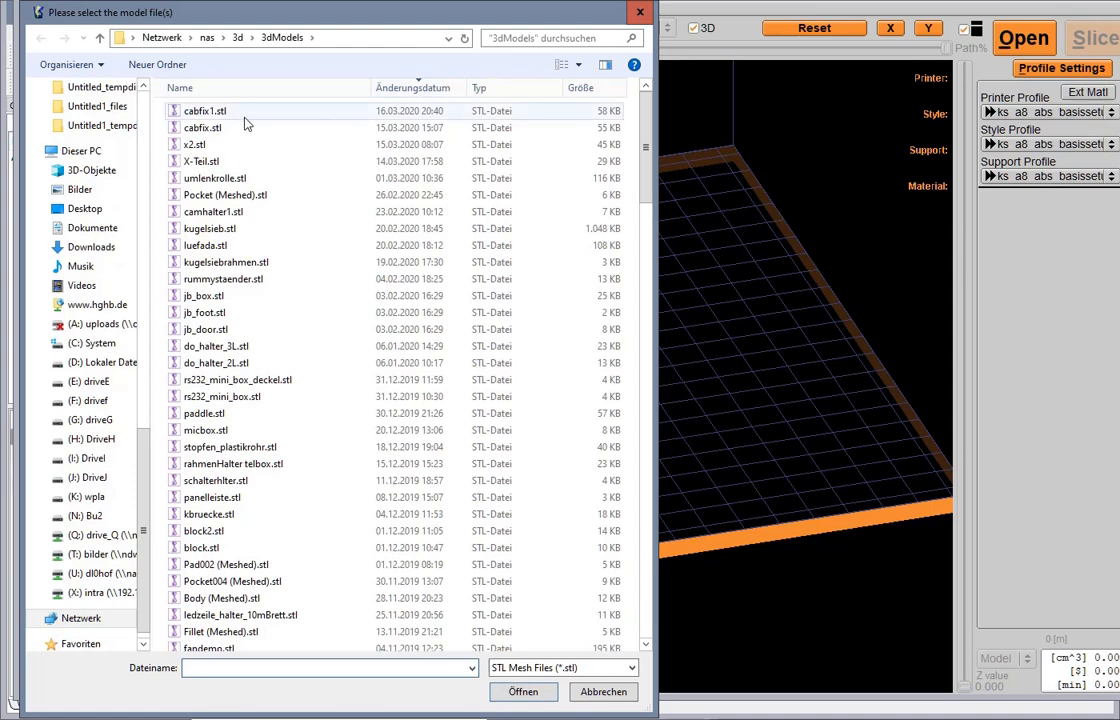
double_click(211, 113)
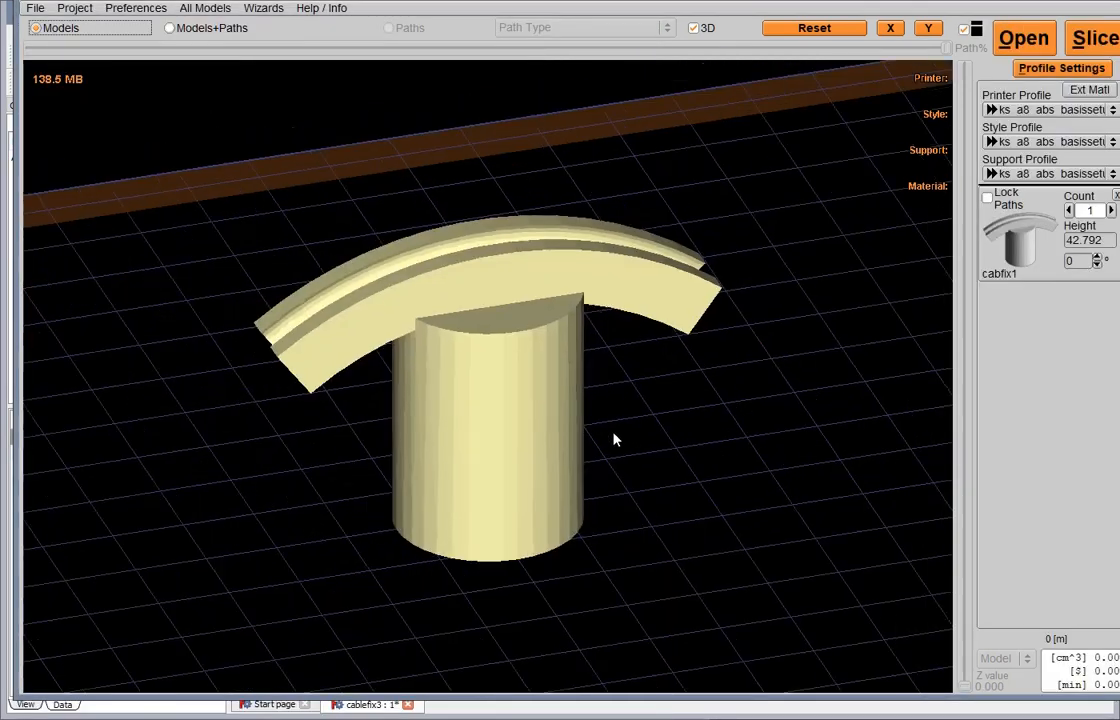
mouse_move(535, 442)
left_mouse_down()
mouse_move(537, 480)
mouse_move(547, 447)
left_mouse_up()
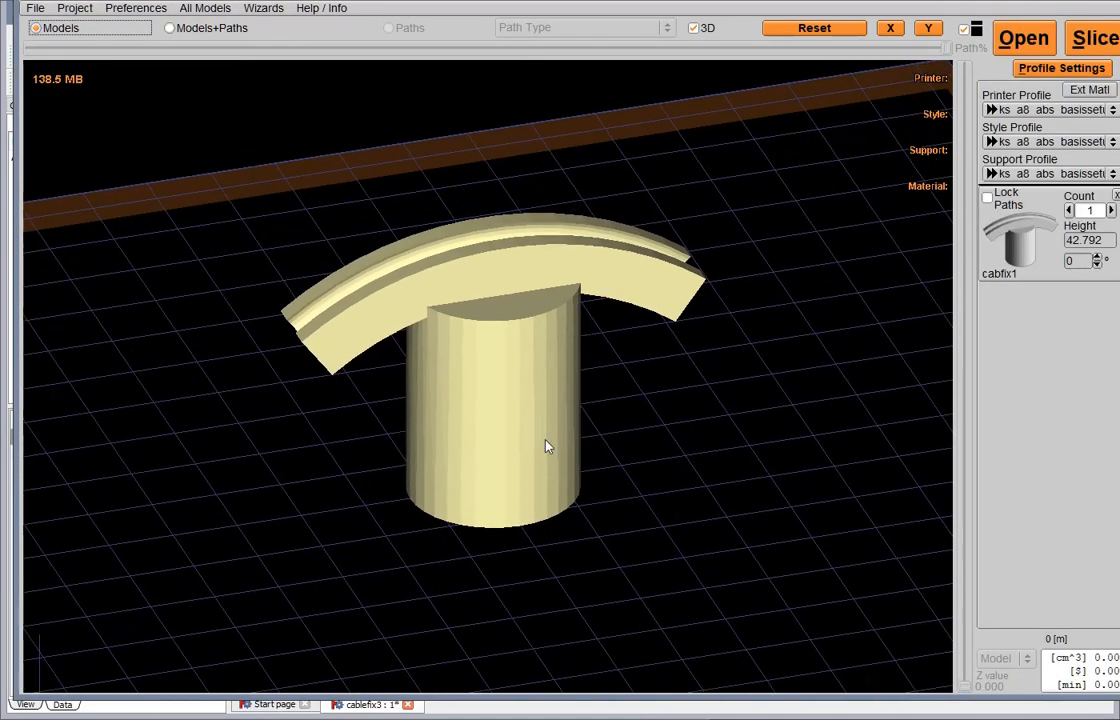
left_click_drag(590, 510, 558, 160)
left_click_drag(528, 517, 565, 585)
Slice the cabfix1 model and display it together with its print paths
left_click(1095, 40)
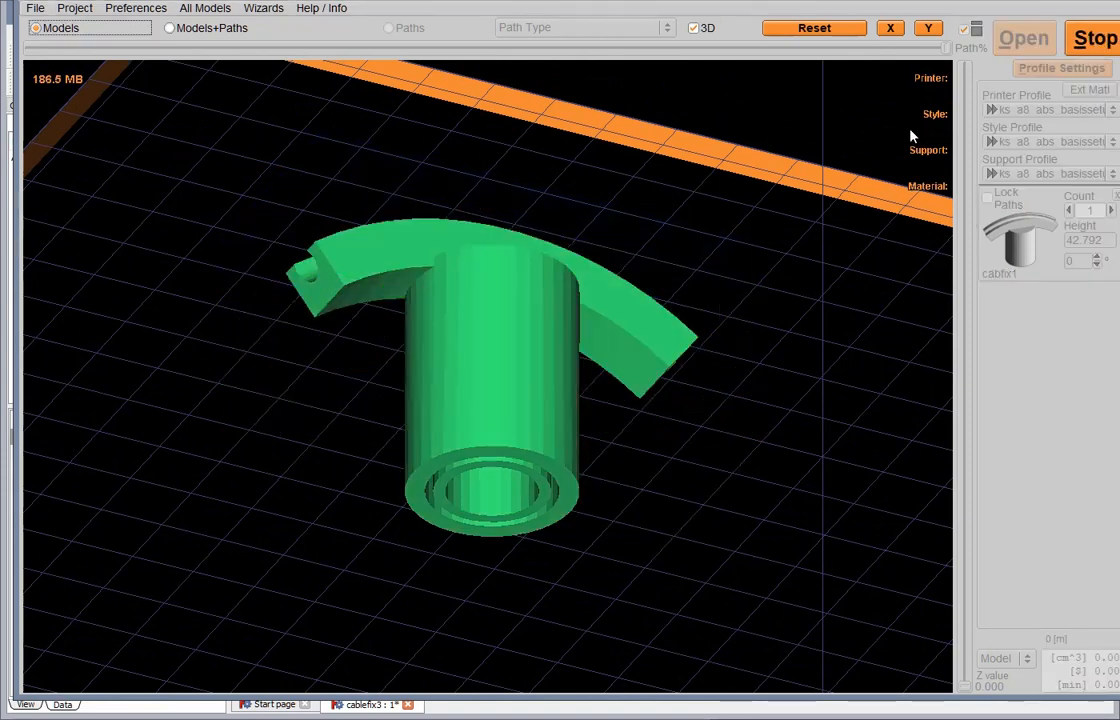
left_click(175, 28)
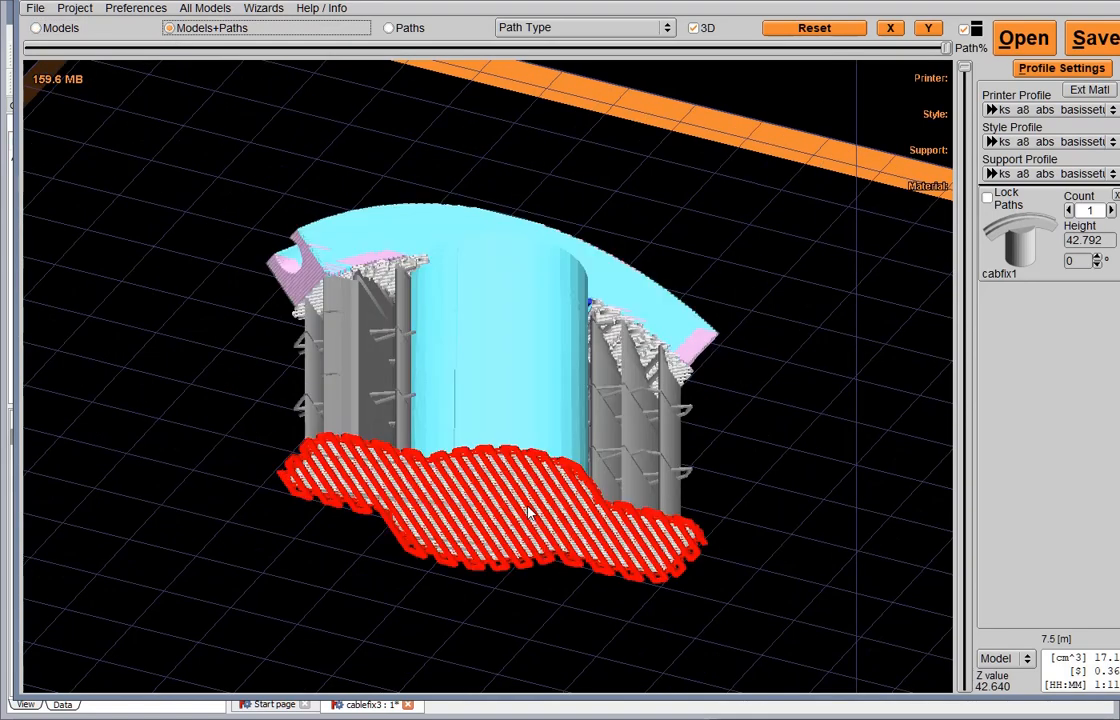
Examine the raft and the supports under the curved bar from several angles, finishing in the default view
scroll(500, 500, "up", 2)
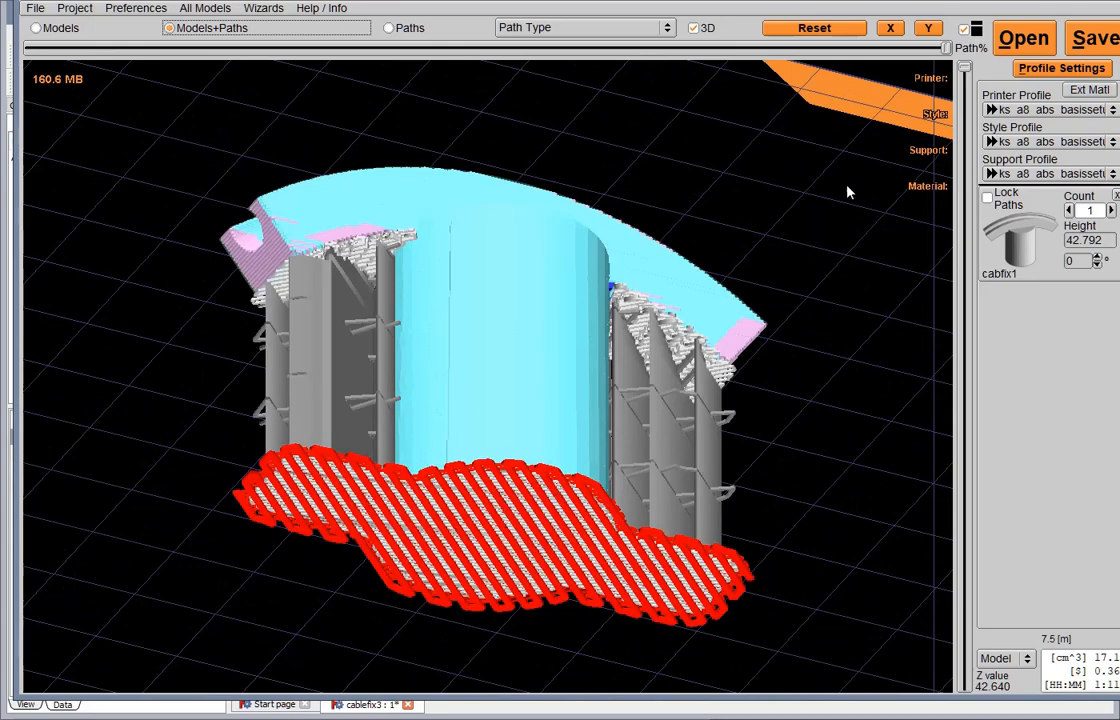
mouse_move(743, 311)
left_mouse_down()
mouse_move(642, 425)
mouse_move(643, 397)
mouse_move(607, 420)
mouse_move(550, 670)
mouse_move(552, 657)
left_mouse_up()
mouse_move(724, 521)
left_mouse_down()
mouse_move(732, 588)
mouse_move(782, 678)
mouse_move(798, 662)
mouse_move(667, 592)
mouse_move(545, 600)
left_mouse_up()
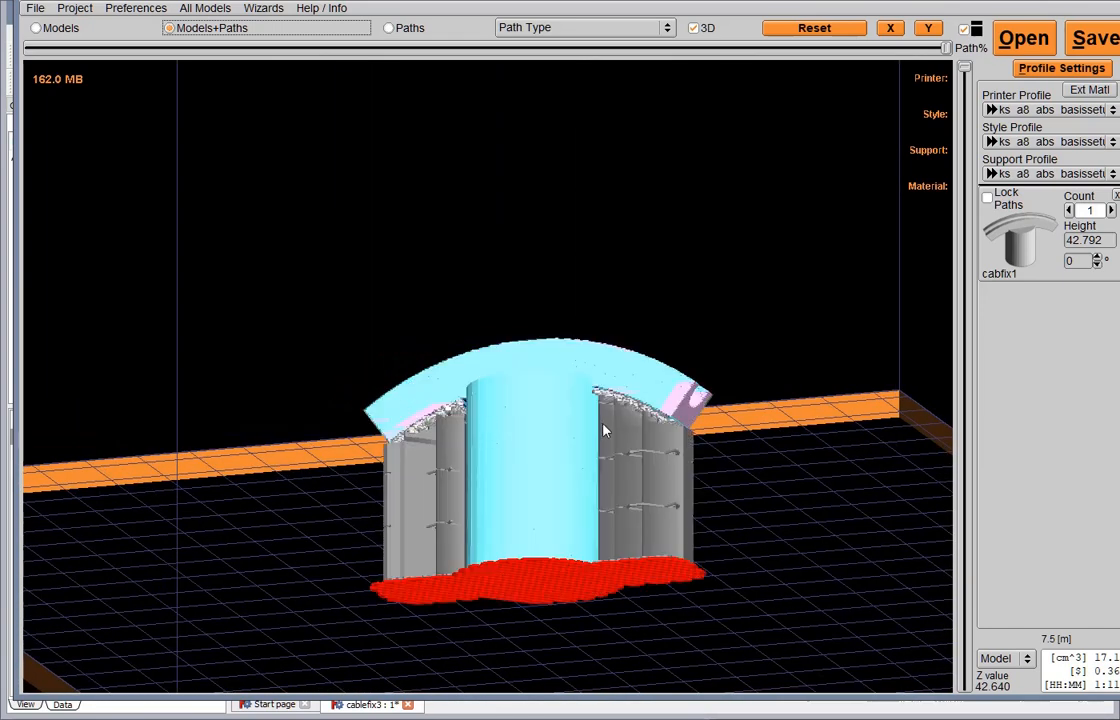
right_click_drag(600, 349, 611, 423)
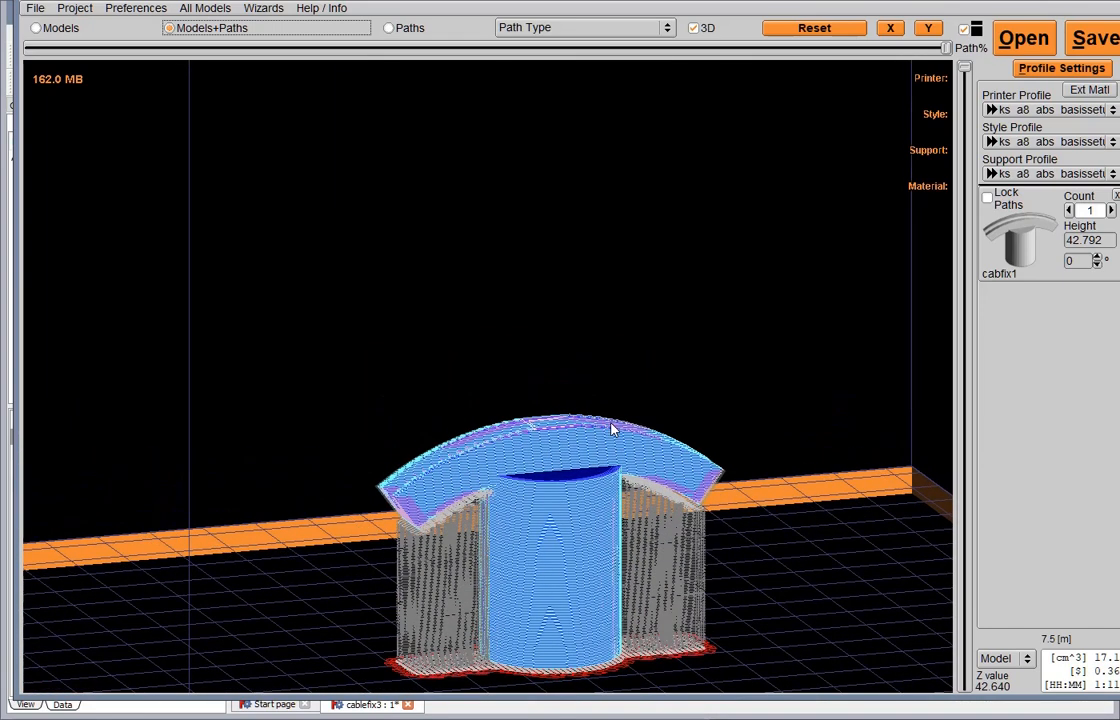
mouse_move(613, 430)
left_mouse_down()
mouse_move(600, 382)
mouse_move(612, 450)
mouse_move(518, 250)
mouse_move(463, 233)
mouse_move(596, 358)
left_mouse_up()
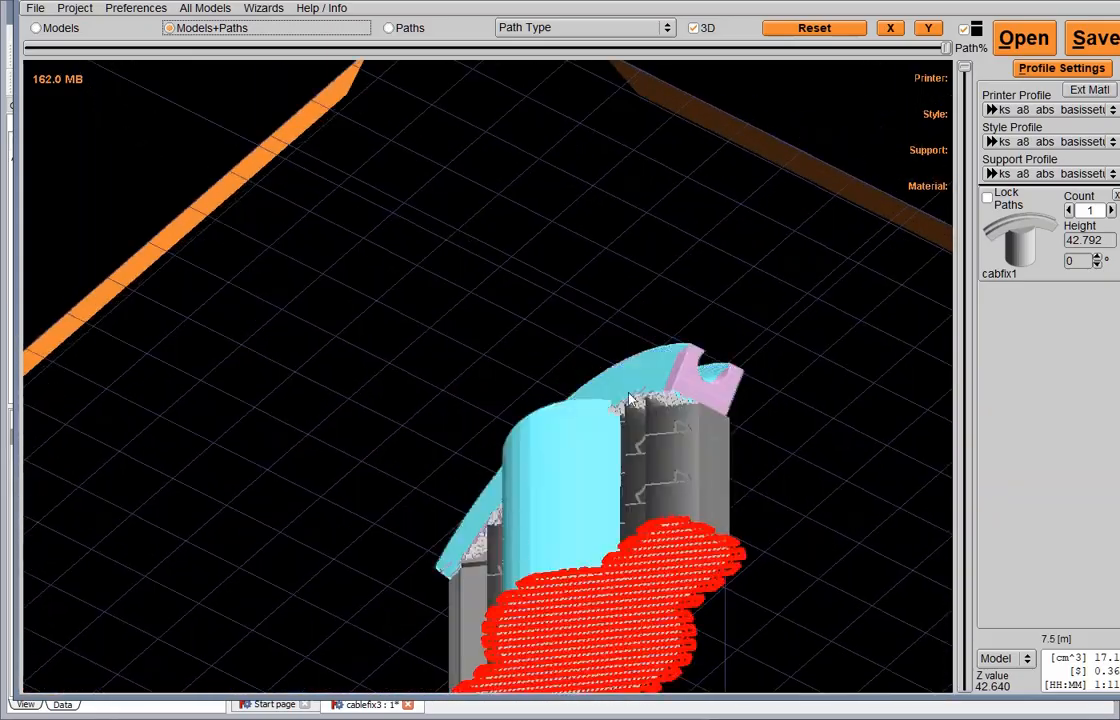
left_click_drag(630, 400, 607, 378)
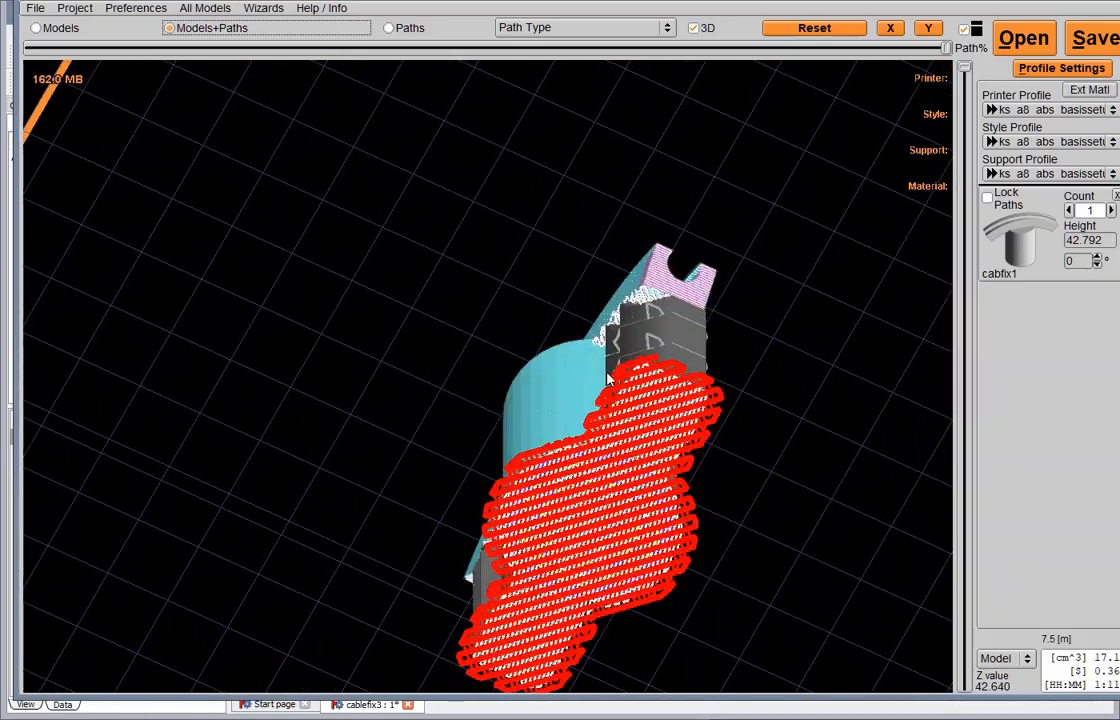
mouse_move(557, 429)
left_mouse_down()
mouse_move(620, 495)
mouse_move(530, 358)
mouse_move(745, 635)
mouse_move(680, 515)
mouse_move(695, 545)
mouse_move(610, 570)
mouse_move(778, 556)
left_mouse_up()
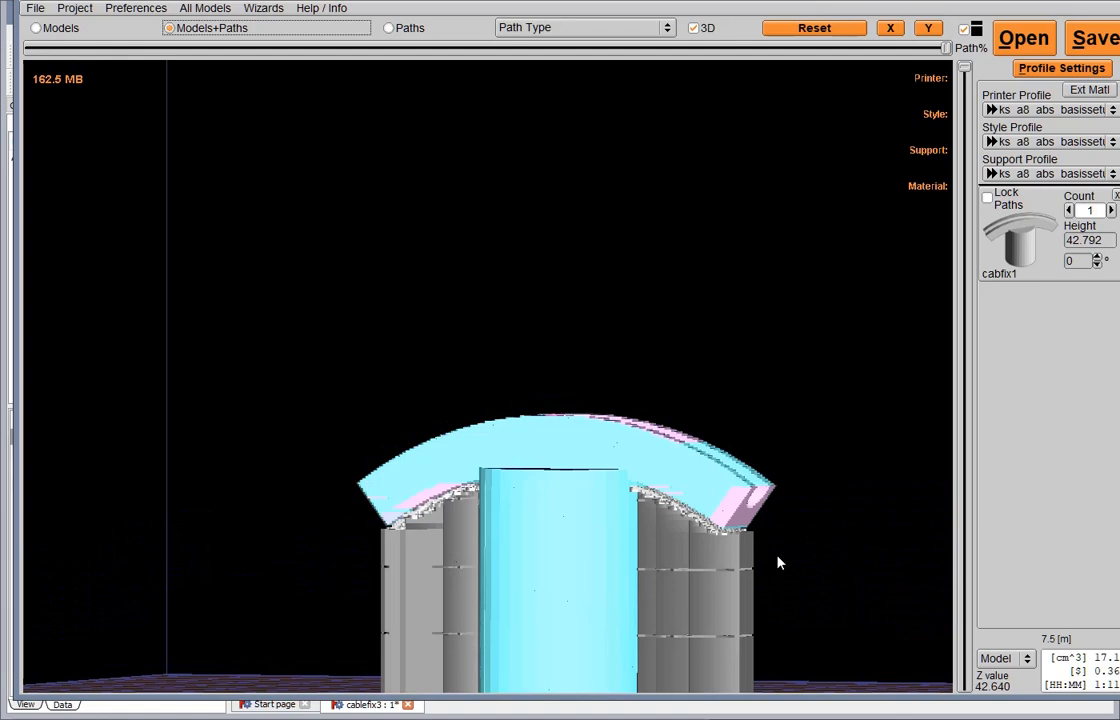
scroll(779, 550, "down", 5)
left_click(826, 27)
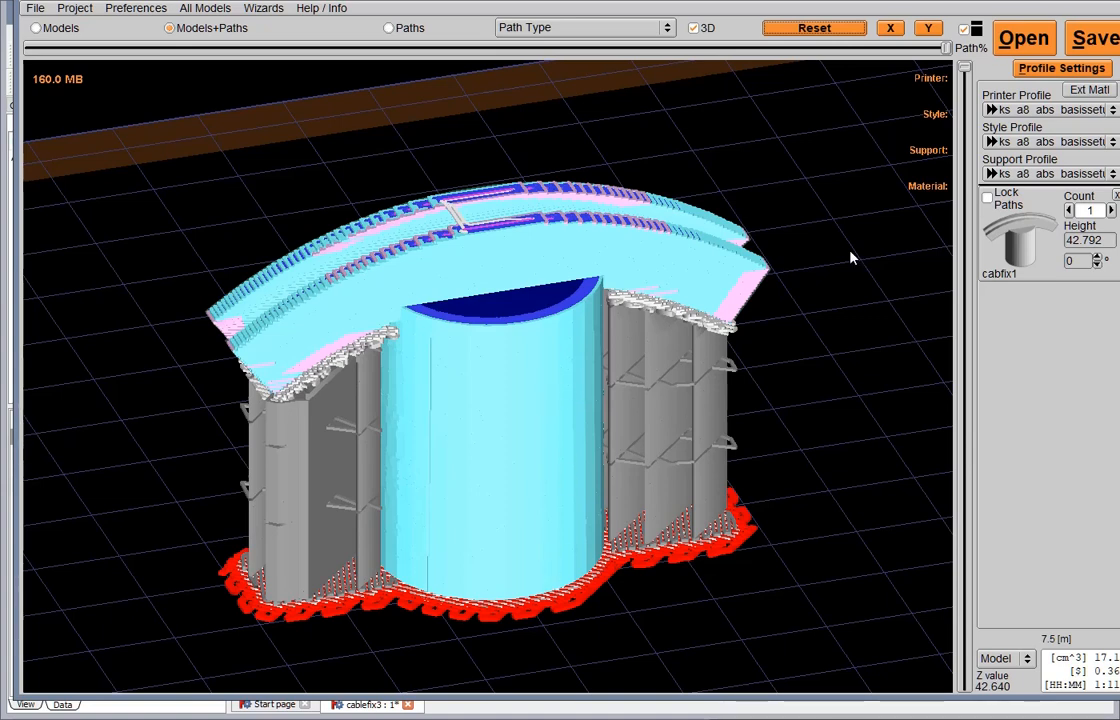
Lower the displayed layer height to Z 9.080 and examine the tube walls, inner supports and raft in cross-section
left_click_drag(965, 68, 964, 548)
scroll(492, 507, "up", 1)
scroll(492, 507, "up", 2)
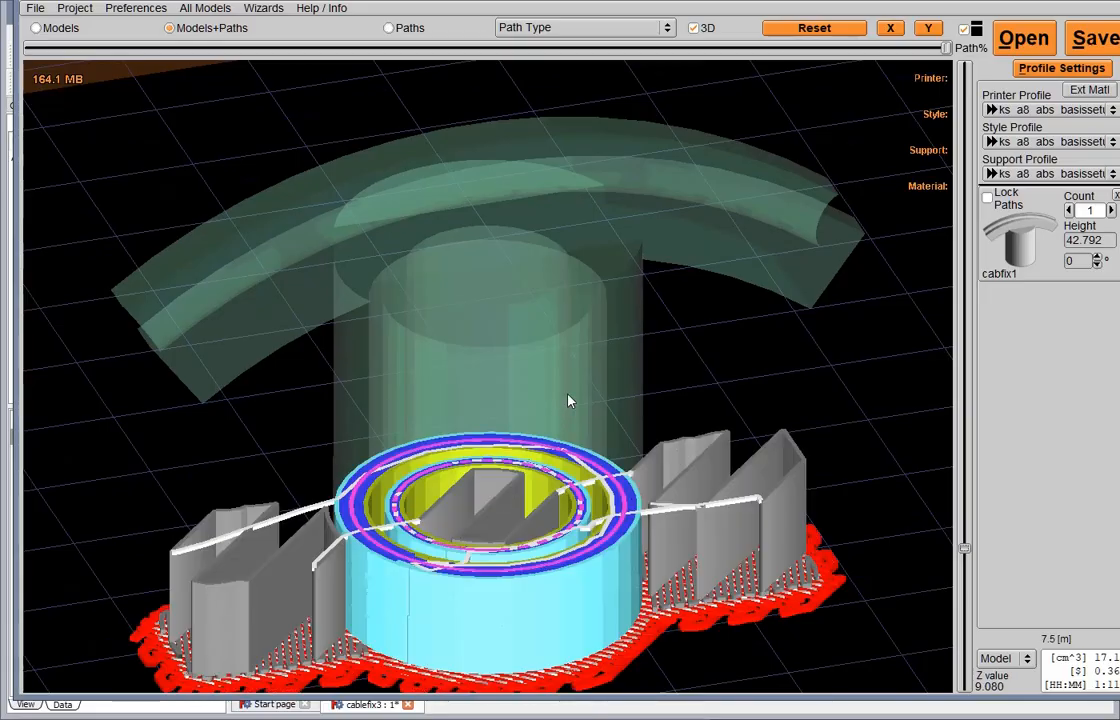
left_click_drag(567, 400, 500, 440)
scroll(495, 410, "up", 3)
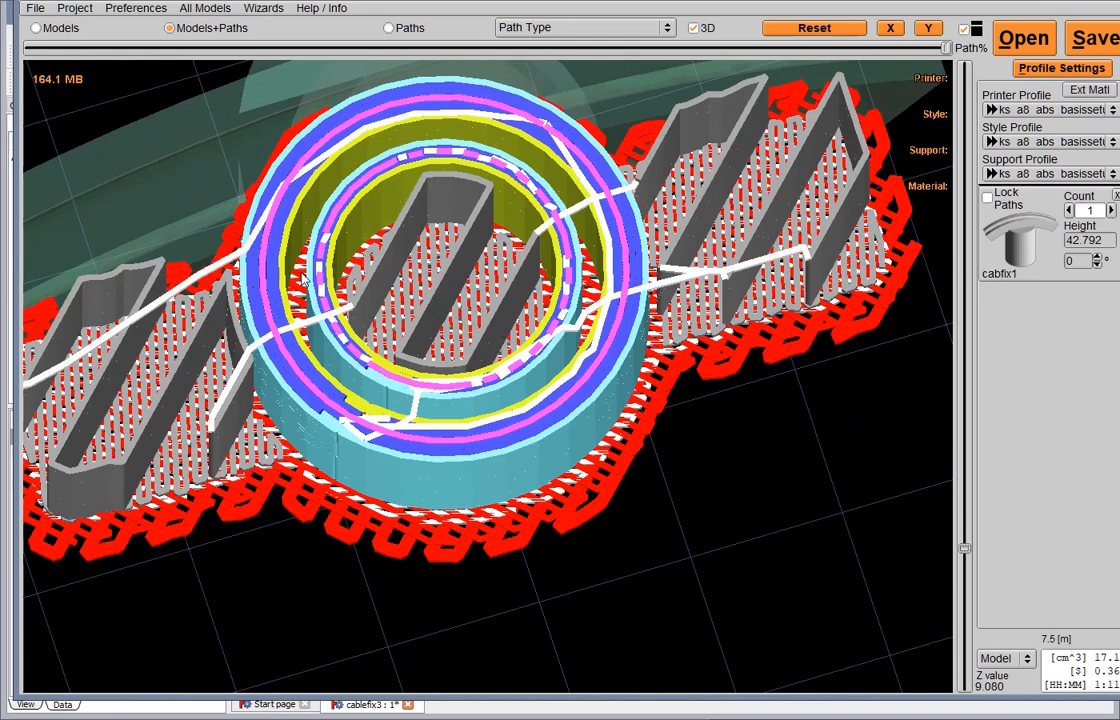
scroll(304, 281, "up", 1)
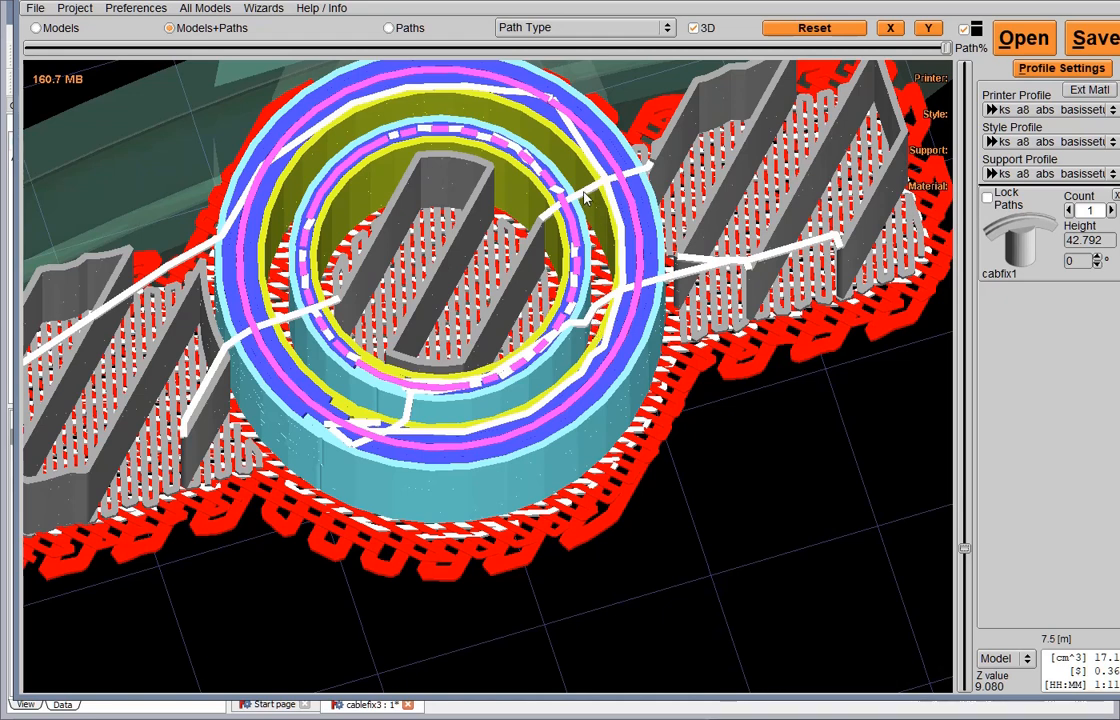
mouse_move(606, 305)
left_mouse_down()
mouse_move(492, 283)
mouse_move(510, 425)
mouse_move(485, 307)
left_mouse_up()
scroll(485, 306, "down", 1)
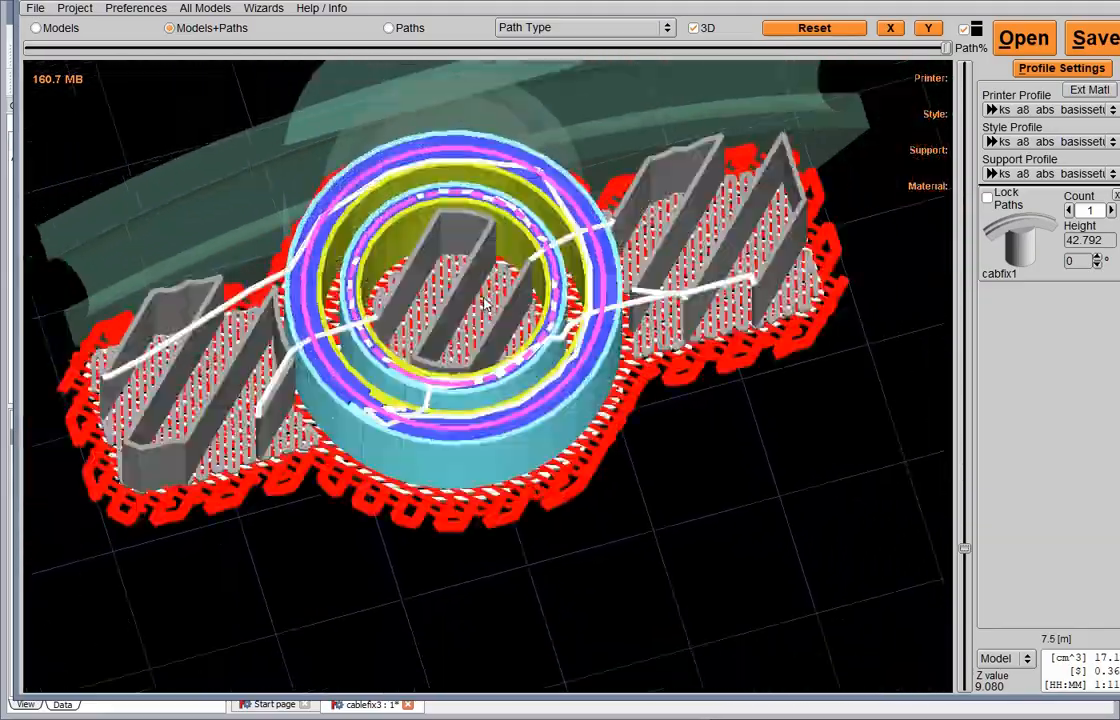
scroll(408, 197, "down", 1)
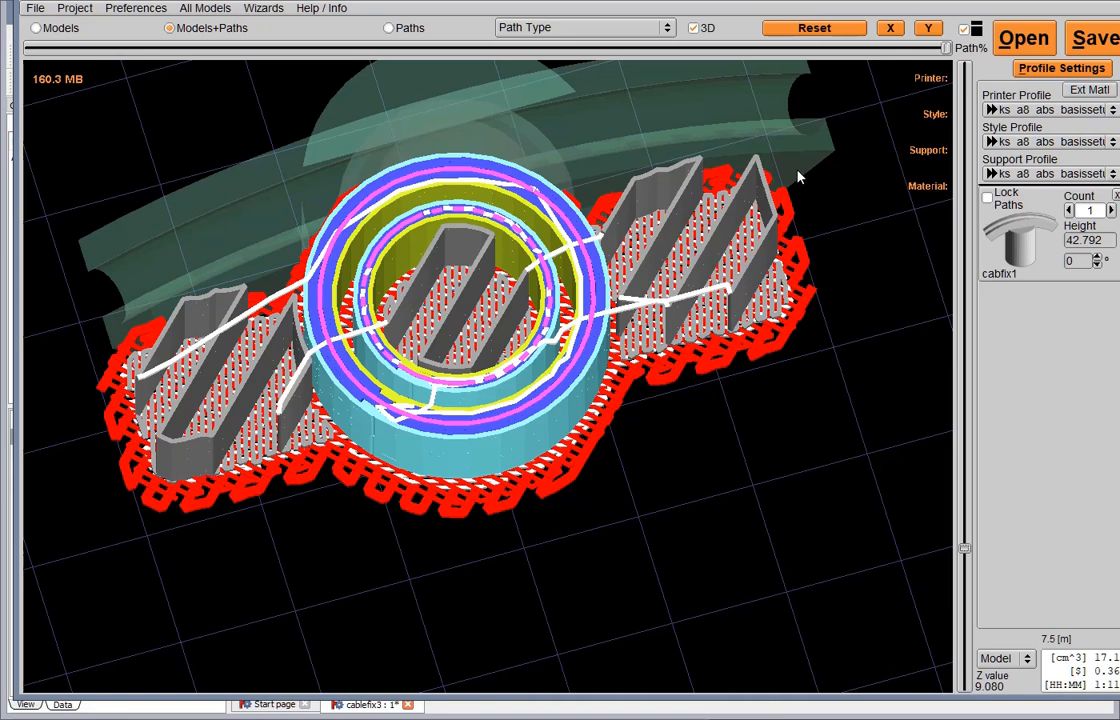
left_click_drag(798, 177, 822, 305)
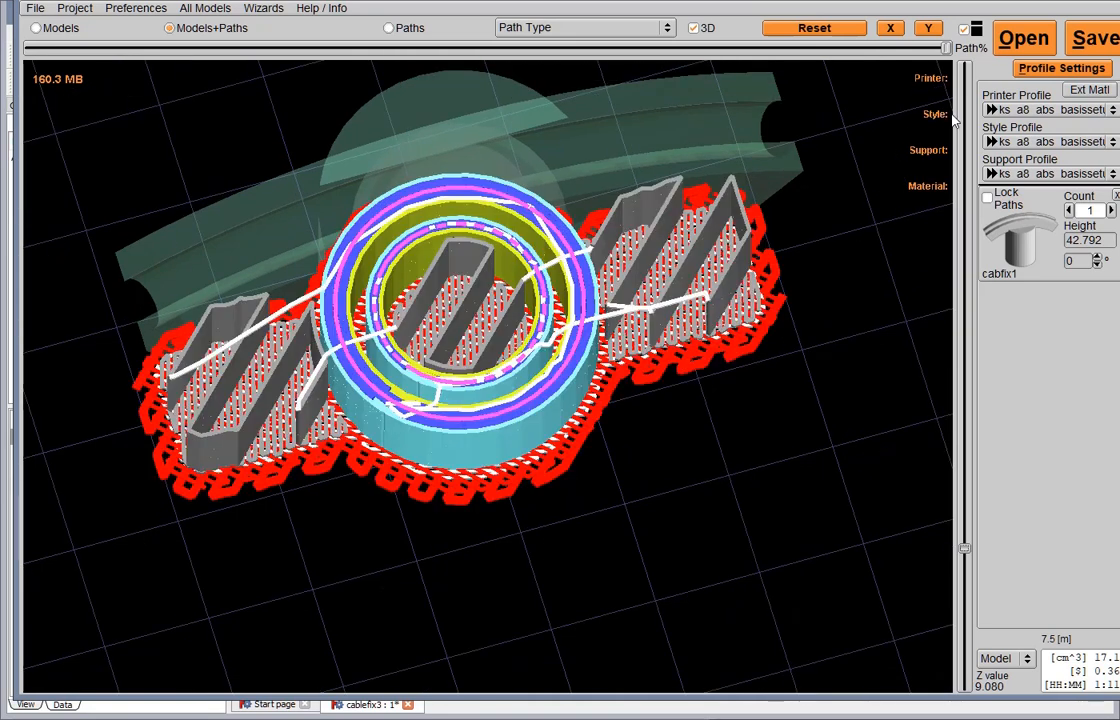
Flip the cabfix1 model upside-down and slice it again
right_click(1033, 234)
mouse_move(1055, 414)
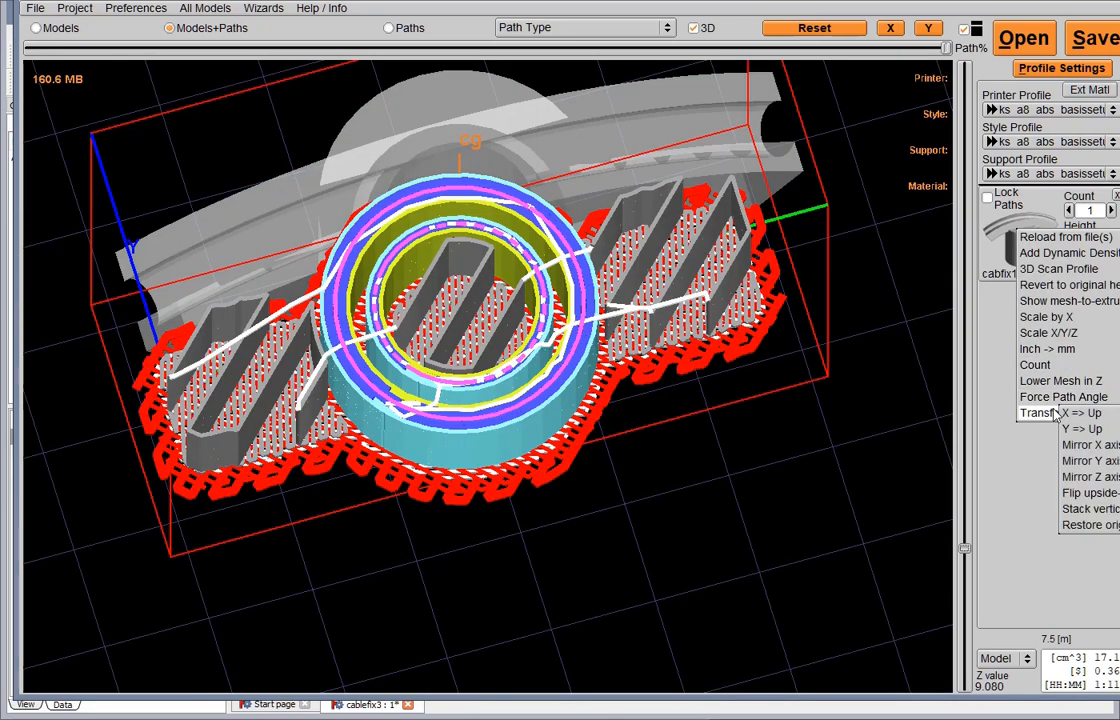
left_click(1097, 500)
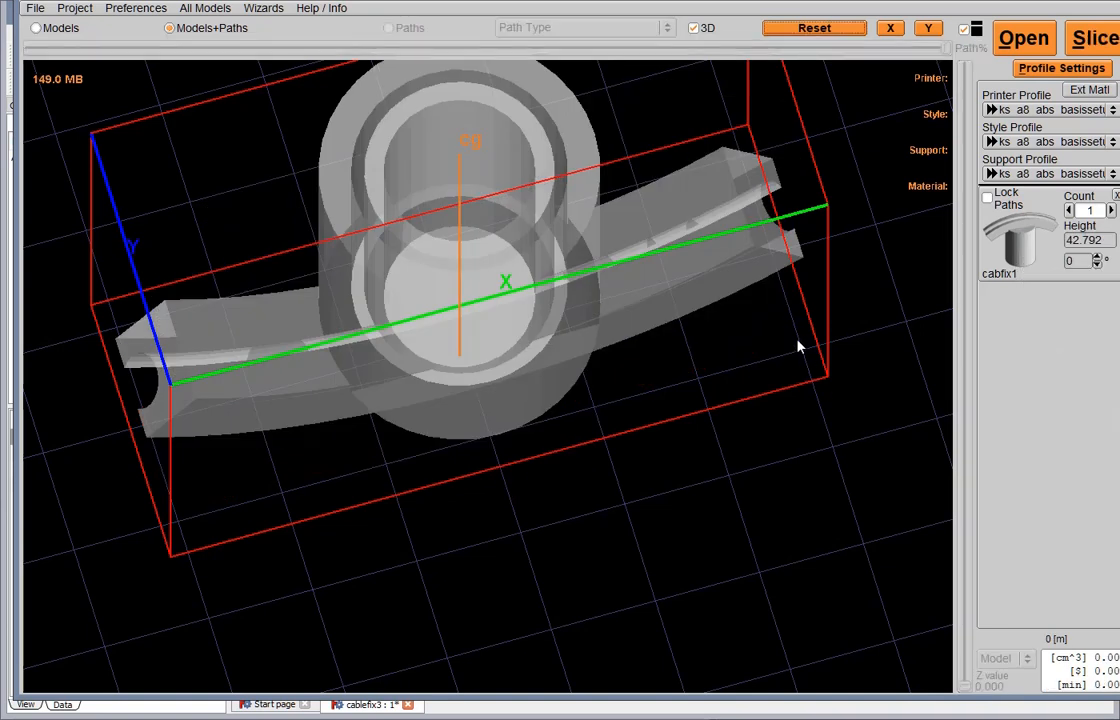
left_click(1095, 38)
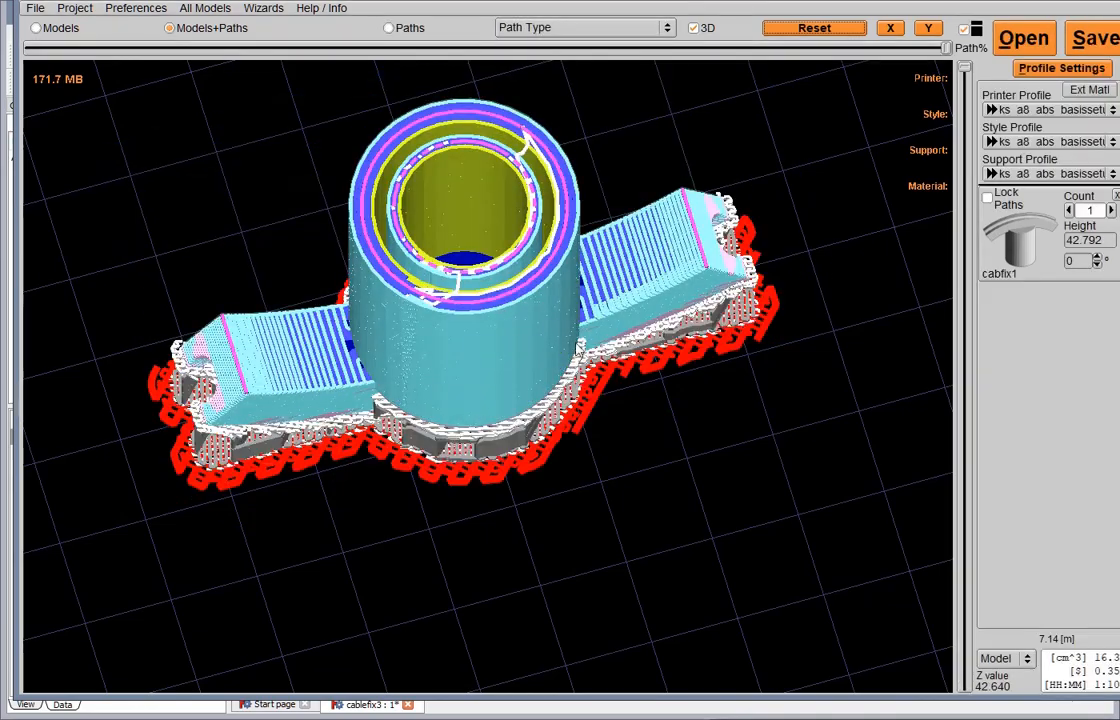
Examine the flipped part's supports beneath the curved bar and the open tube interior from several angles
mouse_move(516, 476)
right_mouse_down()
mouse_move(541, 437)
mouse_move(548, 474)
right_mouse_up()
left_click_drag(603, 519, 280, 410)
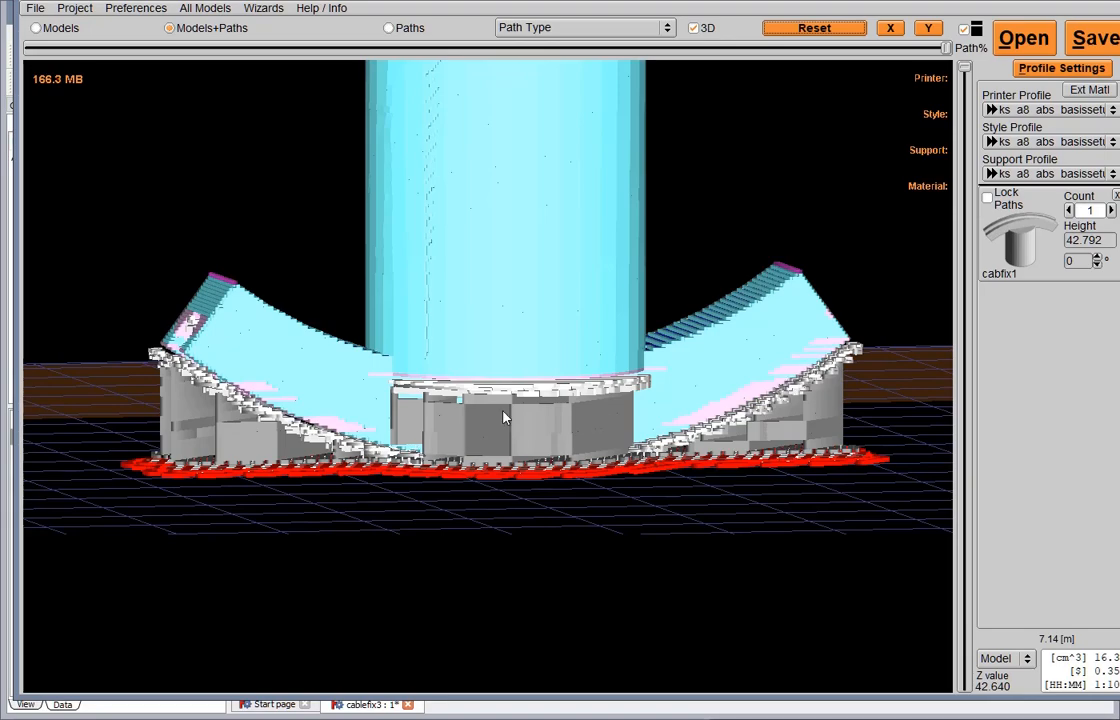
scroll(503, 411, "down", 4)
left_click_drag(505, 338, 362, 240)
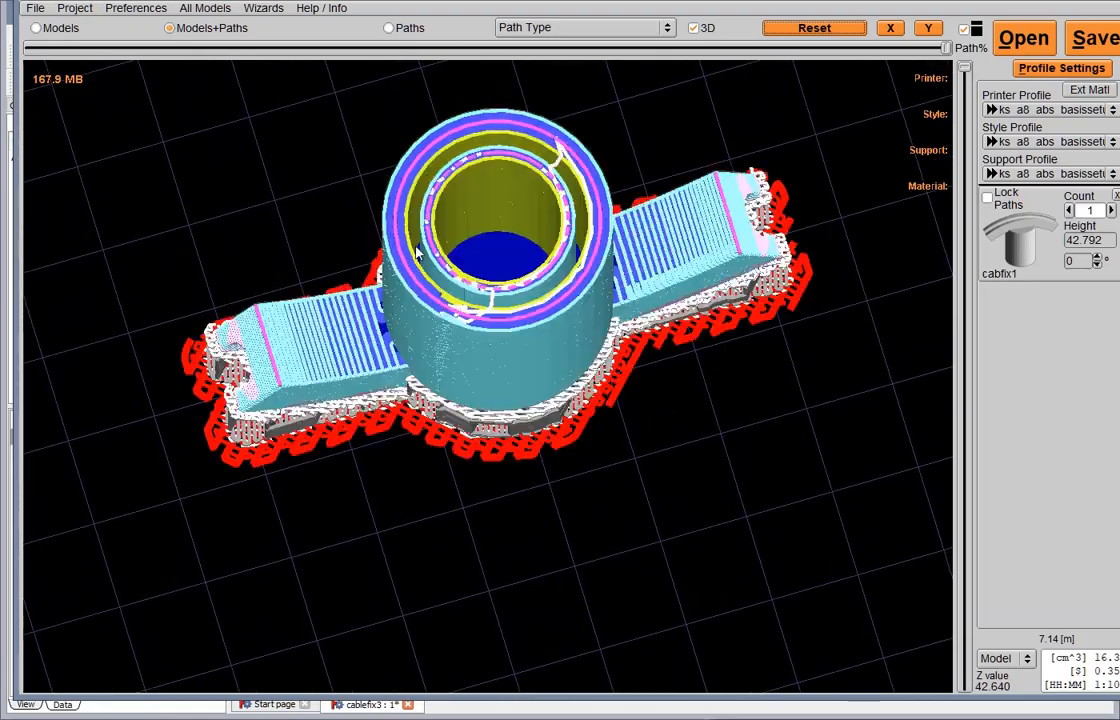
left_click_drag(491, 240, 591, 178)
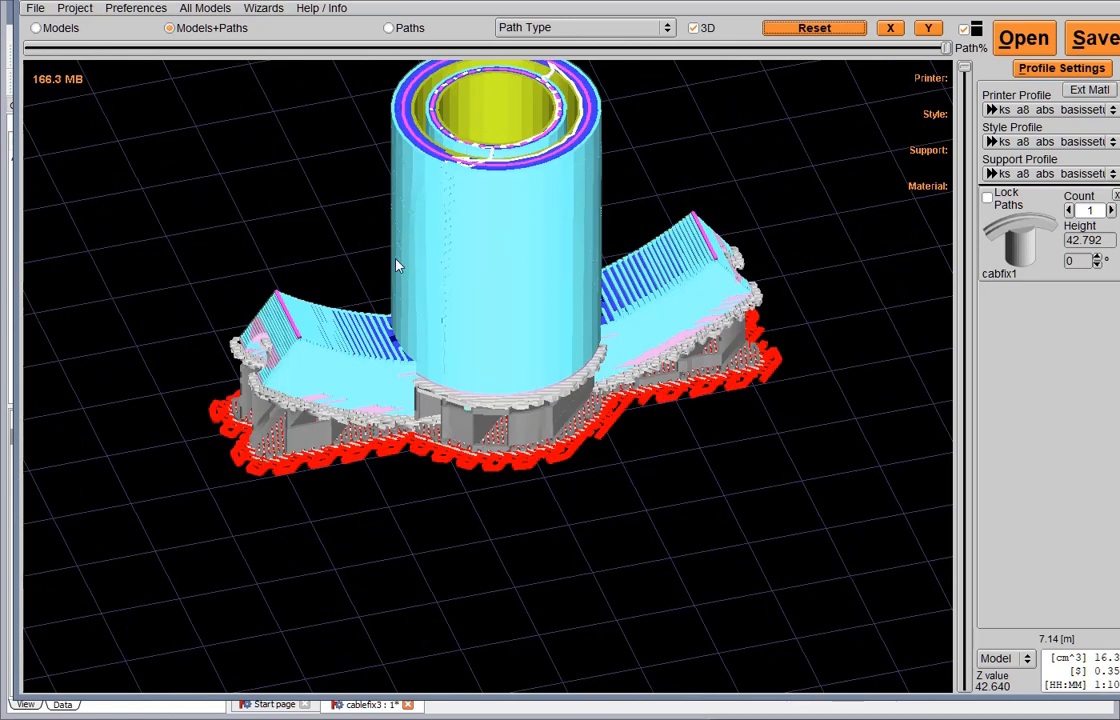
scroll(311, 258, "down", 1)
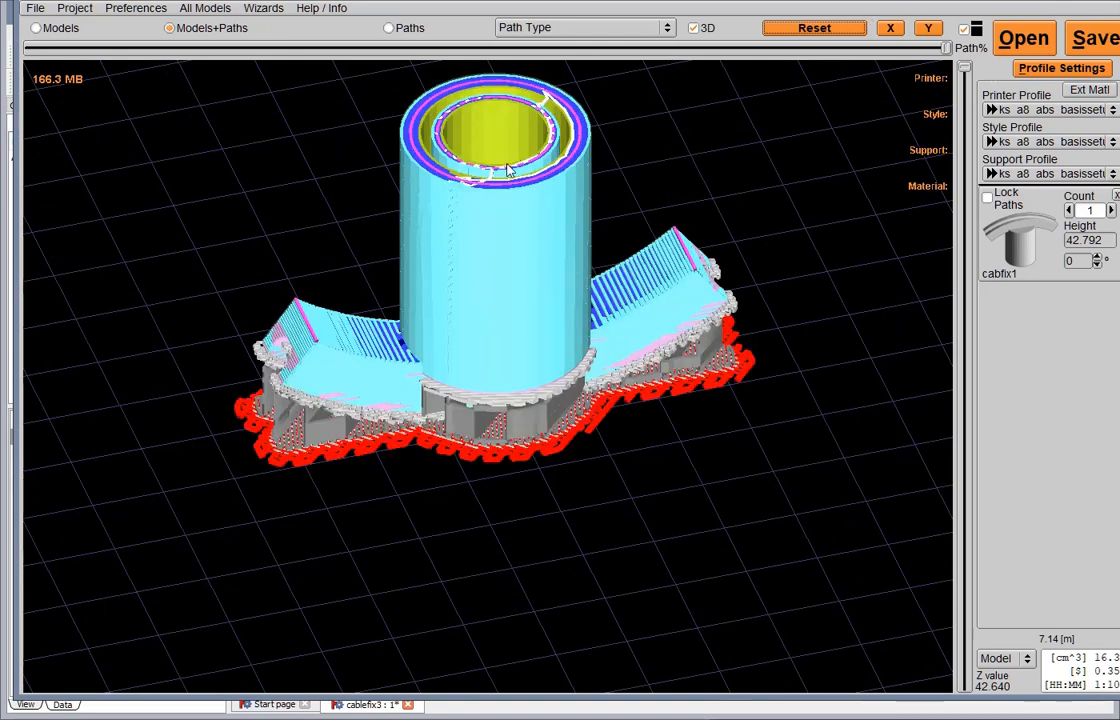
right_click_drag(507, 128, 516, 197)
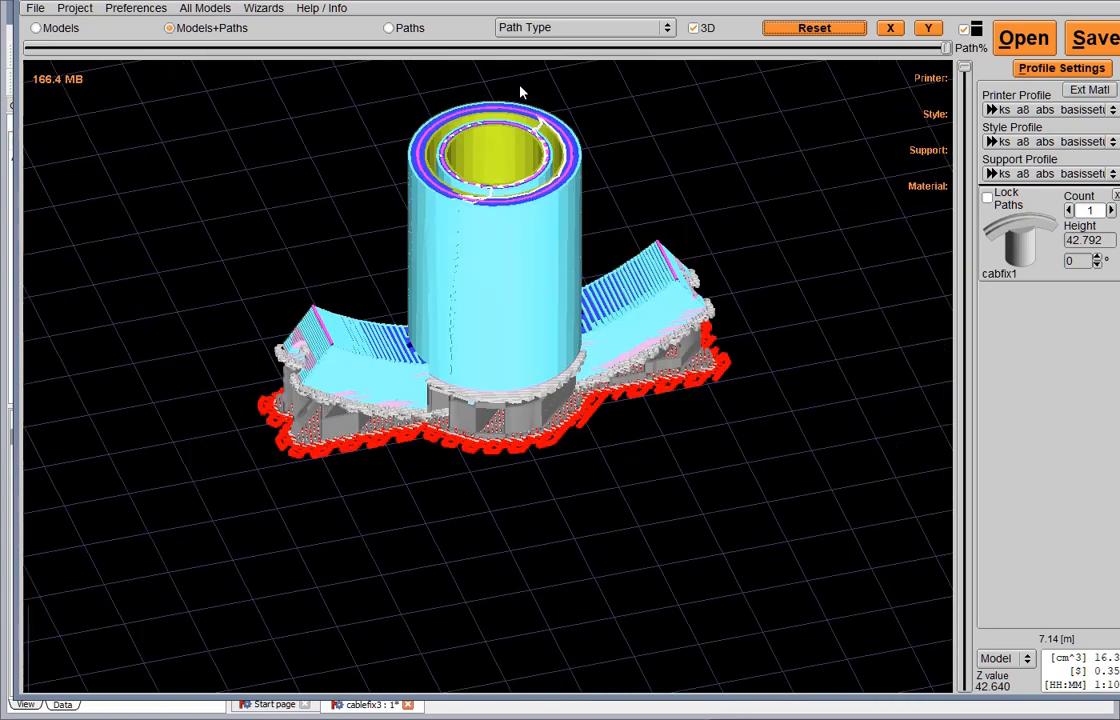